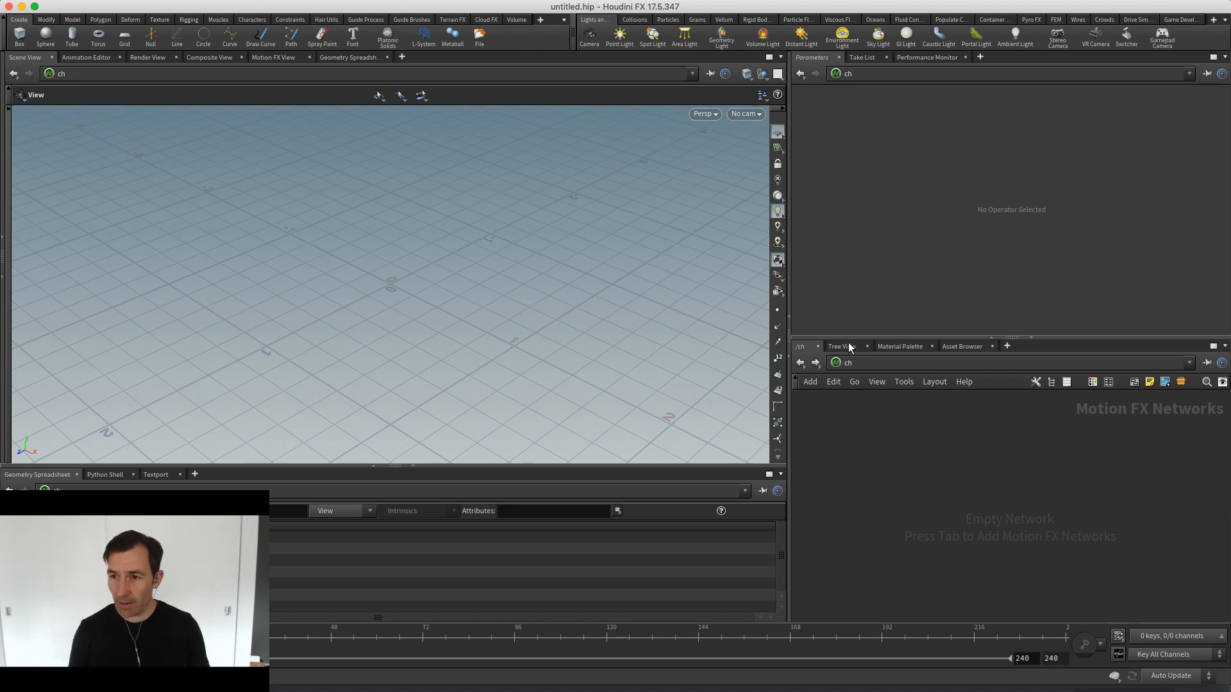
# Switch the network editor through the obj, out and mat contexts
pyautogui.click(852, 362)
pyautogui.click(871, 417)
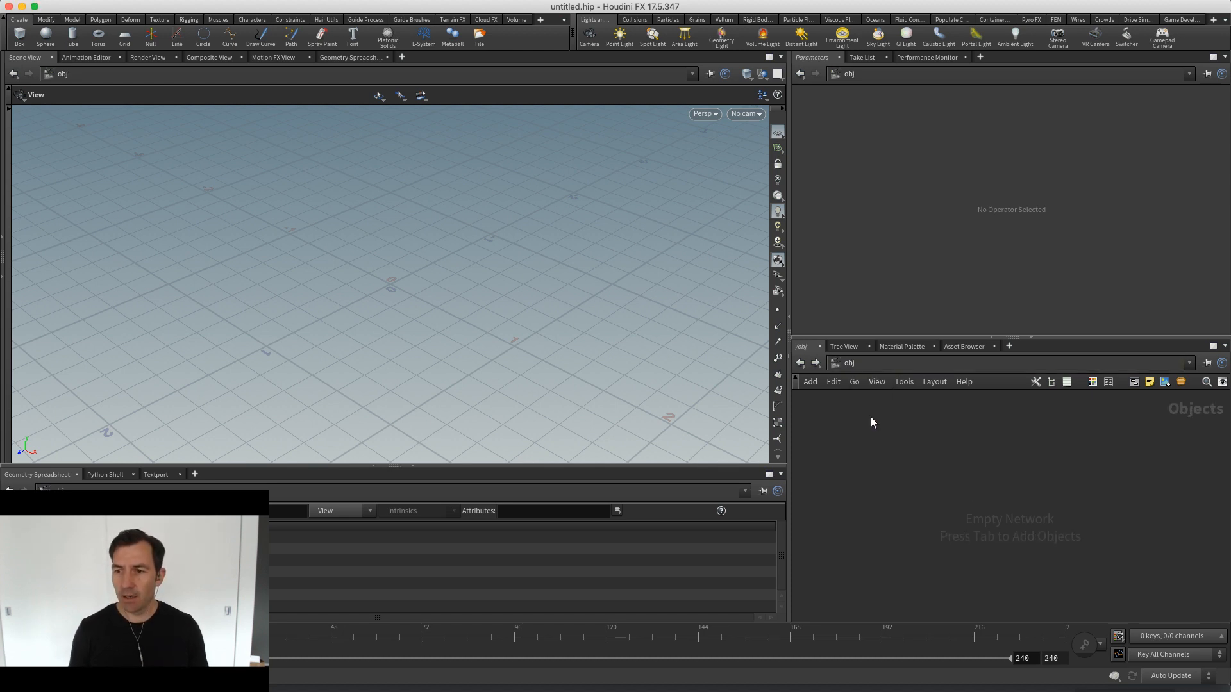
pyautogui.click(862, 361)
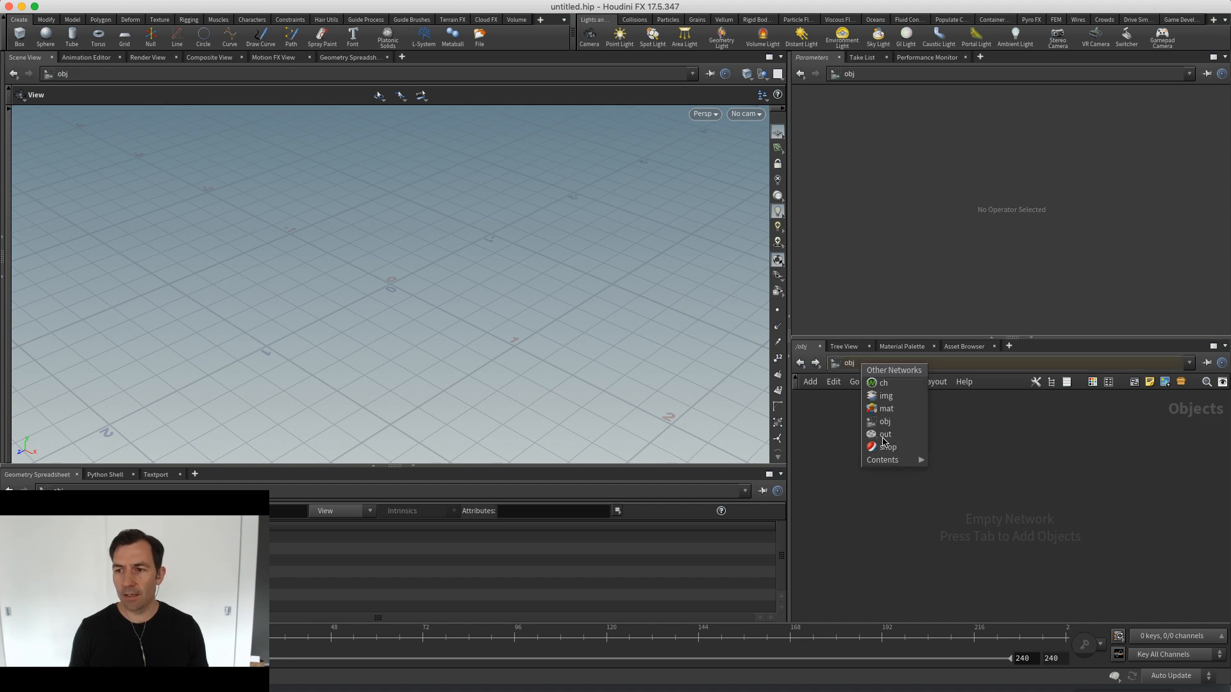
pyautogui.click(883, 425)
pyautogui.click(865, 363)
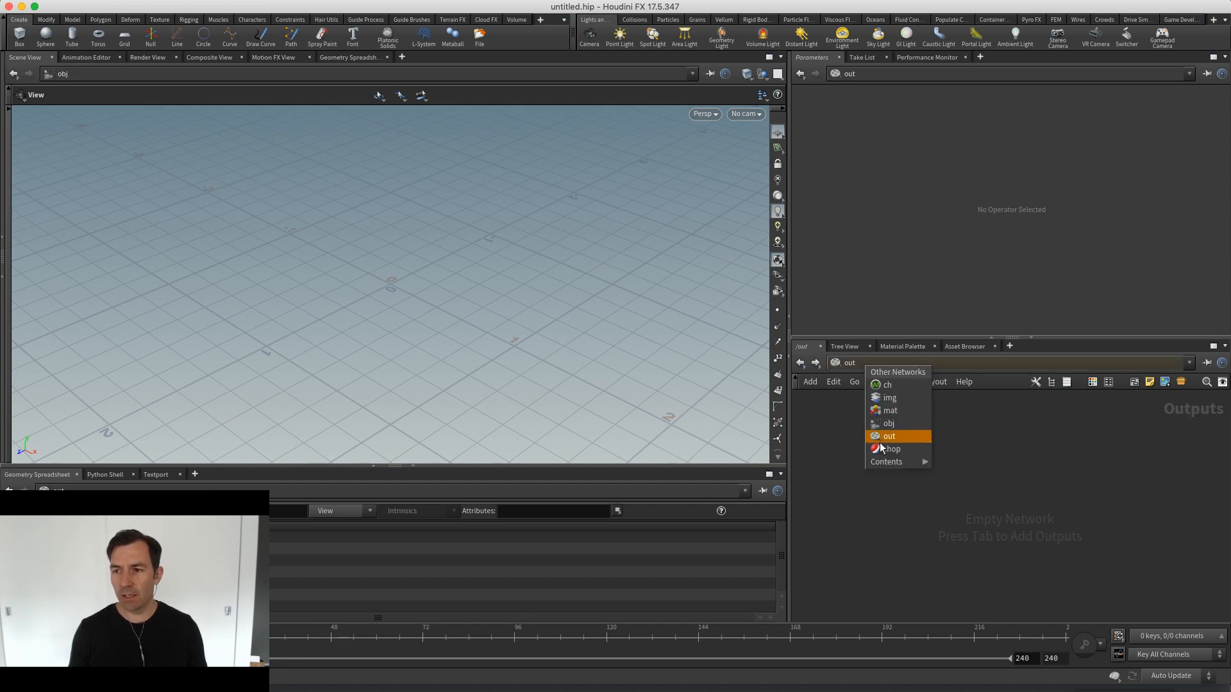
pyautogui.click(887, 414)
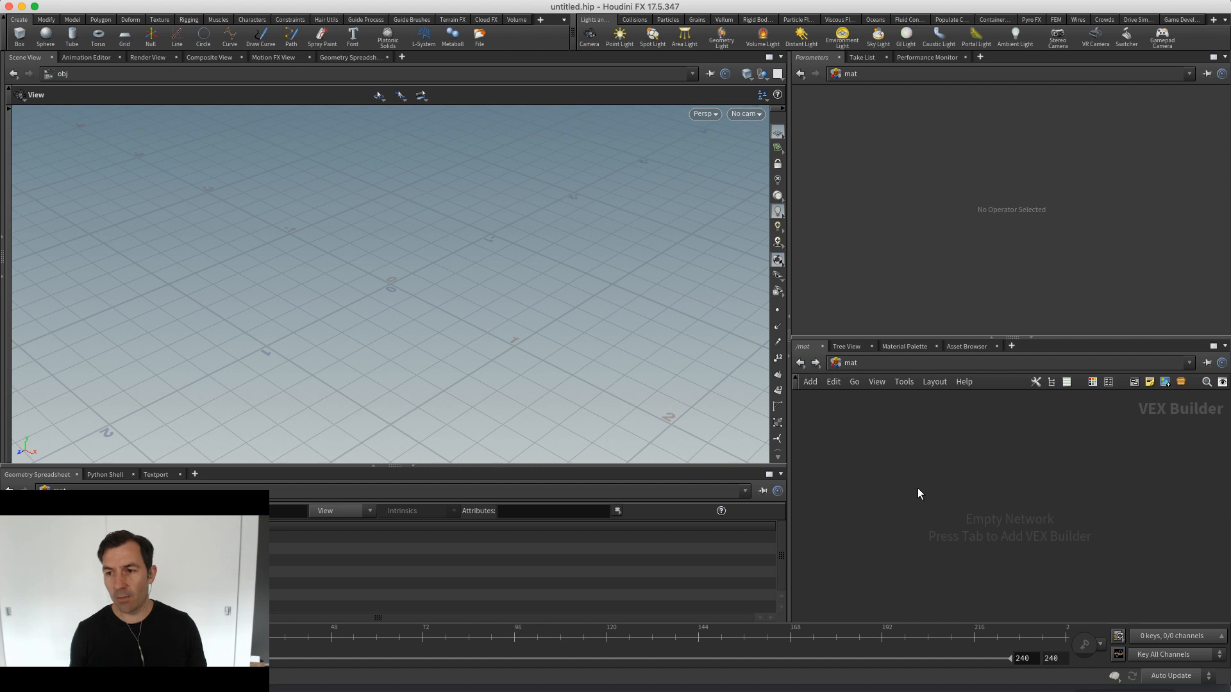
# Return to the obj network and add a Geometry node
pyautogui.hotkey('ctrl', '1')
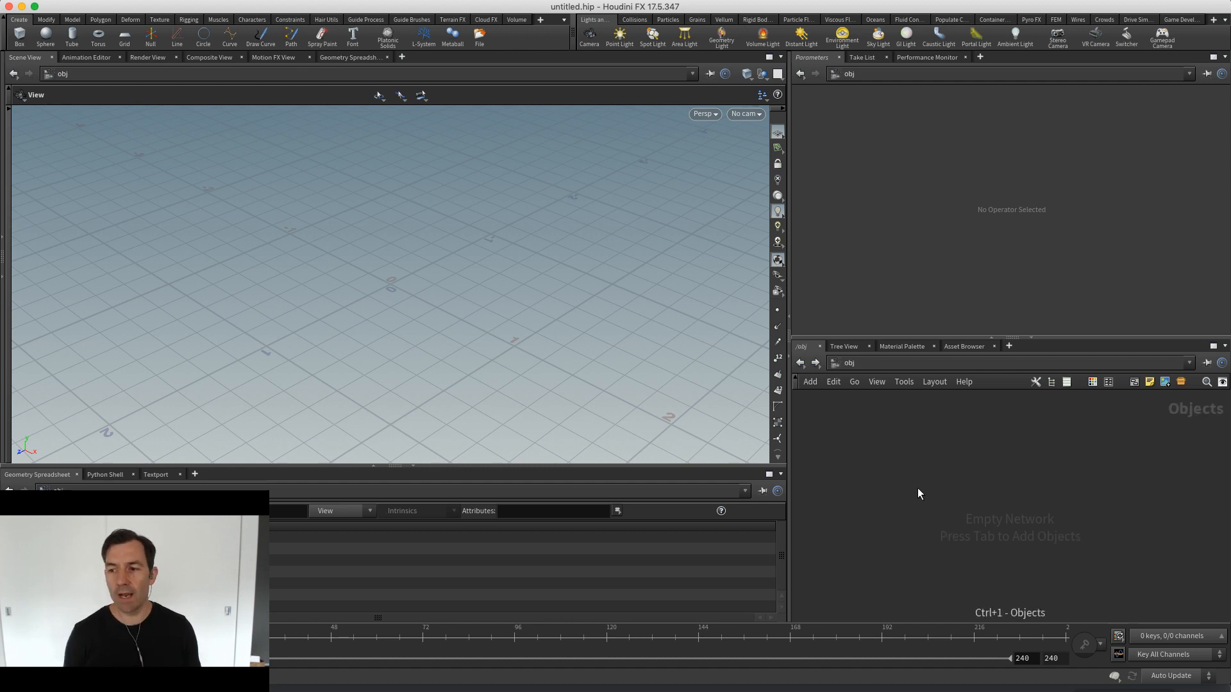
pyautogui.press('Tab')
pyautogui.write('geo')
pyautogui.press('Return')
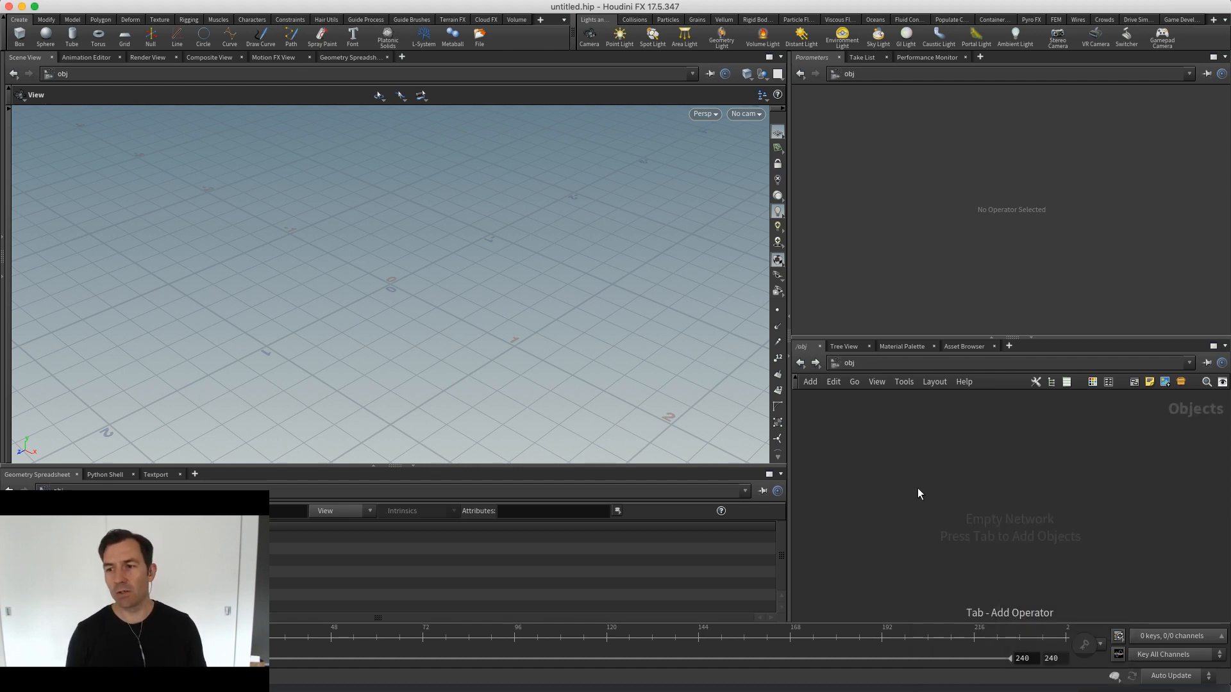
pyautogui.click(918, 478)
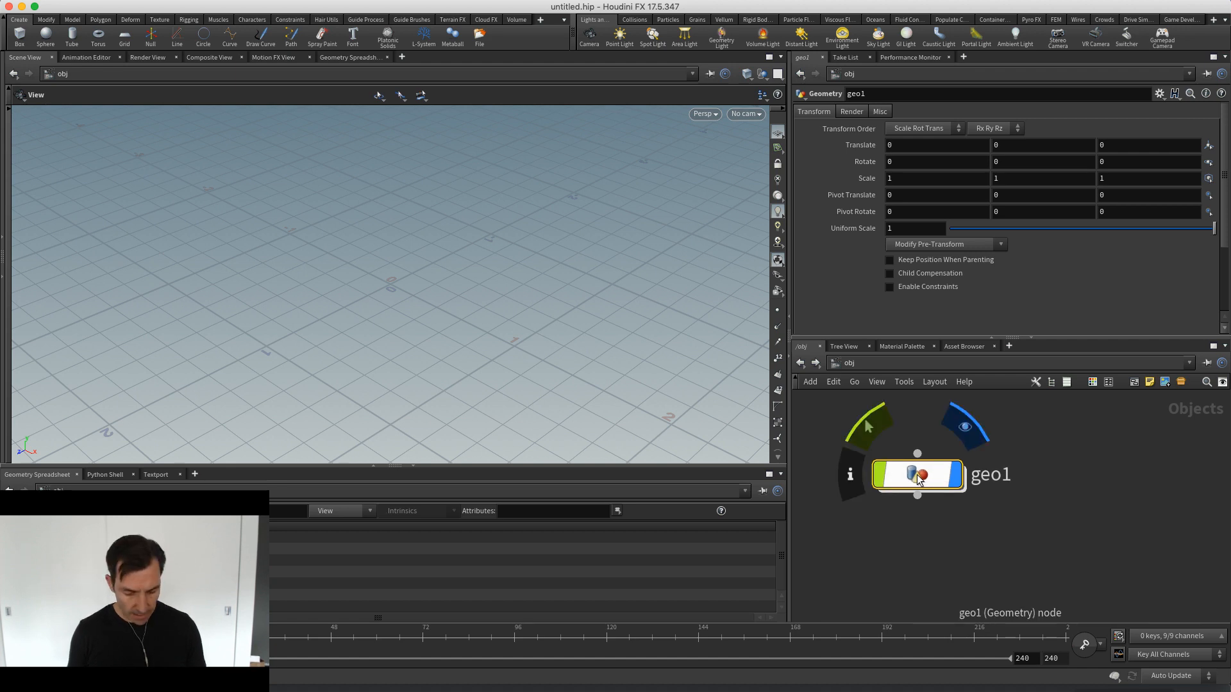
# Switch to the out network and add a Mantra render node
pyautogui.hotkey('ctrl', '2')
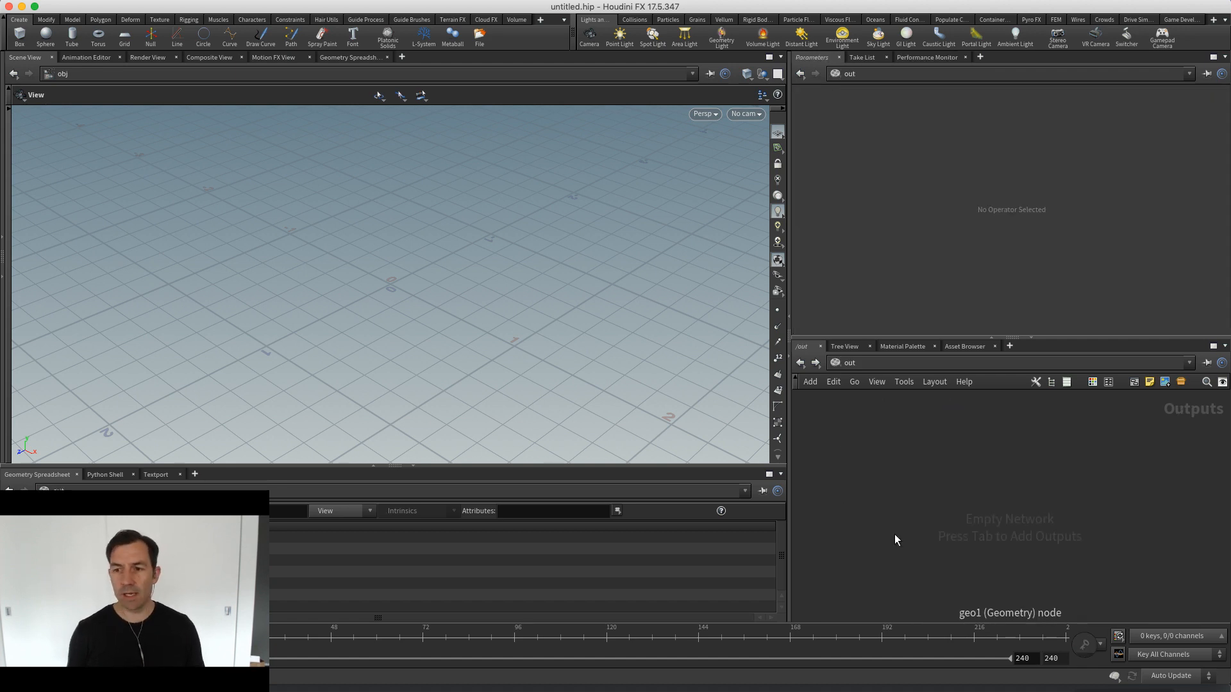
pyautogui.press('Tab')
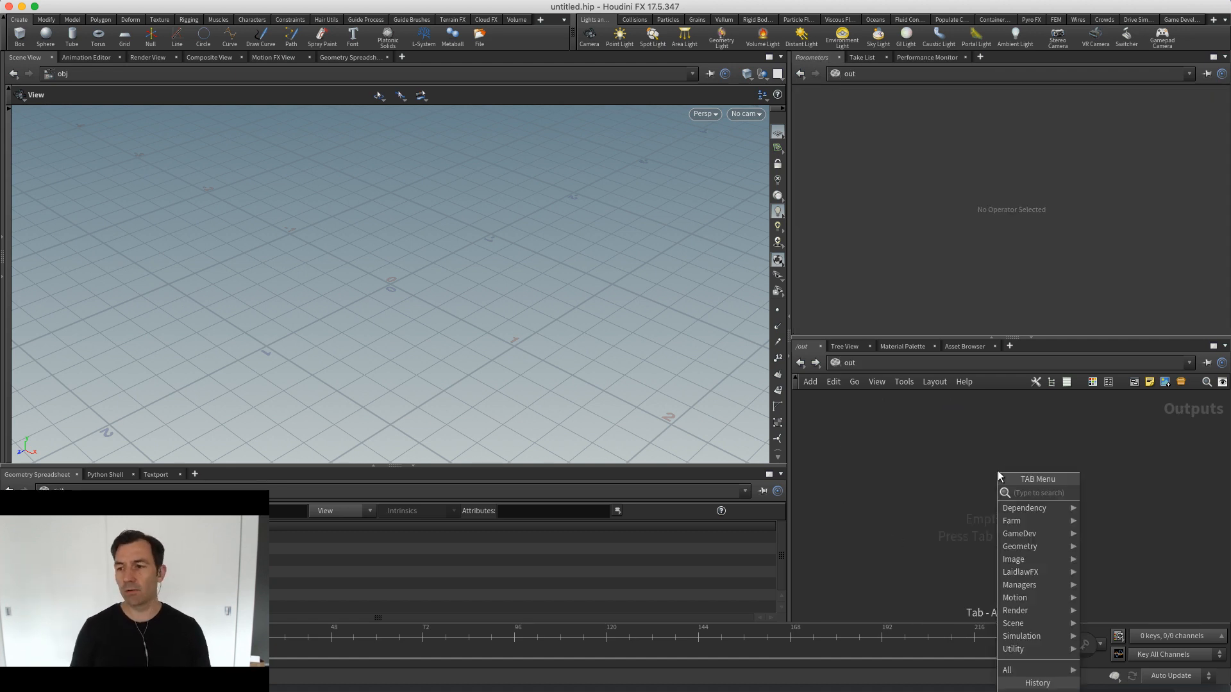
pyautogui.write('mant')
pyautogui.press('Return')
pyautogui.click(998, 470)
# Go through the Materials and compositing (img) networks and review the available network navigation commands
pyautogui.hotkey('ctrl', '3')
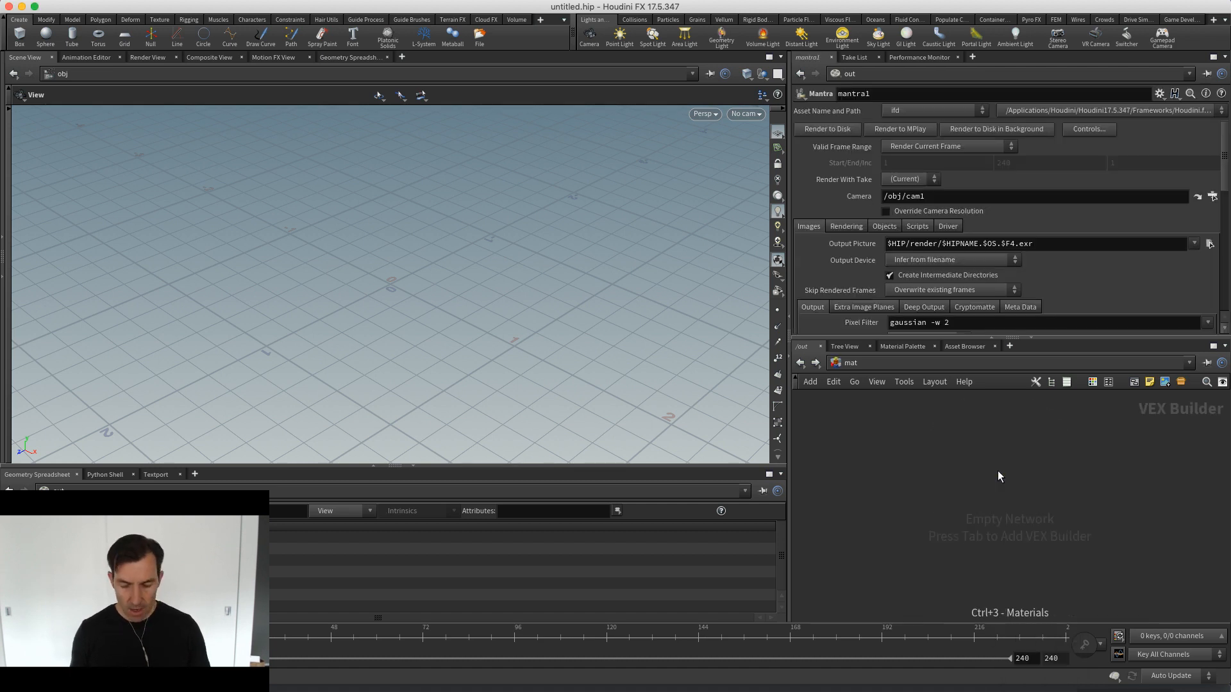
pyautogui.hotkey('ctrl', '4')
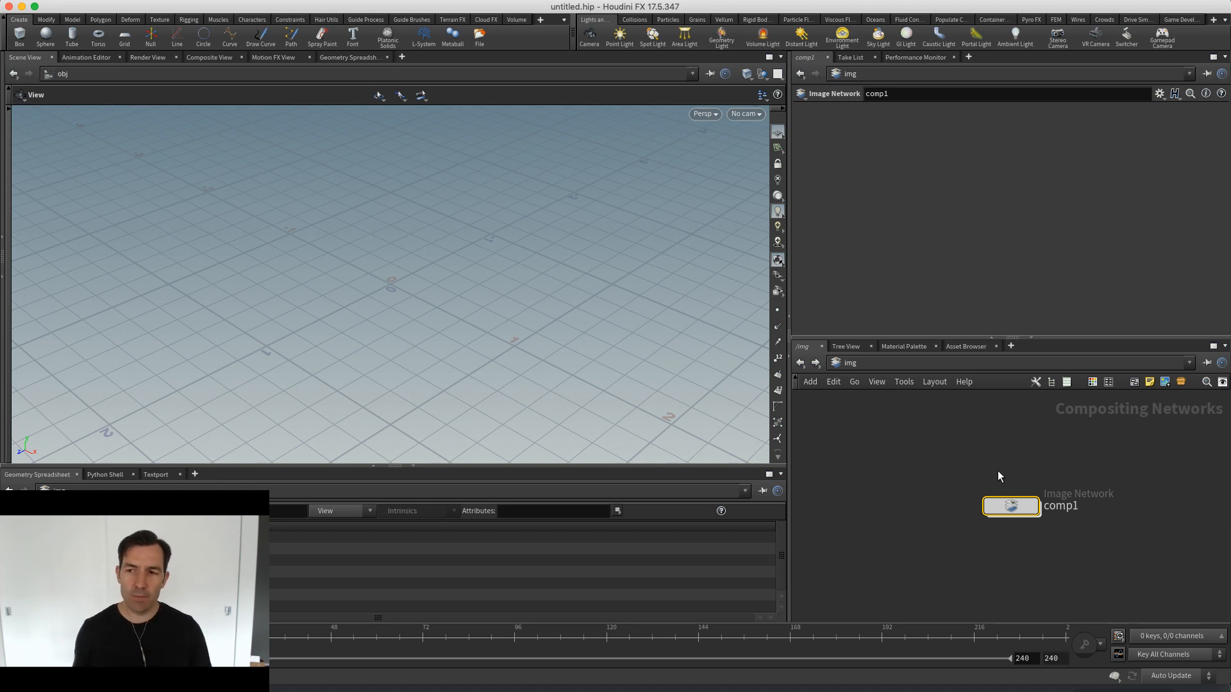
pyautogui.press('1')
pyautogui.press('2')
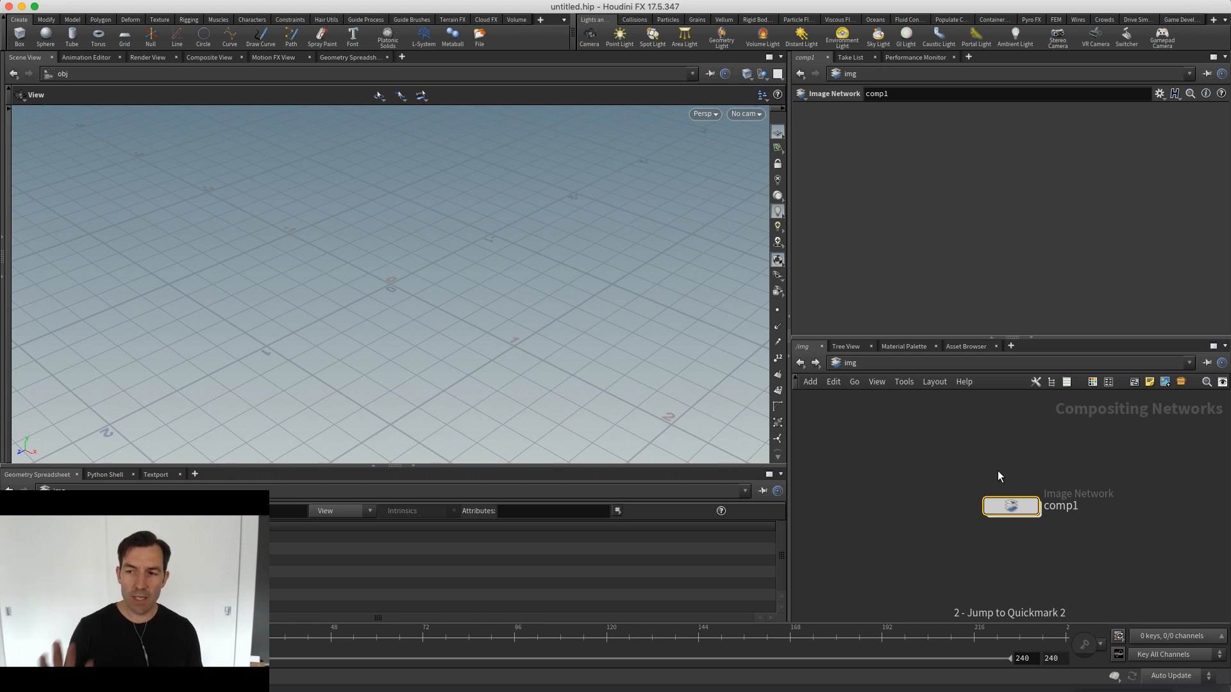
pyautogui.click(852, 382)
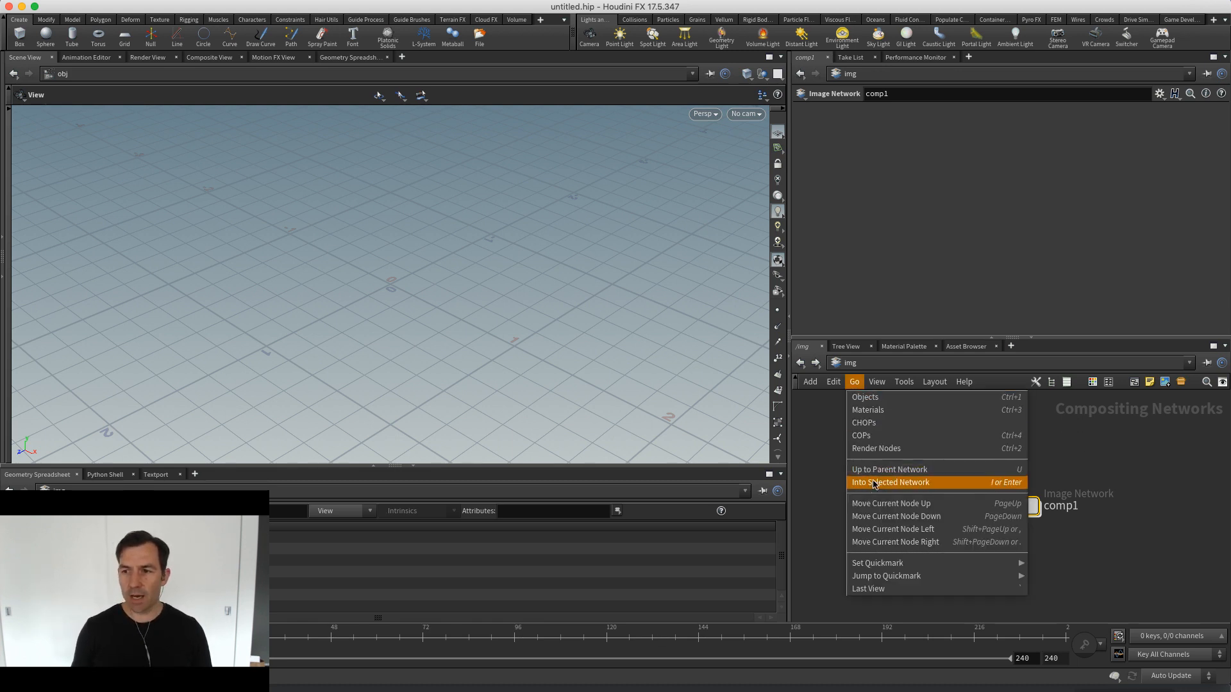
pyautogui.click(839, 410)
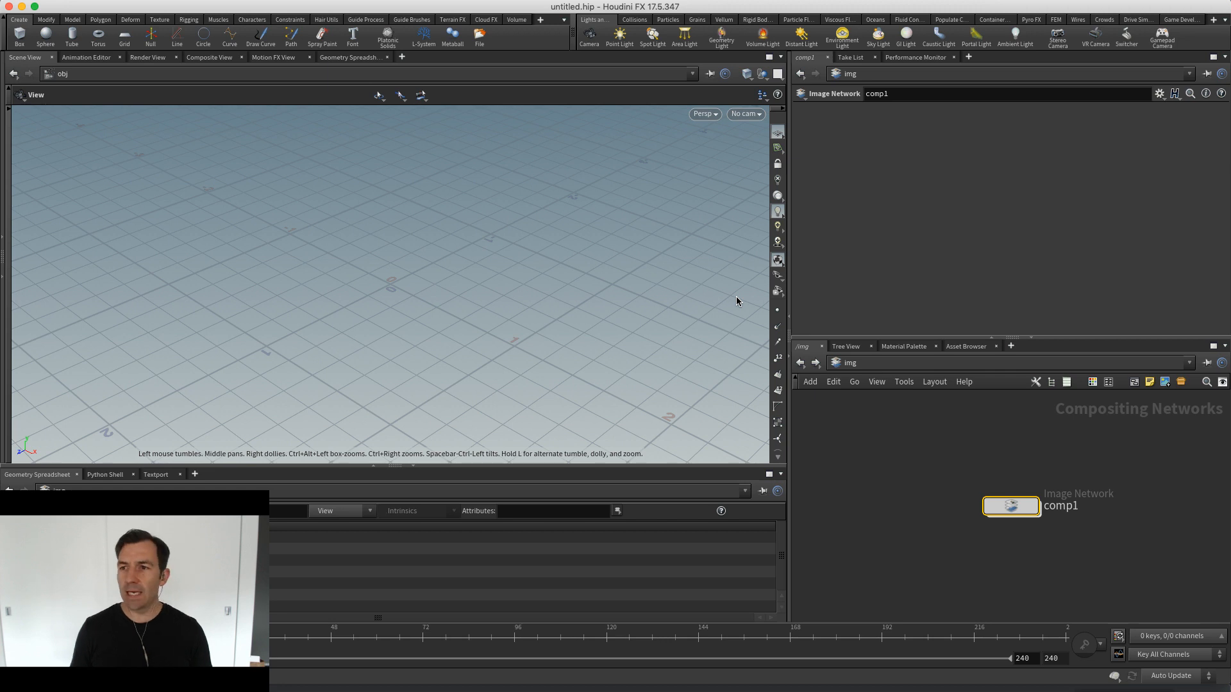
# Turn on Do Not Disturb in the macOS Notification Center and return to Houdini
pyautogui.click(1222, 1)
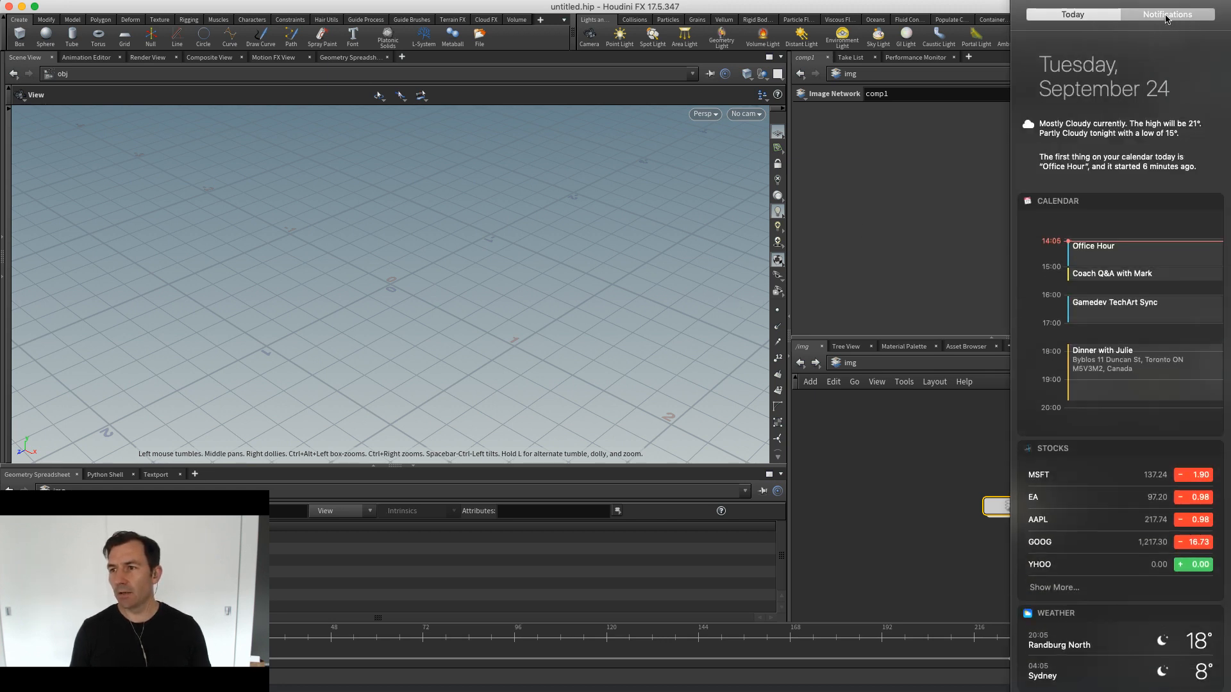
pyautogui.click(1166, 18)
pyautogui.scroll(2, 1167, 38)
pyautogui.click(1199, 80)
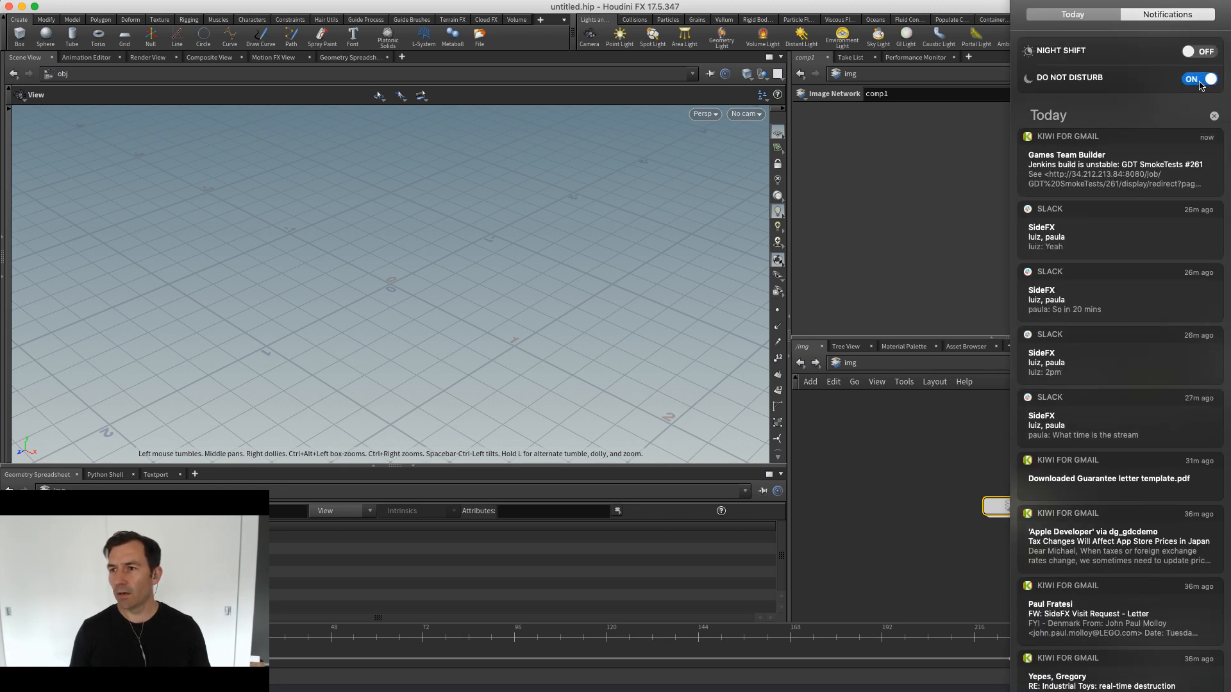
pyautogui.click(965, 325)
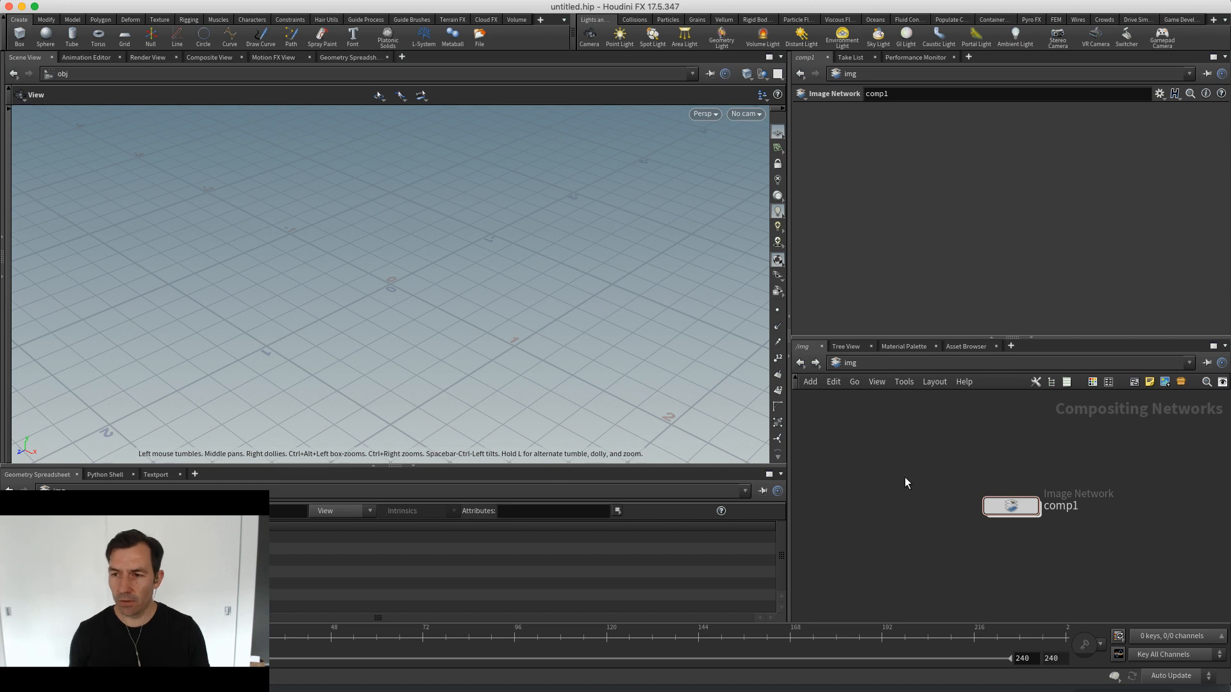
# Assign Ctrl+5 as the hotkey for jumping to the CHOPs network and accept the mapping
pyautogui.click(855, 383)
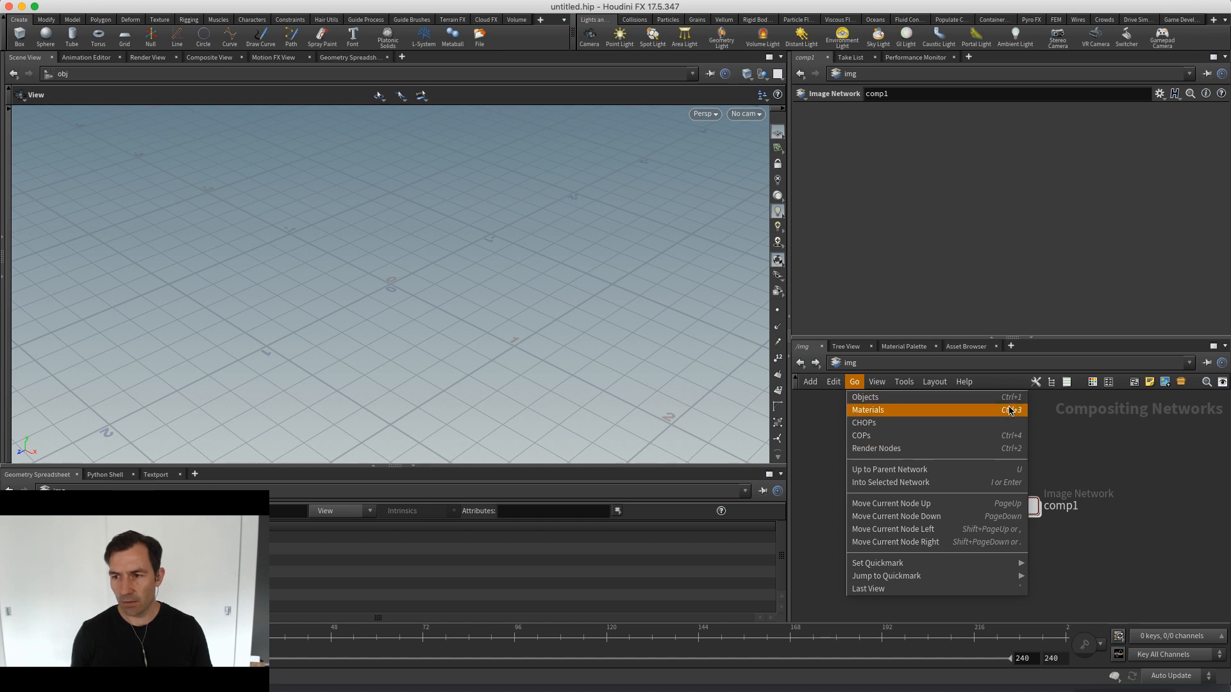
pyautogui.click(870, 425)
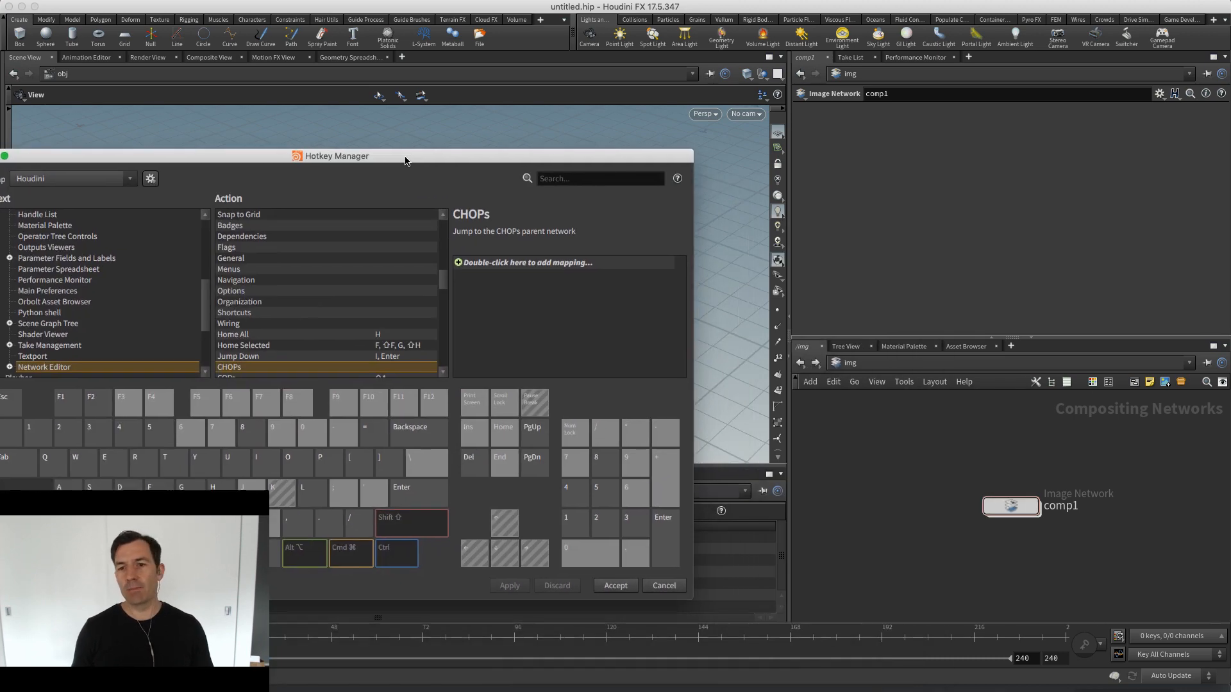
pyautogui.moveTo(411, 168); pyautogui.dragTo(603, 144)
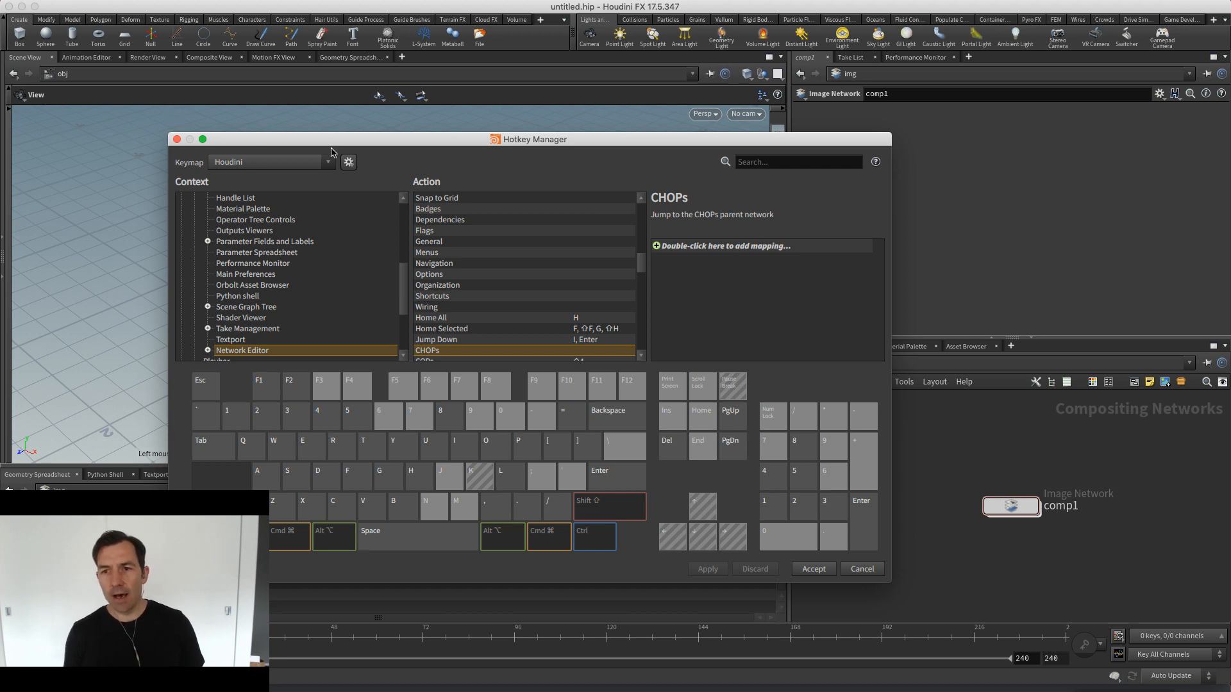
pyautogui.moveTo(468, 145); pyautogui.dragTo(419, 137)
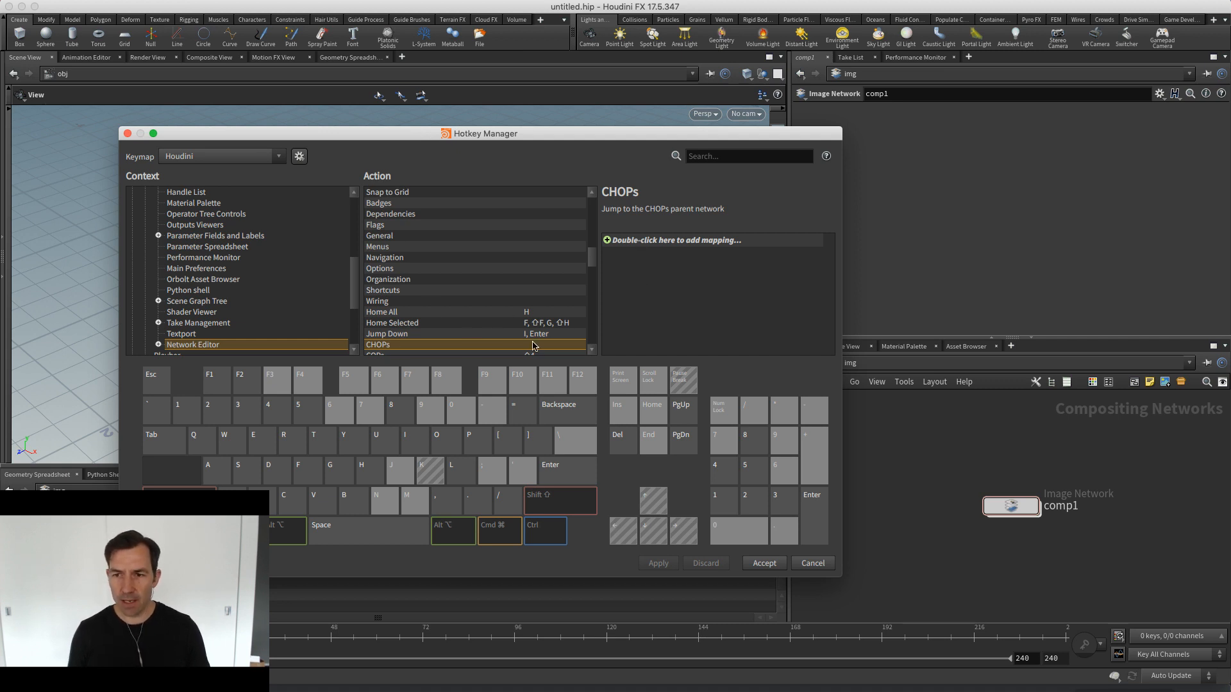
pyautogui.doubleClick(634, 241)
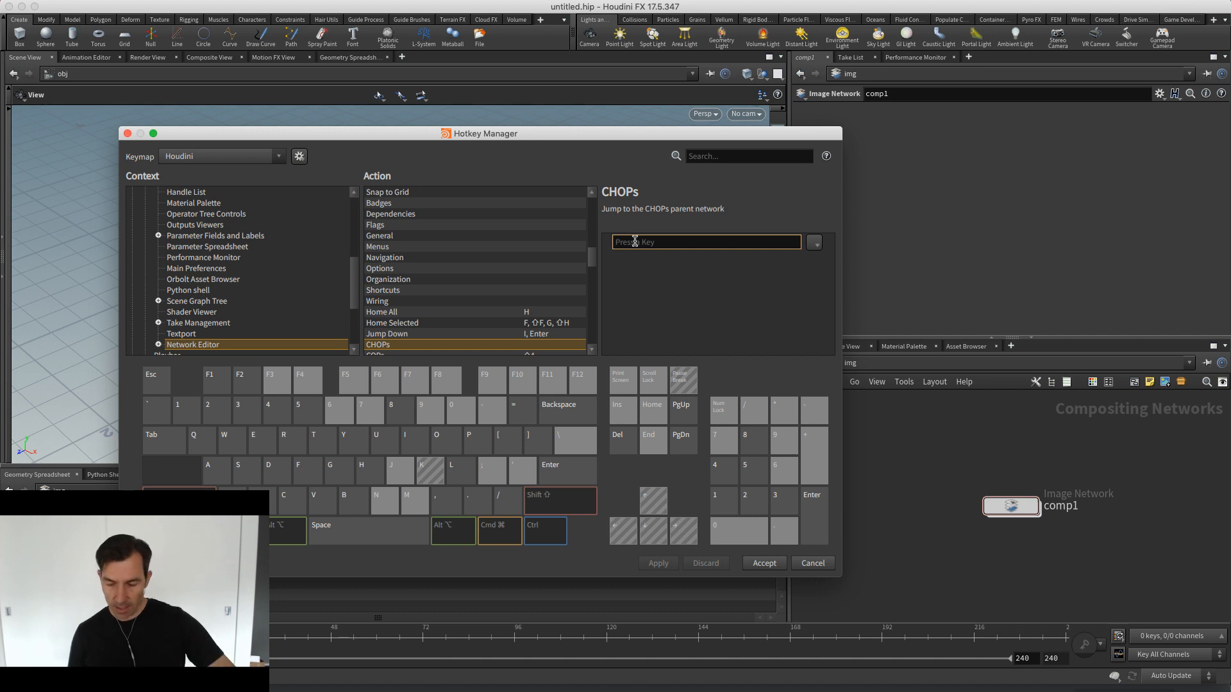
pyautogui.hotkey('ctrl', '5')
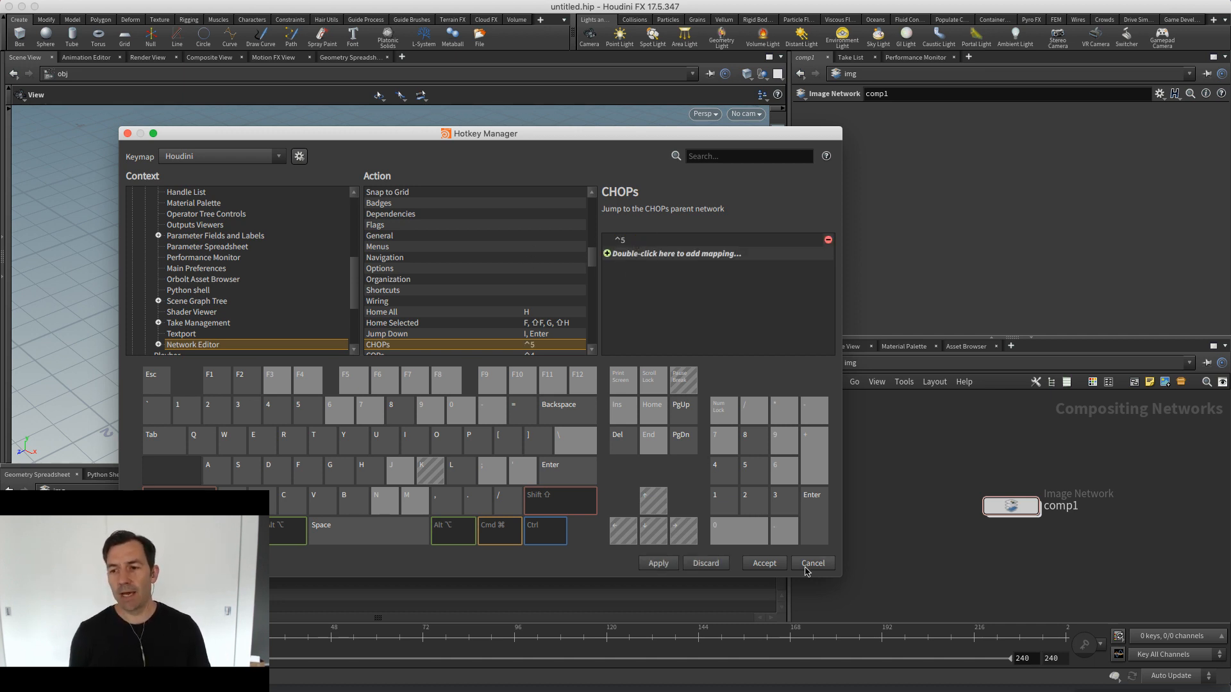
pyautogui.click(767, 568)
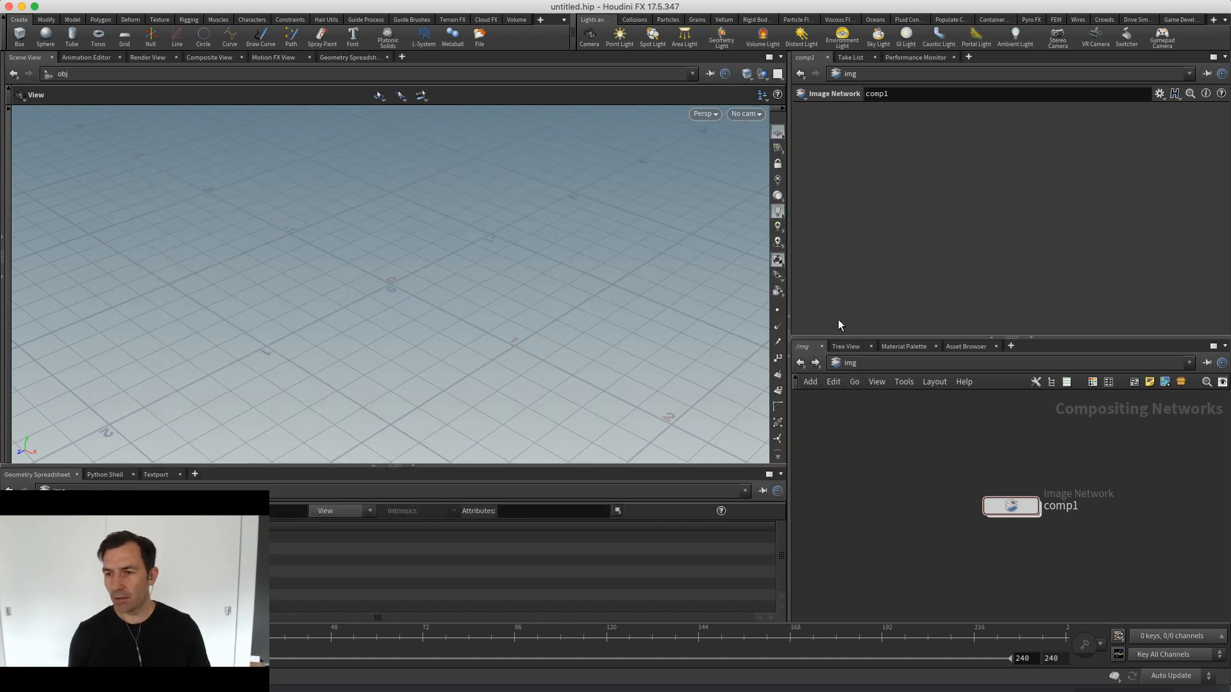
# Inspect the hotkey mapping for jumping to the Materials network, leaving the Hotkey Manager without changes
pyautogui.click(853, 383)
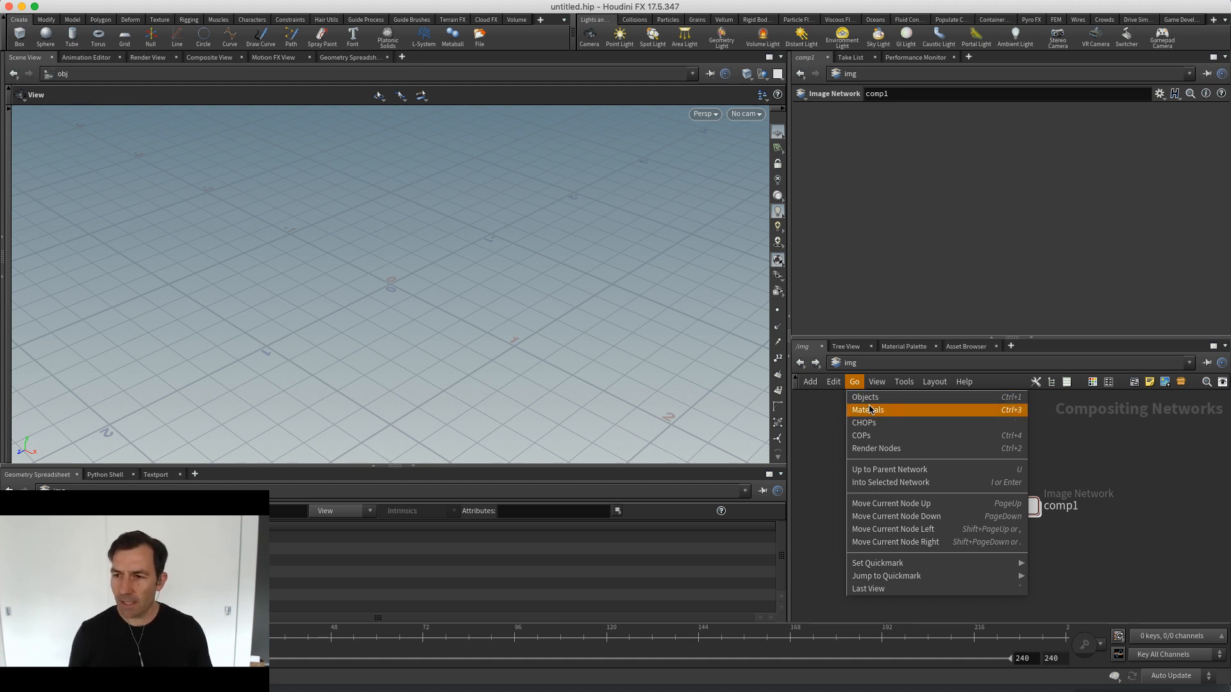
pyautogui.press('super+Tab')
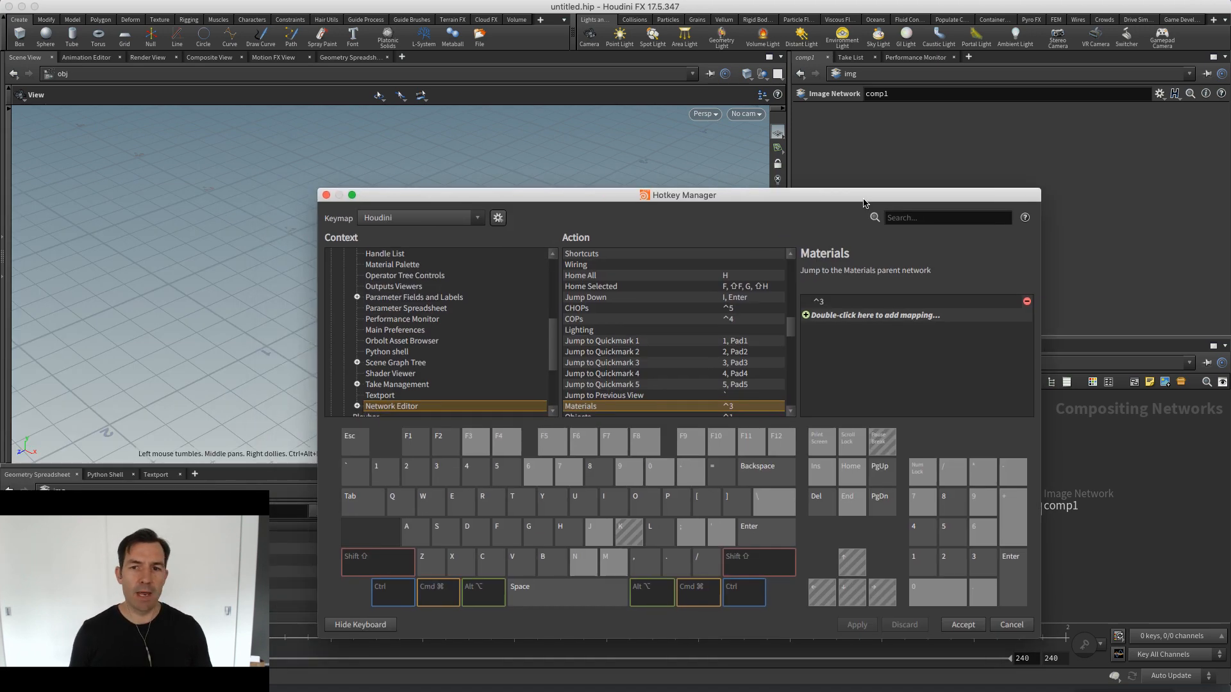
pyautogui.moveTo(862, 201); pyautogui.dragTo(701, 129)
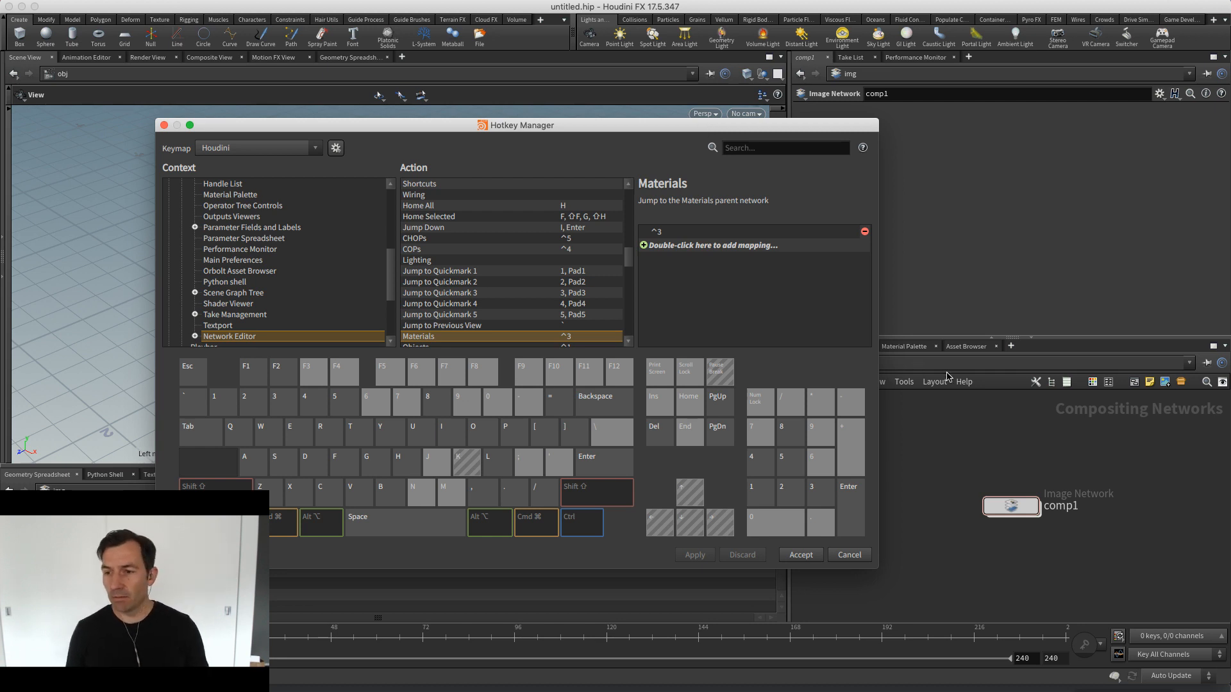
pyautogui.click(850, 554)
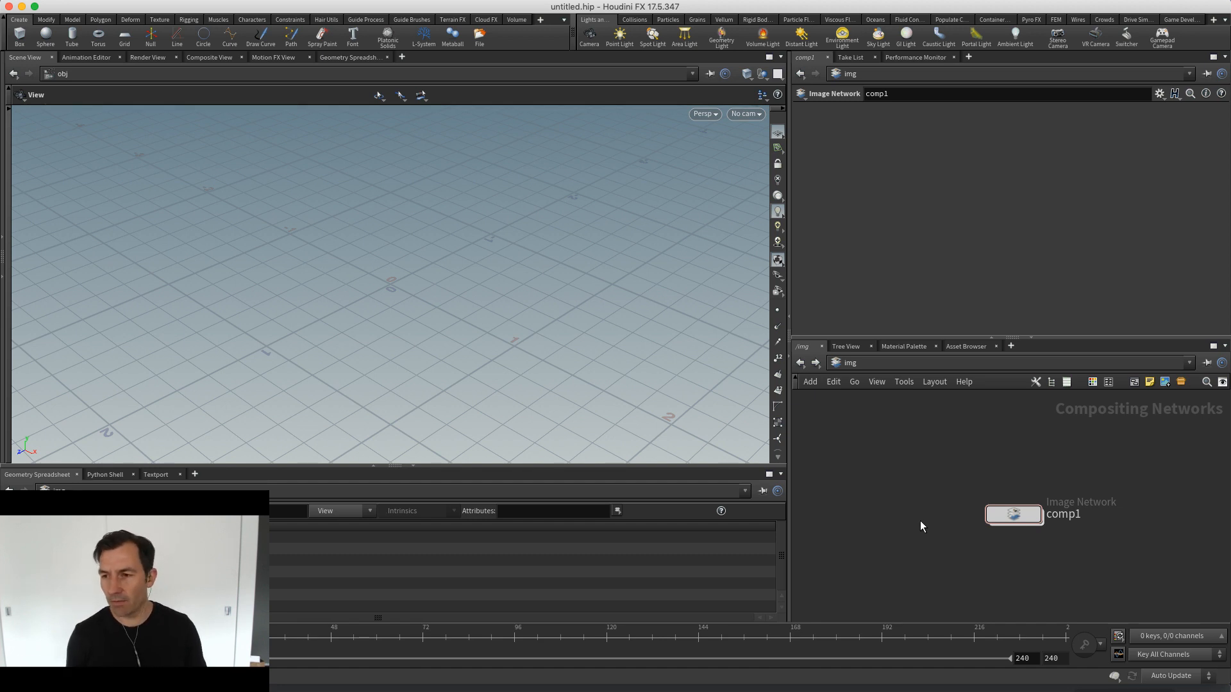
# Cycle through the Objects, Render Nodes, COPs and Materials networks, ending in Objects
pyautogui.hotkey('ctrl', '1')
pyautogui.hotkey('ctrl', '2')
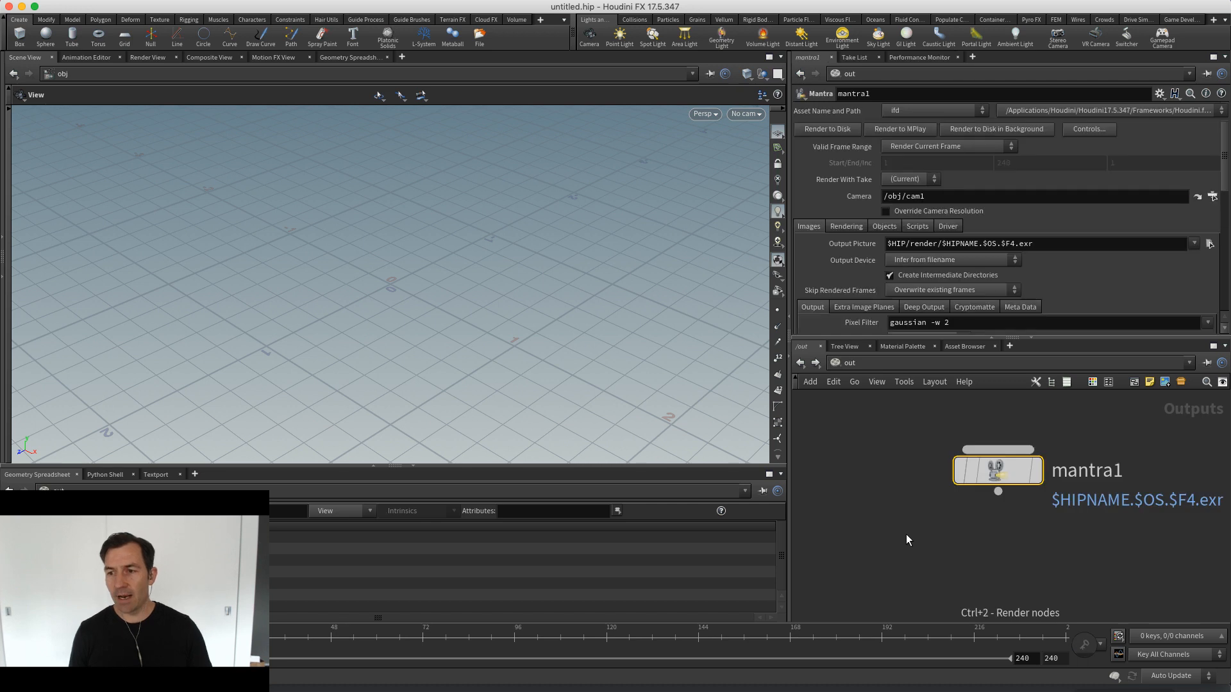
pyautogui.hotkey('ctrl', '4')
pyautogui.hotkey('ctrl', '3')
pyautogui.hotkey('ctrl', '1')
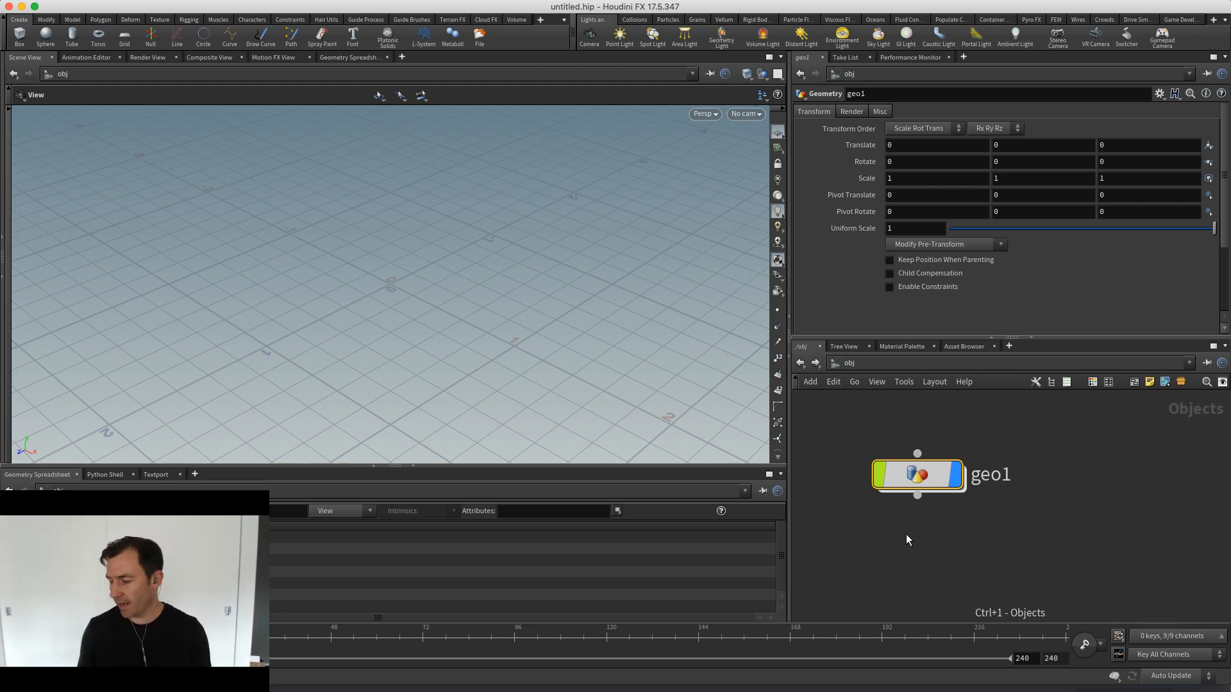
# Delete the Mantra node from the out network
pyautogui.moveTo(902, 541); pyautogui.dragTo(909, 543, button='middle')
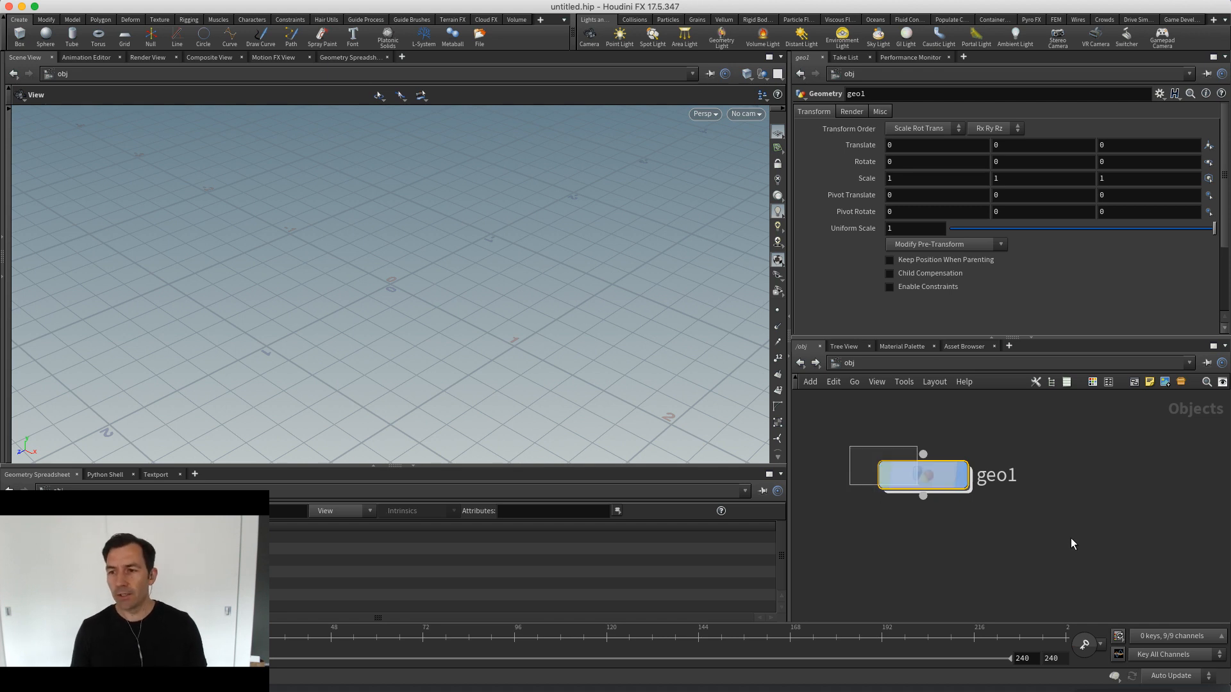
pyautogui.hotkey('ctrl', '2')
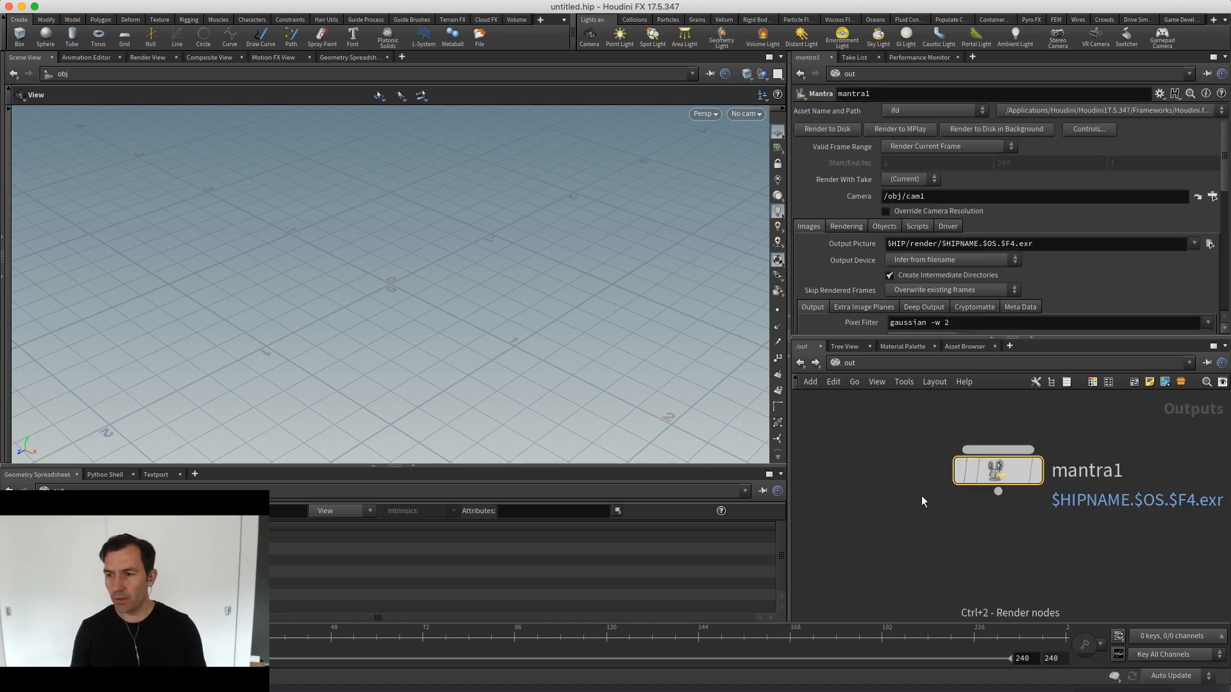
pyautogui.moveTo(999, 466); pyautogui.dragTo(948, 484)
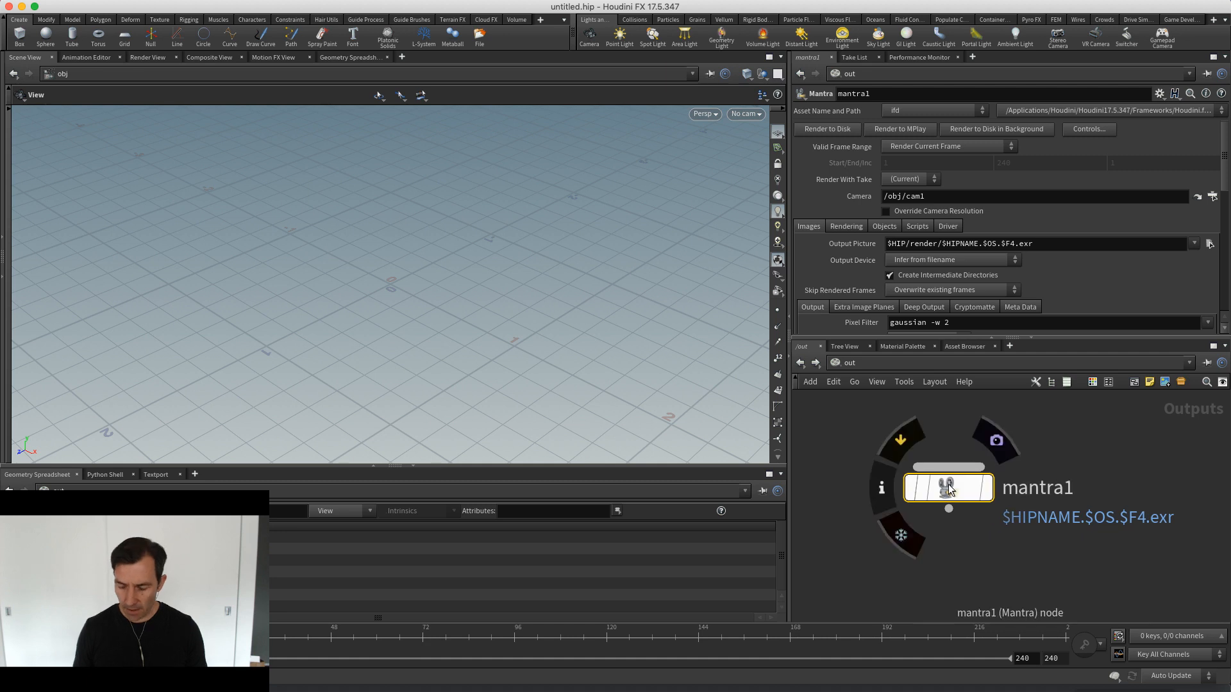
pyautogui.press('Delete')
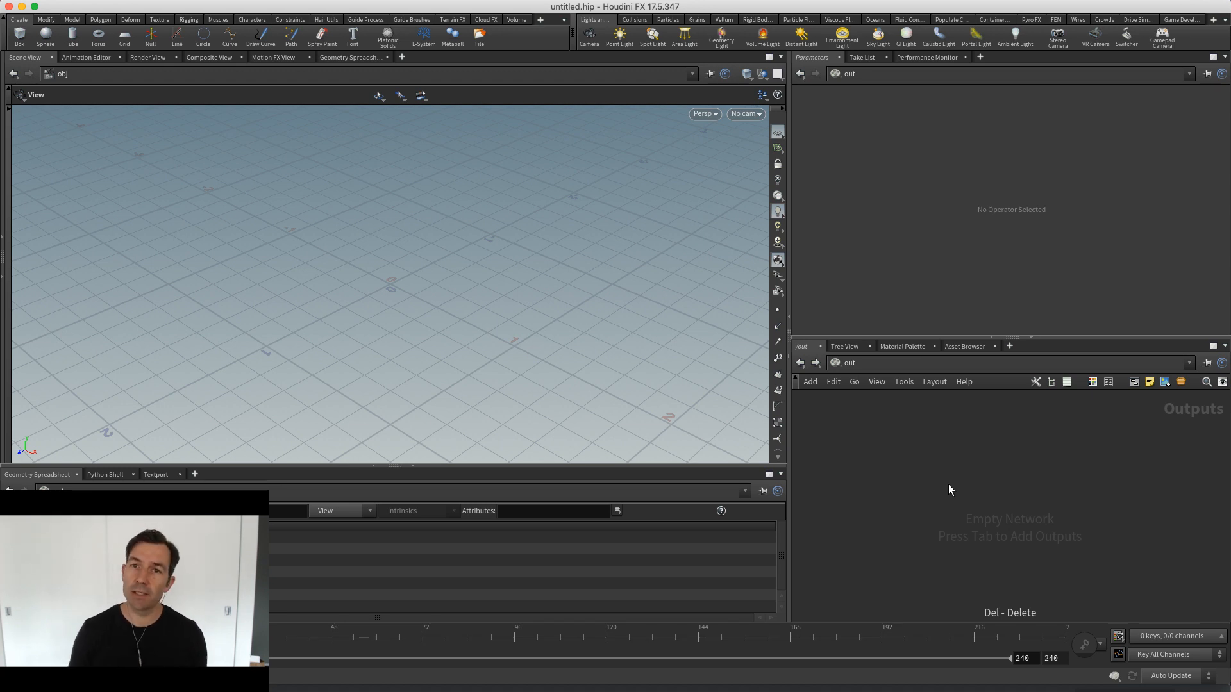
# Search the available output operators for "texture" and add a GameDev Texture Sheets node to the out network
pyautogui.press('Tab')
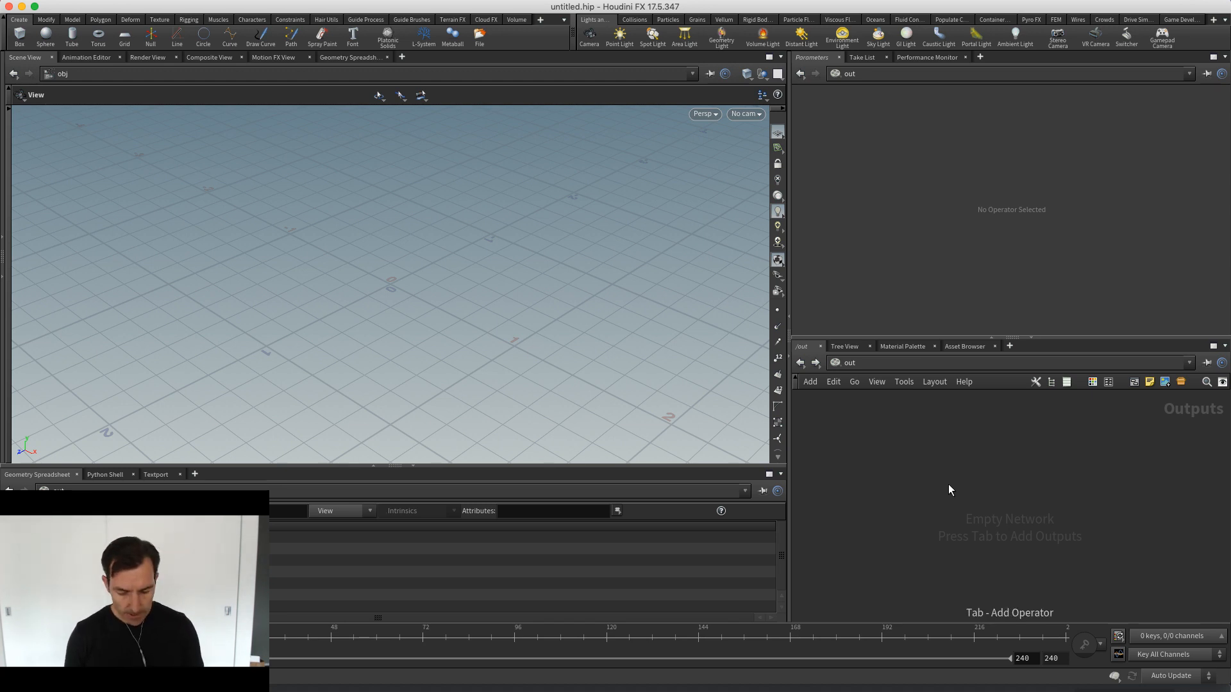
pyautogui.write('te')
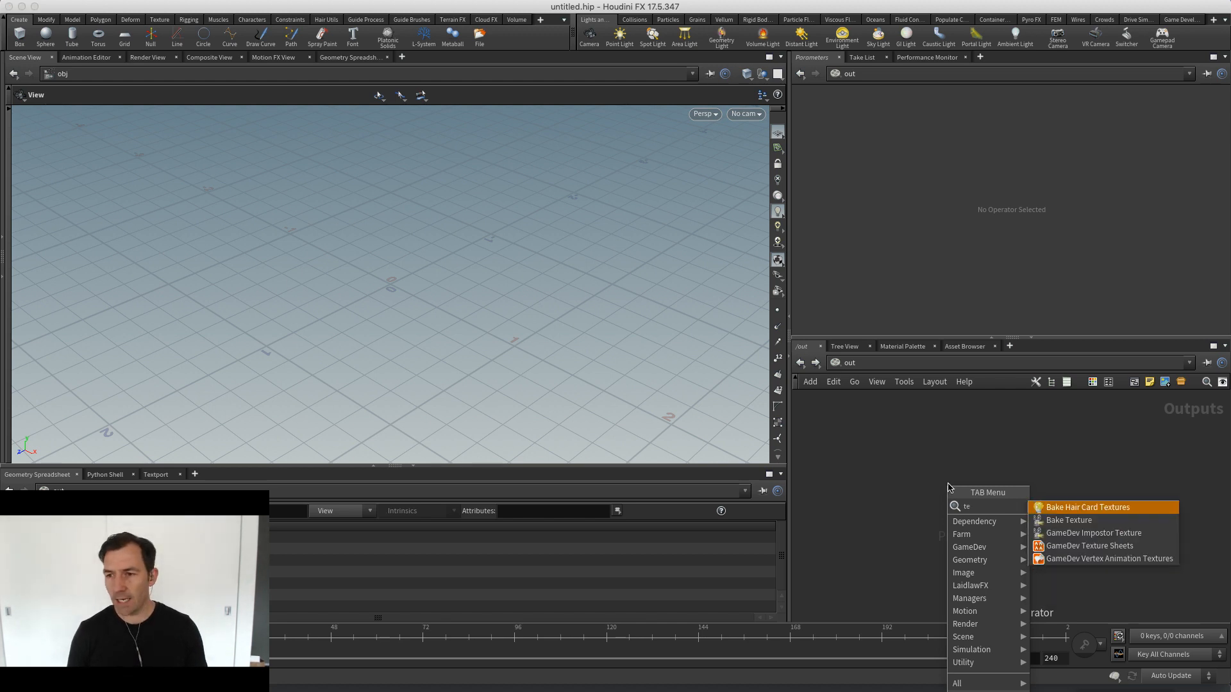
pyautogui.write('xture')
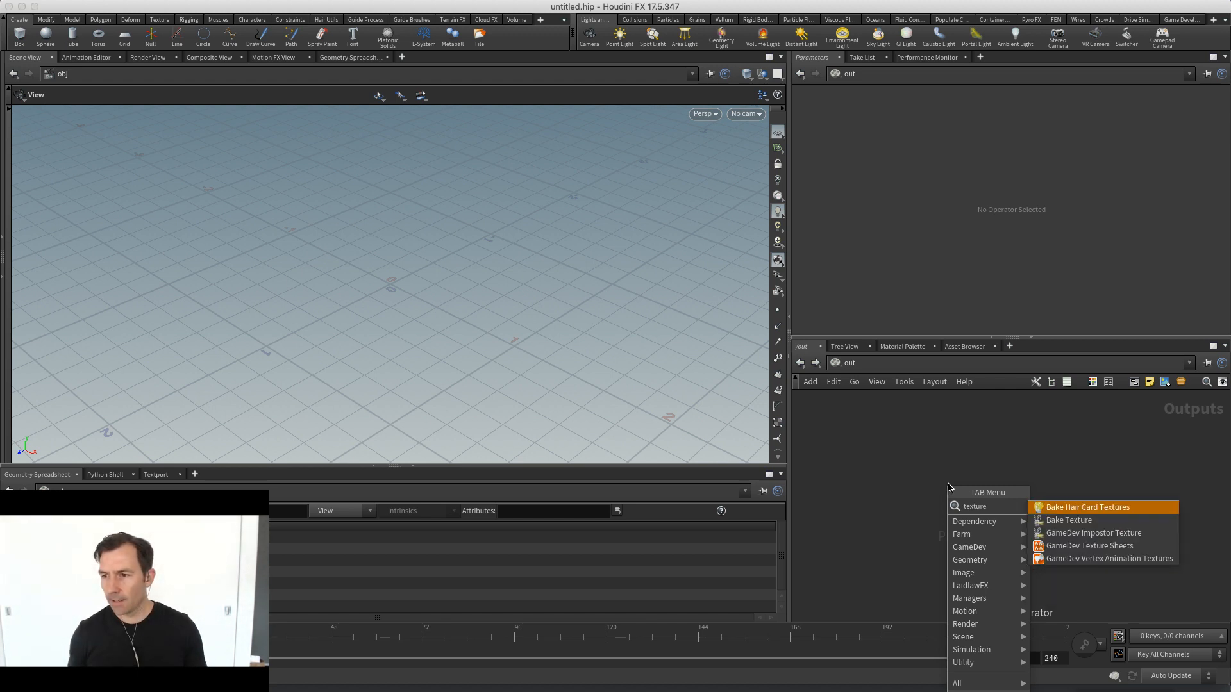
pyautogui.press('Down')
pyautogui.press('Down')
pyautogui.press('Down')
pyautogui.press('Return')
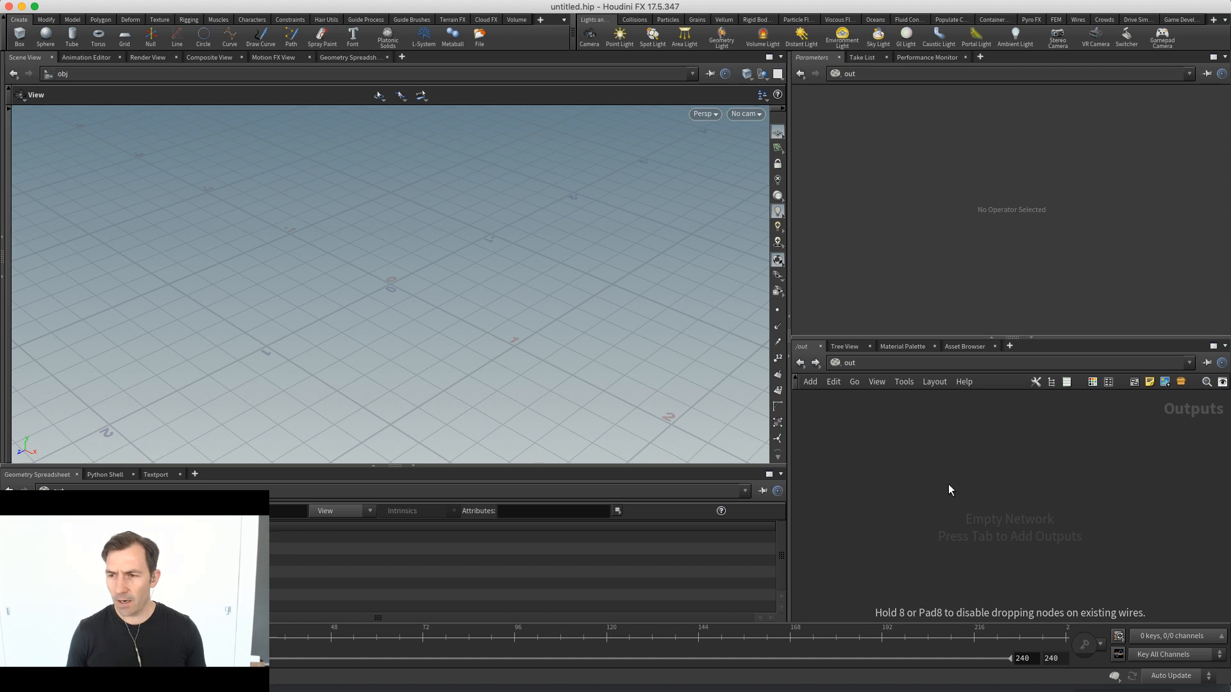
pyautogui.click(948, 483)
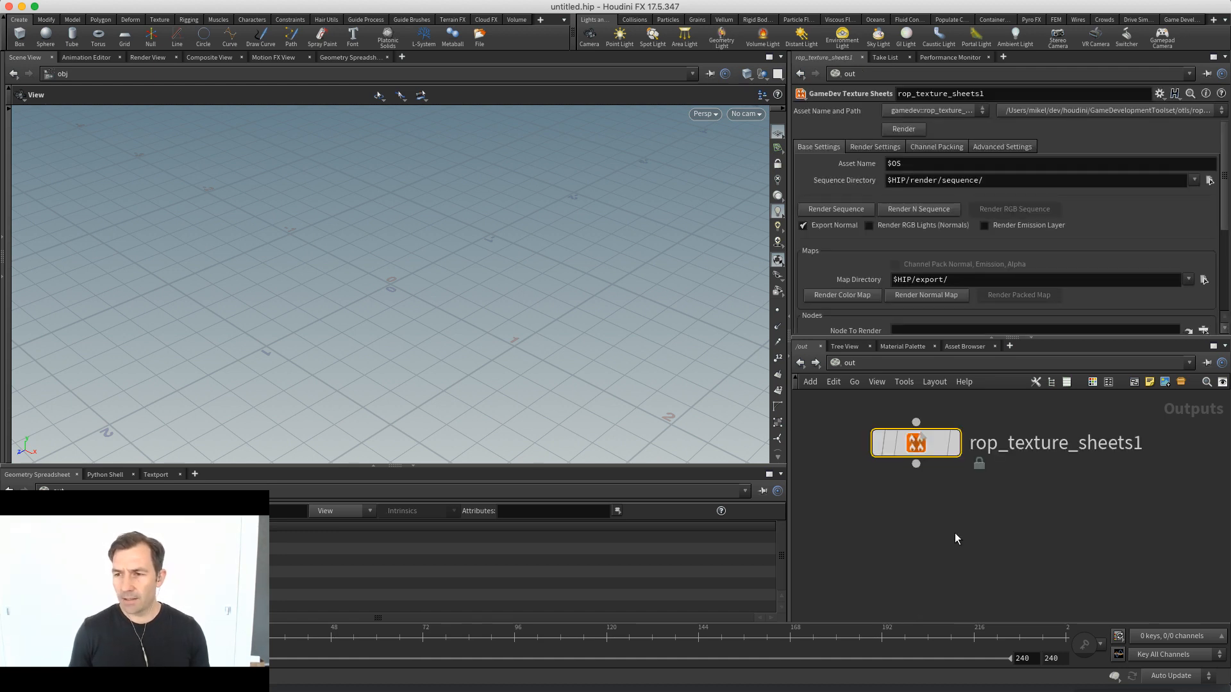
# Add a GameDev Motion Vectors node below the texture sheets node in the out network
pyautogui.moveTo(909, 525); pyautogui.dragTo(925, 535, button='middle')
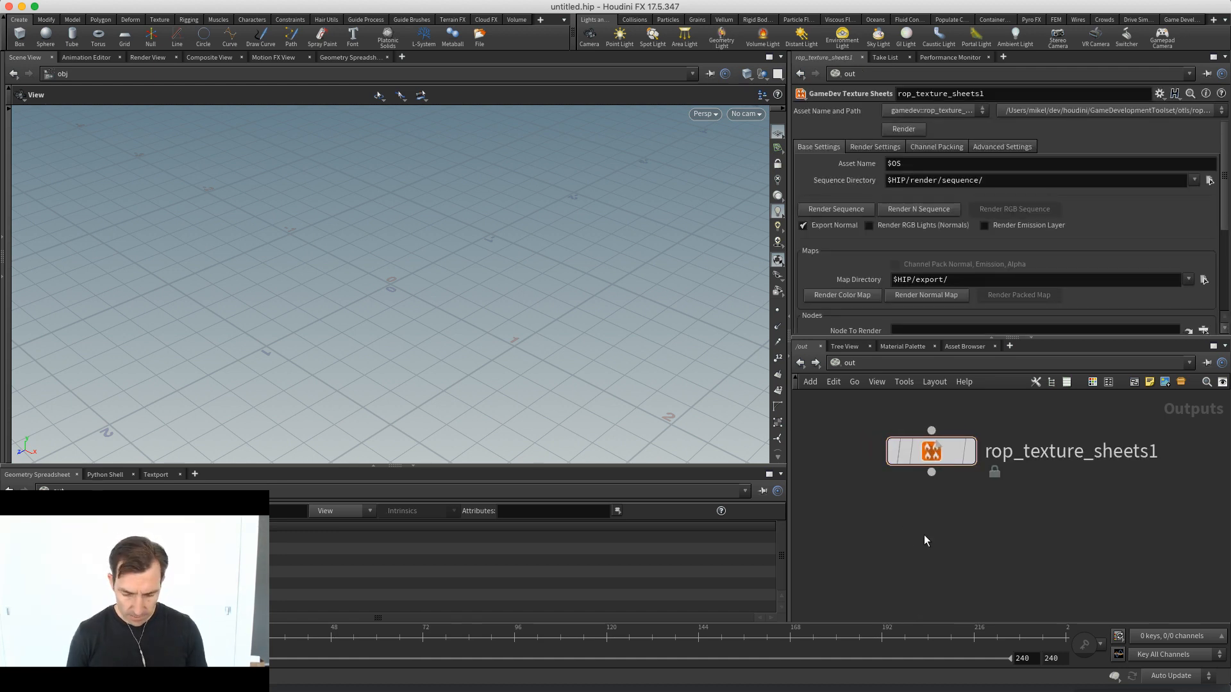
pyautogui.press('Tab')
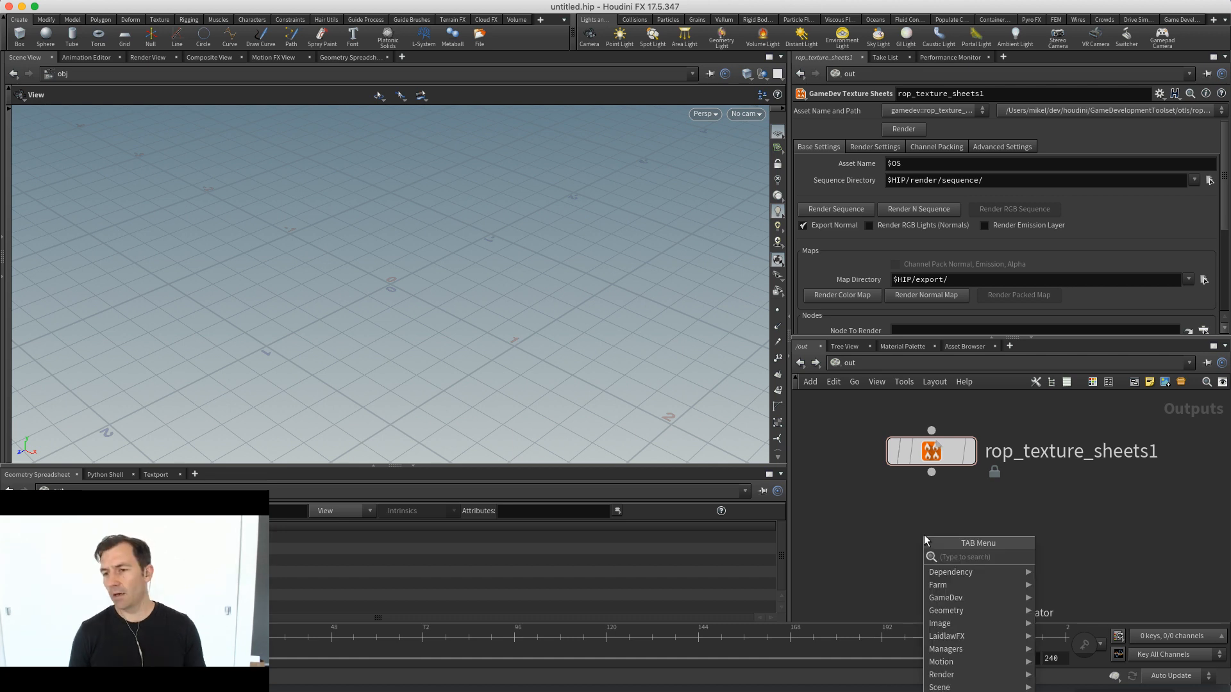
pyautogui.write('gamedev')
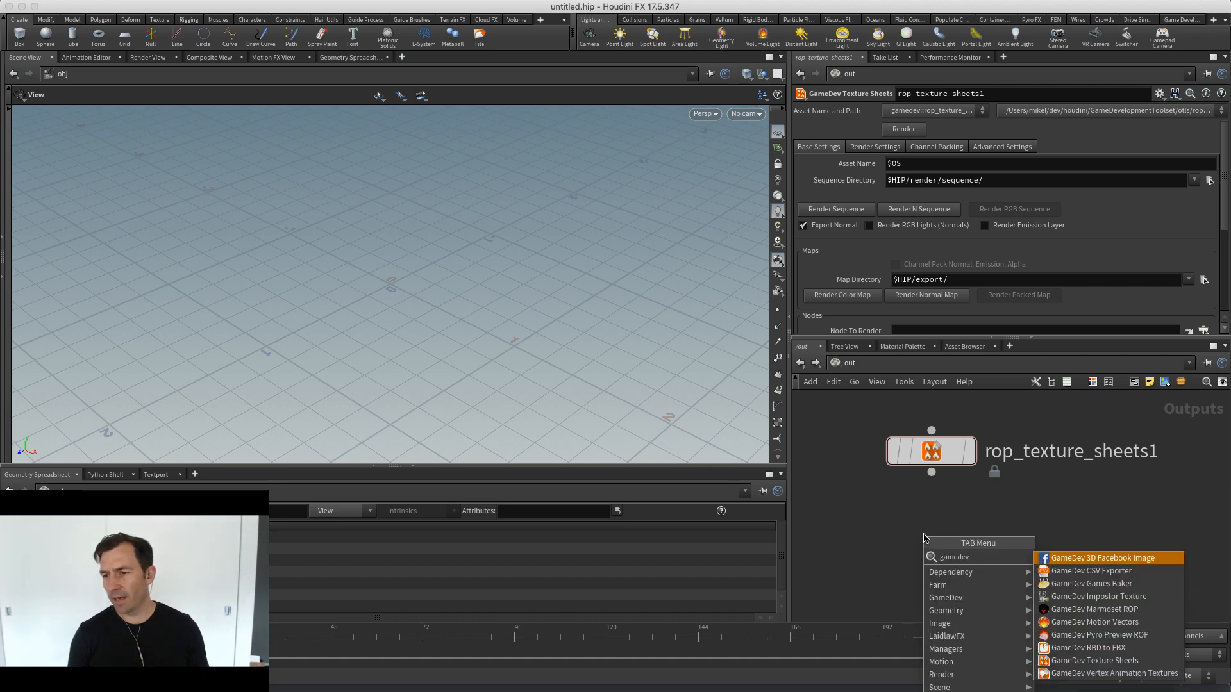
pyautogui.press('Down')
pyautogui.press('Down')
pyautogui.press('Down')
pyautogui.press('Down')
pyautogui.press('Down')
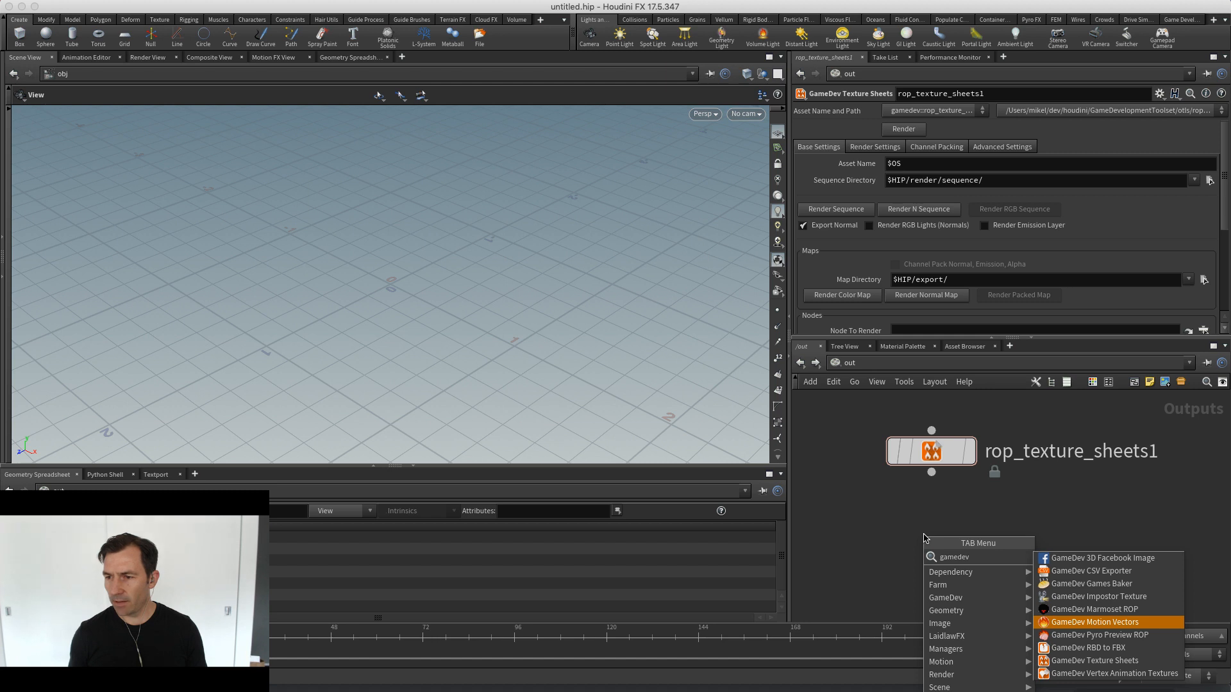
pyautogui.press('Return')
pyautogui.click(924, 535)
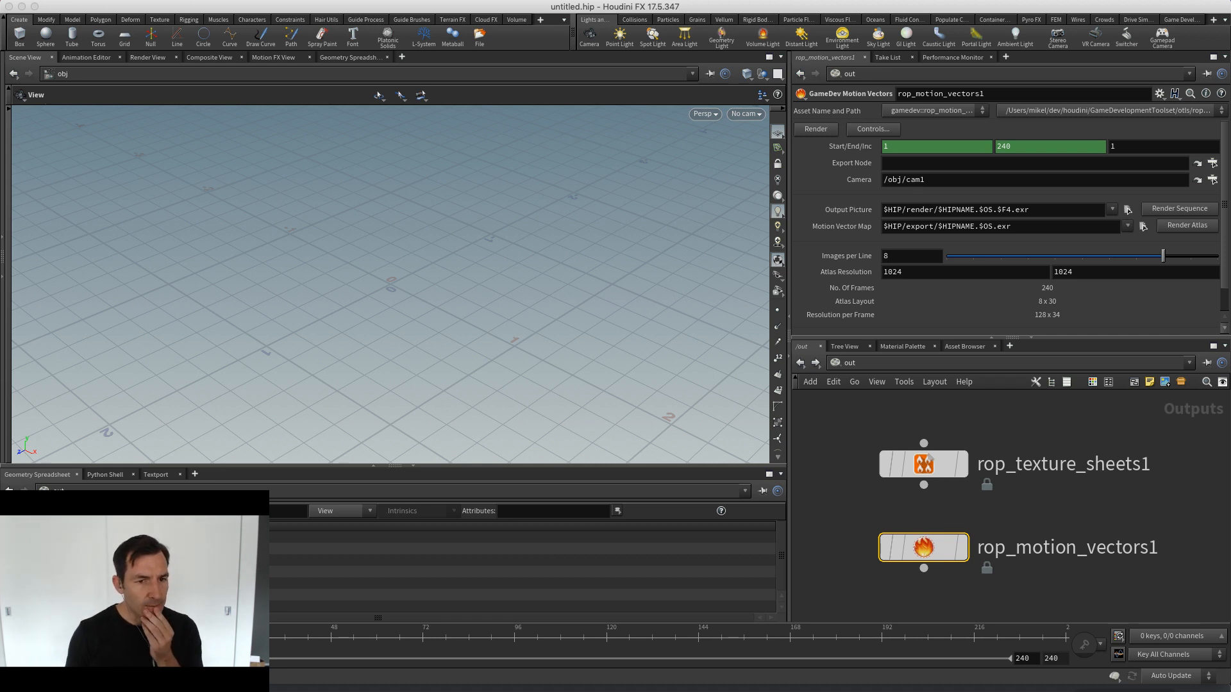
# Open the scene fire_preset_update_17.hip and dismiss its load warnings
pyautogui.press('super+Tab')
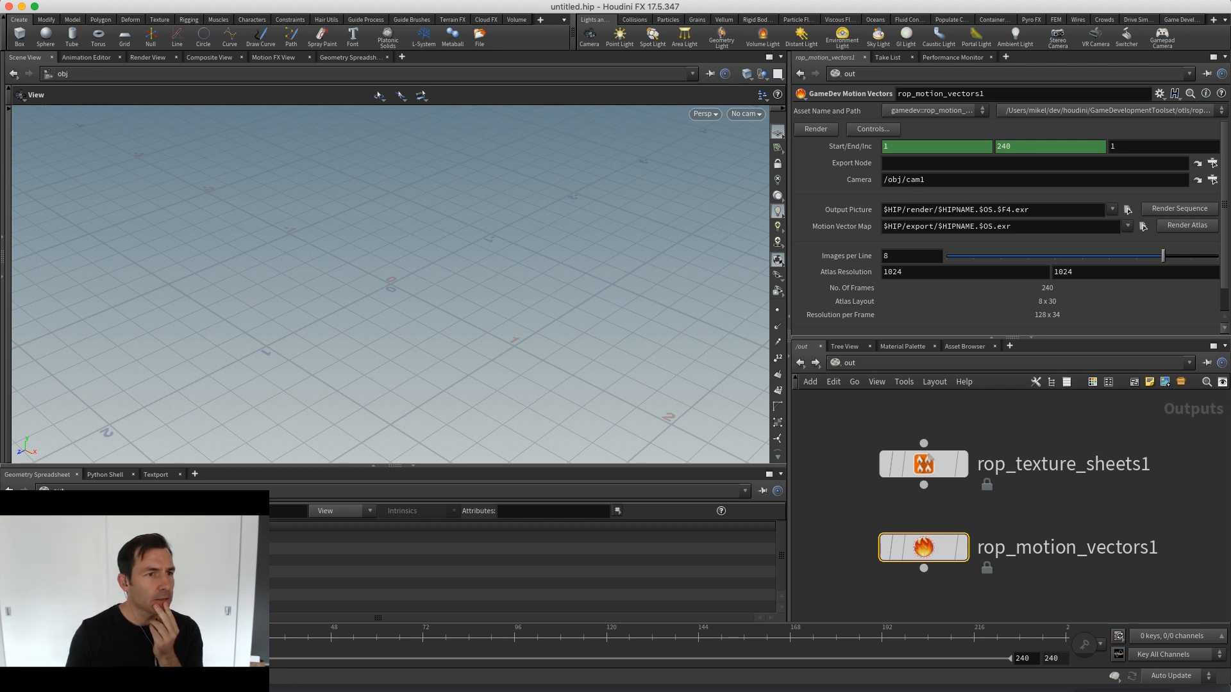
pyautogui.press('super+Tab')
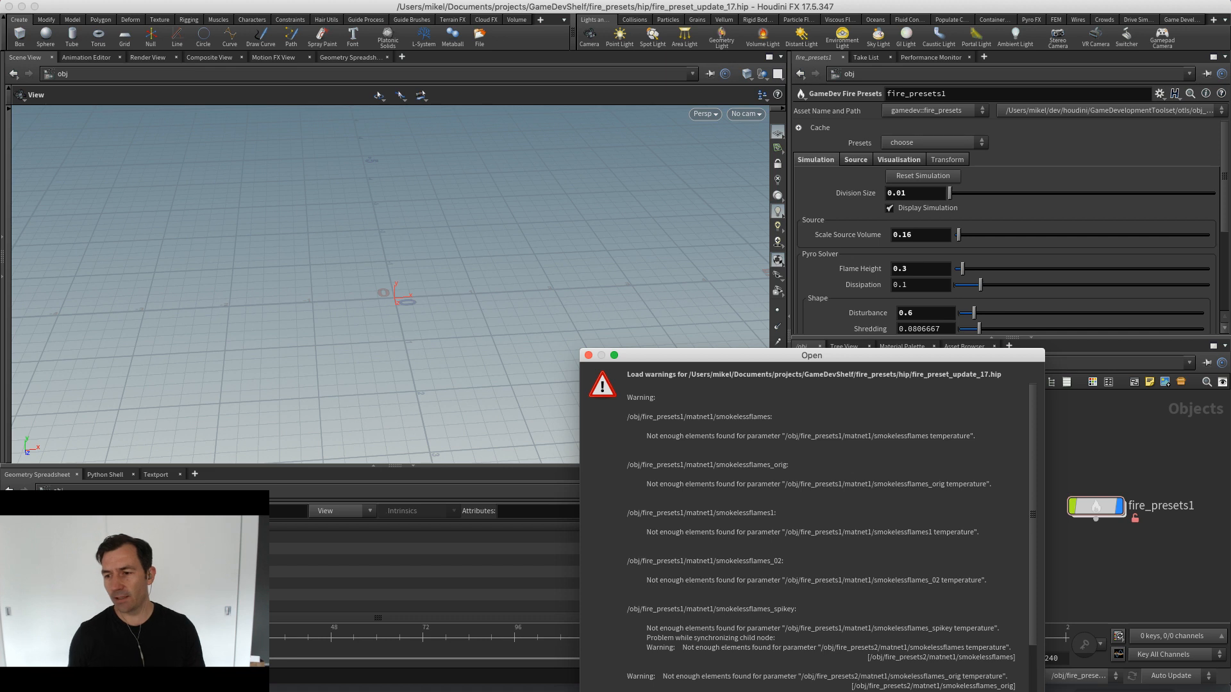
pyautogui.press('Return')
pyautogui.moveTo(936, 544); pyautogui.dragTo(968, 556, button='middle')
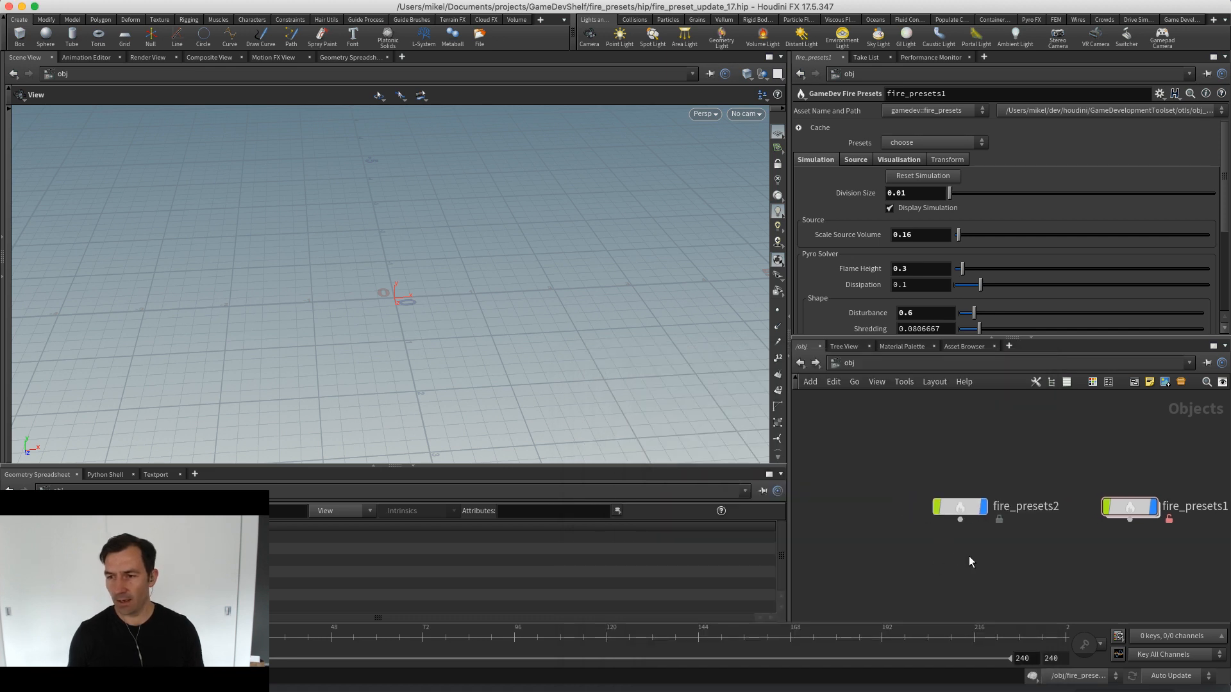
# Go to the COPs network and add an Image Network node there
pyautogui.hotkey('ctrl', '4')
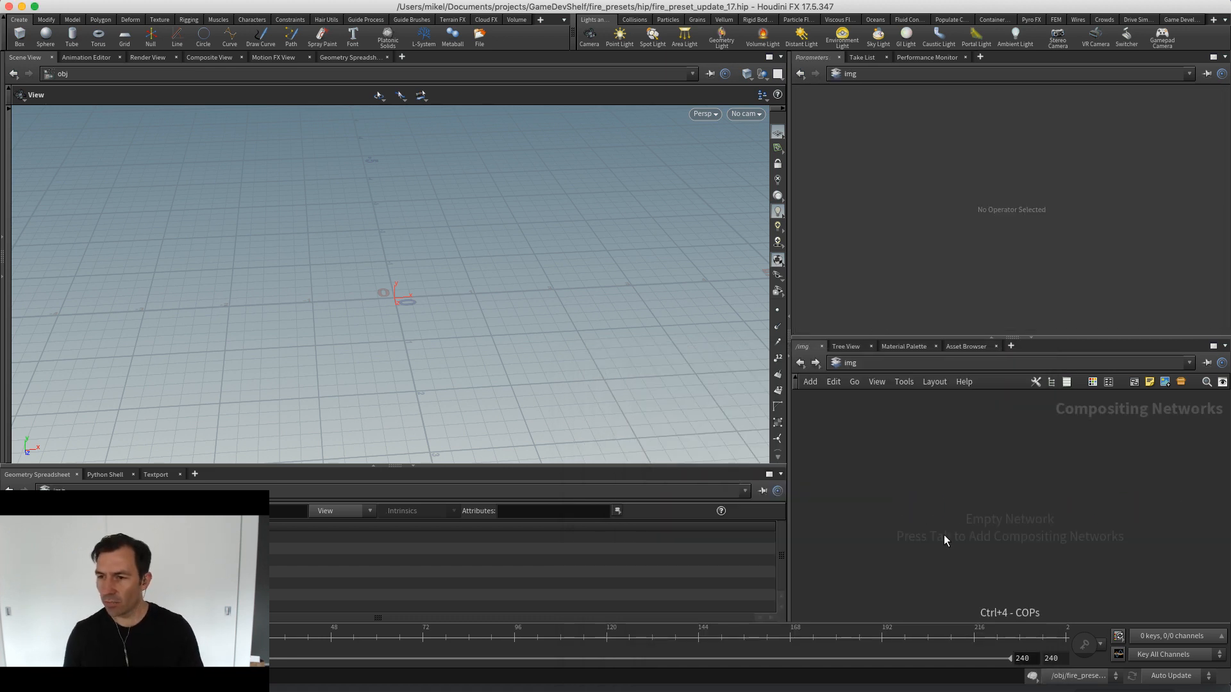
pyautogui.press('Tab')
pyautogui.write('fi')
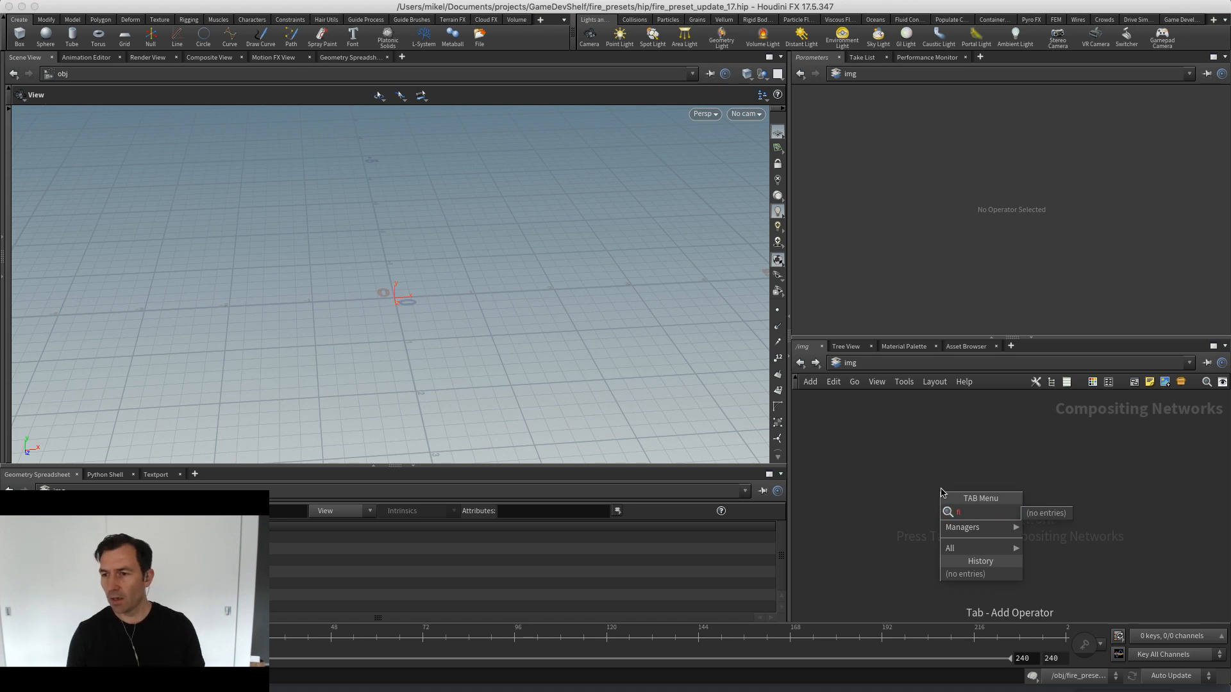
pyautogui.press('BackSpace')
pyautogui.press('BackSpace')
pyautogui.write('img')
pyautogui.press('Return')
pyautogui.click(941, 489)
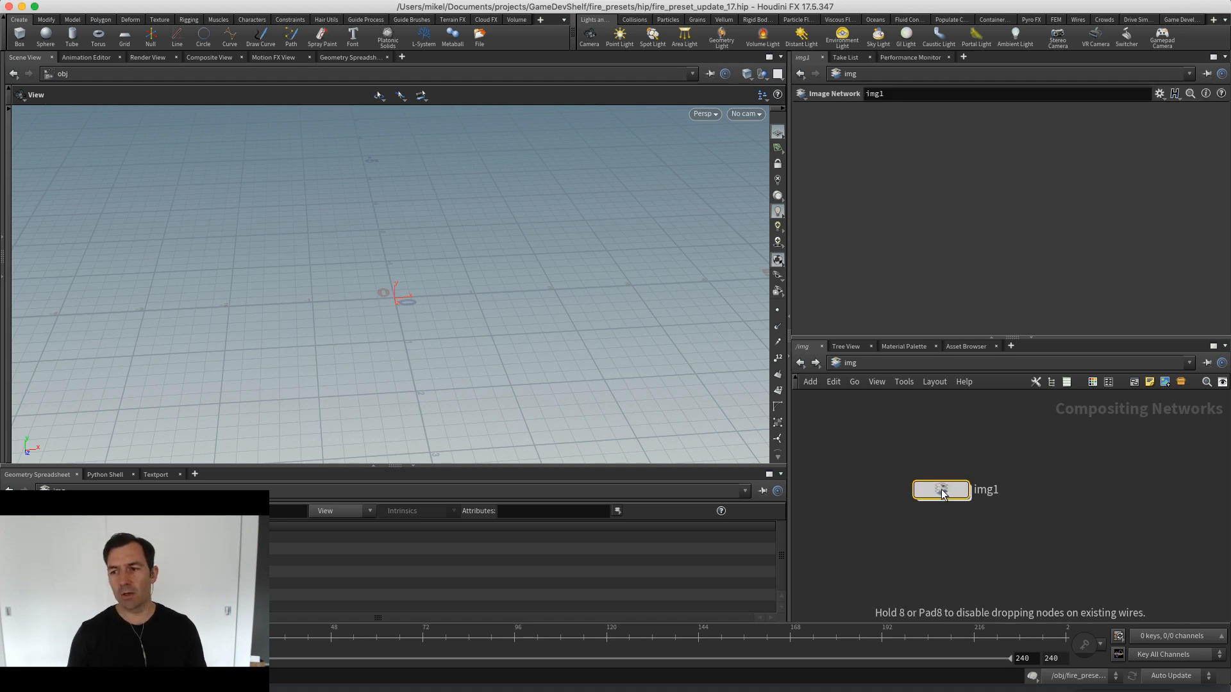
# Add a File node inside the new image network and collapse the Geometry Spreadsheet pane
pyautogui.press('Return')
pyautogui.press('Tab')
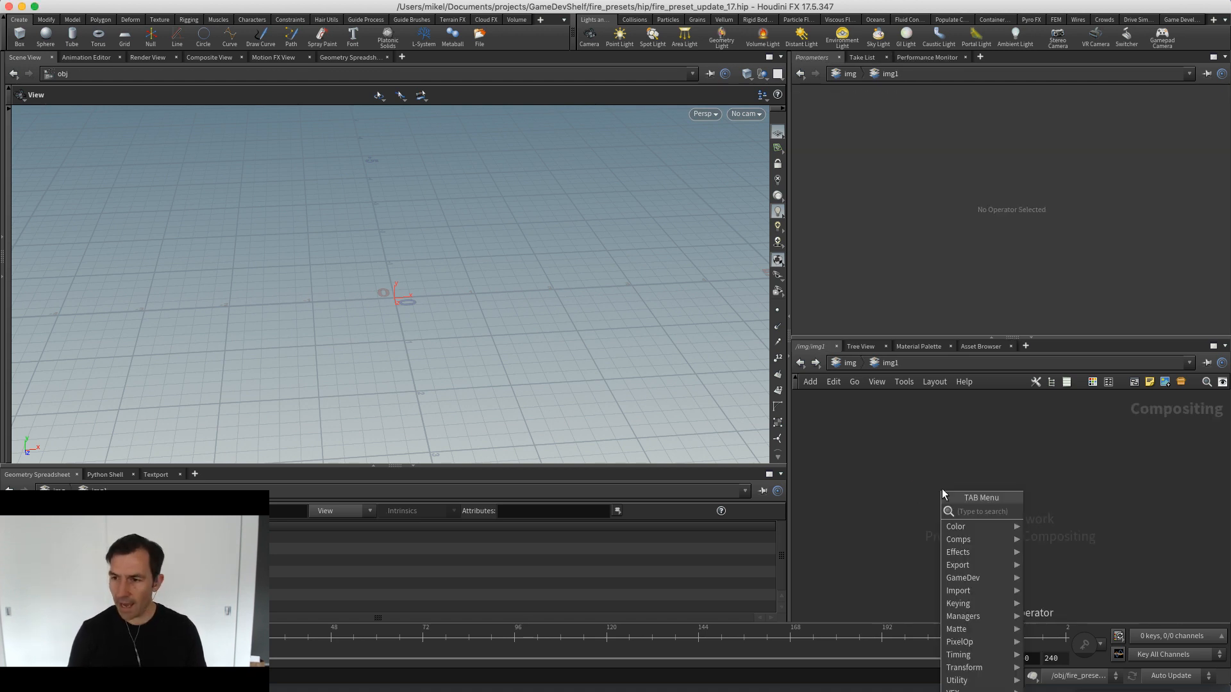
pyautogui.press('Escape')
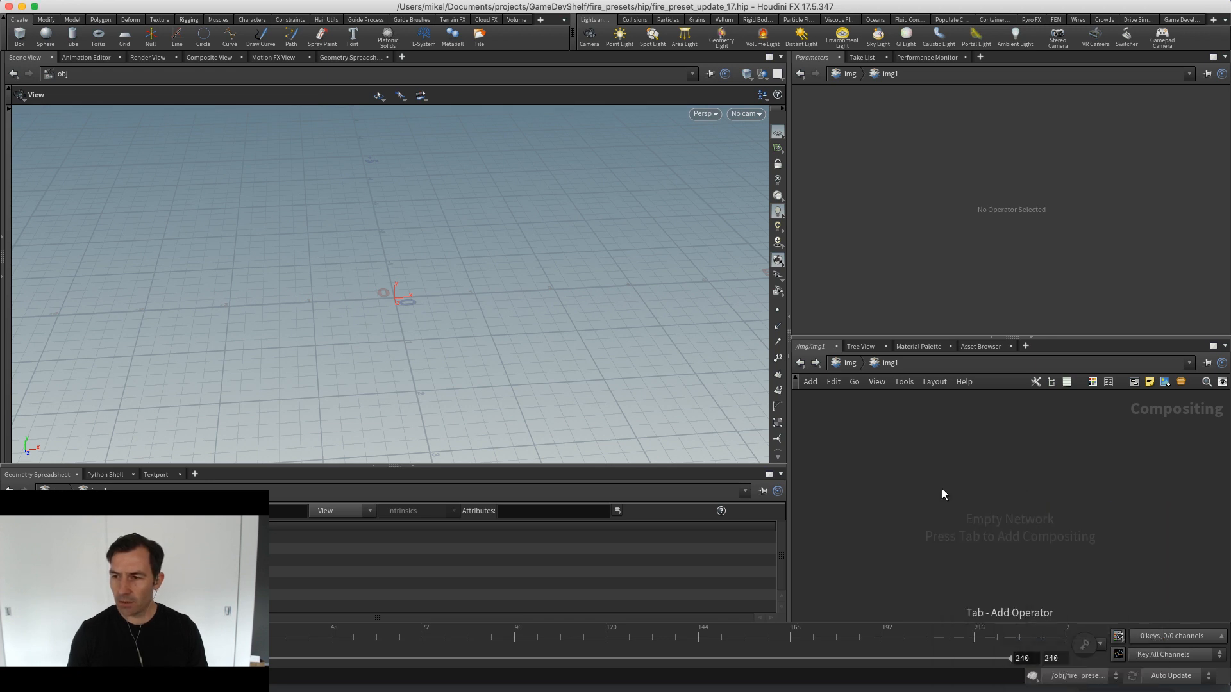
pyautogui.press('Tab')
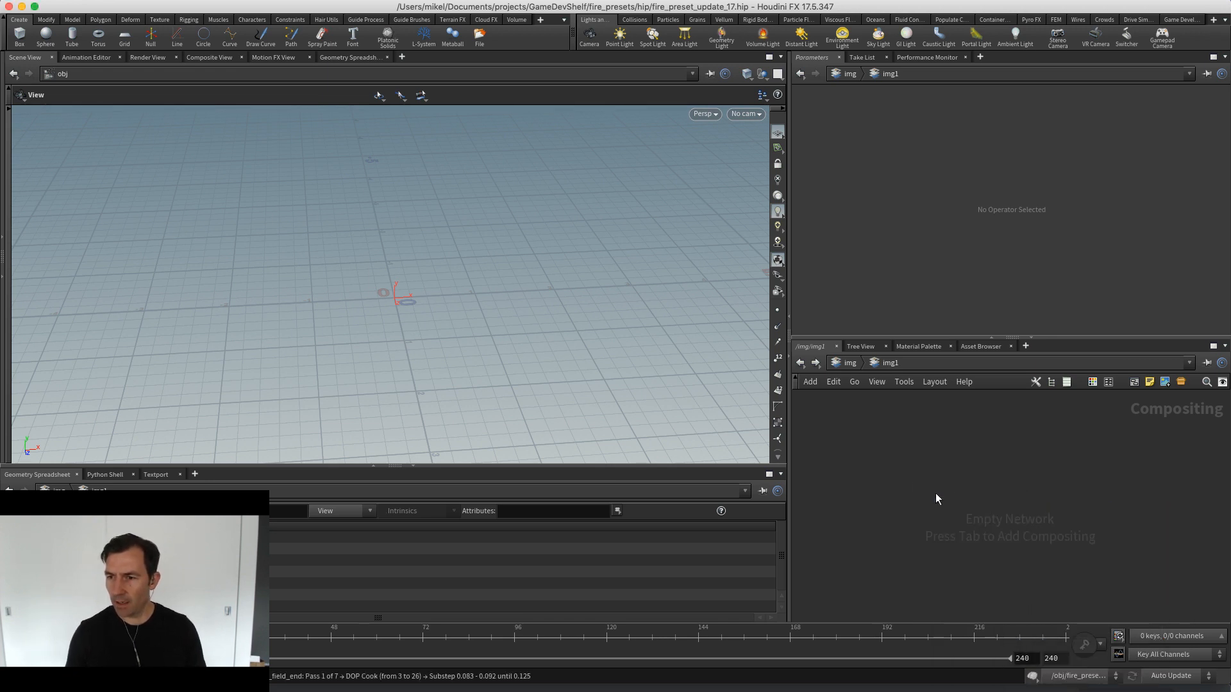
pyautogui.write('file')
pyautogui.press('Return')
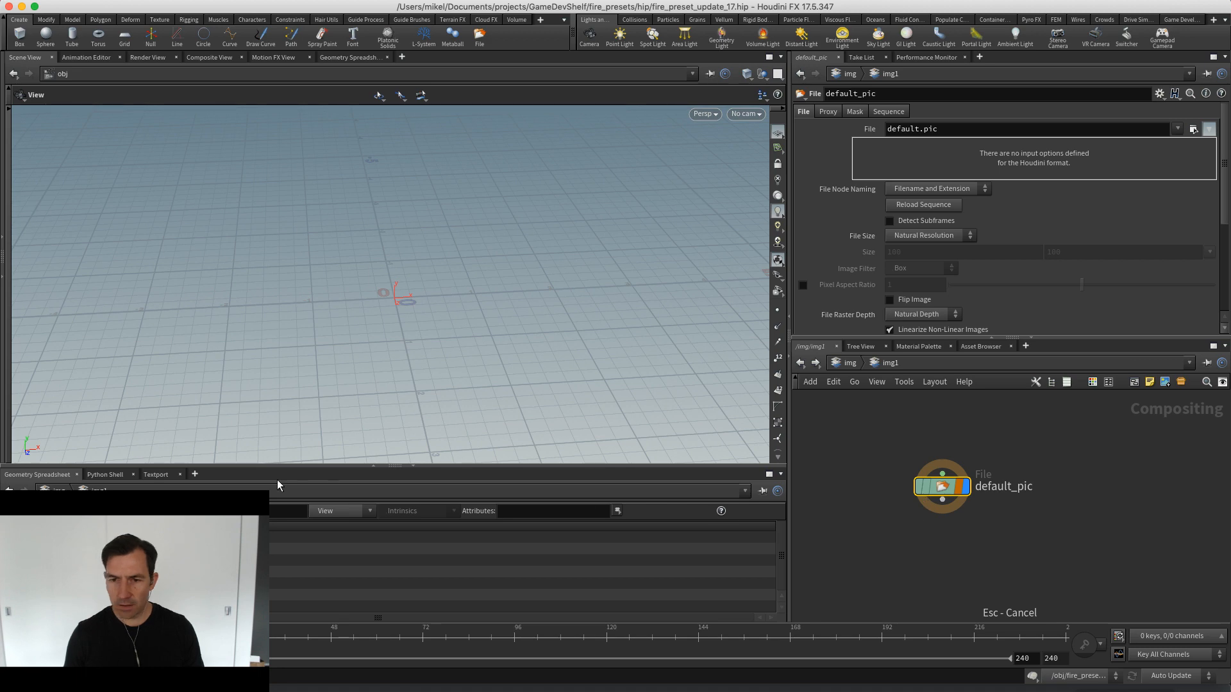
pyautogui.click(415, 468)
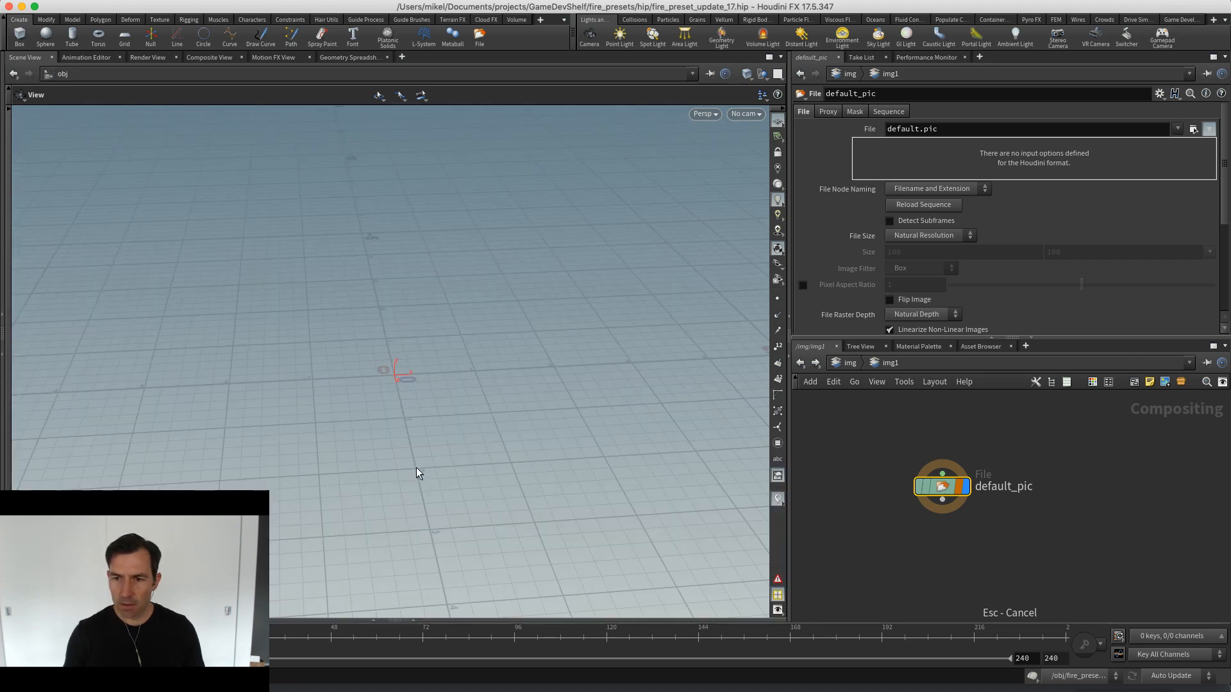
# Load the image sequence fireball_explosion.$F4.exr (1-70) from GameDevShelf/hip/render into the File node
pyautogui.click(1192, 130)
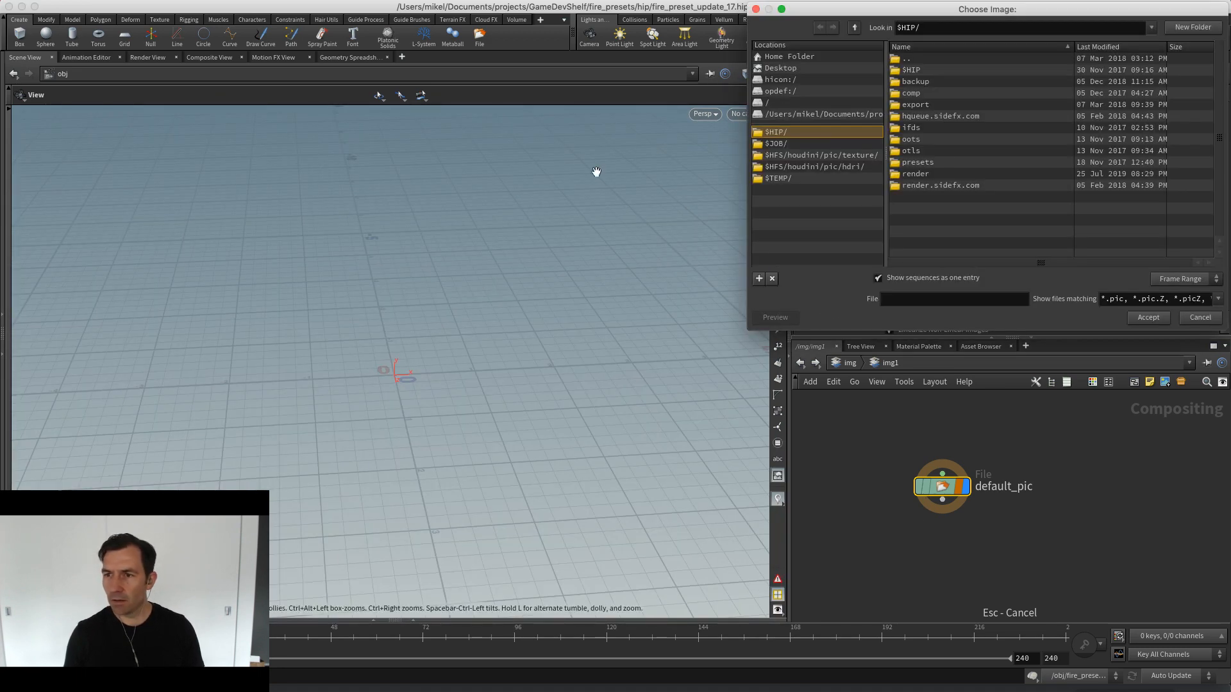
pyautogui.click(854, 28)
pyautogui.click(854, 28)
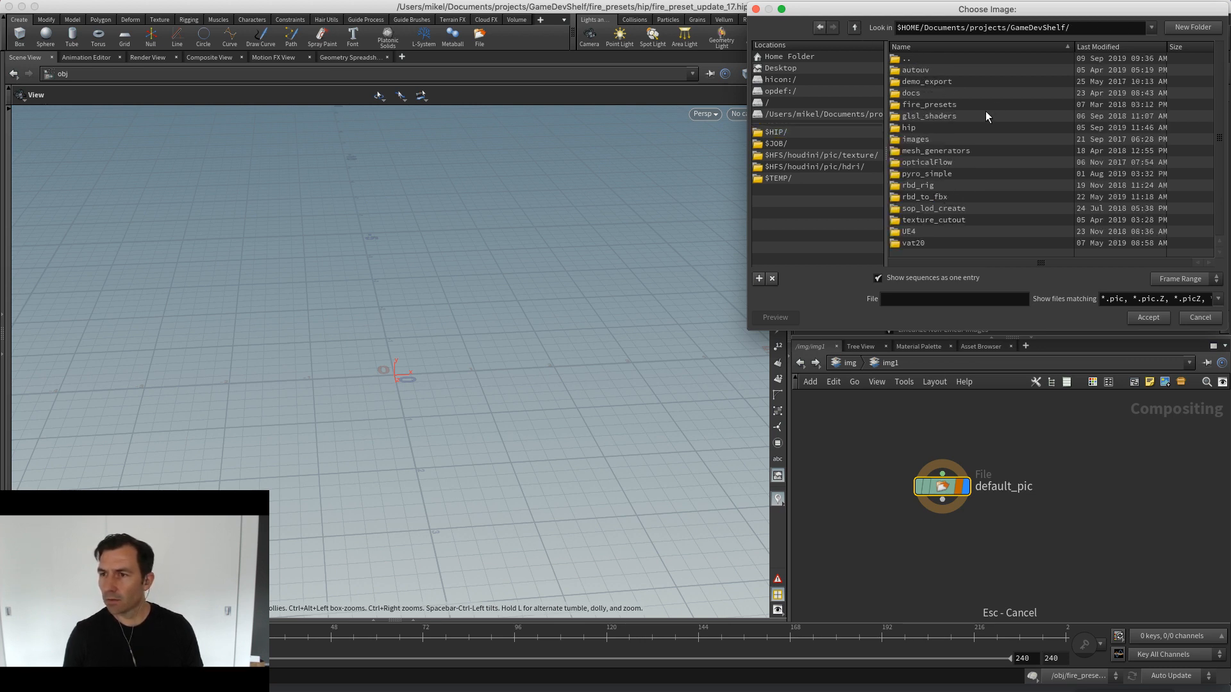
pyautogui.doubleClick(907, 127)
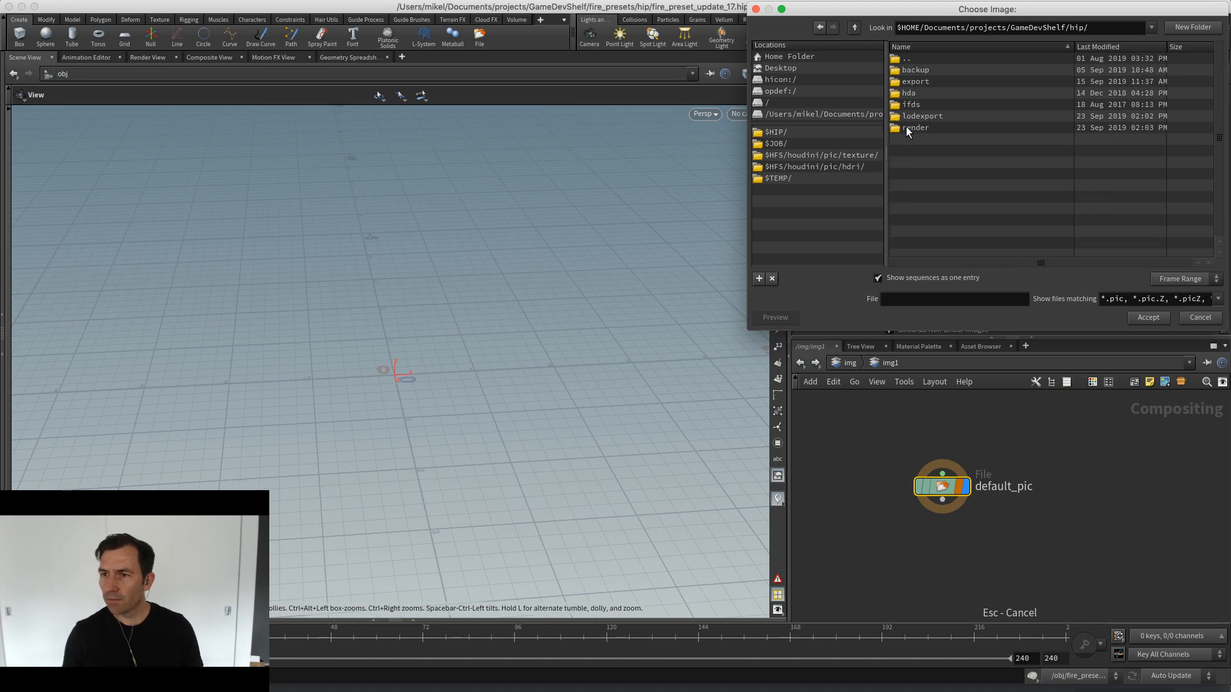
pyautogui.doubleClick(916, 127)
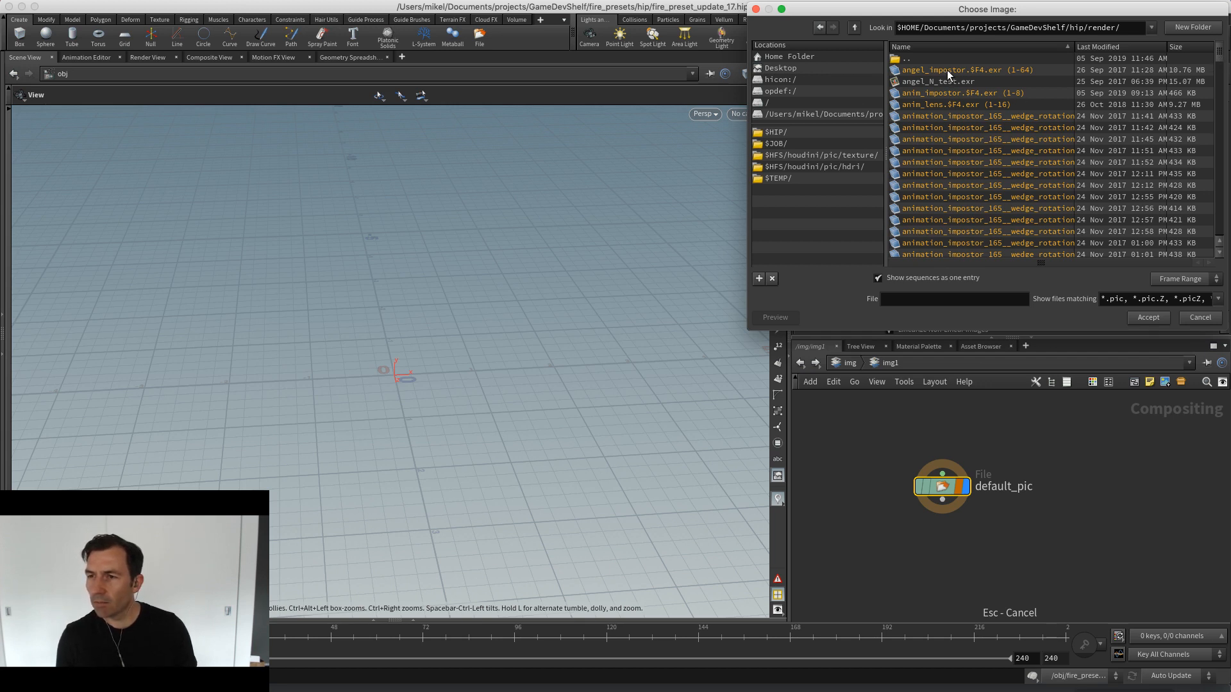
pyautogui.moveTo(1216, 56); pyautogui.dragTo(1213, 104)
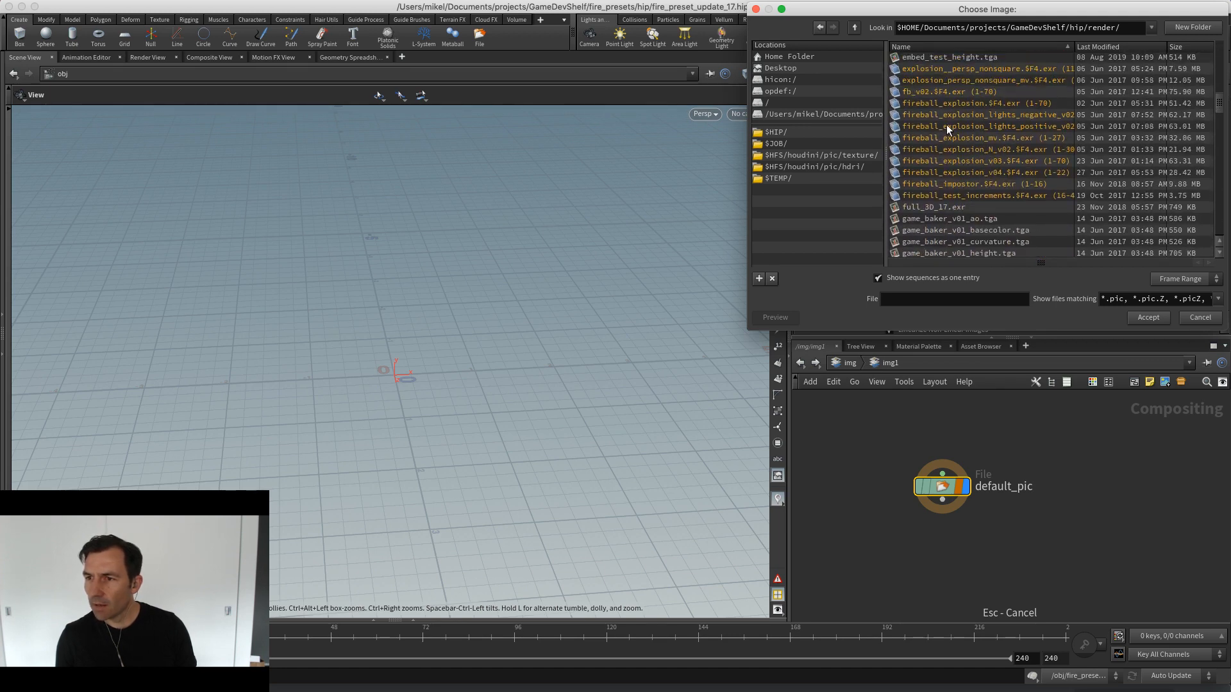
pyautogui.click(940, 104)
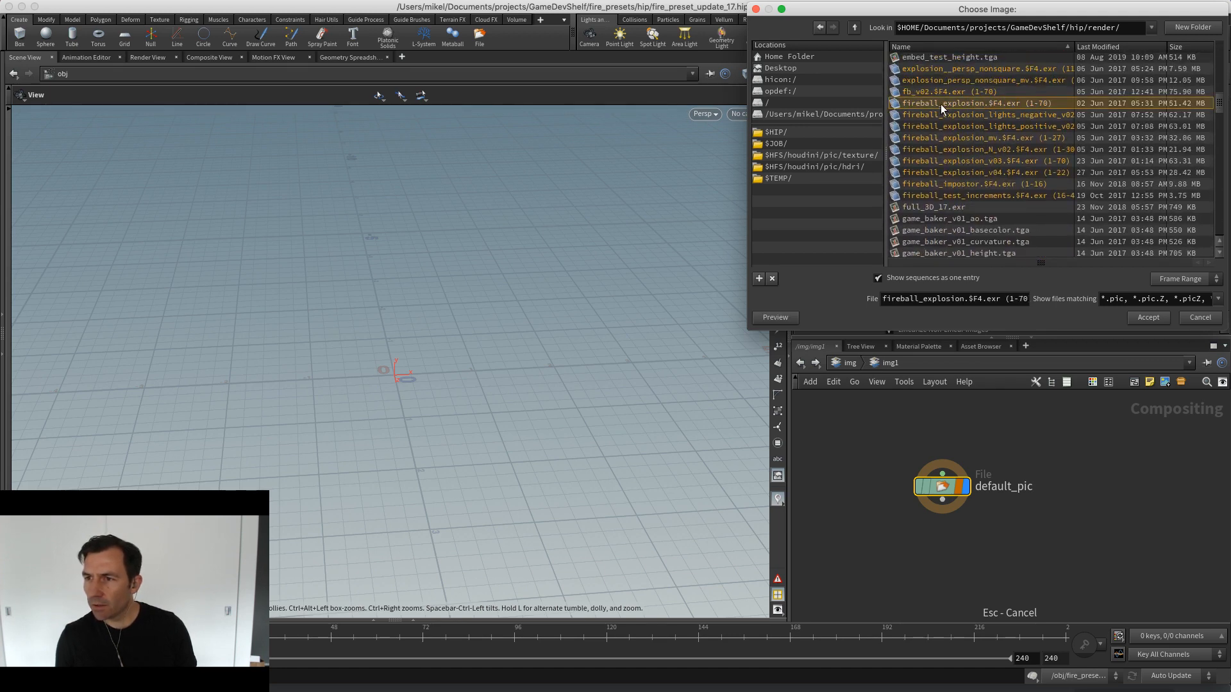
pyautogui.click(1154, 317)
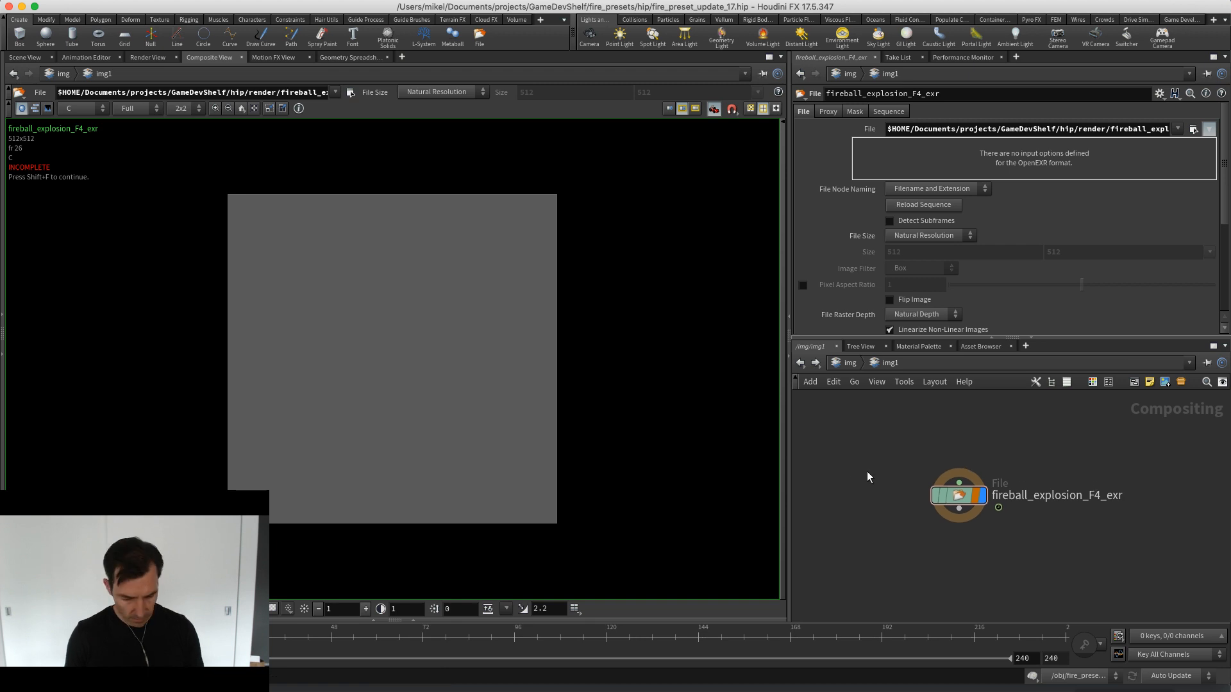
# Cycle through the Objects and Render Nodes networks, select fire_presets2 in Objects, and return to the File node's compositing network
pyautogui.hotkey('ctrl', '1')
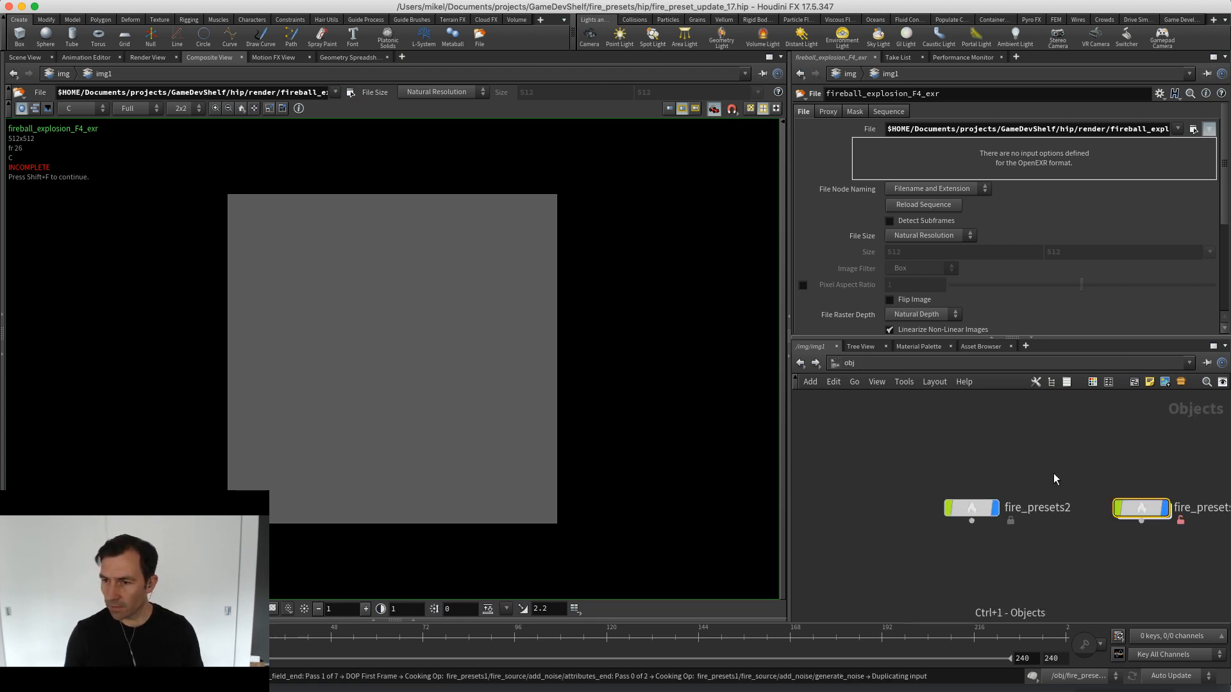
pyautogui.moveTo(864, 478); pyautogui.dragTo(960, 506)
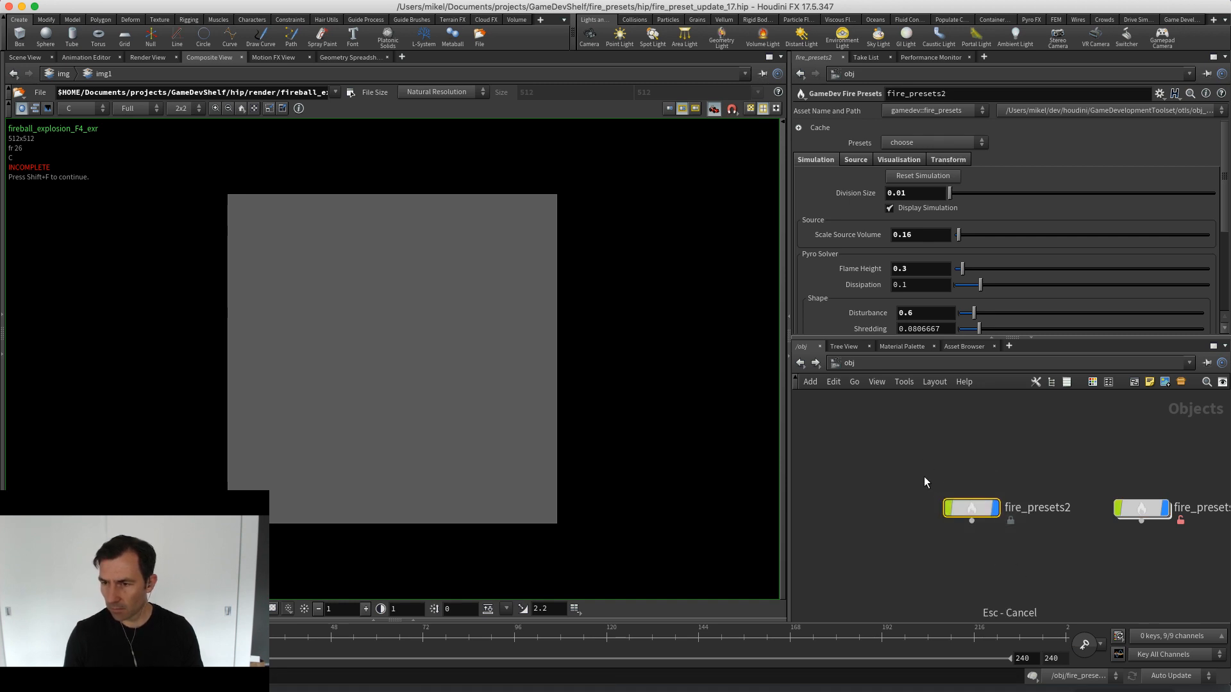
pyautogui.moveTo(964, 505)
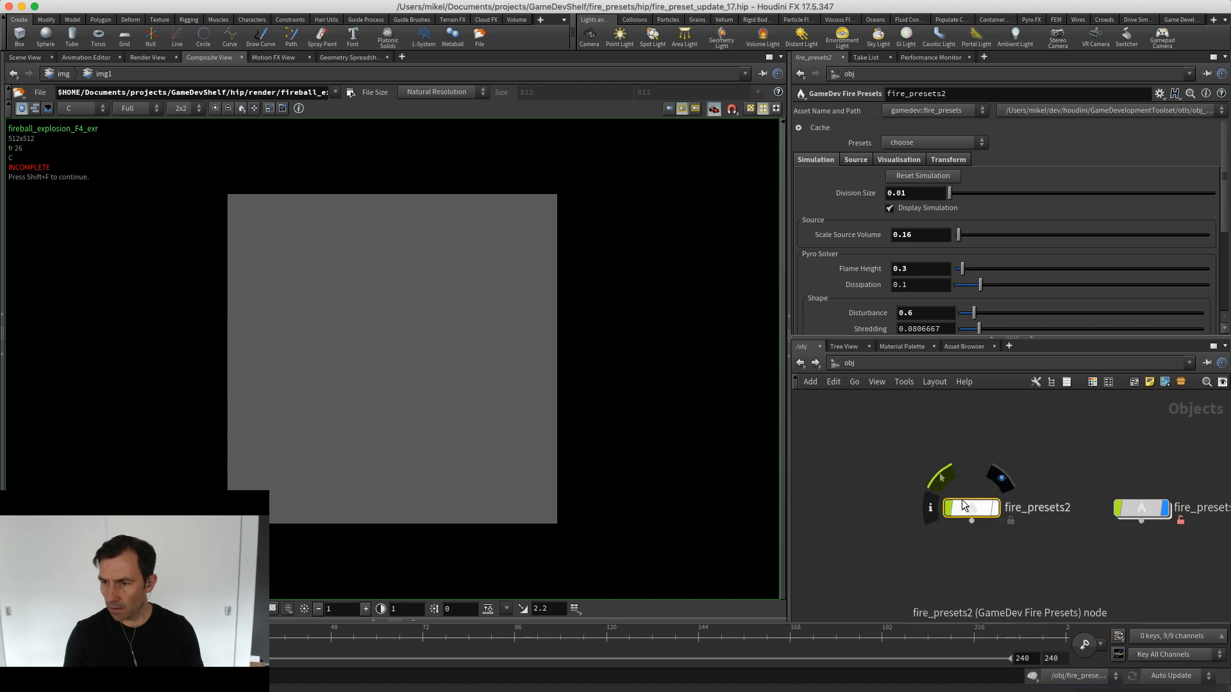
pyautogui.hotkey('ctrl', '2')
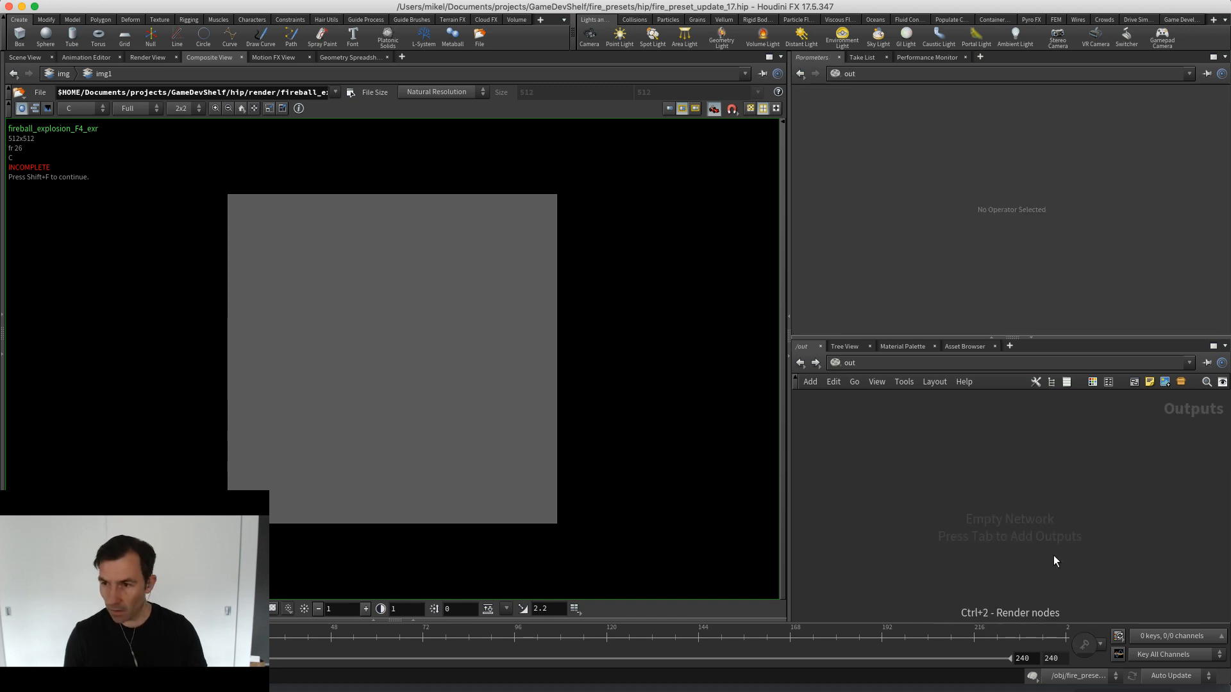
pyautogui.hotkey('ctrl', '3')
pyautogui.hotkey('ctrl', '4')
pyautogui.doubleClick(941, 490)
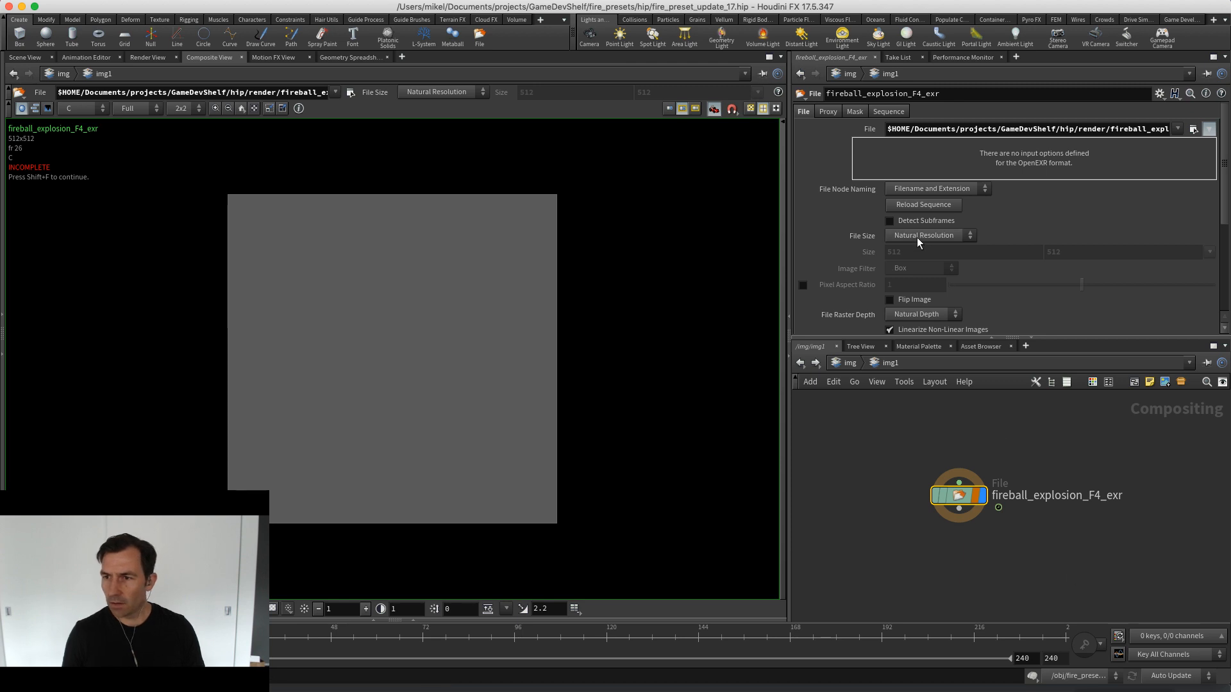
# Reload the fireball image sequence and scrub the timeline back to frame 14
pyautogui.click(907, 205)
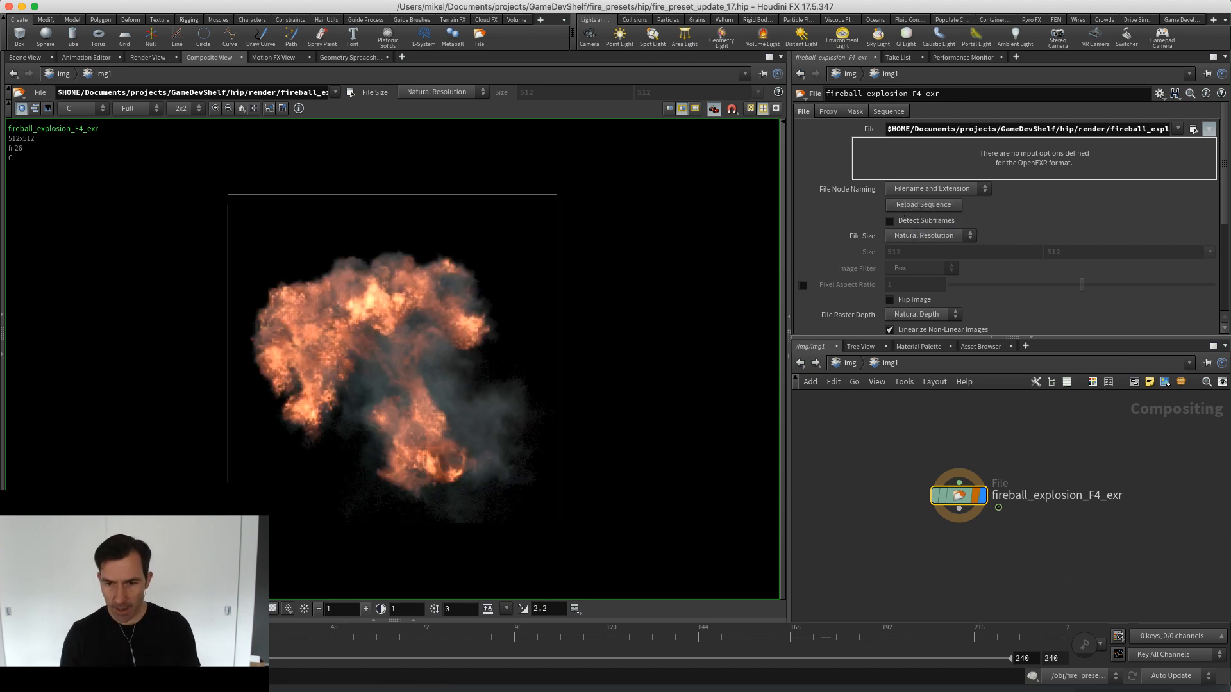
pyautogui.moveTo(250, 638); pyautogui.dragTo(204, 638)
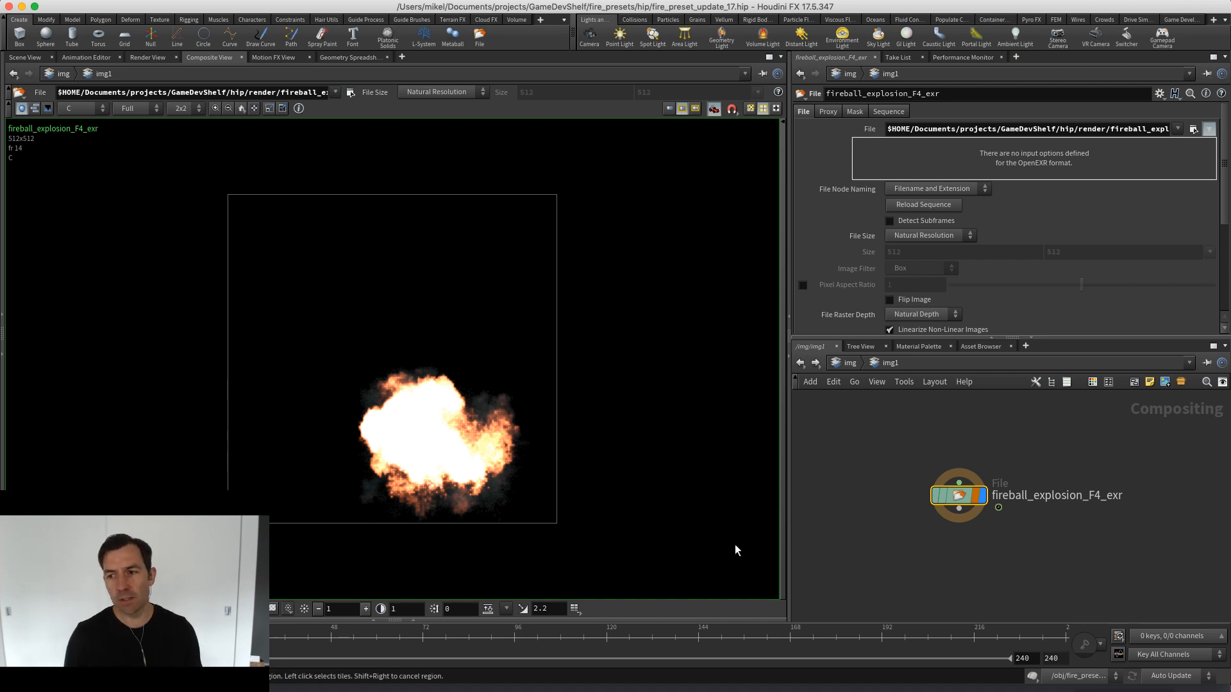
# Add a Mosaic node below the fireball_explosion_F4_exr File node in the compositing network
pyautogui.moveTo(955, 581); pyautogui.dragTo(939, 555, button='middle')
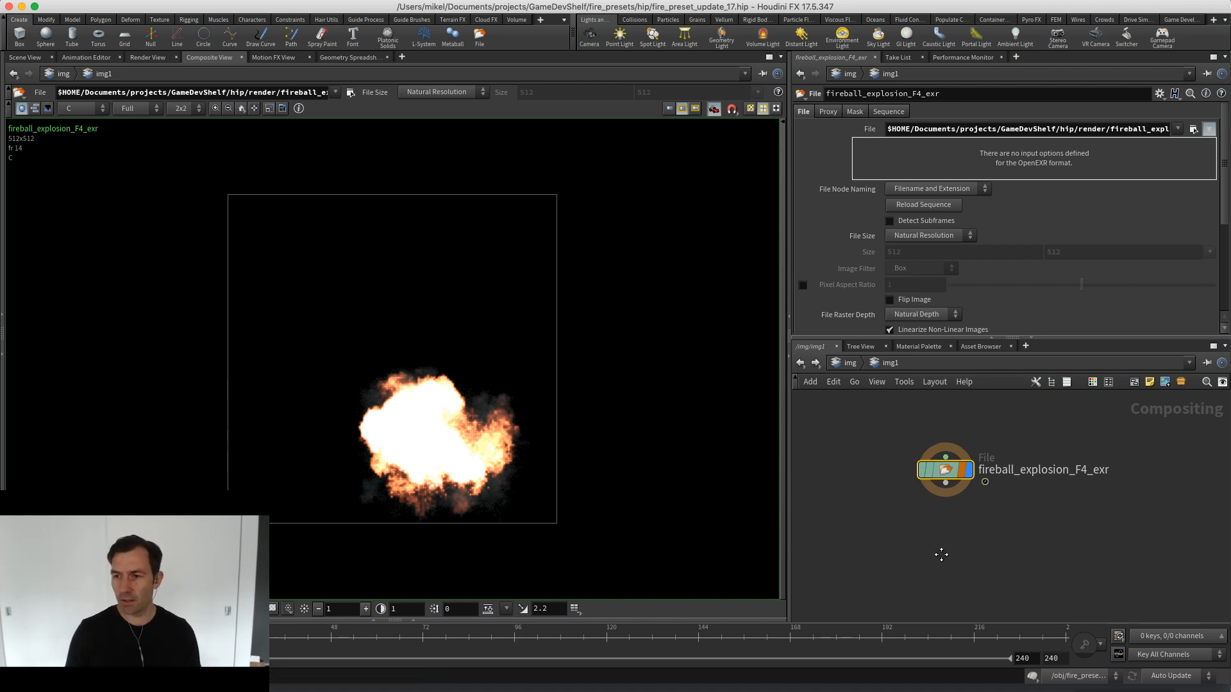
pyautogui.press('Tab')
pyautogui.write('mask')
pyautogui.press('Return')
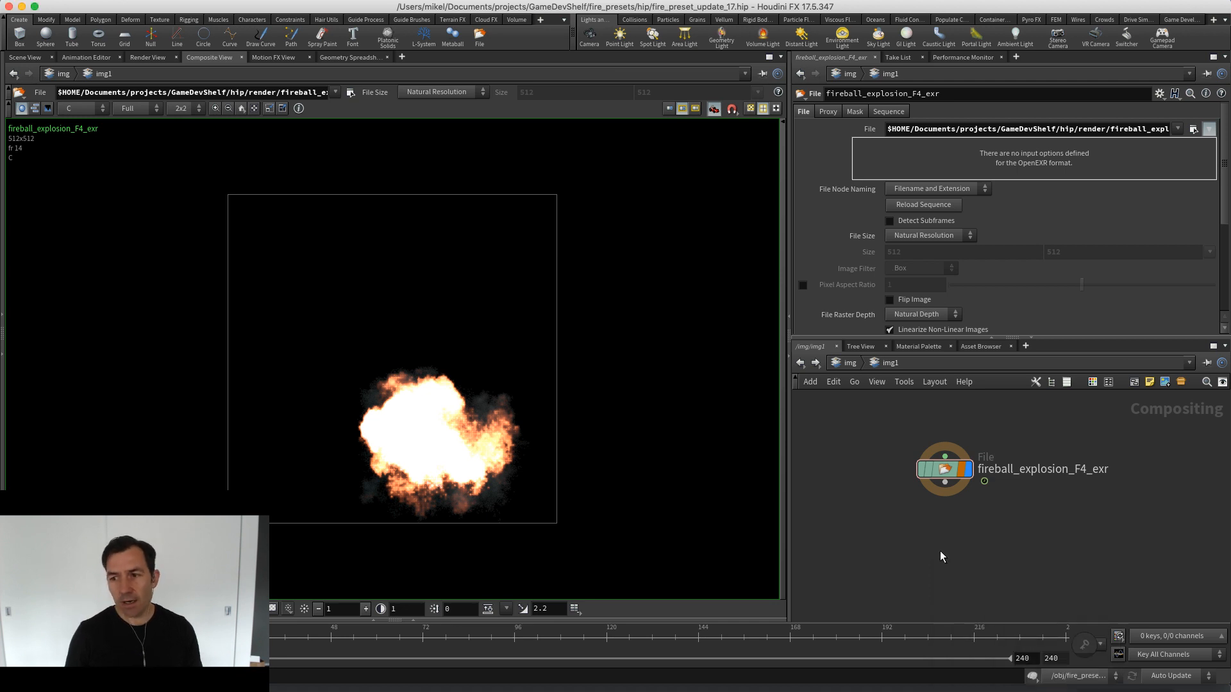
pyautogui.click(943, 547)
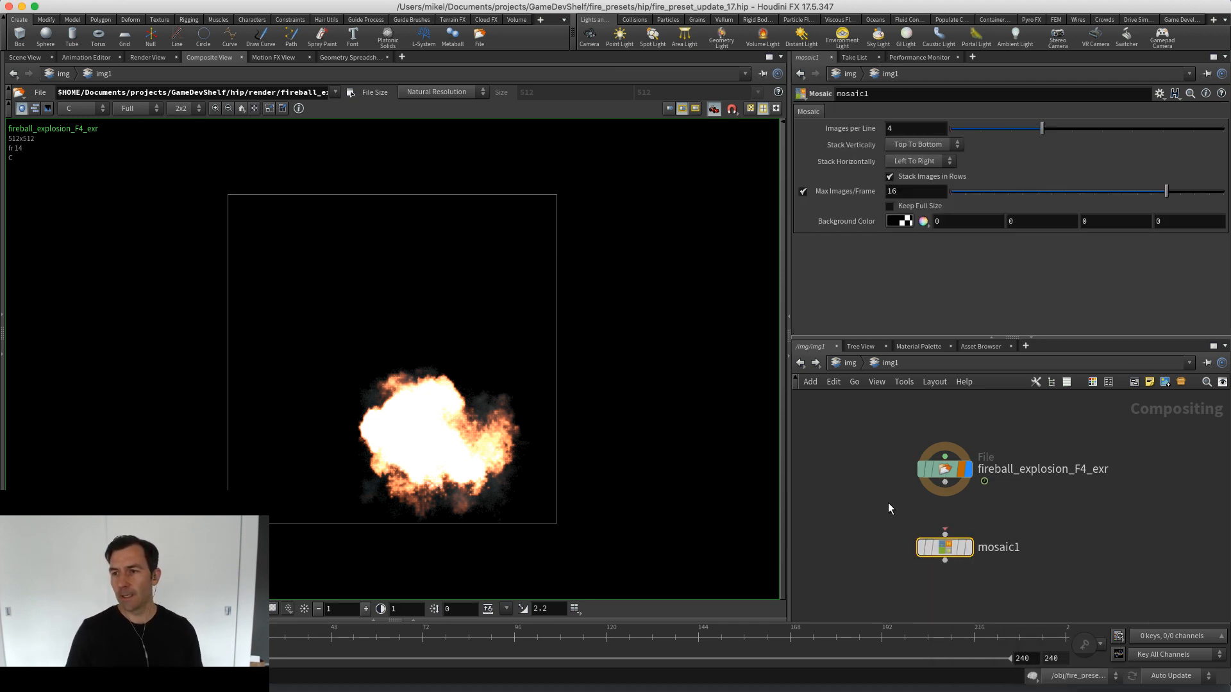
# Connect the File node's output to the Mosaic node's input and display the Mosaic node
pyautogui.moveTo(887, 503); pyautogui.dragTo(860, 513, button='middle')
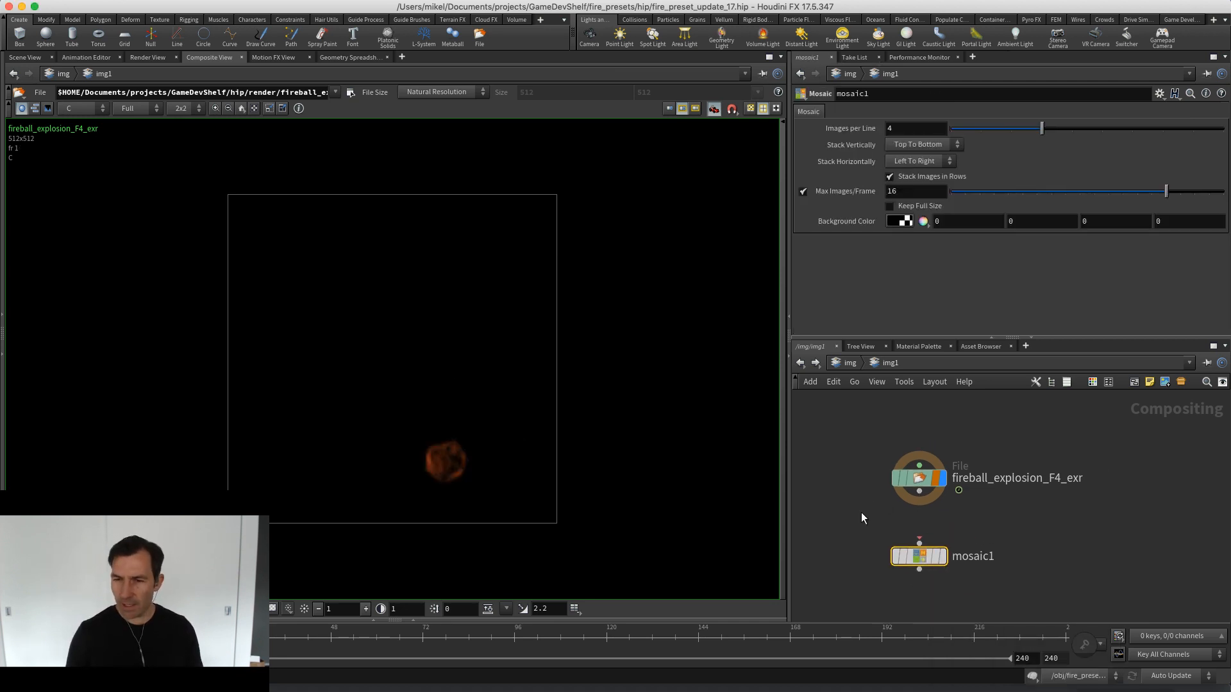
pyautogui.click(919, 492)
pyautogui.click(919, 542)
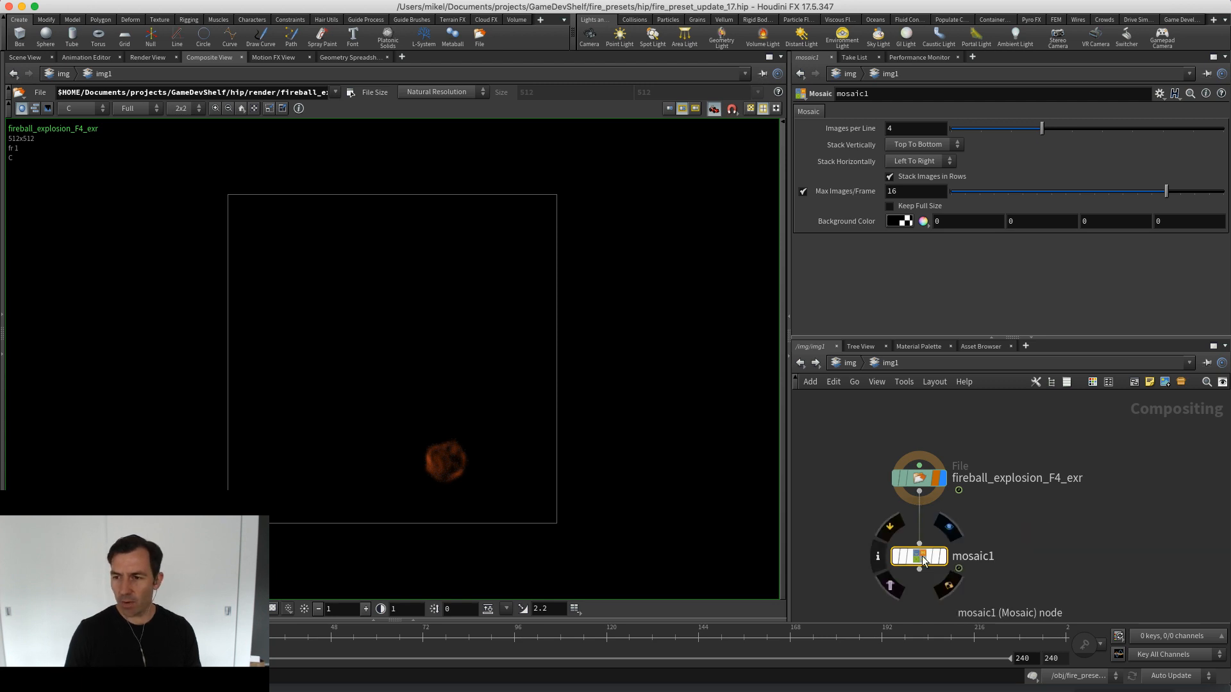
pyautogui.press('r')
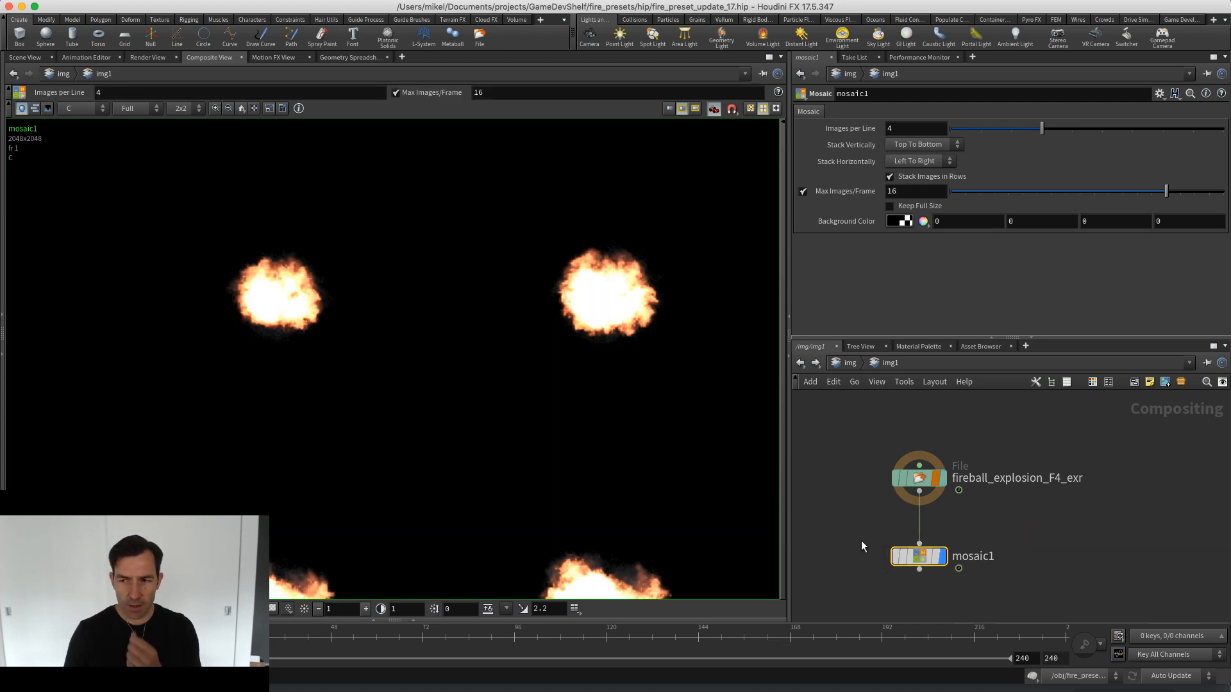
# Examine the whole 4-per-line mosaic sheet in the composite view, comparing frame 1 with frame 2
pyautogui.scroll(-1, 502, 421)
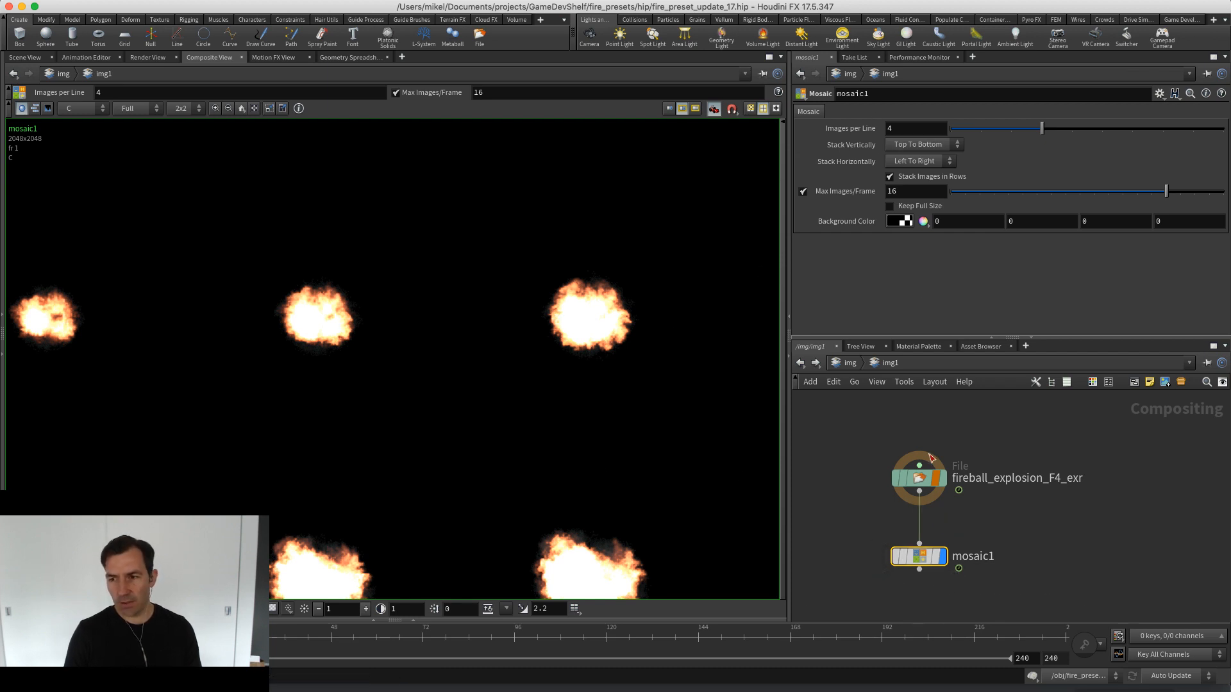
pyautogui.scroll(-3, 426, 412)
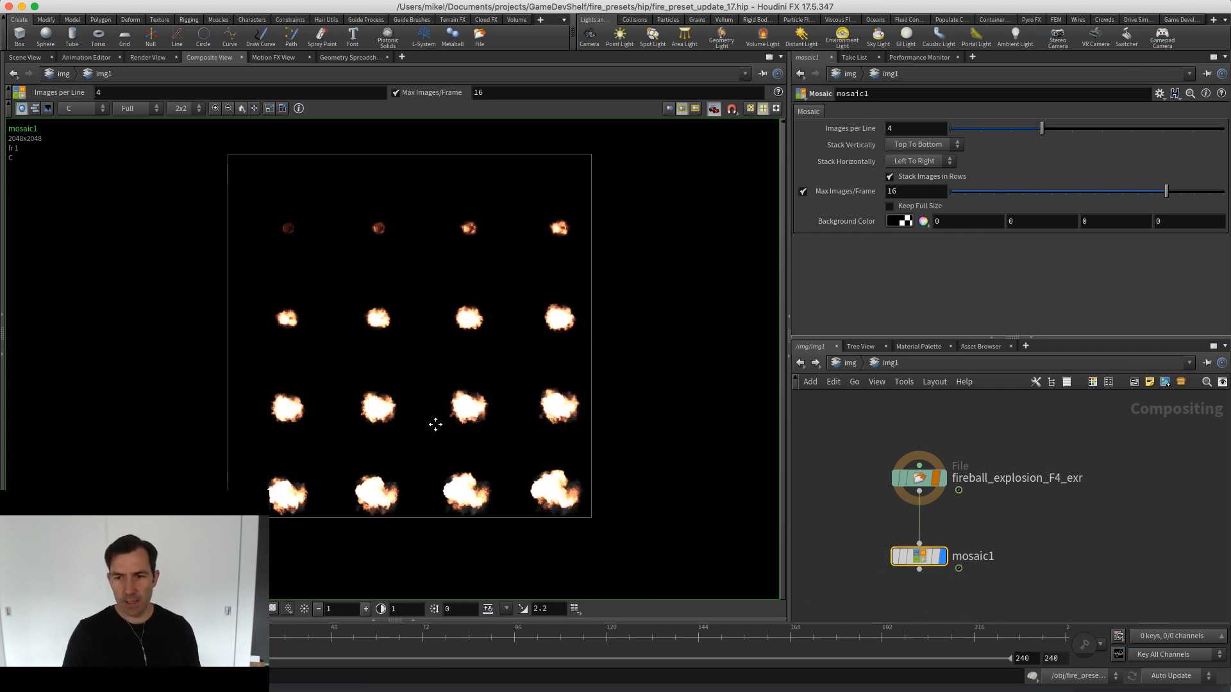
pyautogui.moveTo(435, 424); pyautogui.dragTo(432, 453, button='middle')
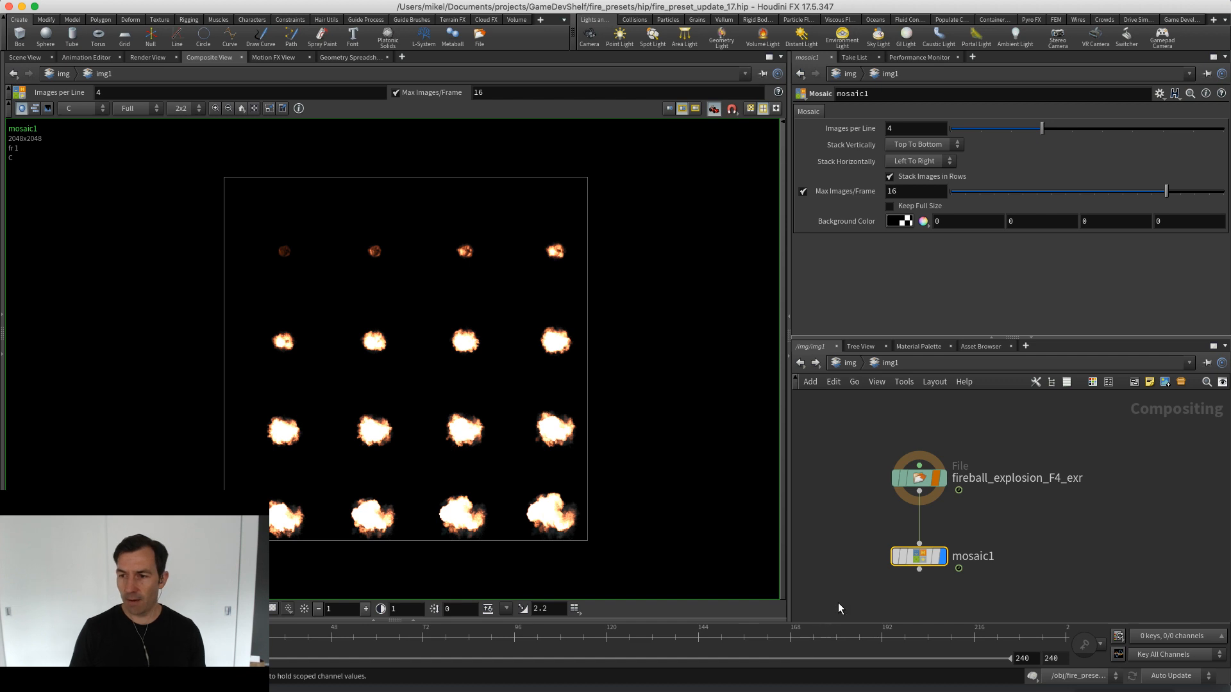
pyautogui.moveTo(839, 588); pyautogui.dragTo(840, 573, button='middle')
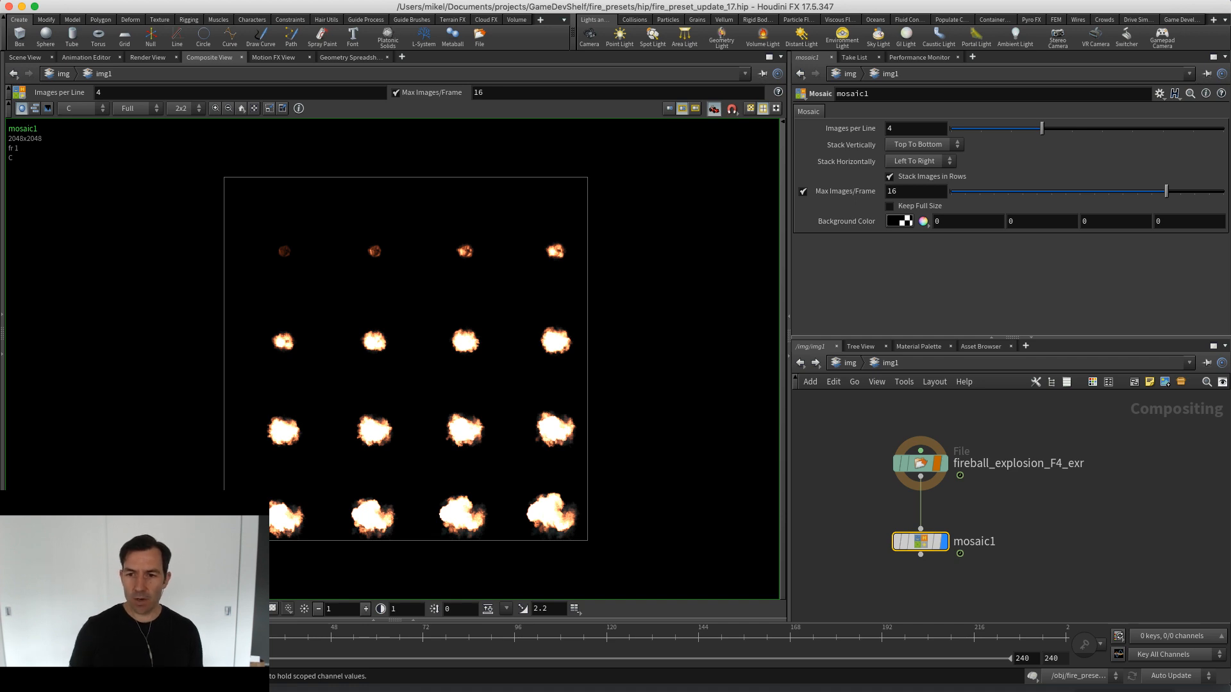
pyautogui.press('Right')
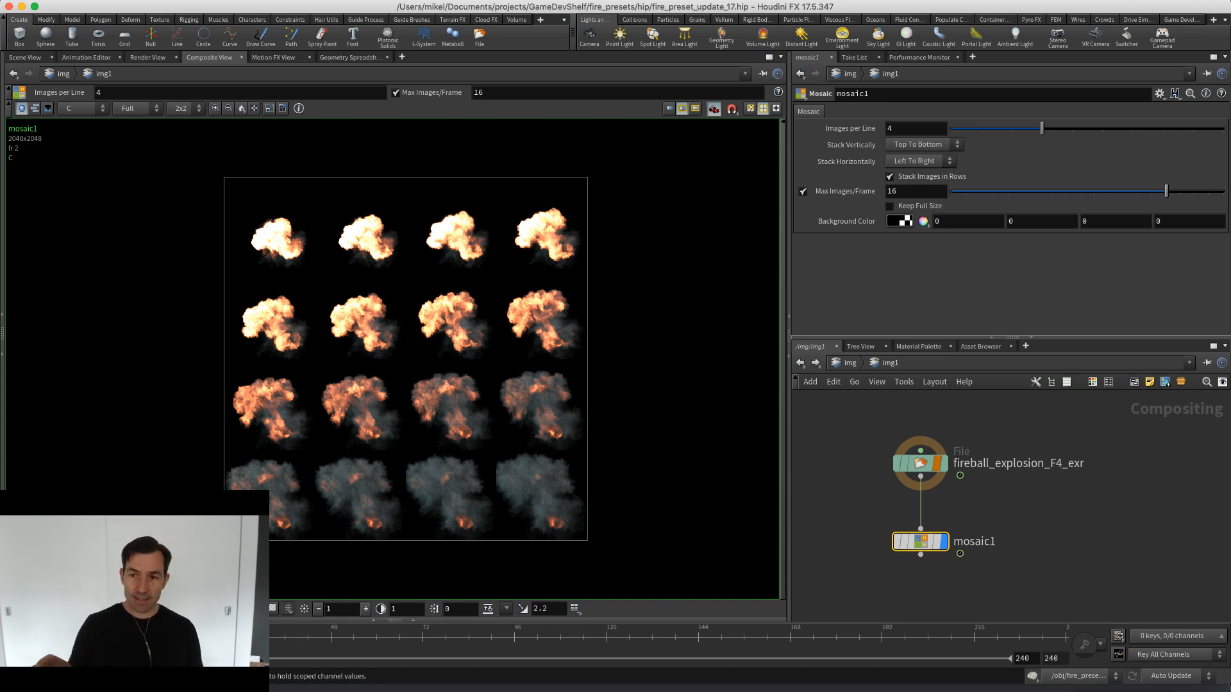
pyautogui.press('Left')
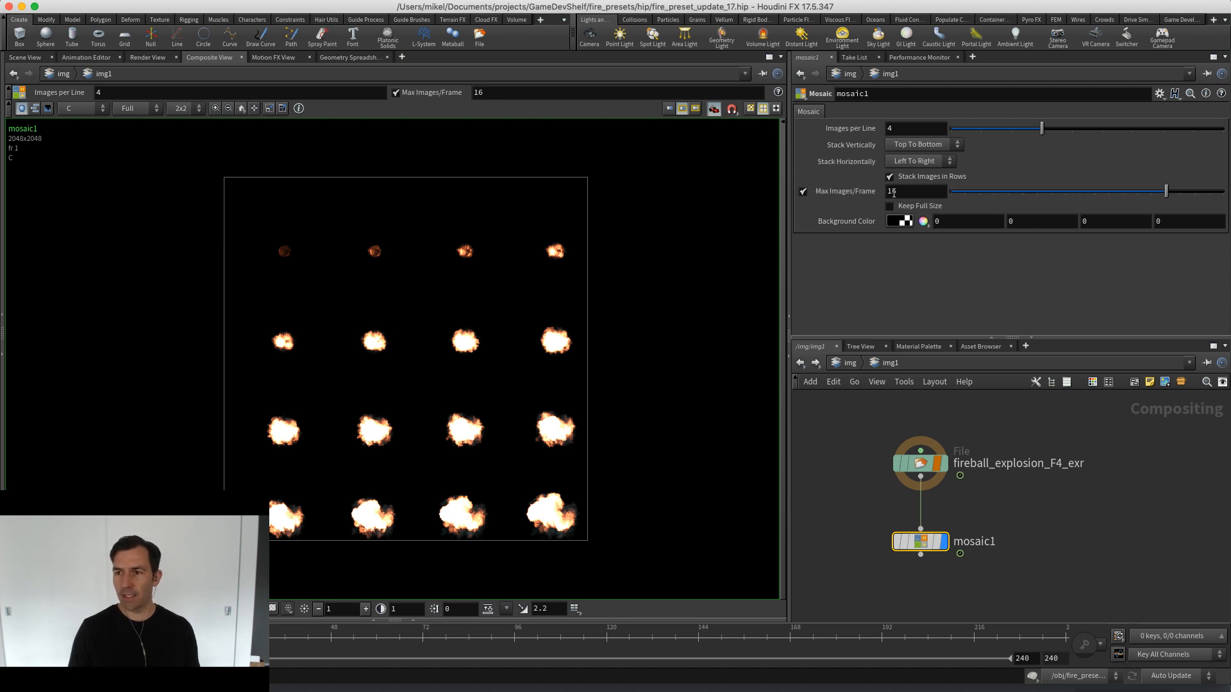
pyautogui.press('Right')
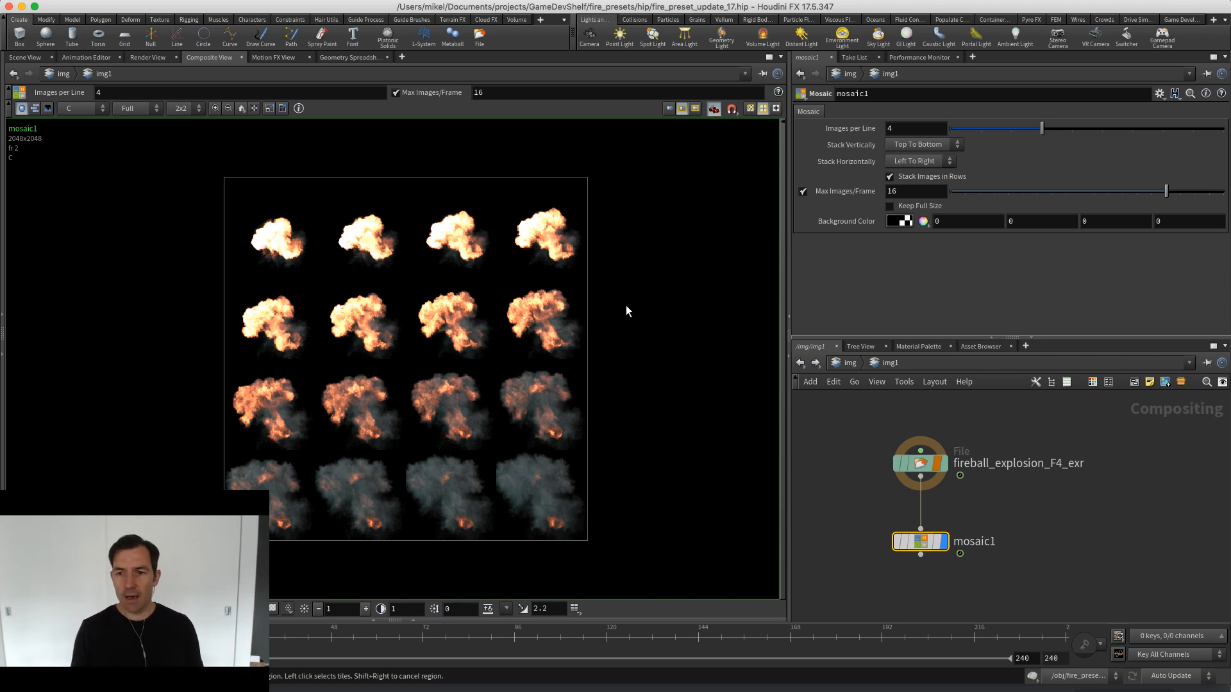
pyautogui.press('Left')
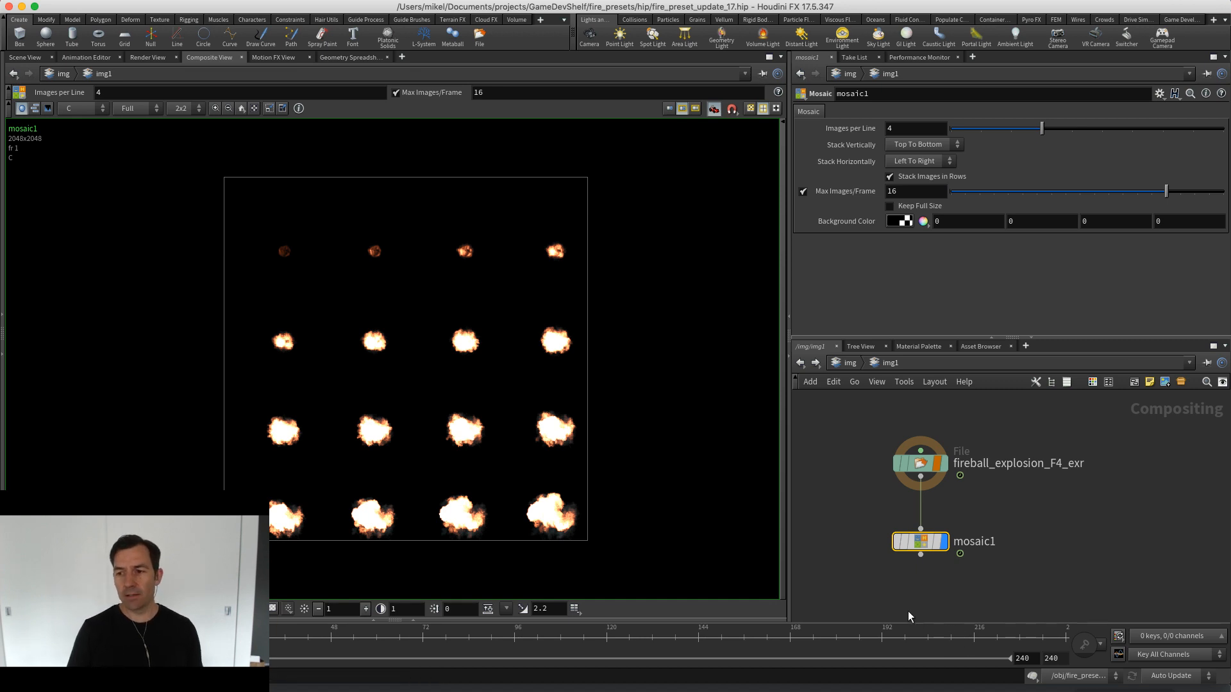
# Add an Extend node and place it below the Mosaic node
pyautogui.moveTo(903, 606); pyautogui.dragTo(933, 554, button='middle')
pyautogui.press('Tab')
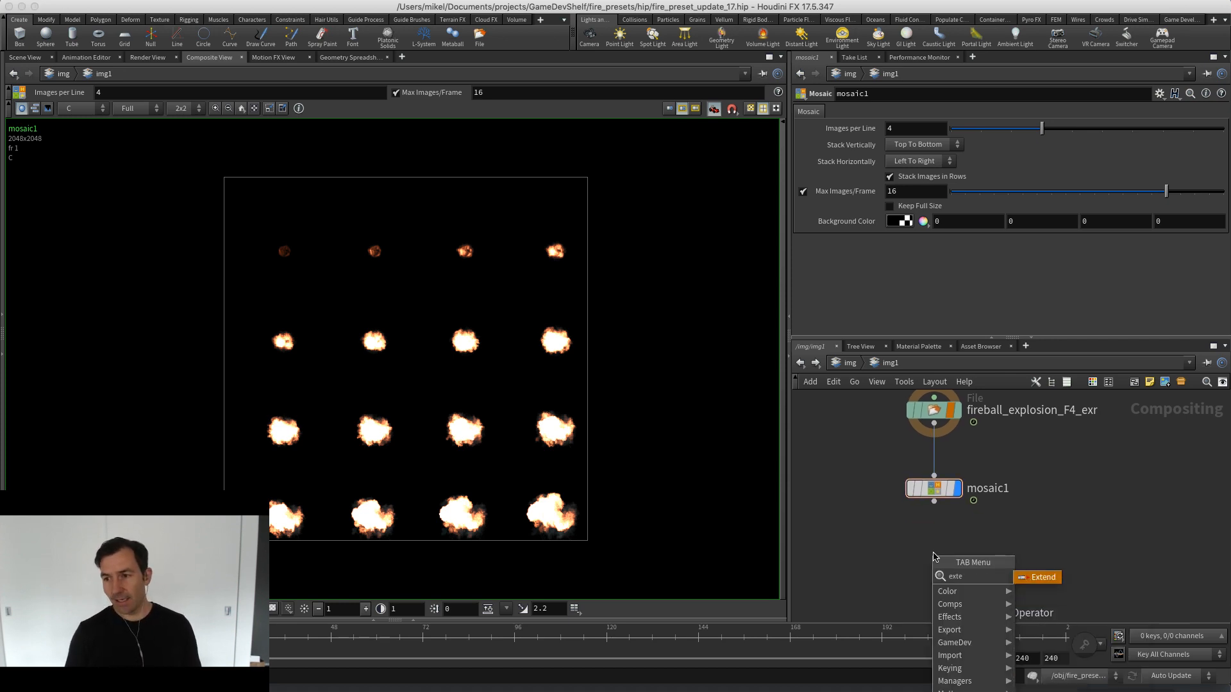
pyautogui.press('Escape')
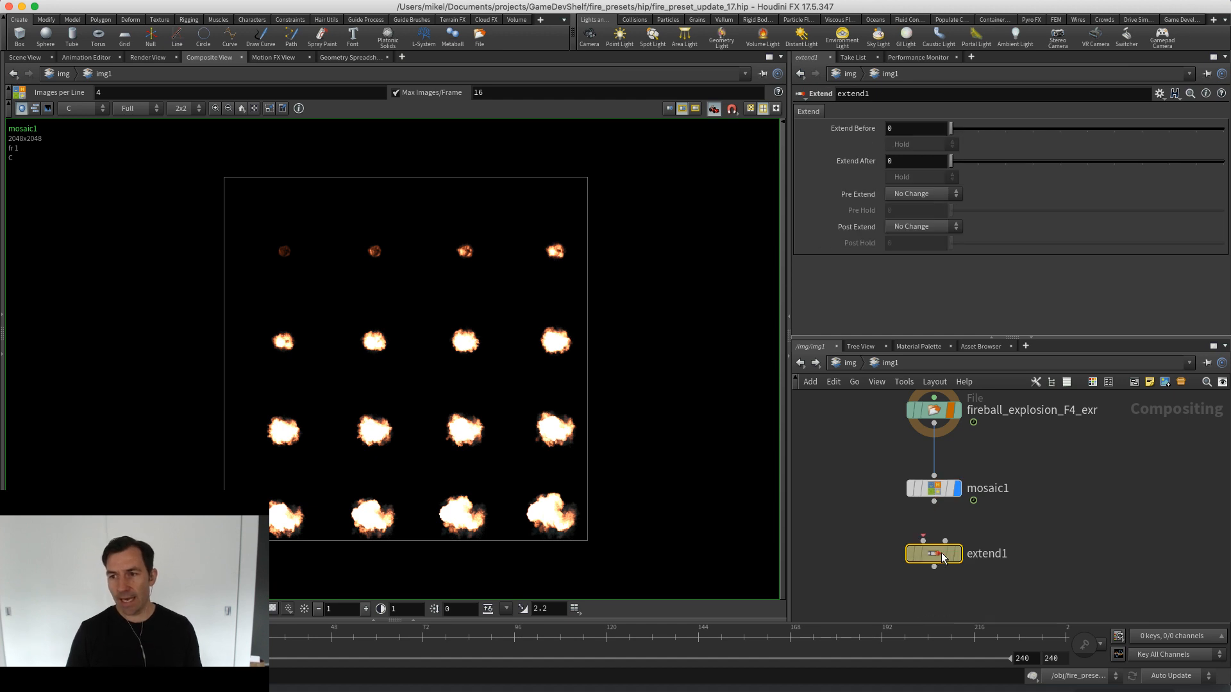
pyautogui.click(945, 555)
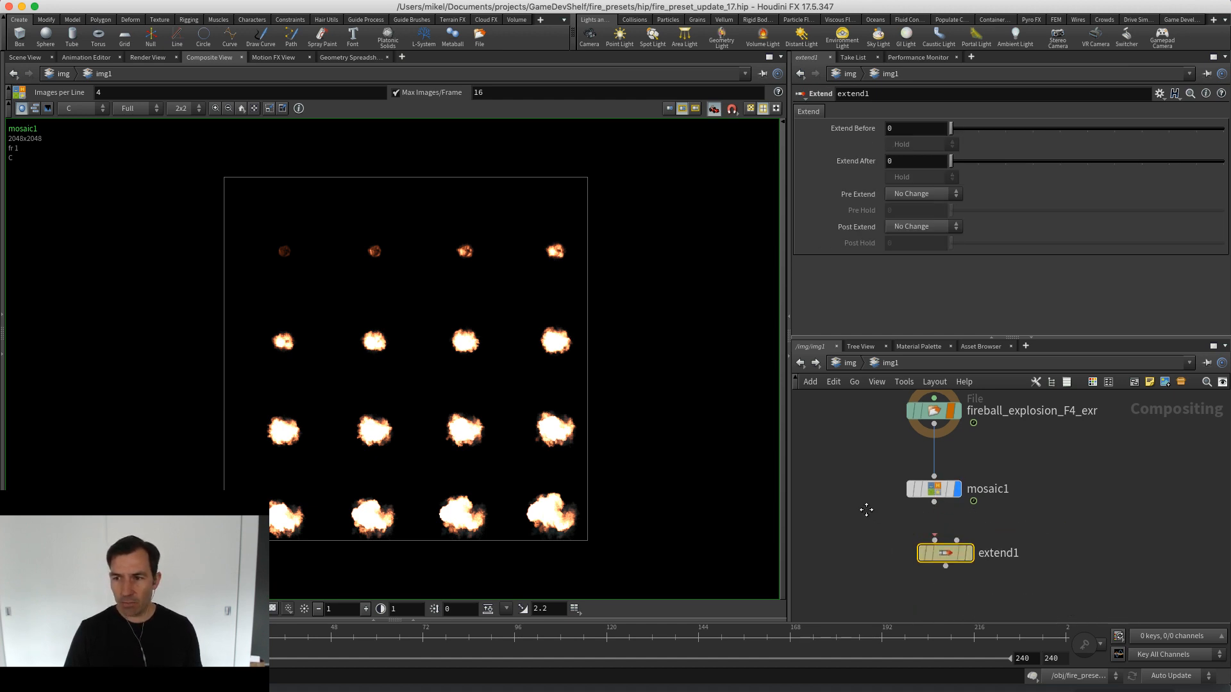
# Connect the Mosaic node's output to the Extend node's first input and display the Extend node
pyautogui.moveTo(874, 514); pyautogui.dragTo(860, 506, button='middle')
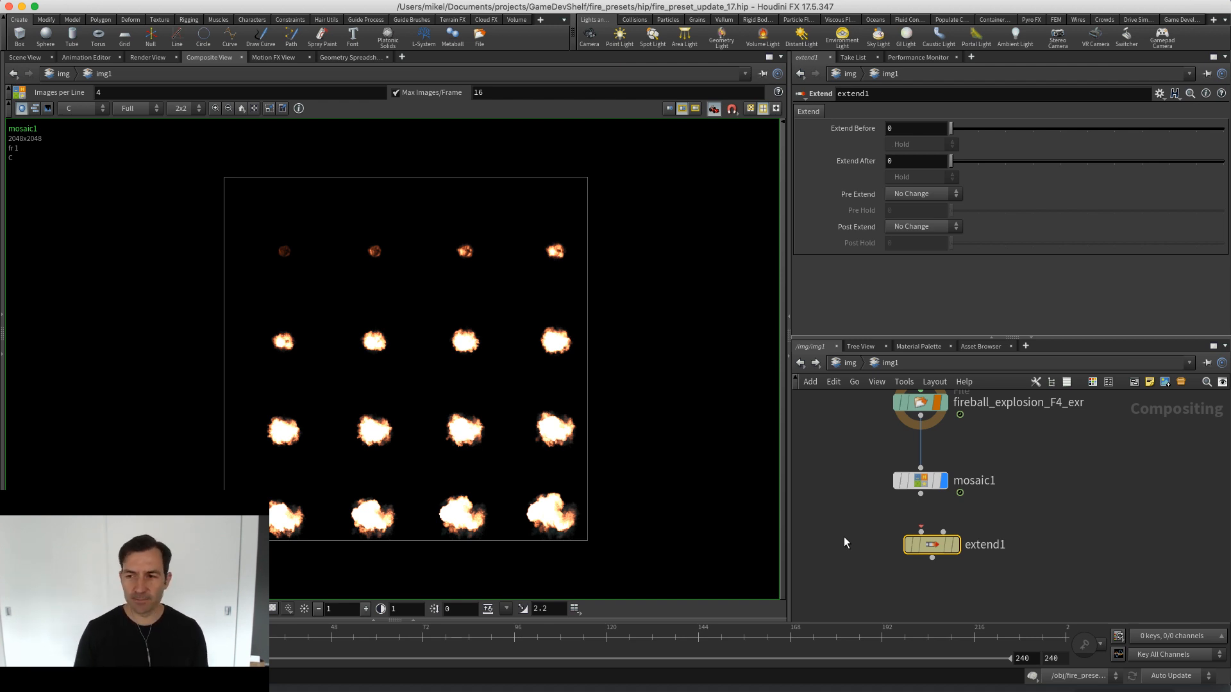
pyautogui.click(921, 494)
pyautogui.click(920, 532)
pyautogui.moveTo(931, 548)
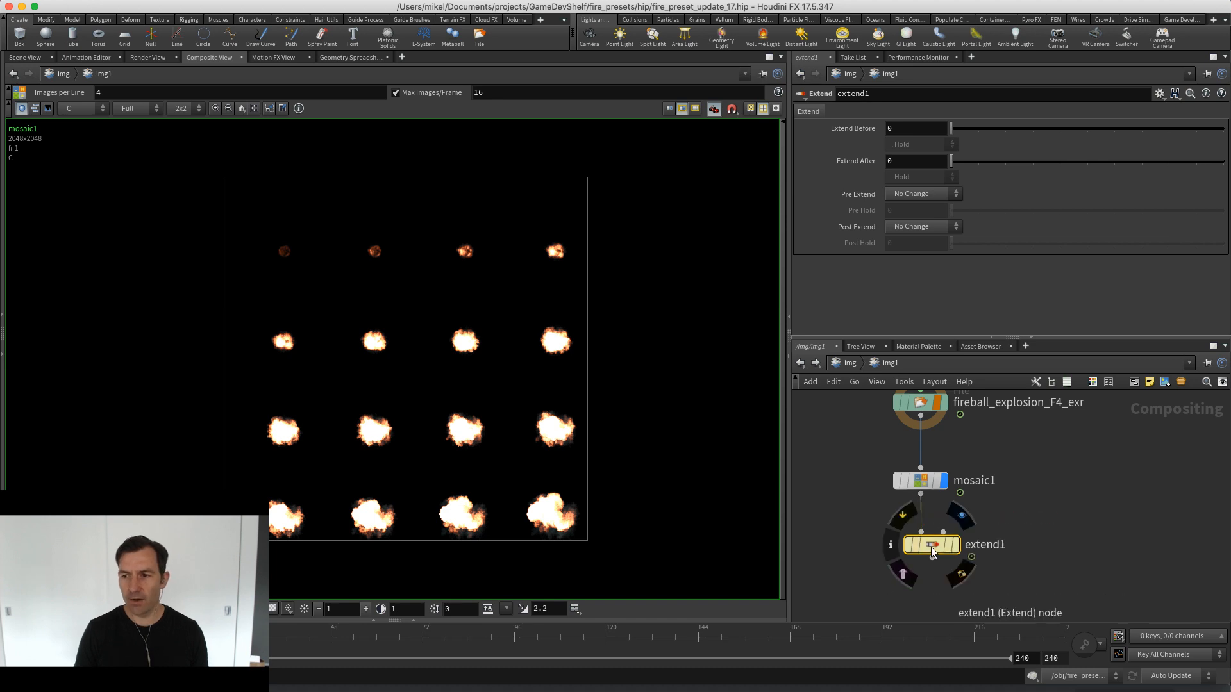
pyautogui.press('r')
# Set the Extend node's Pre Extend and Post Extend to Hold, and check the result on frames 2 and 1
pyautogui.click(902, 195)
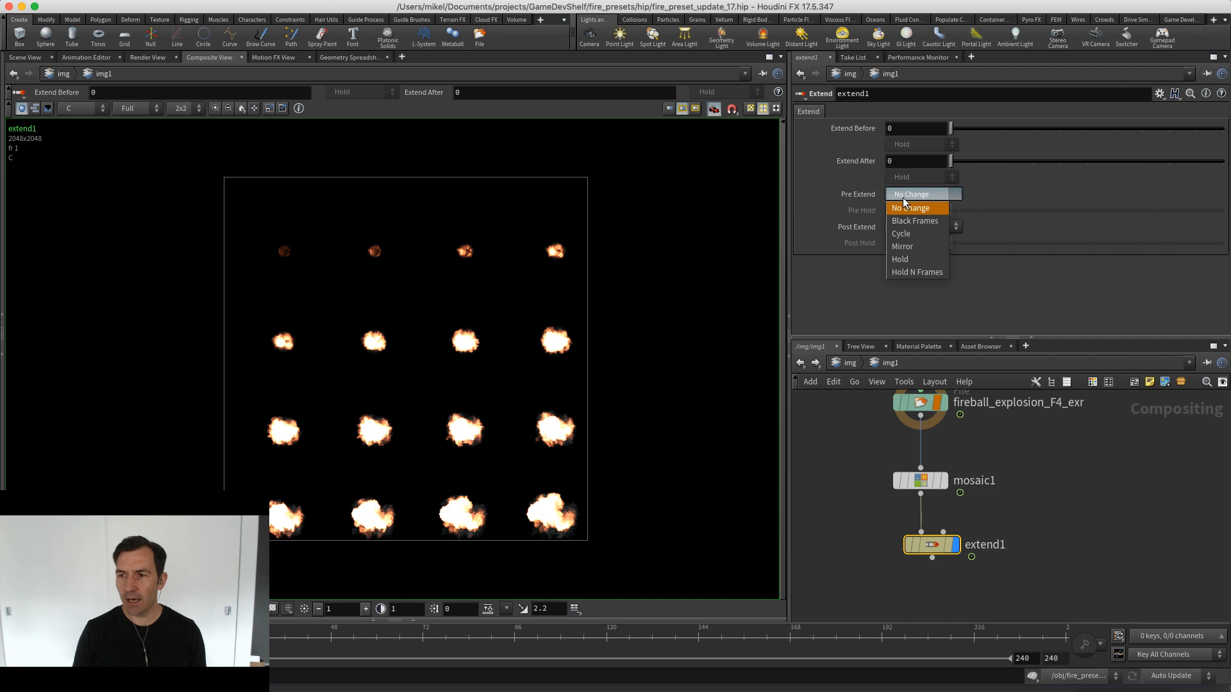
pyautogui.click(911, 258)
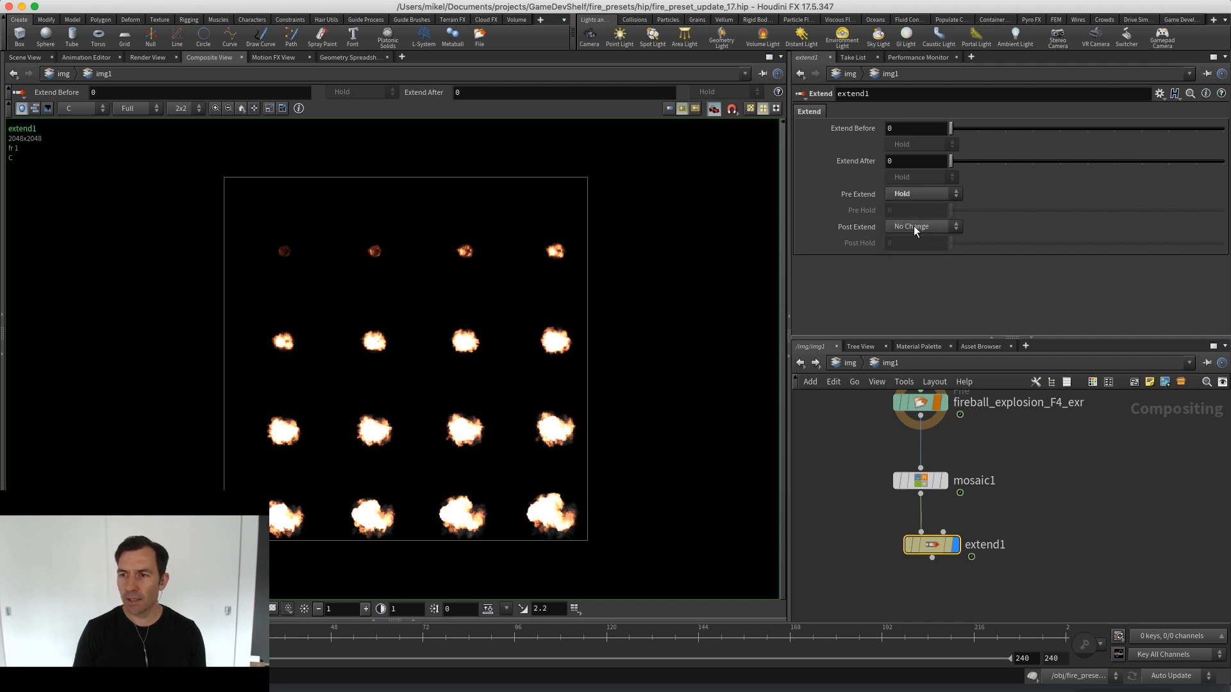
pyautogui.click(914, 227)
pyautogui.click(909, 290)
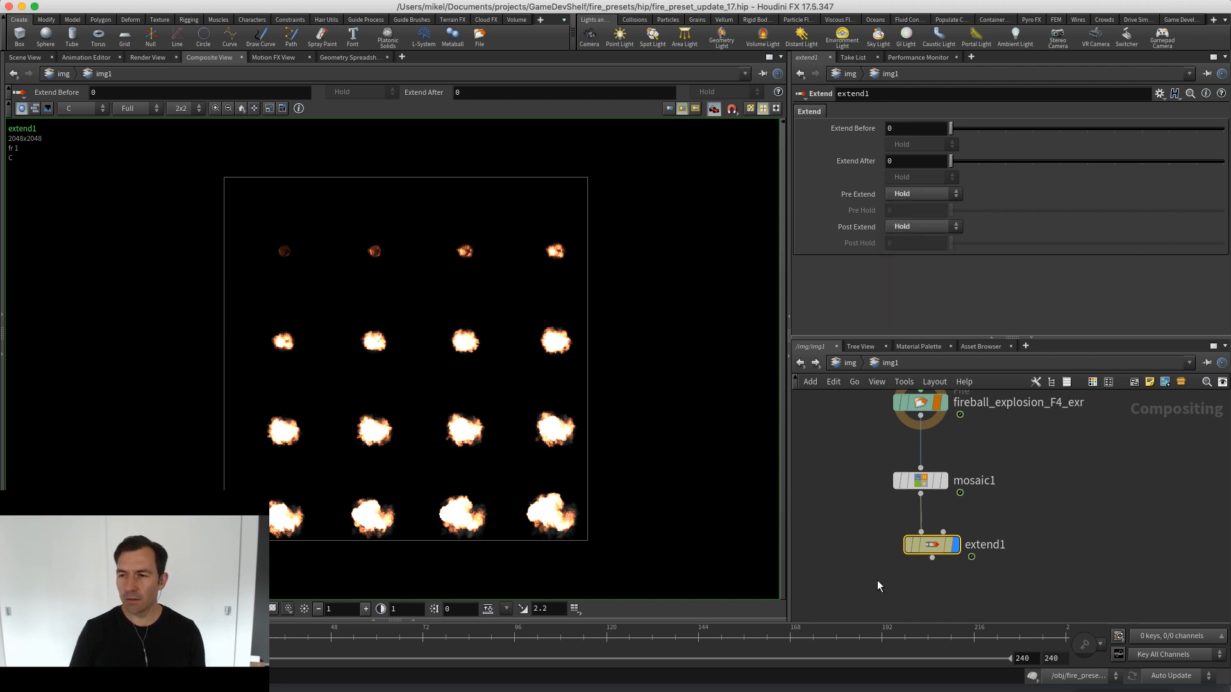
pyautogui.moveTo(866, 552); pyautogui.dragTo(866, 537, button='middle')
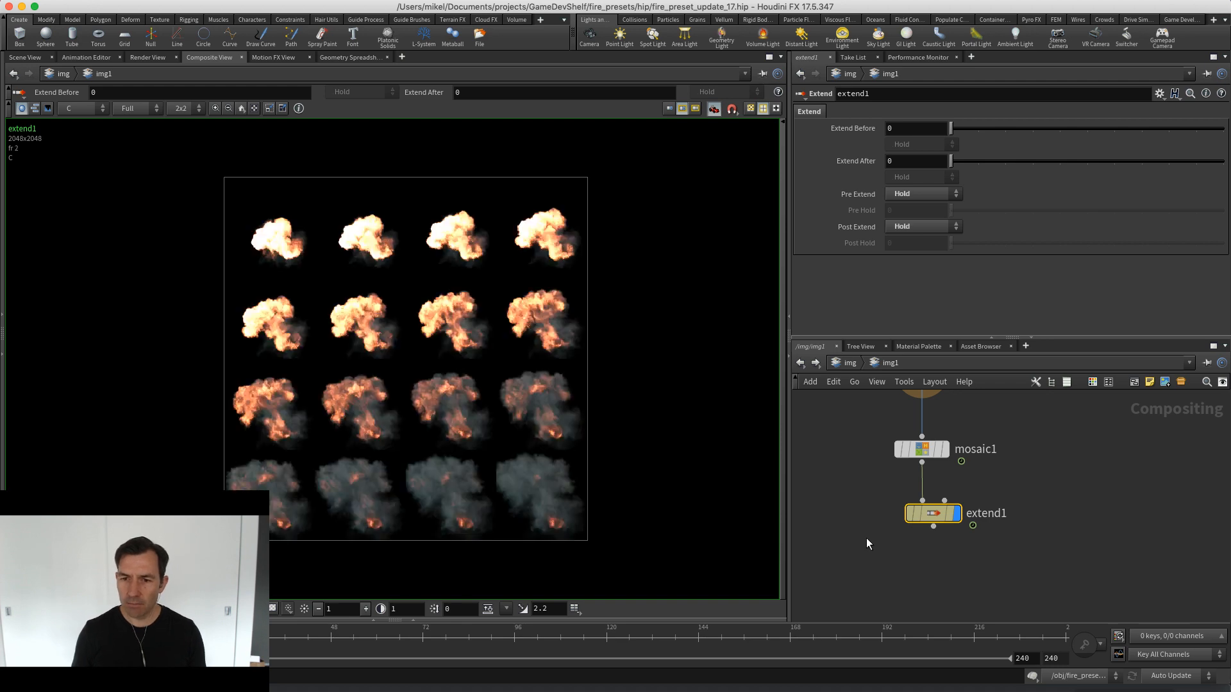
pyautogui.press('Left')
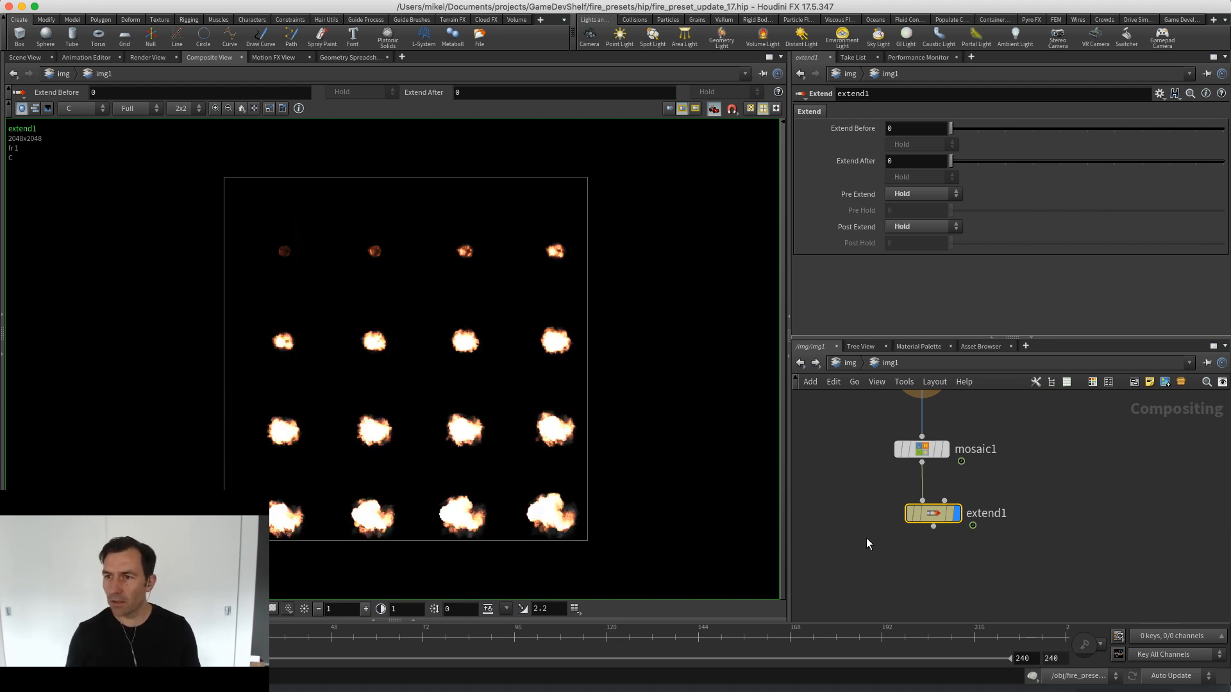
# Enable Override Frame Range on the fireball File node and set its File Range Length to 16
pyautogui.moveTo(860, 476); pyautogui.dragTo(882, 534, button='middle')
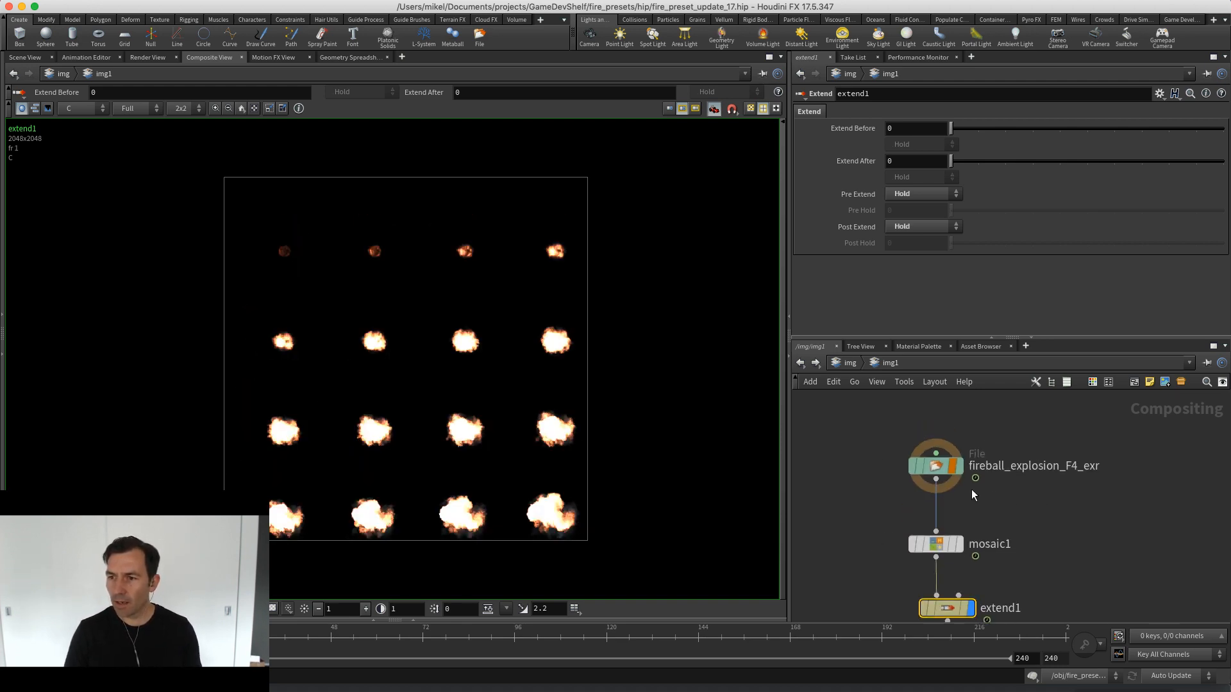
pyautogui.click(954, 469)
pyautogui.scroll(-1, 1221, 232)
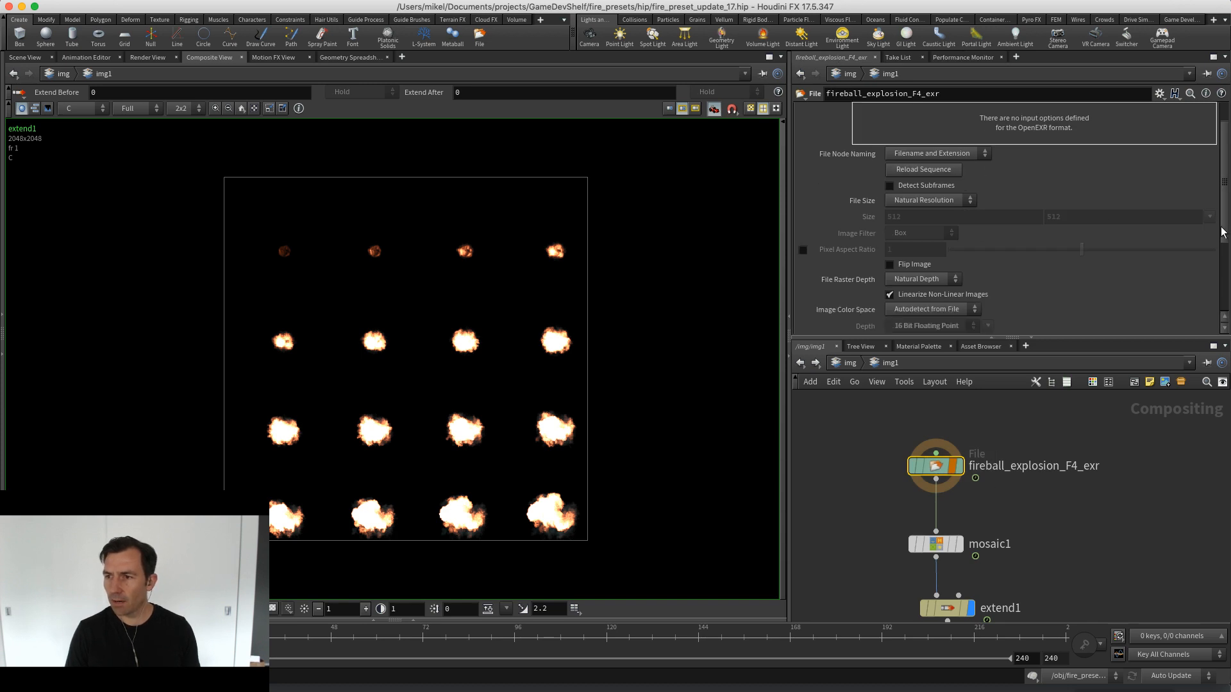
pyautogui.scroll(-3, 1221, 232)
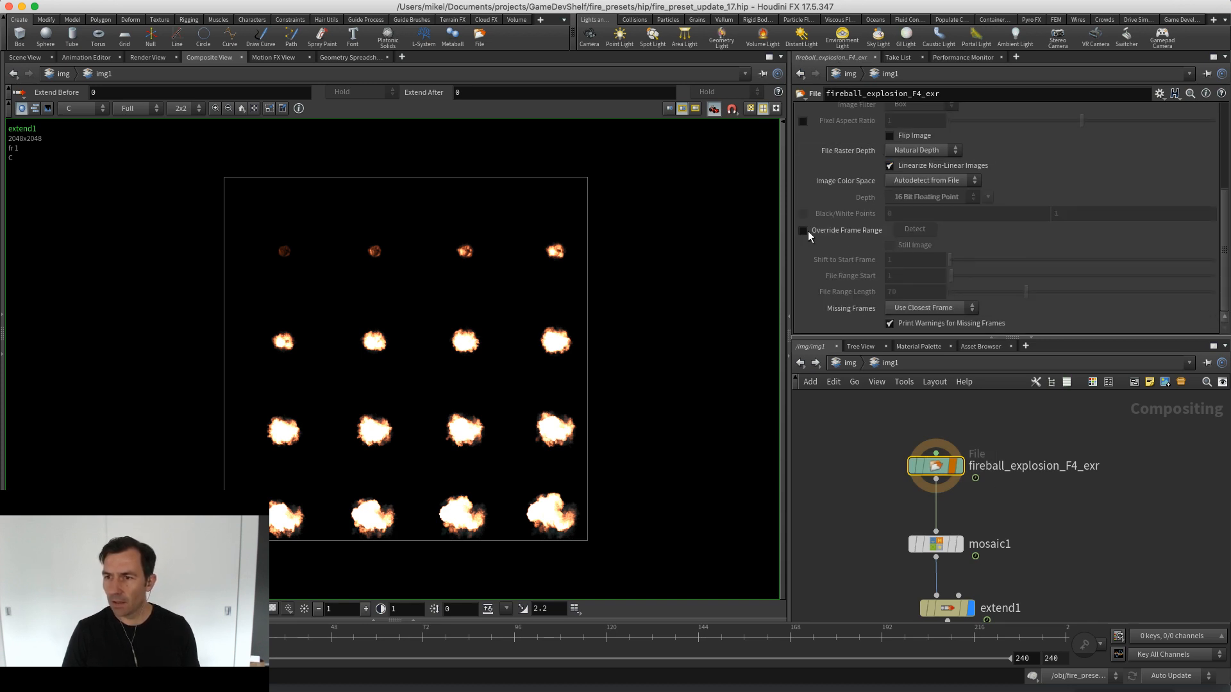
pyautogui.click(804, 231)
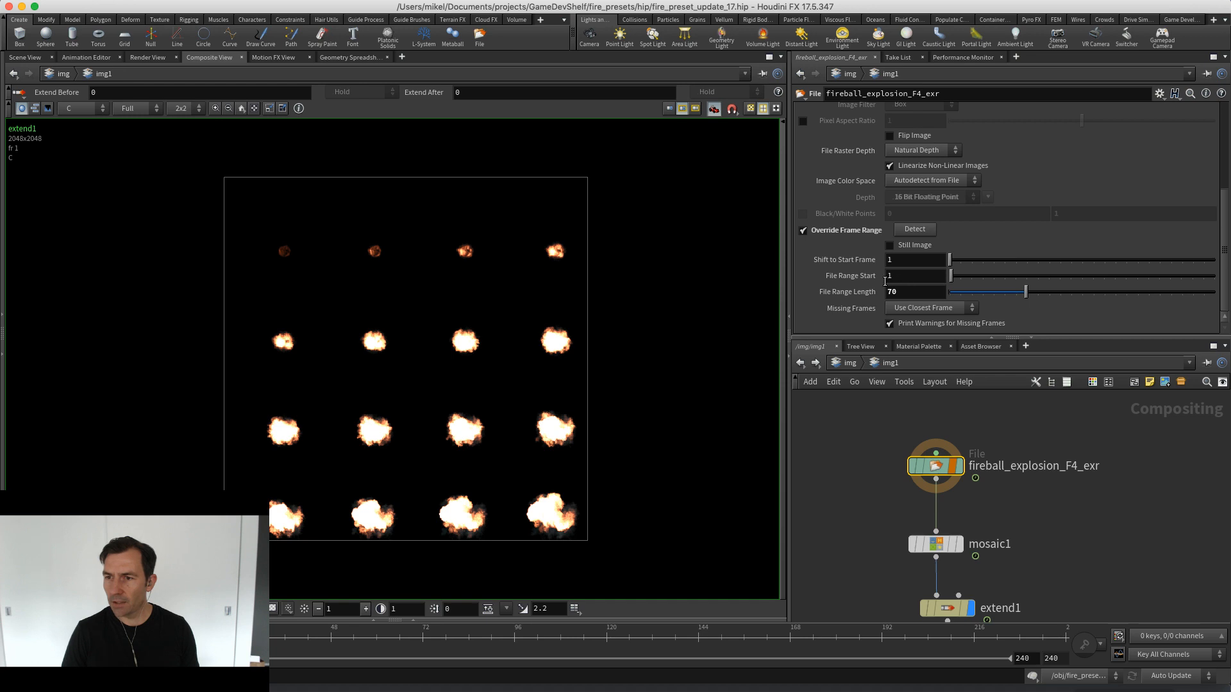
pyautogui.doubleClick(914, 292)
pyautogui.write('16')
pyautogui.press('Return')
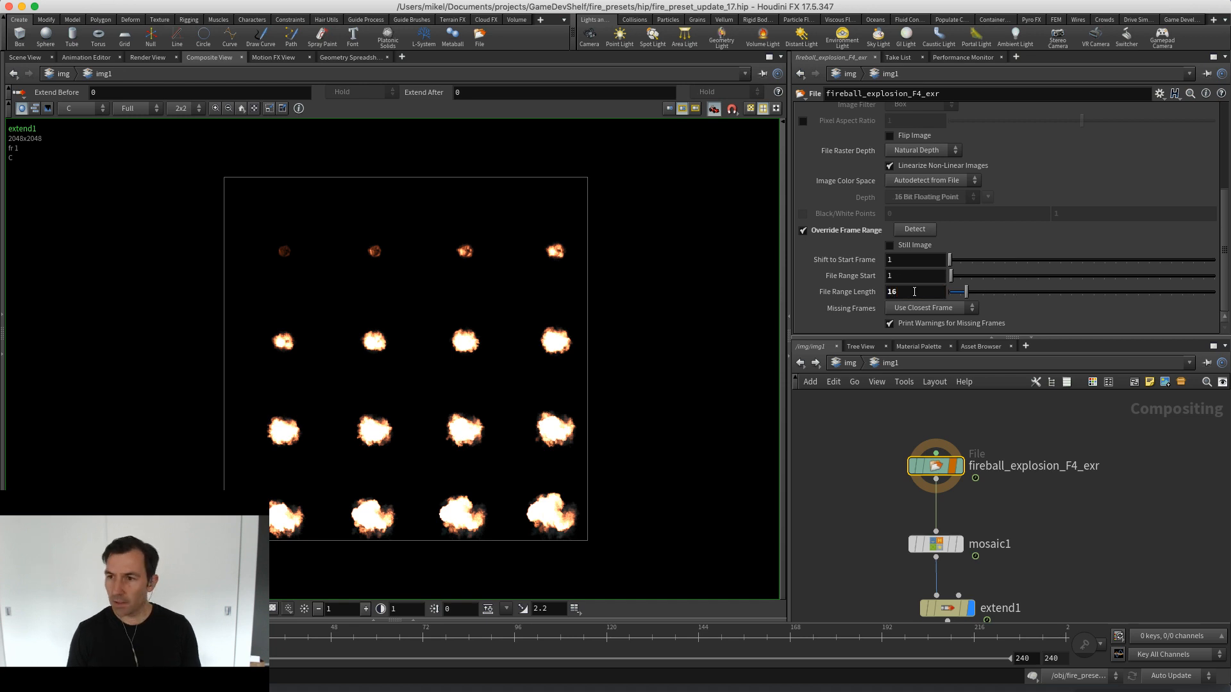
pyautogui.moveTo(862, 540); pyautogui.dragTo(859, 506, button='middle')
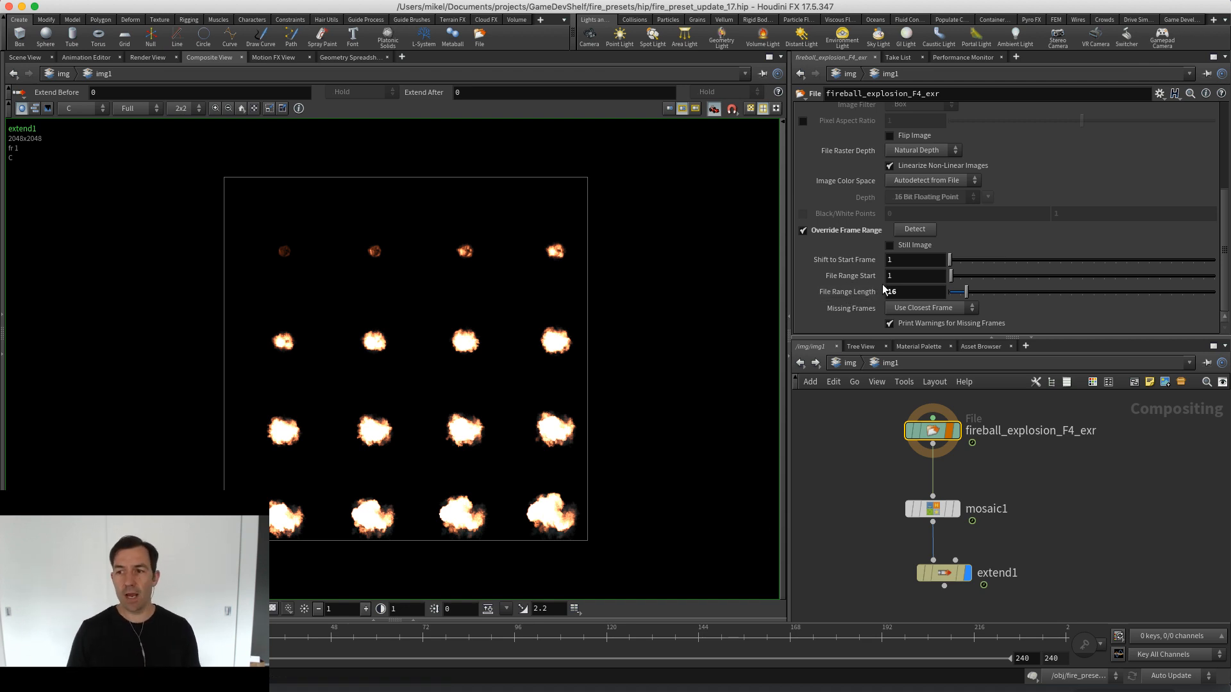
pyautogui.moveTo(844, 497); pyautogui.dragTo(838, 492, button='middle')
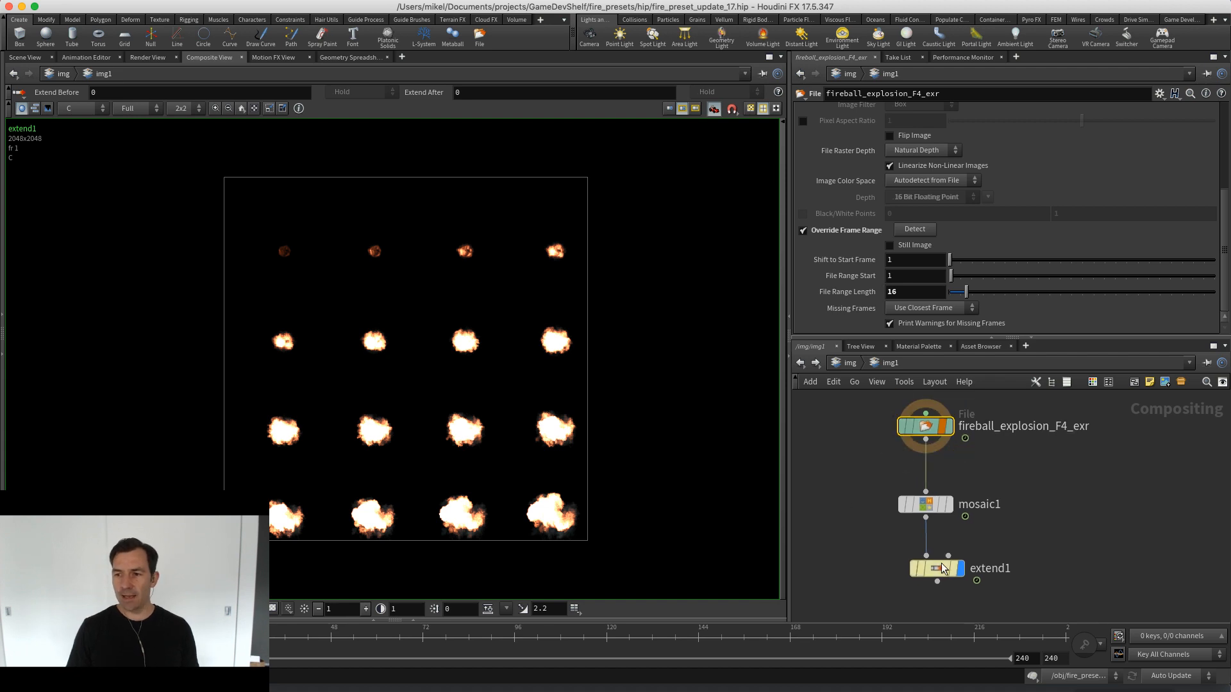
pyautogui.moveTo(921, 436)
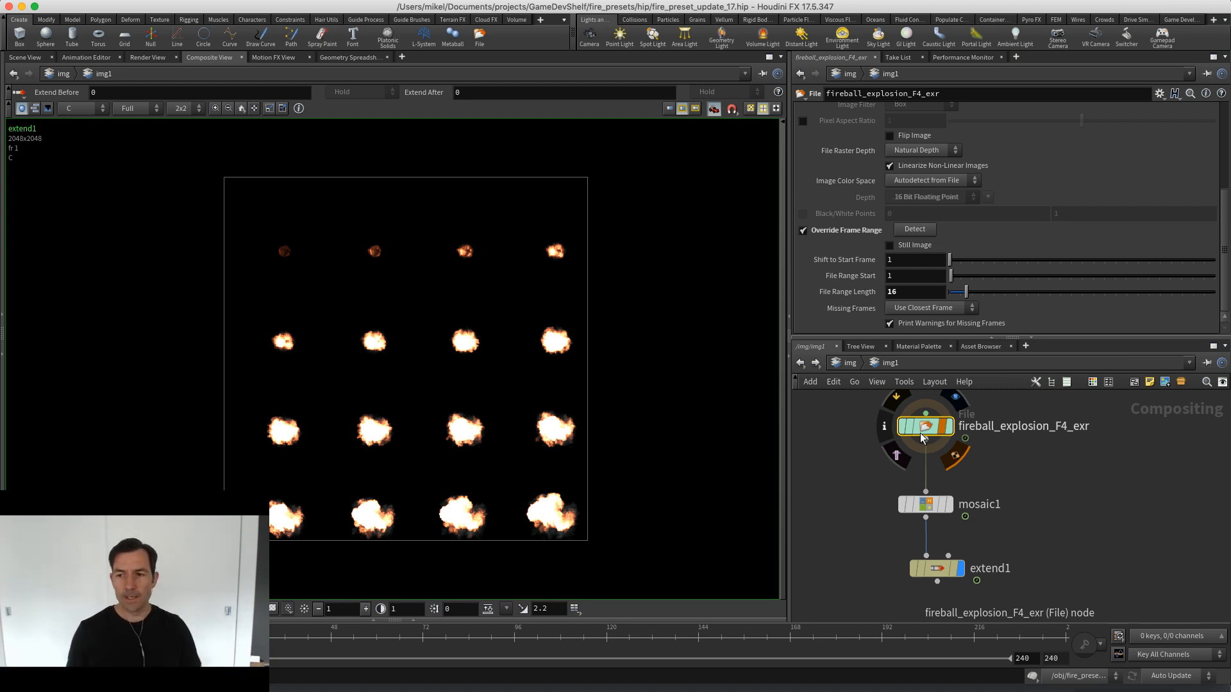
pyautogui.moveTo(925, 510)
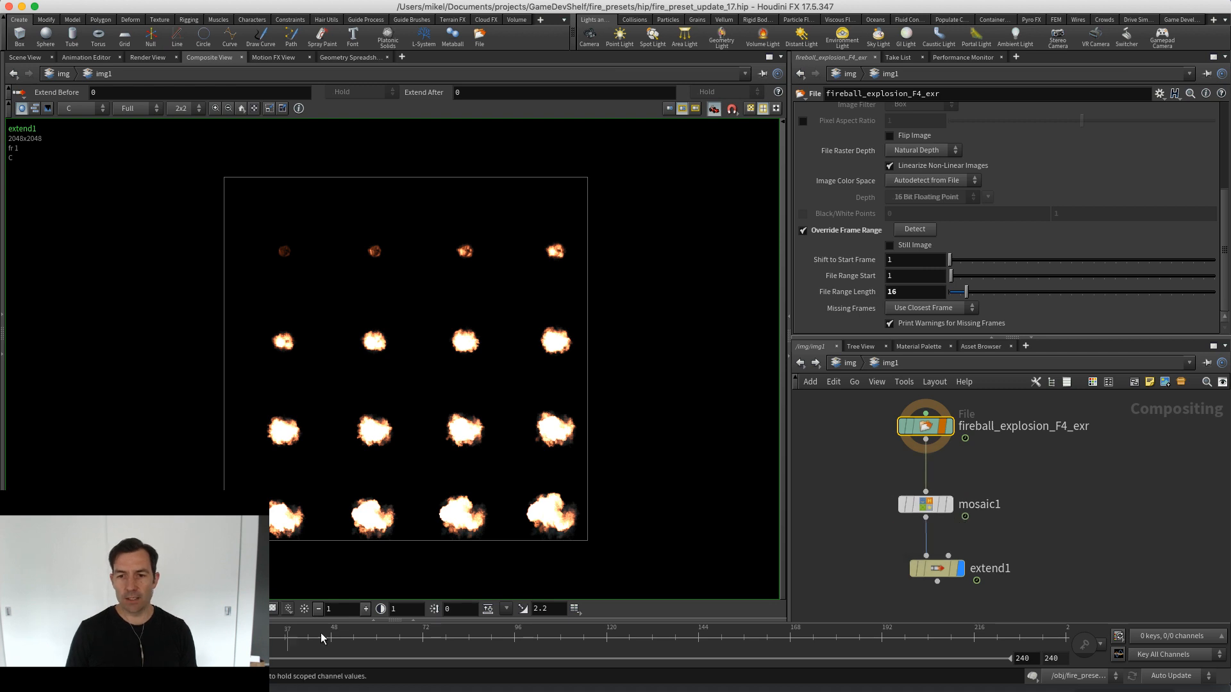
# Try a Shift to Start Frame of 8 on the fireball File node
pyautogui.moveTo(854, 509); pyautogui.dragTo(855, 530, button='middle')
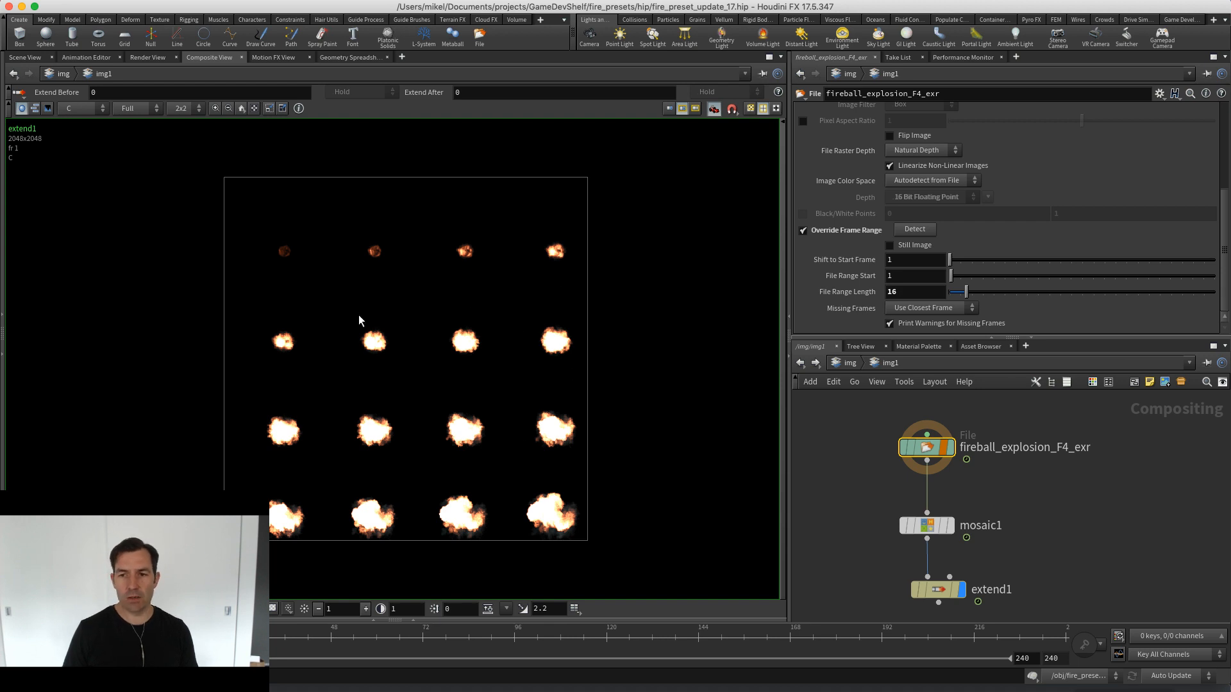
pyautogui.click(900, 263)
pyautogui.write('8')
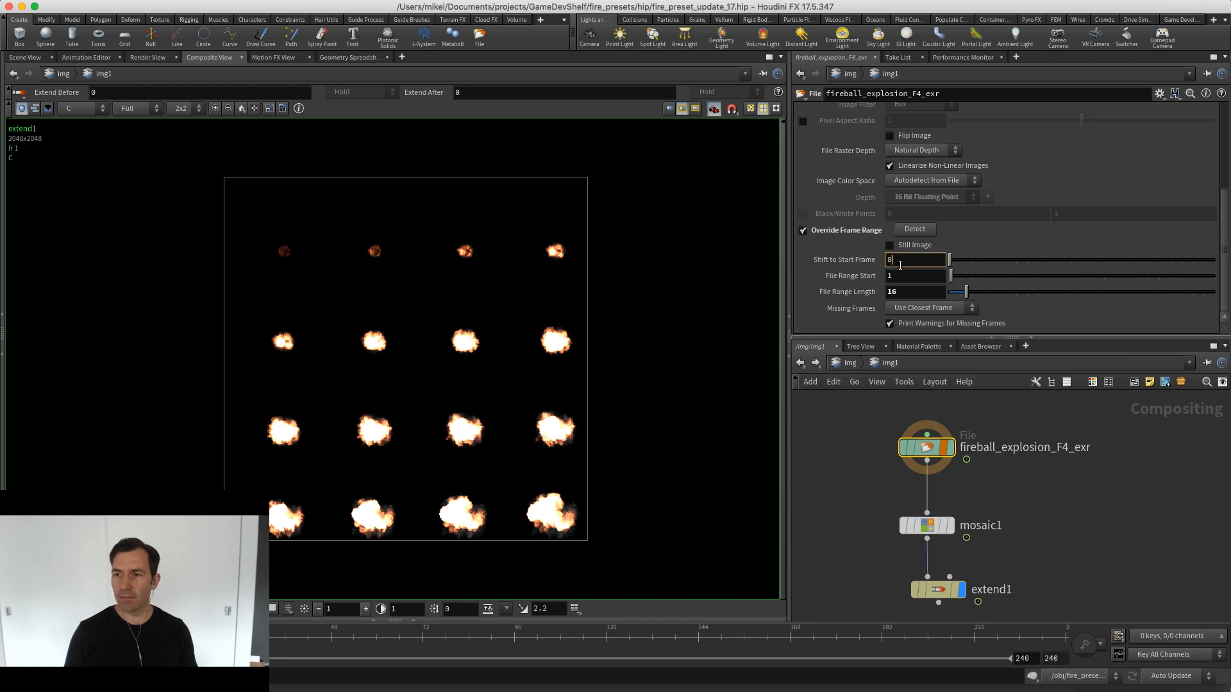
pyautogui.press('Return')
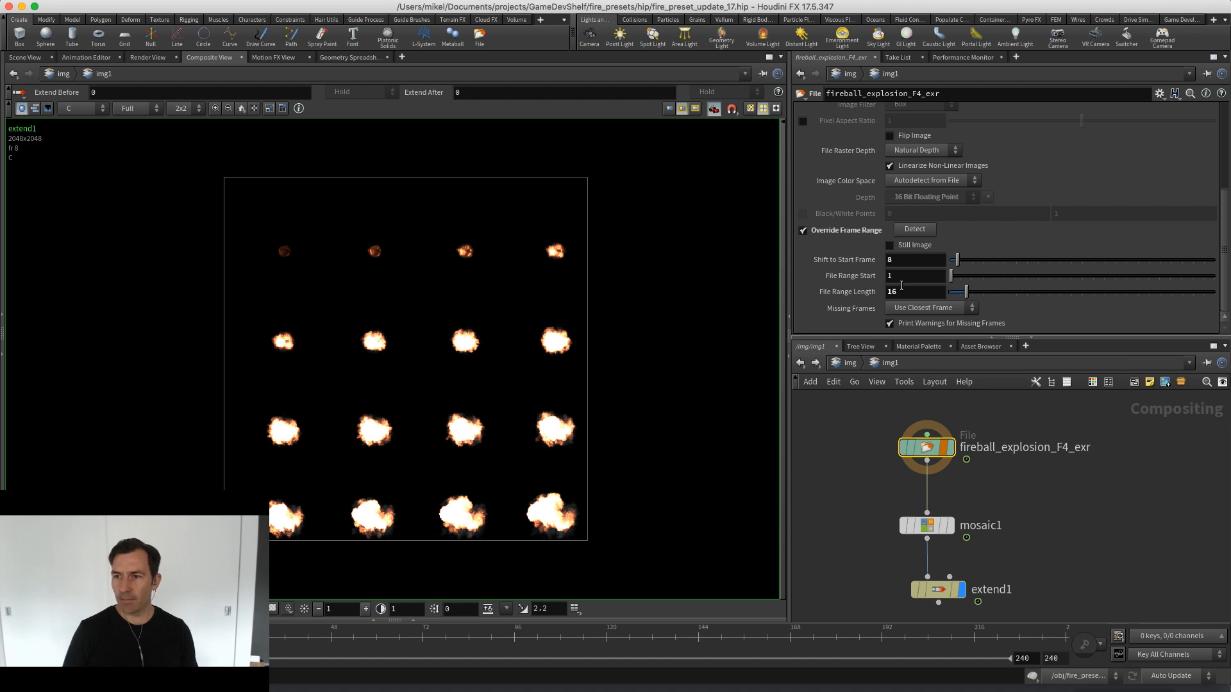
# Set the fireball File node's File Range Start to 8 and its Shift to Start Frame to 1
pyautogui.click(905, 278)
pyautogui.write('8')
pyautogui.press('Return')
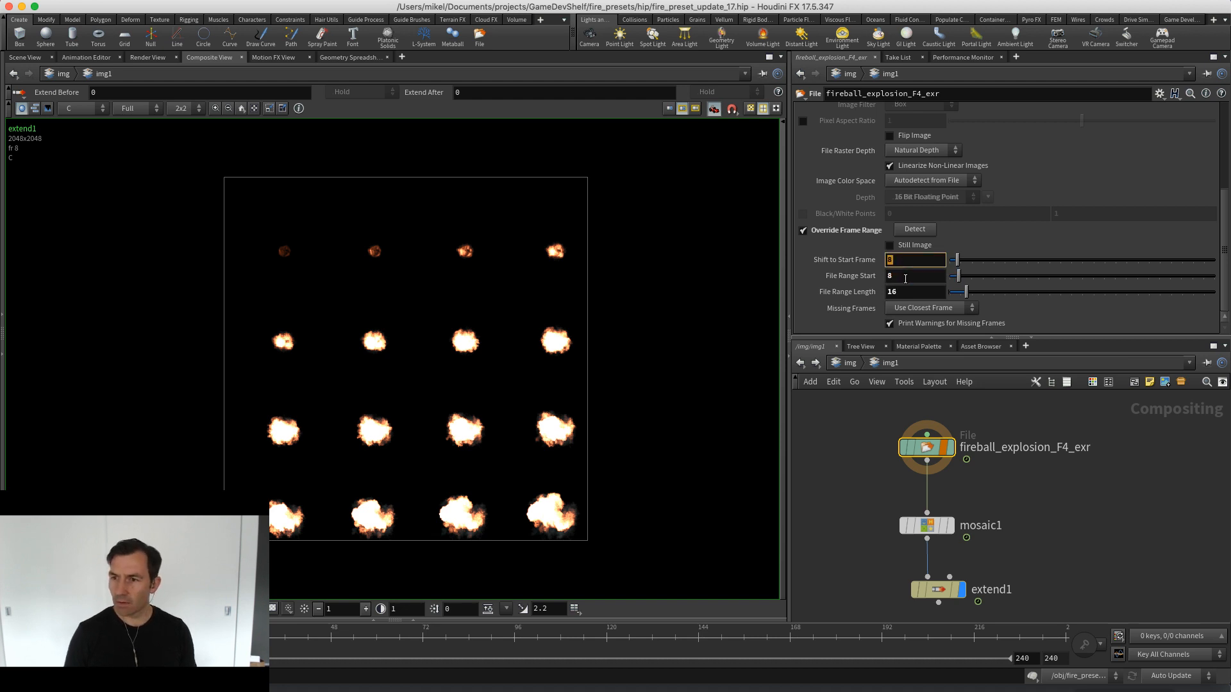
pyautogui.click(825, 568)
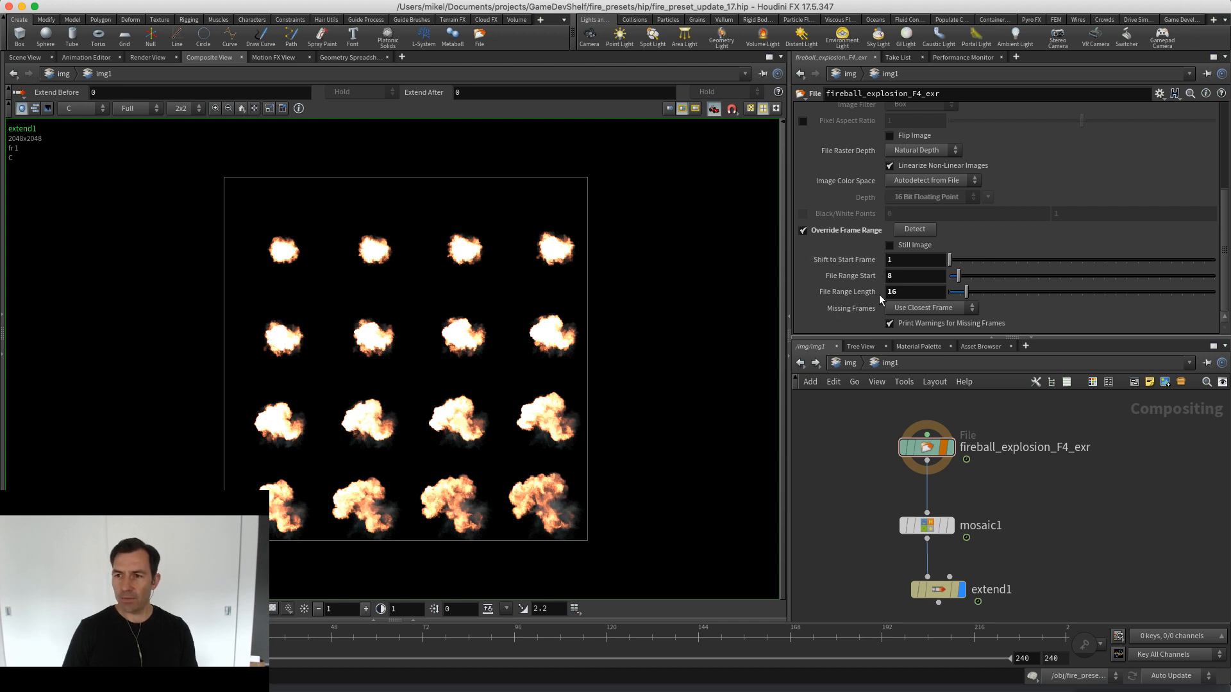
pyautogui.moveTo(858, 518); pyautogui.dragTo(861, 498, button='middle')
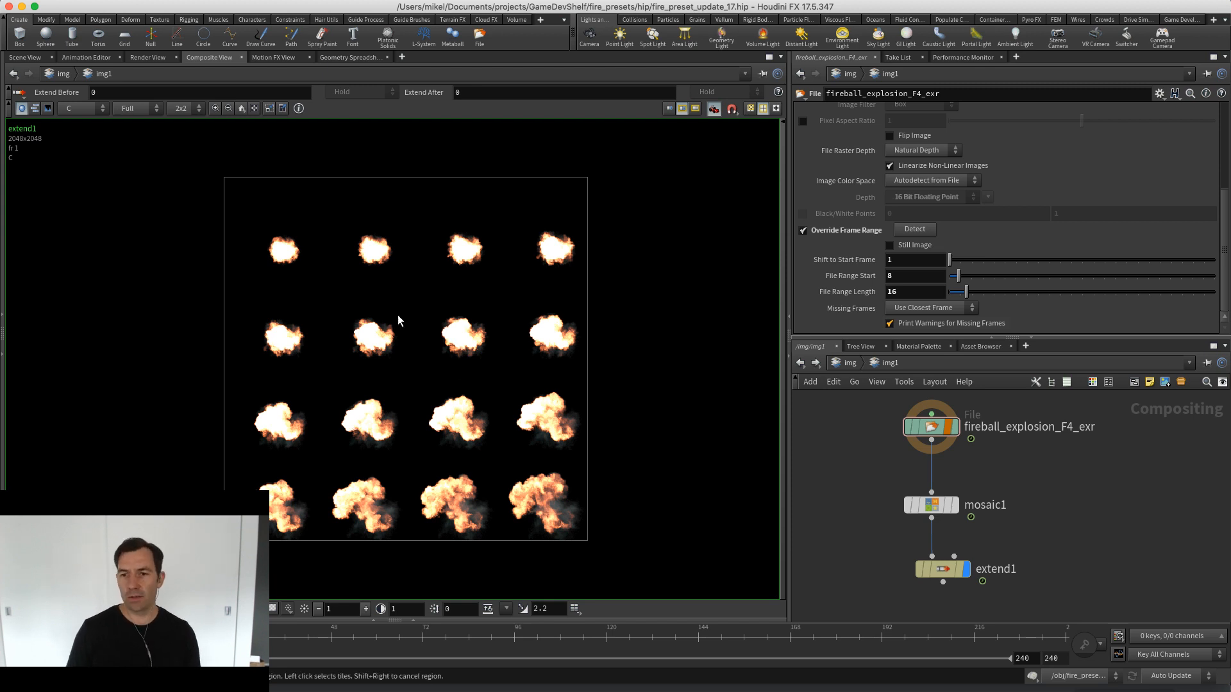
pyautogui.moveTo(824, 552); pyautogui.dragTo(842, 513, button='middle')
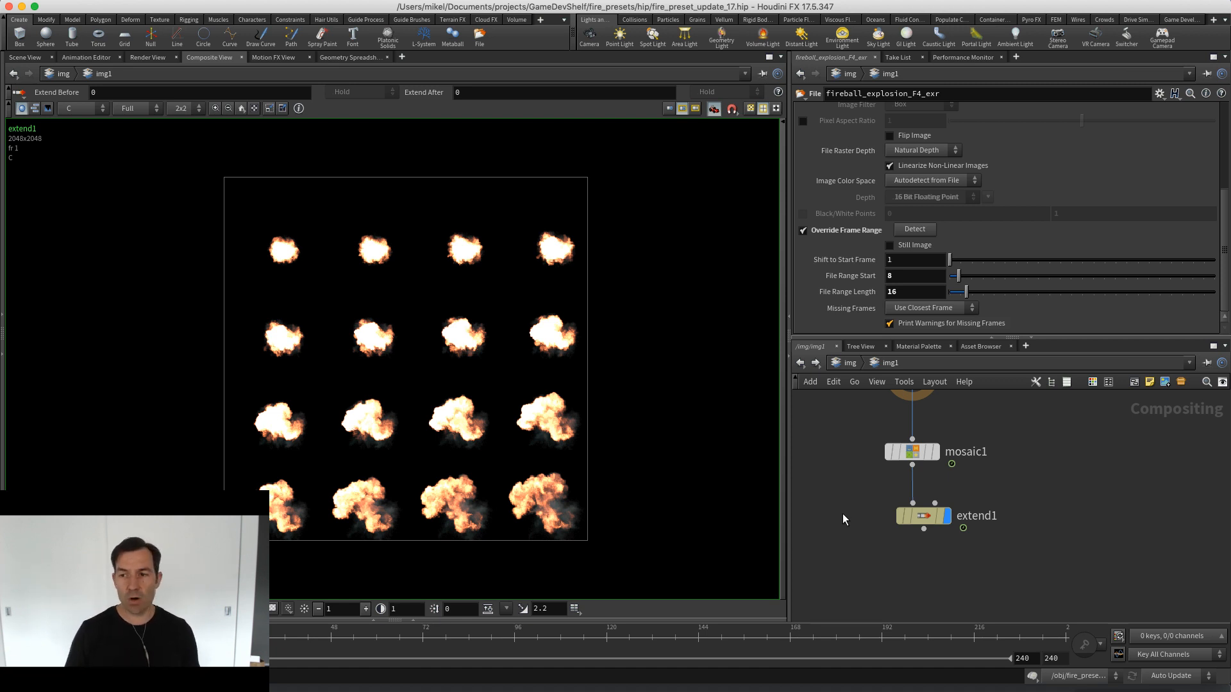
pyautogui.moveTo(850, 504); pyautogui.dragTo(841, 559, button='middle')
pyautogui.moveTo(839, 480); pyautogui.dragTo(847, 504, button='middle')
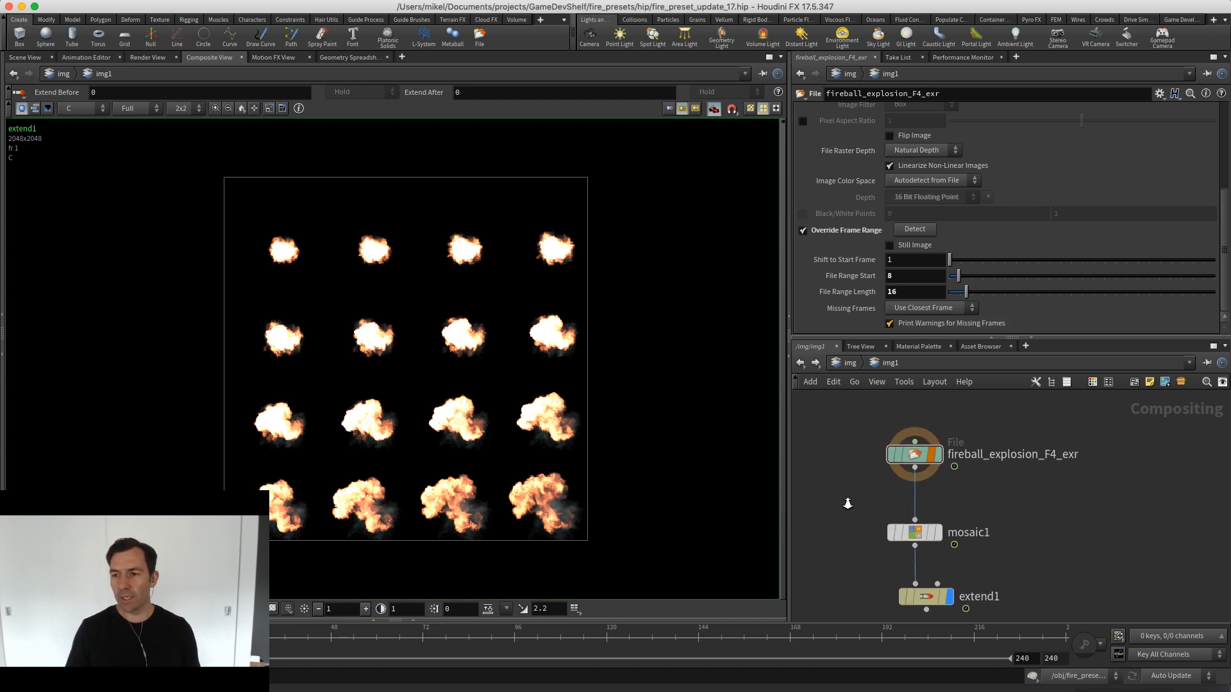
pyautogui.moveTo(847, 504); pyautogui.dragTo(855, 441, button='right')
pyautogui.moveTo(855, 440); pyautogui.dragTo(1007, 481)
pyautogui.moveTo(832, 501); pyautogui.dragTo(845, 439, button='middle')
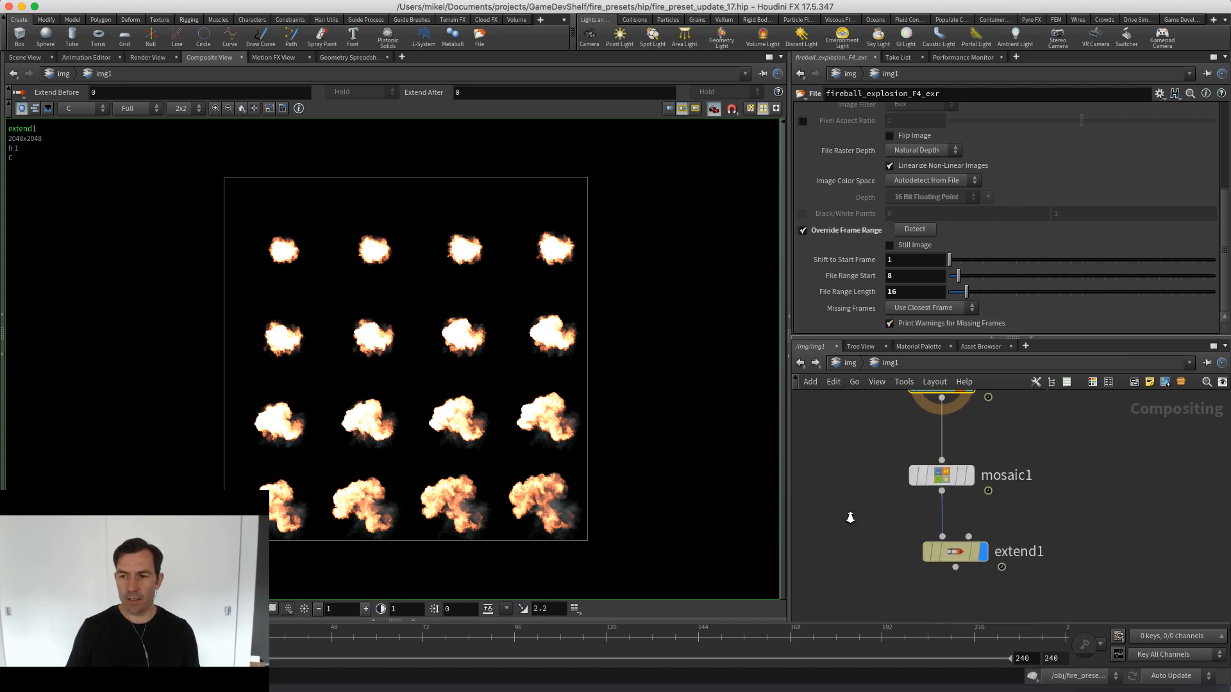
pyautogui.moveTo(850, 517); pyautogui.dragTo(842, 460, button='right')
pyautogui.moveTo(843, 460); pyautogui.dragTo(846, 486, button='middle')
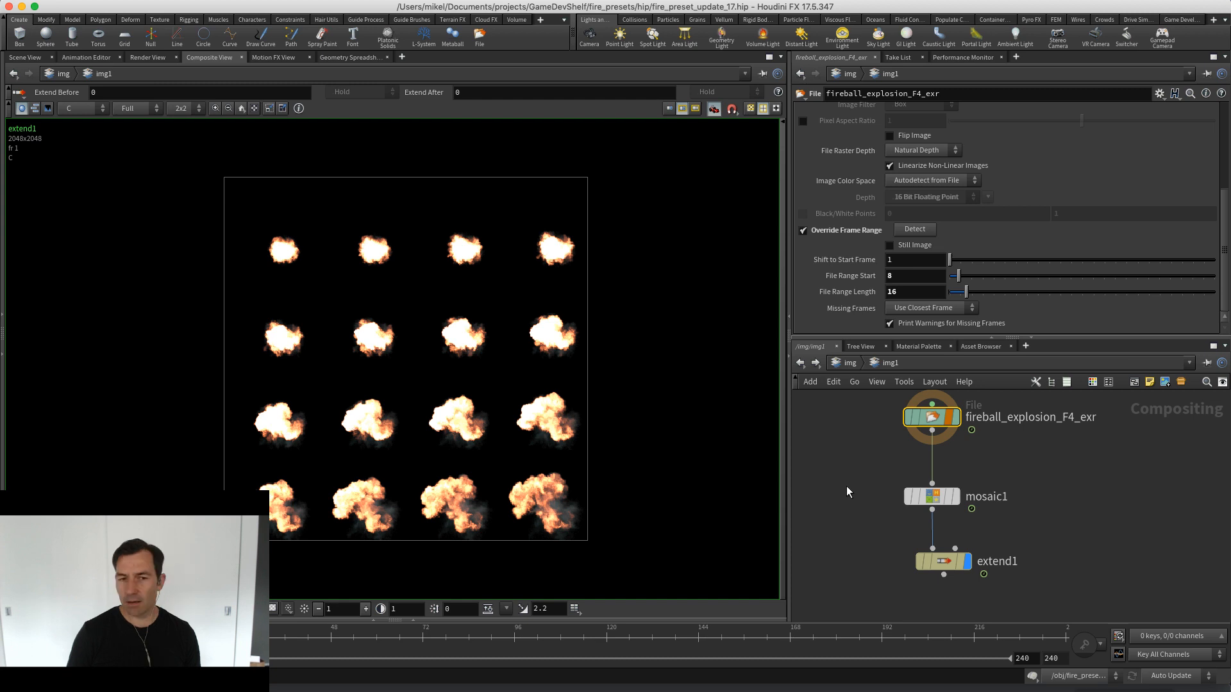
# Add a GameDev Texture Sheets node in the render output network
pyautogui.hotkey('ctrl', '2')
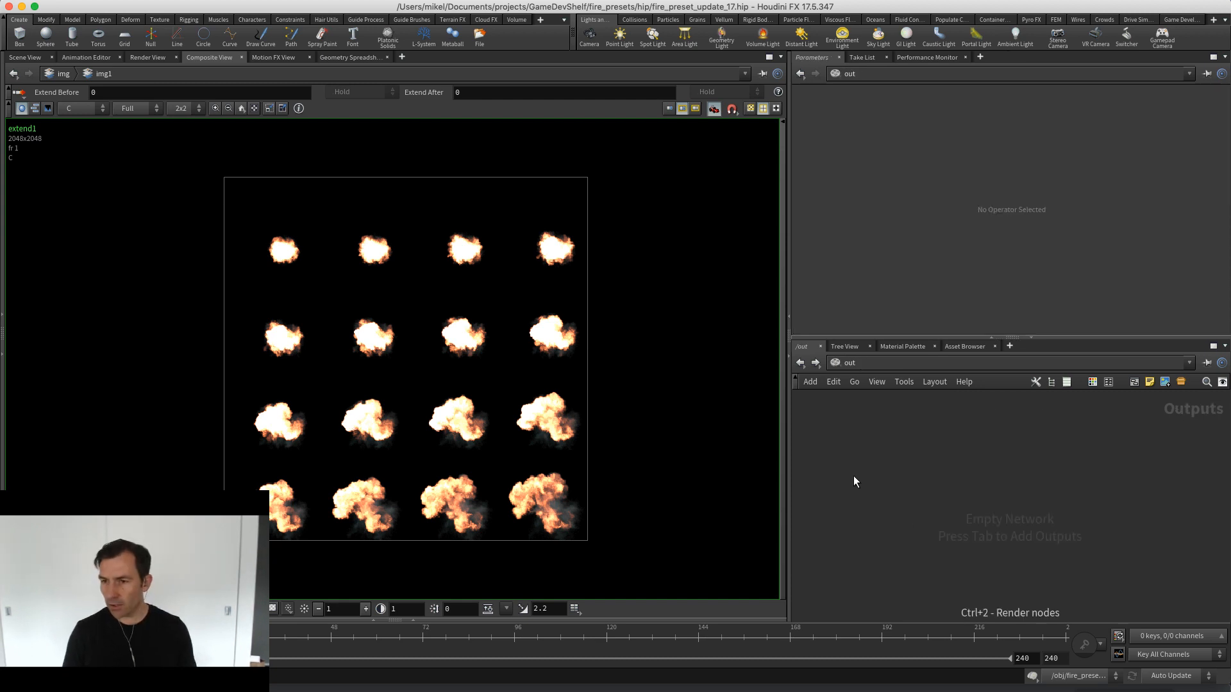
pyautogui.press('Tab')
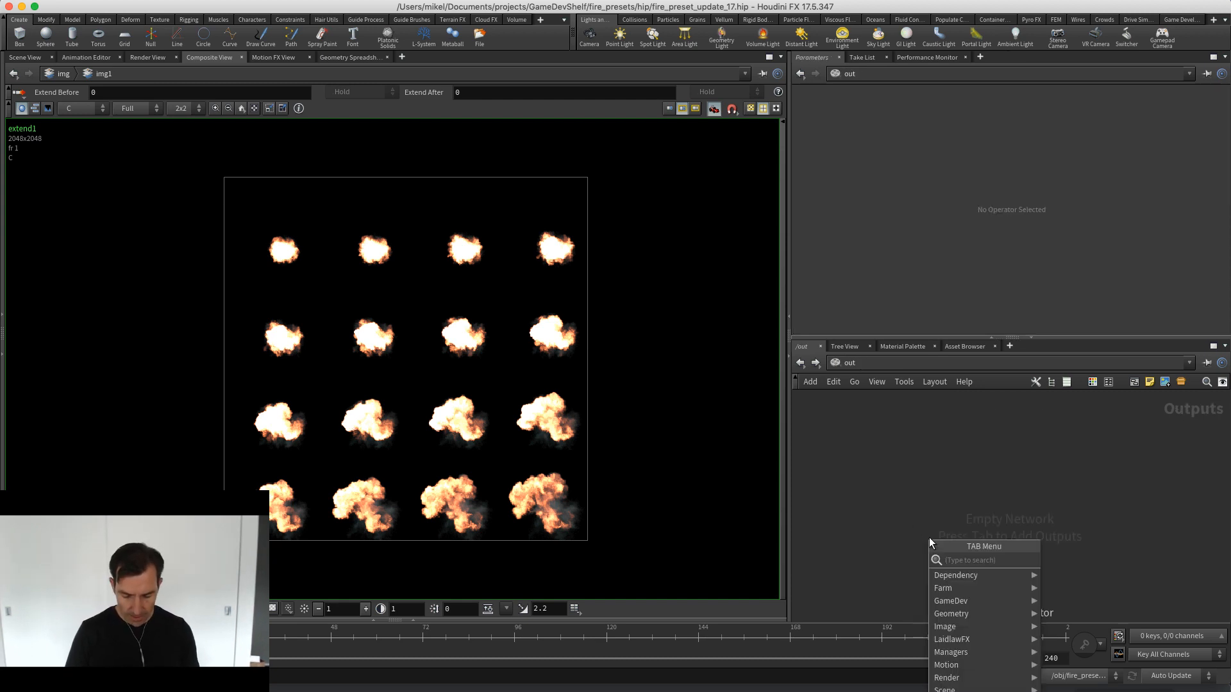
pyautogui.write('textur')
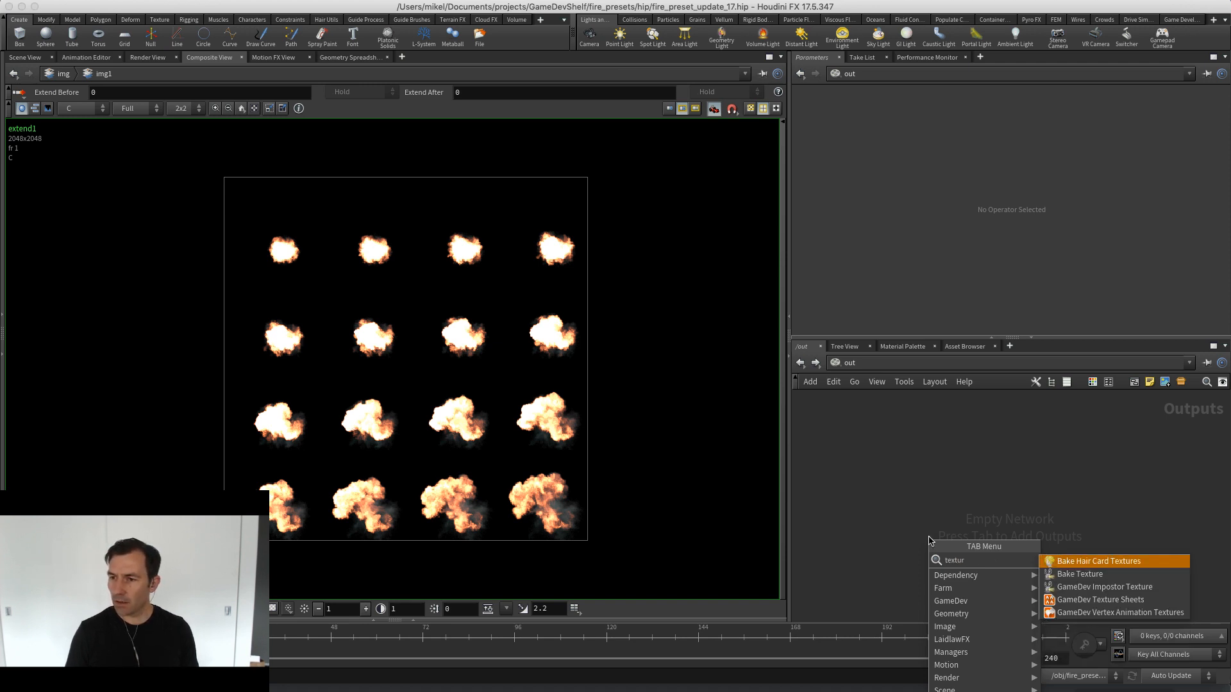
pyautogui.press('Down')
pyautogui.press('Down')
pyautogui.press('Down')
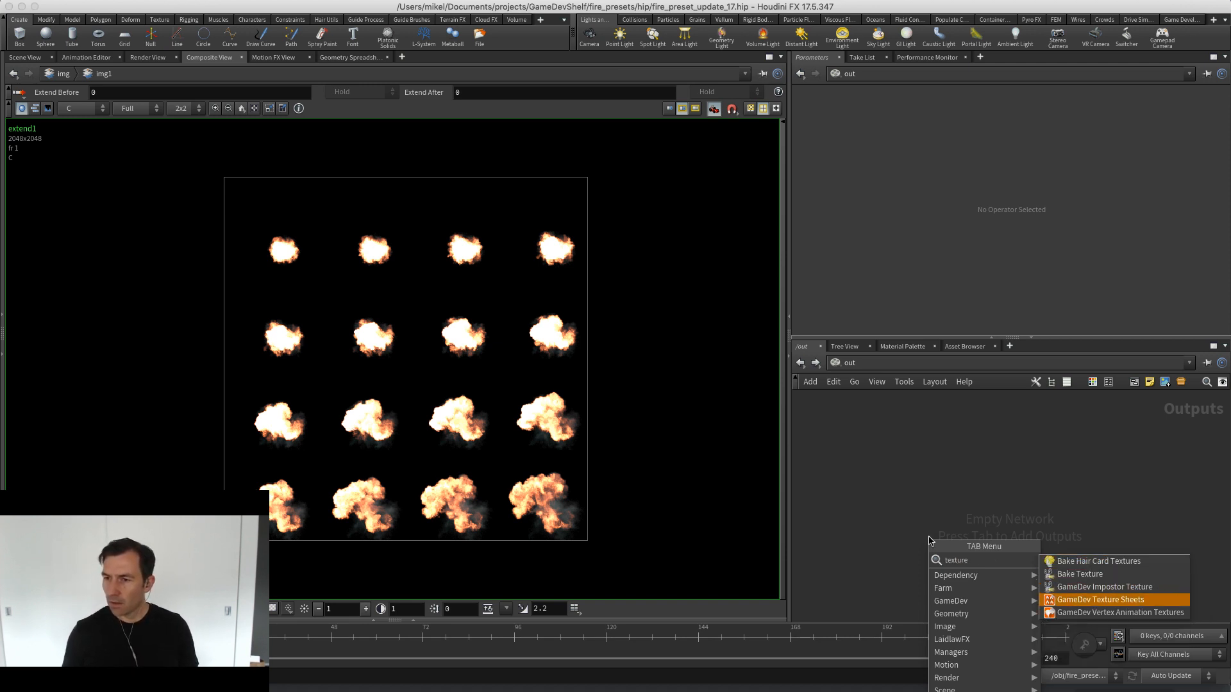
pyautogui.press('Return')
pyautogui.click(929, 497)
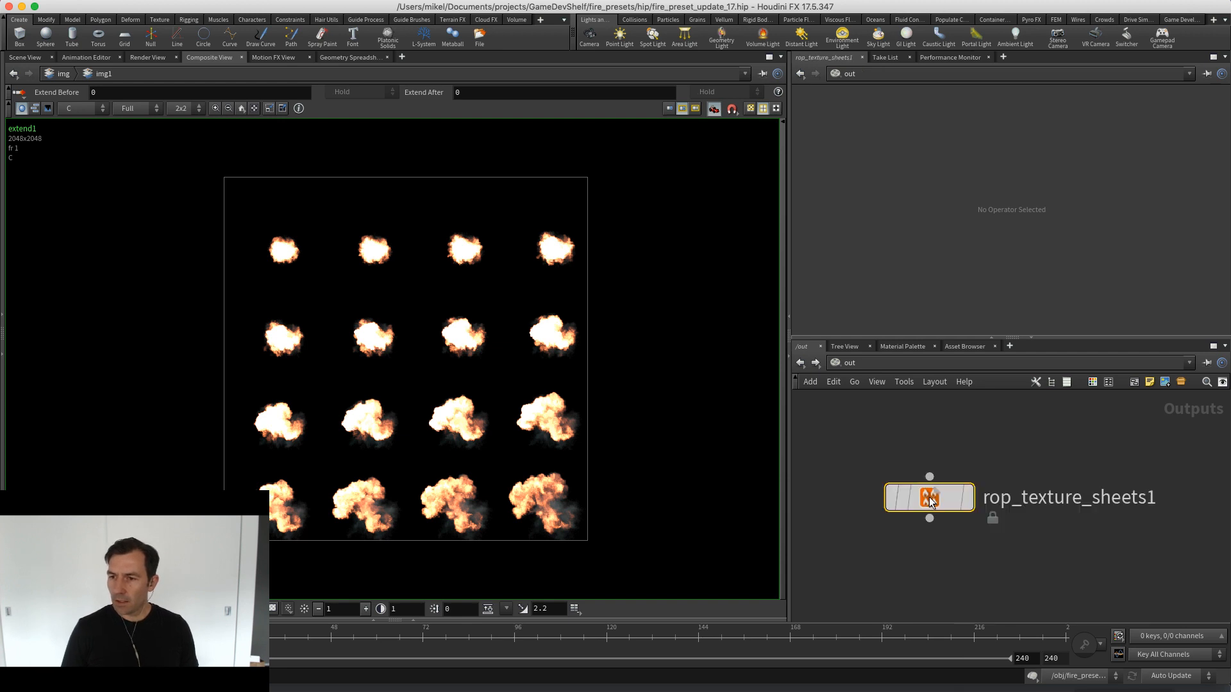
# Allow editing of the Texture Sheets node's contents and go inside to its COMPOSITING network
pyautogui.rightClick(929, 498)
pyautogui.click(960, 642)
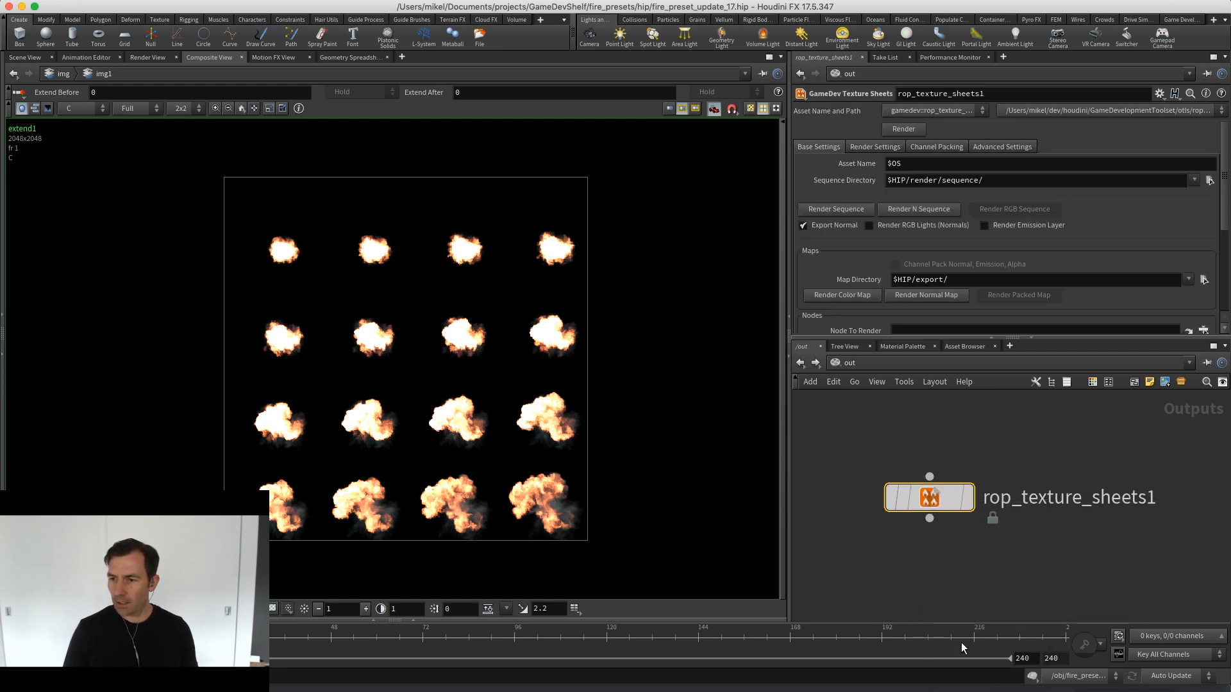
pyautogui.moveTo(860, 448); pyautogui.dragTo(1018, 577)
pyautogui.press('i')
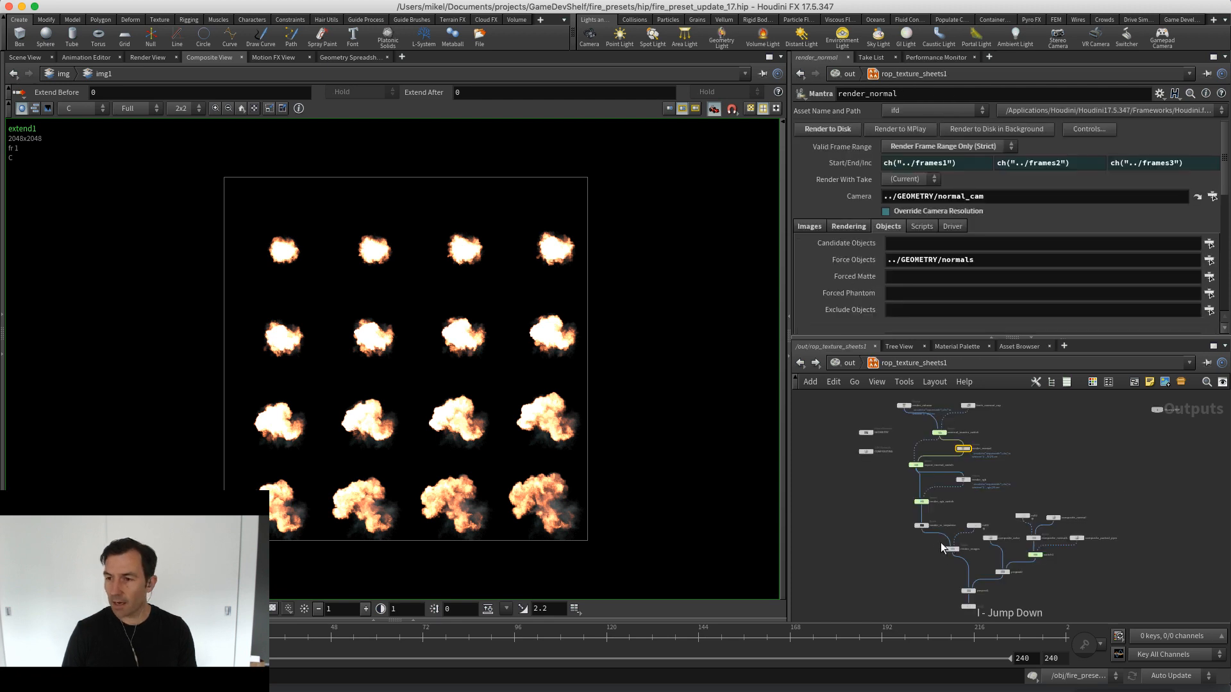
pyautogui.moveTo(912, 475); pyautogui.dragTo(1007, 574, button='middle')
pyautogui.scroll(5, 1008, 574)
pyautogui.moveTo(898, 524); pyautogui.dragTo(1028, 582)
pyautogui.press('i')
pyautogui.moveTo(965, 448); pyautogui.dragTo(1149, 409, button='right')
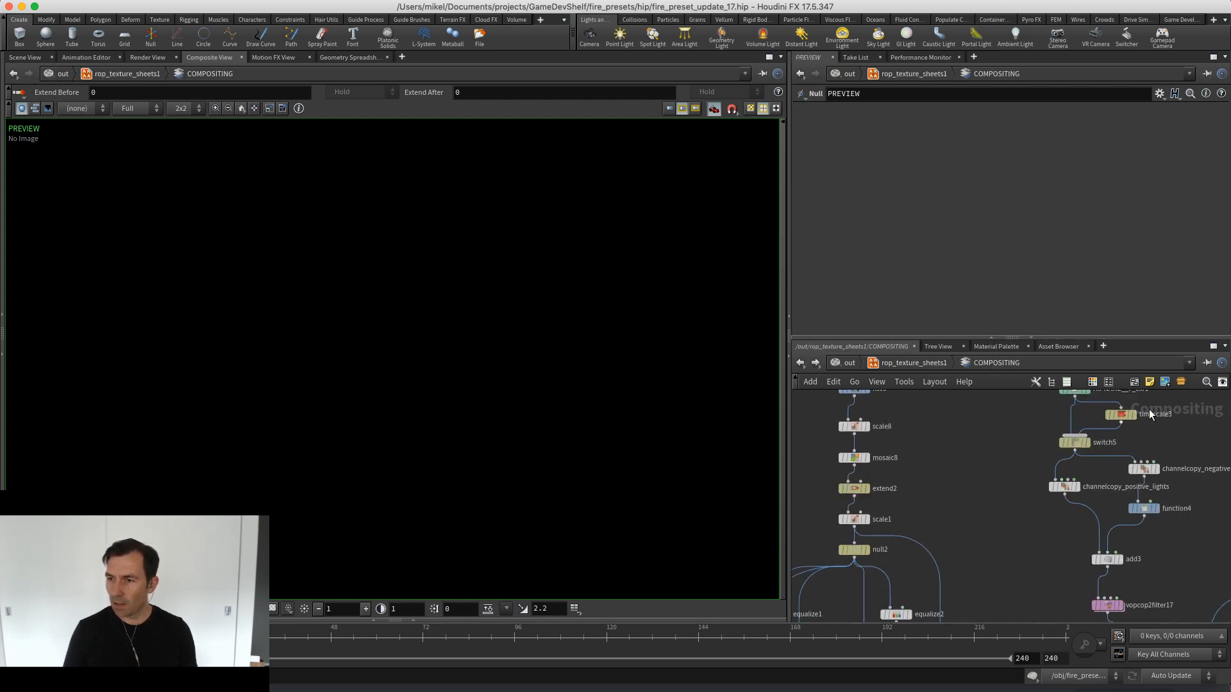
# Inspect the mosaic7 and extend3 nodes in the COMPOSITING network, including the Extend node's parameters
pyautogui.moveTo(993, 476); pyautogui.dragTo(853, 630, button='middle')
pyautogui.moveTo(1078, 544); pyautogui.dragTo(955, 343, button='middle')
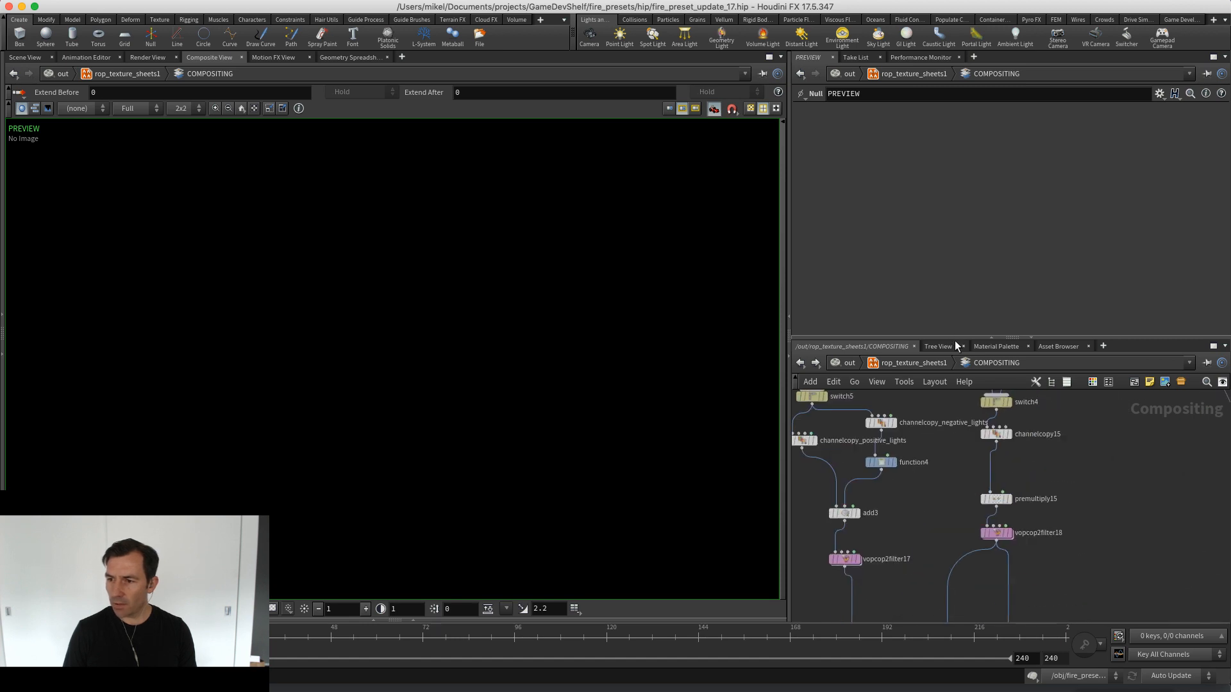
pyautogui.moveTo(1102, 563); pyautogui.dragTo(1073, 420, button='middle')
pyautogui.moveTo(953, 553); pyautogui.dragTo(1074, 560)
pyautogui.moveTo(975, 575); pyautogui.dragTo(1051, 593)
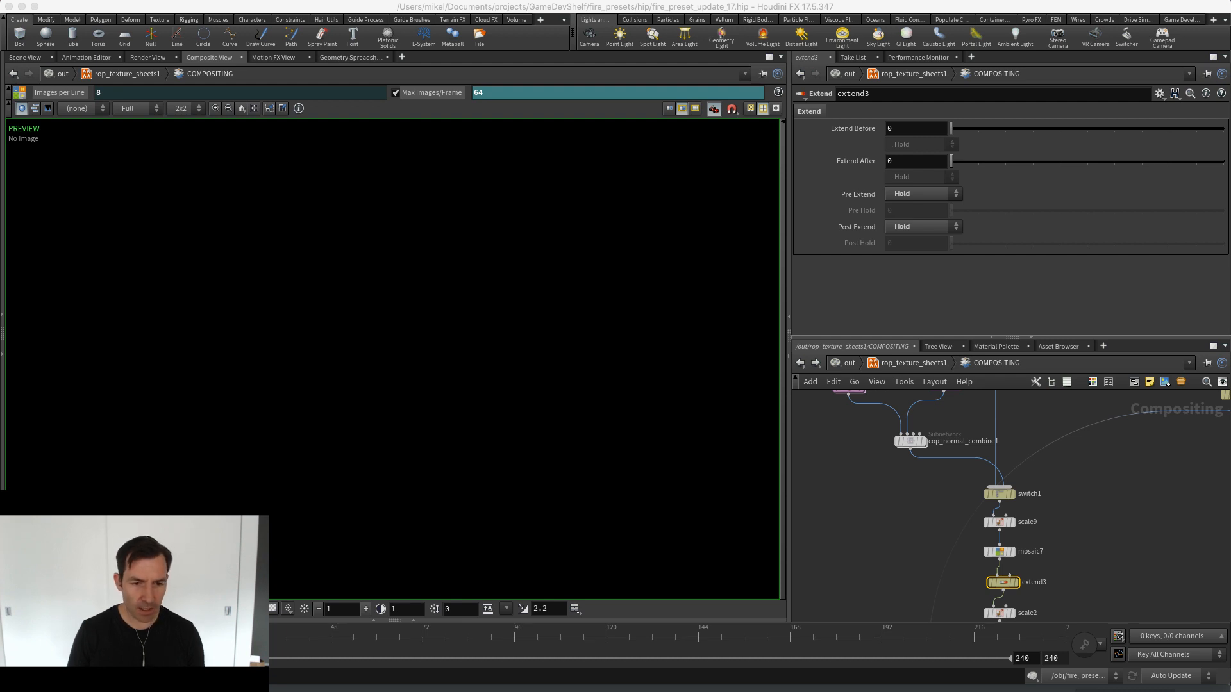
pyautogui.moveTo(857, 513); pyautogui.dragTo(898, 521, button='middle')
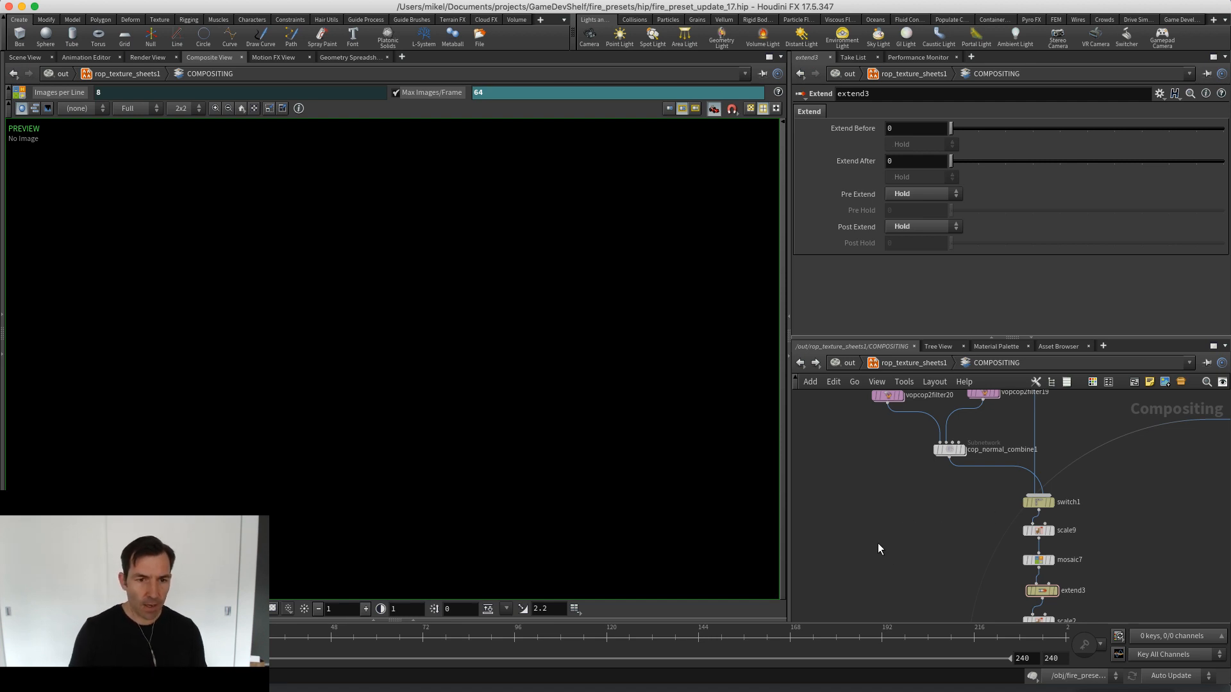
pyautogui.moveTo(879, 544); pyautogui.dragTo(886, 525, button='middle')
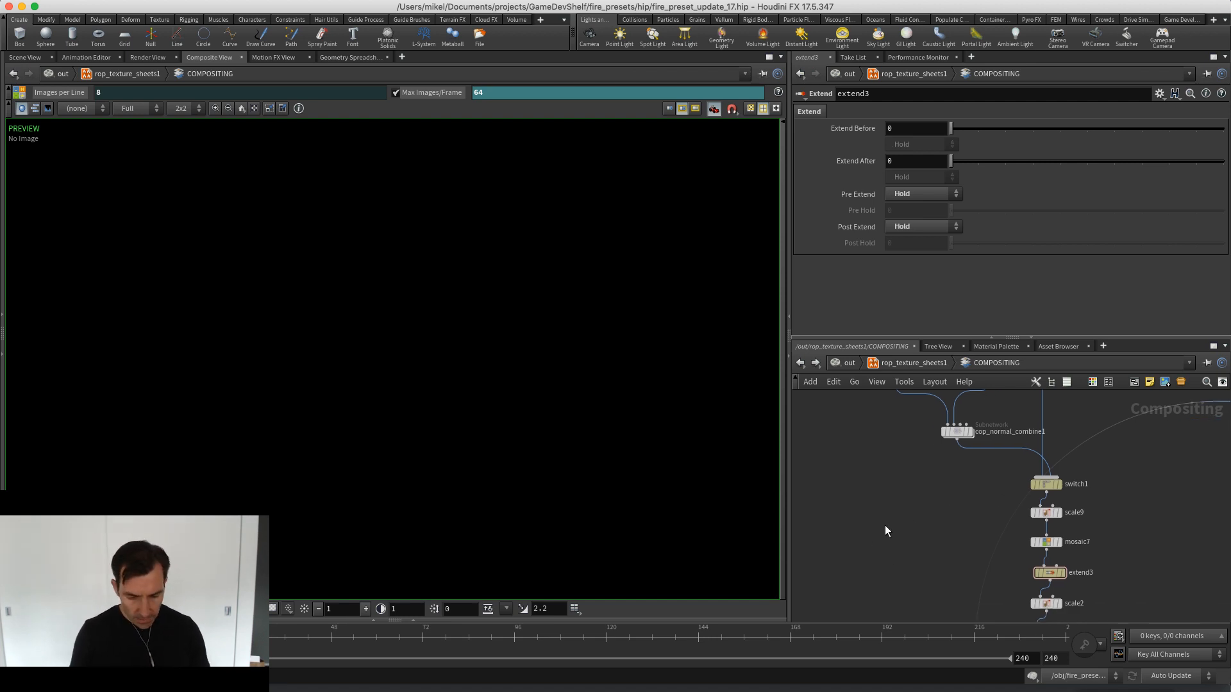
# Return to the output network, delete the Texture Sheets node and go to the compositing networks level
pyautogui.press('u')
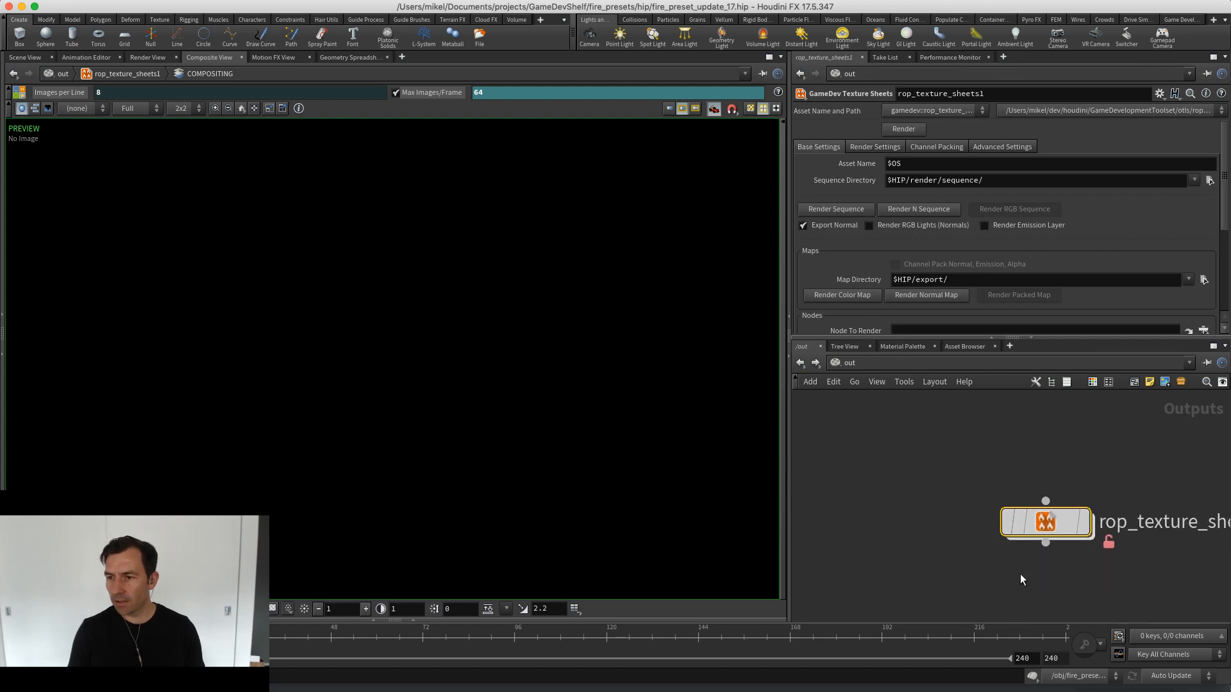
pyautogui.press('h')
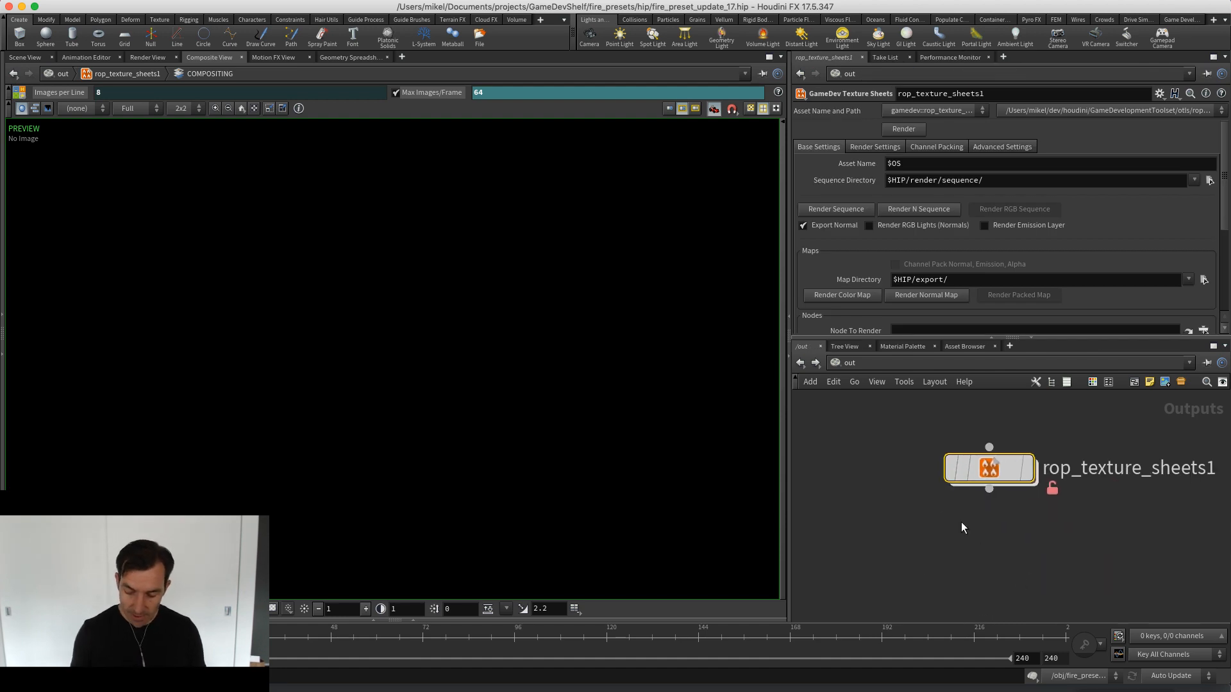
pyautogui.hotkey('alt', 'Left')
pyautogui.moveTo(917, 518); pyautogui.dragTo(937, 517, button='middle')
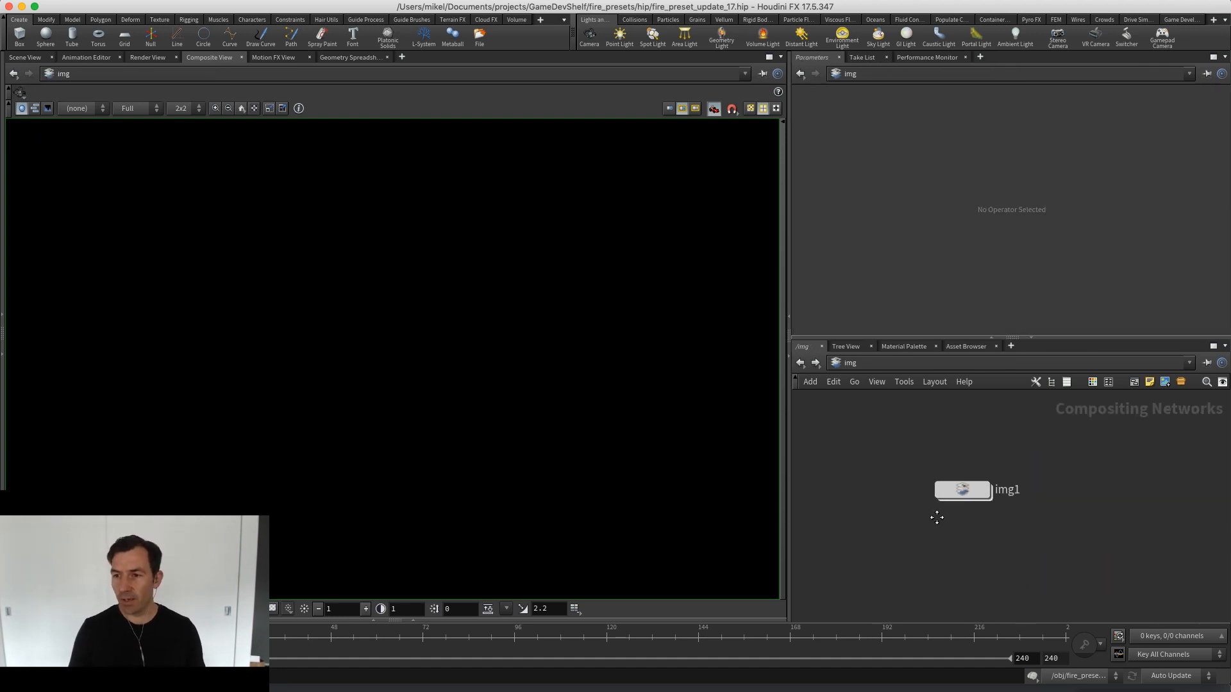
# Add a GameDev Impostor Texture node in the empty render output network
pyautogui.hotkey('ctrl', '3')
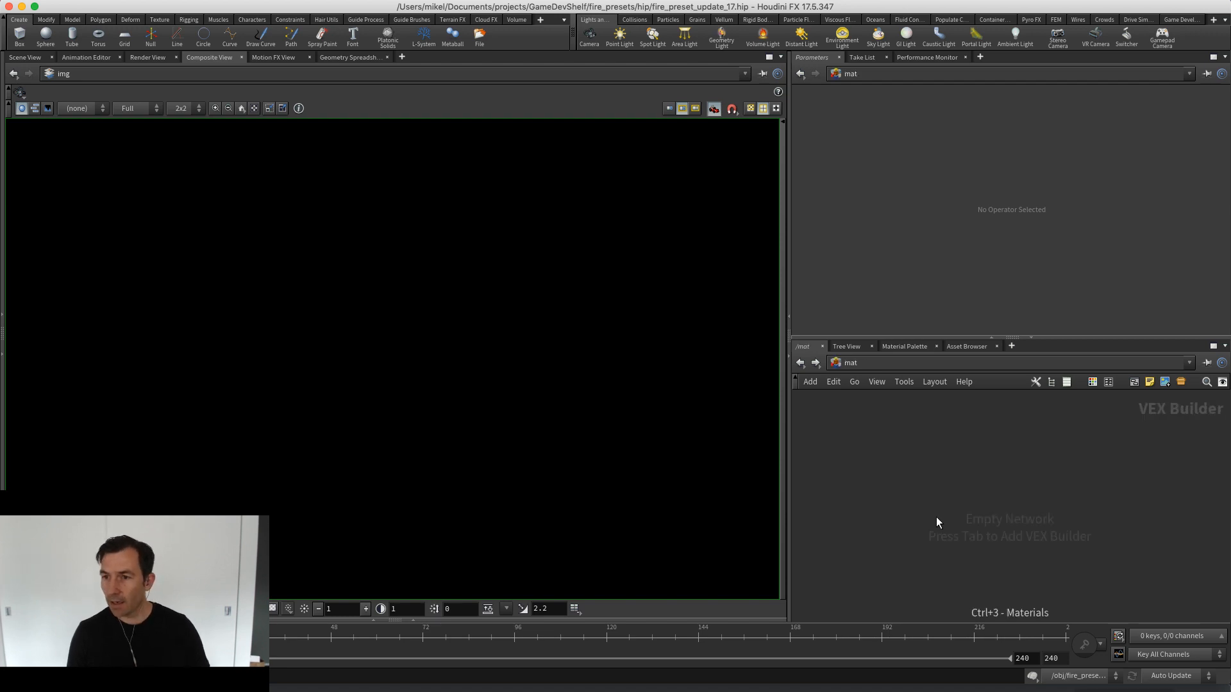
pyautogui.hotkey('ctrl', '2')
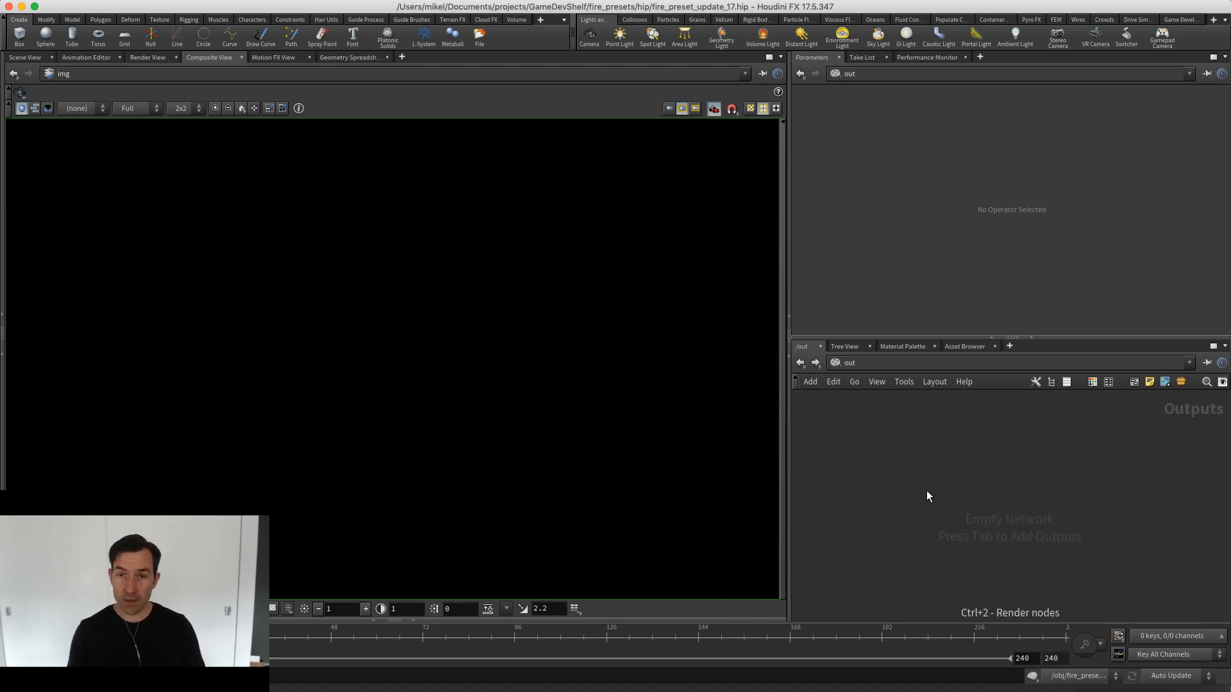
pyautogui.press('Tab')
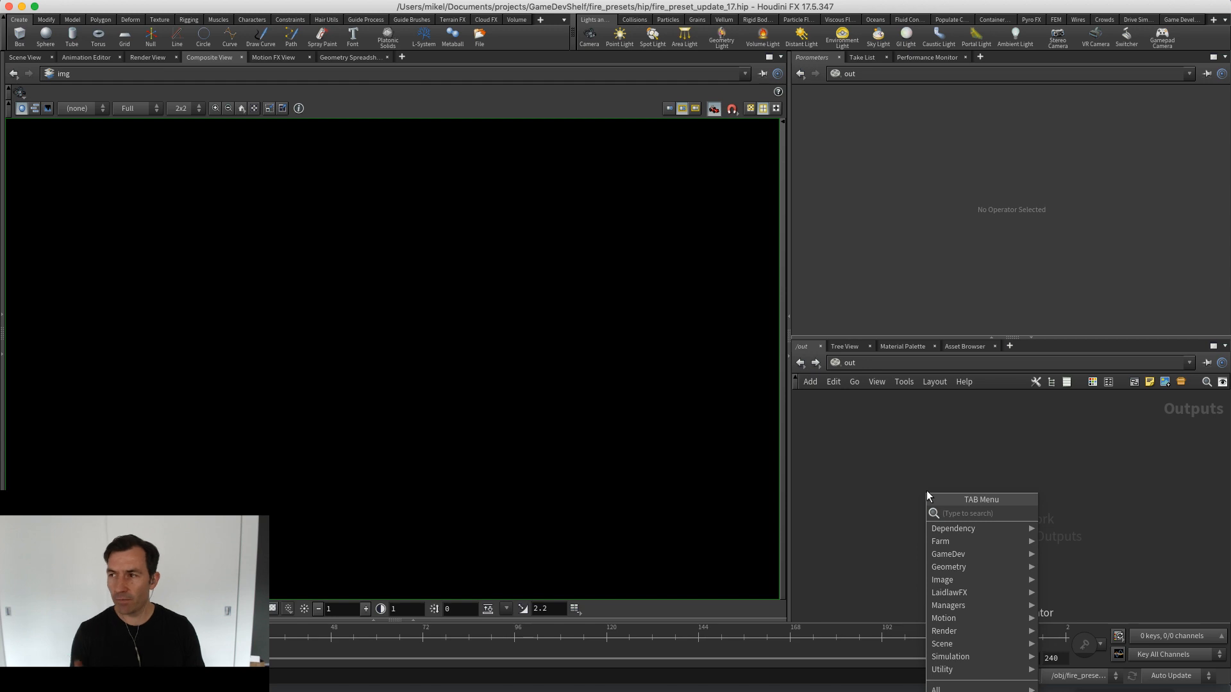
pyautogui.write('impo')
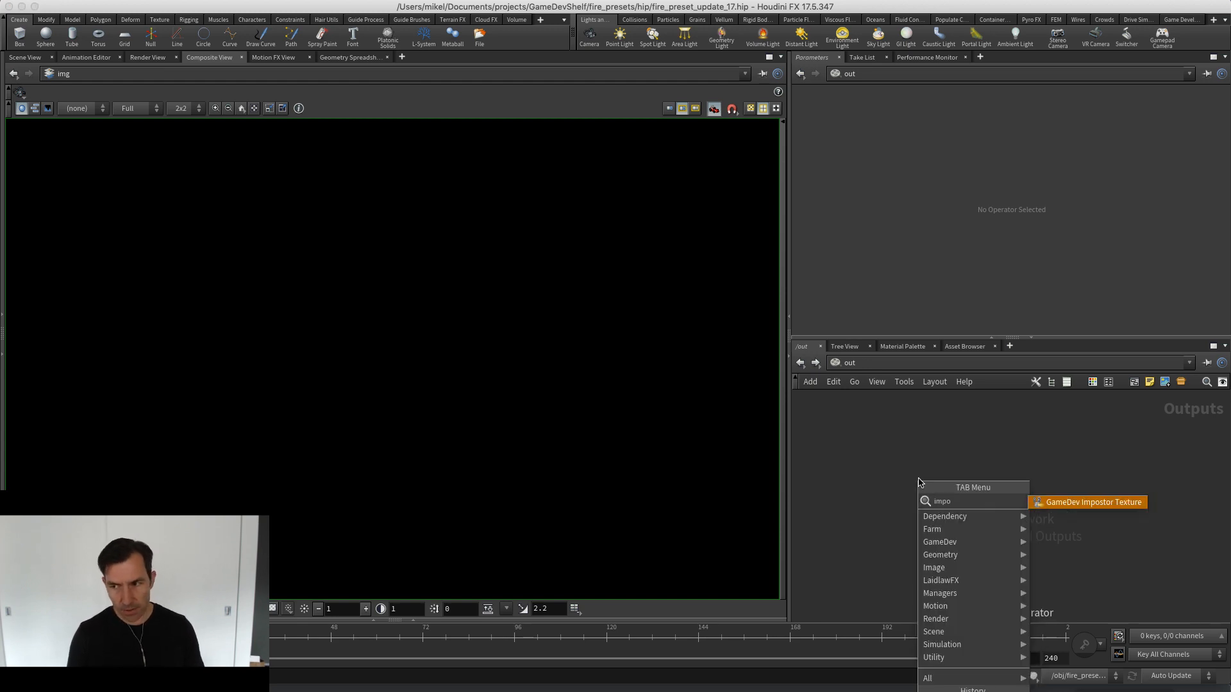
pyautogui.press('Return')
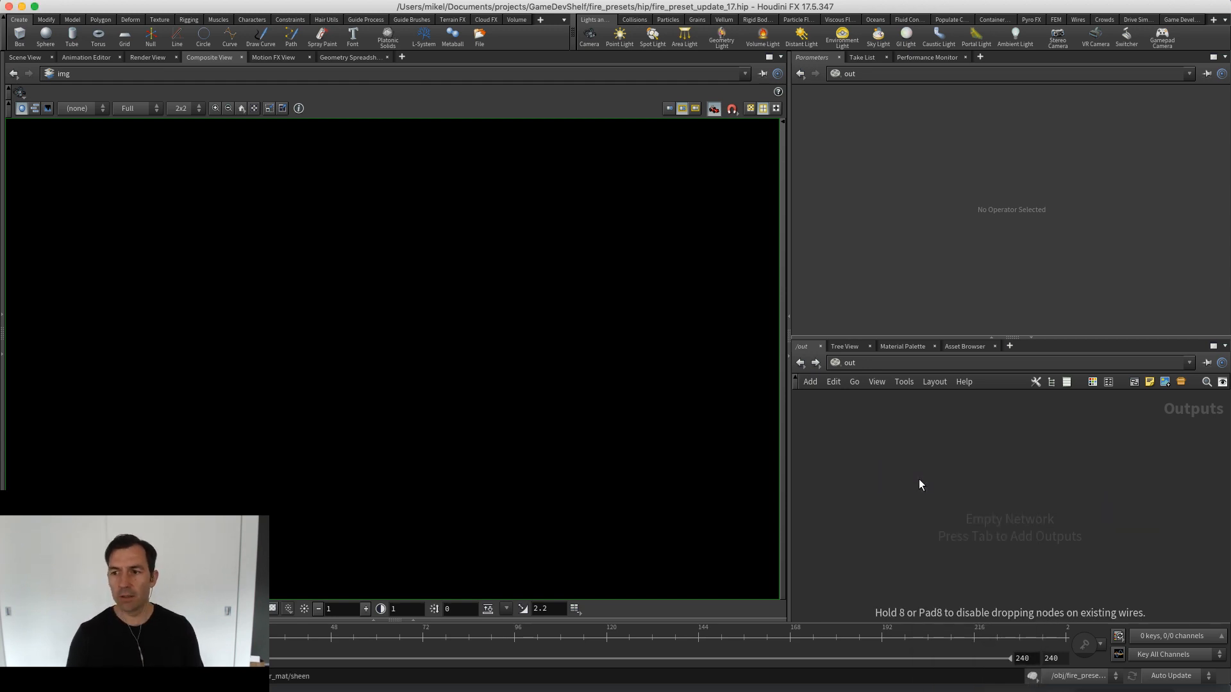
pyautogui.click(919, 484)
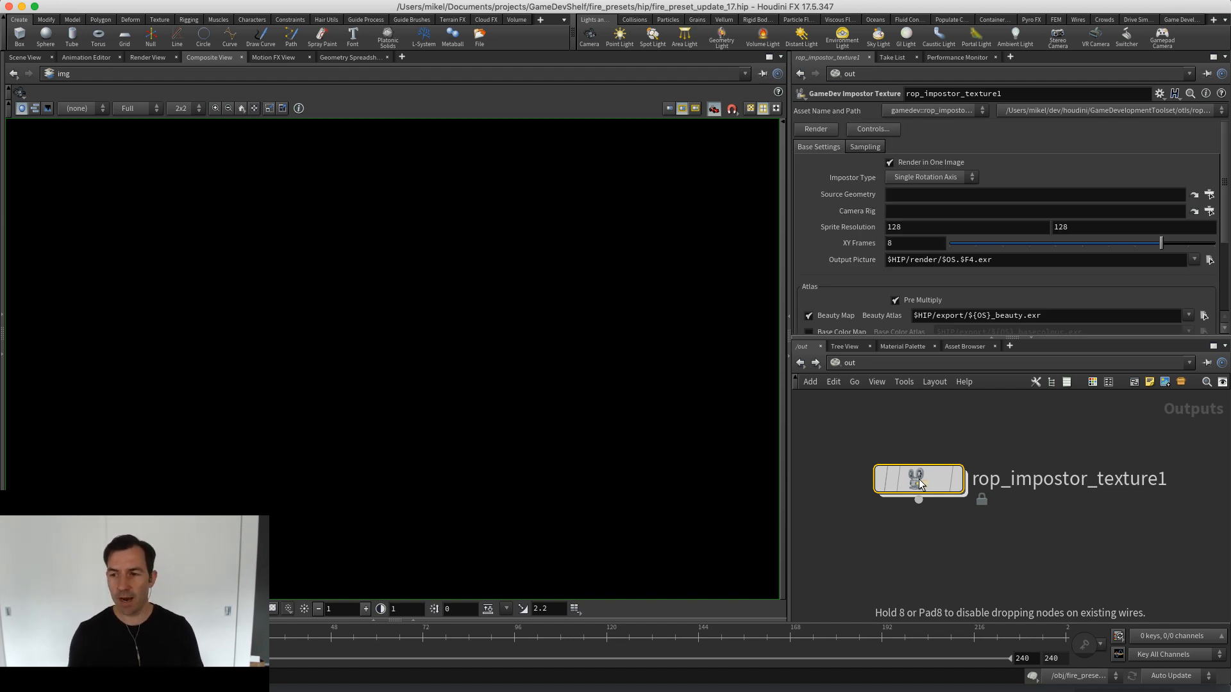
# Allow editing of the Impostor Texture node's contents
pyautogui.moveTo(858, 558); pyautogui.dragTo(892, 561, button='middle')
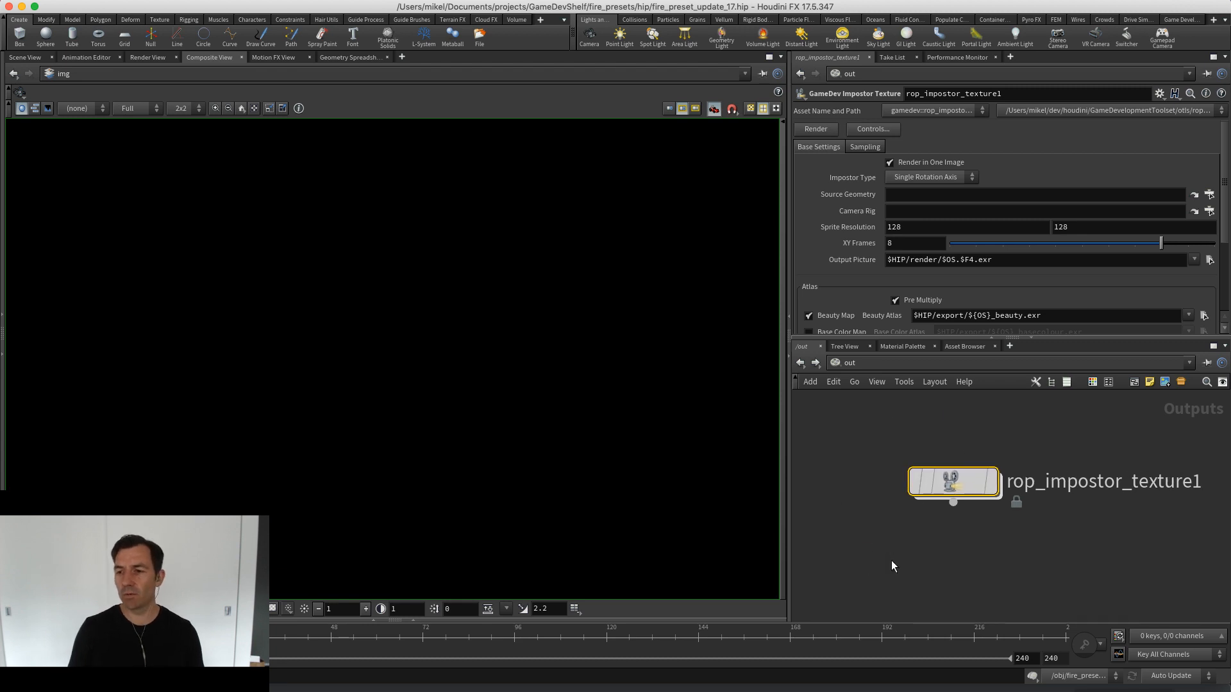
pyautogui.moveTo(952, 486)
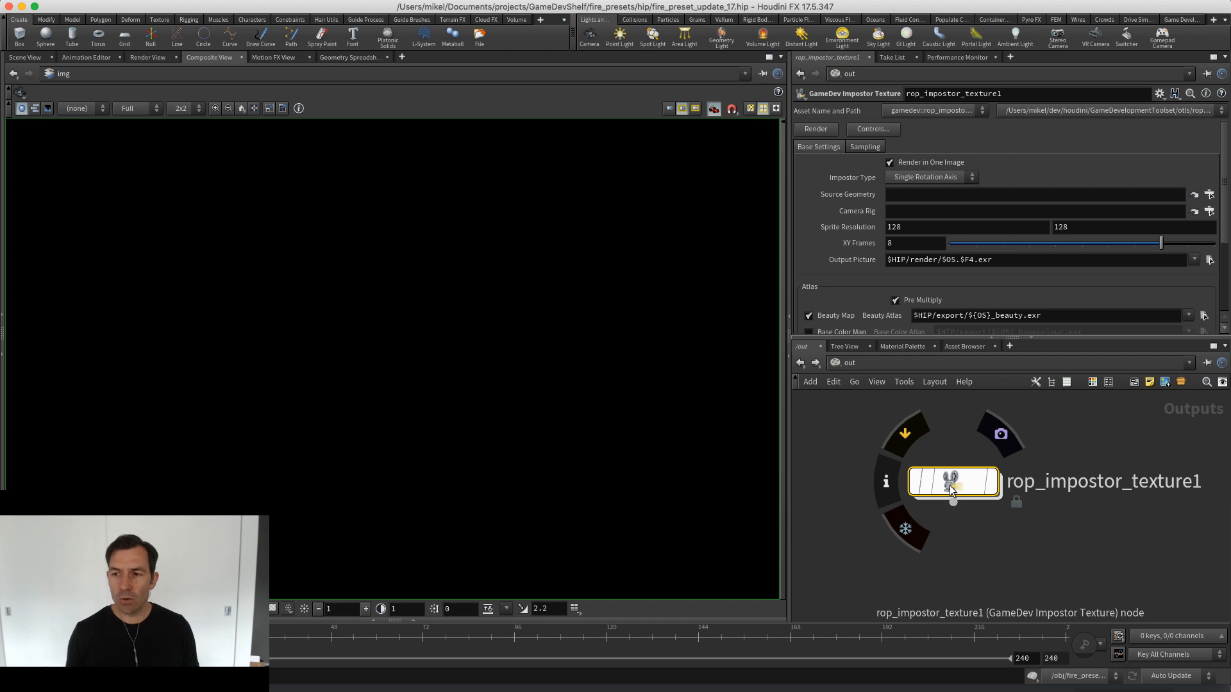
pyautogui.rightClick(948, 486)
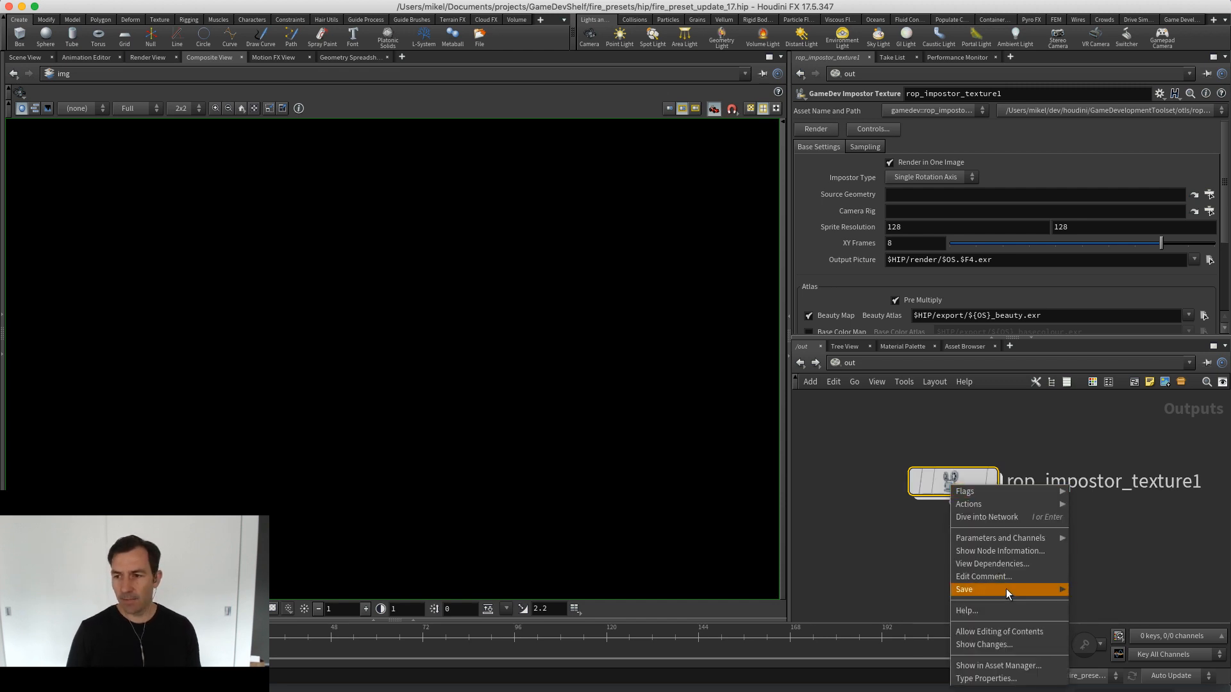
pyautogui.click(1005, 637)
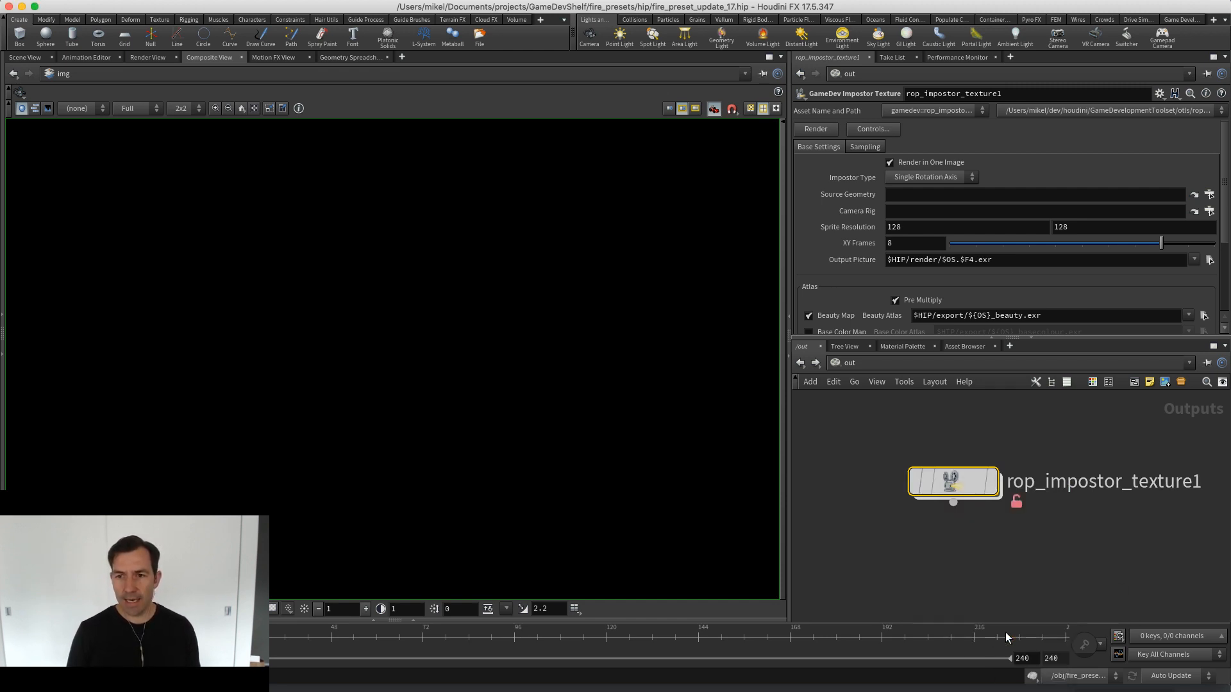
# Open the Impostor Texture asset's type properties and examine its parameter and node settings, including the Editable Nodes list
pyautogui.rightClick(950, 486)
pyautogui.click(982, 689)
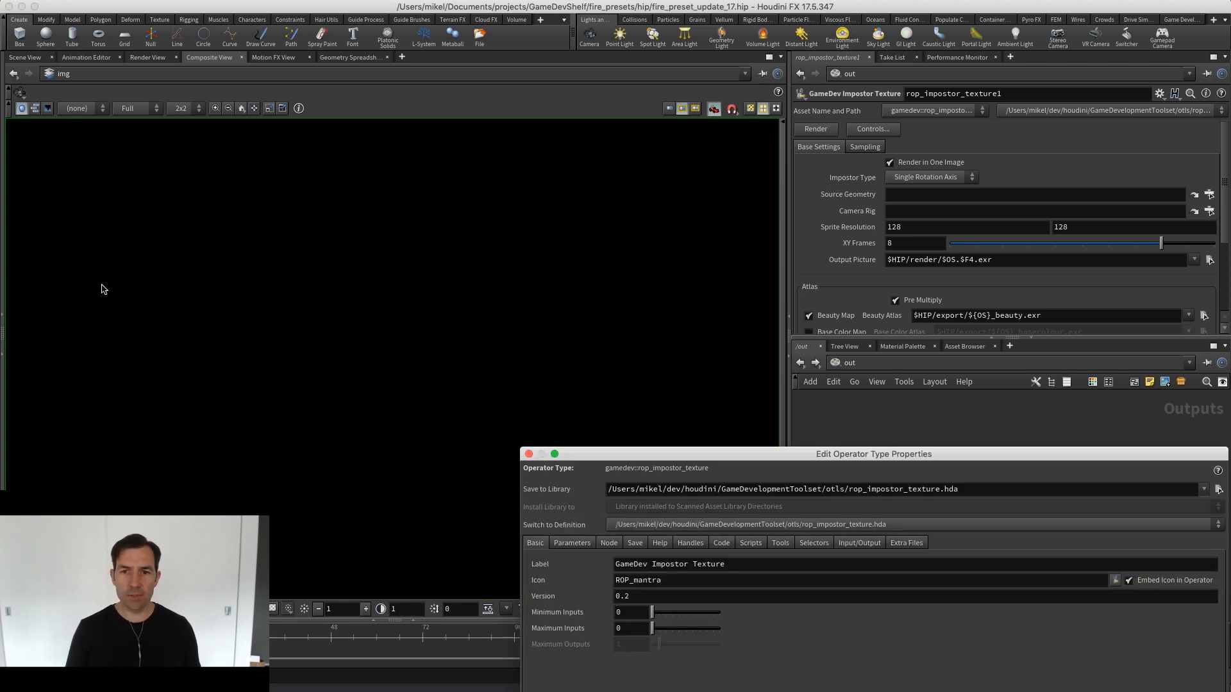
pyautogui.moveTo(686, 460); pyautogui.dragTo(286, 168)
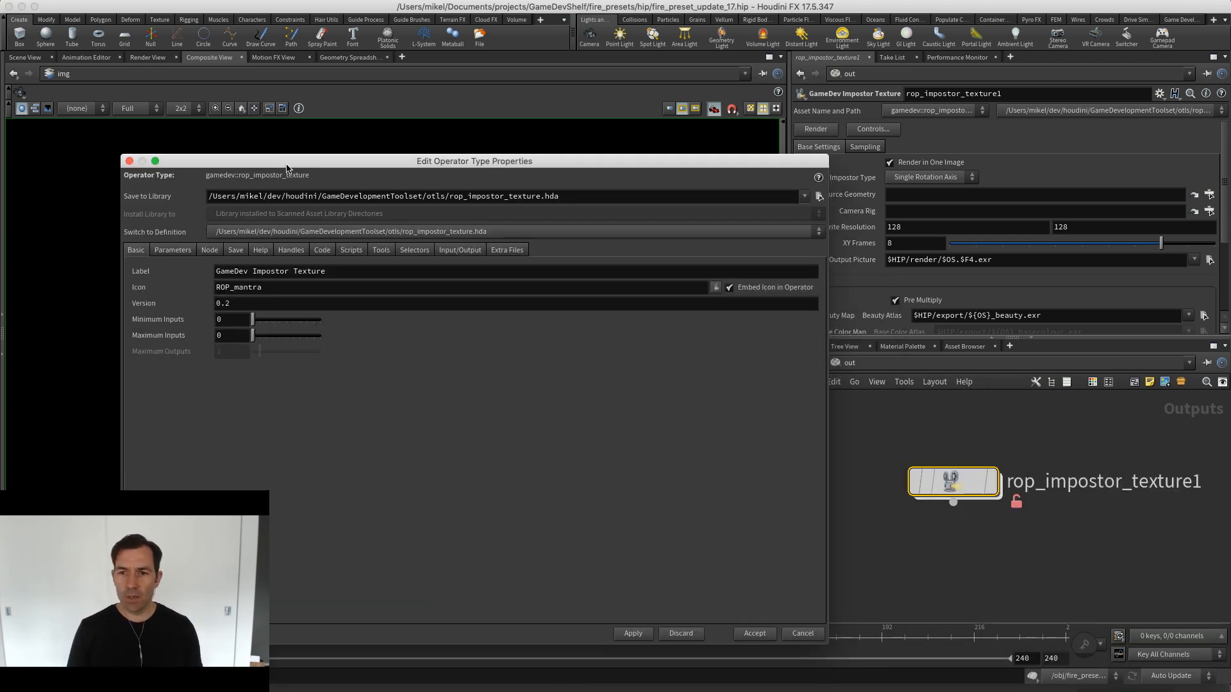
pyautogui.click(172, 249)
pyautogui.click(207, 250)
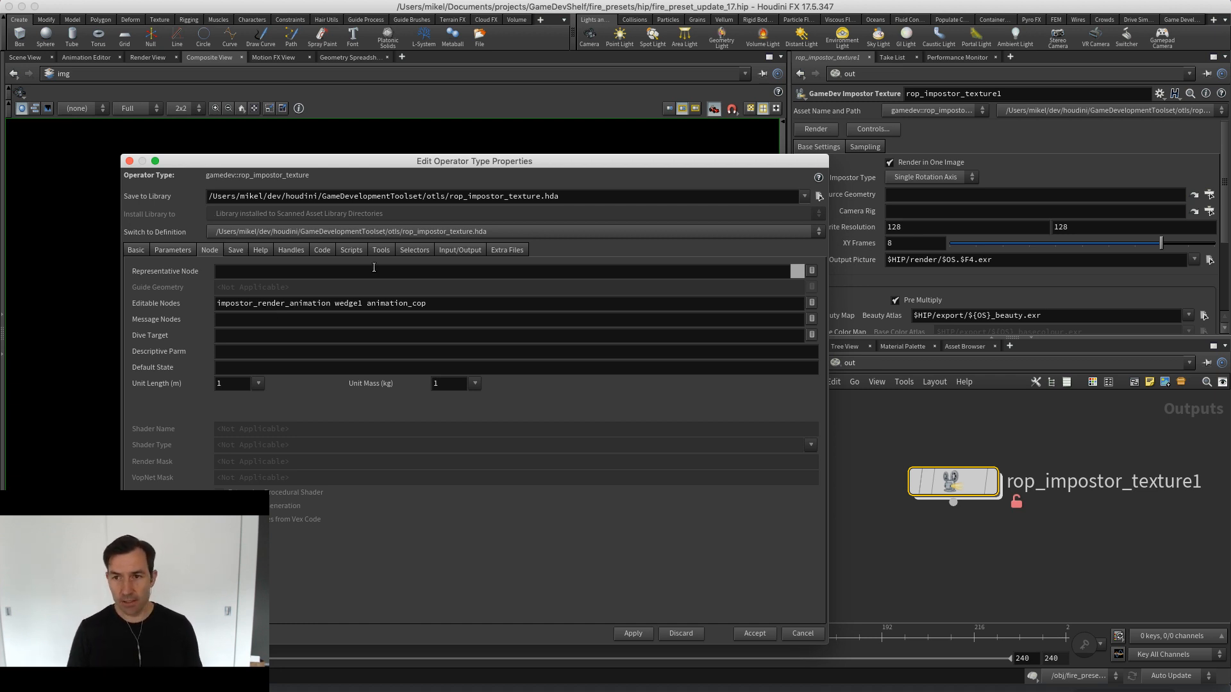
pyautogui.moveTo(525, 161); pyautogui.dragTo(57, 187)
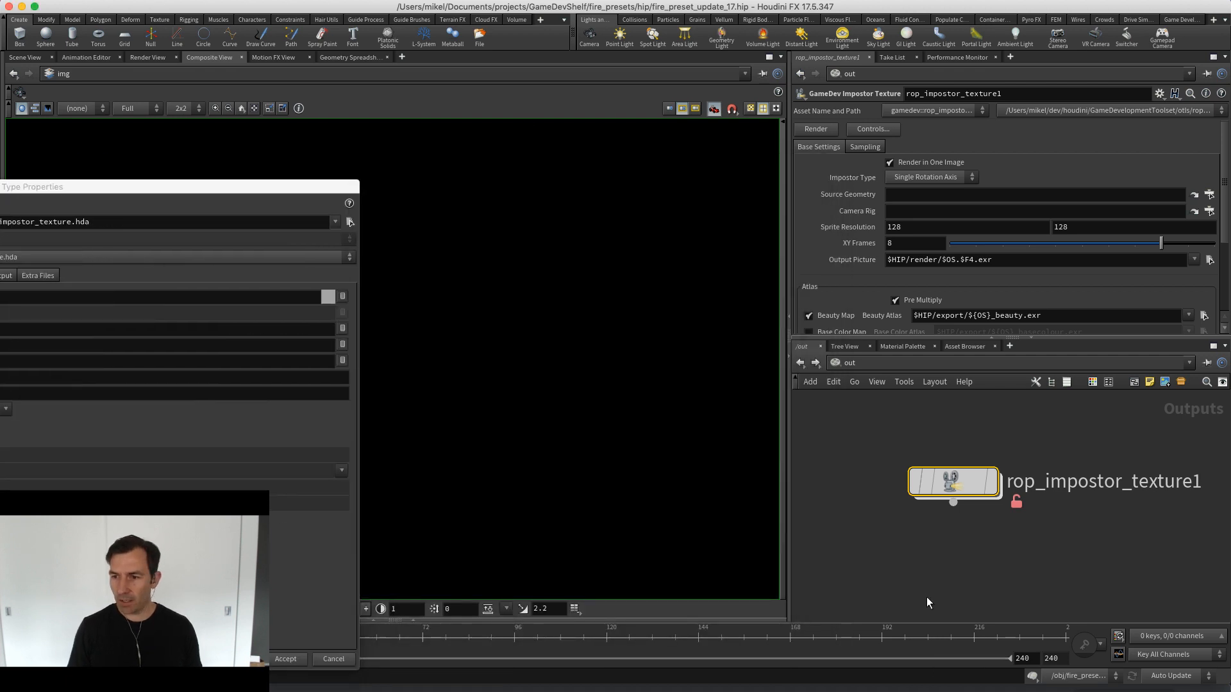
# Add a second GameDev Impostor Texture node below the first one in the output network
pyautogui.click(913, 571)
pyautogui.press('Tab')
pyautogui.write('ropim')
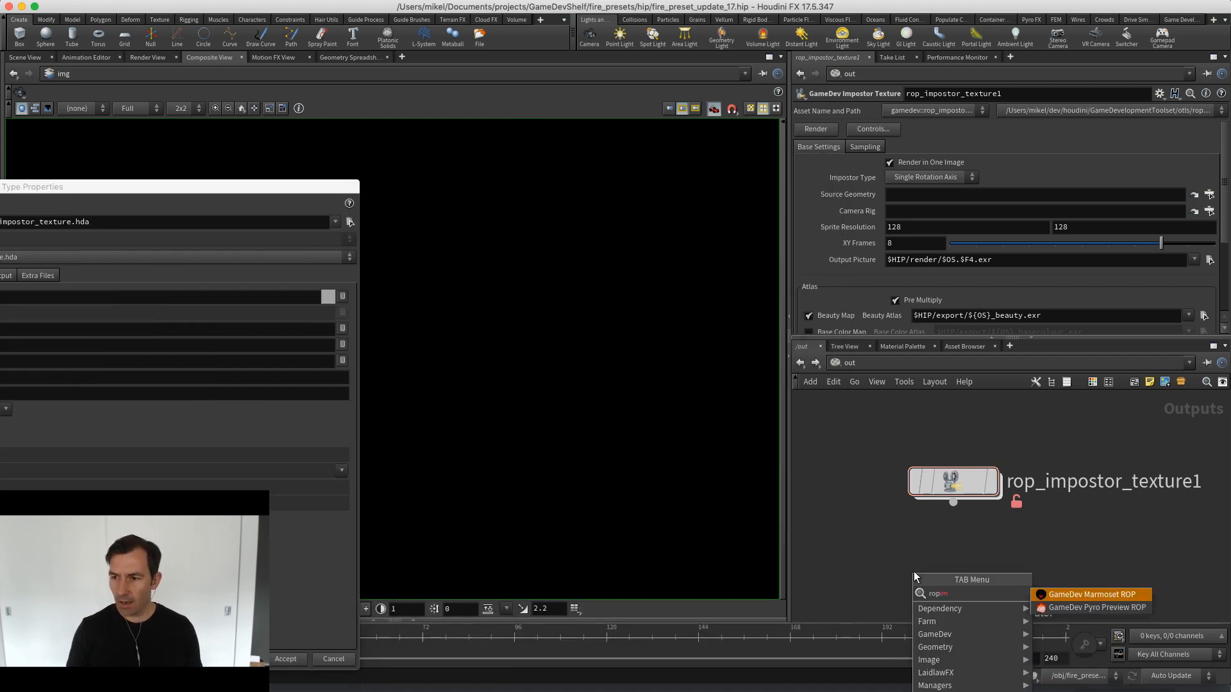
pyautogui.press('super+a')
pyautogui.press('BackSpace')
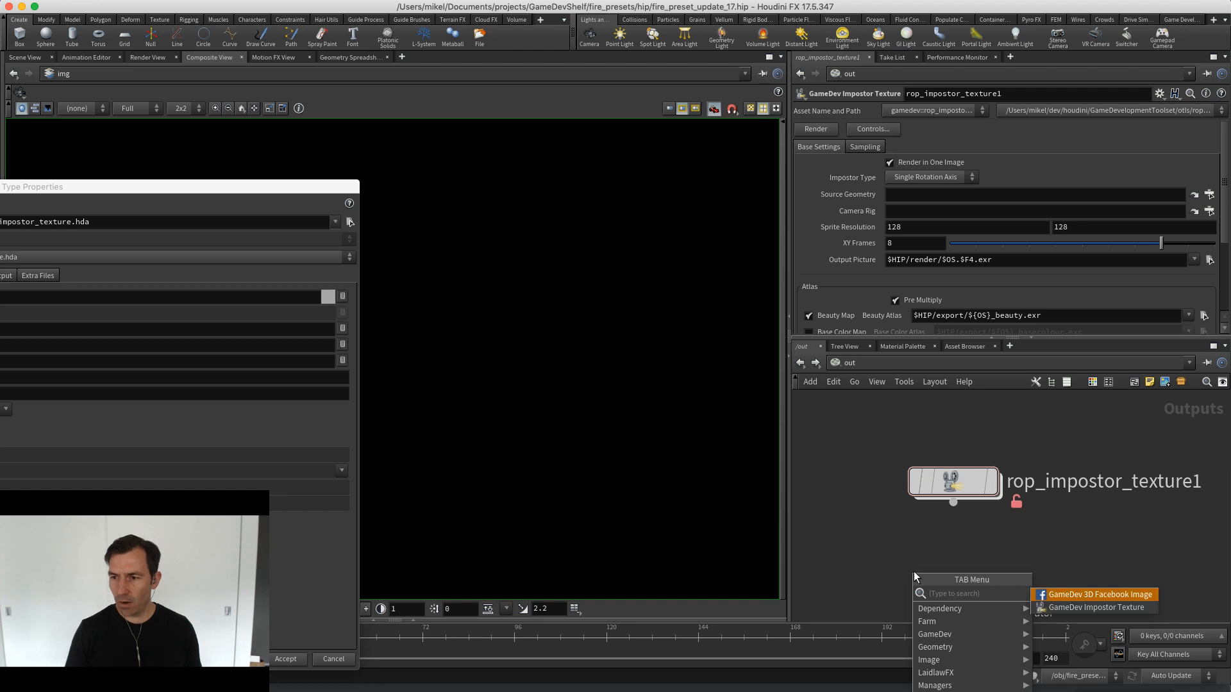
pyautogui.press('Return')
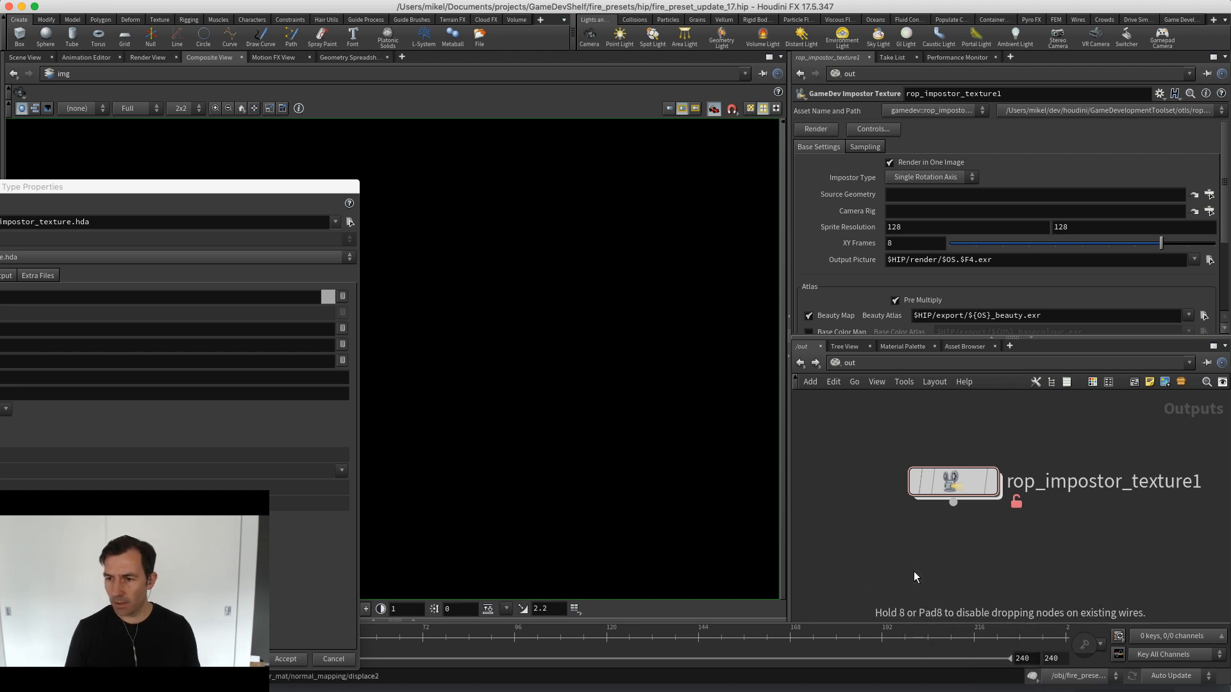
pyautogui.click(914, 577)
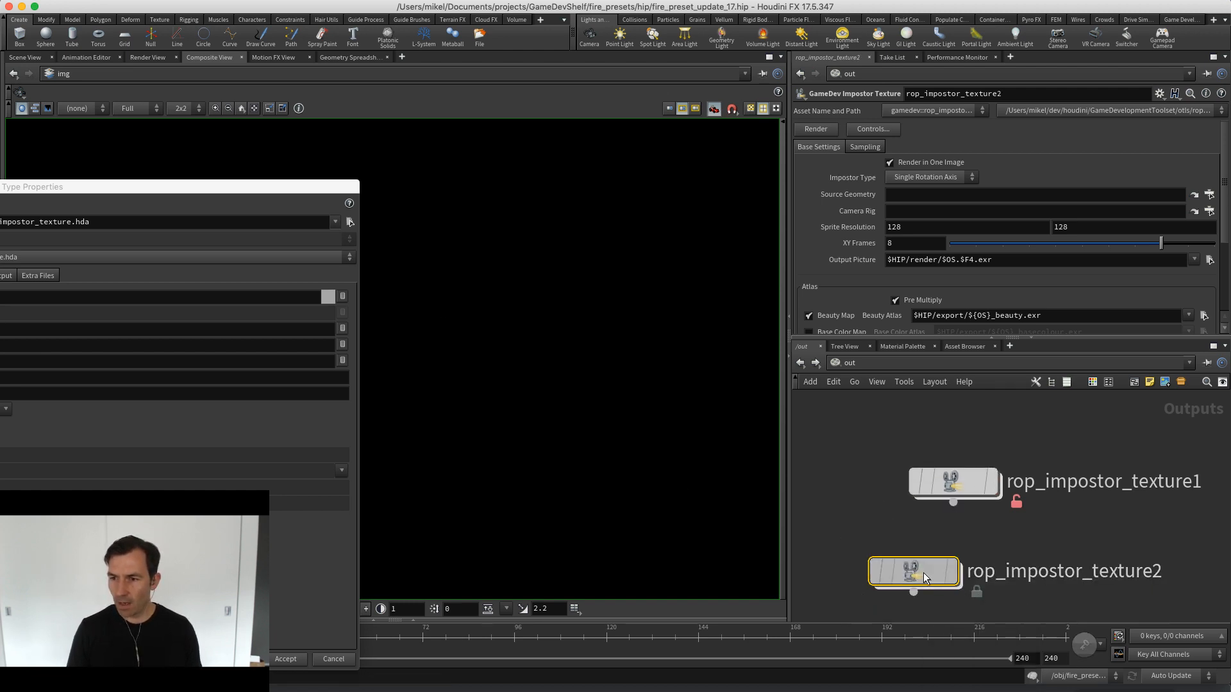
pyautogui.moveTo(923, 572); pyautogui.dragTo(991, 575)
# Go inside the second Impostor Texture node and compare its animation_cop network with the asset's Editable Nodes list
pyautogui.press('h')
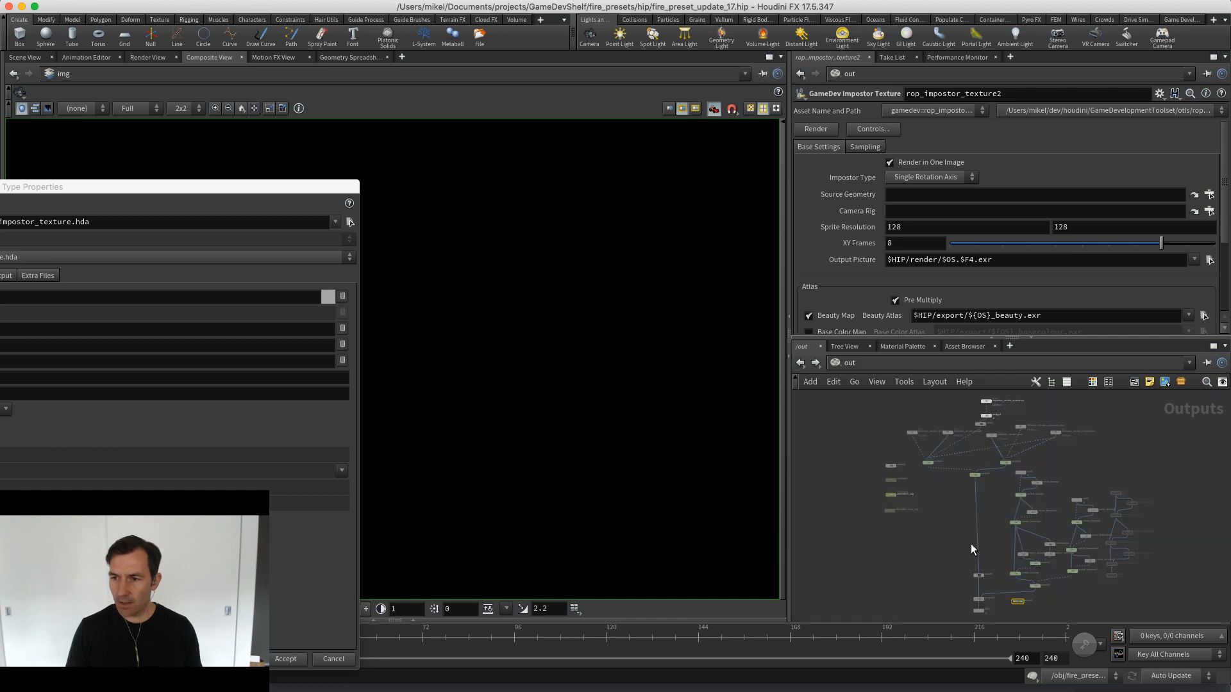
pyautogui.press('i')
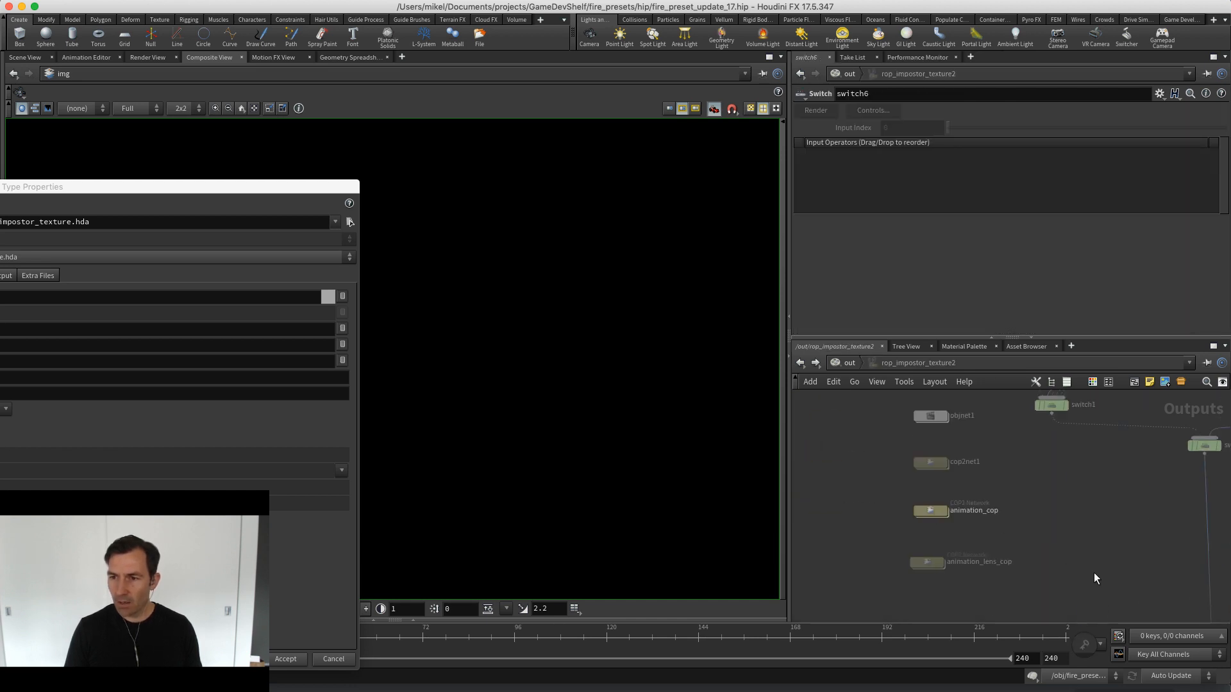
pyautogui.scroll(5, 914, 489)
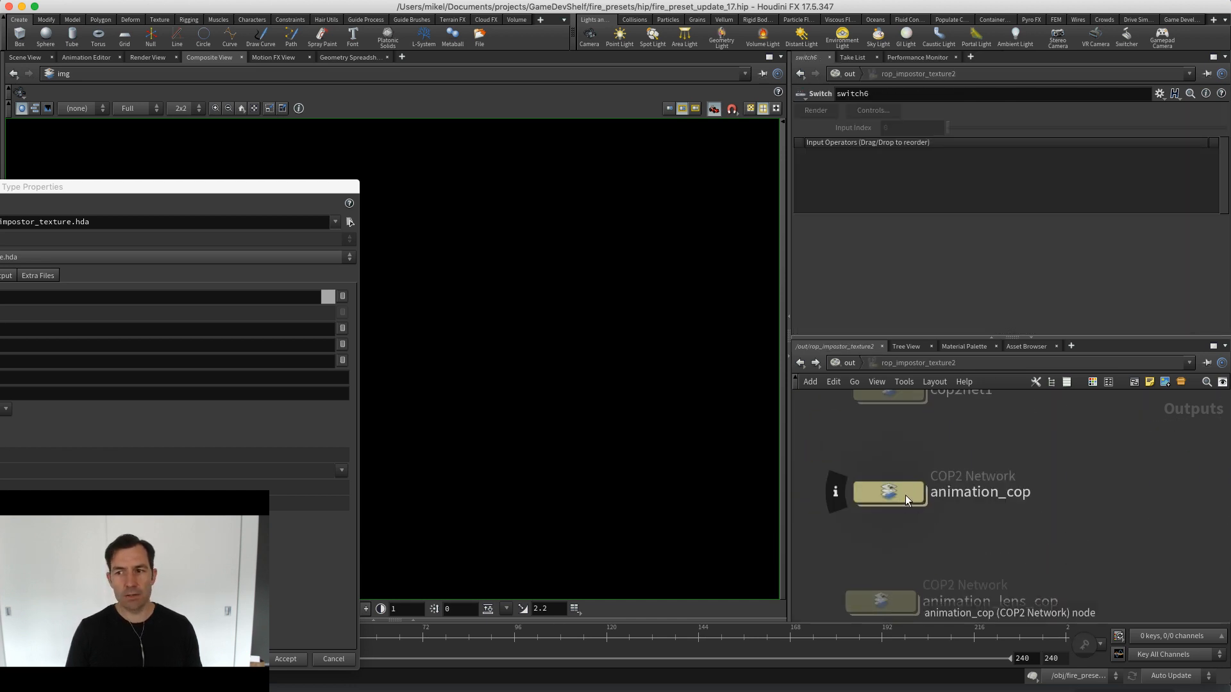
pyautogui.moveTo(929, 553); pyautogui.dragTo(995, 605, button='middle')
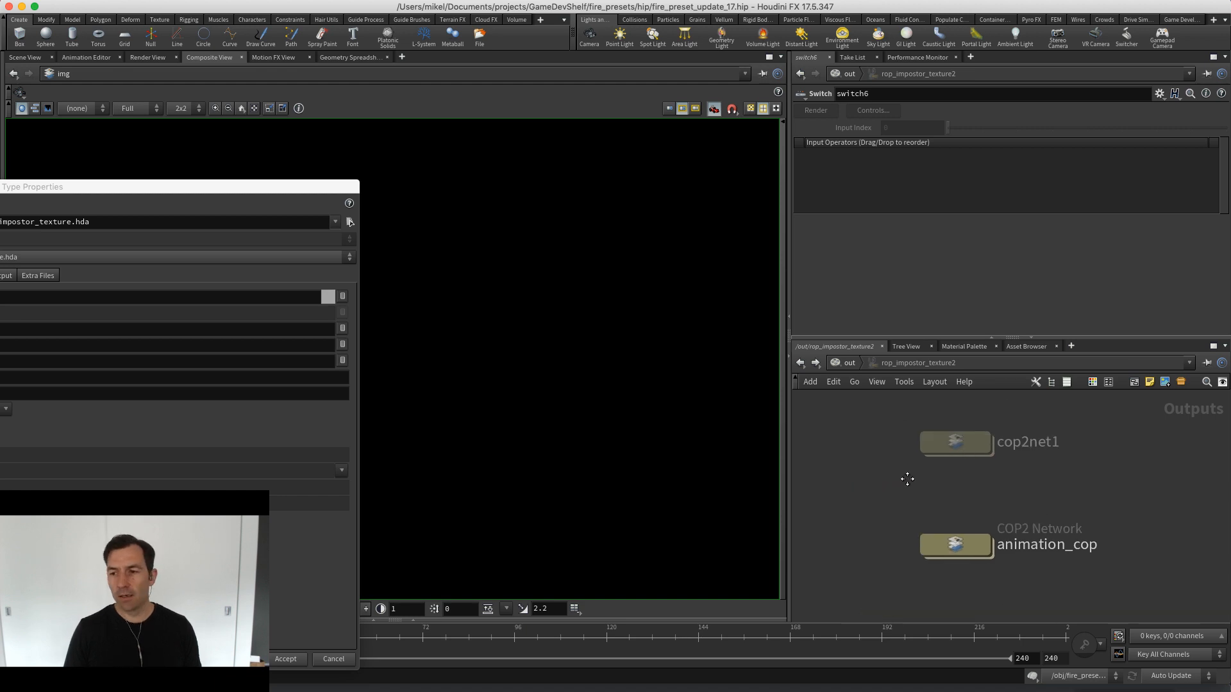
pyautogui.moveTo(907, 479); pyautogui.dragTo(913, 452, button='middle')
pyautogui.moveTo(25, 191); pyautogui.dragTo(283, 176)
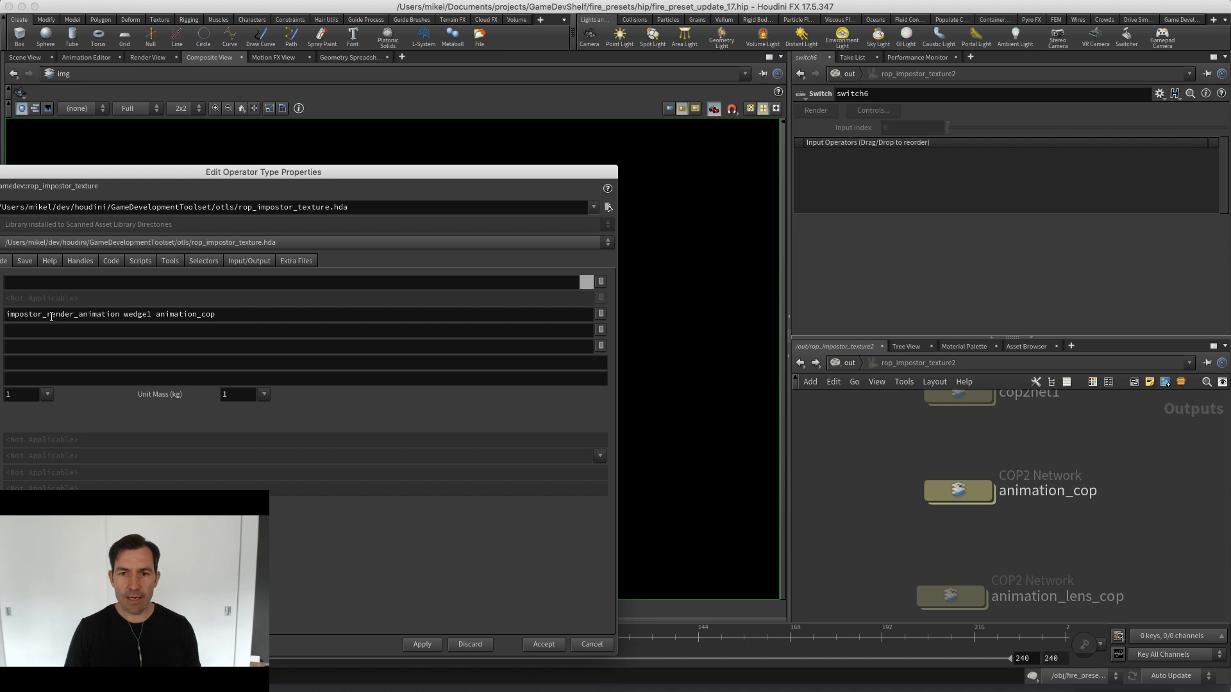
pyautogui.moveTo(318, 176); pyautogui.dragTo(0, 180)
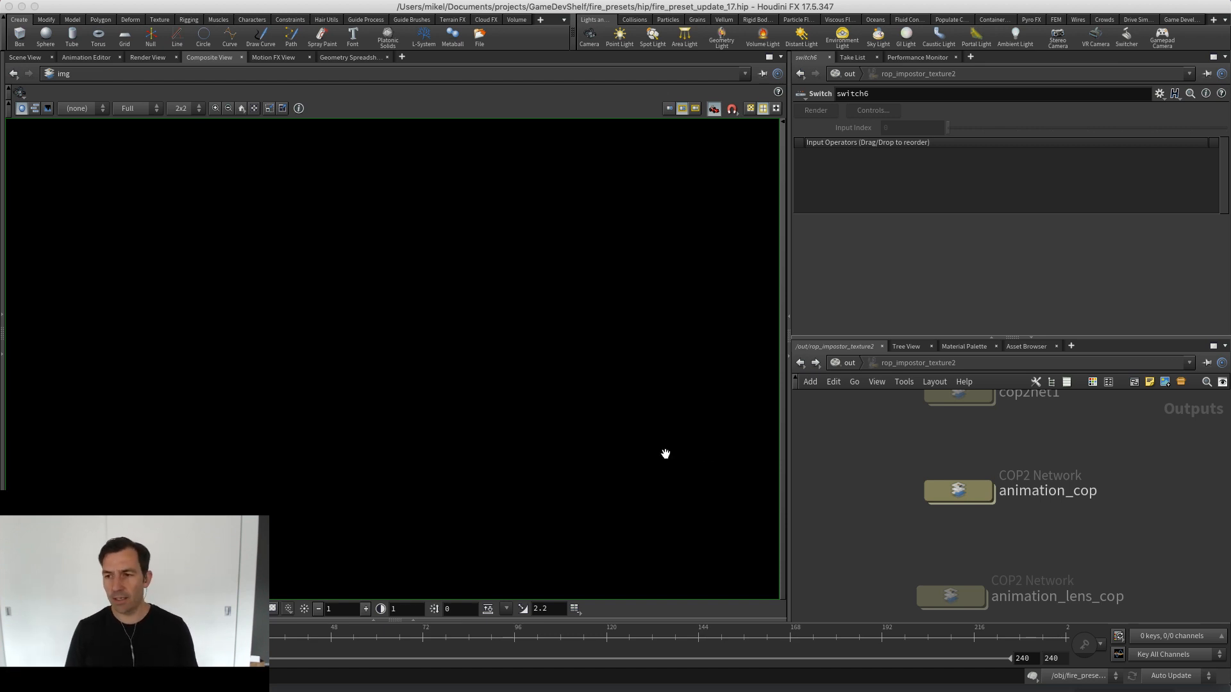
# Look inside the animation_cop network and return to the Impostor Texture node's contents
pyautogui.click(865, 534)
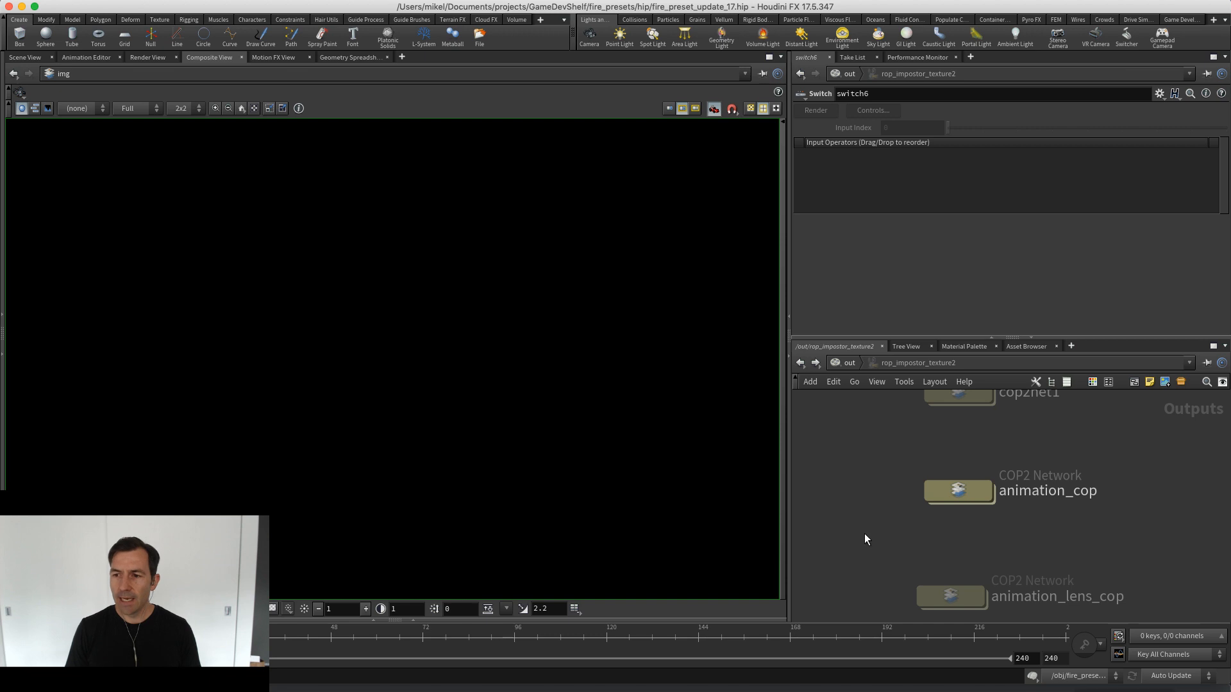
pyautogui.doubleClick(957, 491)
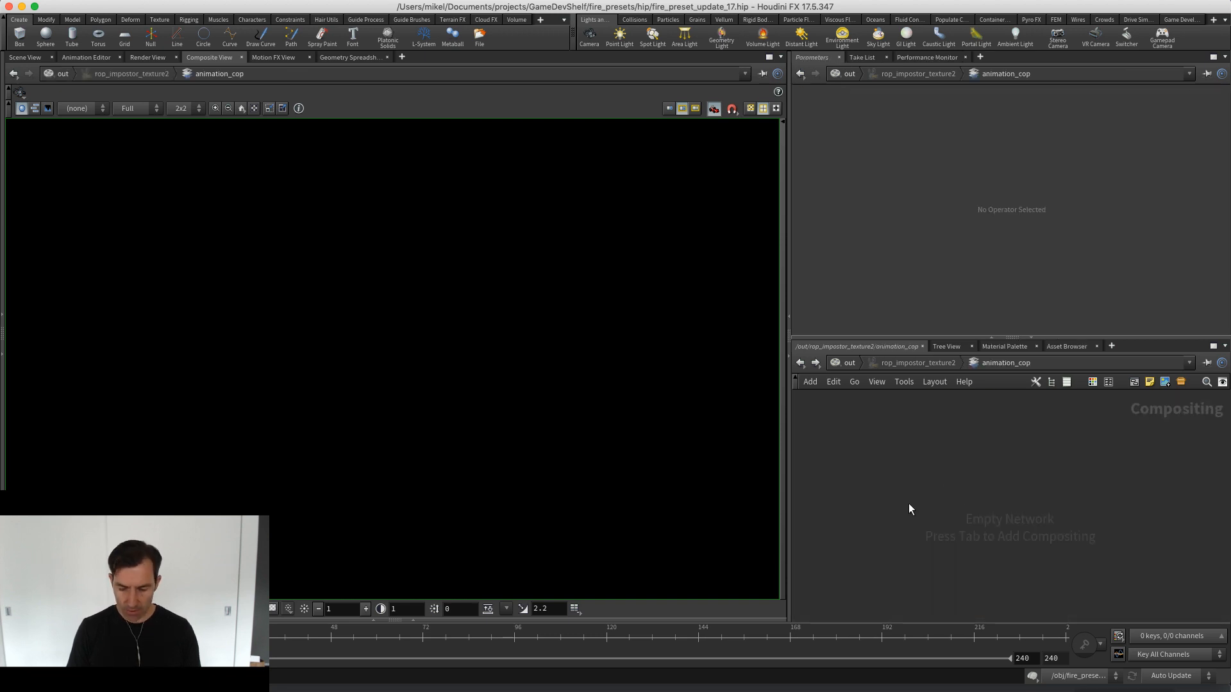
pyautogui.press('u')
pyautogui.doubleClick(928, 490)
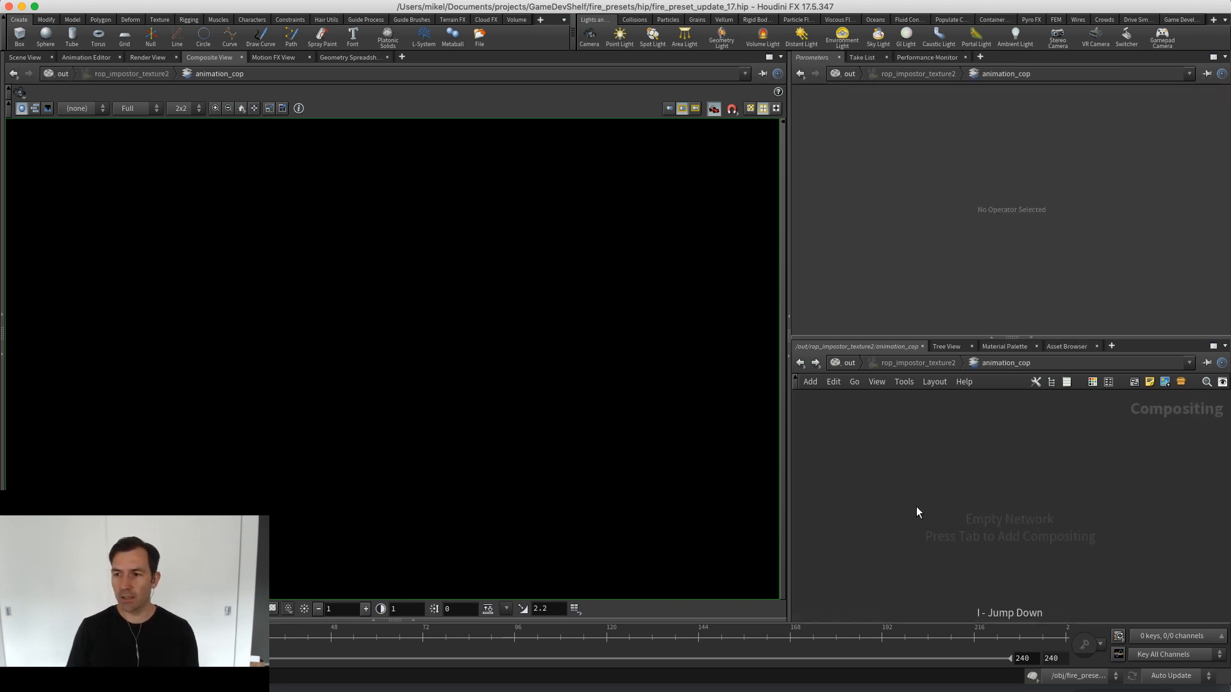
pyautogui.press('u')
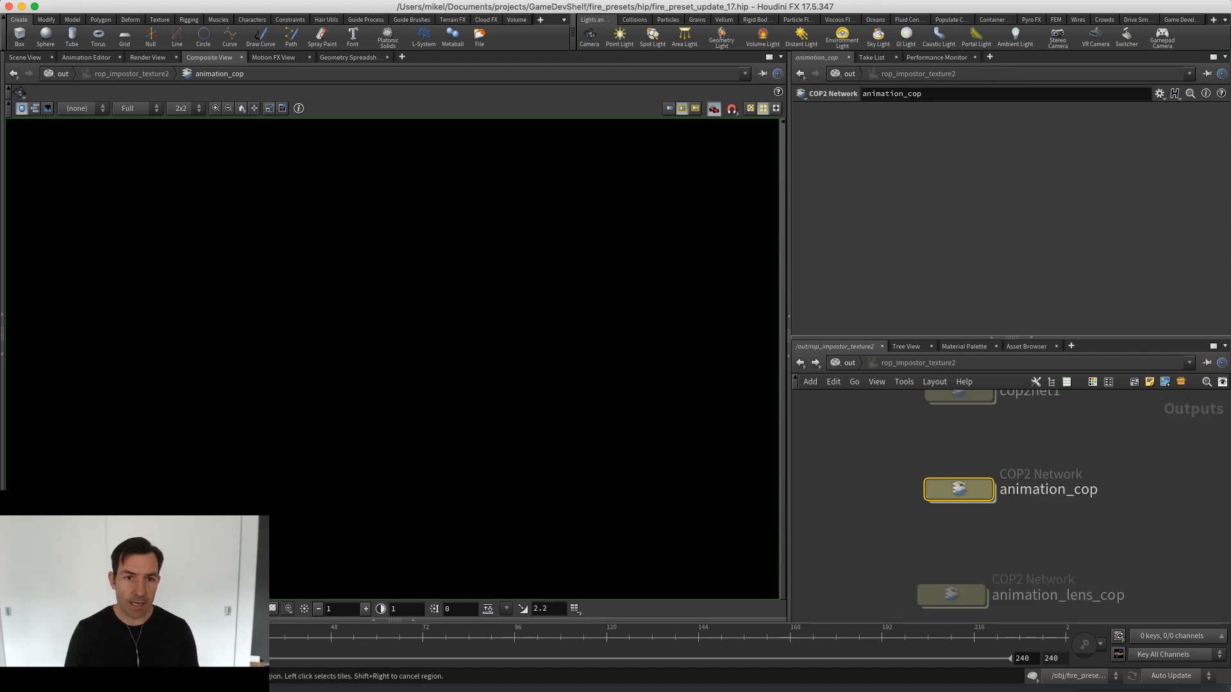
# Examine the createAnimationCOPNetwork function in the PythonModule script of the Impostor Texture asset's type properties
pyautogui.moveTo(0, 147); pyautogui.dragTo(581, 136)
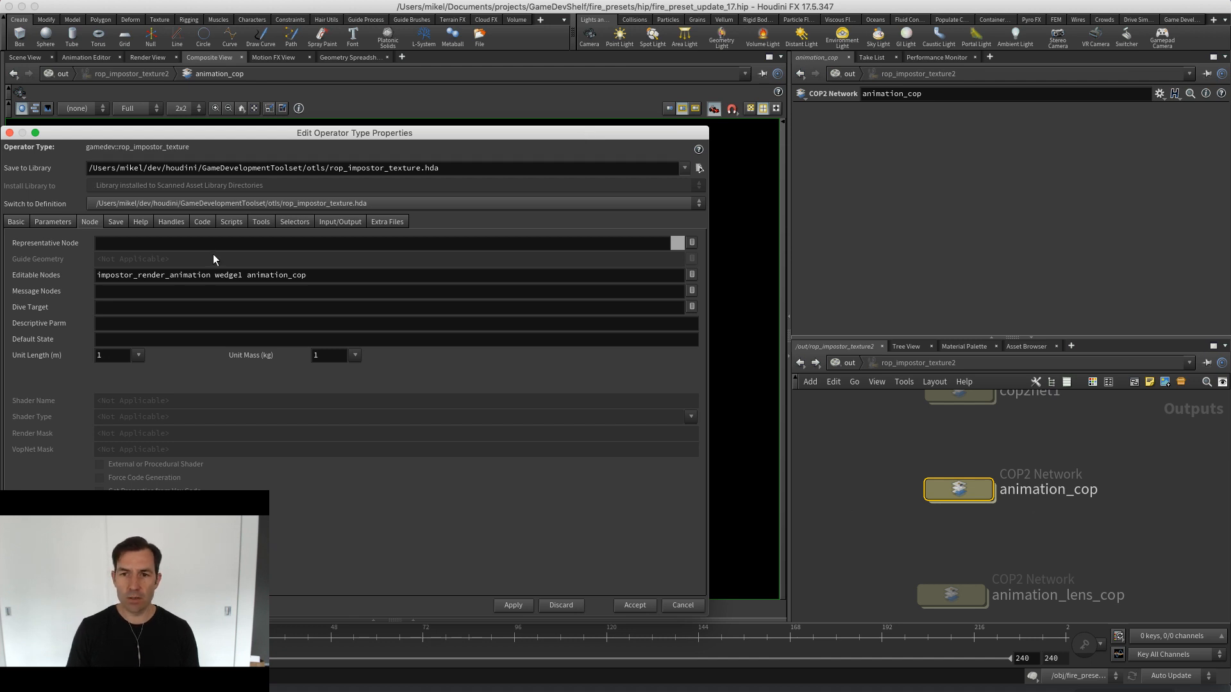
pyautogui.click(235, 223)
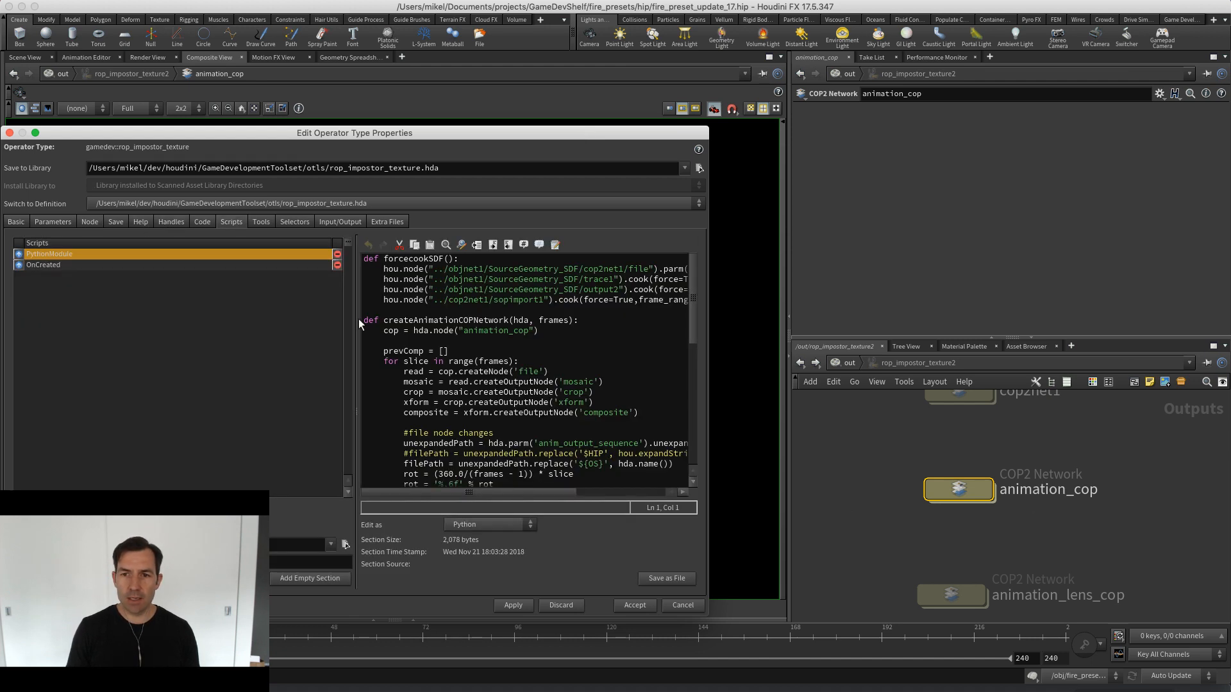
pyautogui.click(475, 125)
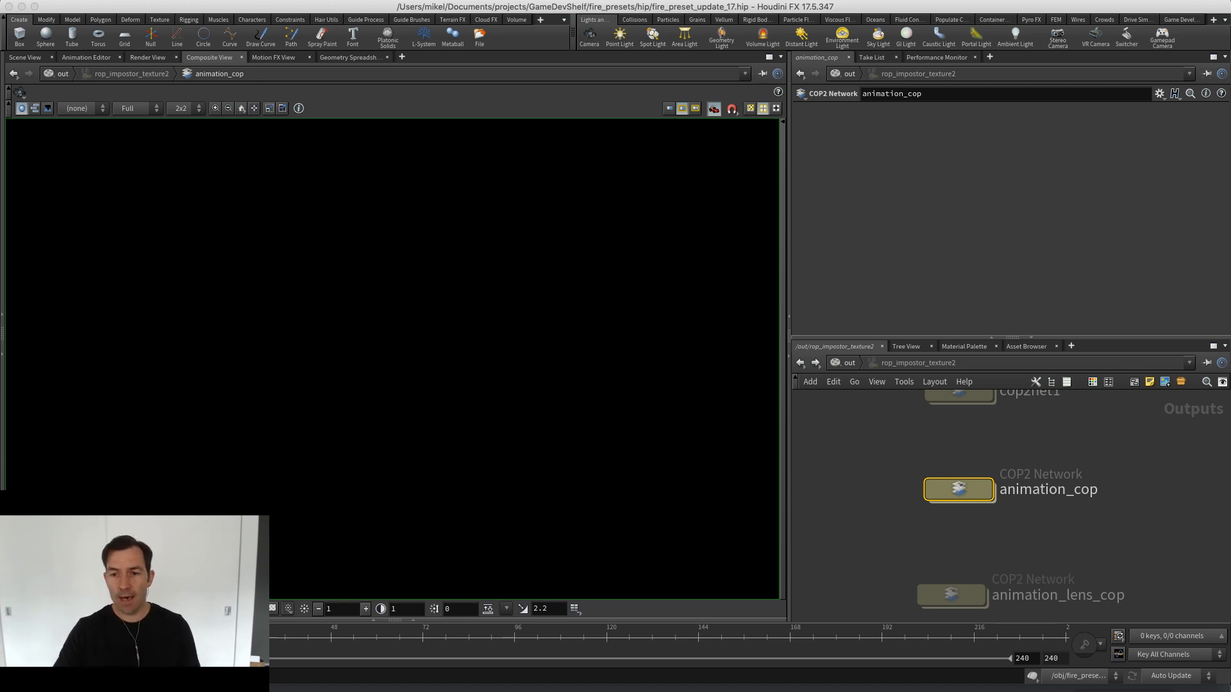
# Check the contents of animation_cop again and return to the render output network
pyautogui.doubleClick(967, 491)
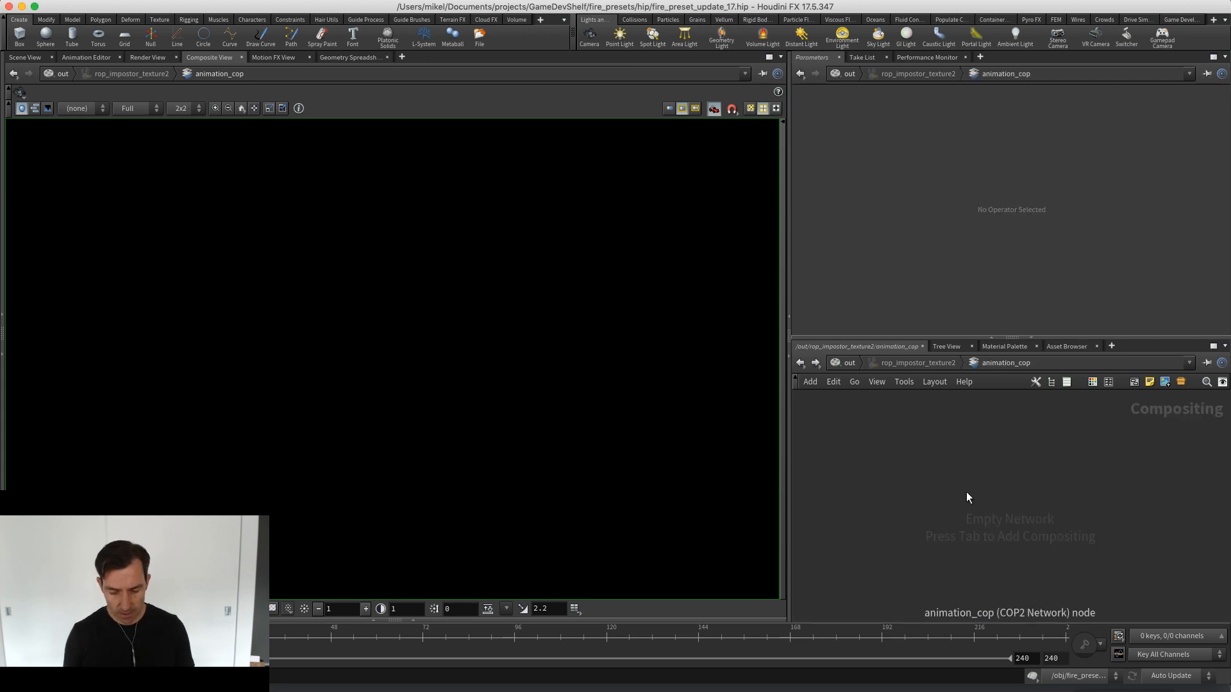
pyautogui.hotkey('ctrl', '1')
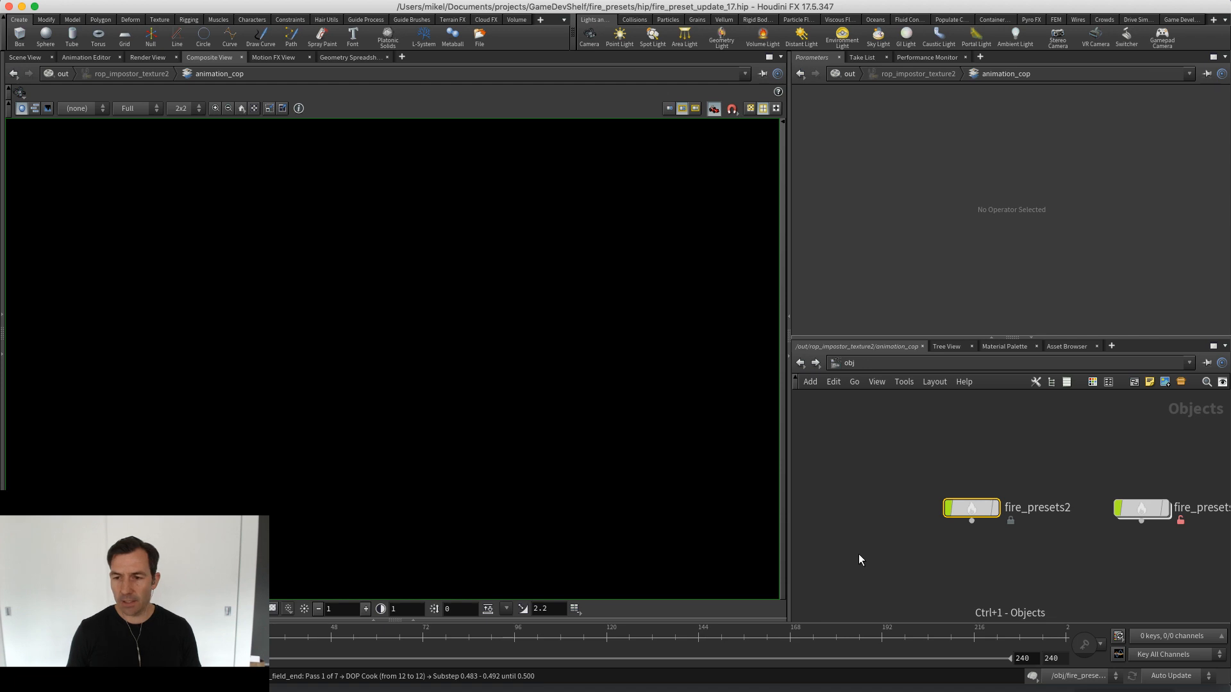
pyautogui.hotkey('ctrl', '4')
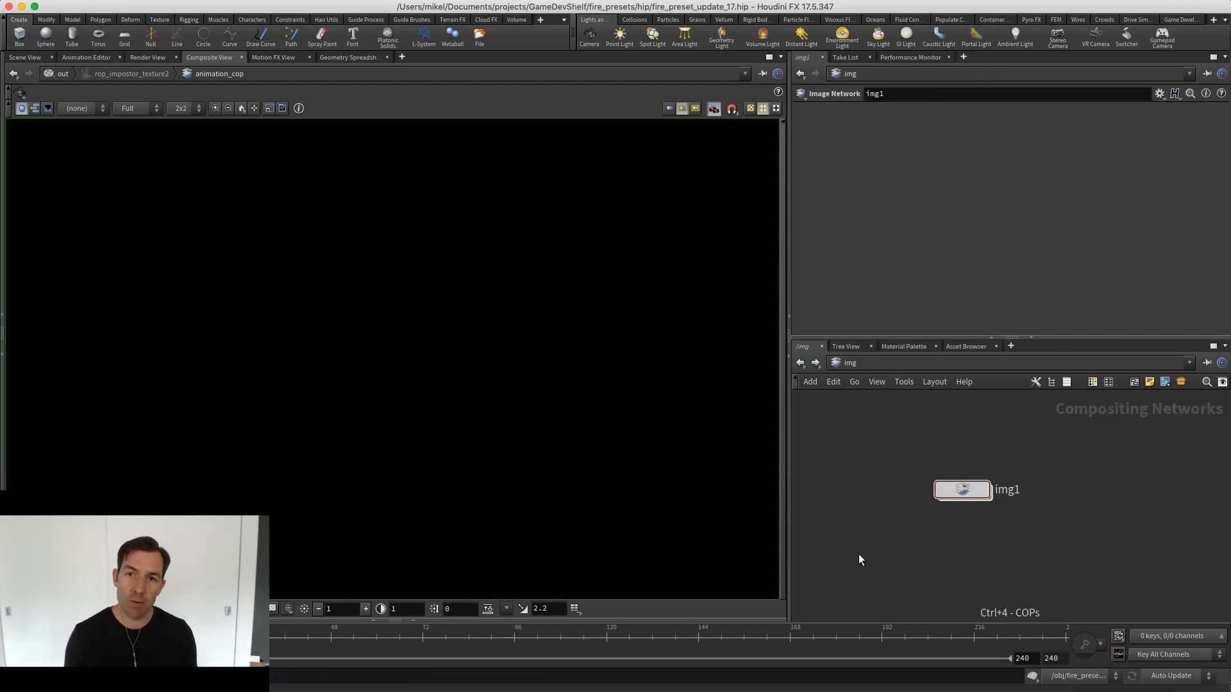
pyautogui.hotkey('ctrl', '5')
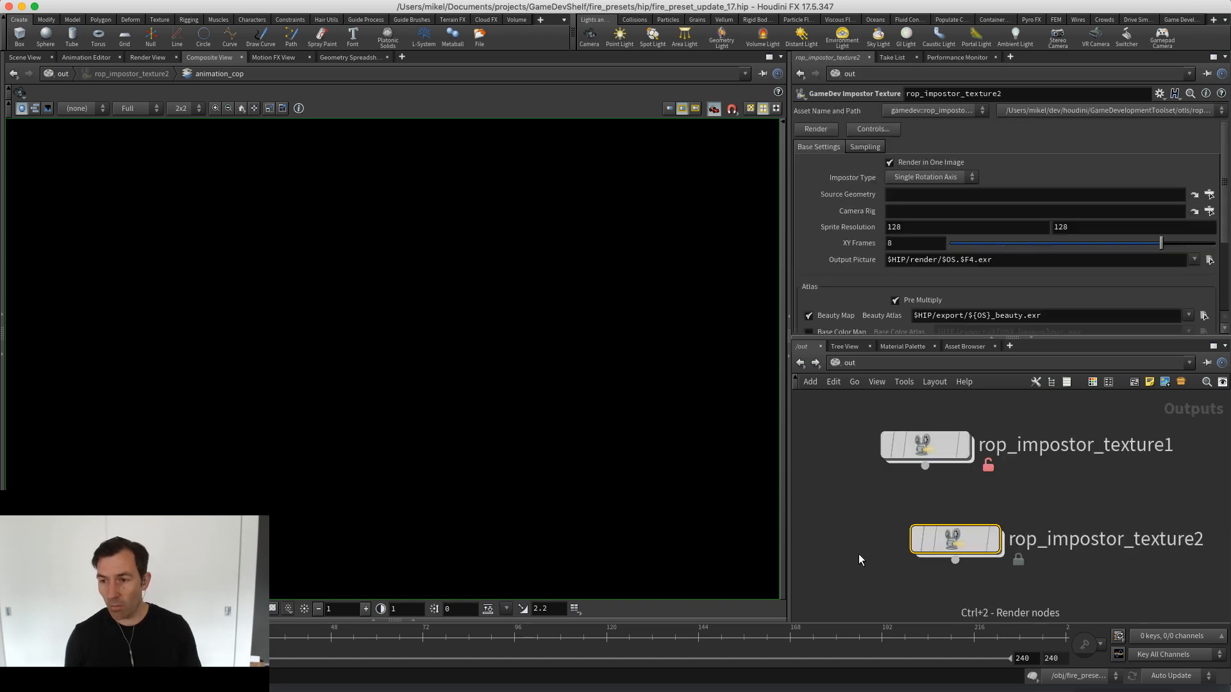
# Add a GameDev Games Baker node below the two Impostor Texture nodes
pyautogui.moveTo(865, 535); pyautogui.dragTo(885, 548, button='middle')
pyautogui.scroll(-2, 857, 537)
pyautogui.moveTo(874, 590); pyautogui.dragTo(885, 527, button='middle')
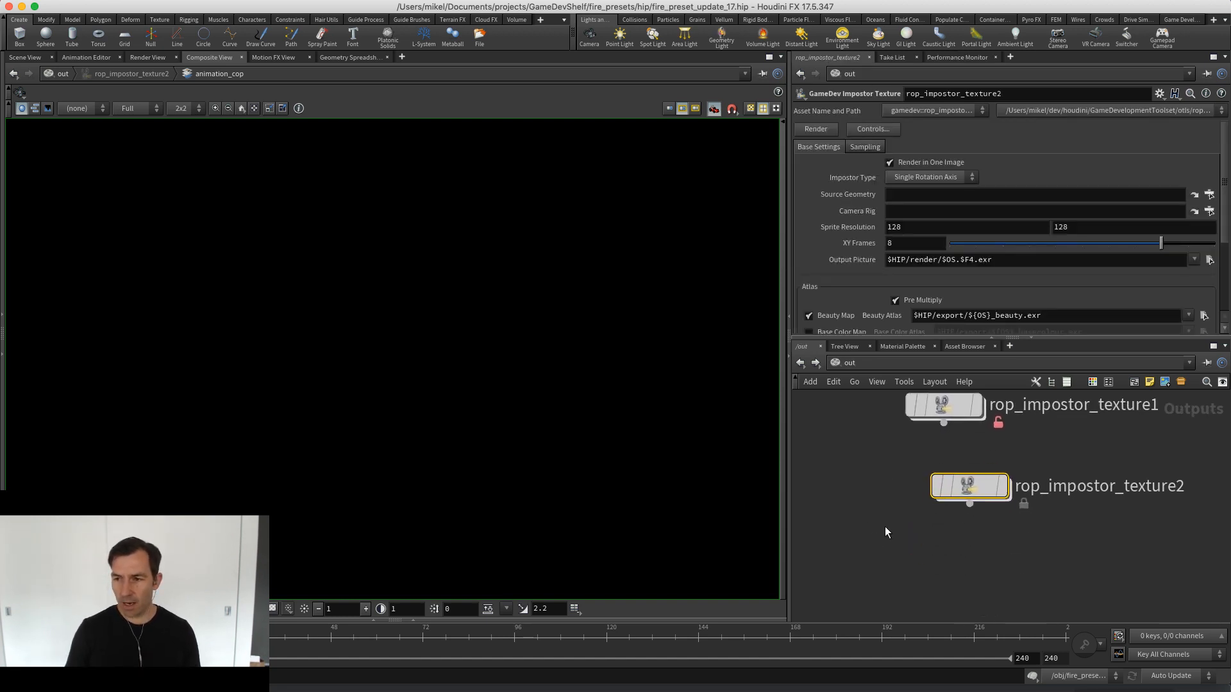
pyautogui.click(918, 550)
pyautogui.press('Tab')
pyautogui.write('baker')
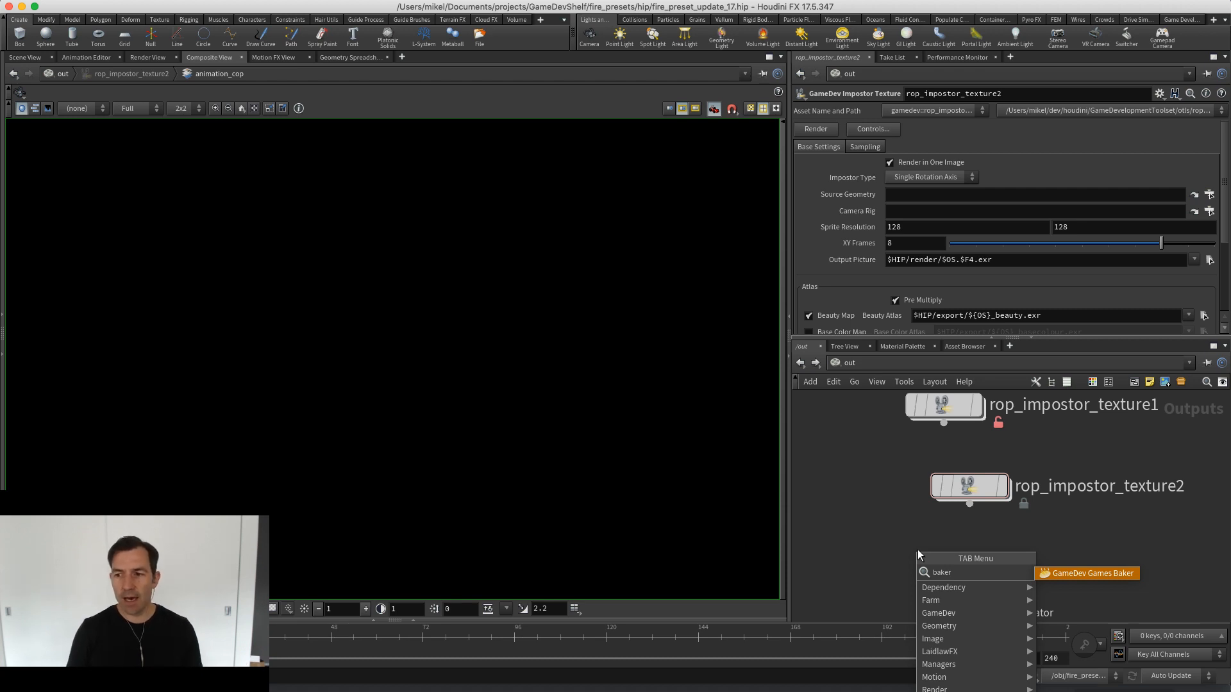
pyautogui.press('Return')
pyautogui.click(917, 549)
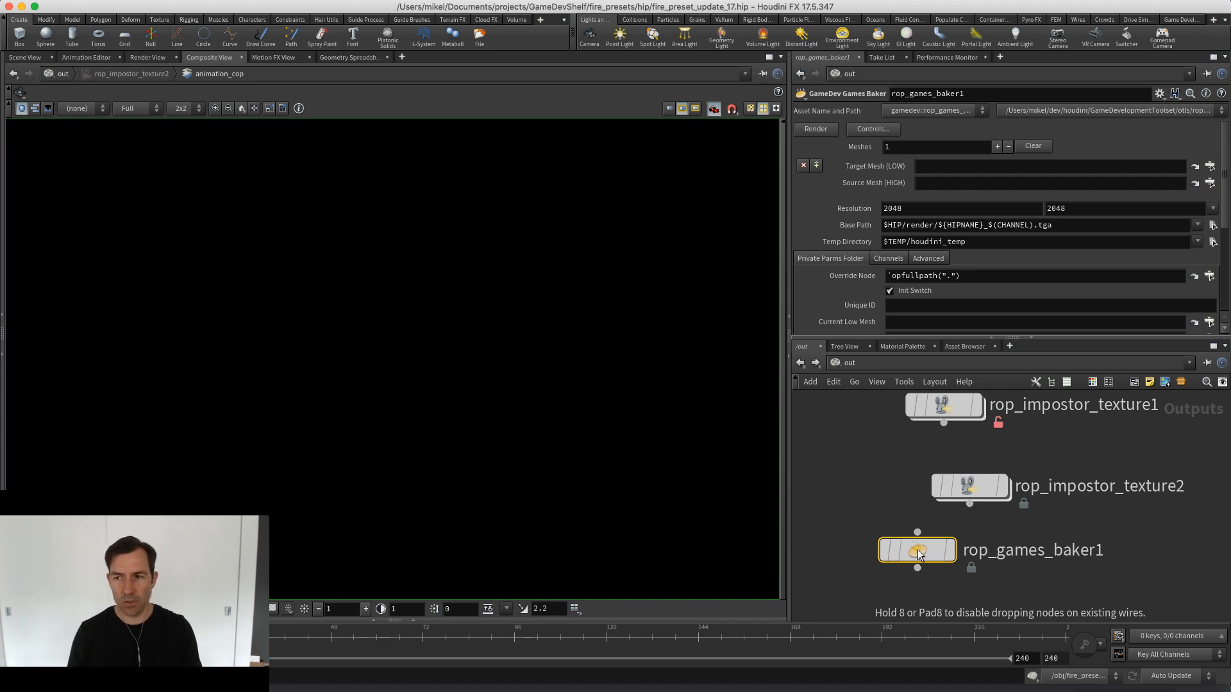
# Allow editing of the Games Baker node's contents
pyautogui.scroll(-2, 830, 544)
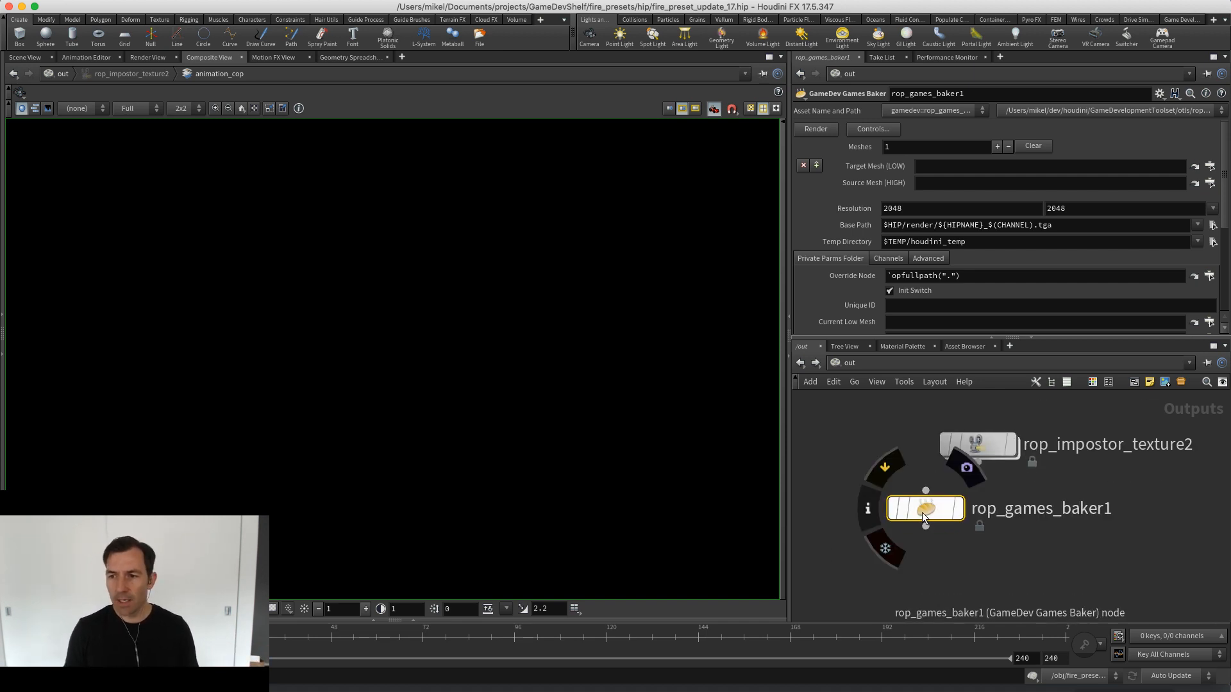
pyautogui.rightClick(930, 511)
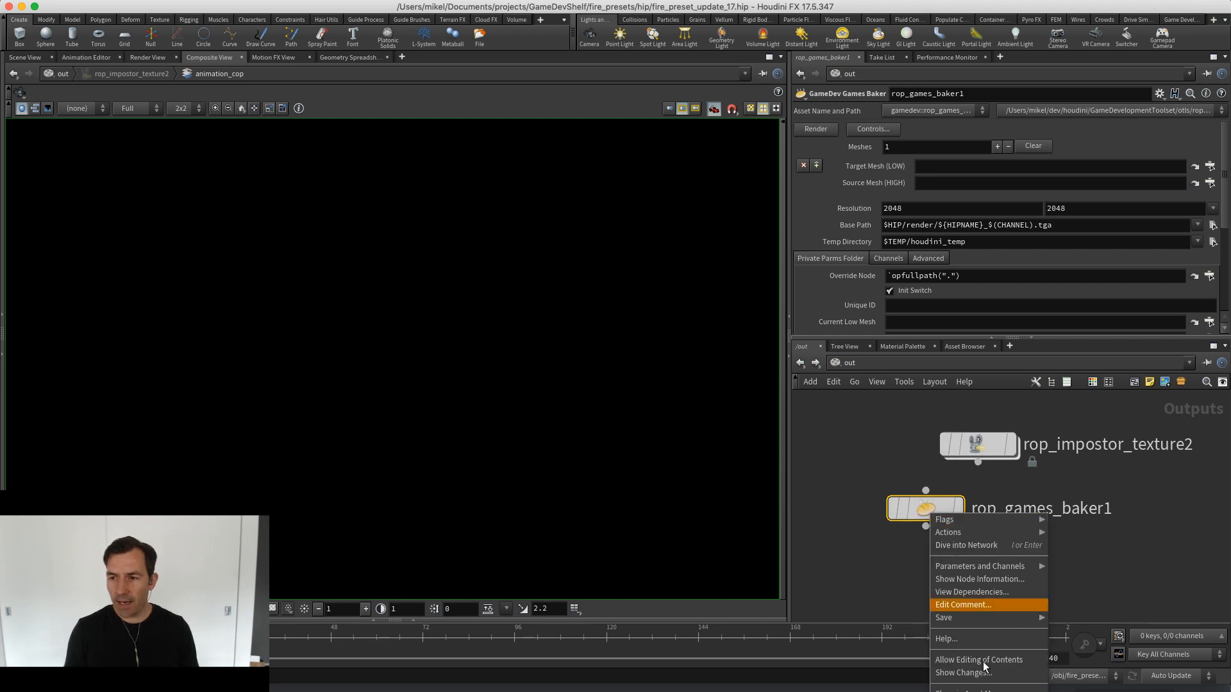
pyautogui.click(975, 660)
# Open the Games Baker's type properties and examine its parameter definitions alongside the node's Private Parms Folder settings
pyautogui.rightClick(923, 511)
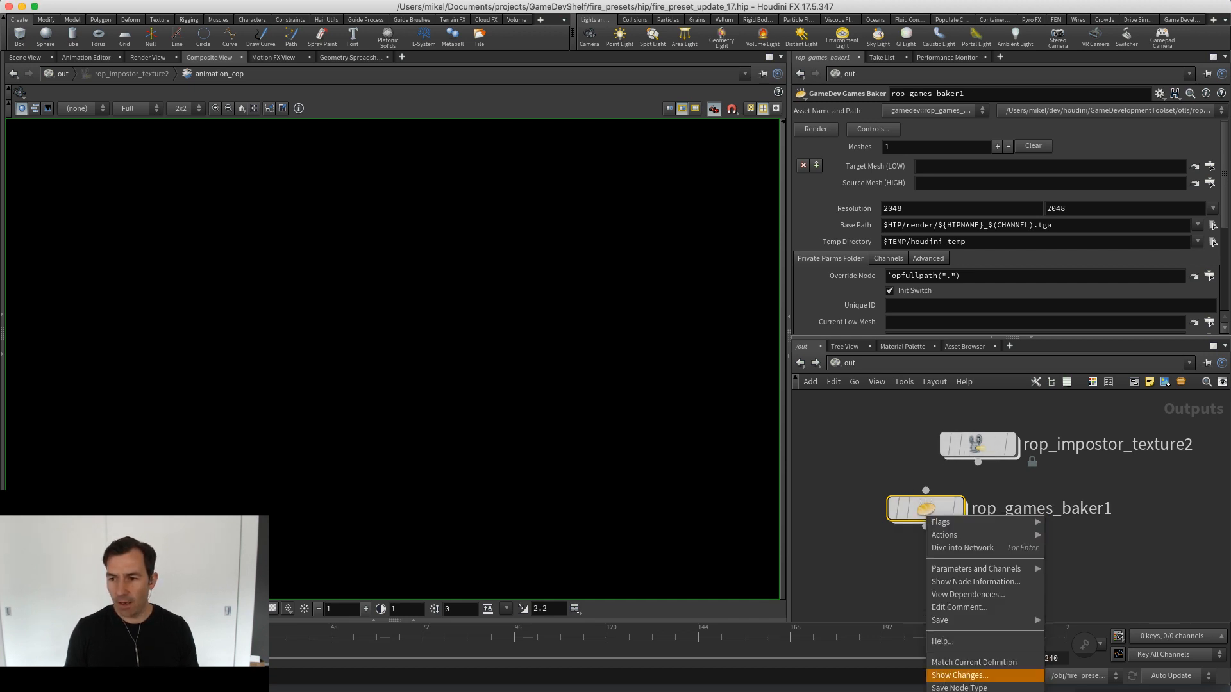
pyautogui.click(968, 691)
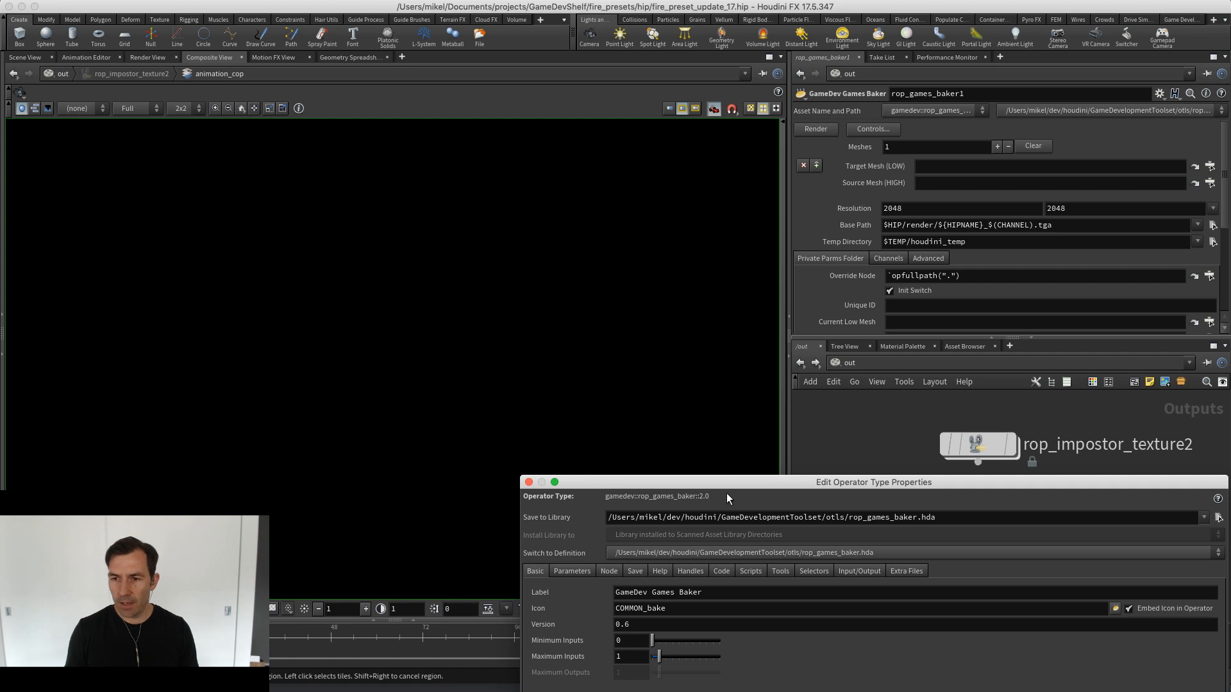
pyautogui.moveTo(761, 487); pyautogui.dragTo(312, 153)
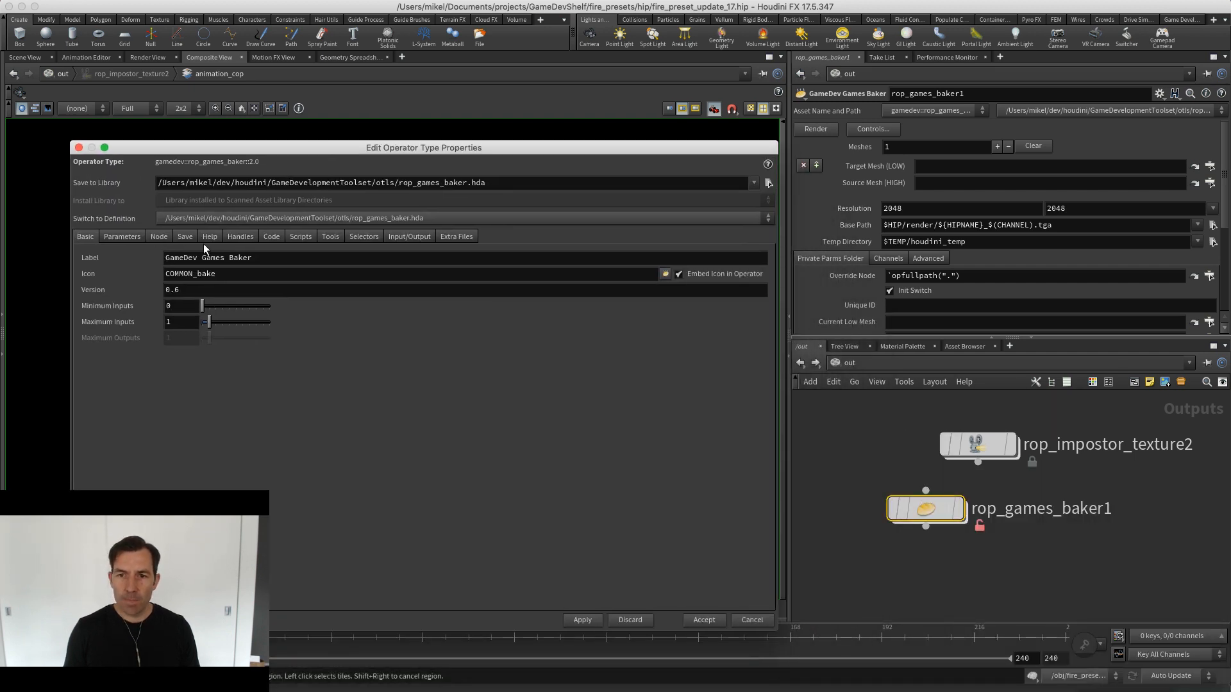
pyautogui.click(107, 240)
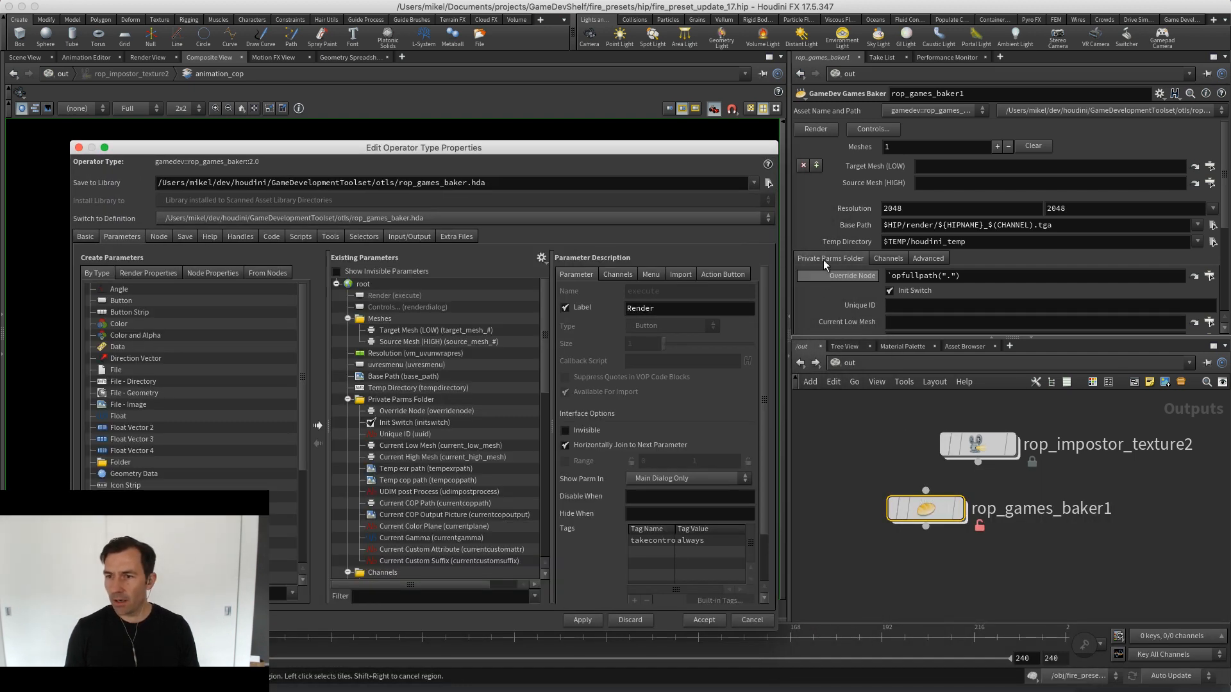
pyautogui.moveTo(1223, 217); pyautogui.dragTo(1224, 272)
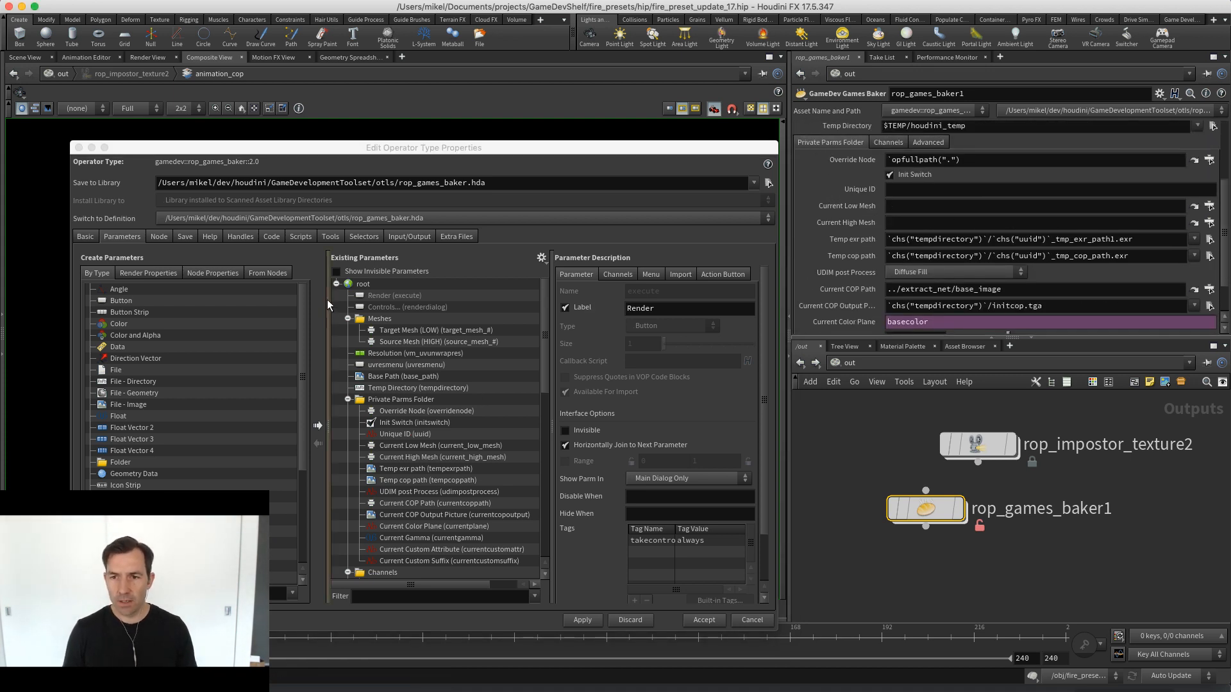
# Make the Private Parms Folder invisible in the Games Baker's type properties and apply the change
pyautogui.click(394, 401)
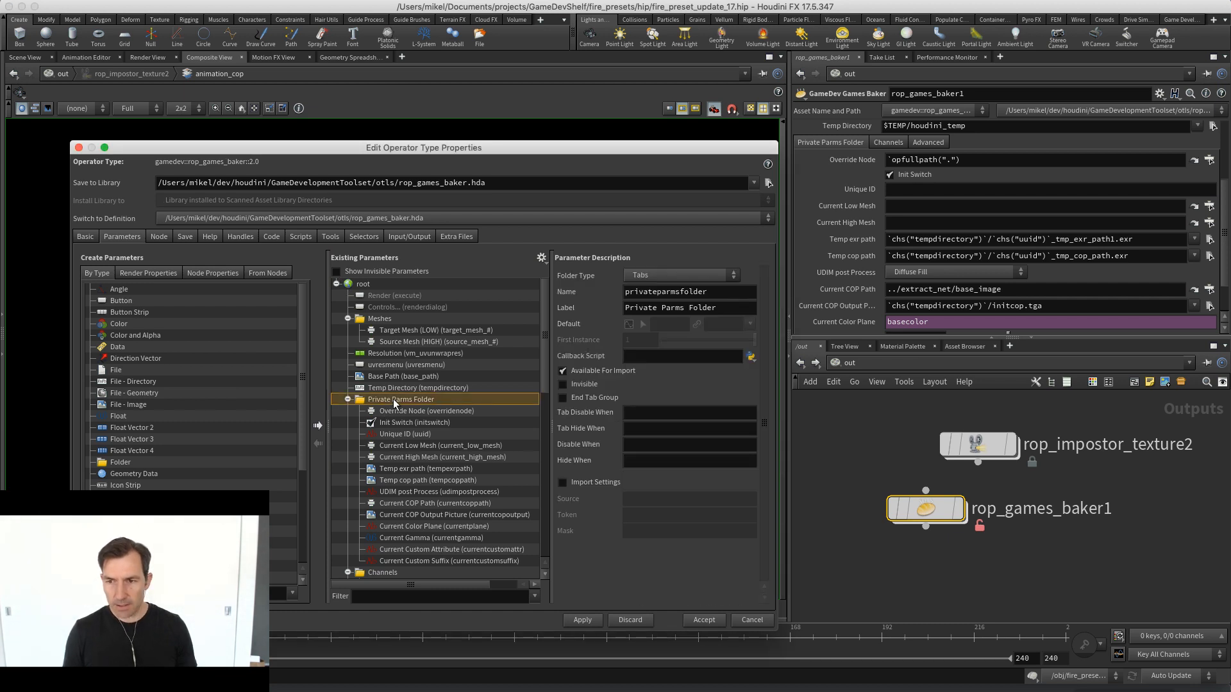
pyautogui.click(582, 620)
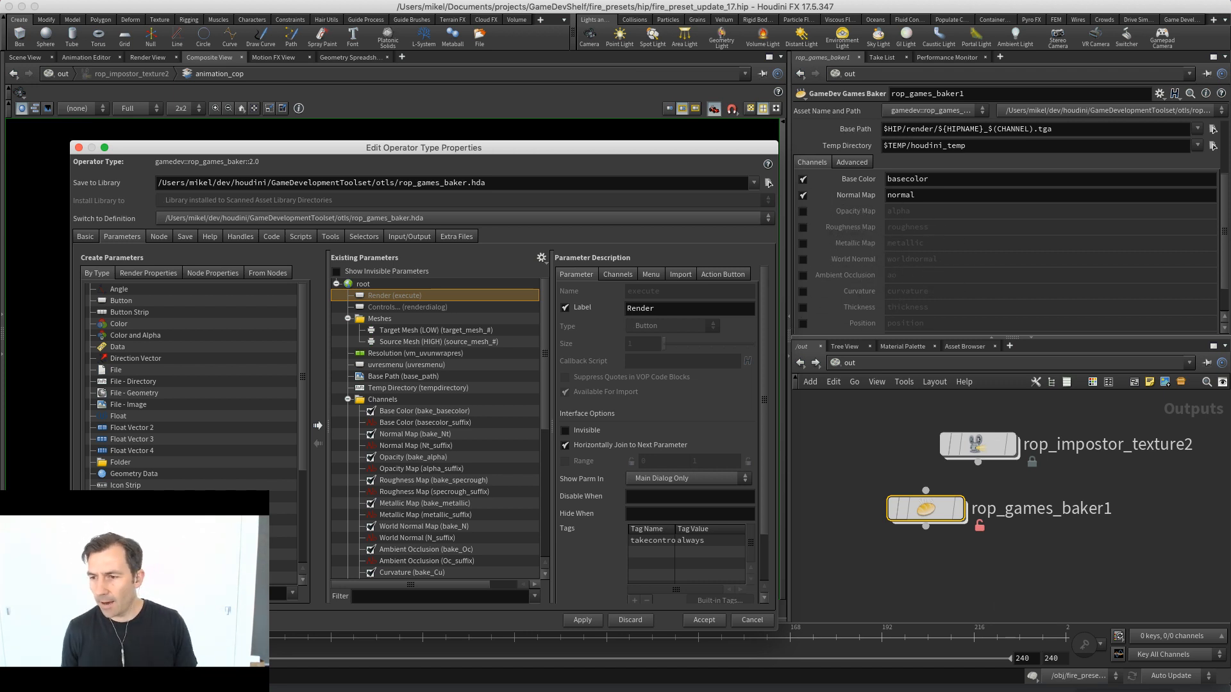
pyautogui.press('super+Tab')
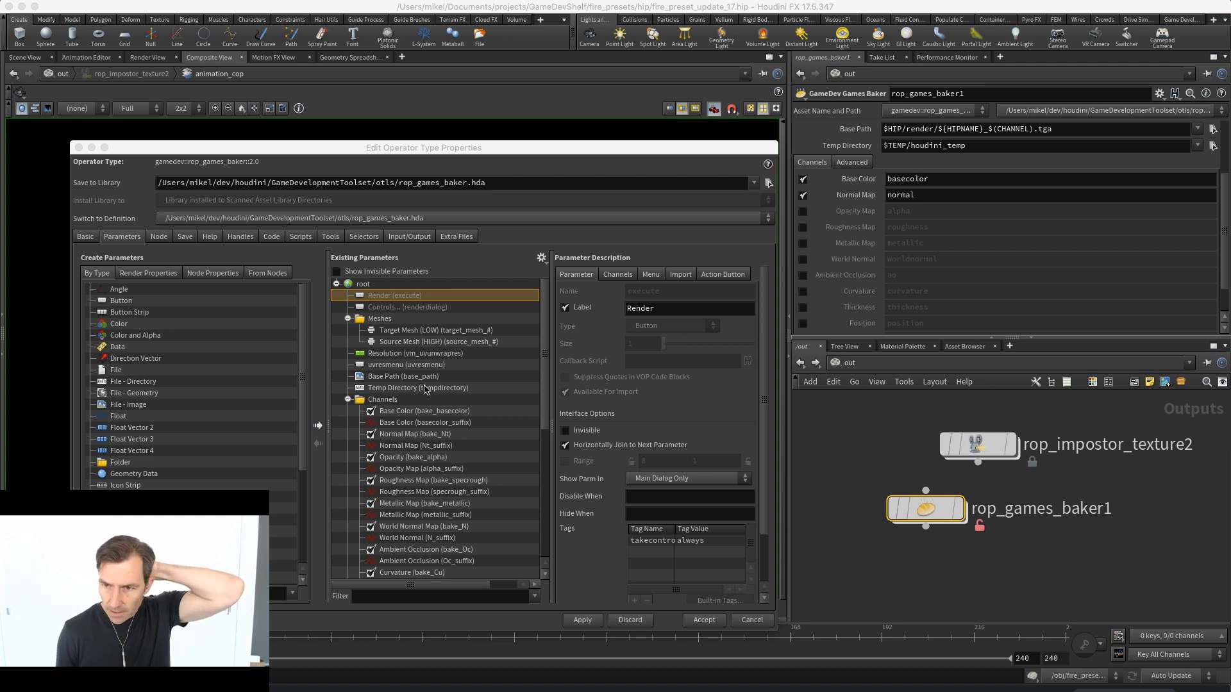
pyautogui.click(570, 432)
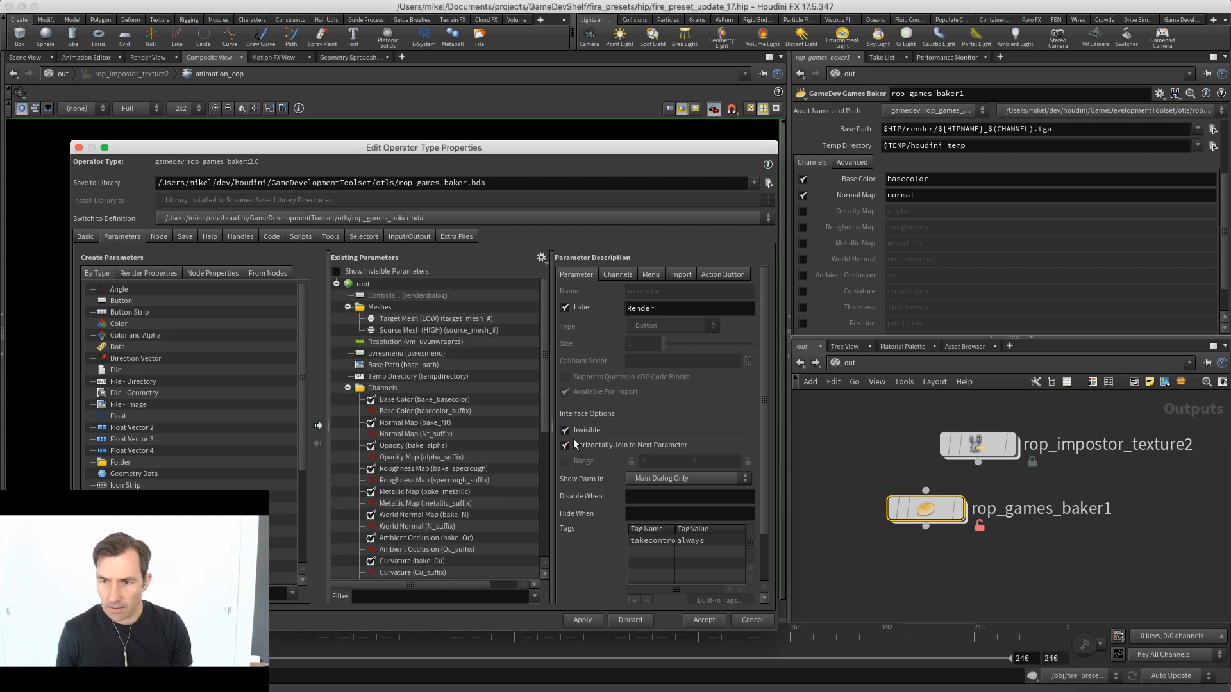
pyautogui.click(569, 432)
# Show invisible parameters, make the Private Parms Folder visible again, apply the change and move the properties window out of the way
pyautogui.click(369, 271)
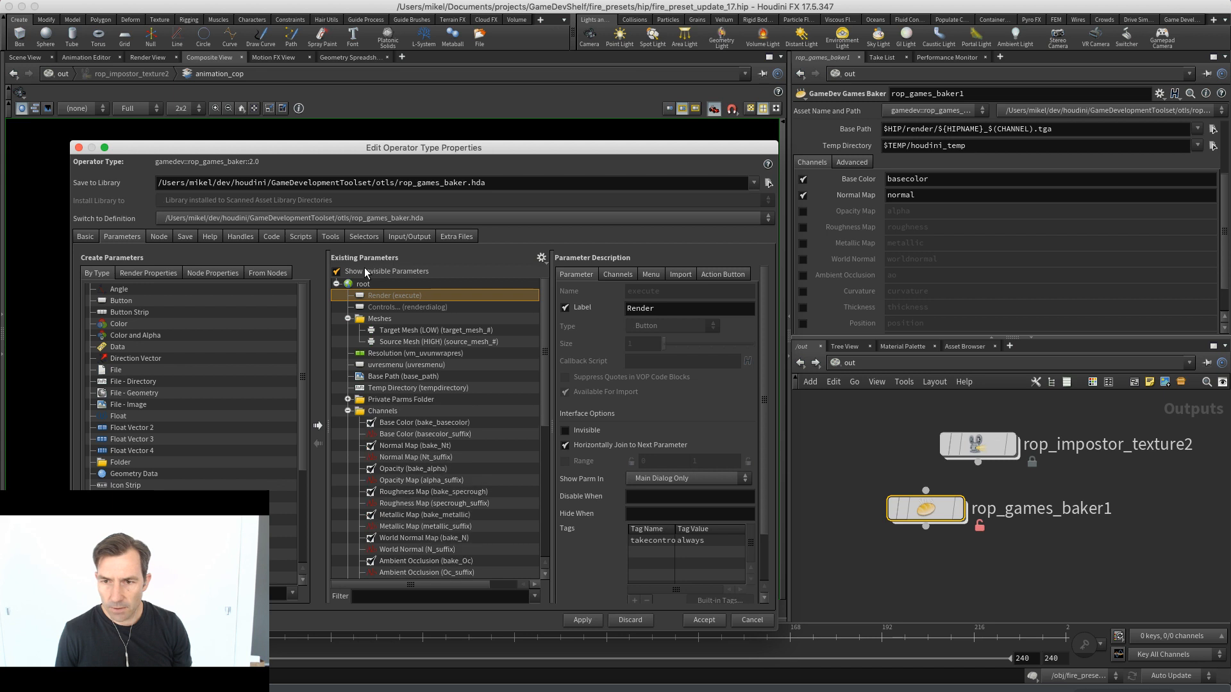
pyautogui.click(383, 401)
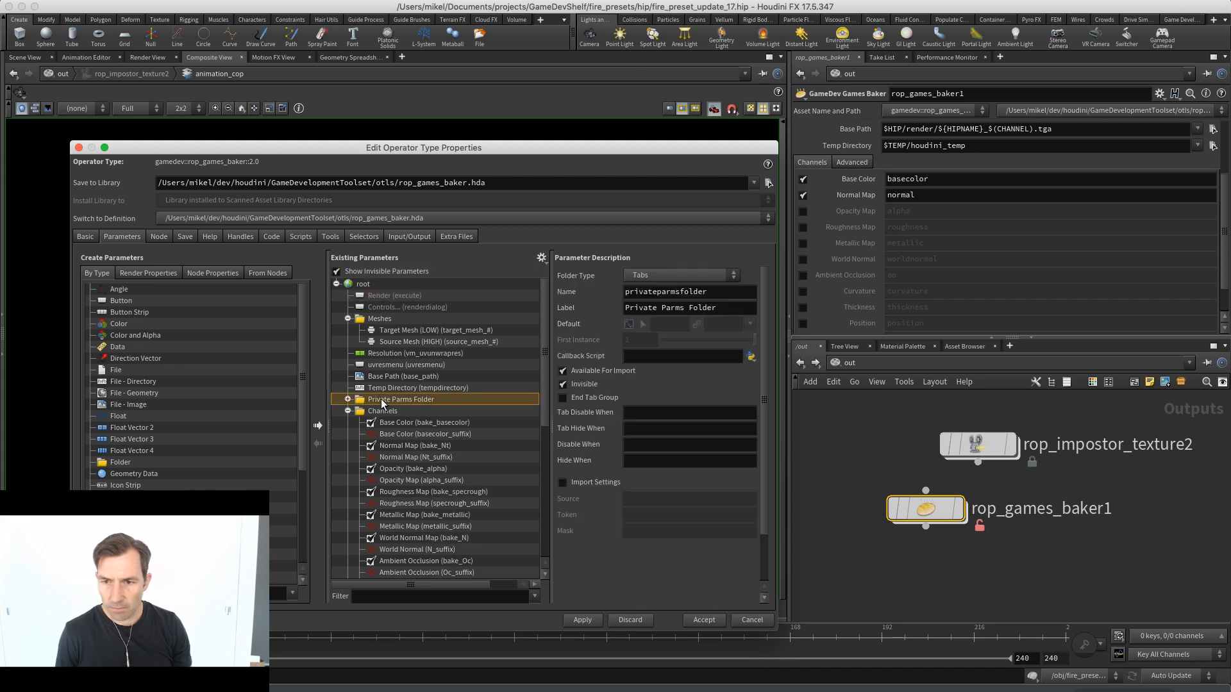
pyautogui.click(584, 386)
pyautogui.click(572, 620)
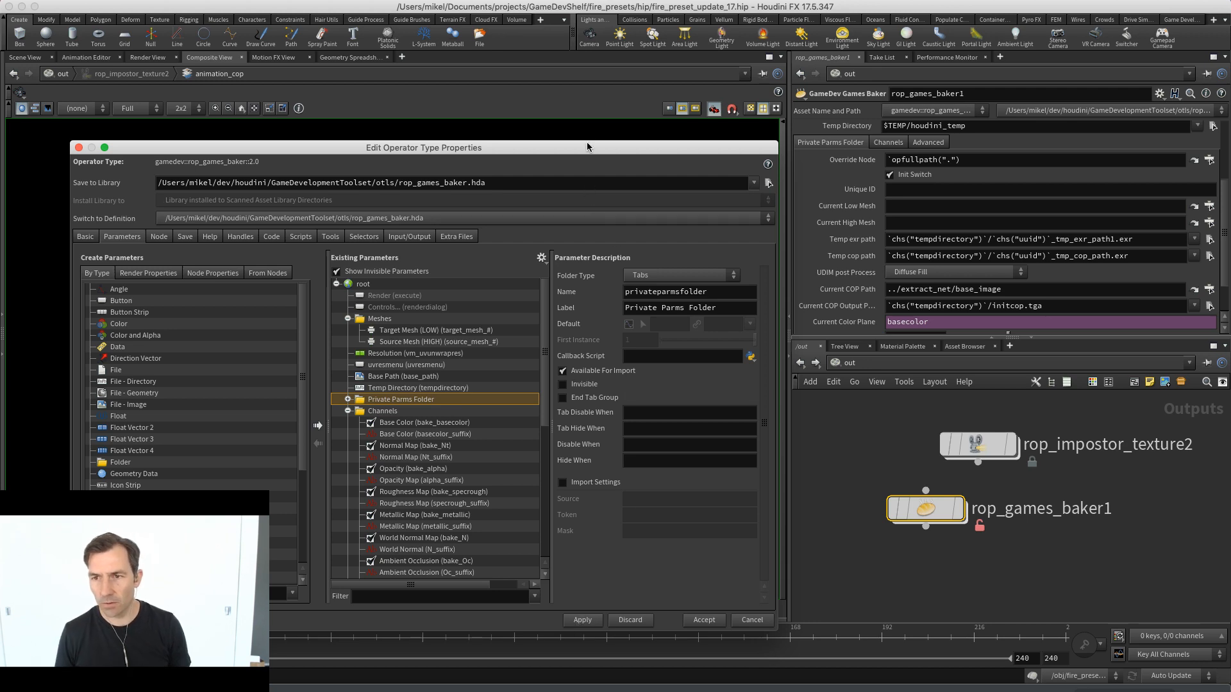
pyautogui.moveTo(586, 147); pyautogui.dragTo(0, 154)
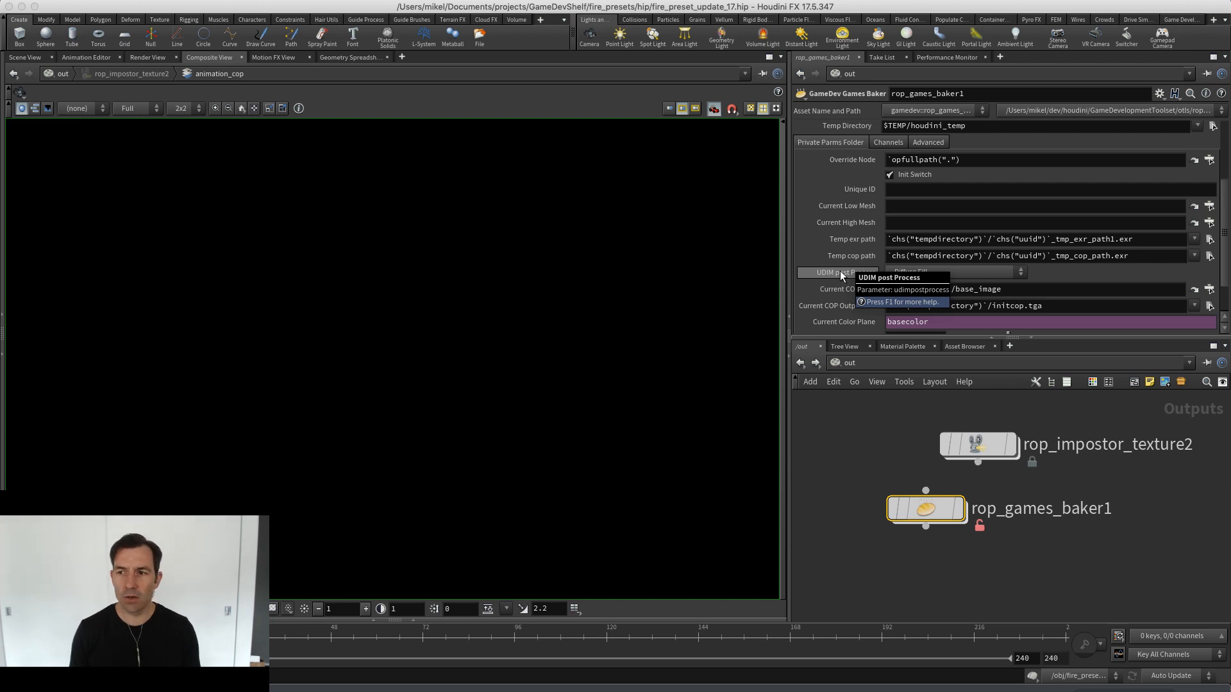
# Go to the object network and add a Geometry node below the fire_presets nodes
pyautogui.moveTo(904, 541); pyautogui.dragTo(911, 543, button='middle')
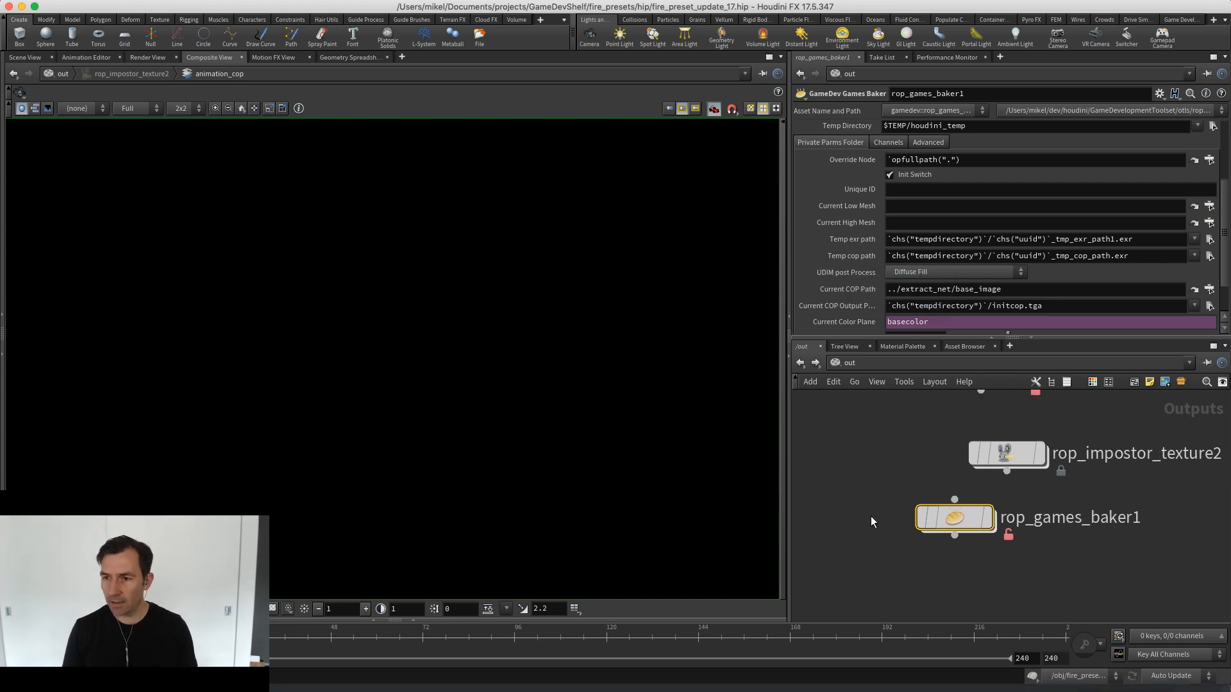
pyautogui.press('1')
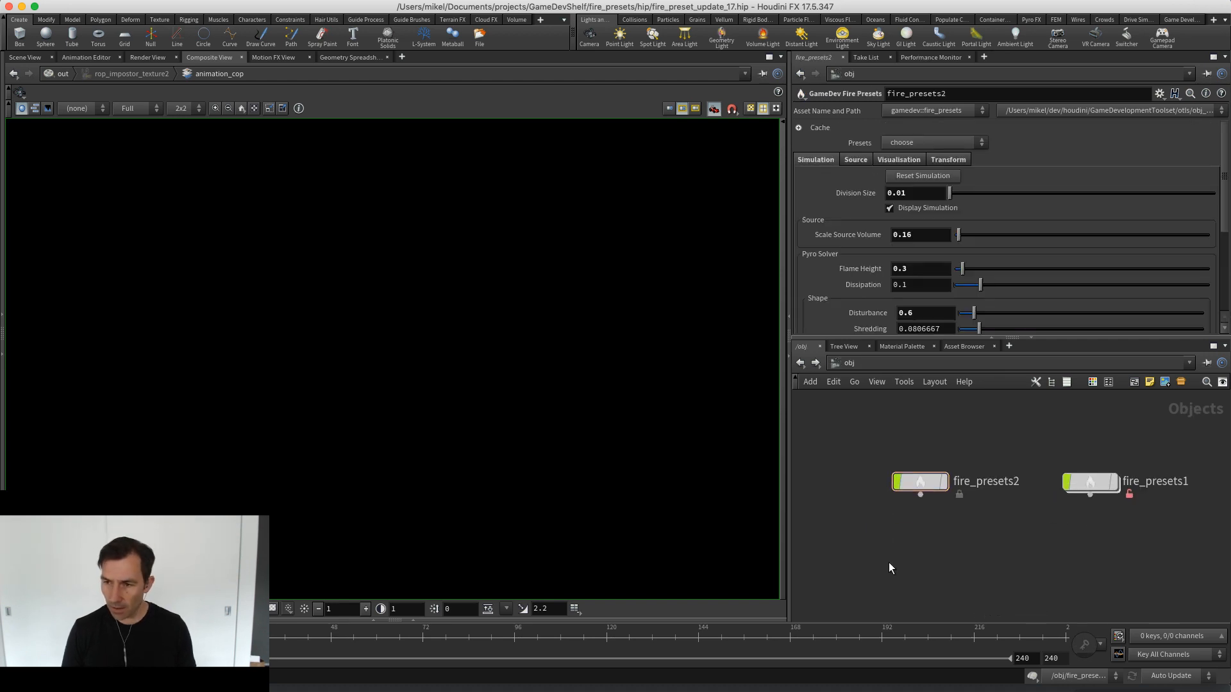
pyautogui.press('Tab')
pyautogui.press('Escape')
pyautogui.click(889, 563)
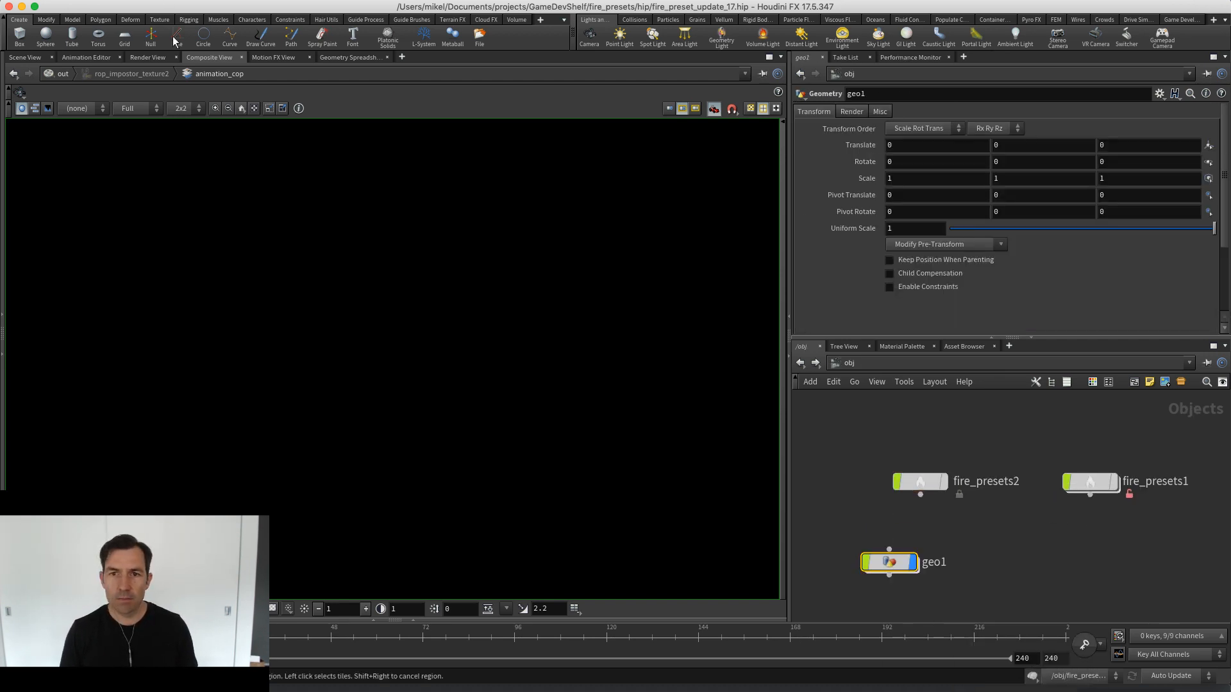
# Start a new scene and discard the changes to fire_preset_update_17.hip
pyautogui.moveTo(867, 428); pyautogui.dragTo(891, 432, button='middle')
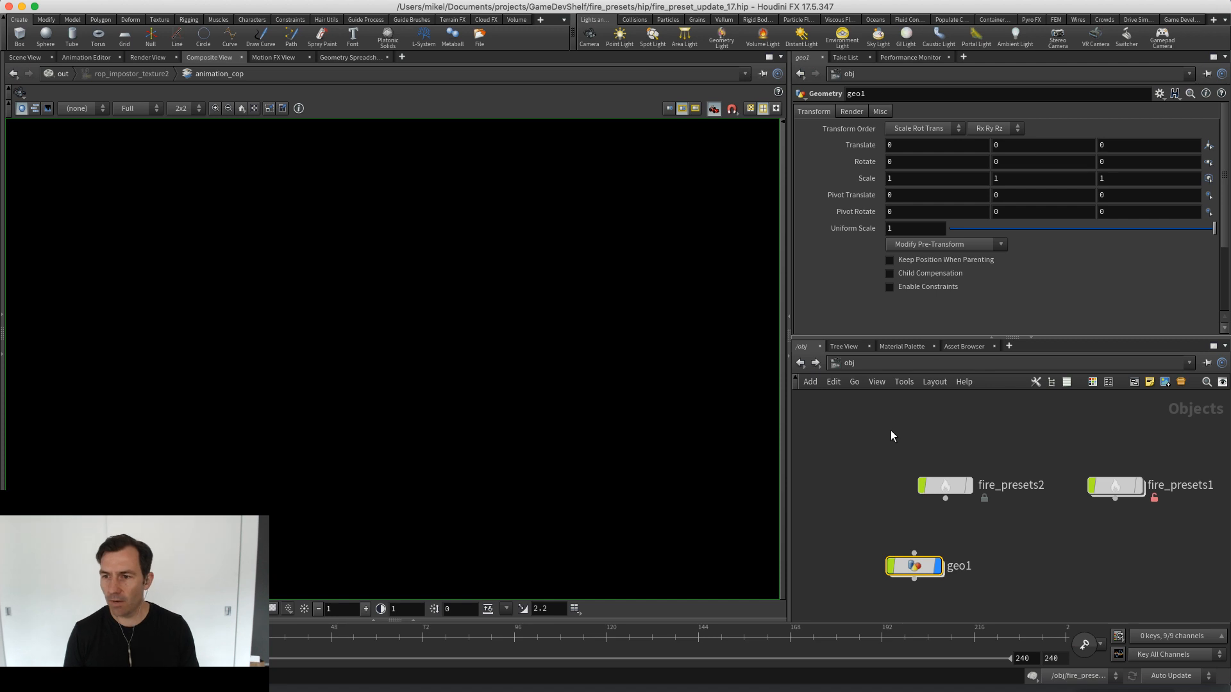
pyautogui.hotkey('ctrl', 'n')
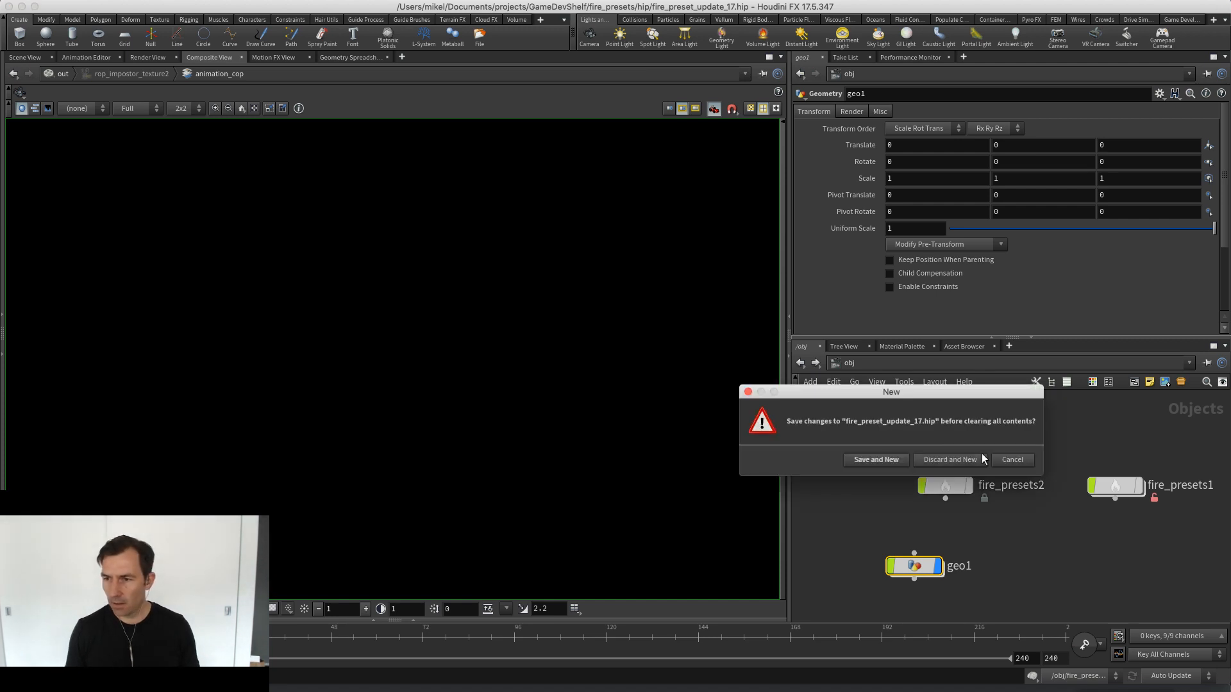
pyautogui.click(1003, 459)
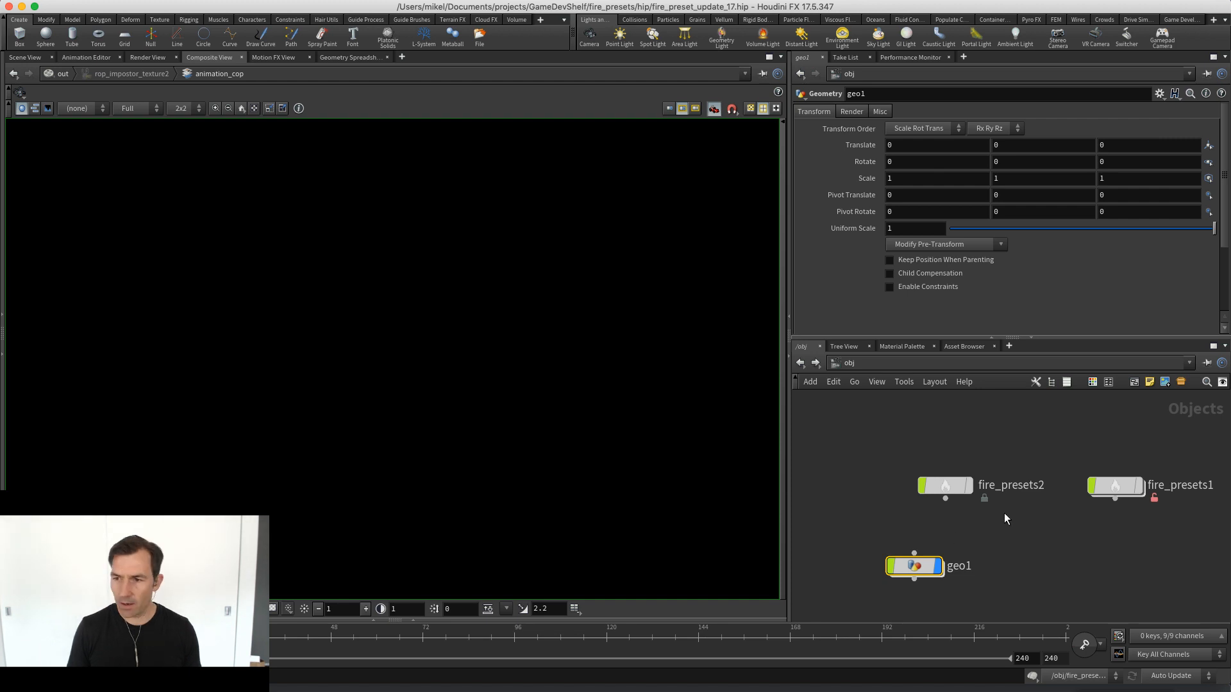
pyautogui.click(816, 487)
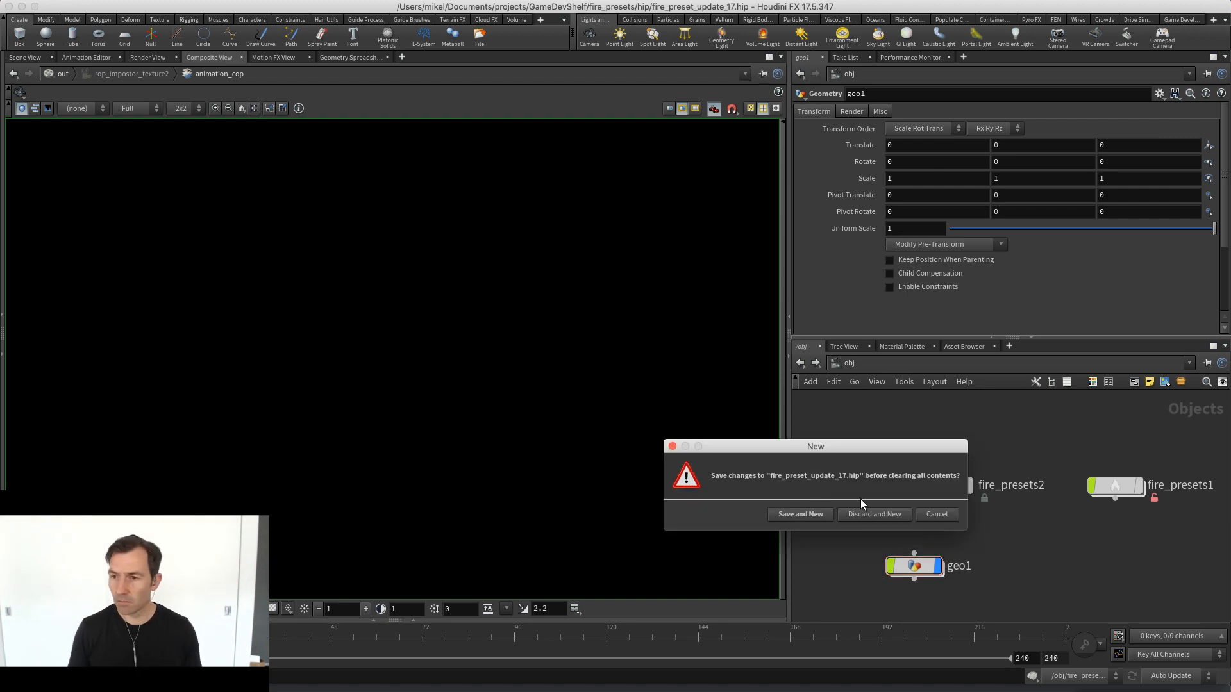
pyautogui.click(869, 516)
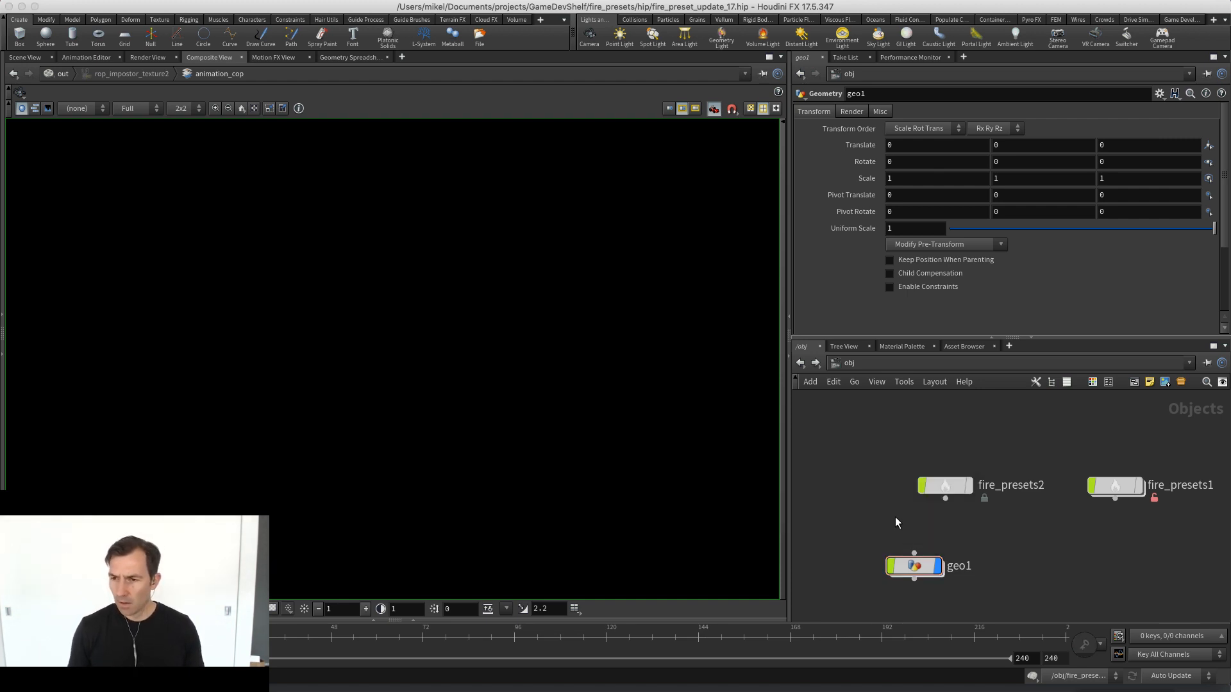
# Add a Geometry node to the empty object network and go inside it
pyautogui.press('Tab')
pyautogui.write('geo')
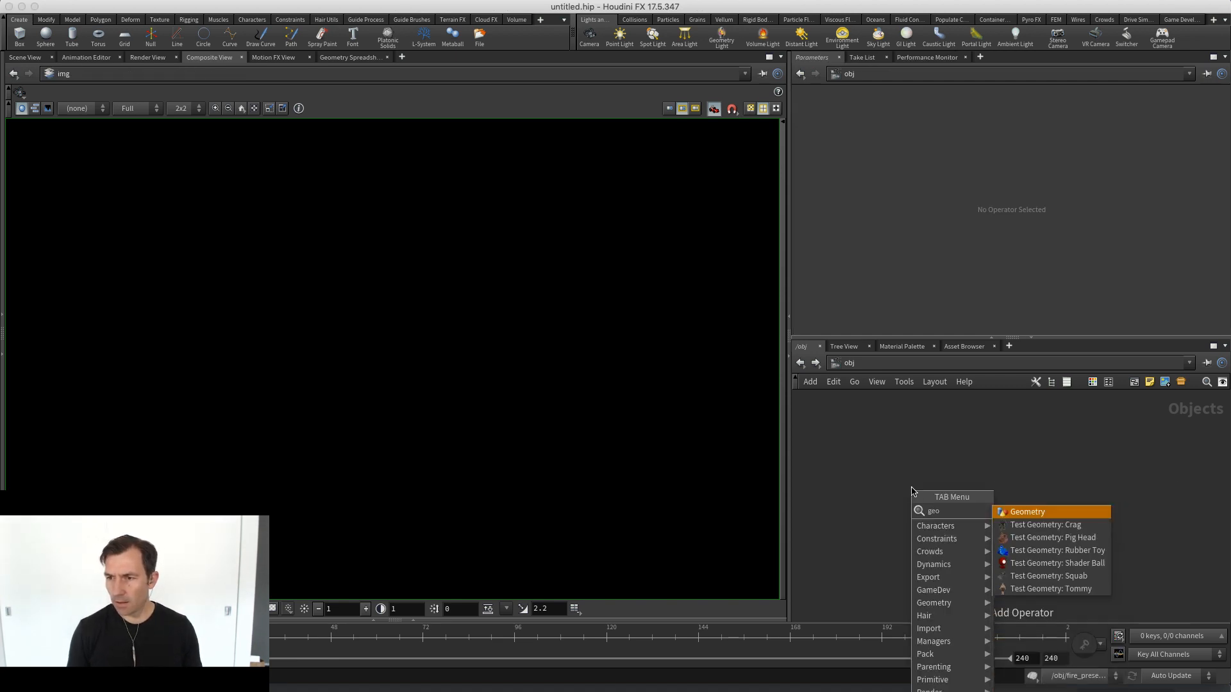
pyautogui.press('Return')
pyautogui.click(912, 490)
pyautogui.press('Return')
# Add a GameDev Simple Baker node inside the geometry network
pyautogui.press('Tab')
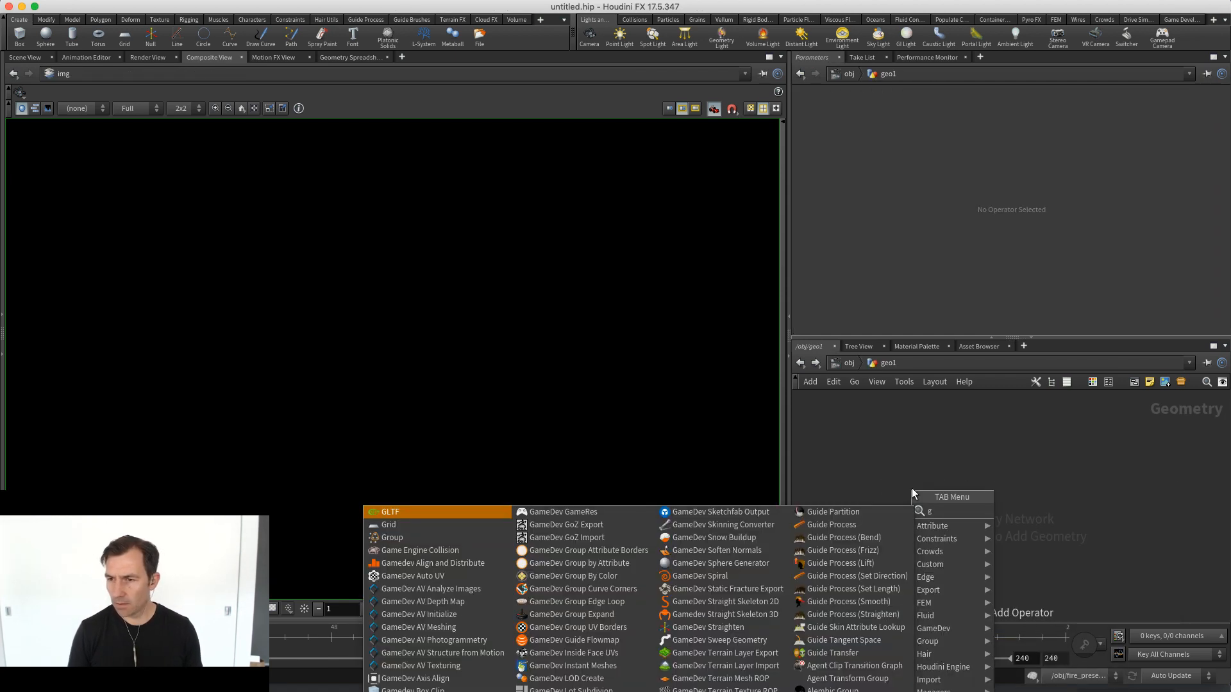
pyautogui.write('baker')
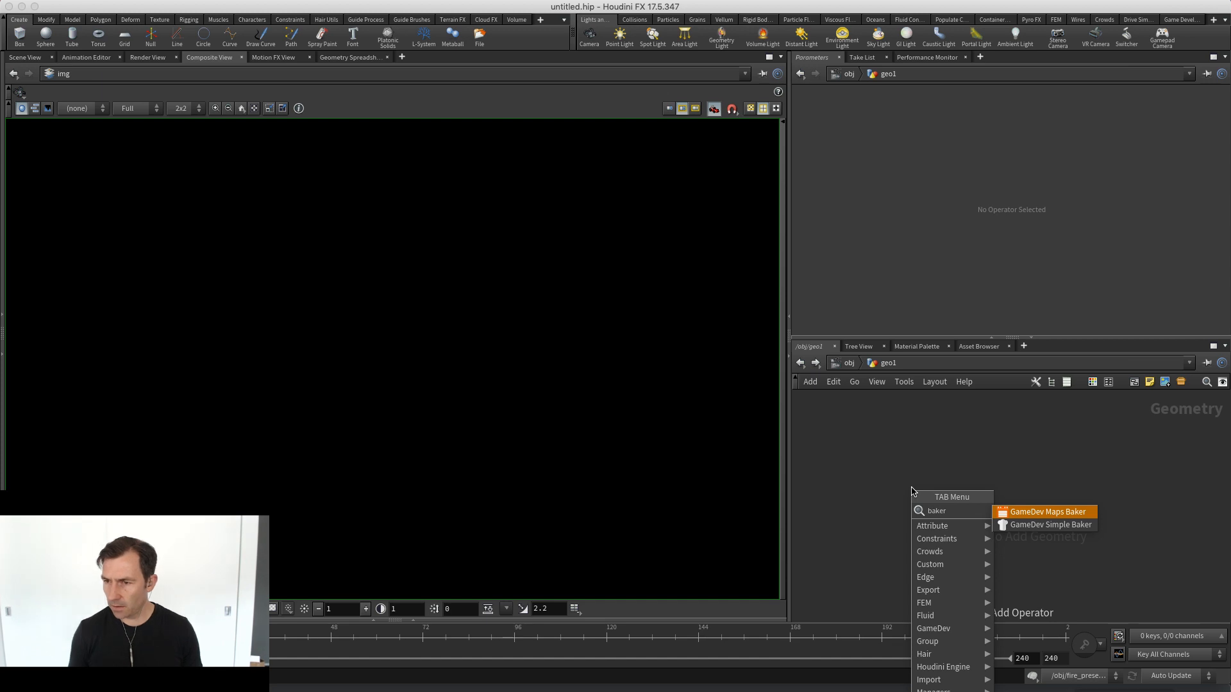
pyautogui.press('Down')
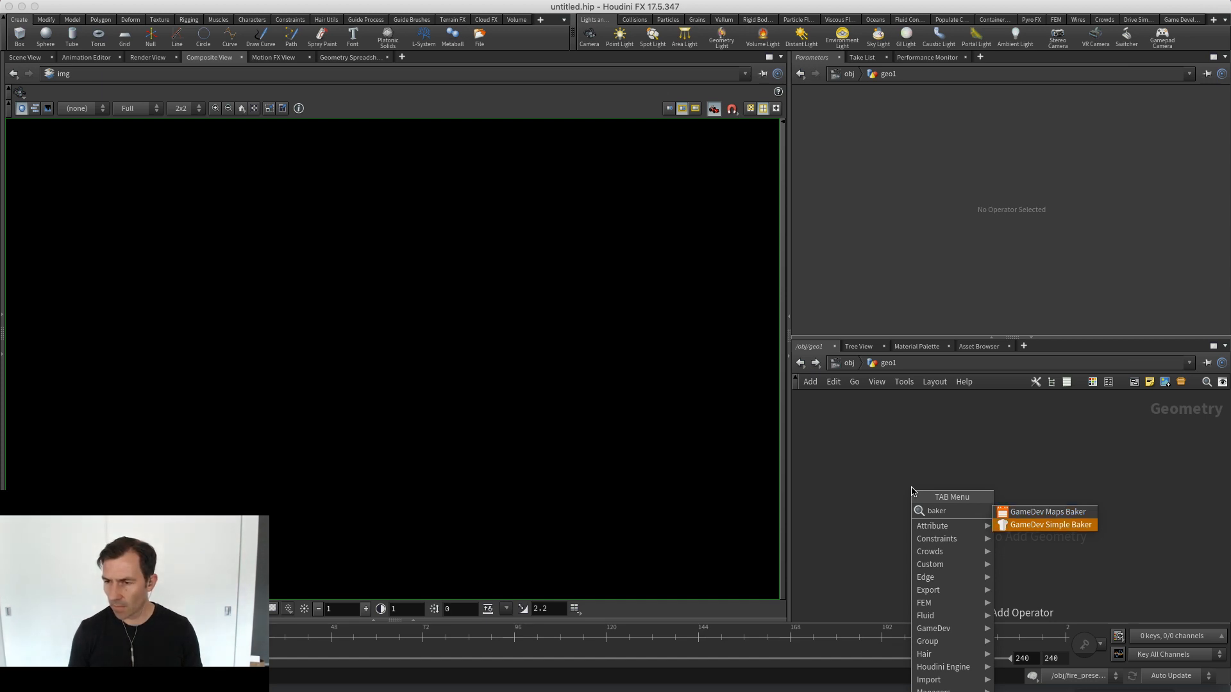
pyautogui.press('Return')
pyautogui.click(912, 491)
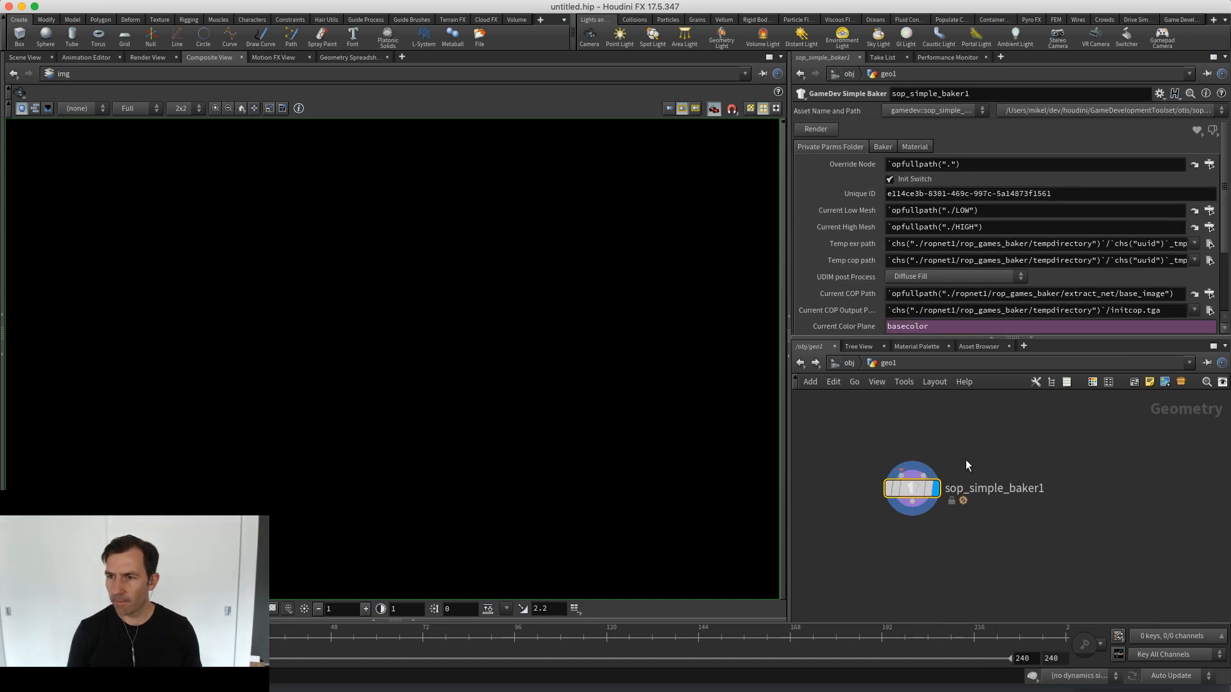
# Allow editing of the Simple Baker node's contents
pyautogui.moveTo(940, 472); pyautogui.dragTo(978, 472, button='middle')
pyautogui.moveTo(958, 559); pyautogui.dragTo(907, 553, button='middle')
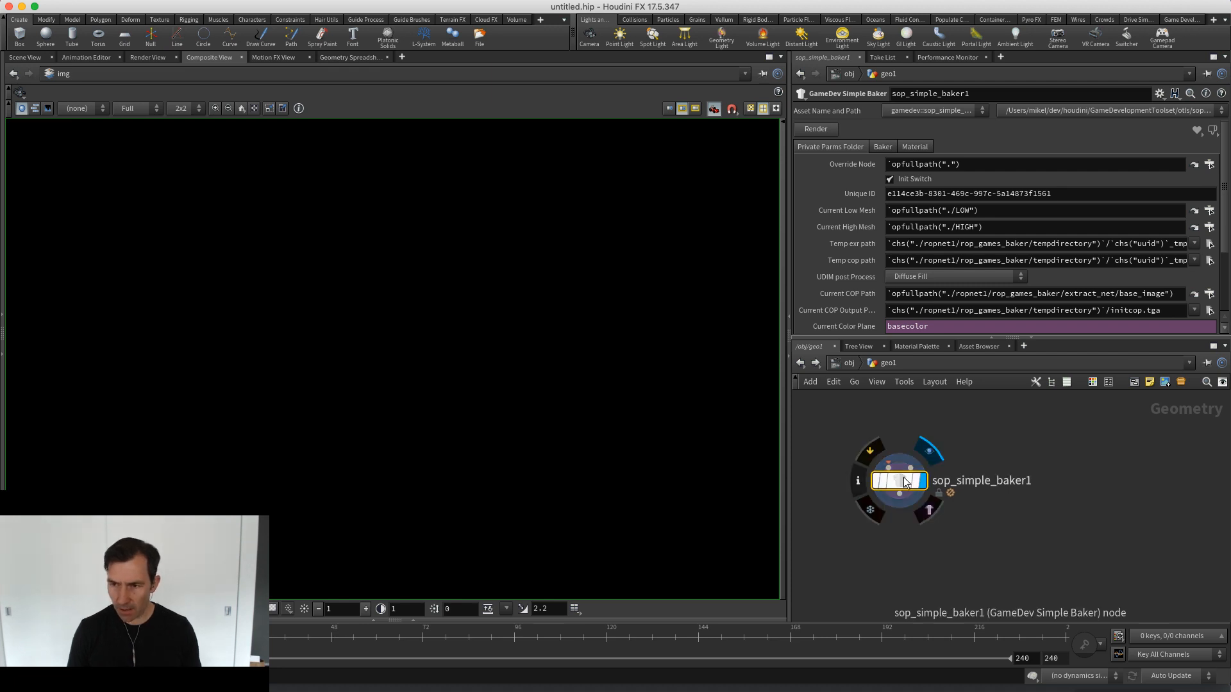
pyautogui.rightClick(910, 479)
pyautogui.click(940, 654)
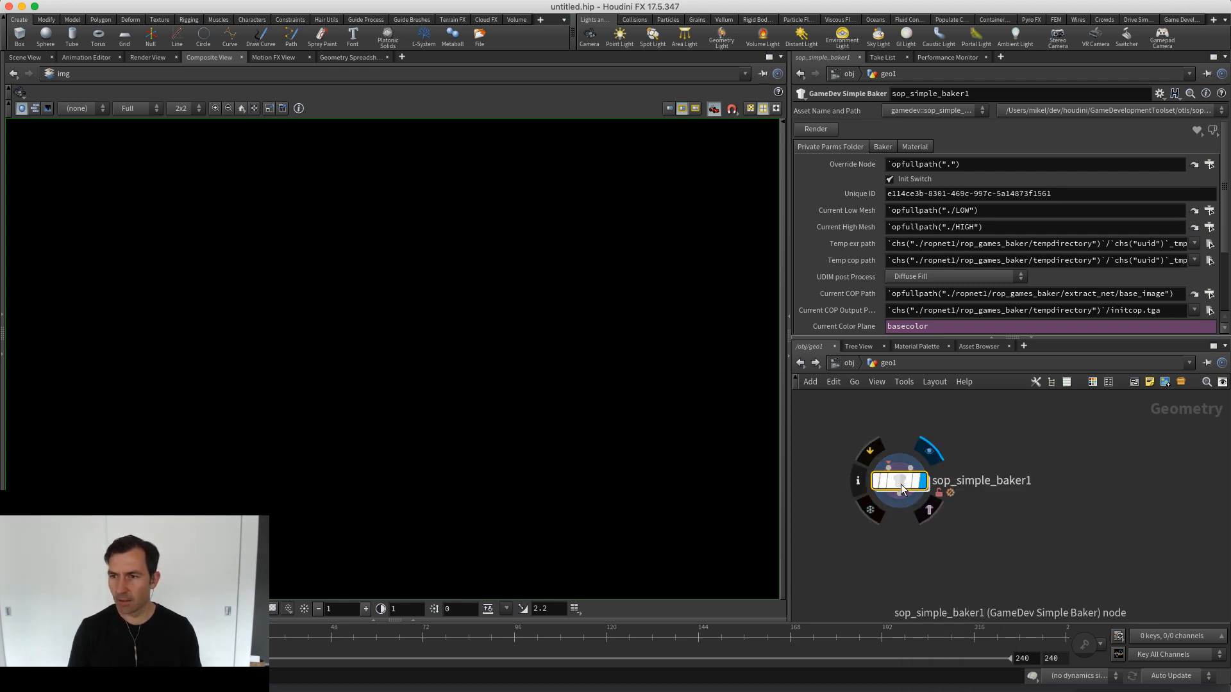
# Go inside the Simple Baker's ropnet1, examine the network within its rop_games_baker node and return to ropnet1
pyautogui.doubleClick(901, 484)
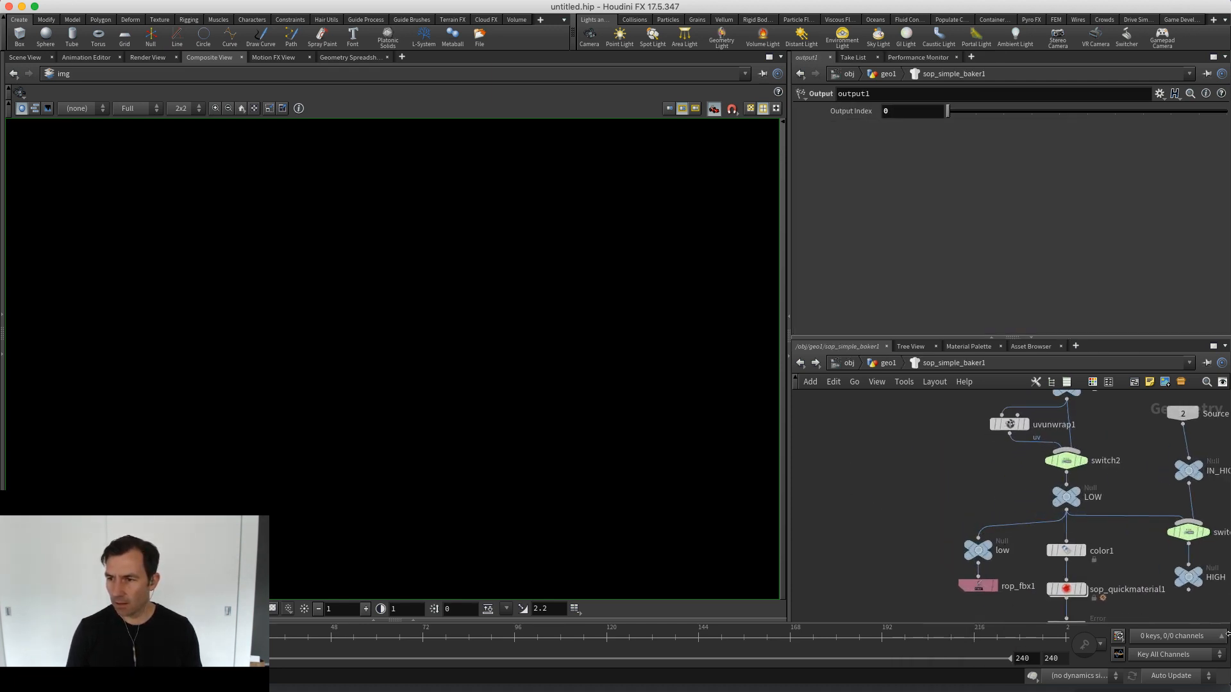
pyautogui.scroll(3, 878, 446)
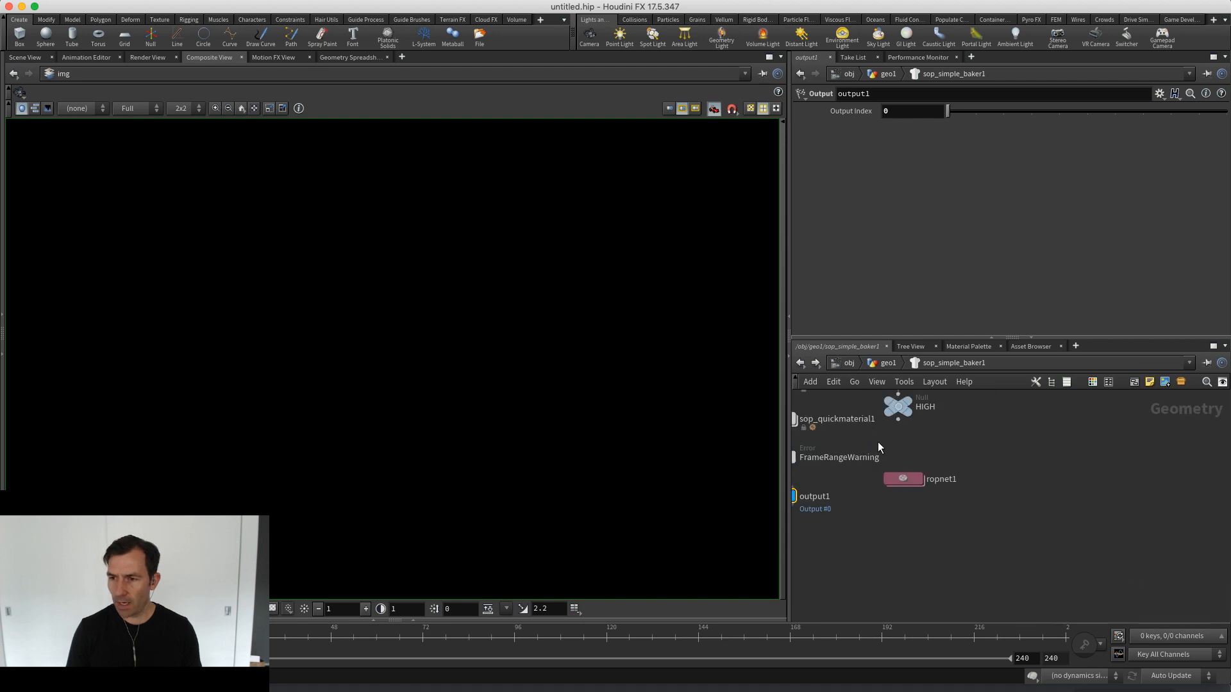
pyautogui.doubleClick(905, 481)
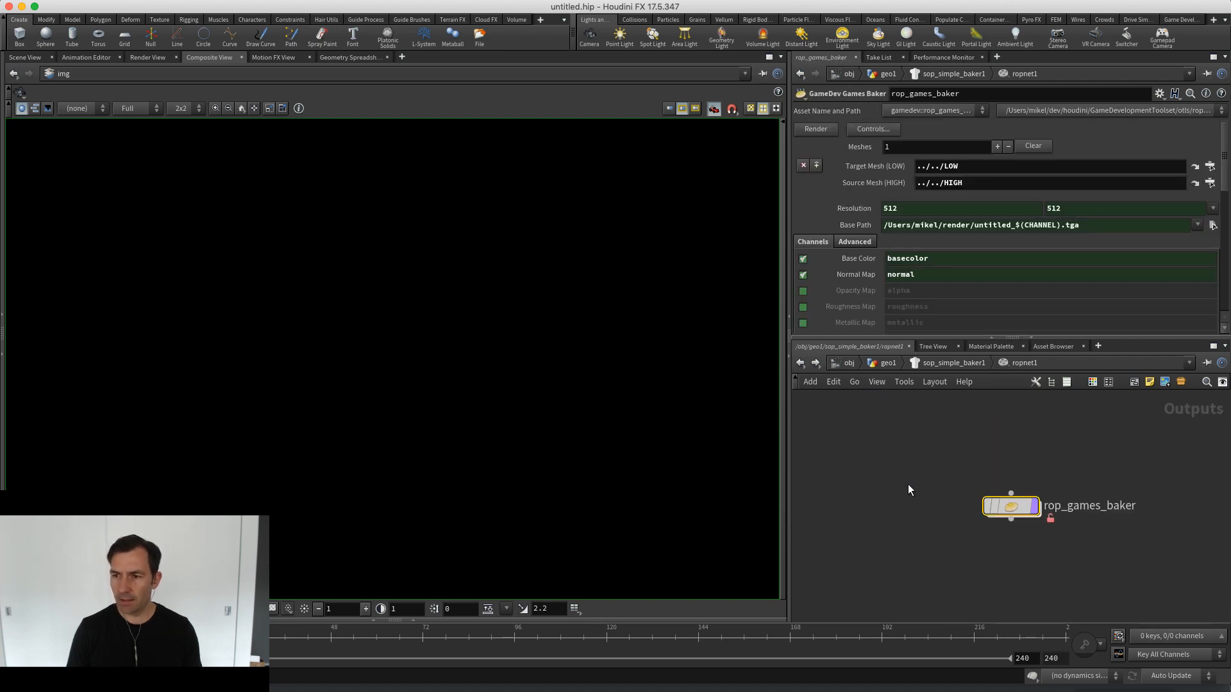
pyautogui.doubleClick(1011, 504)
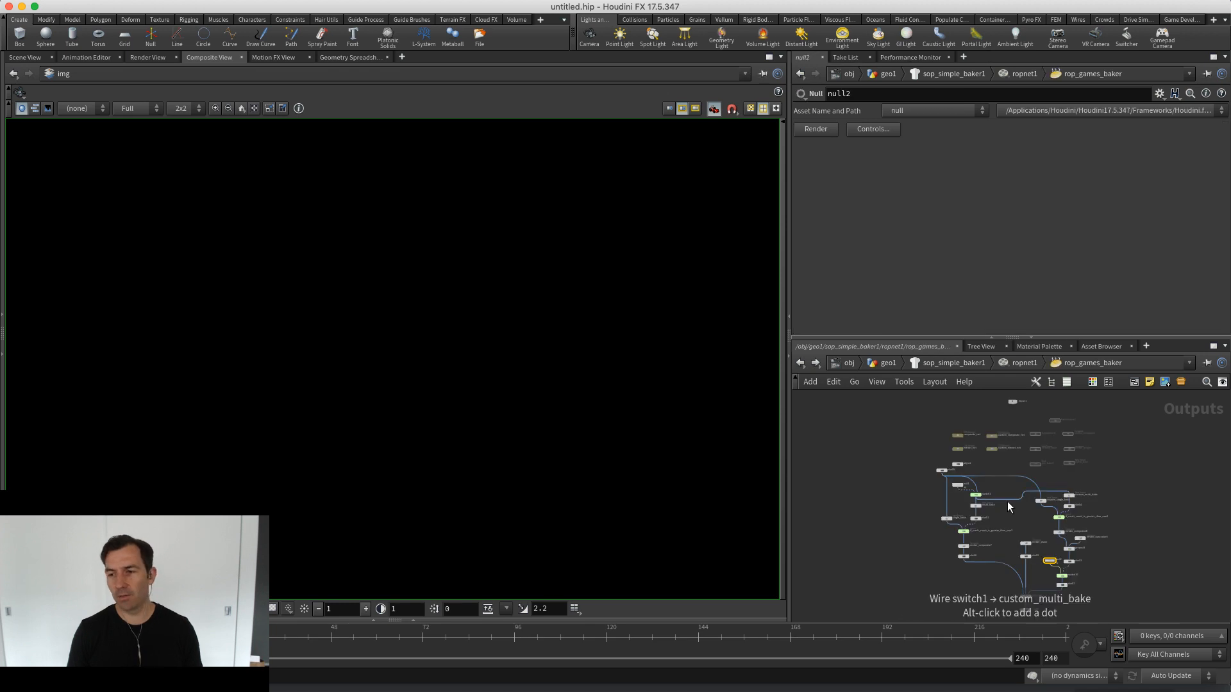
pyautogui.scroll(5, 926, 557)
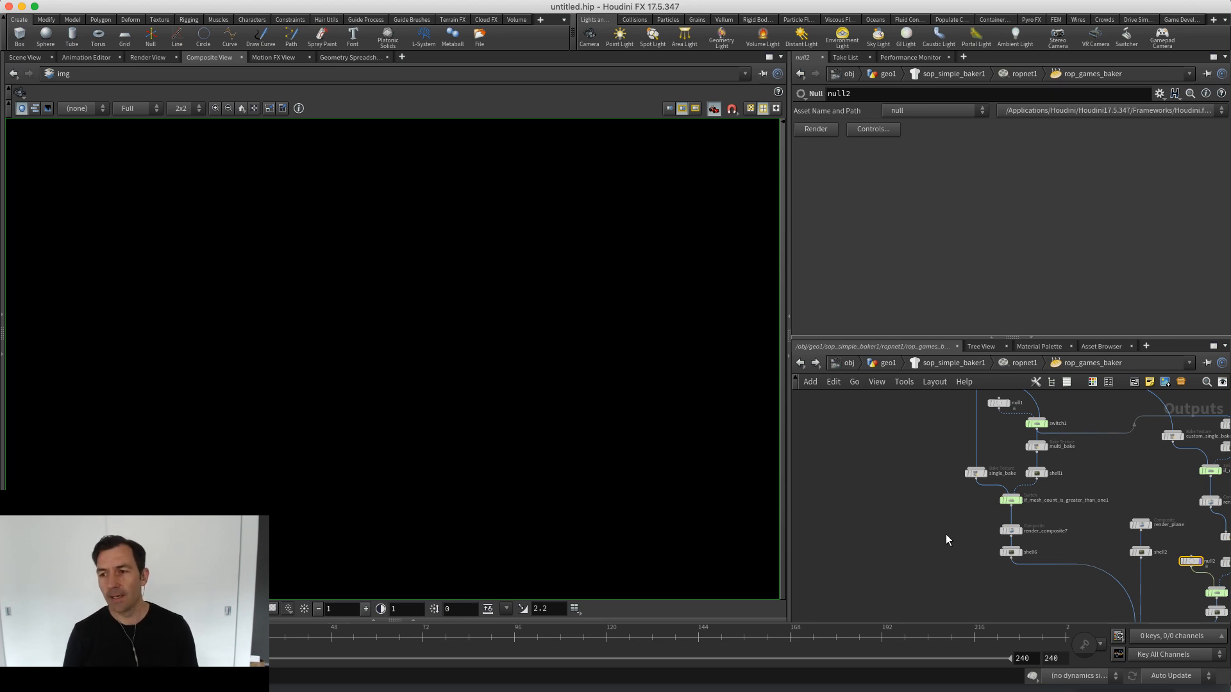
pyautogui.moveTo(945, 534); pyautogui.dragTo(945, 517, button='middle')
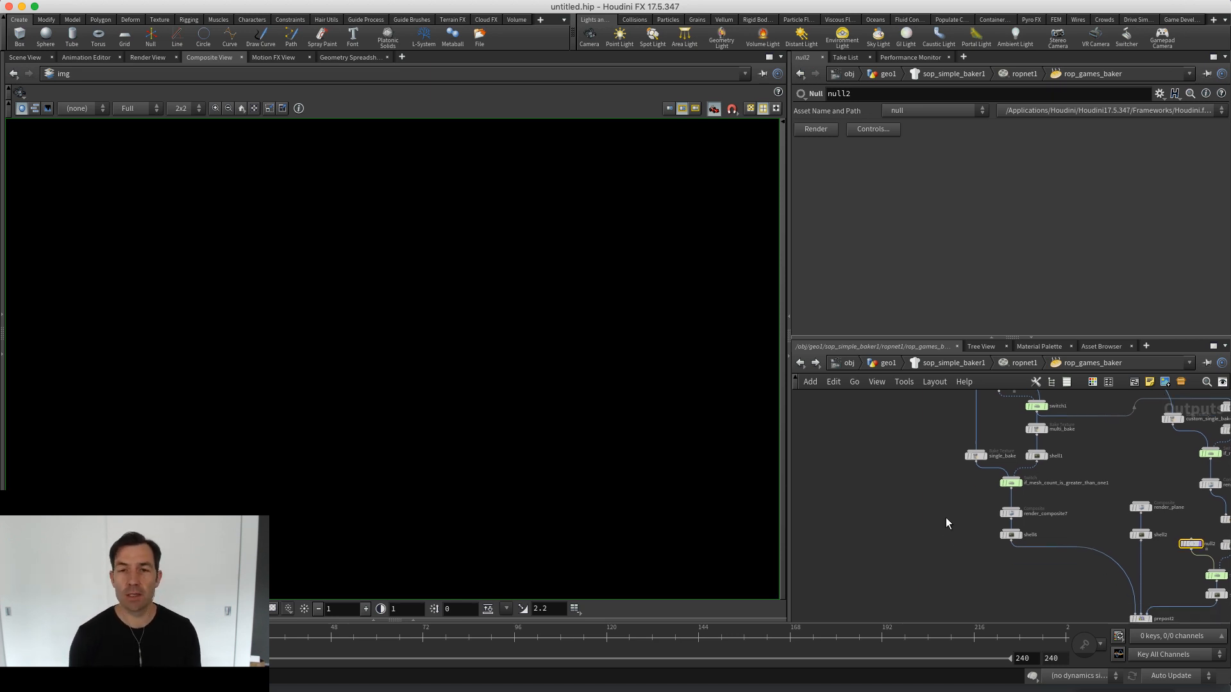
pyautogui.moveTo(948, 528); pyautogui.dragTo(908, 498, button='middle')
pyautogui.press('u')
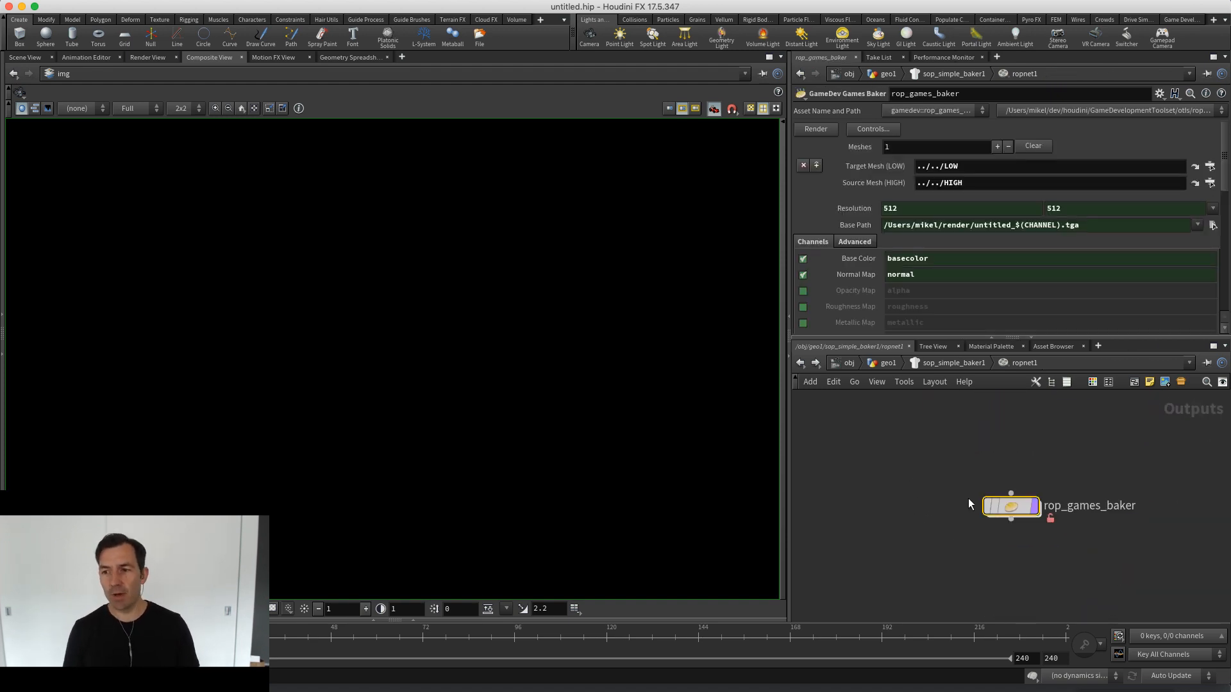
# Open the nested rop_games_baker's type properties, check the Private Parms Folder settings and close them without changes
pyautogui.rightClick(1009, 507)
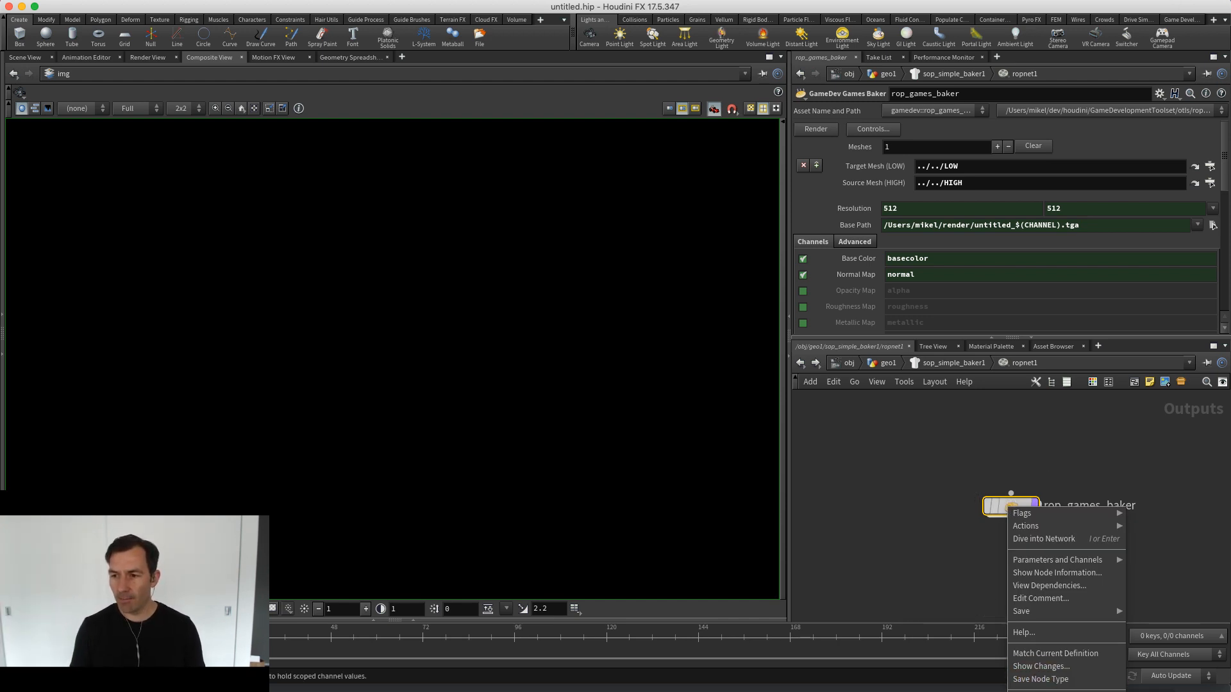
pyautogui.click(1041, 691)
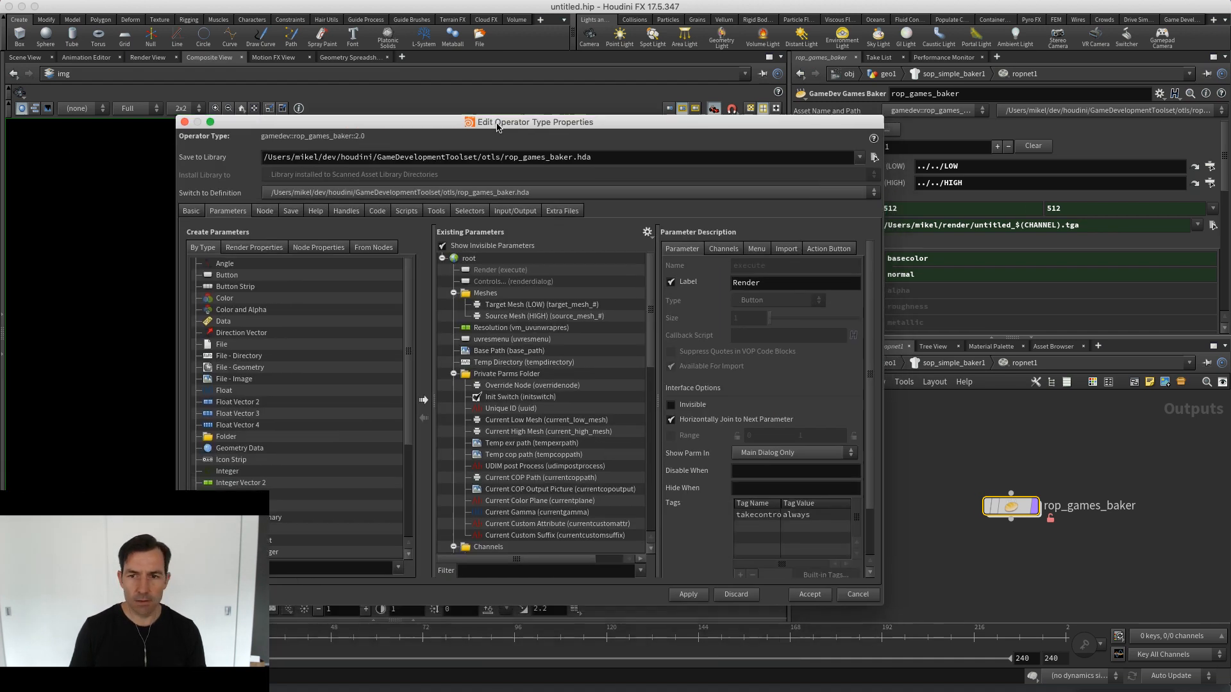
pyautogui.moveTo(488, 125); pyautogui.dragTo(407, 108)
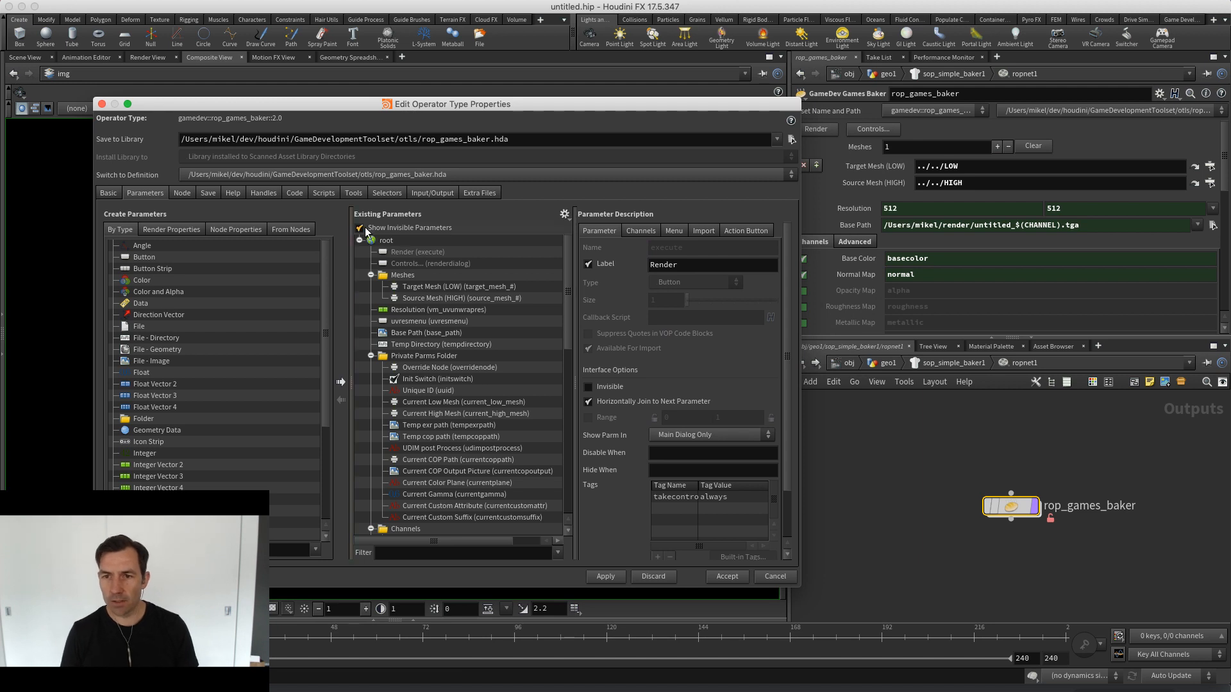
pyautogui.click(384, 358)
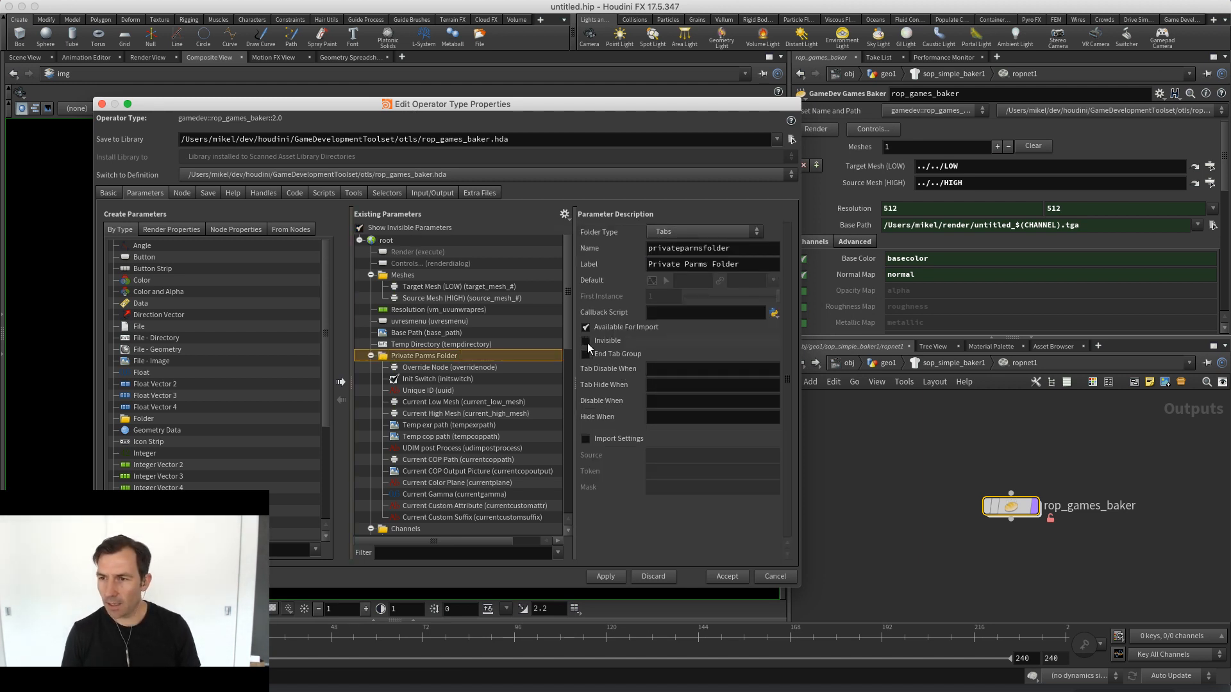
pyautogui.click(775, 576)
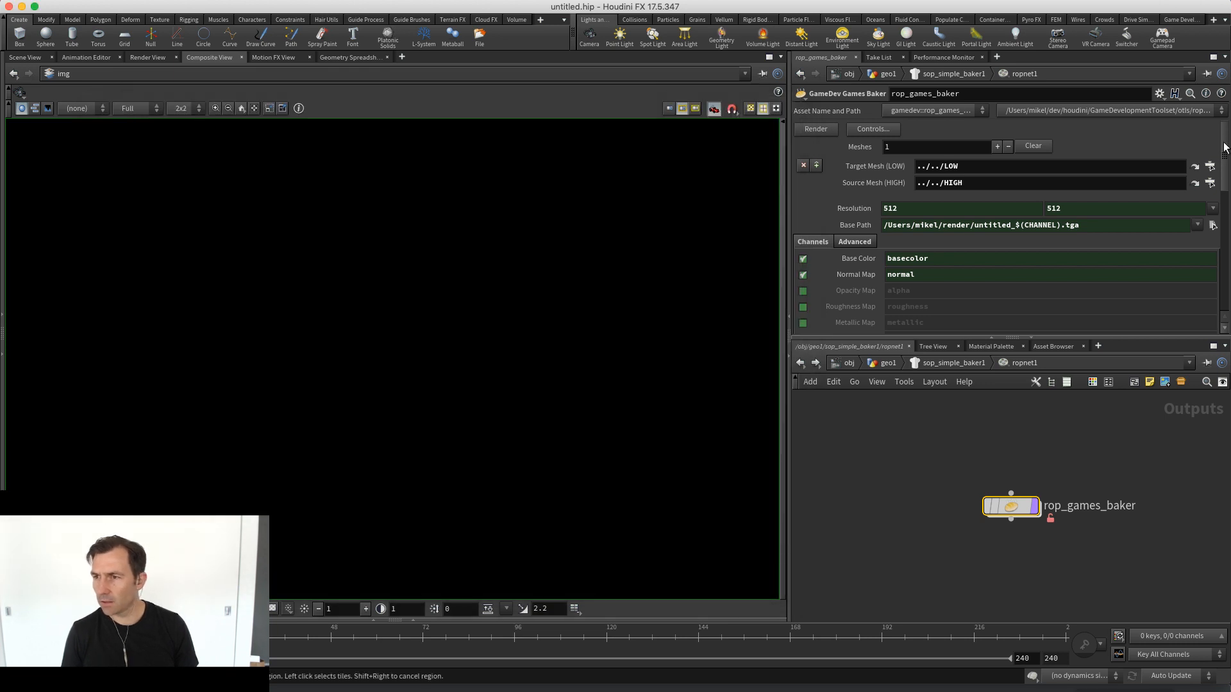
# Examine the nested rop_games_baker's override parameters and internal render network, then return to the geo1 network
pyautogui.scroll(-12, 898, 237)
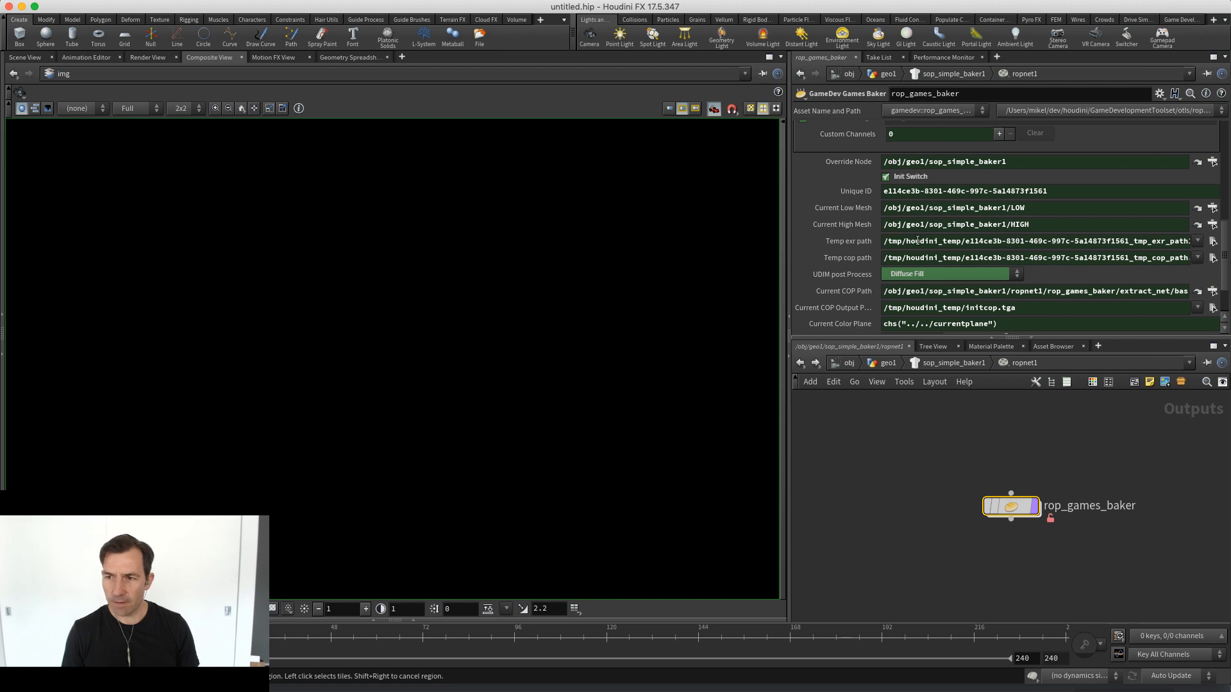
pyautogui.doubleClick(1010, 508)
pyautogui.moveTo(1014, 555); pyautogui.dragTo(998, 552, button='middle')
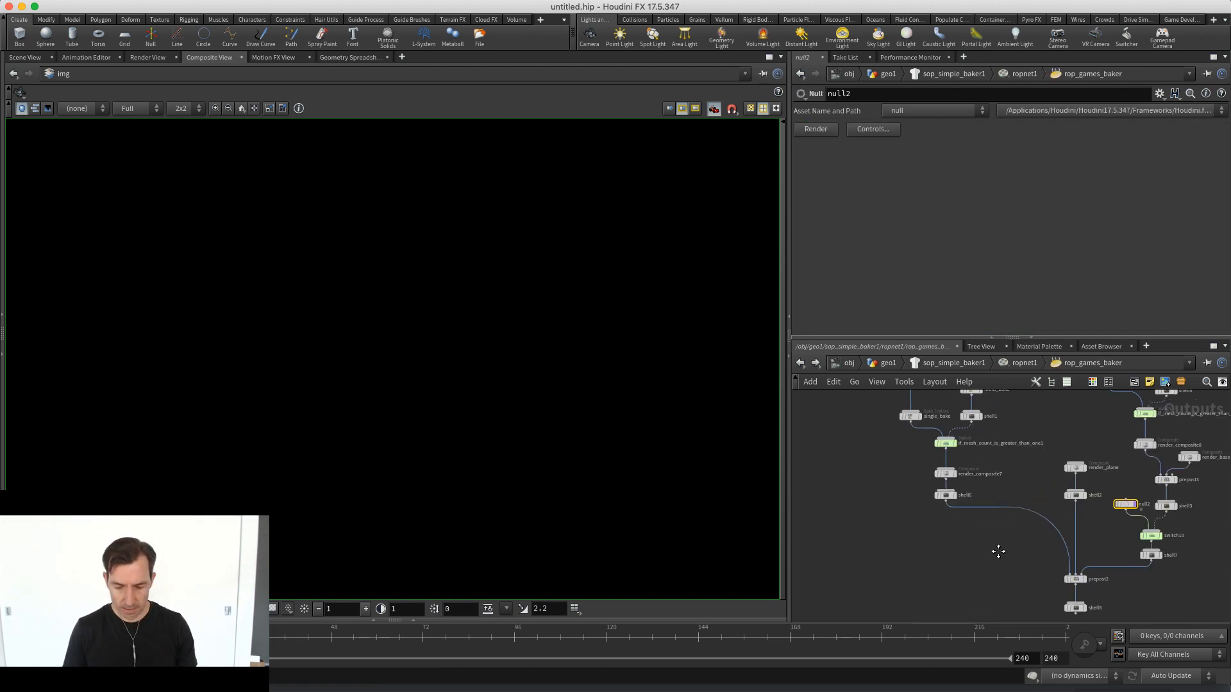
pyautogui.press('u')
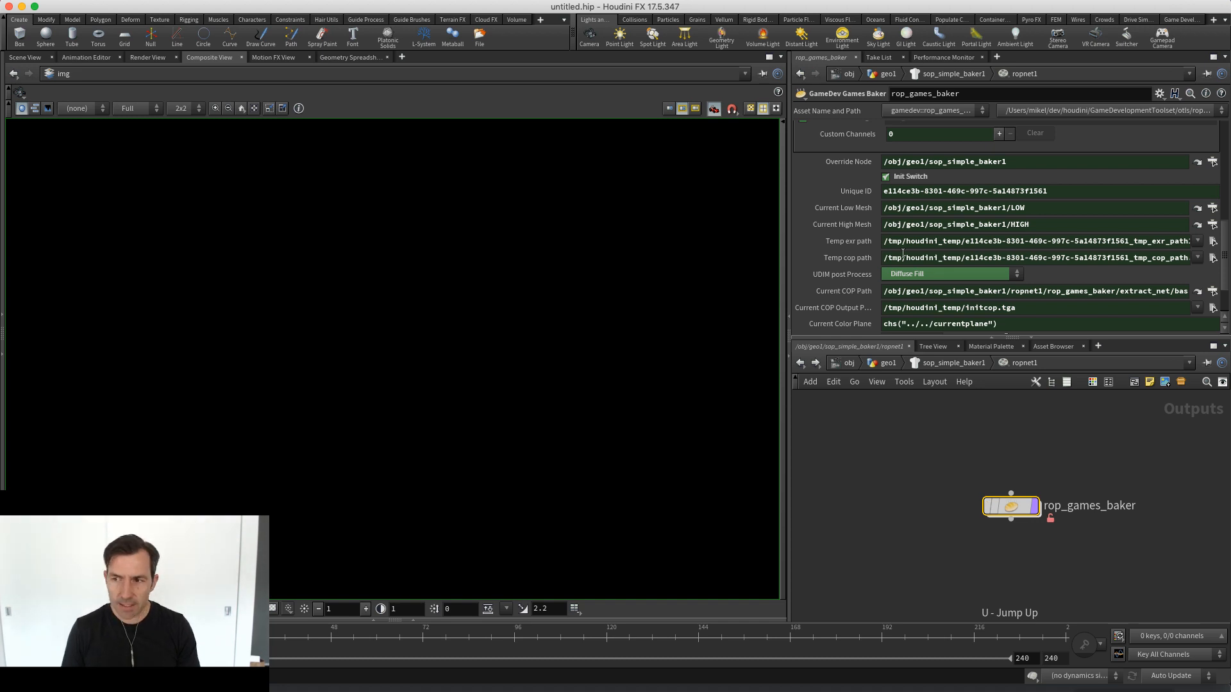
pyautogui.press('u')
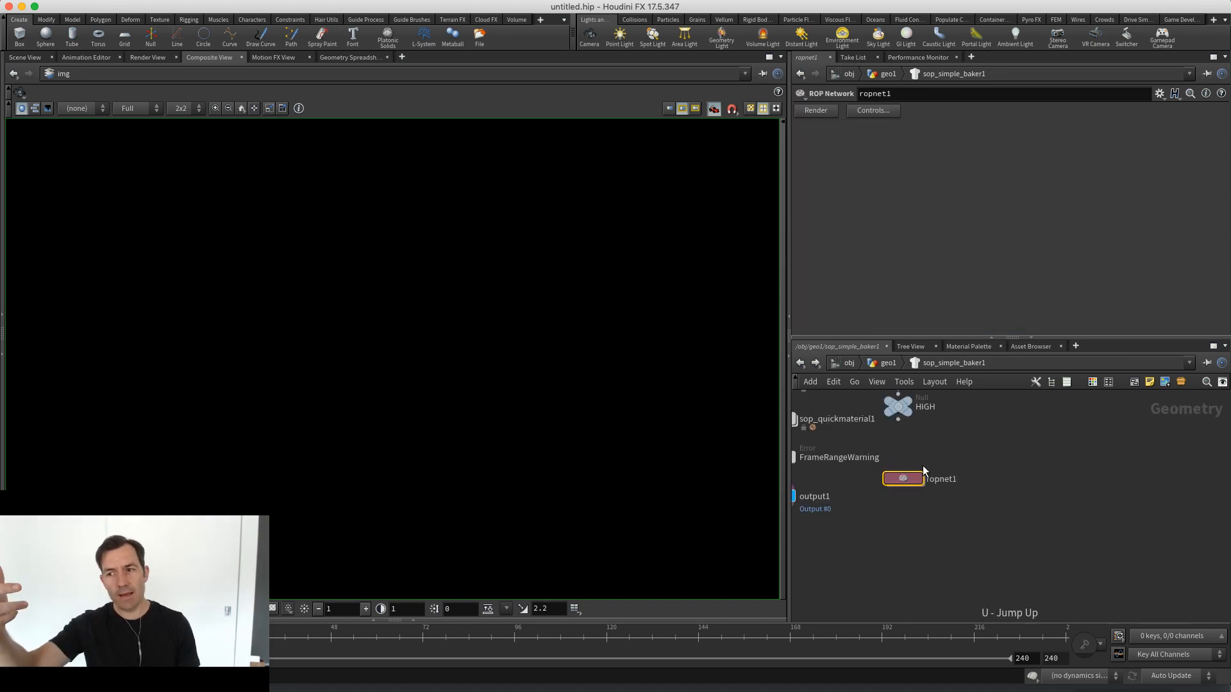
pyautogui.press('u')
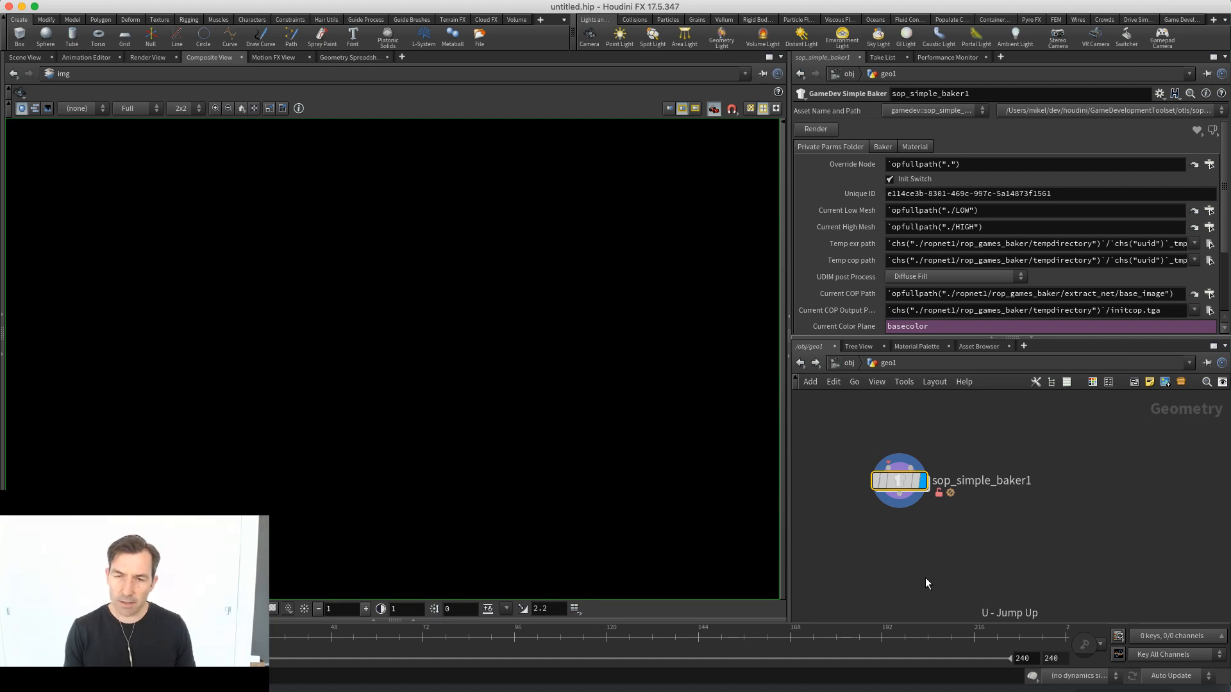
# Check the Simple Baker's Baker settings and revisit the rop_games_baker node inside its ropnet1 for comparison
pyautogui.moveTo(897, 486)
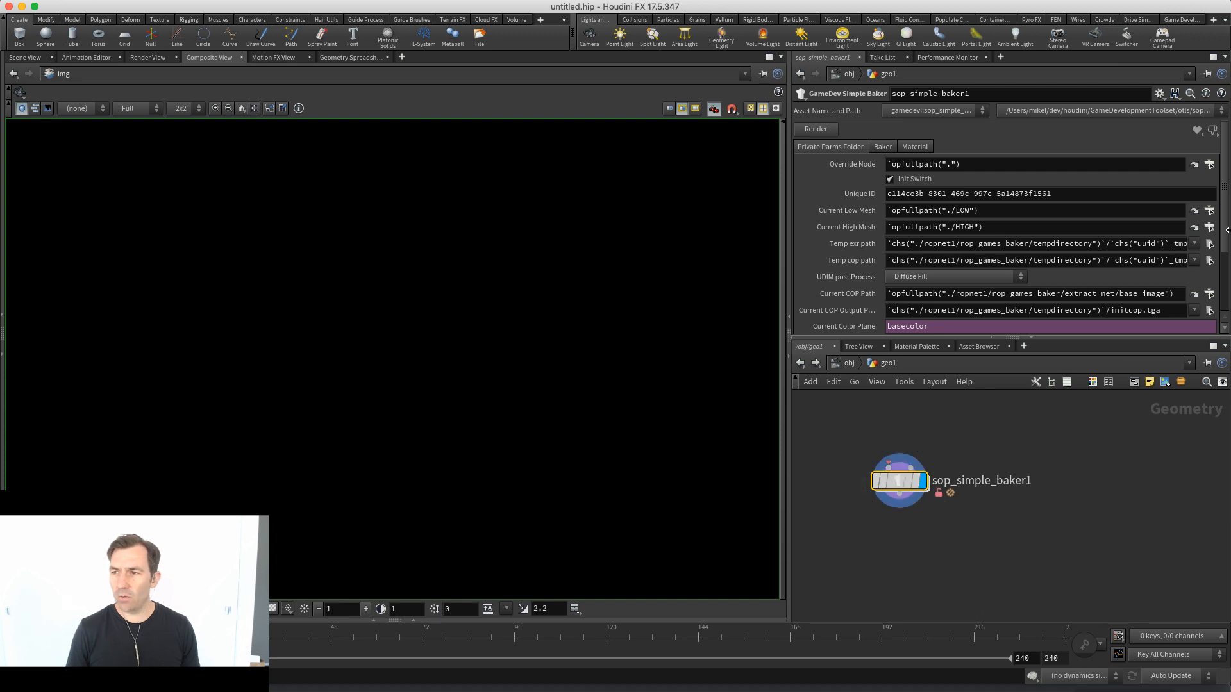
pyautogui.click(882, 147)
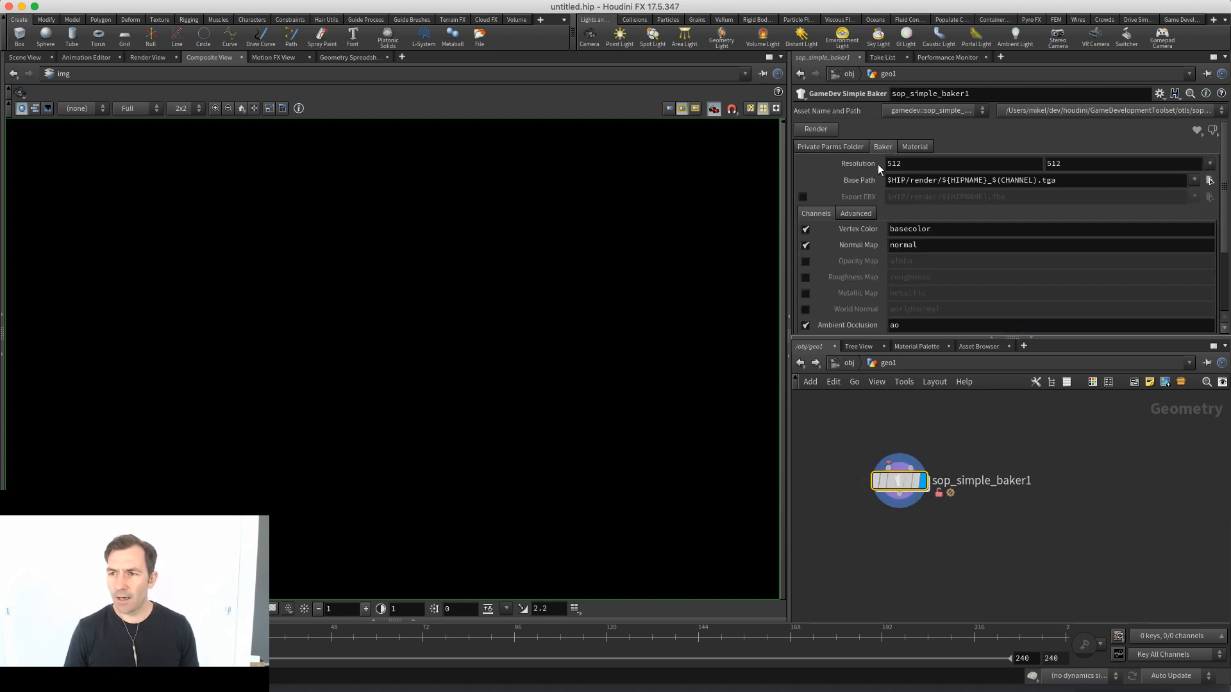
pyautogui.doubleClick(896, 482)
pyautogui.doubleClick(926, 484)
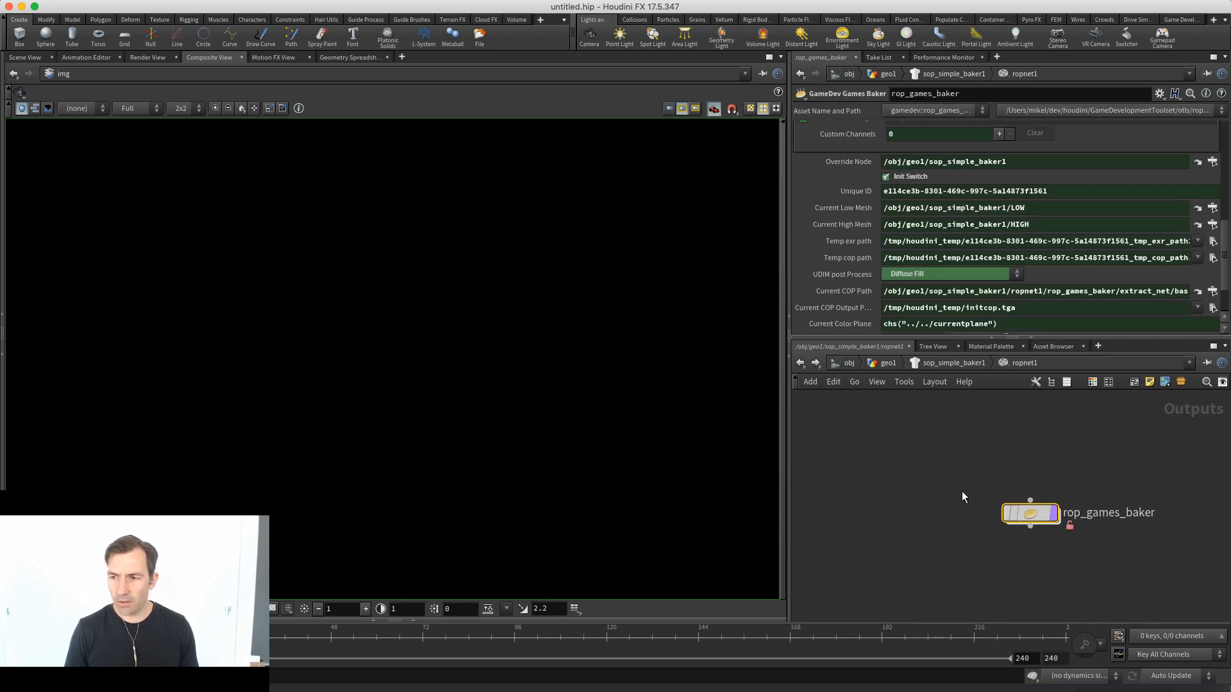
pyautogui.moveTo(1004, 507)
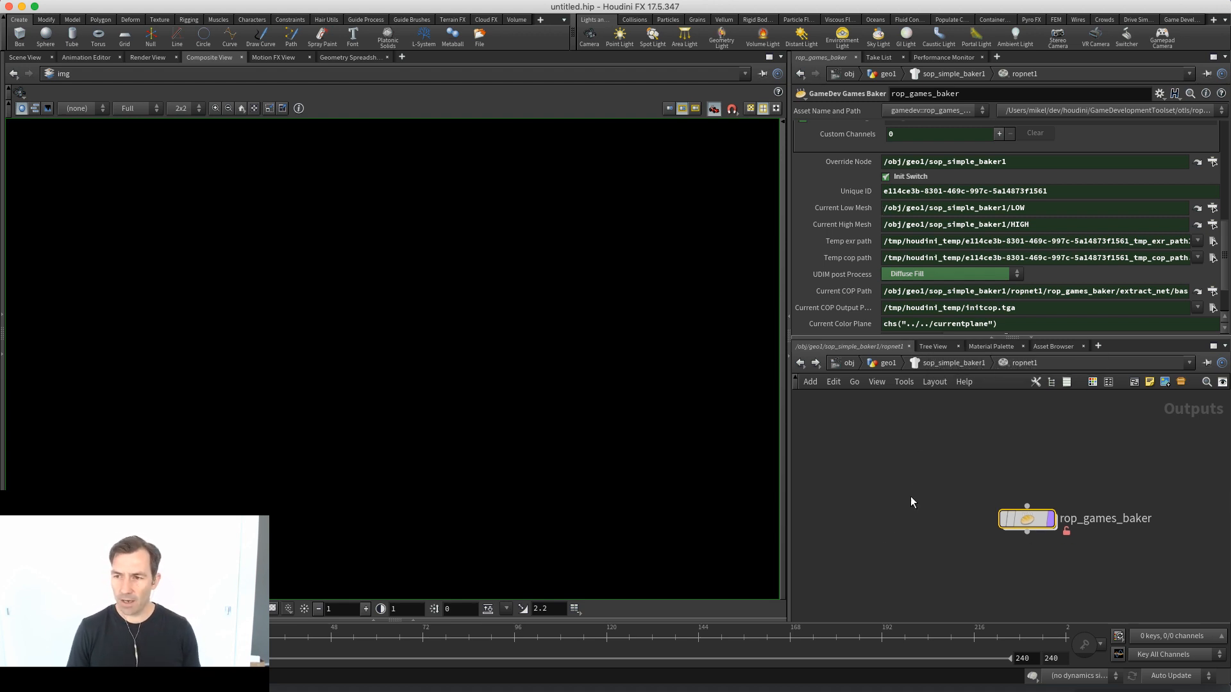
# Switch to the out network and add a GameDev Pyro Preview ROP
pyautogui.hotkey('ctrl', '1')
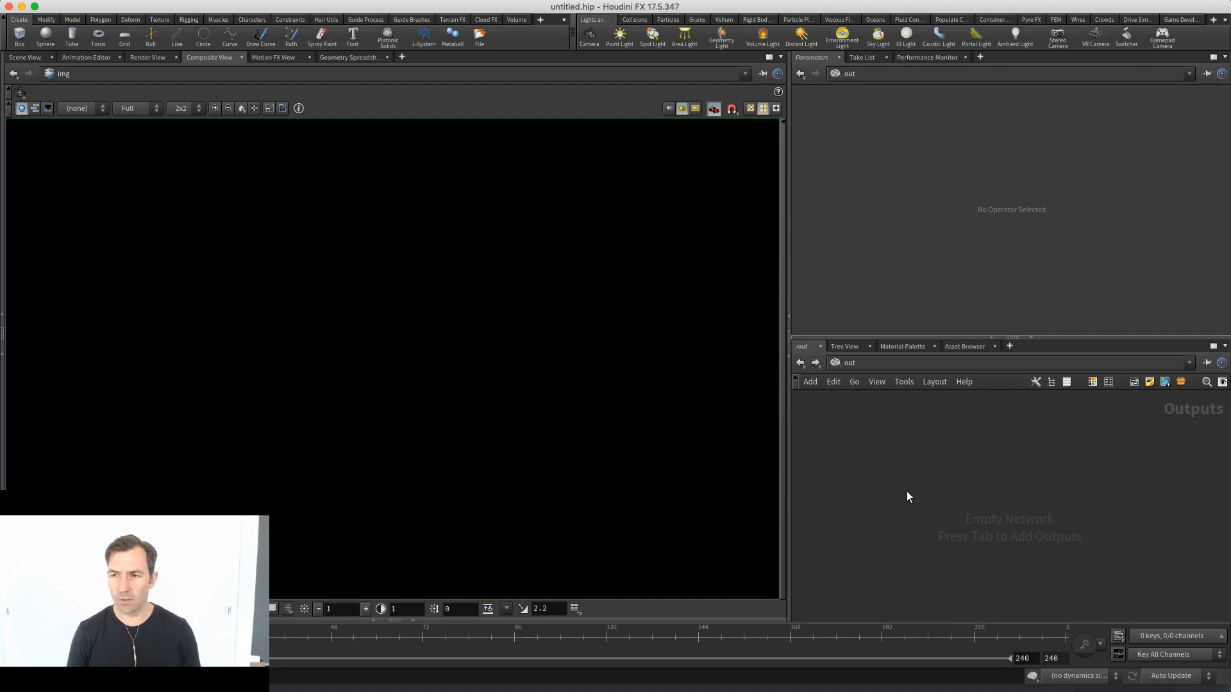
pyautogui.press('Tab')
pyautogui.write('py')
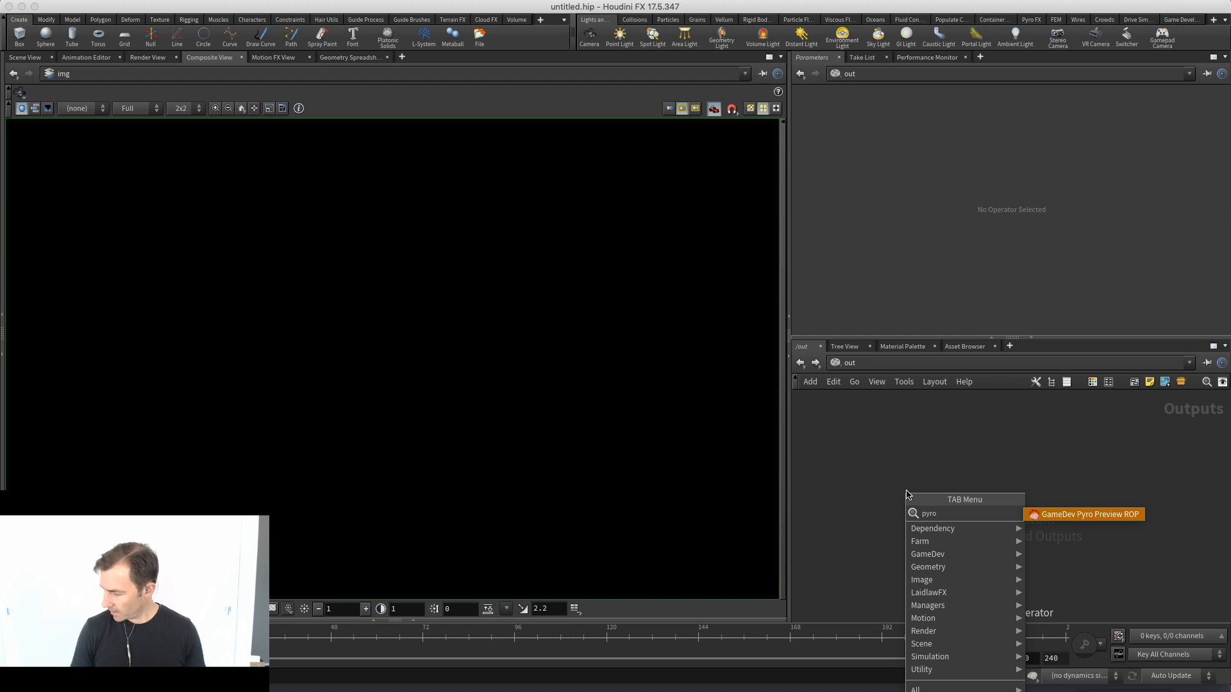
pyautogui.press('Return')
pyautogui.click(906, 491)
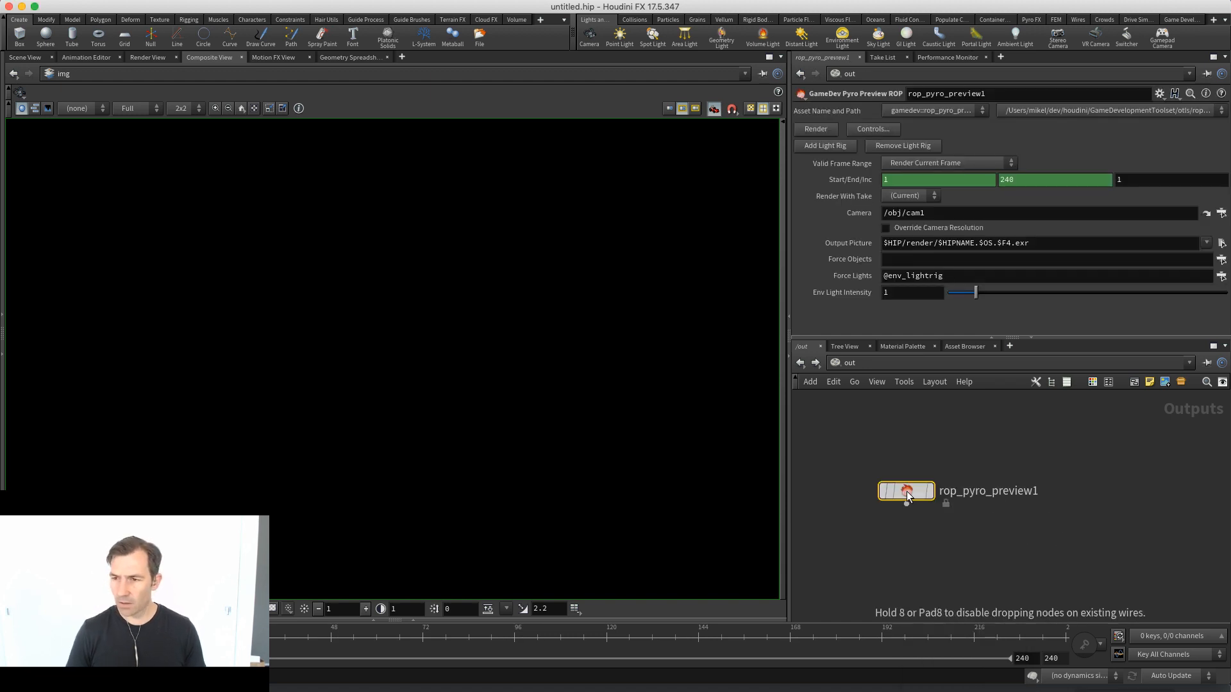
# Inspect the Pyro Preview ROP's type properties with invisible parameters shown, close them without changes and delete the node
pyautogui.rightClick(906, 491)
pyautogui.click(941, 687)
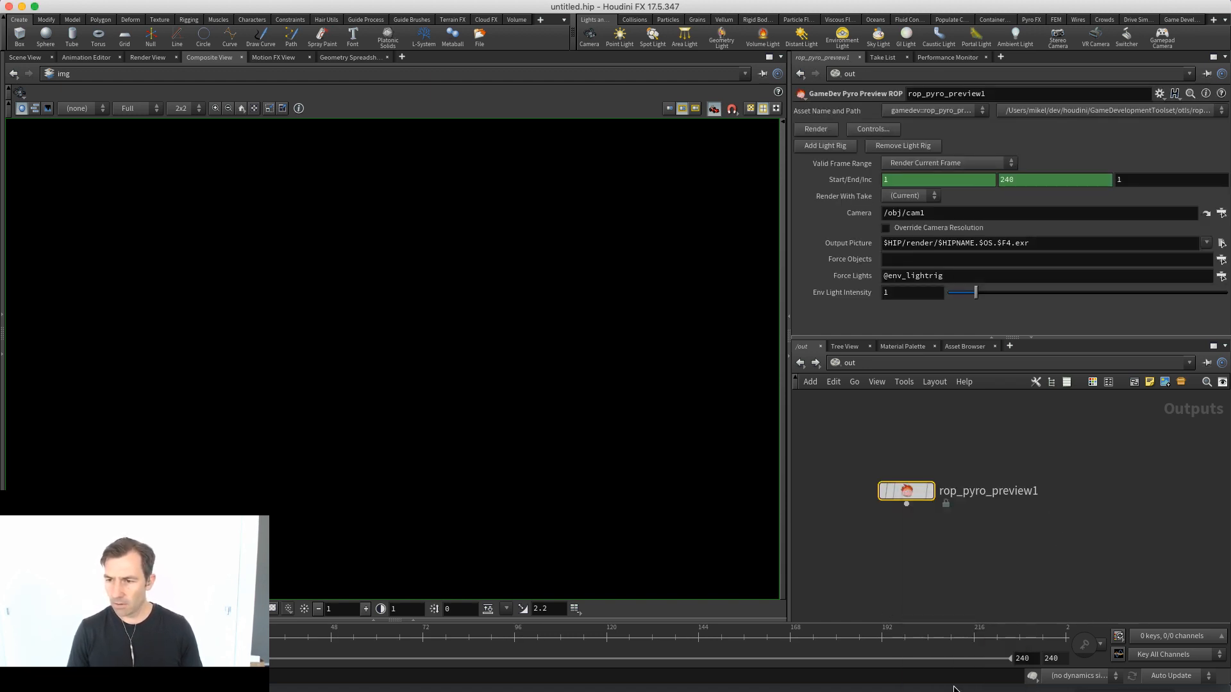
pyautogui.moveTo(481, 95); pyautogui.dragTo(433, 83)
pyautogui.click(312, 216)
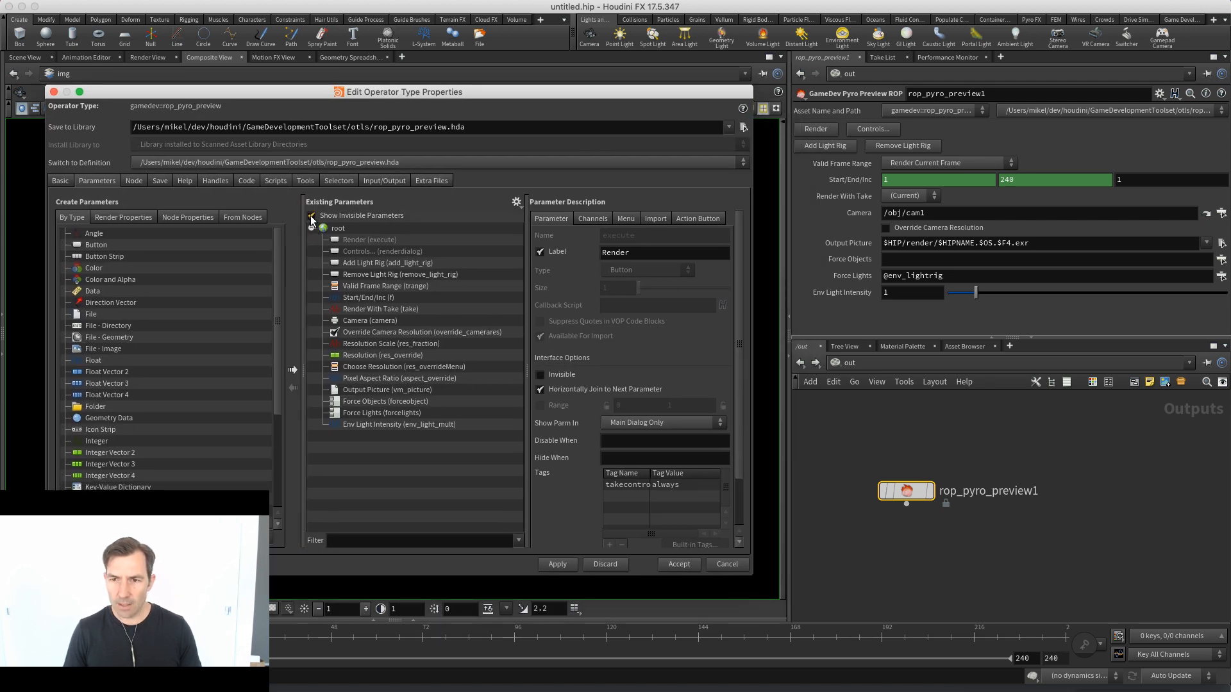
pyautogui.click(727, 564)
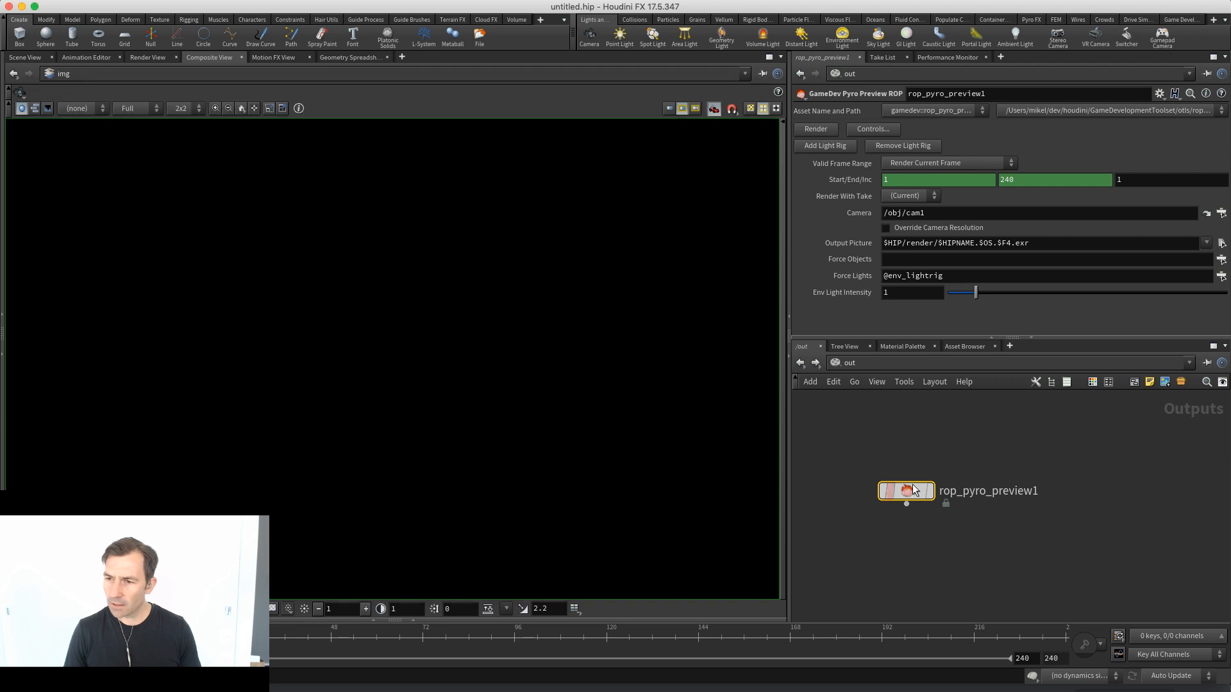
pyautogui.press('Delete')
# Add a GameDev Texture Sheets node to the out network
pyautogui.press('Tab')
pyautogui.write('tex')
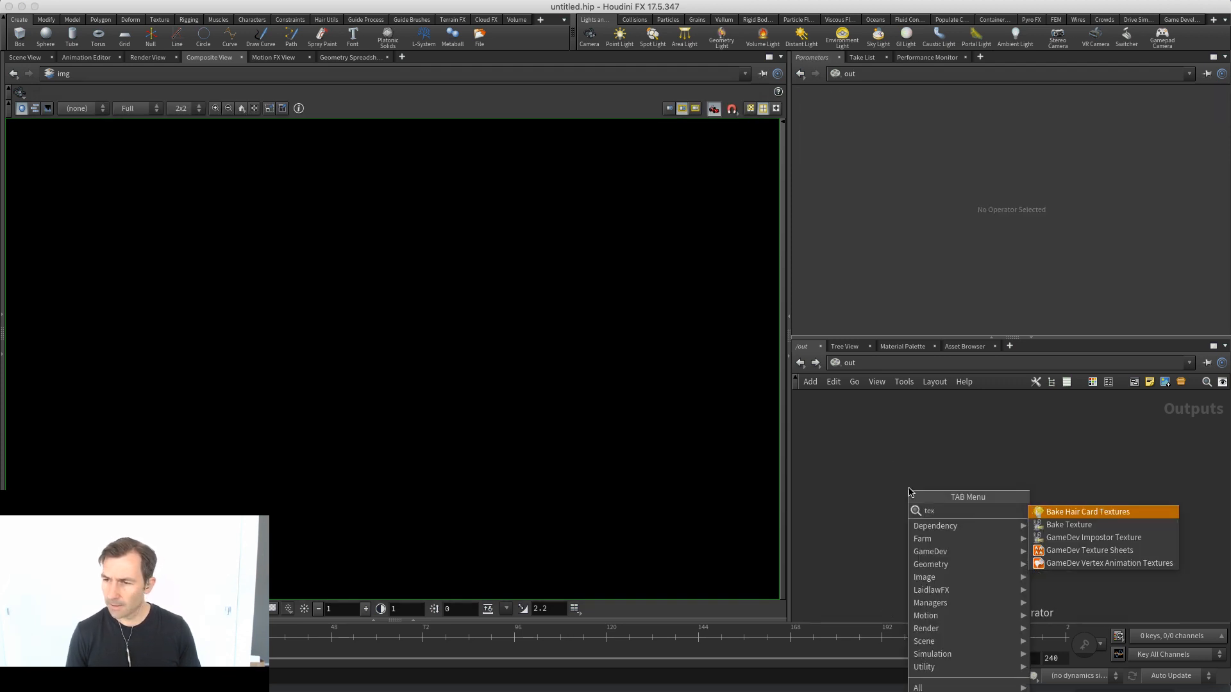
pyautogui.press('Down')
pyautogui.press('Down')
pyautogui.press('Down')
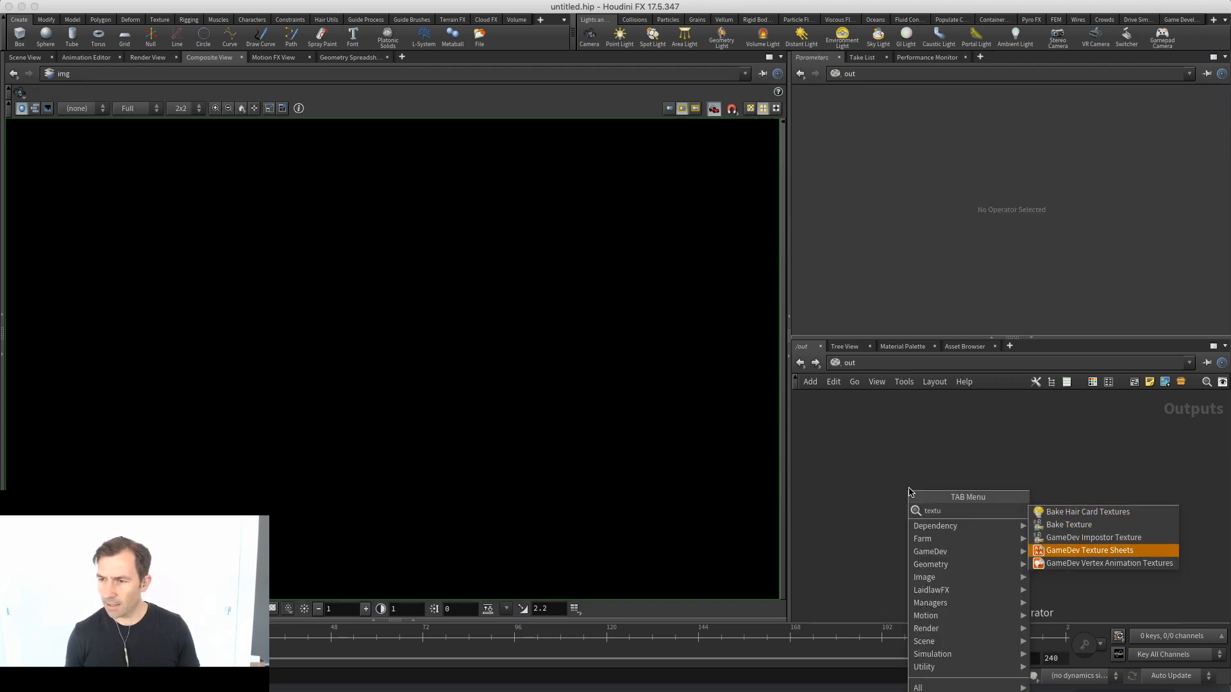
pyautogui.write('u')
pyautogui.press('Return')
pyautogui.click(909, 488)
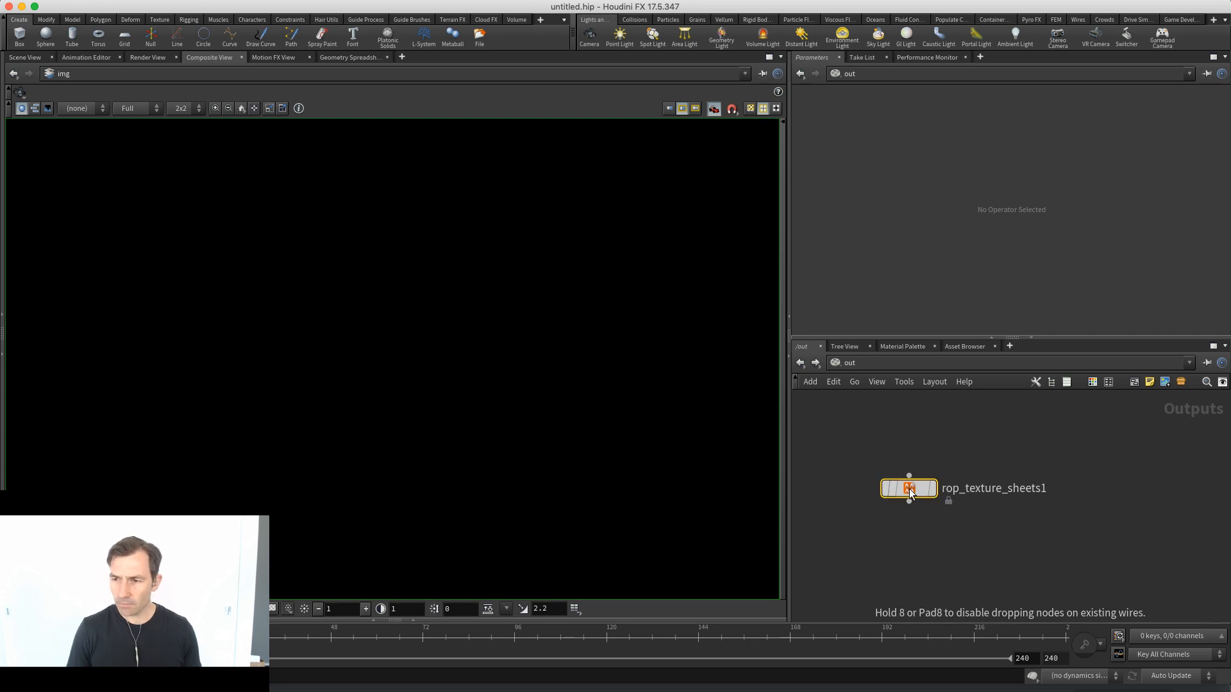
# Allow editing of the Texture Sheets node's contents and open its type properties
pyautogui.rightClick(909, 489)
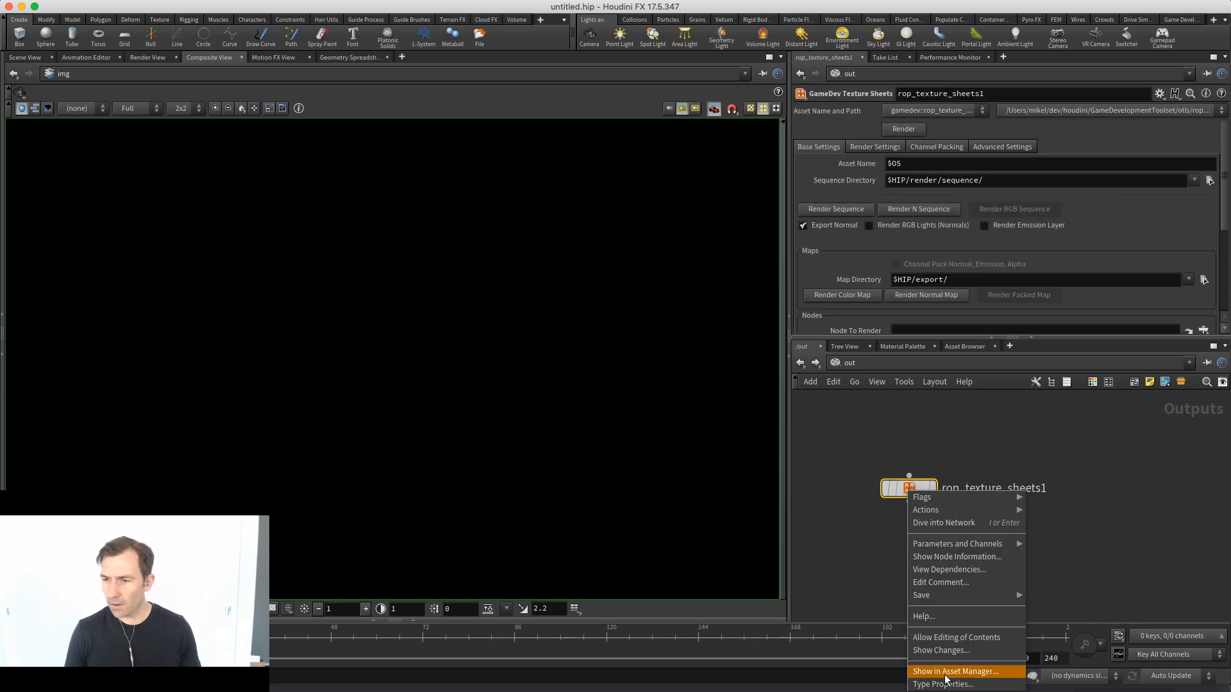
pyautogui.click(942, 638)
pyautogui.rightClick(912, 493)
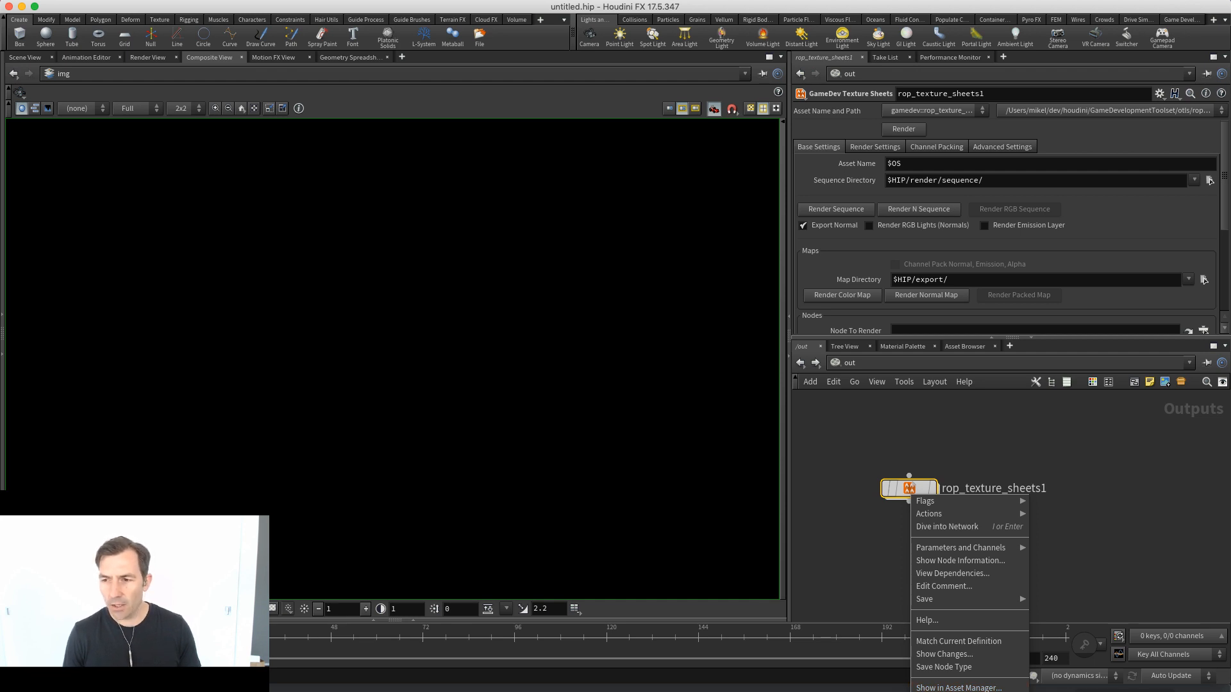
pyautogui.click(955, 688)
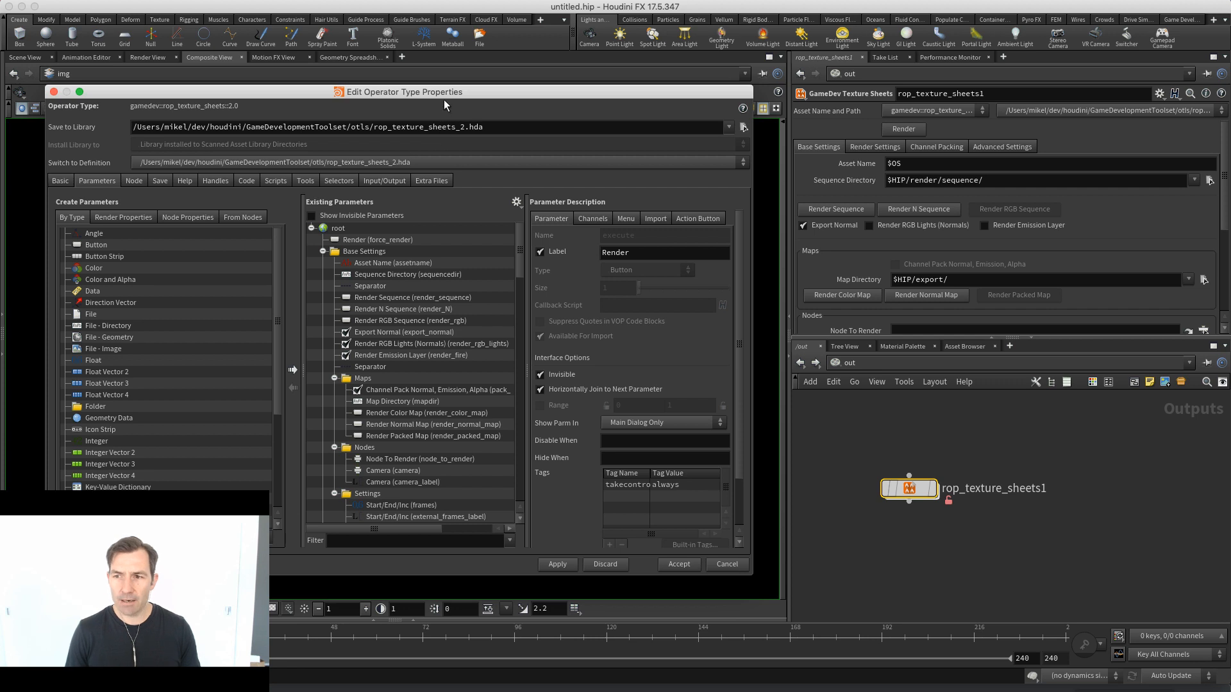
# Move the Texture Sheets node lower in the network and add a Mantra node above it
pyautogui.moveTo(916, 480)
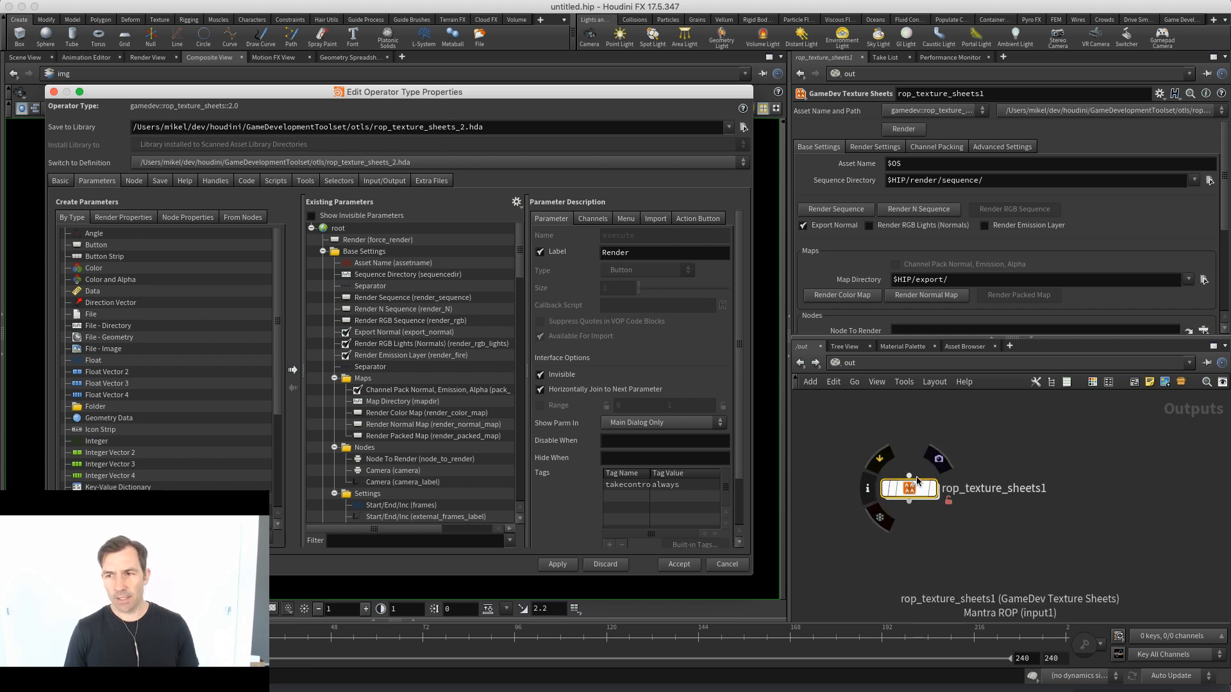
pyautogui.moveTo(916, 479); pyautogui.dragTo(942, 517)
pyautogui.press('Tab')
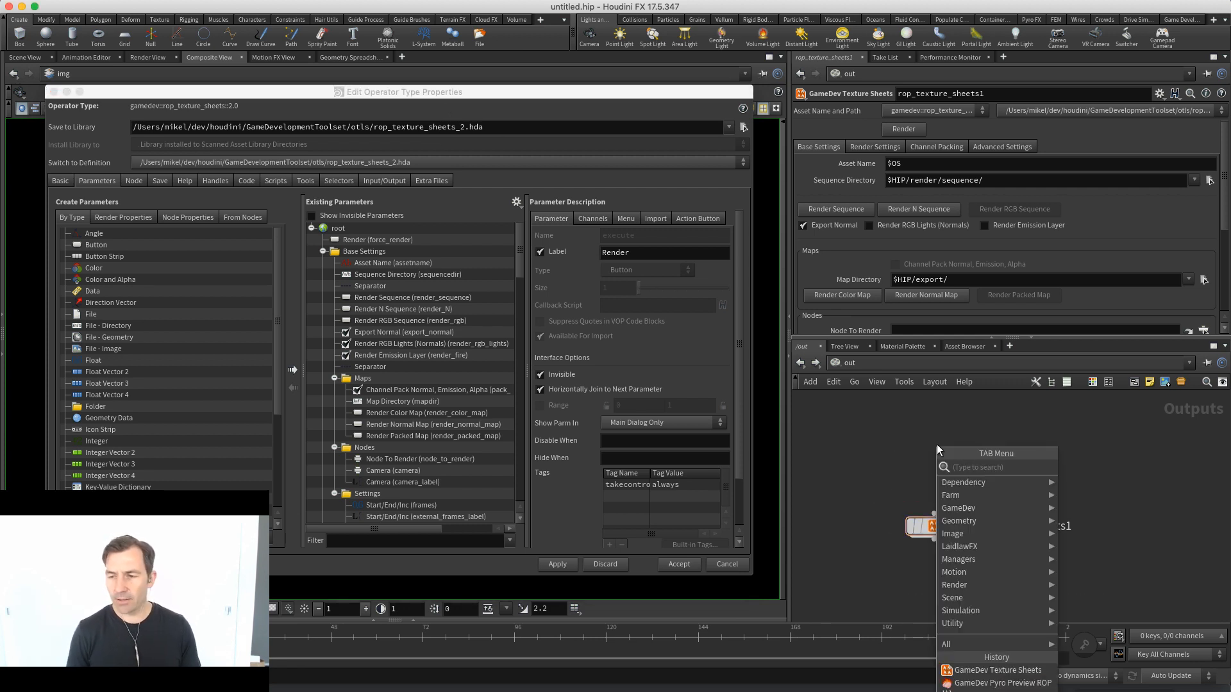
pyautogui.write('mantra')
pyautogui.press('Return')
pyautogui.click(936, 444)
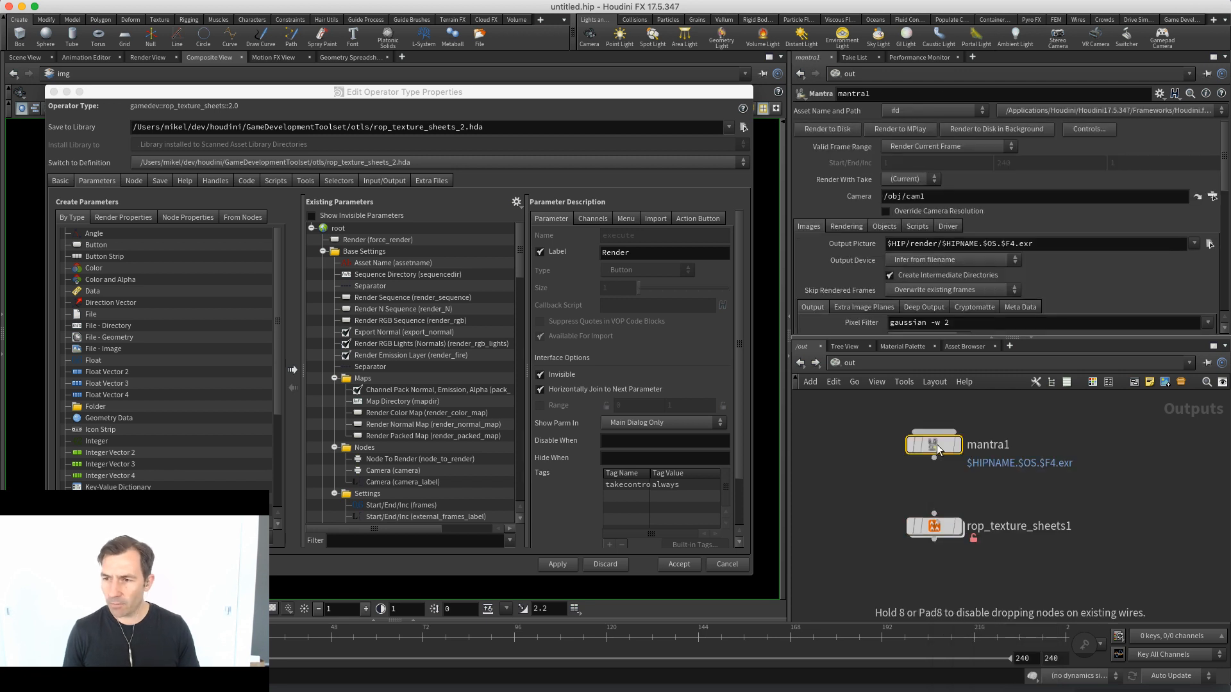
# Review the Texture Sheets node's Nodes and Settings parameters, then wire mantra1 into its input
pyautogui.moveTo(864, 522); pyautogui.dragTo(1038, 577)
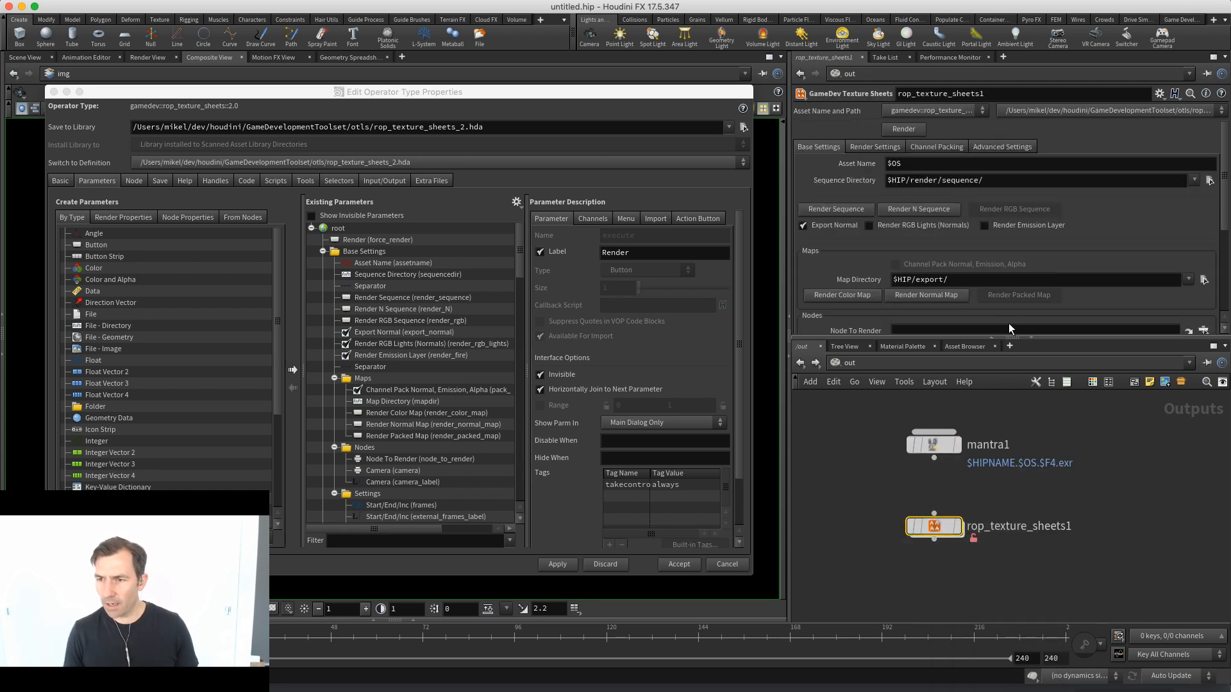
pyautogui.moveTo(1226, 198); pyautogui.dragTo(1226, 241)
pyautogui.click(806, 269)
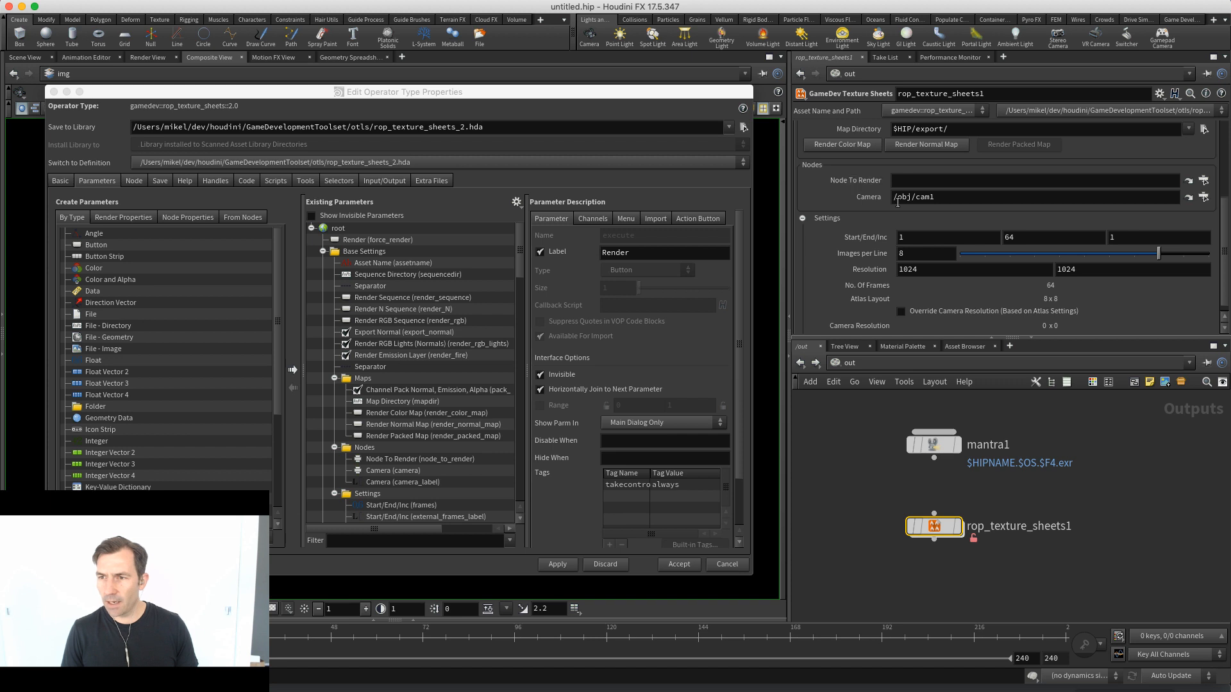
pyautogui.click(933, 458)
pyautogui.click(934, 514)
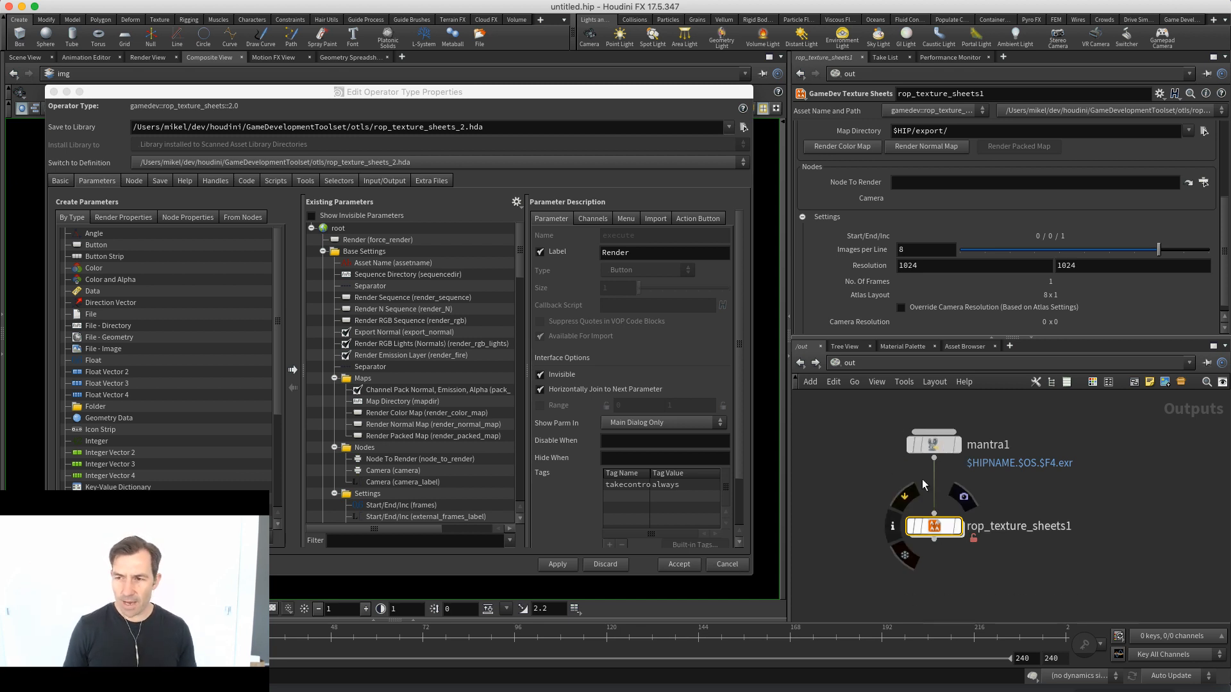
pyautogui.moveTo(941, 524)
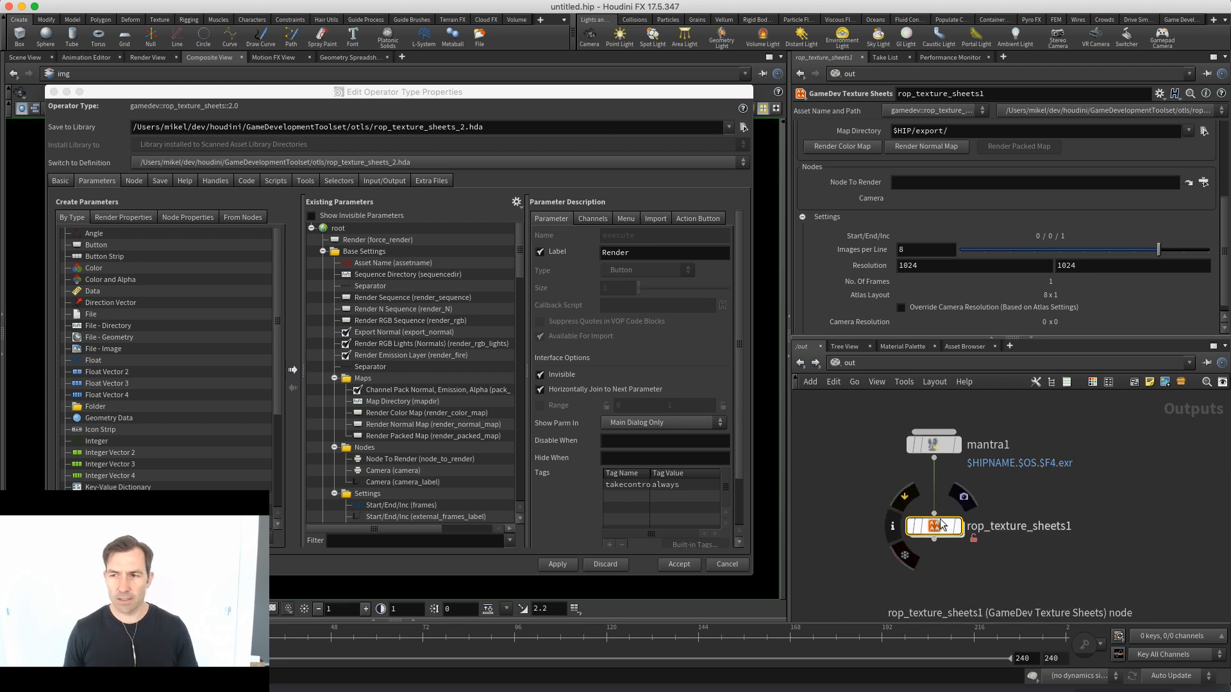
# Compare the parameters of the two connected nodes, then cut the wire between mantra1 and rop_texture_sheets1
pyautogui.click(918, 448)
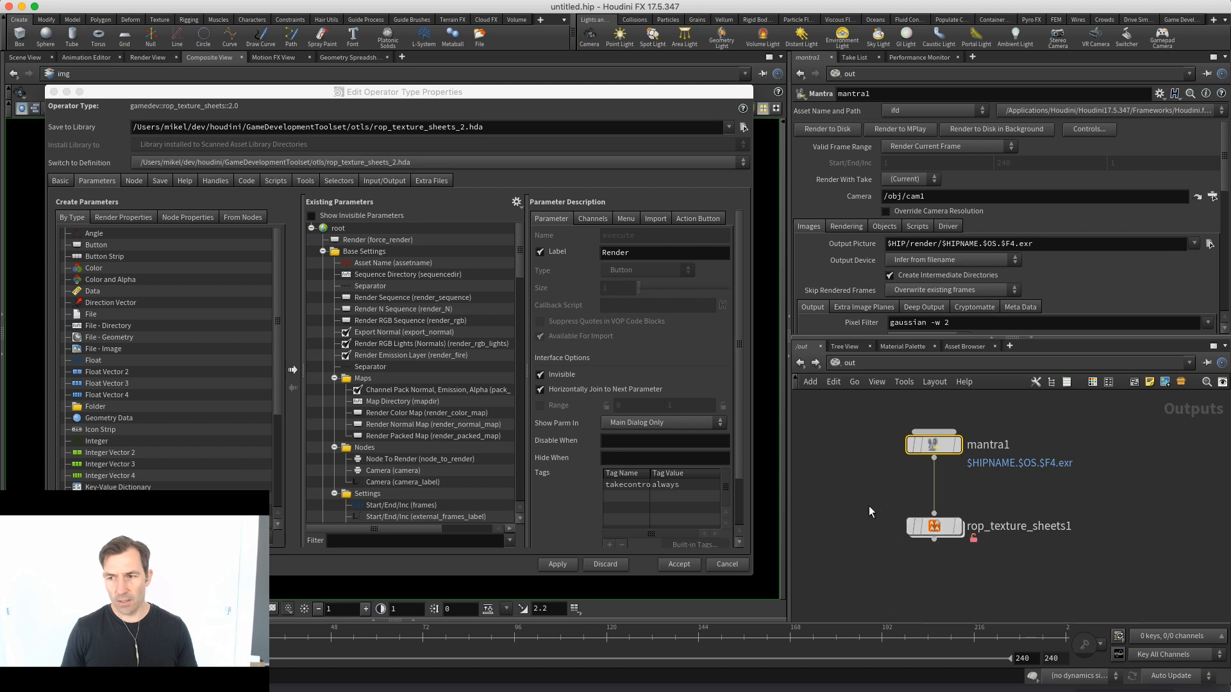
pyautogui.moveTo(868, 506); pyautogui.dragTo(1045, 582)
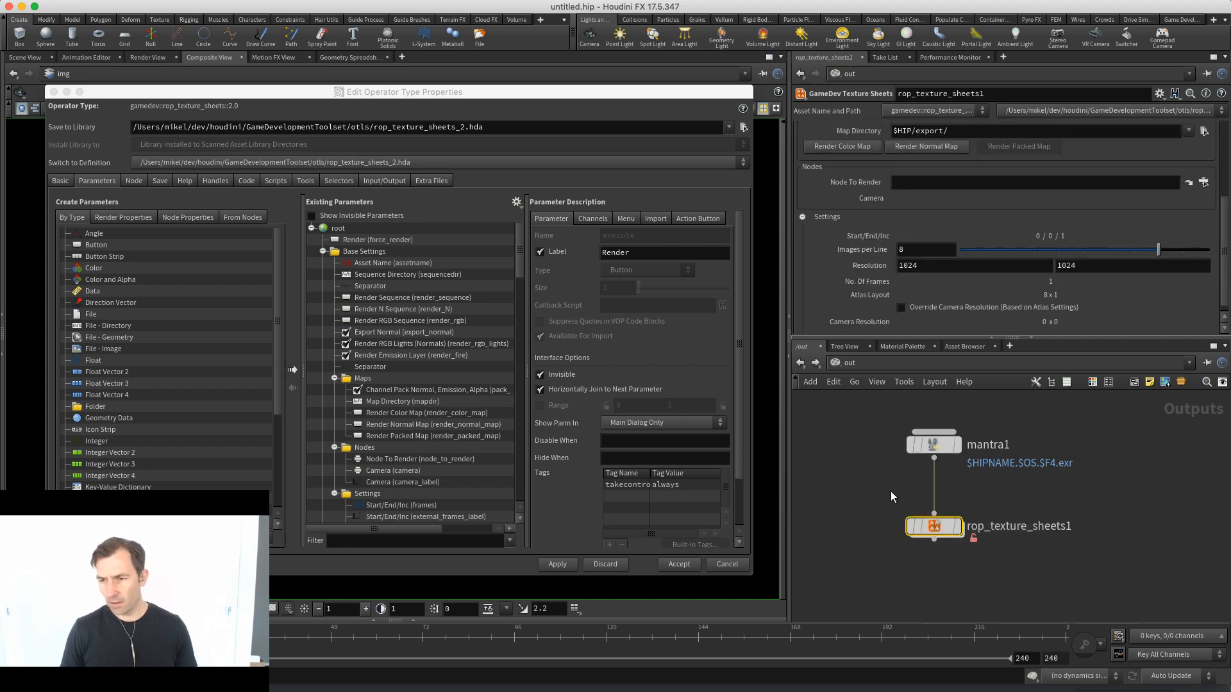
pyautogui.press('y')
pyautogui.moveTo(883, 486); pyautogui.dragTo(1045, 493)
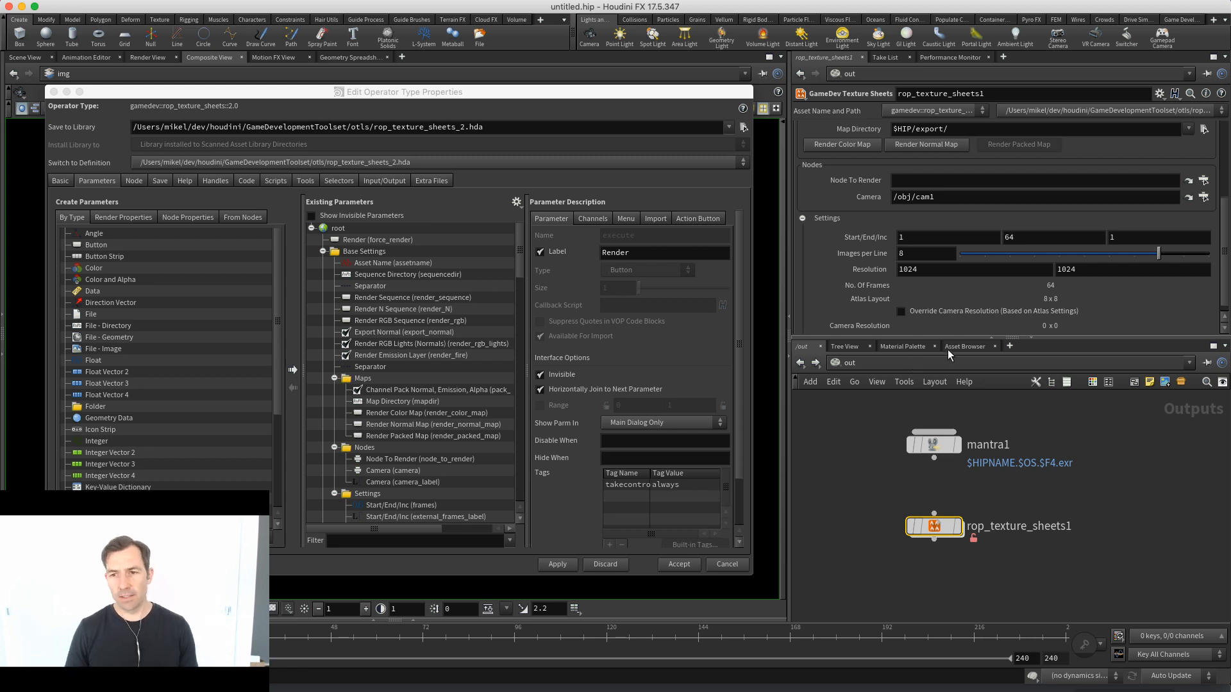
# Show invisible parameters in the Texture Sheets type properties and examine the Mantra, Mantra External and Mantra Internal definitions
pyautogui.click(312, 216)
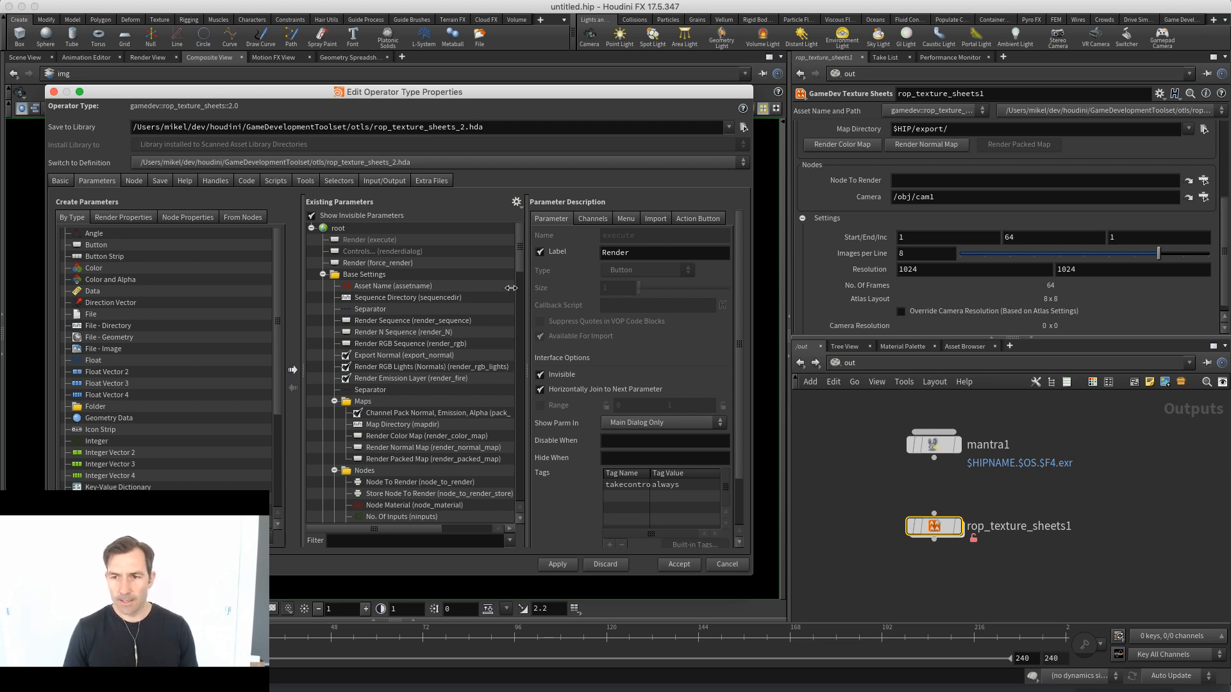
pyautogui.moveTo(517, 263); pyautogui.dragTo(514, 293)
pyautogui.click(408, 362)
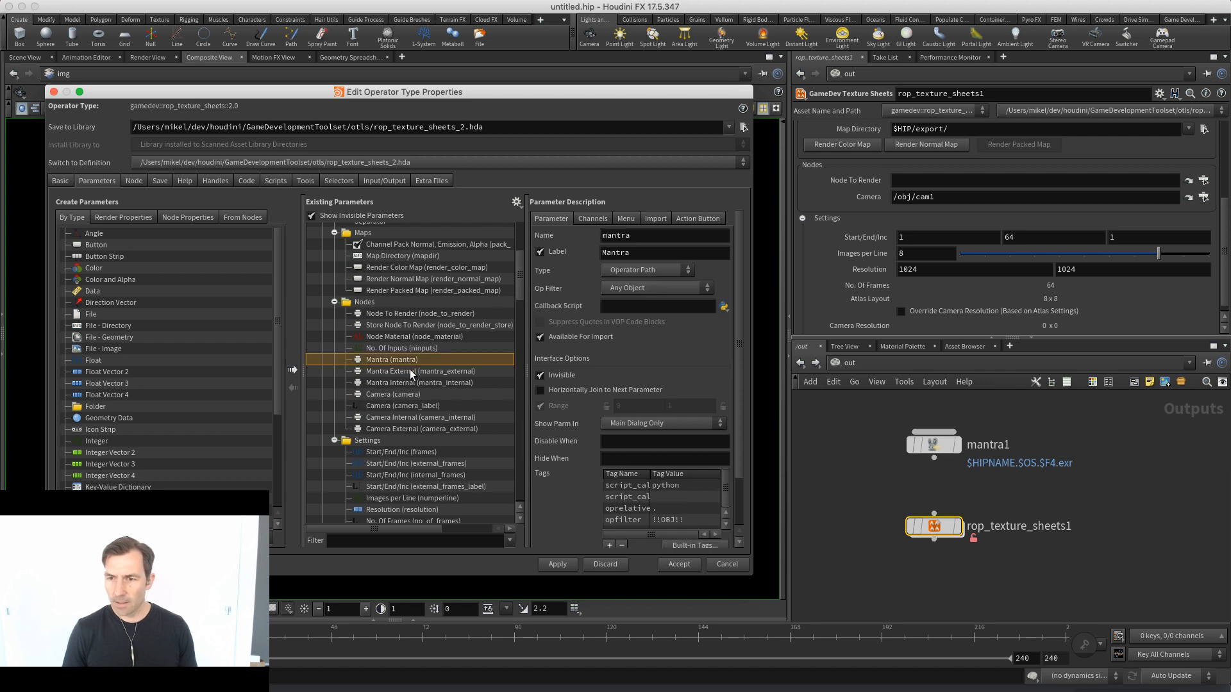
pyautogui.click(441, 371)
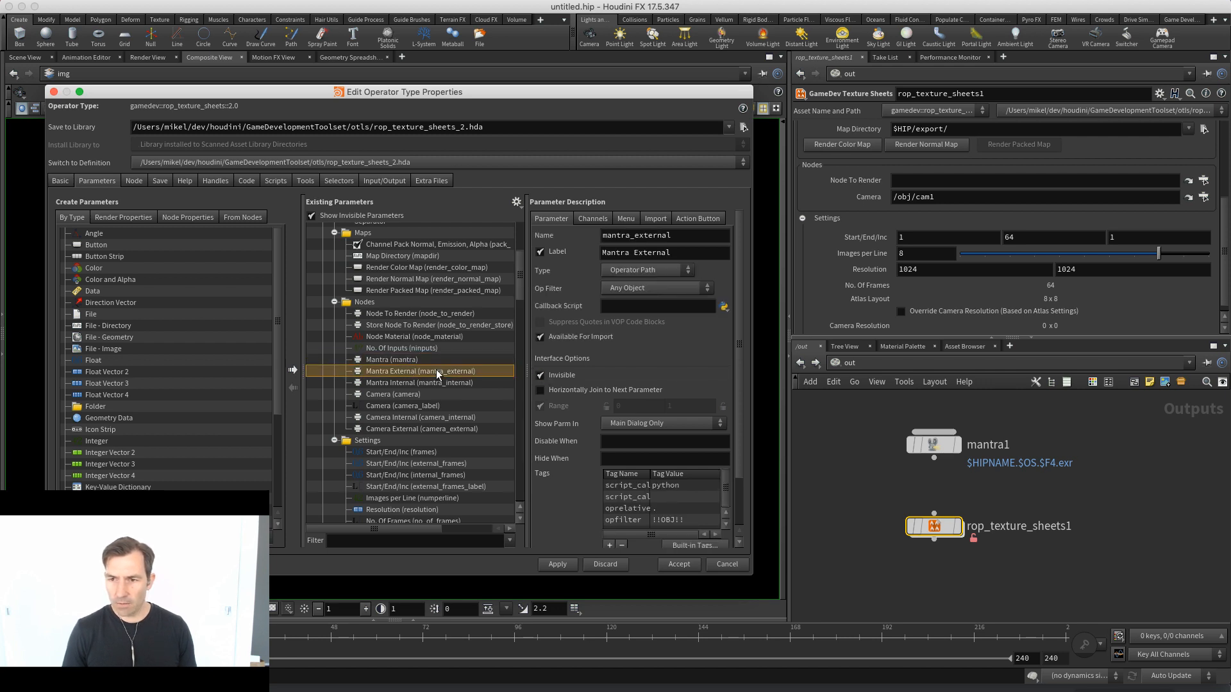
pyautogui.click(412, 384)
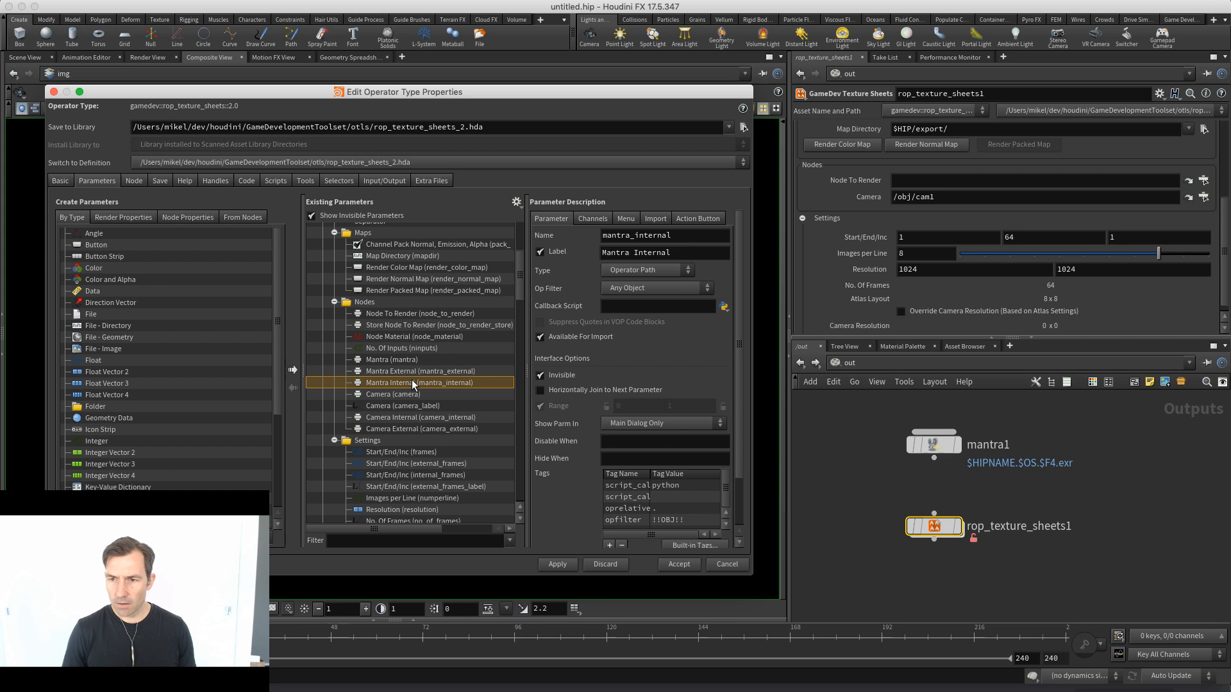
# Make the Mantra Internal parameter visible, apply the type changes despite the reference warning, and review the node's Nodes parameters before closing the dialog
pyautogui.click(540, 376)
pyautogui.click(574, 567)
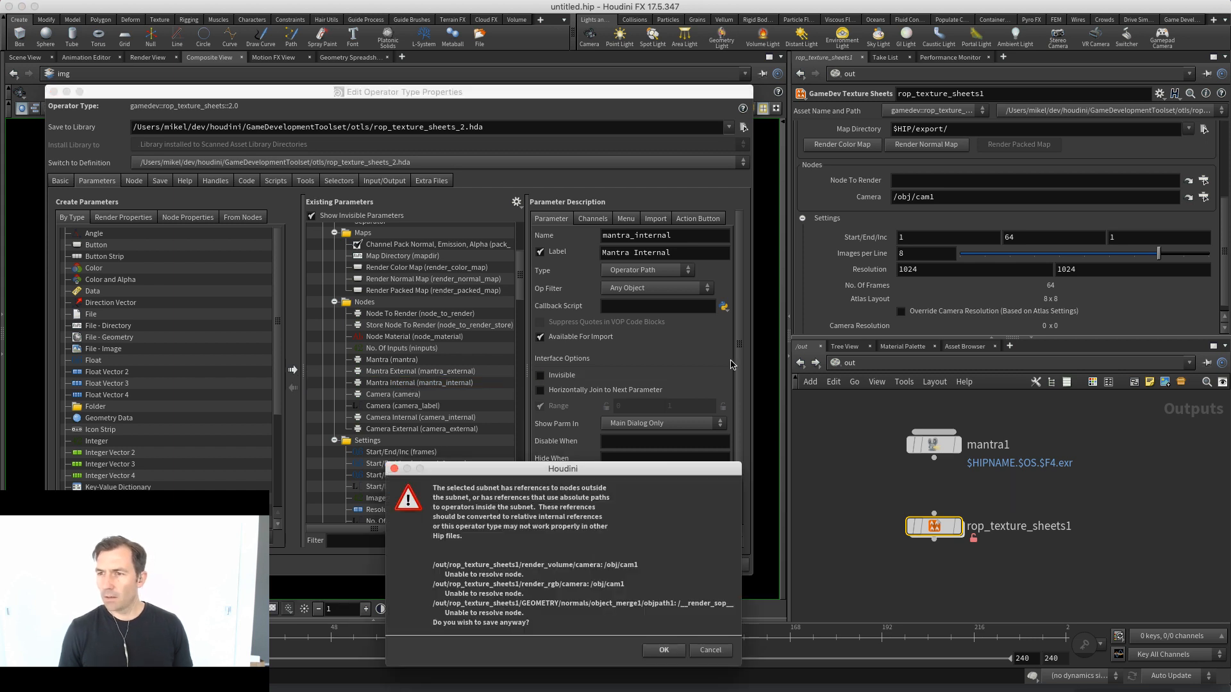
pyautogui.click(662, 650)
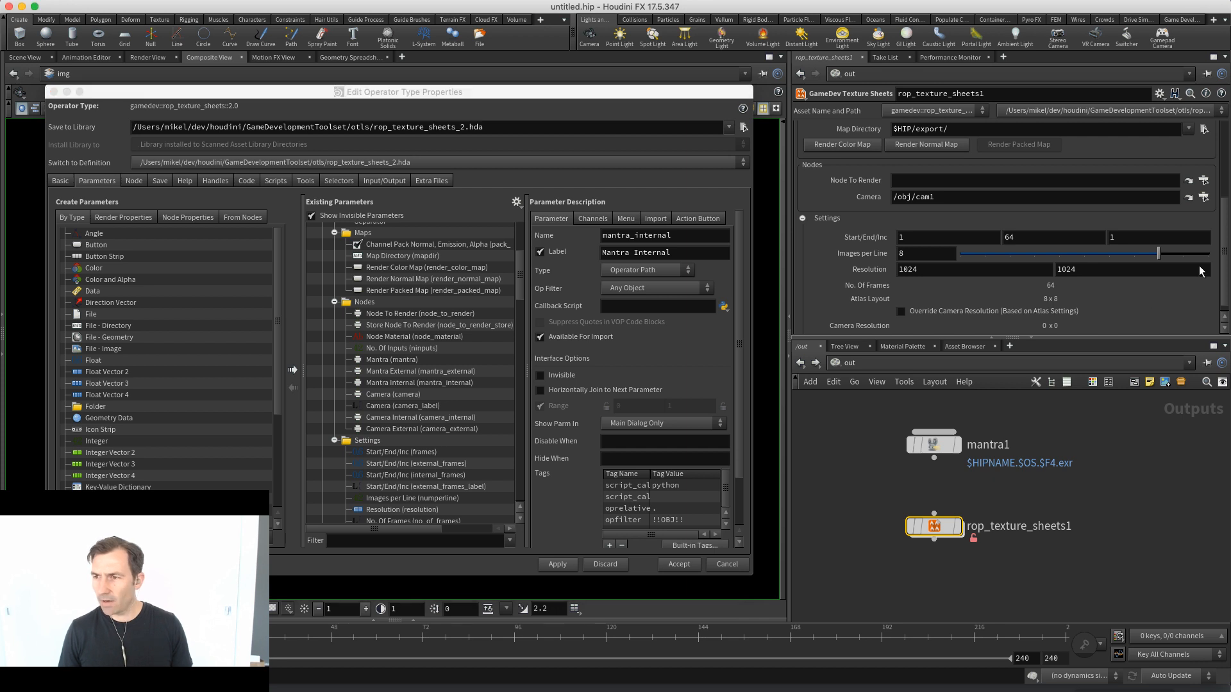
pyautogui.moveTo(1225, 229); pyautogui.dragTo(1226, 192)
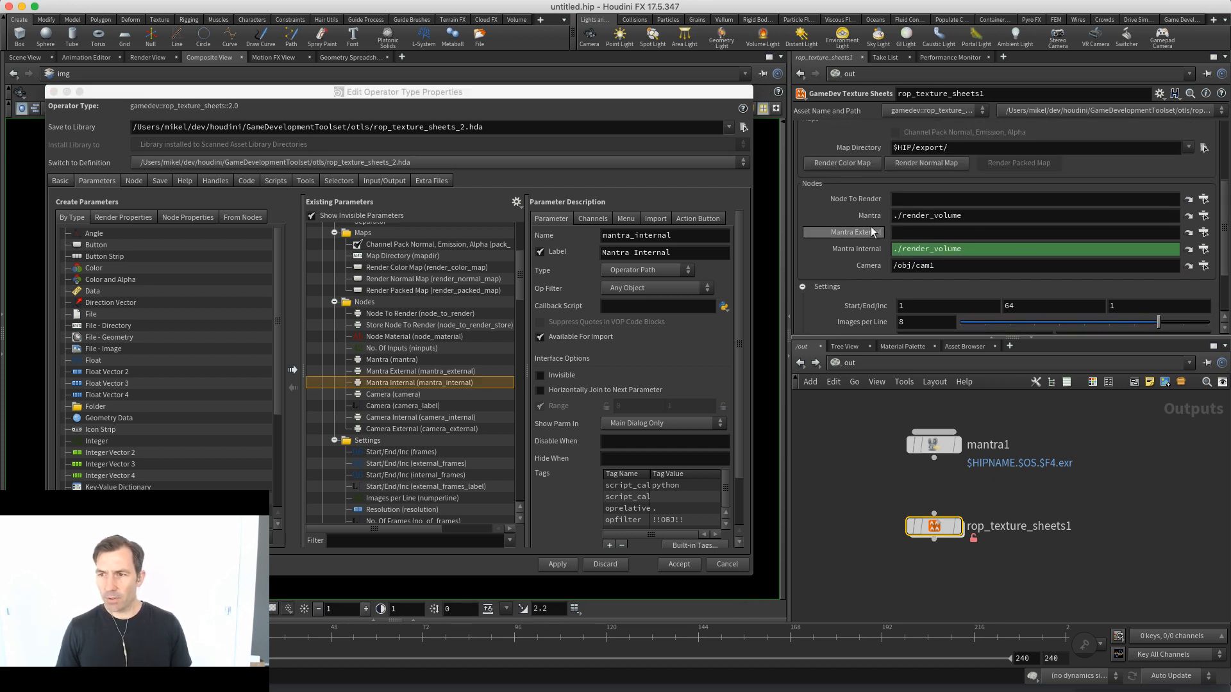
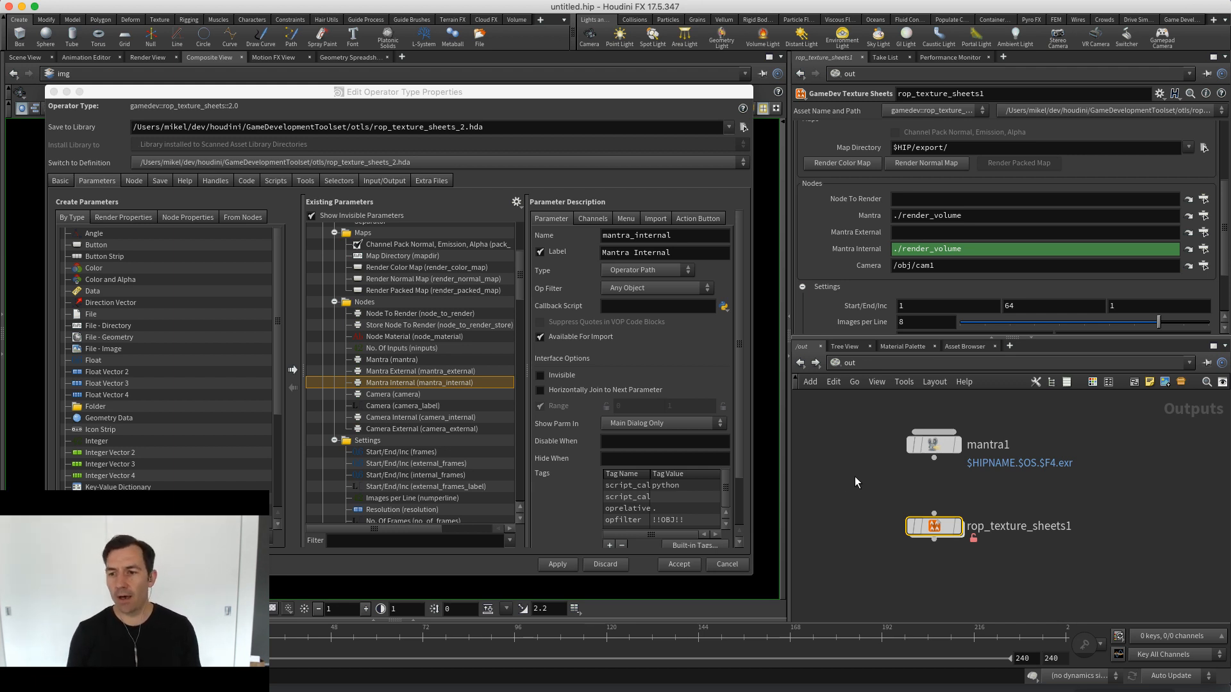
pyautogui.click(727, 567)
pyautogui.press('h')
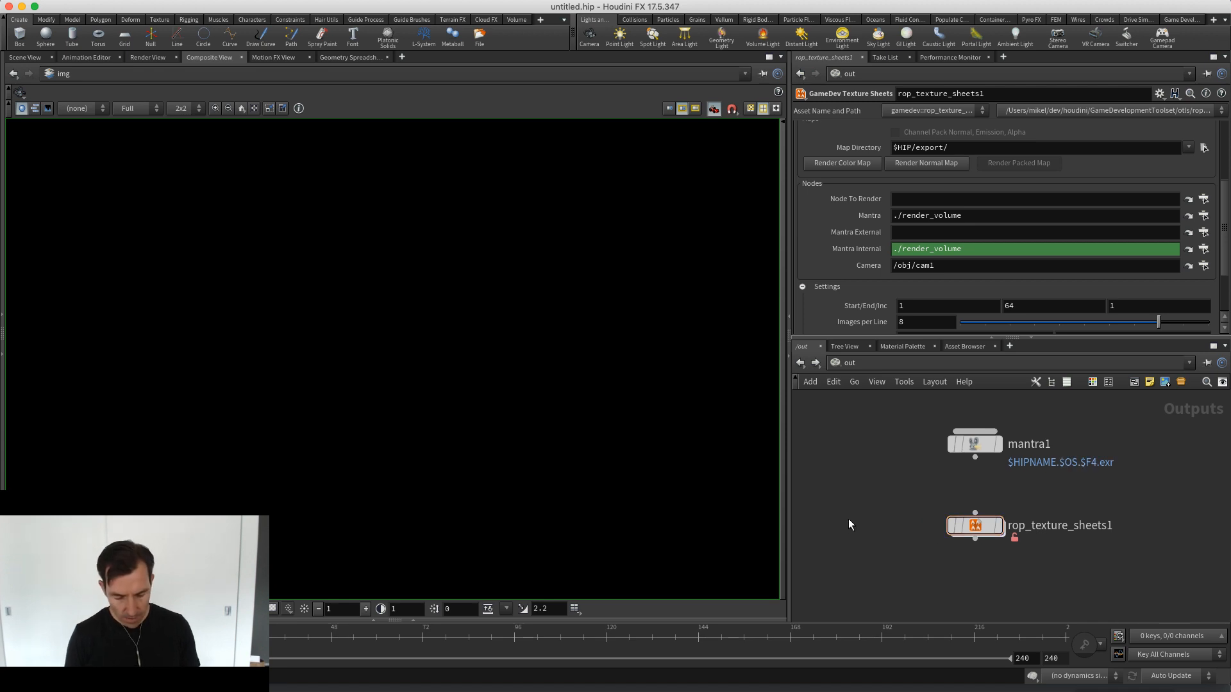
# Switch to the object network, add a Geometry node below geo1, and enter it
pyautogui.hotkey('ctrl', '1')
pyautogui.moveTo(936, 567); pyautogui.dragTo(953, 531, button='middle')
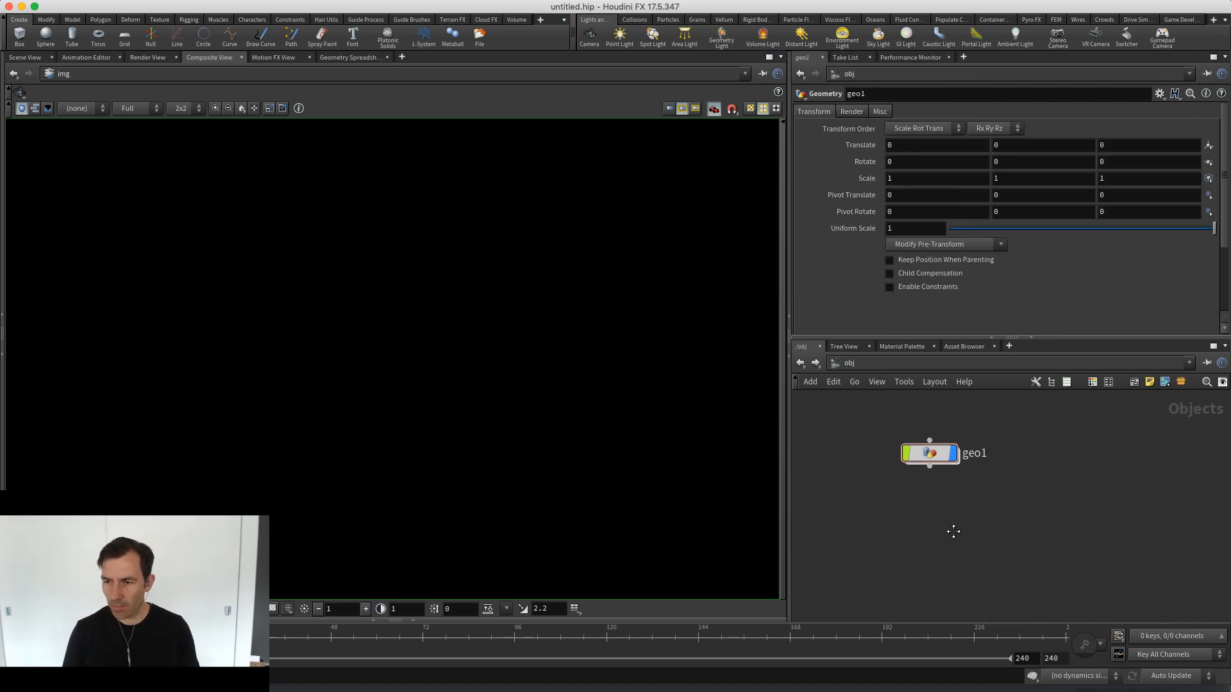
pyautogui.press('Tab')
pyautogui.write('geo')
pyautogui.press('Return')
pyautogui.click(935, 542)
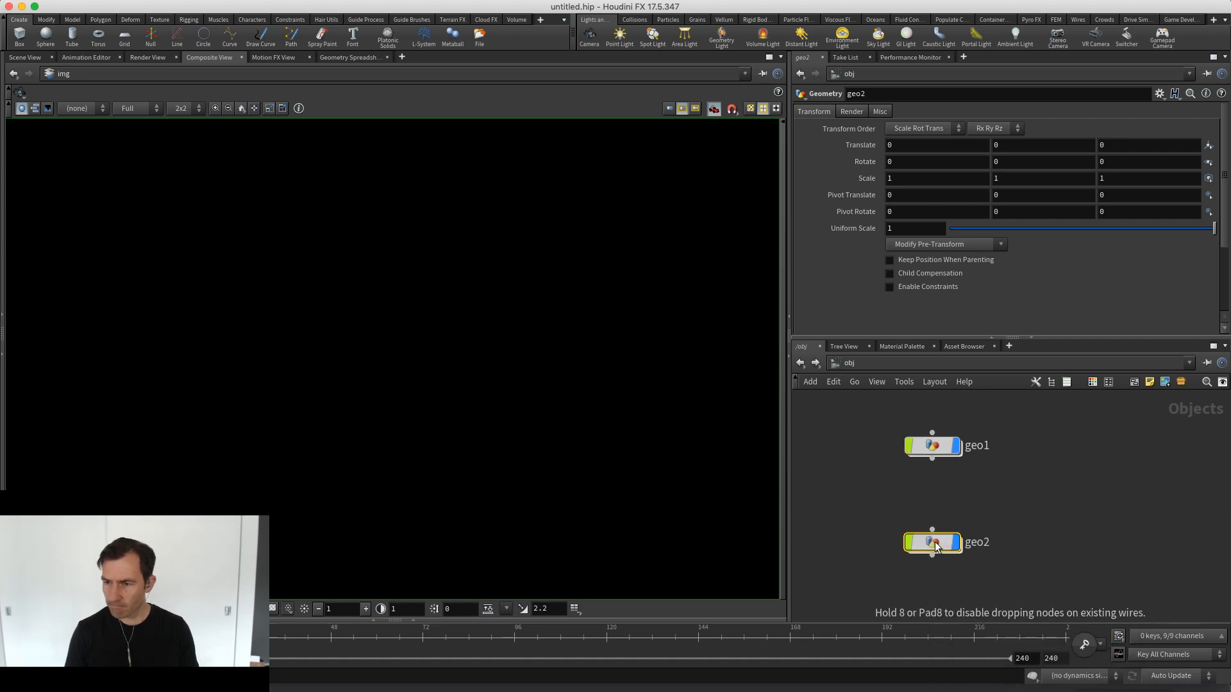
pyautogui.press('Return')
pyautogui.press('Tab')
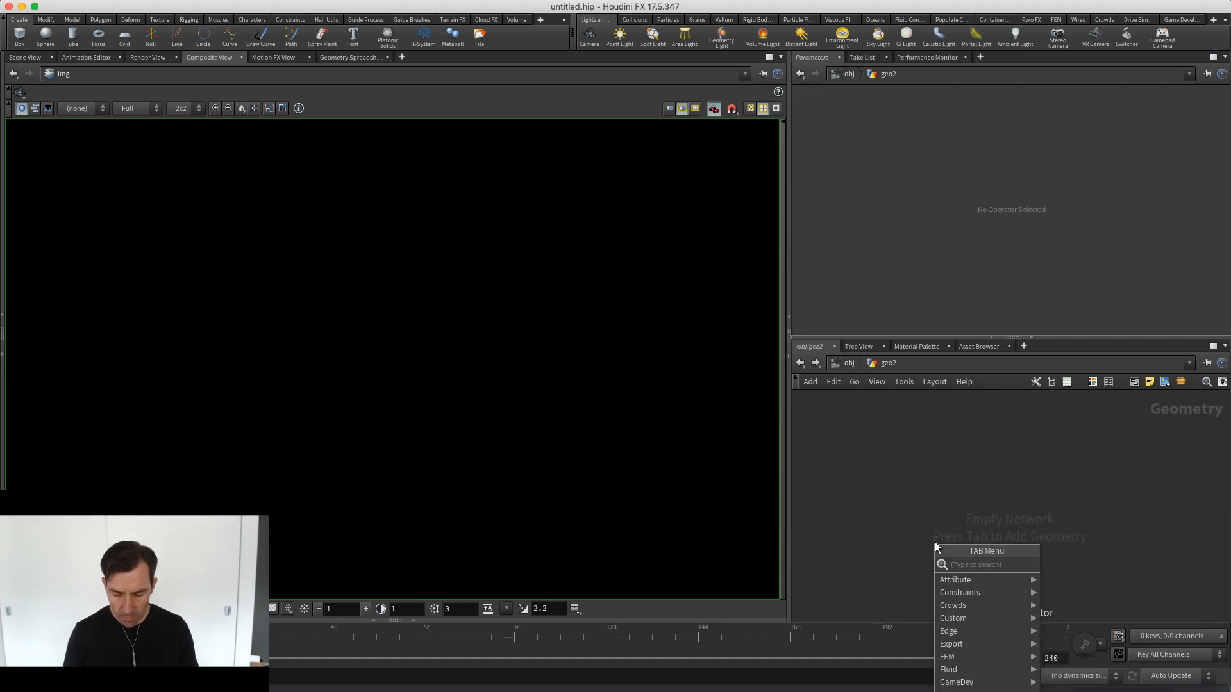
pyautogui.write('cve')
pyautogui.press('BackSpace')
pyautogui.press('BackSpace')
pyautogui.press('BackSpace')
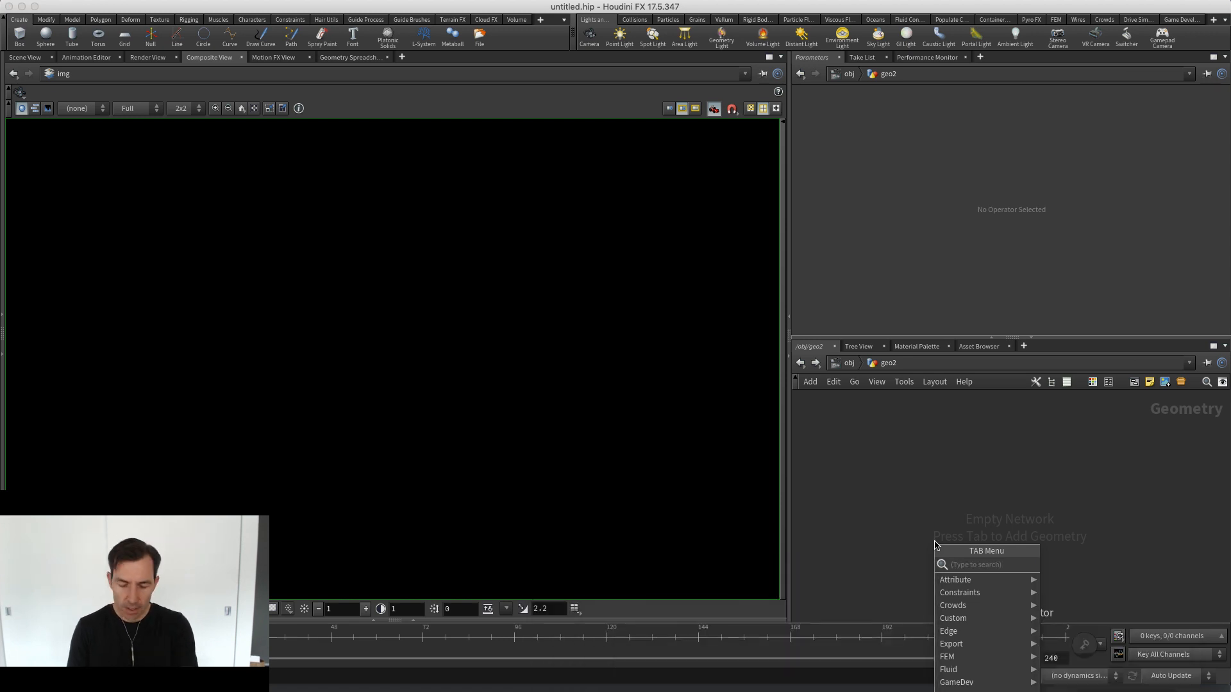
pyautogui.press('Escape')
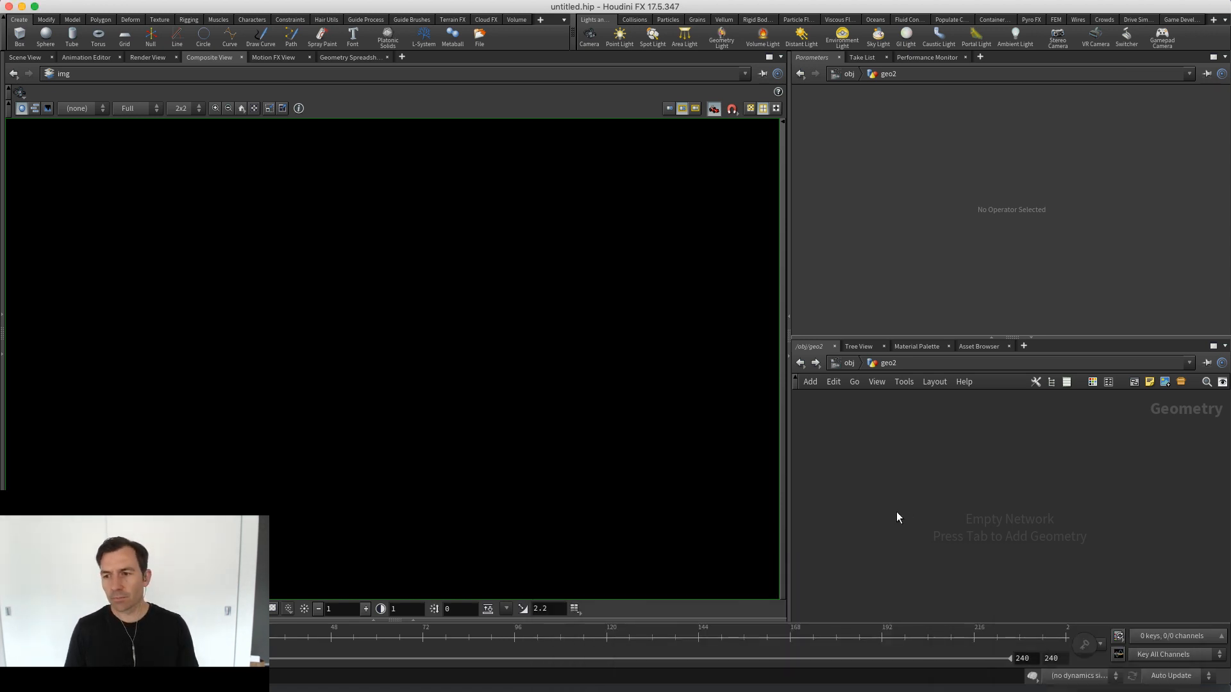
pyautogui.press('Tab')
pyautogui.write('mat')
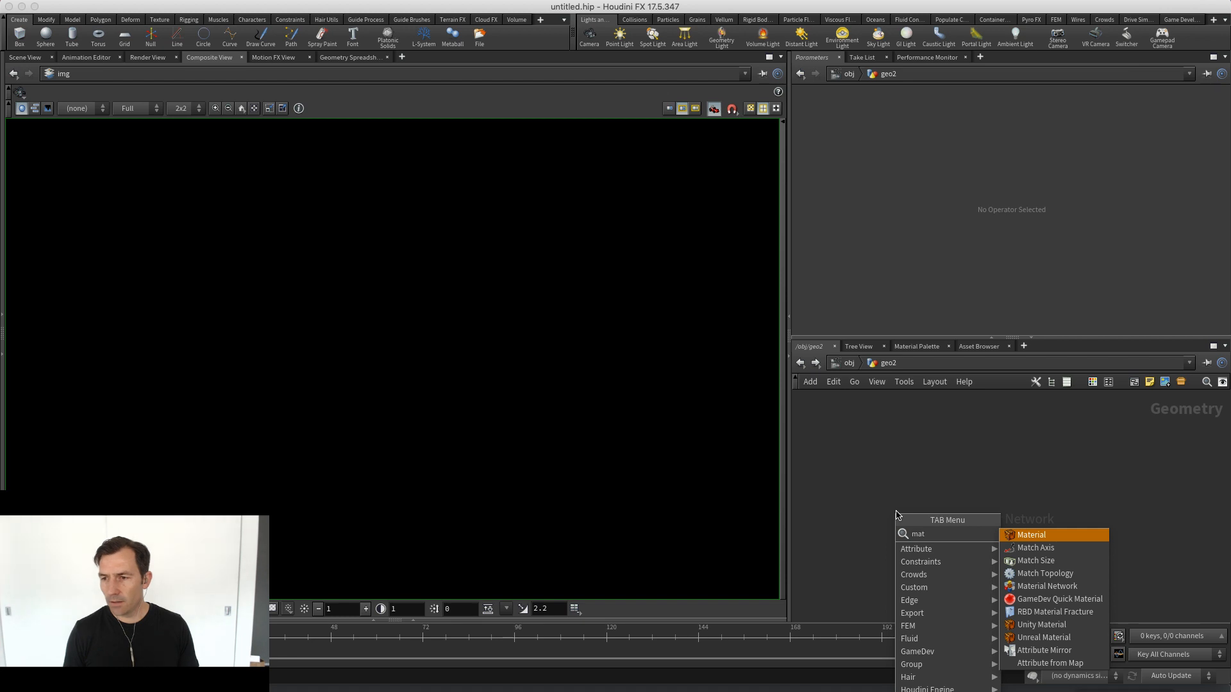
pyautogui.press('Down')
pyautogui.press('Down')
pyautogui.press('Down')
pyautogui.press('Down')
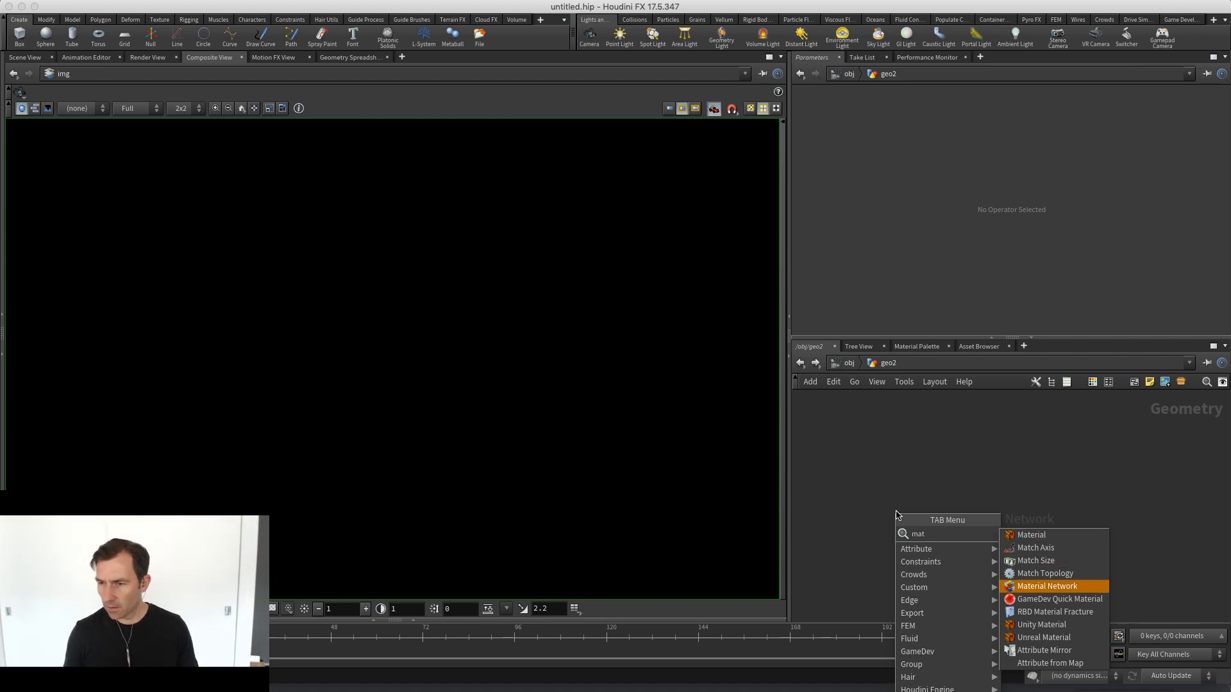
pyautogui.press('Escape')
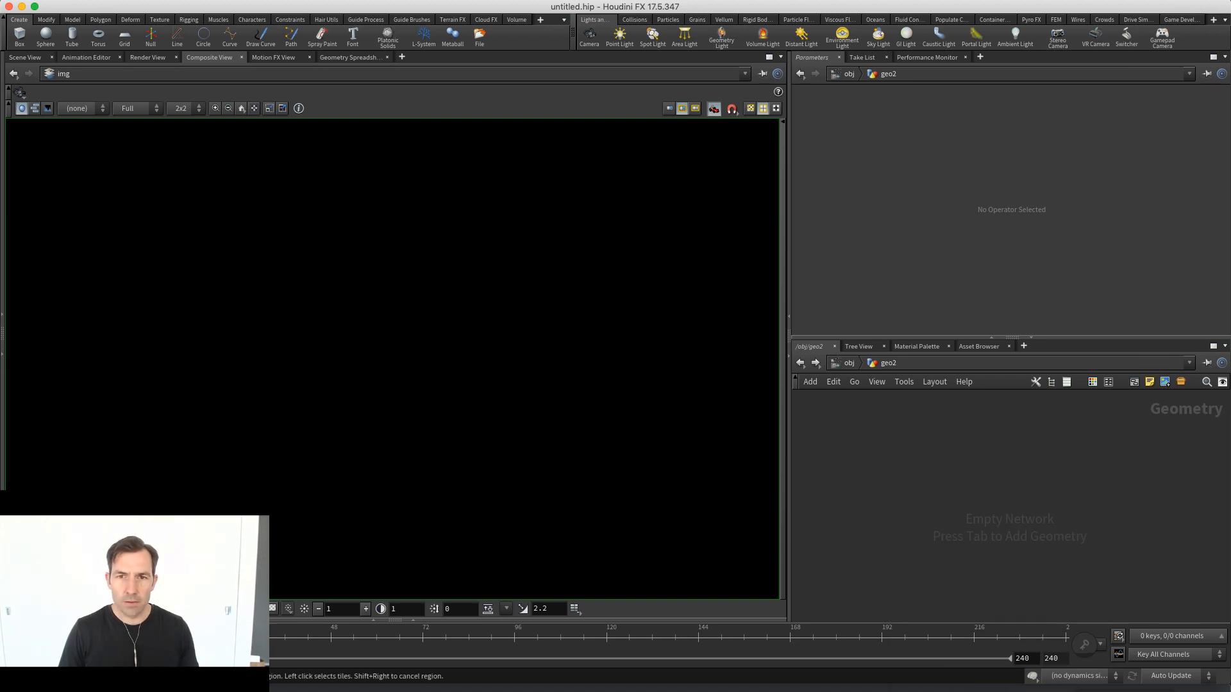
# Show the scene view and add a Sphere node to the empty geo2 network
pyautogui.click(17, 59)
pyautogui.press('Tab')
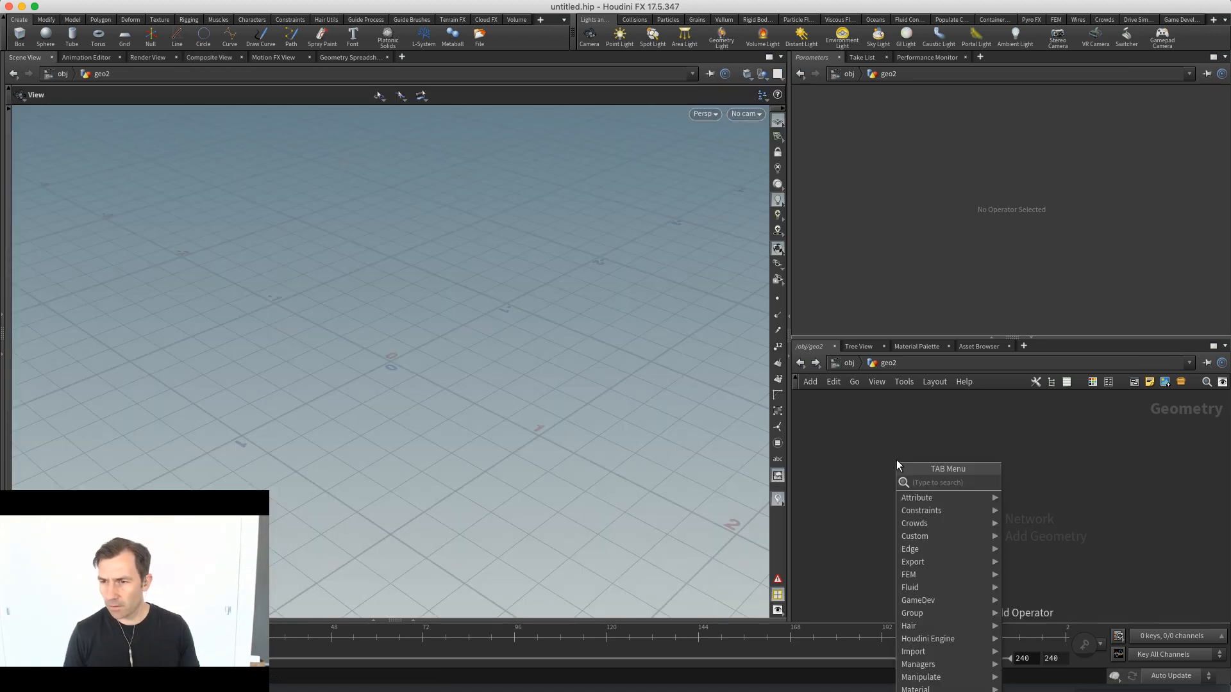
pyautogui.write('sphere')
pyautogui.press('Return')
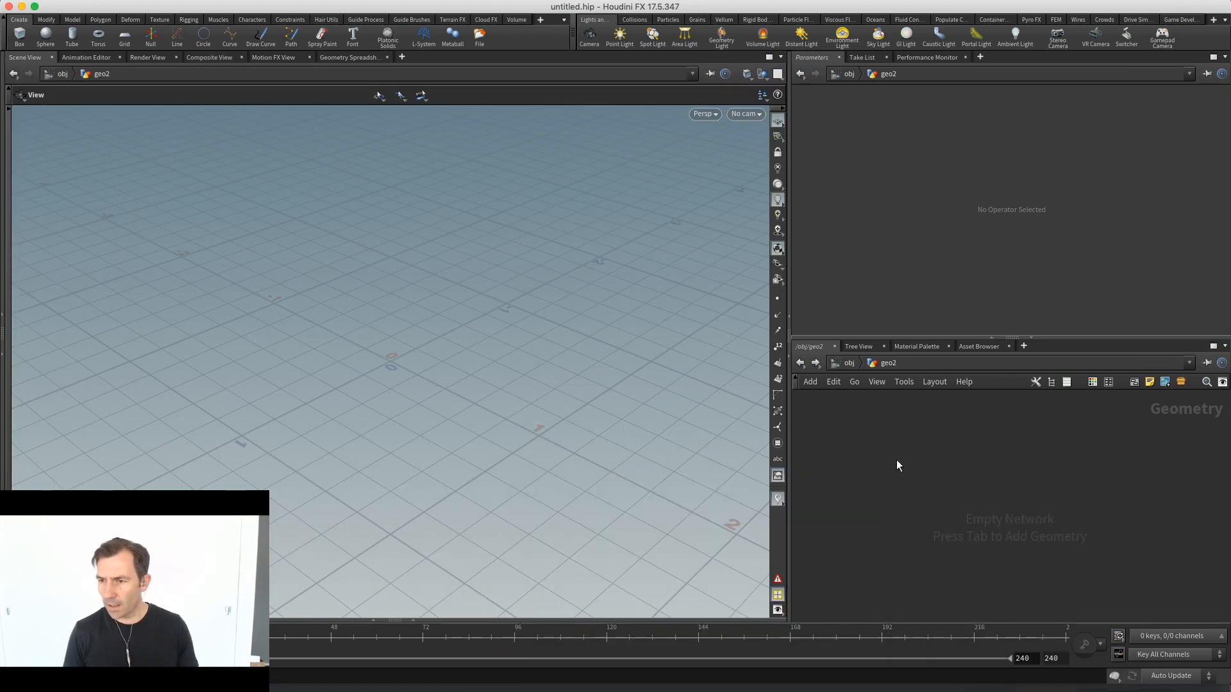
pyautogui.click(896, 462)
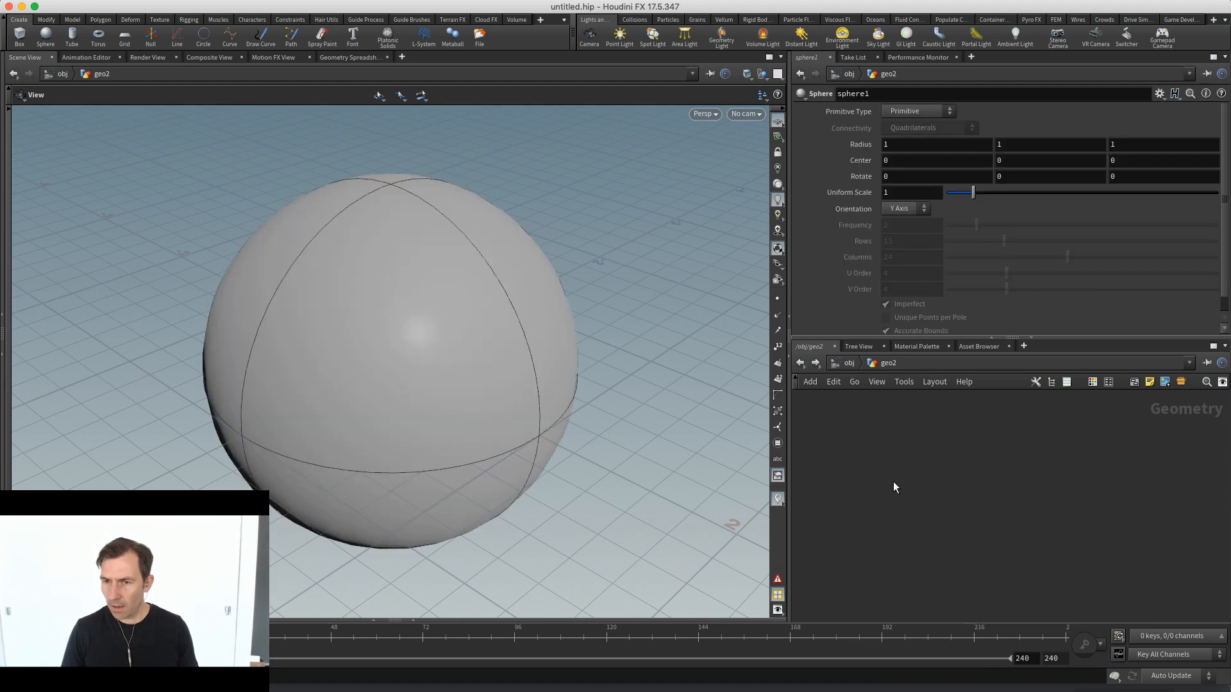
# Add an IsoOffset node below sphere1
pyautogui.press('Tab')
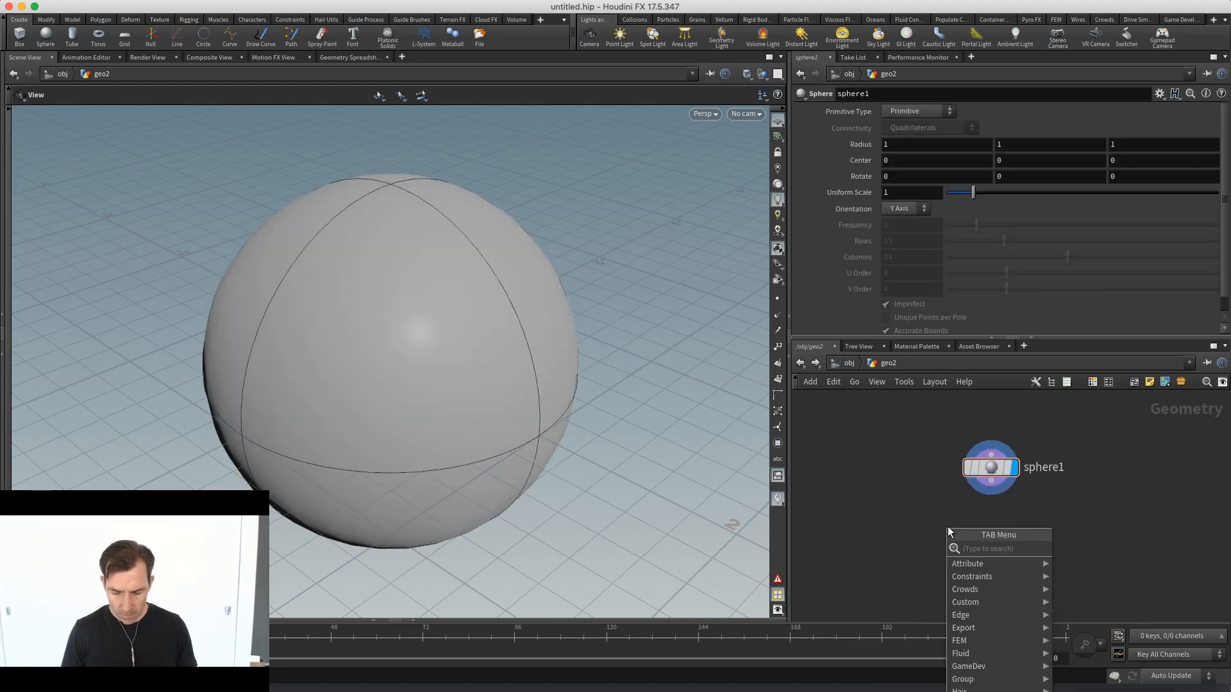
pyautogui.write('volum')
pyautogui.press('BackSpace')
pyautogui.press('BackSpace')
pyautogui.press('BackSpace')
pyautogui.press('BackSpace')
pyautogui.press('BackSpace')
pyautogui.write('iso')
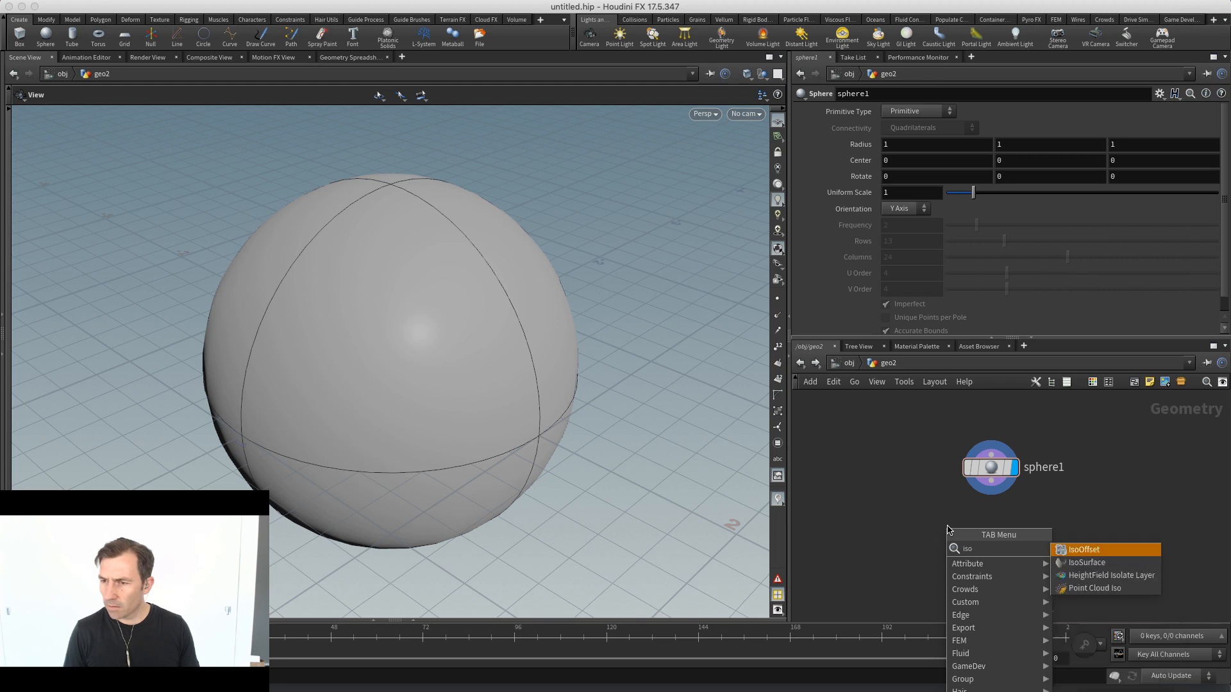
pyautogui.press('Return')
pyautogui.click(1001, 544)
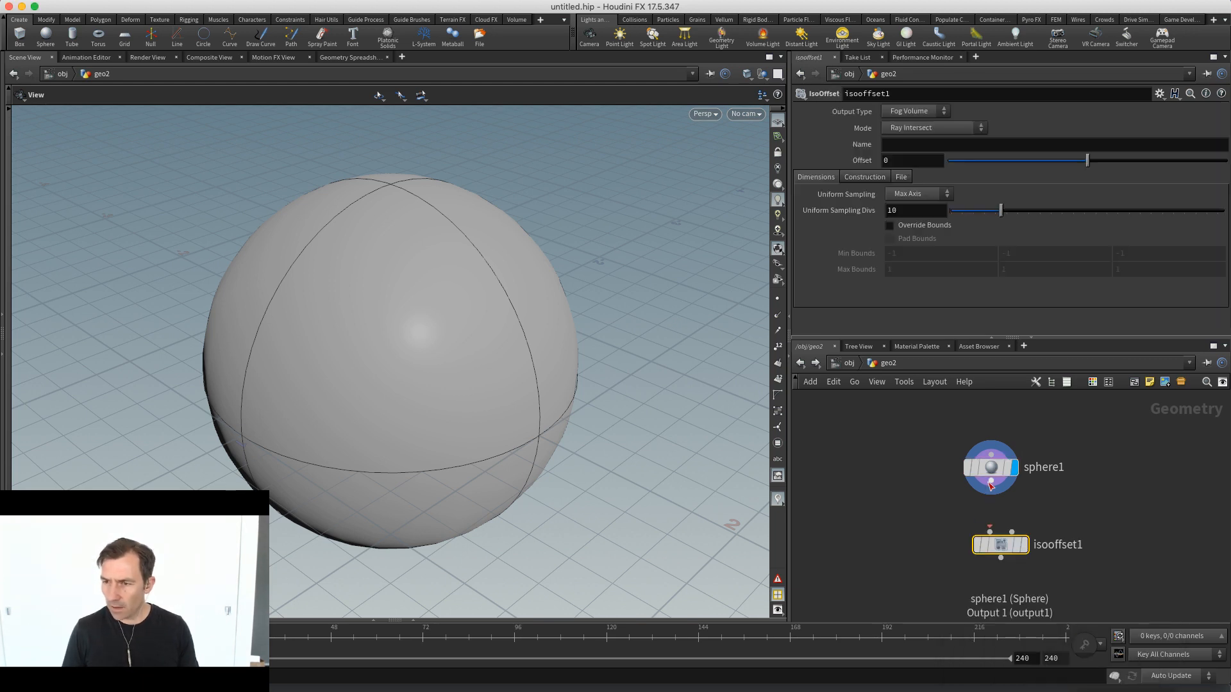
# Wire sphere1 into isooffset1, align the node beneath the sphere, and display its output
pyautogui.click(990, 531)
pyautogui.click(990, 529)
pyautogui.moveTo(1004, 547); pyautogui.dragTo(994, 546)
pyautogui.click(1014, 545)
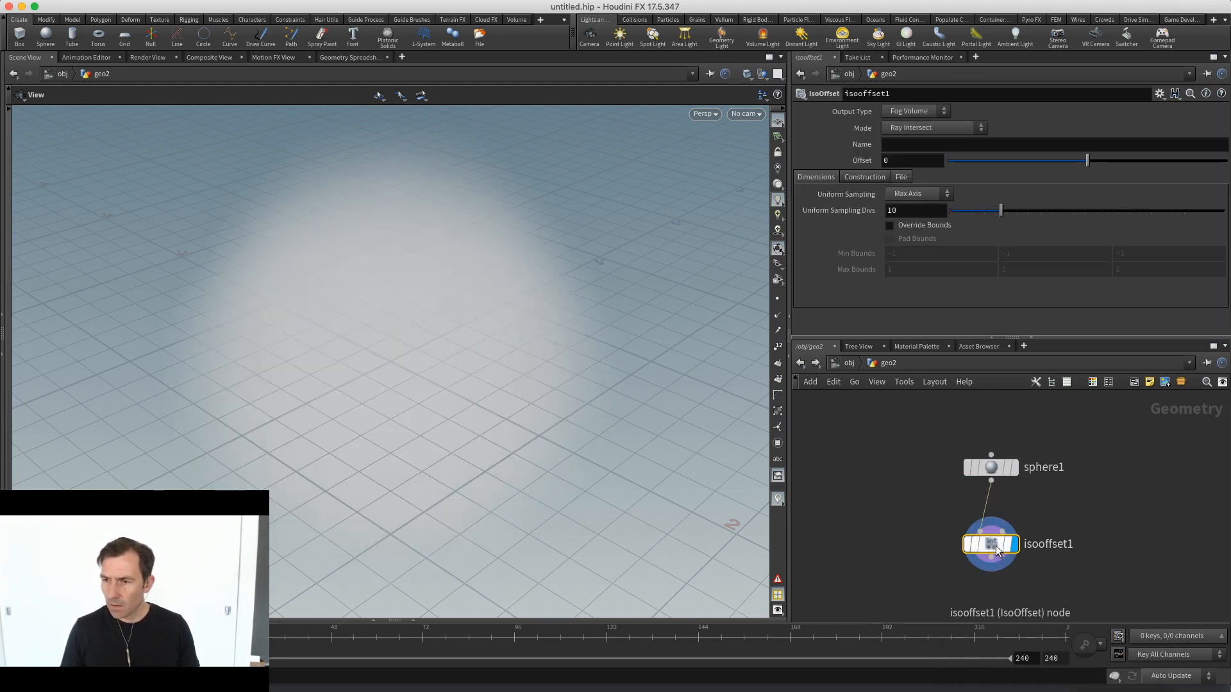
# Set isooffset1's Uniform Sampling Divs to 100
pyautogui.moveTo(1012, 569); pyautogui.dragTo(999, 539, button='middle')
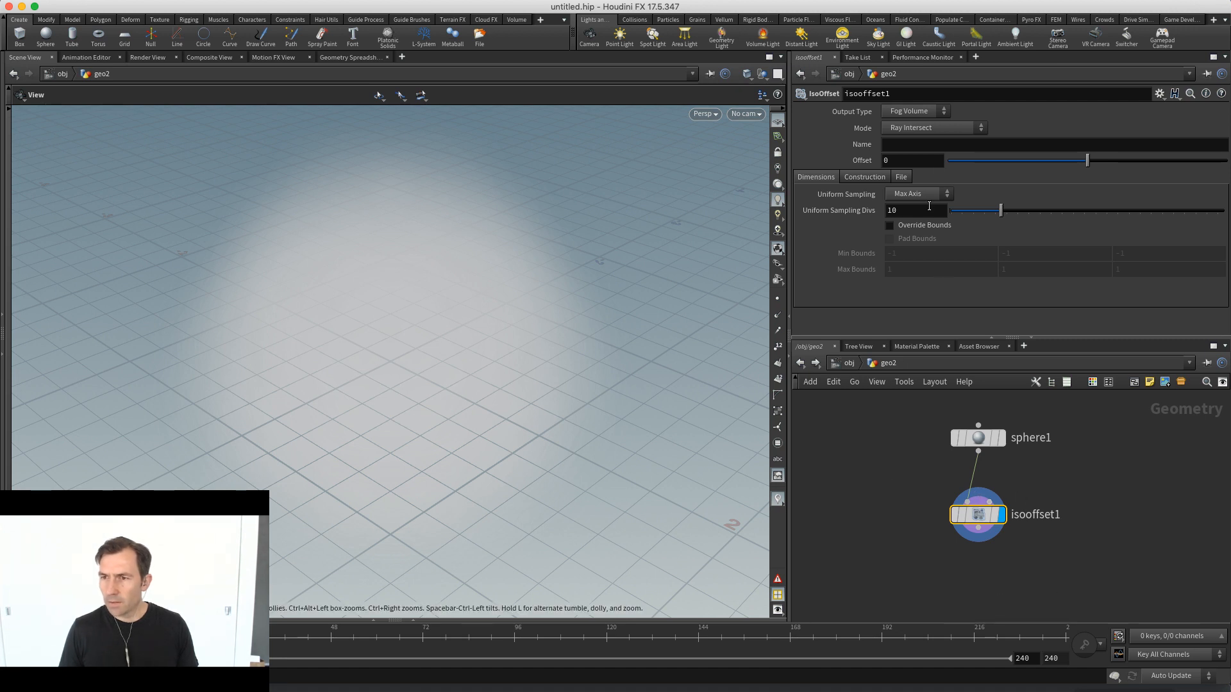
pyautogui.click(900, 209)
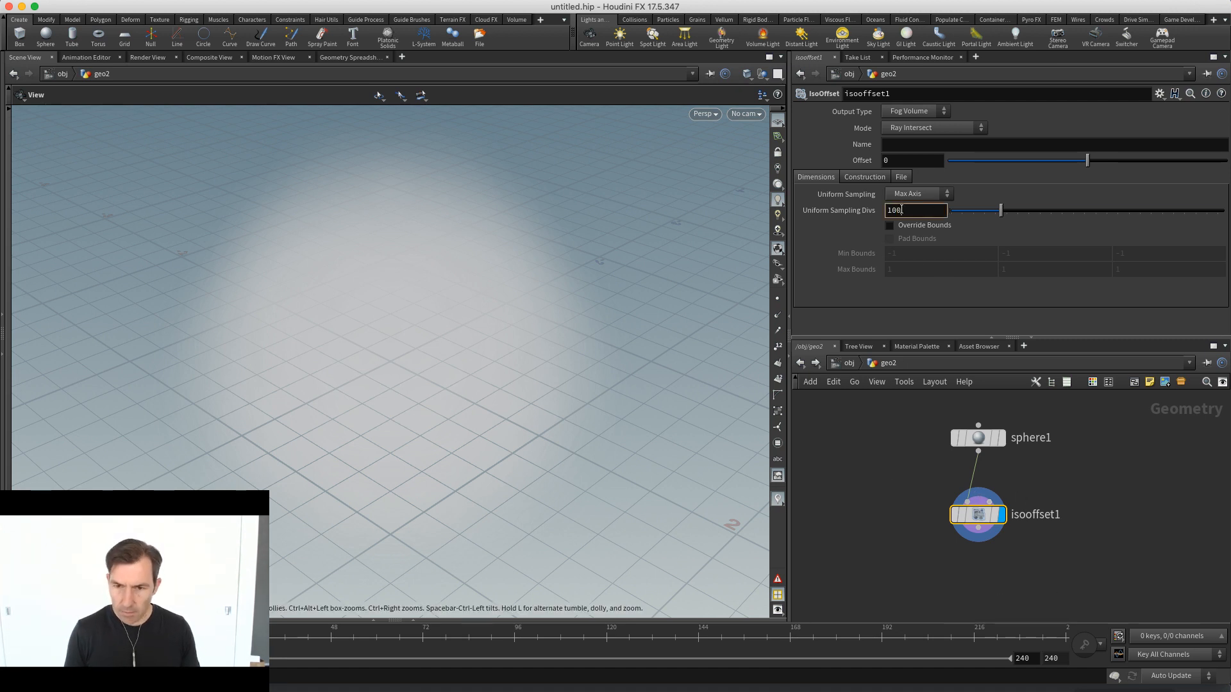
pyautogui.press('Return')
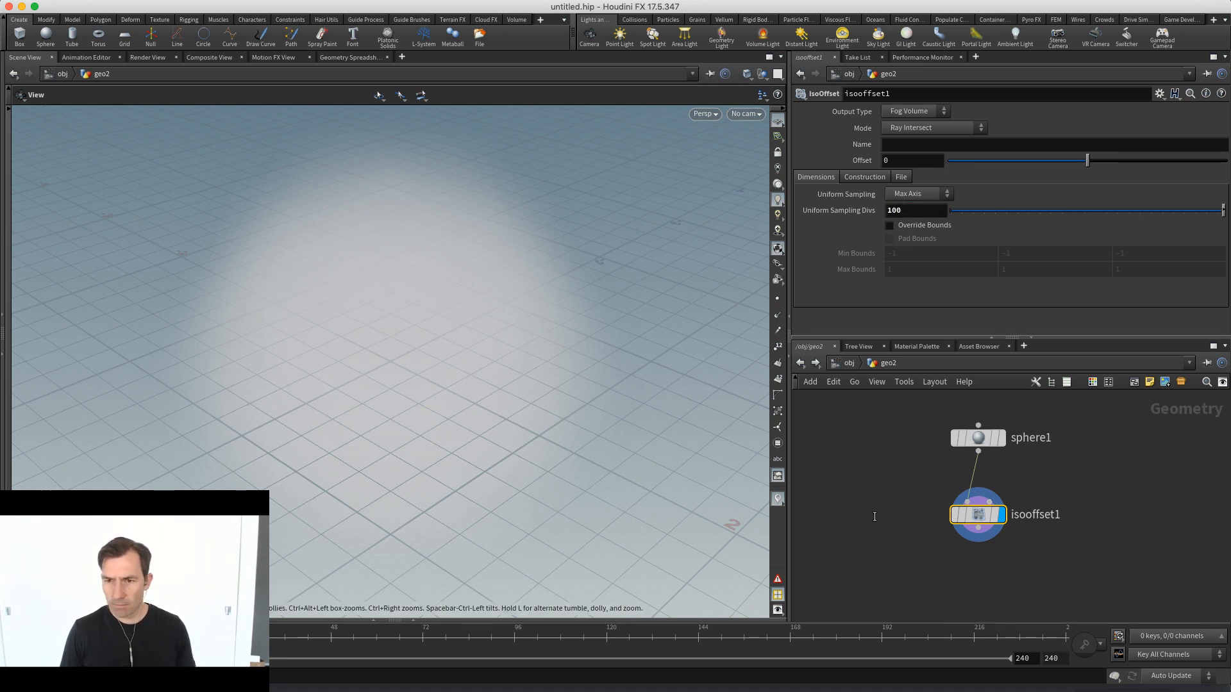
# Add a Volume VOP node, wire isooffset1 into its first input, and align it beneath isooffset1
pyautogui.moveTo(959, 558); pyautogui.dragTo(923, 555, button='middle')
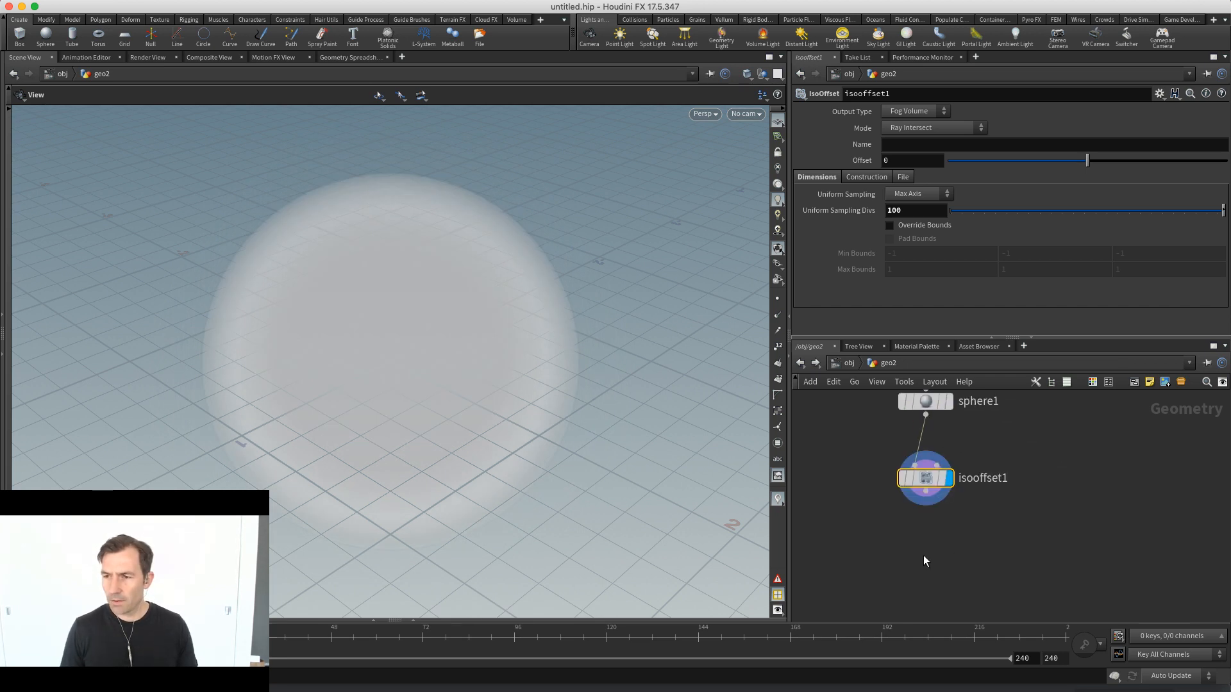
pyautogui.press('Tab')
pyautogui.write('volu')
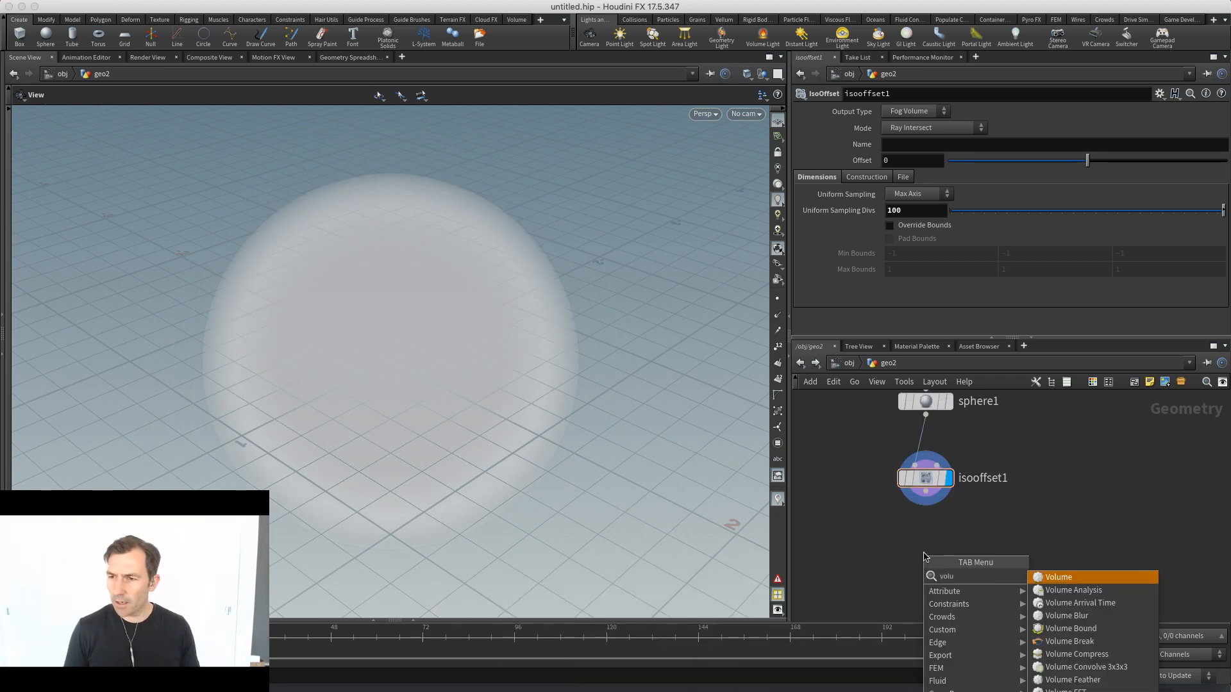
pyautogui.write('me vop')
pyautogui.press('Return')
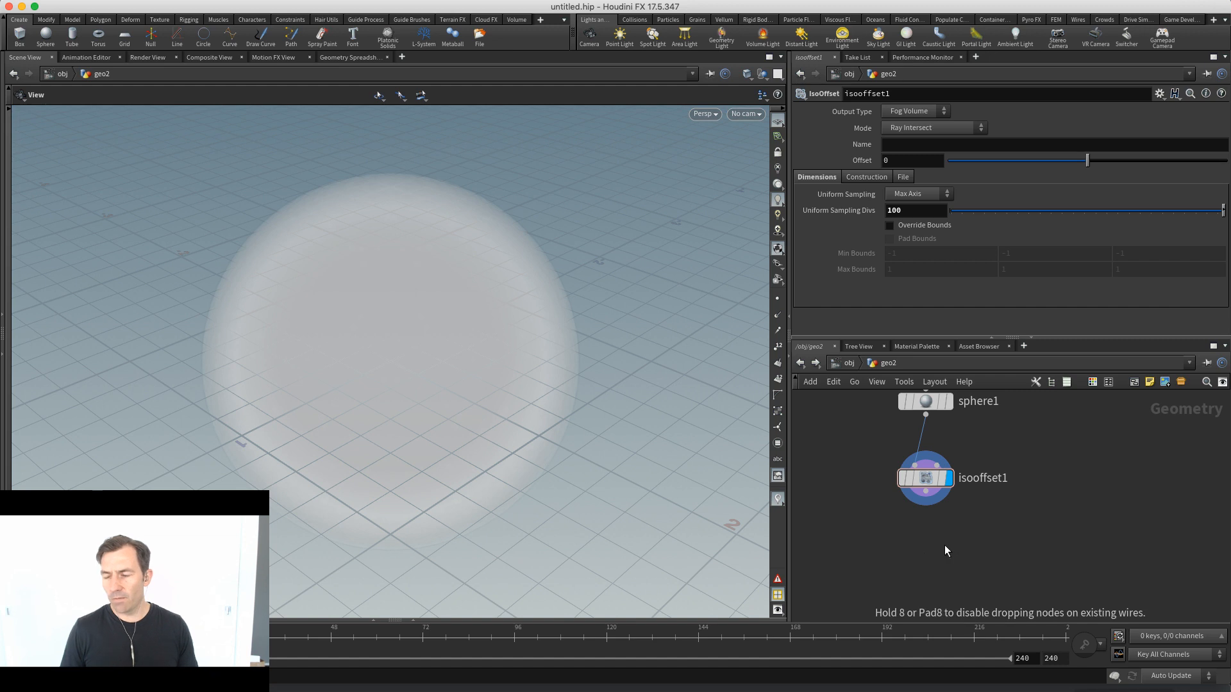
pyautogui.click(941, 543)
pyautogui.click(925, 492)
pyautogui.click(940, 541)
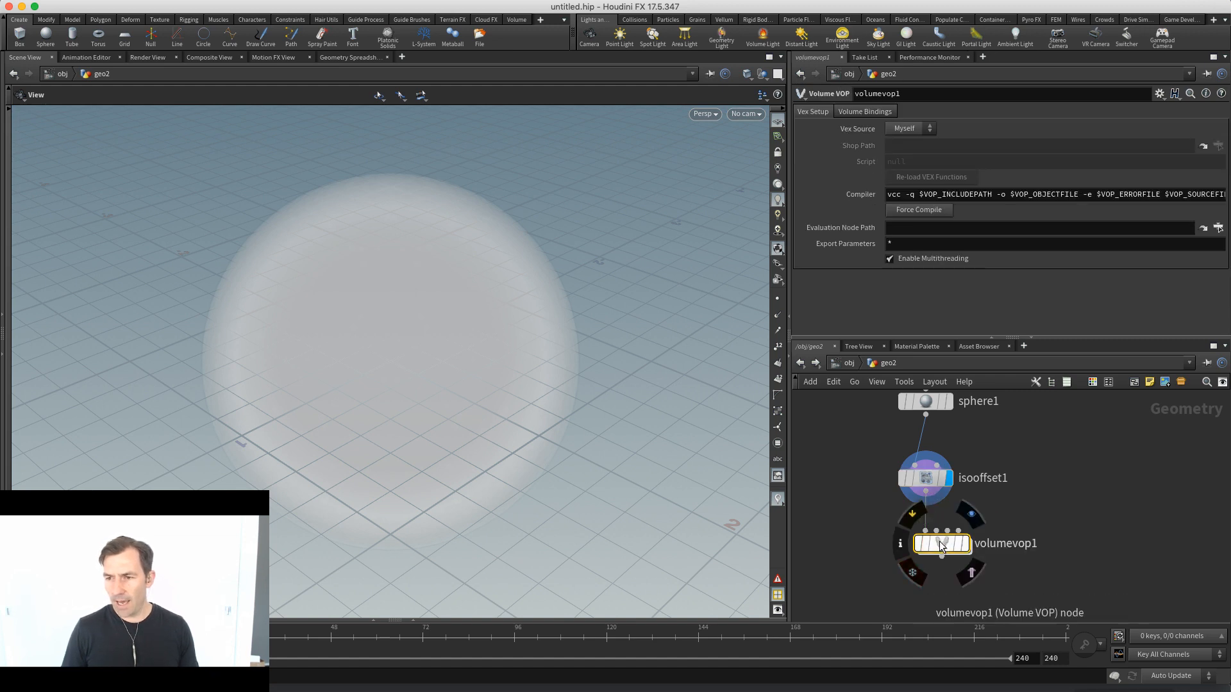
pyautogui.moveTo(940, 541); pyautogui.dragTo(924, 547)
# Enter volumevop1, add a Turbulent Noise node, and wire the global P output into its pos input
pyautogui.doubleClick(924, 548)
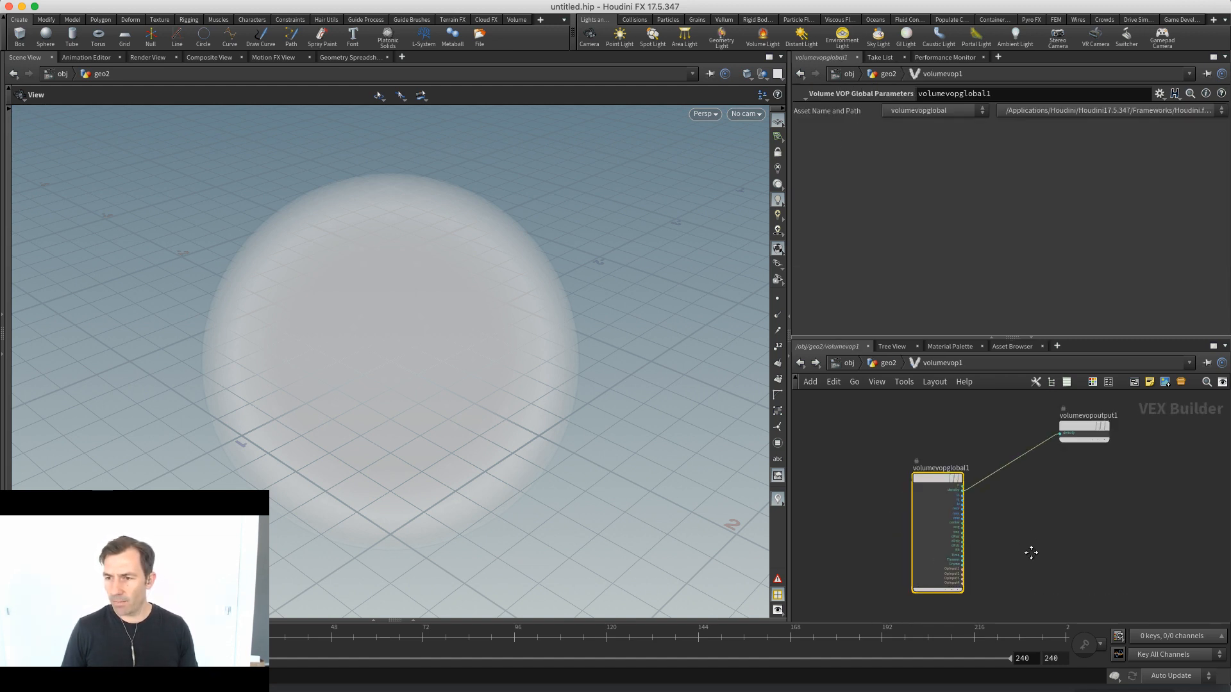
pyautogui.press('Tab')
pyautogui.press('Return')
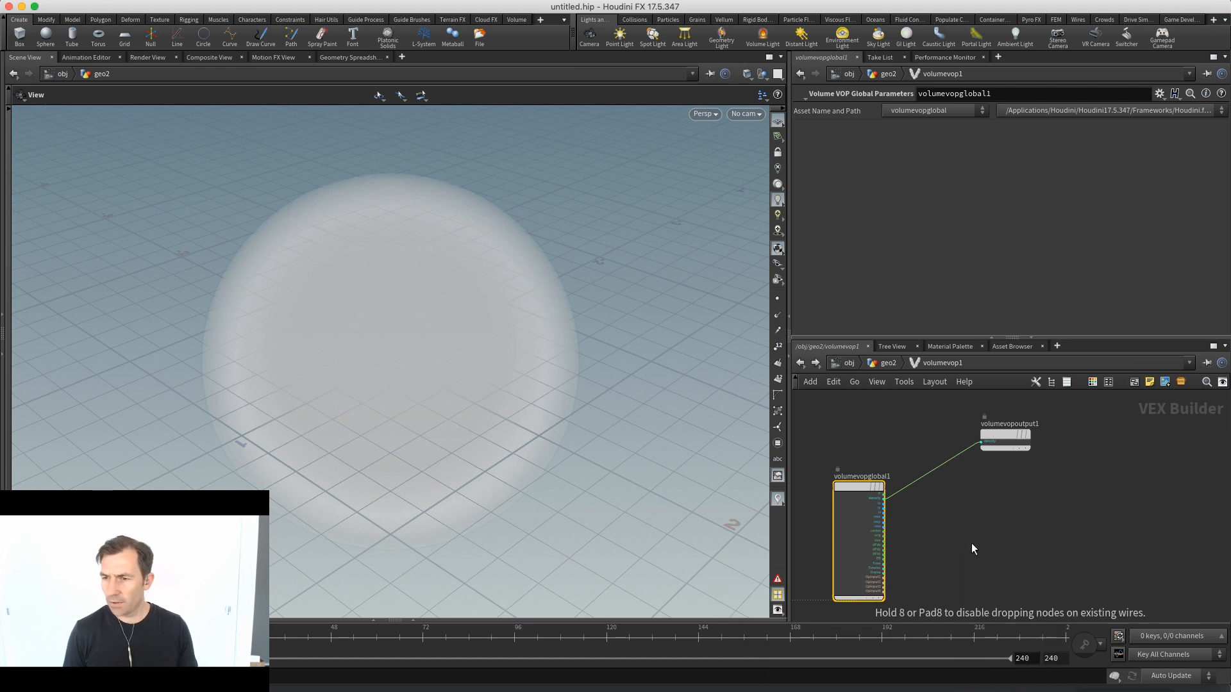
pyautogui.click(951, 528)
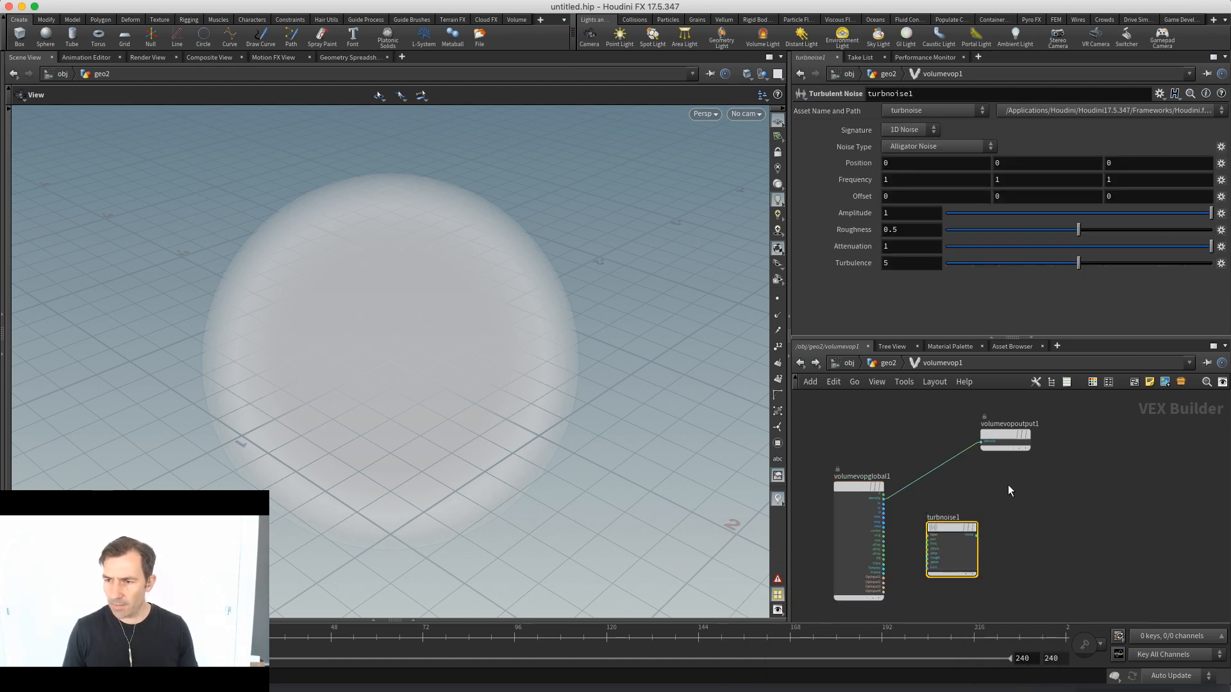
pyautogui.scroll(3, 1008, 485)
pyautogui.moveTo(844, 507); pyautogui.dragTo(1002, 487, button='middle')
pyautogui.click(930, 491)
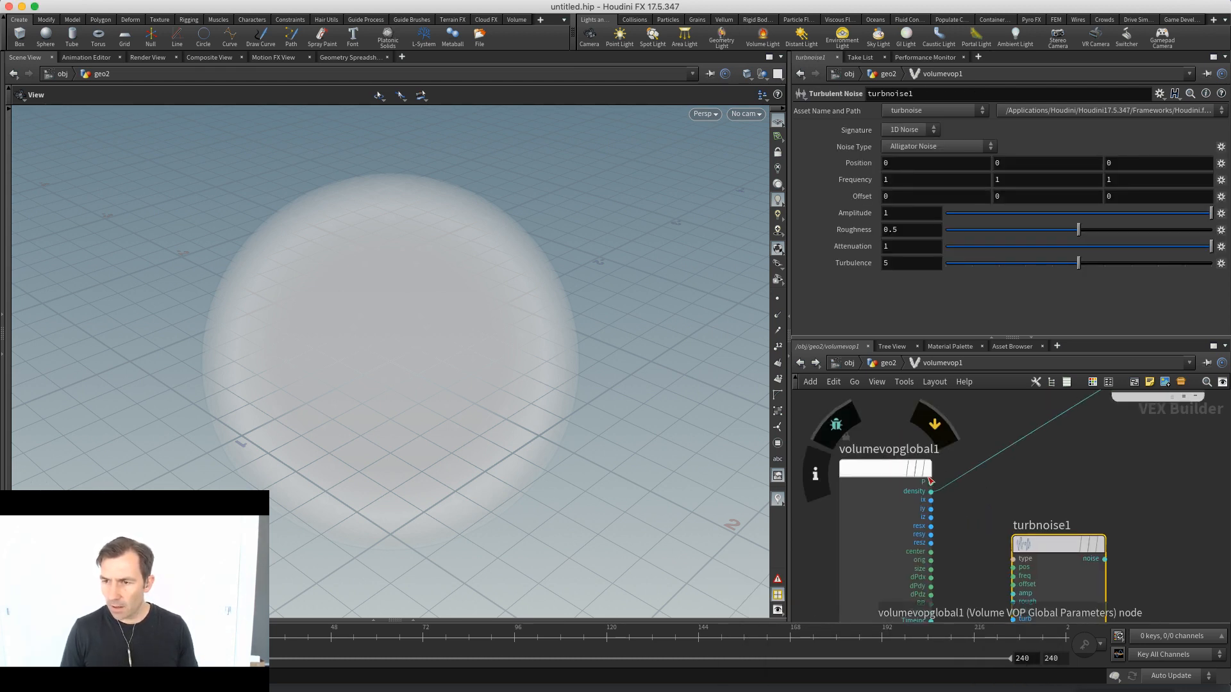
pyautogui.click(1012, 567)
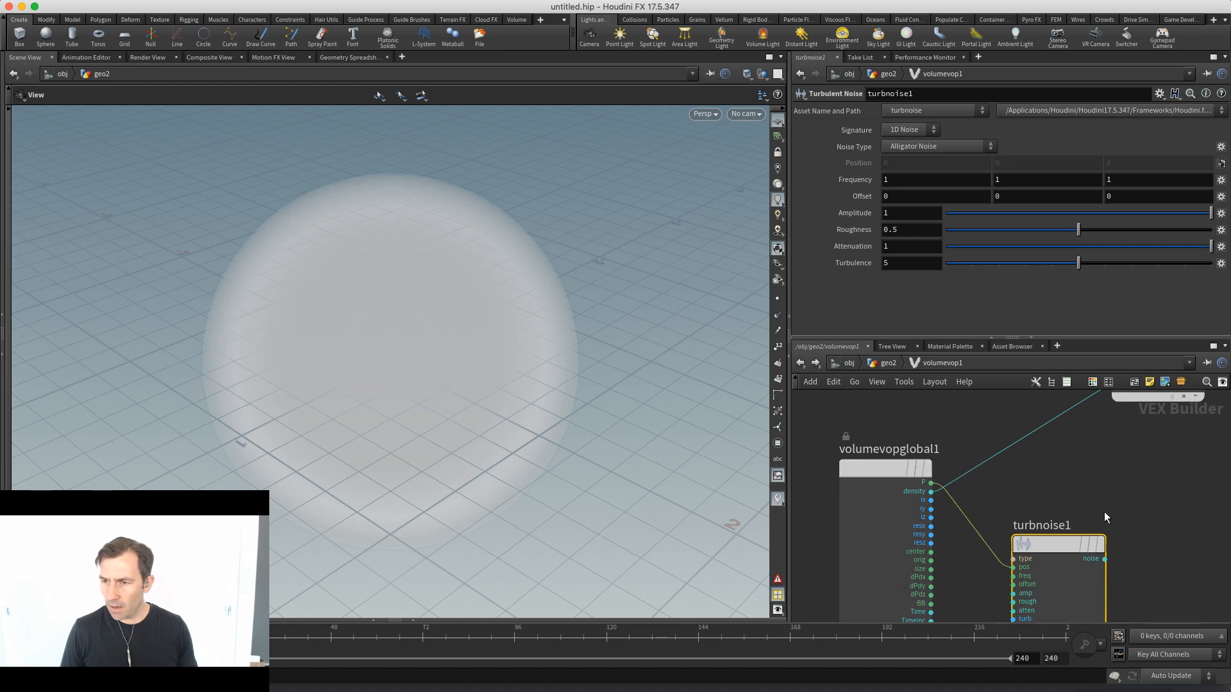
# Add a Multiply node and wire the global density into its first input and turbnoise1's noise into its second
pyautogui.moveTo(1082, 470); pyautogui.dragTo(1027, 475, button='middle')
pyautogui.press('Tab')
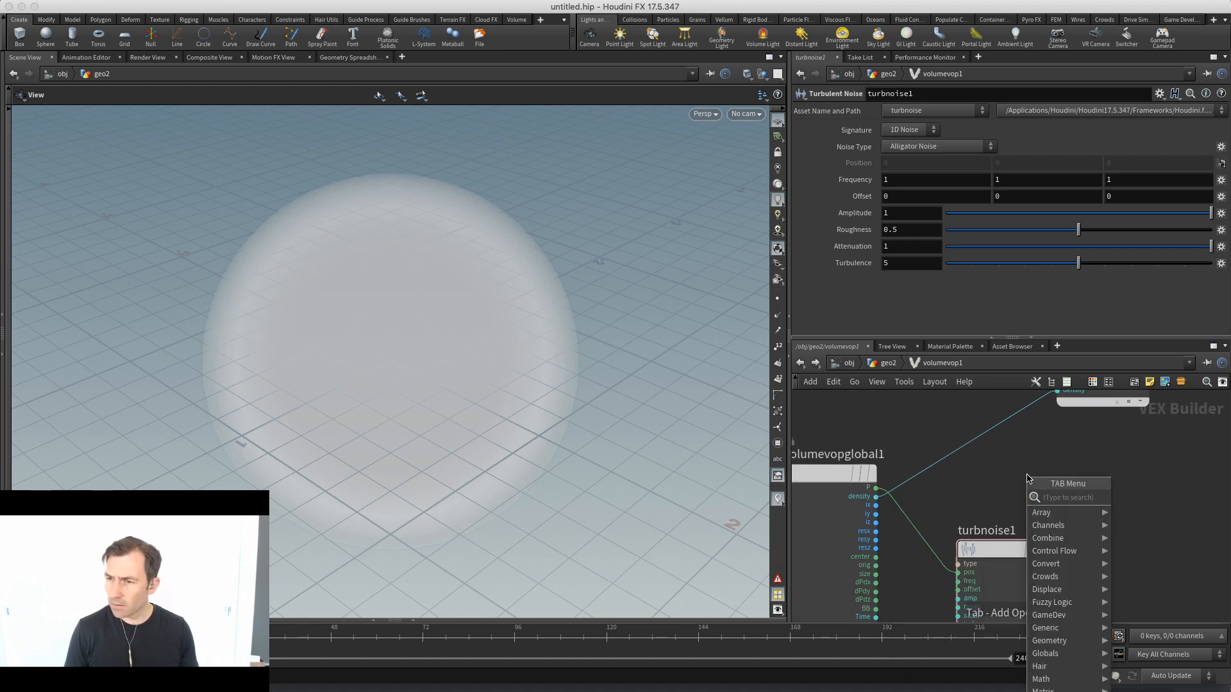
pyautogui.write('mult')
pyautogui.press('Return')
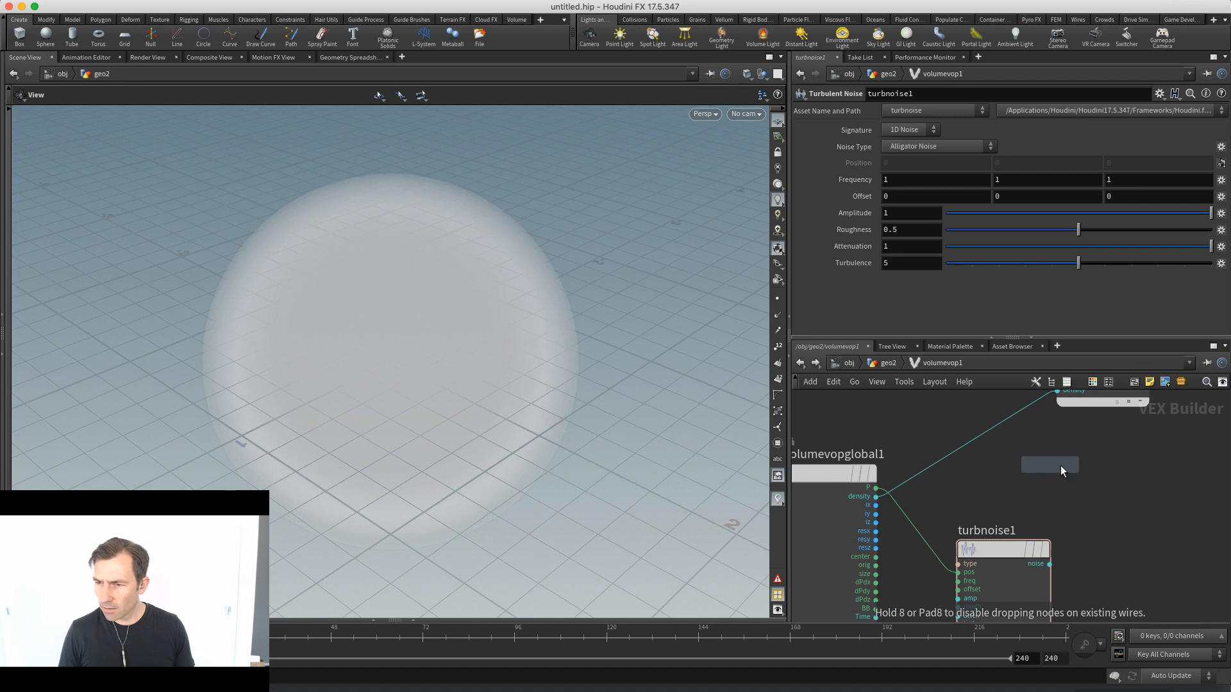
pyautogui.click(1061, 466)
pyautogui.click(875, 496)
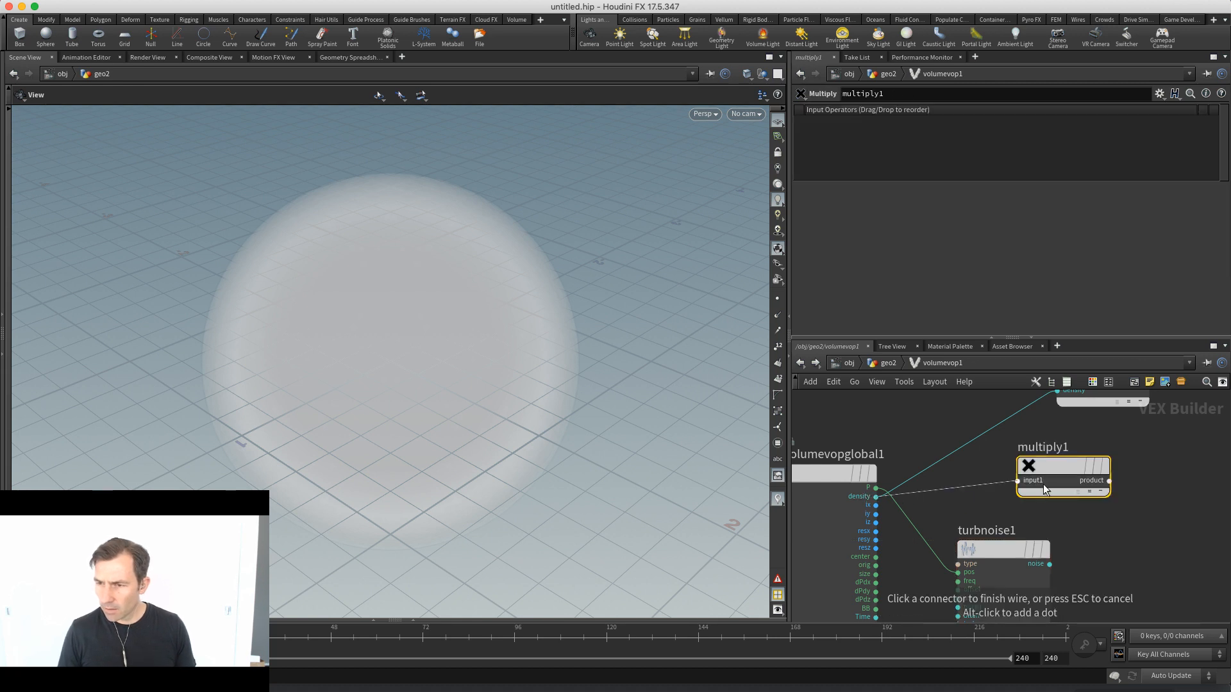
pyautogui.click(1017, 481)
pyautogui.click(1050, 564)
pyautogui.click(1017, 489)
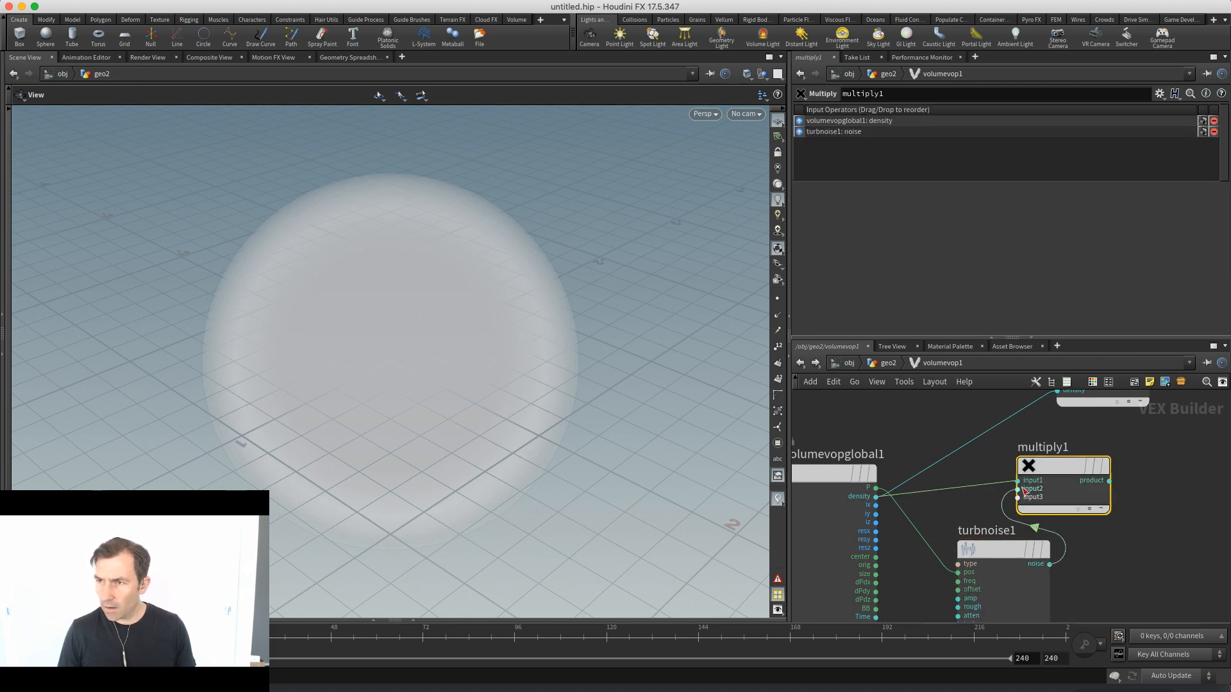
# Wire multiply1's product into the density input of volumevopoutput1
pyautogui.moveTo(1088, 539); pyautogui.dragTo(1038, 605, button='middle')
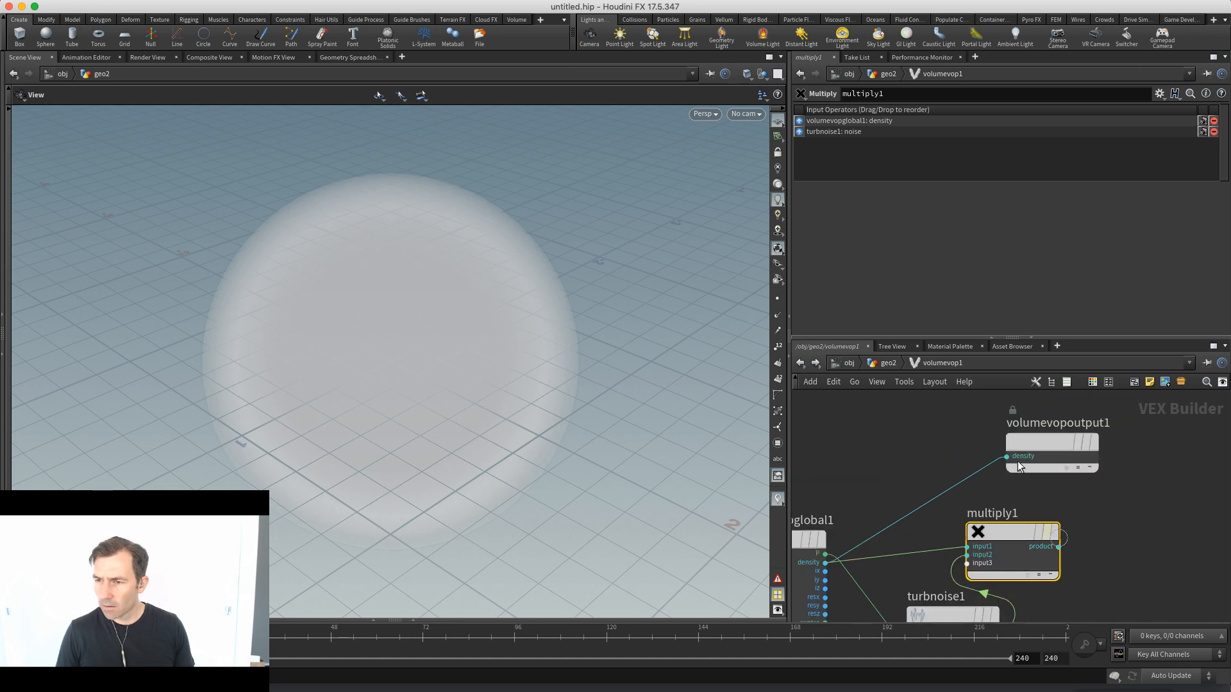
pyautogui.click(1058, 547)
pyautogui.click(1006, 456)
# Insert a Fit Range node on the wire between turbnoise1 and multiply1, spacing the nodes apart
pyautogui.moveTo(966, 497); pyautogui.dragTo(1024, 356, button='middle')
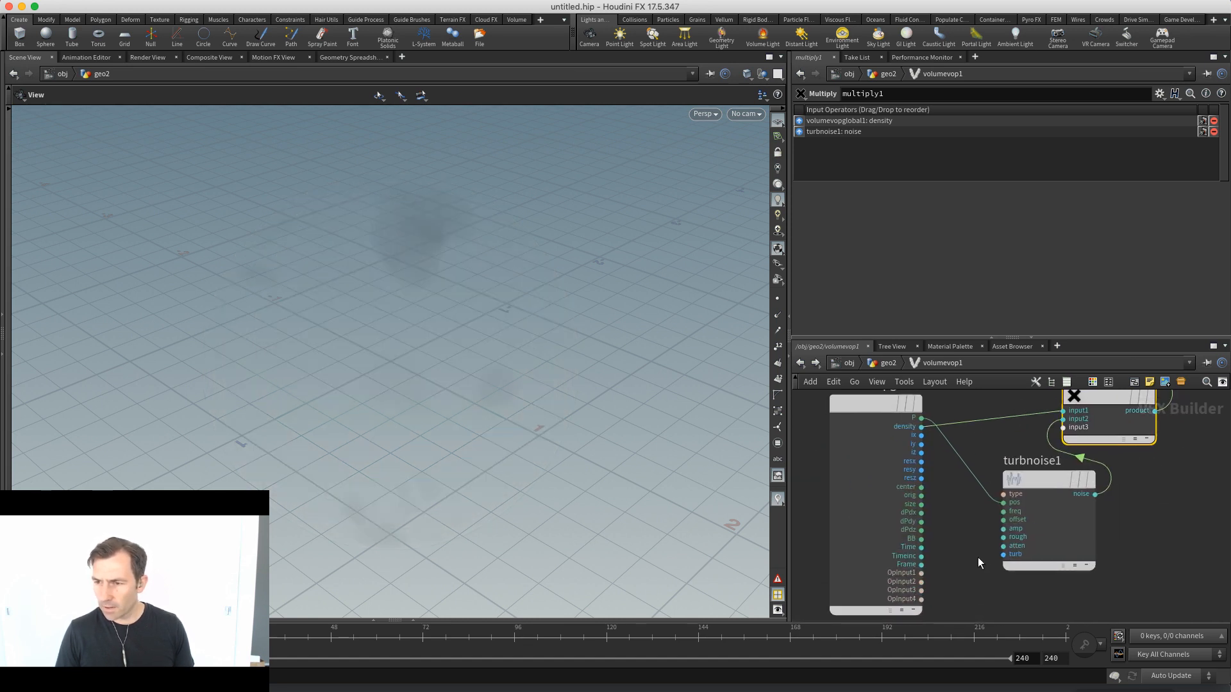
pyautogui.click(1085, 543)
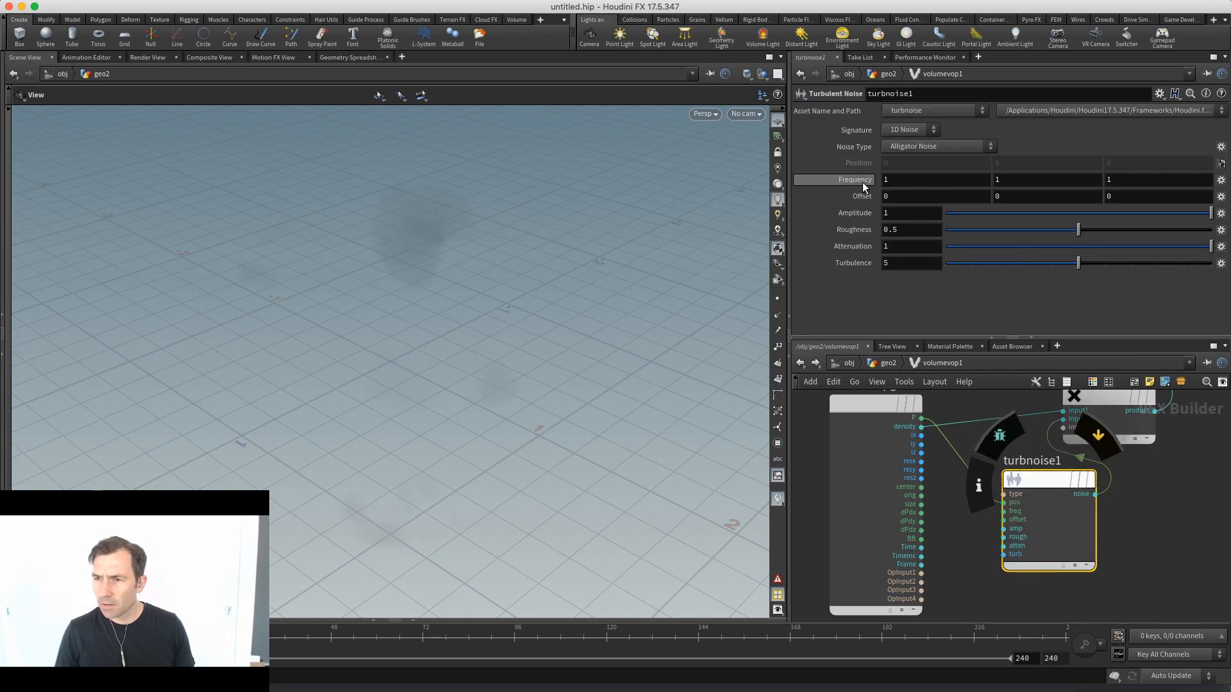
pyautogui.moveTo(1133, 498); pyautogui.dragTo(986, 487, button='middle')
pyautogui.moveTo(986, 487); pyautogui.dragTo(971, 575)
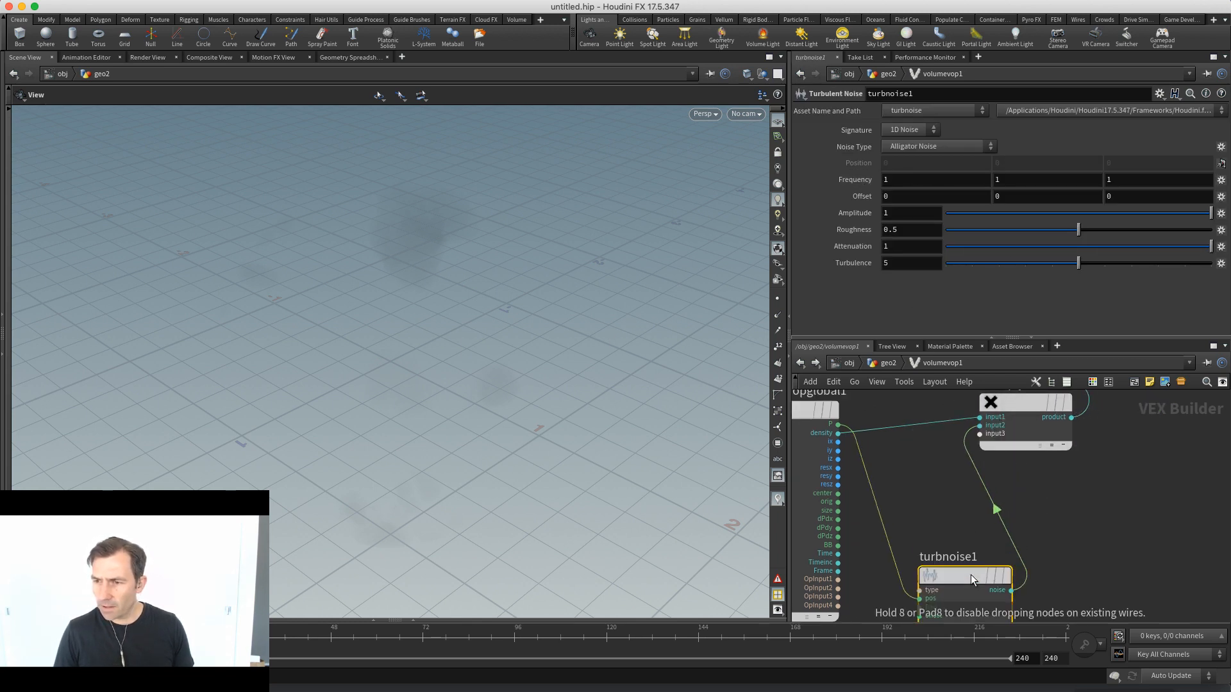
pyautogui.press('Tab')
pyautogui.write('fit')
pyautogui.press('Return')
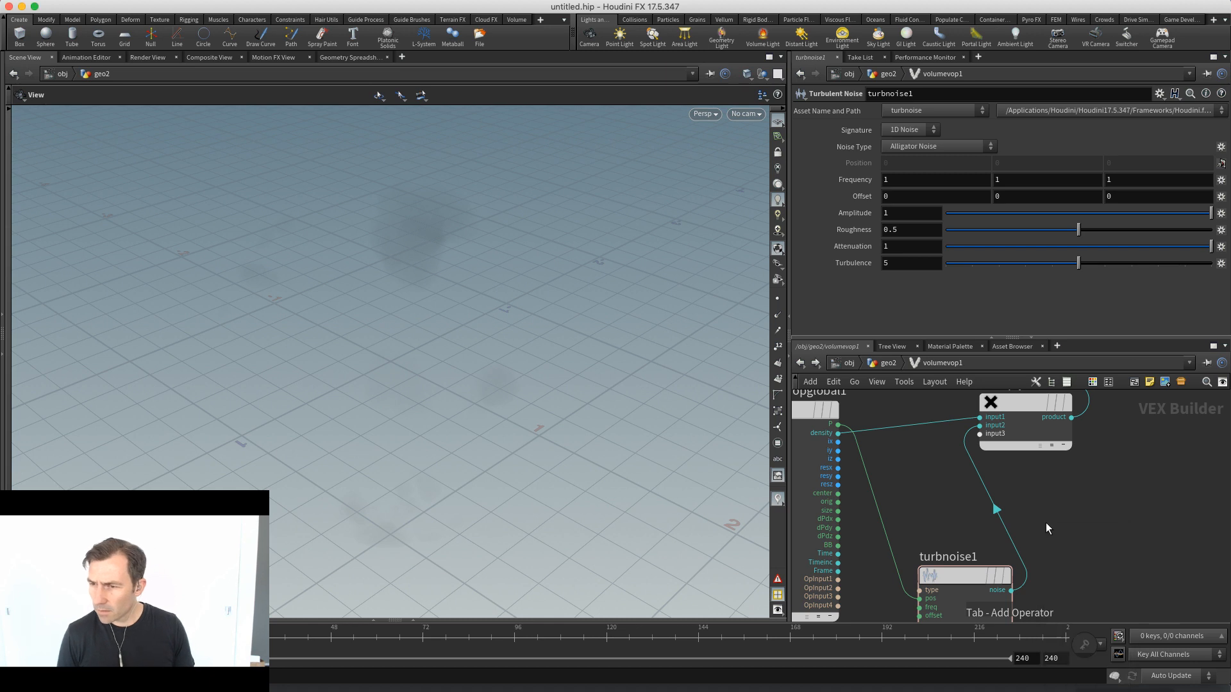
pyautogui.click(1045, 522)
pyautogui.moveTo(1044, 522); pyautogui.dragTo(1136, 502)
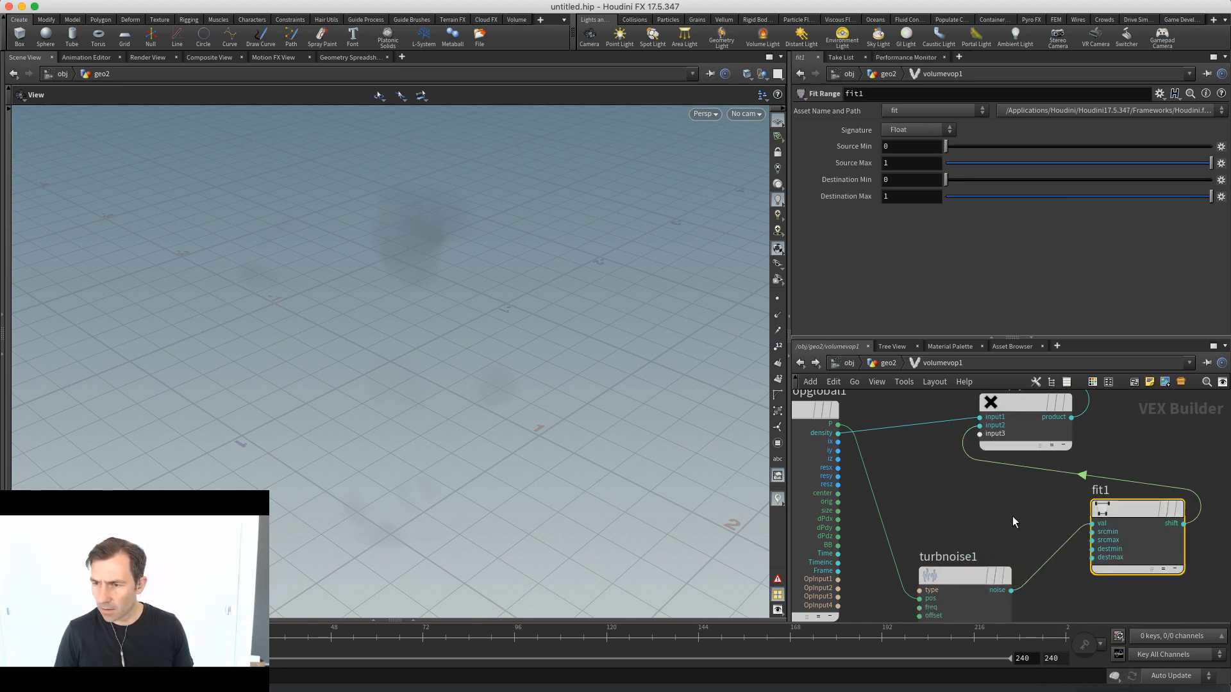
pyautogui.click(975, 522)
# Set turbnoise1's Turbulence to 1 and increase its Frequency on all axes for finer noise
pyautogui.moveTo(981, 493); pyautogui.dragTo(963, 606, button='middle')
pyautogui.click(964, 603)
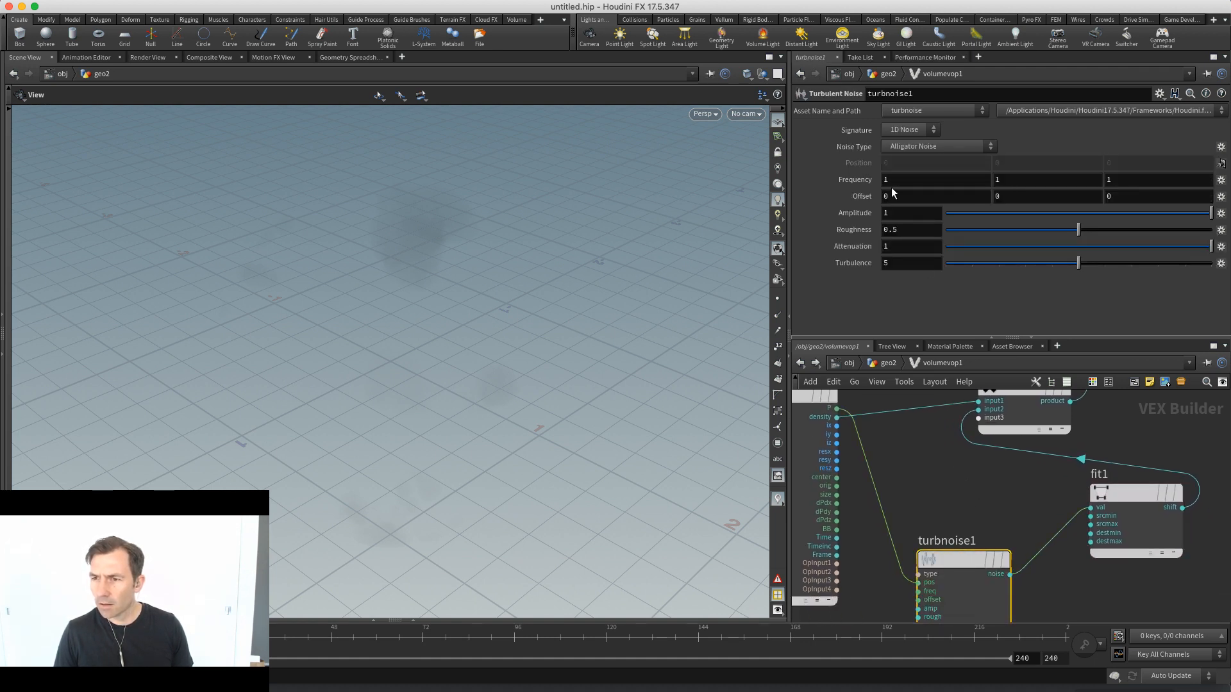
pyautogui.click(908, 264)
pyautogui.write('1')
pyautogui.press('Return')
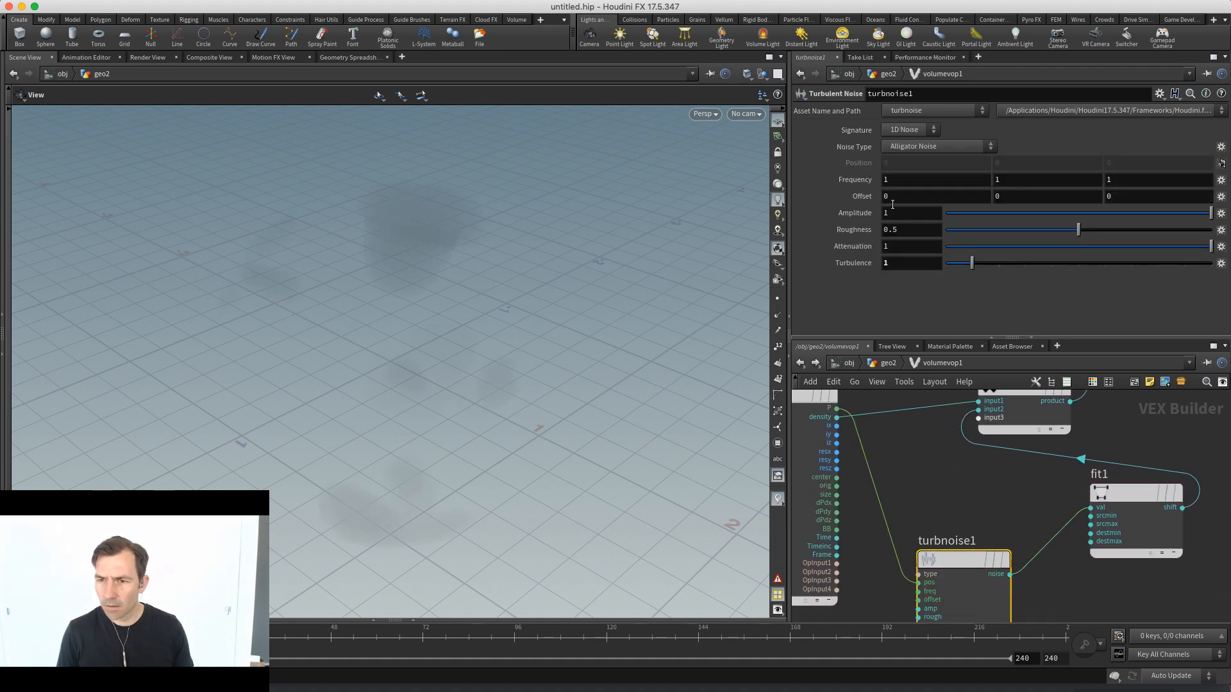
pyautogui.moveTo(858, 175); pyautogui.dragTo(974, 187, button='middle')
# Set fit1's Destination Min to 0.5 and compare the volume with turbnoise1 bypassed and active
pyautogui.click(1129, 545)
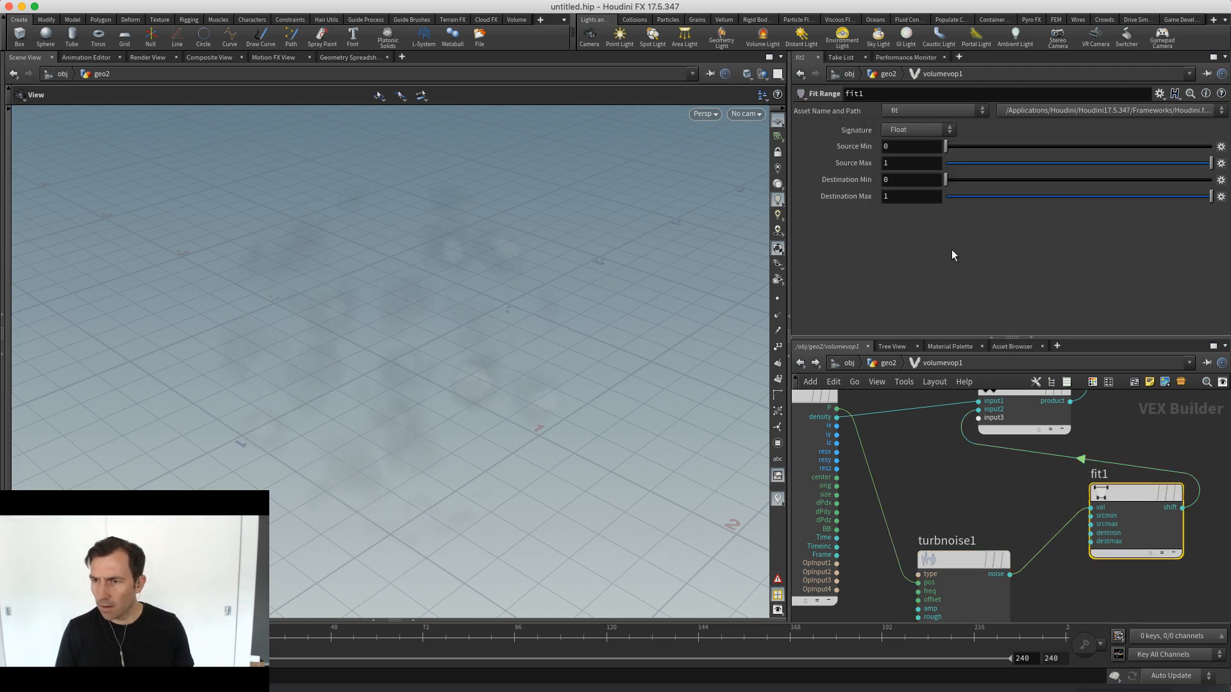
pyautogui.click(906, 175)
pyautogui.write('0.5')
pyautogui.press('Return')
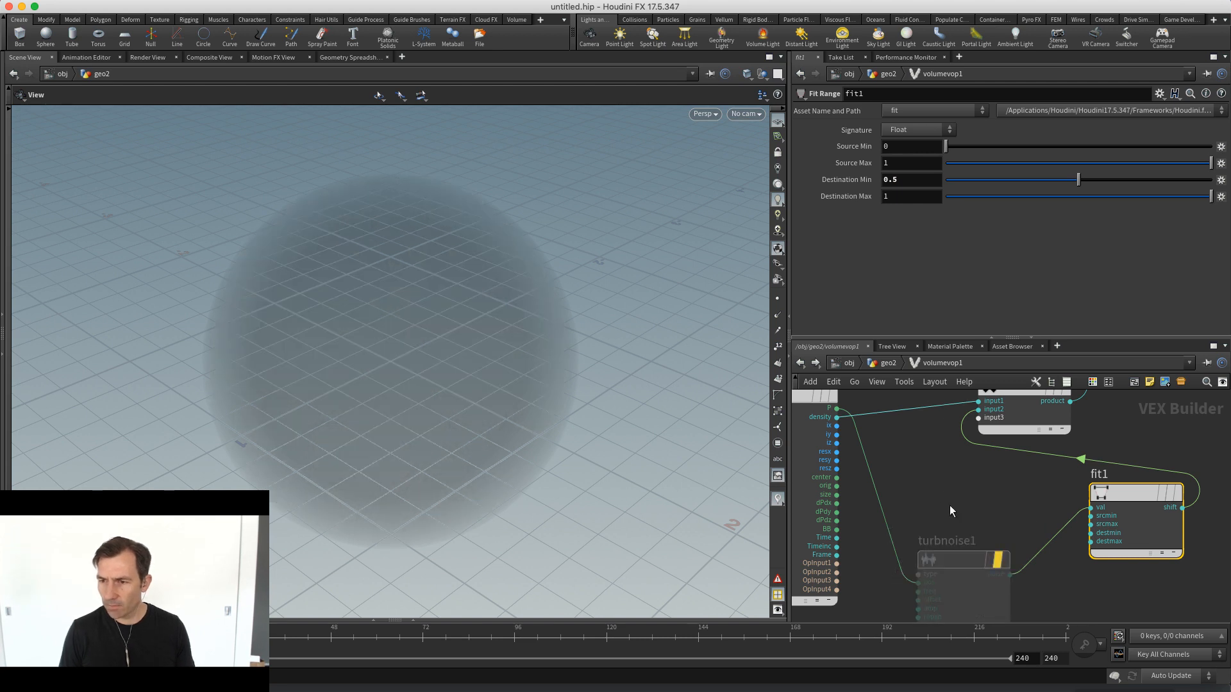
pyautogui.click(1009, 531)
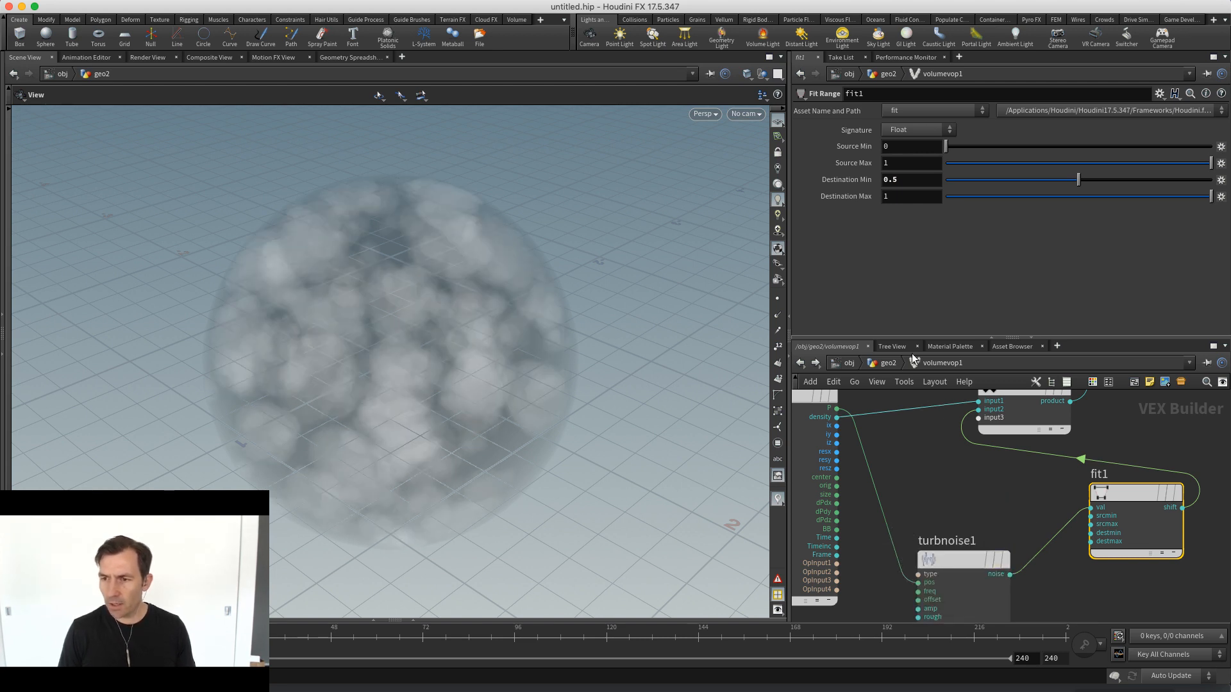
# Return to the geo2 network and collapse isooffset1 and volumevop1 into a subnet
pyautogui.click(888, 362)
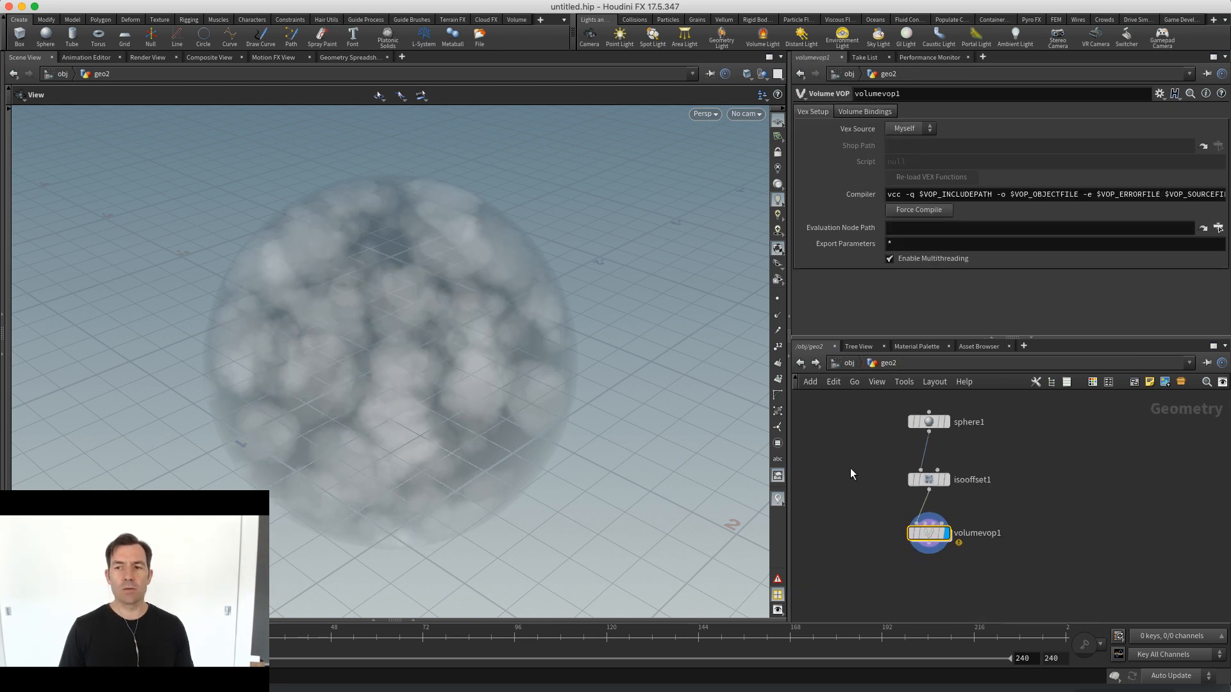
pyautogui.moveTo(864, 453); pyautogui.dragTo(993, 562)
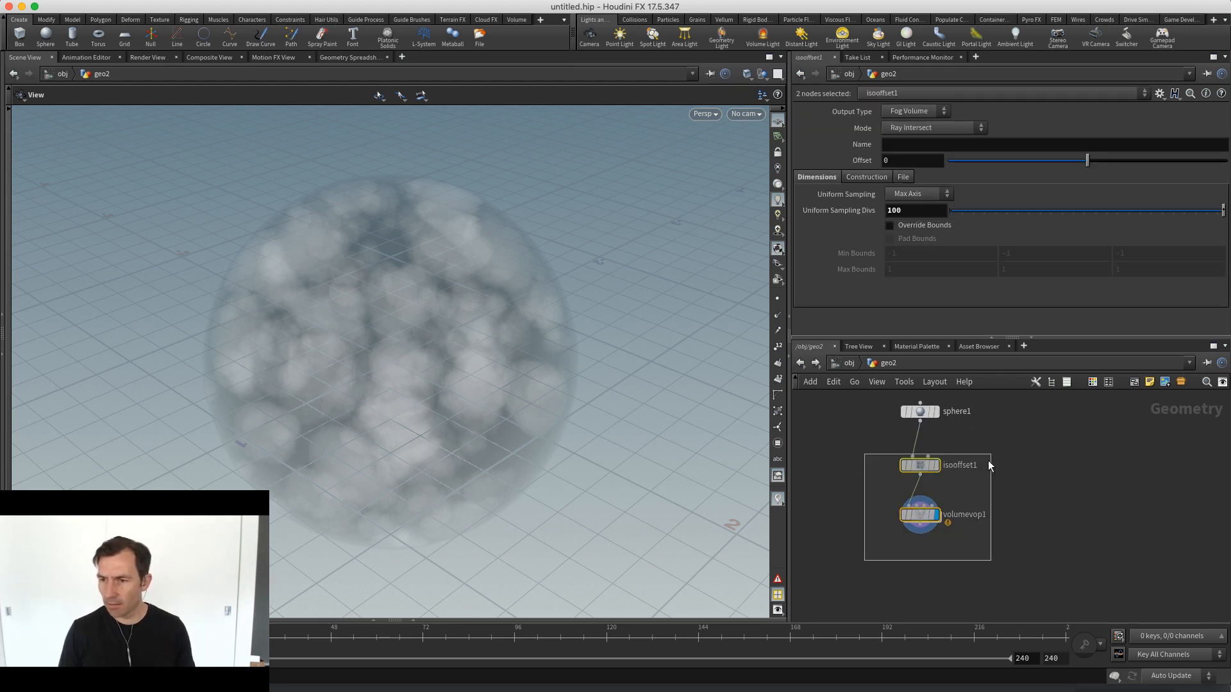
pyautogui.click(1181, 383)
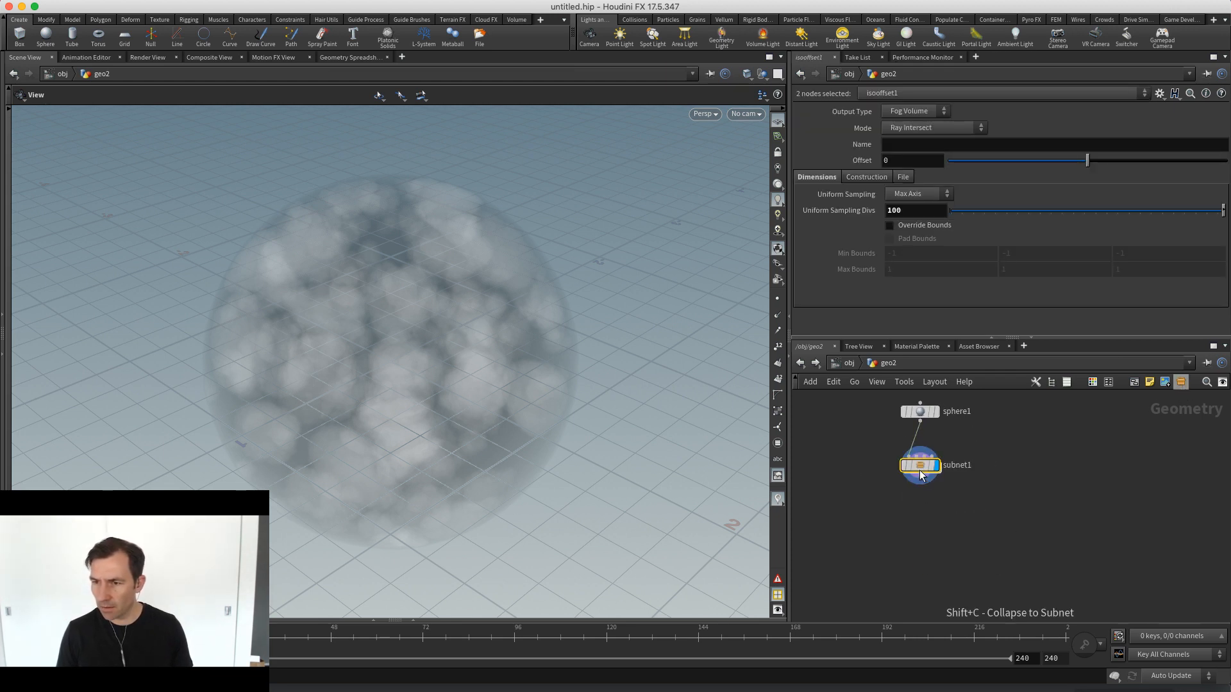
# Create a digital asset from the subnet1 node with the operator name myTestAsset and dismiss its type properties
pyautogui.rightClick(921, 471)
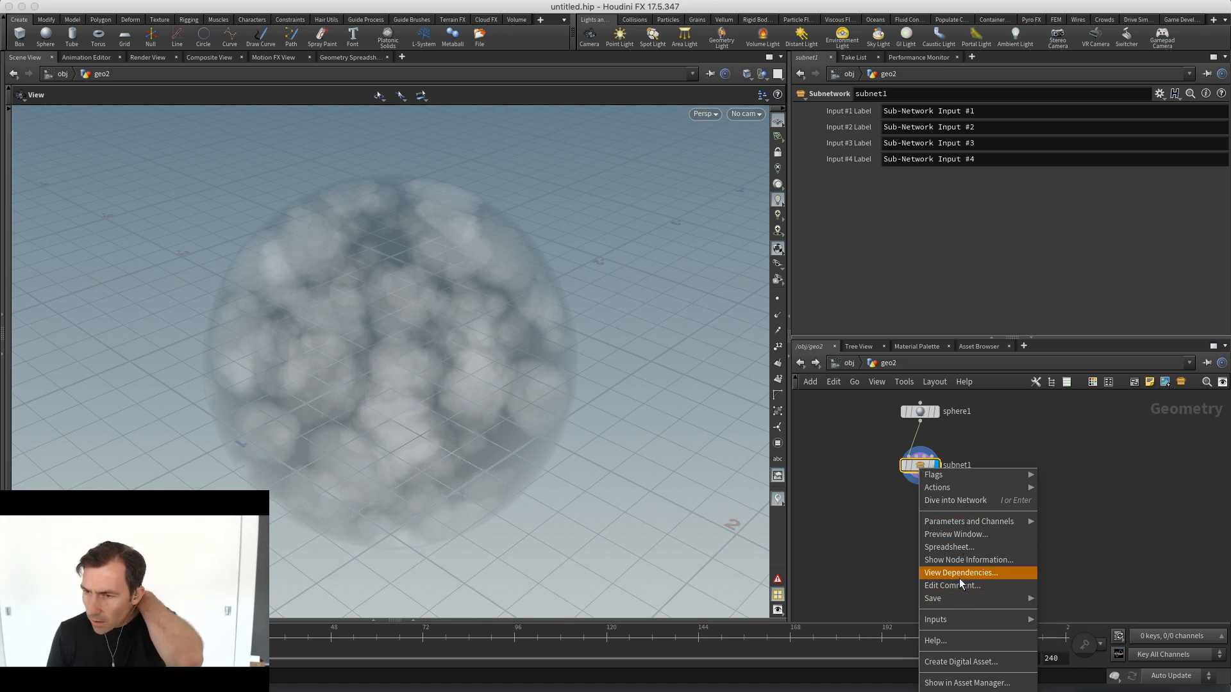
pyautogui.click(967, 663)
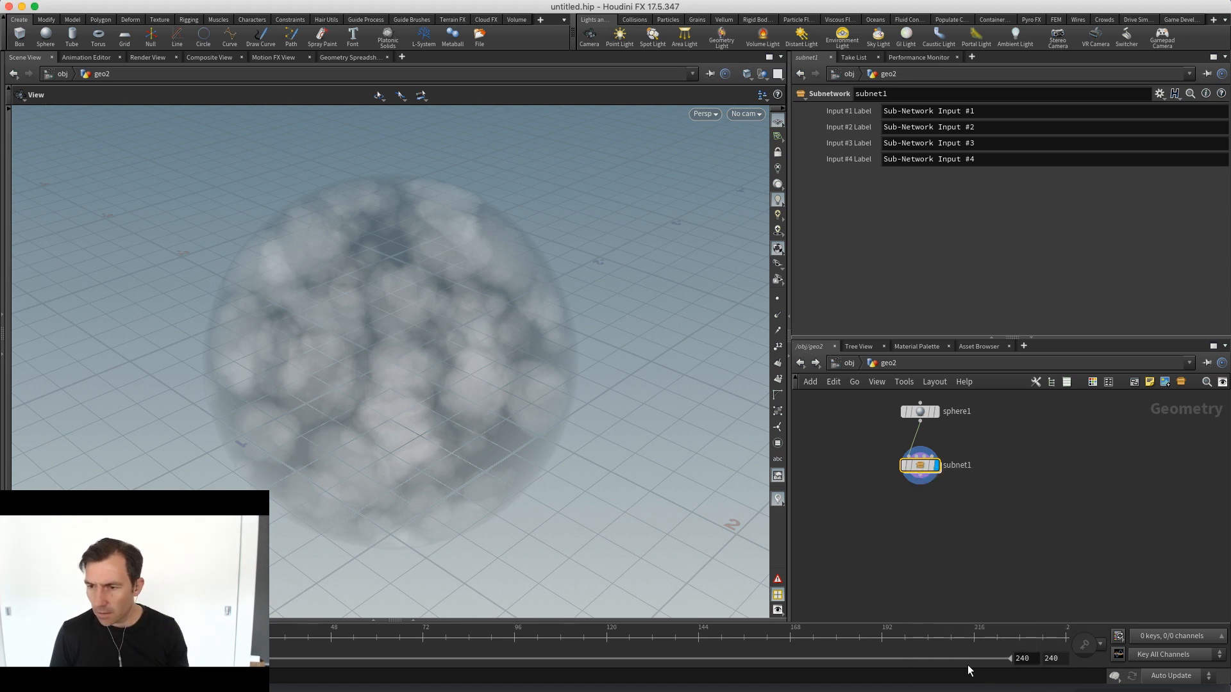
pyautogui.doubleClick(941, 656)
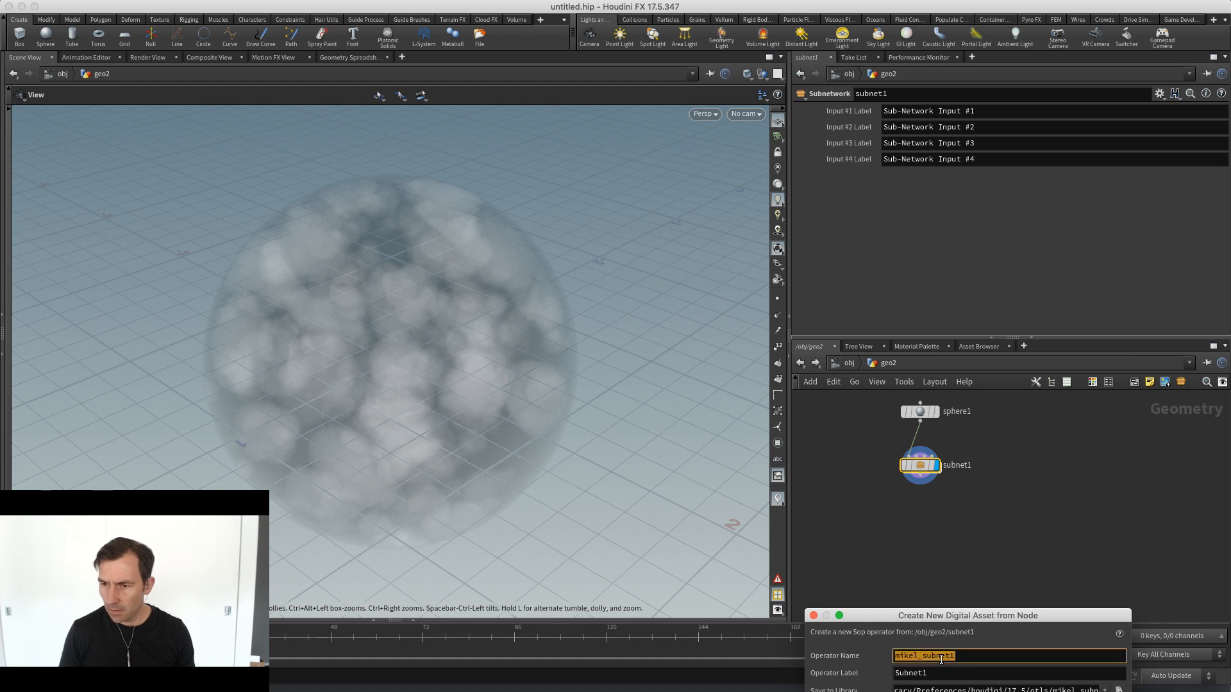
pyautogui.write('myTest')
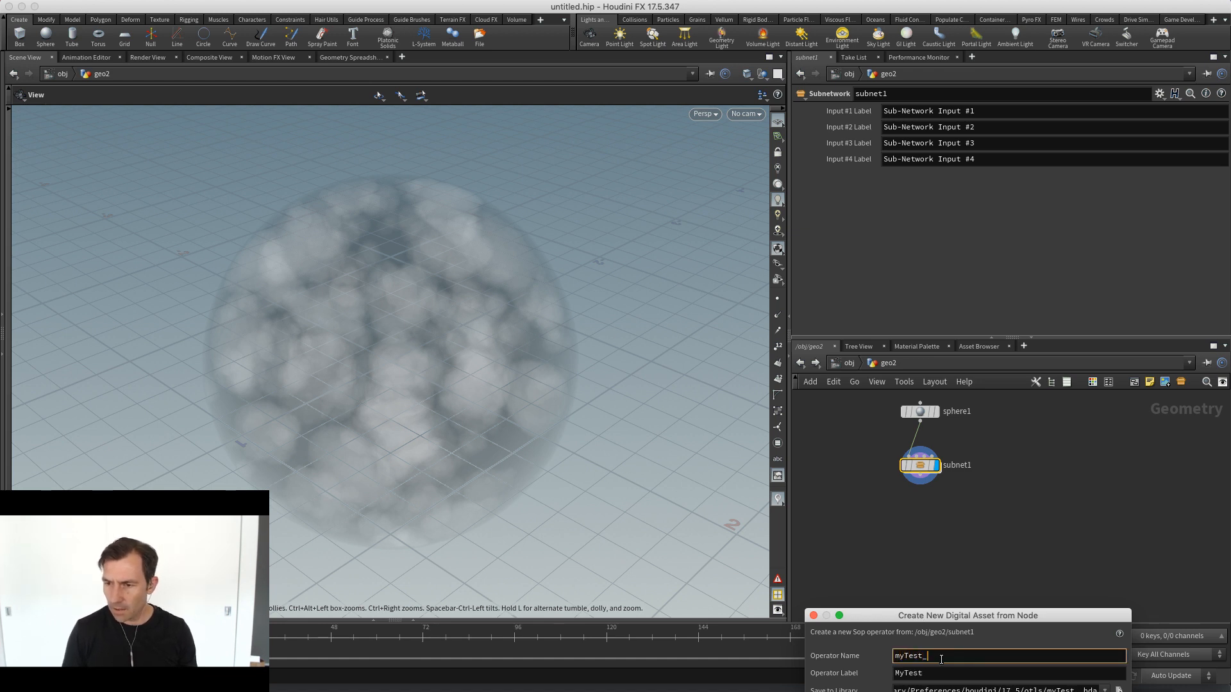
pyautogui.write('ASsset')
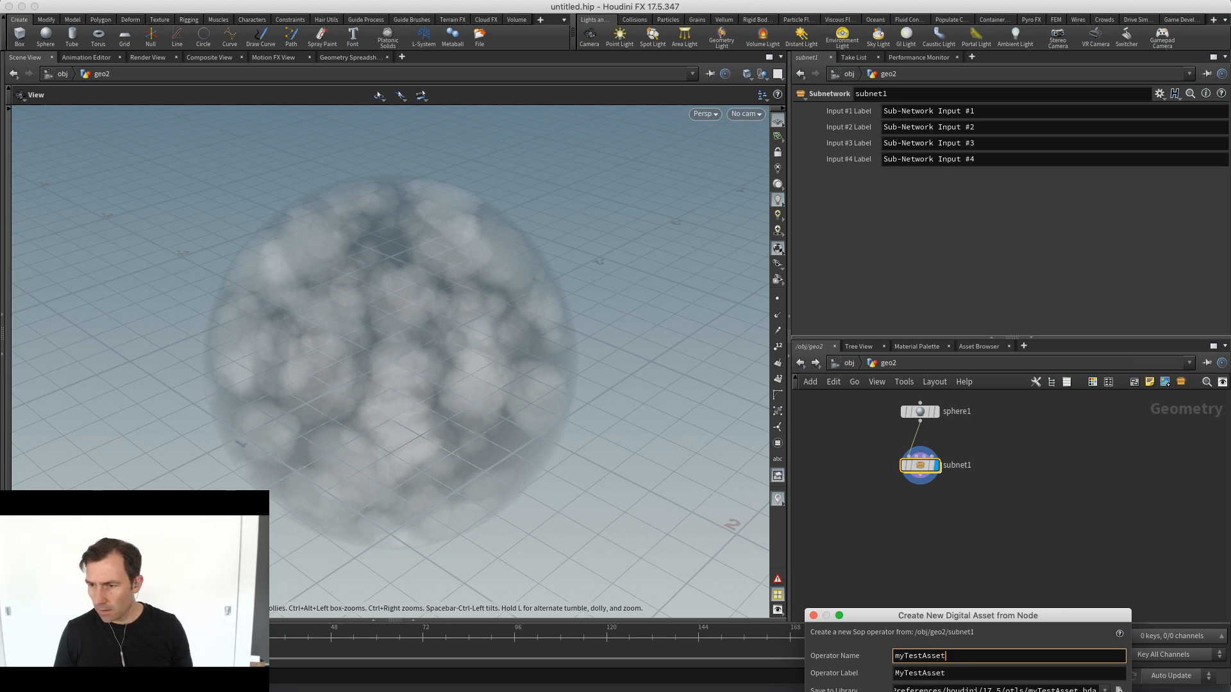
pyautogui.press('Return')
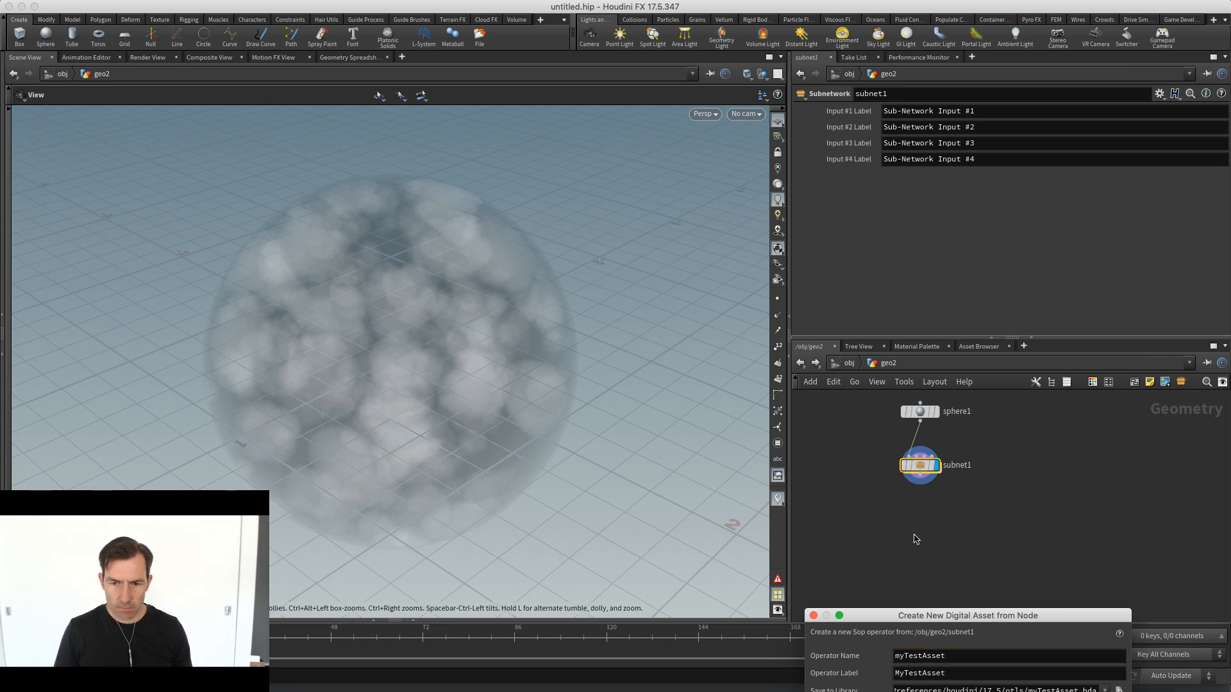
pyautogui.press('Return')
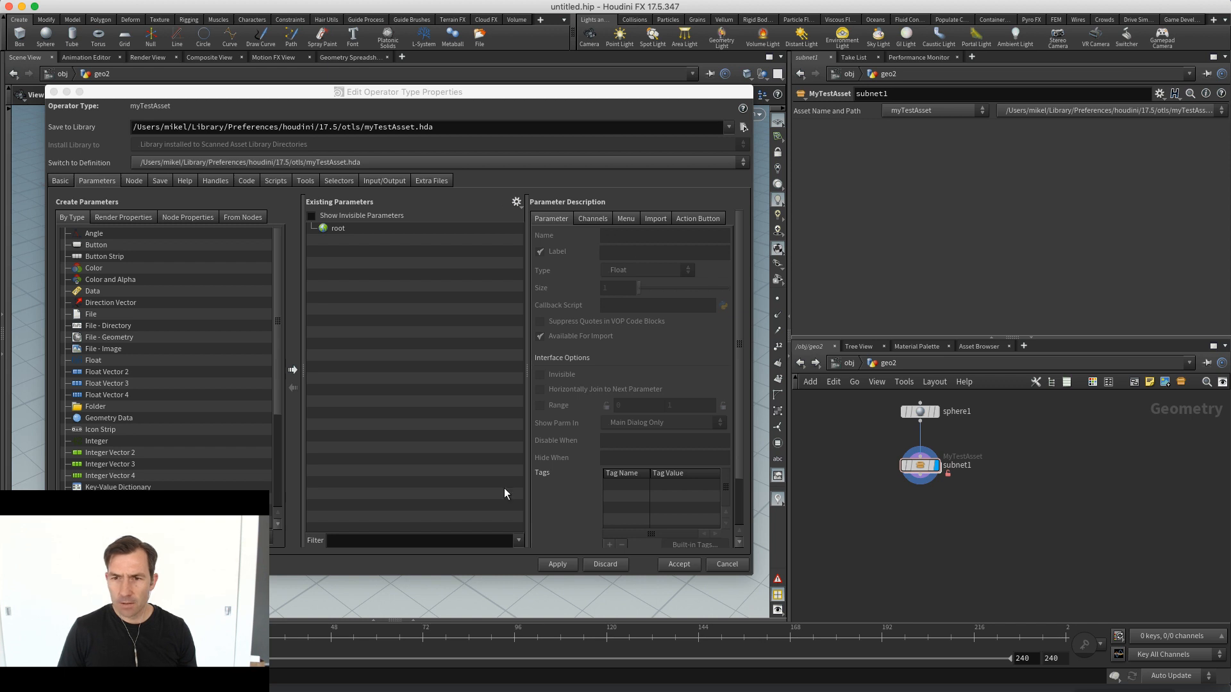
pyautogui.moveTo(509, 93); pyautogui.dragTo(0, 141)
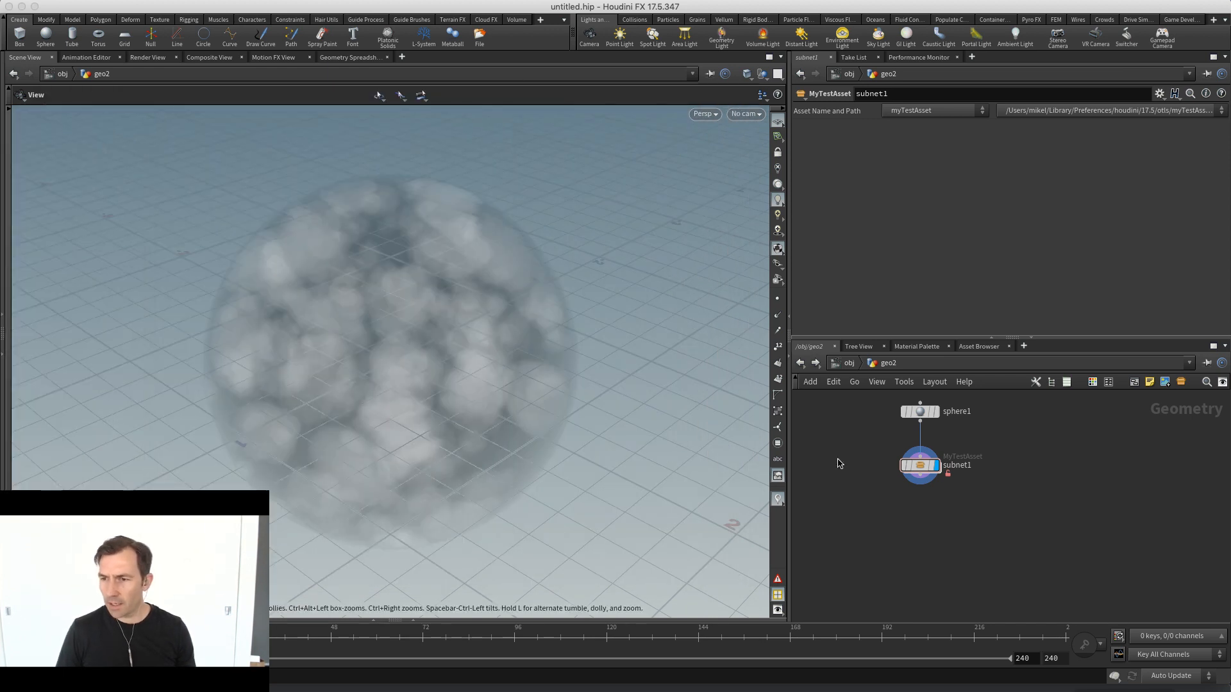
# Go inside subnet1 and set the Vex Source of the volumevop1 node to Shop
pyautogui.moveTo(913, 517); pyautogui.dragTo(952, 534, button='right')
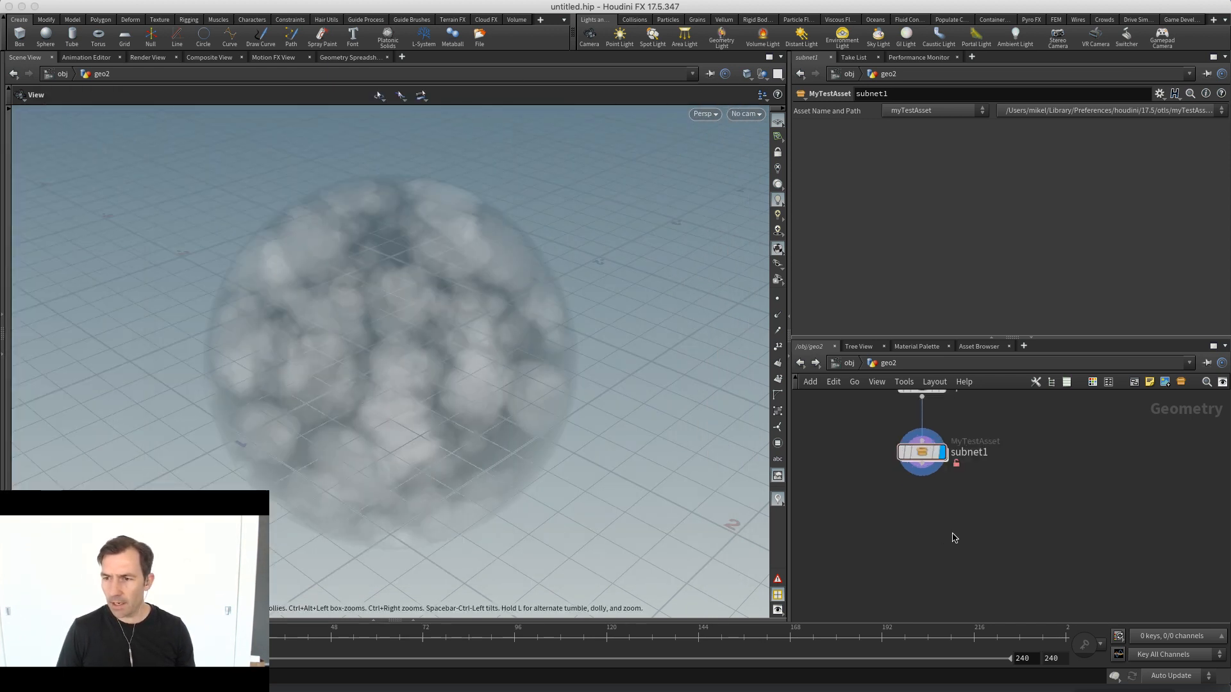
pyautogui.doubleClick(921, 452)
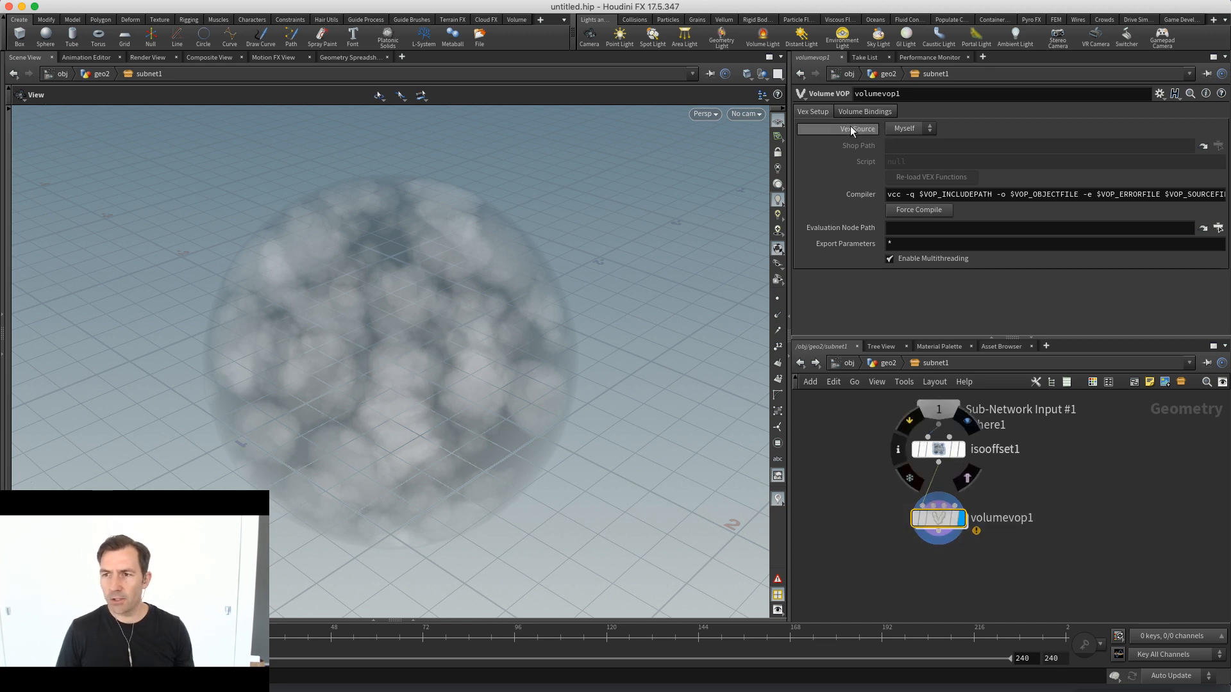
pyautogui.click(895, 129)
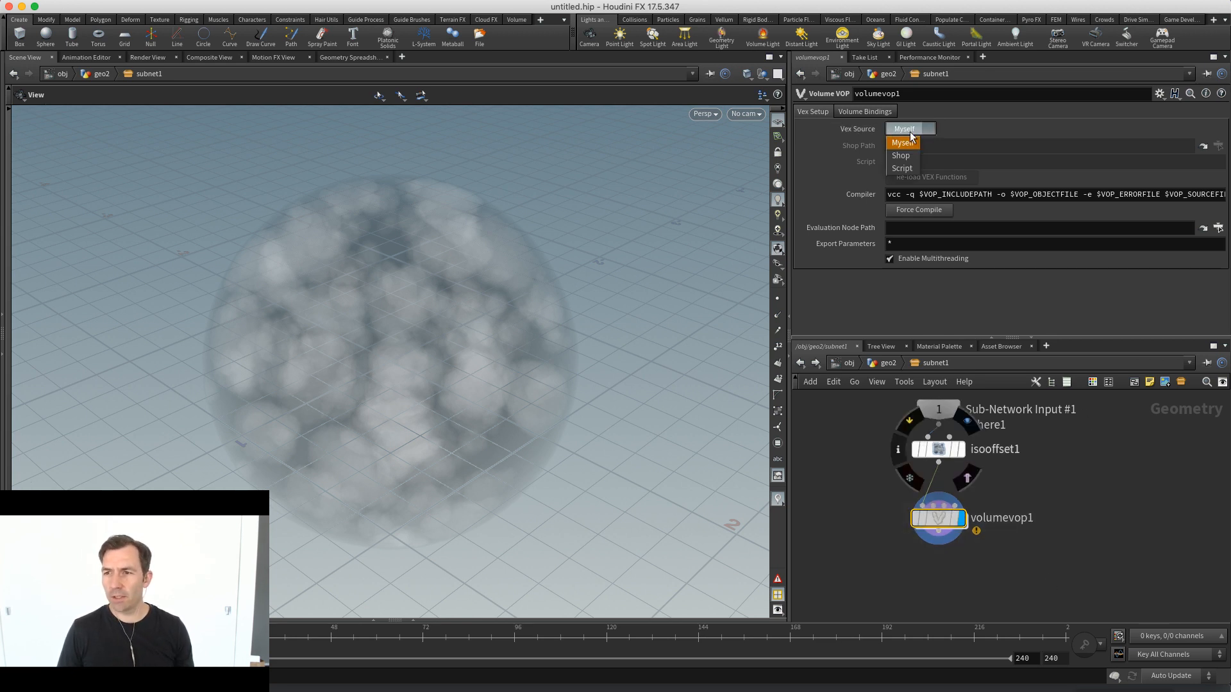
pyautogui.click(904, 156)
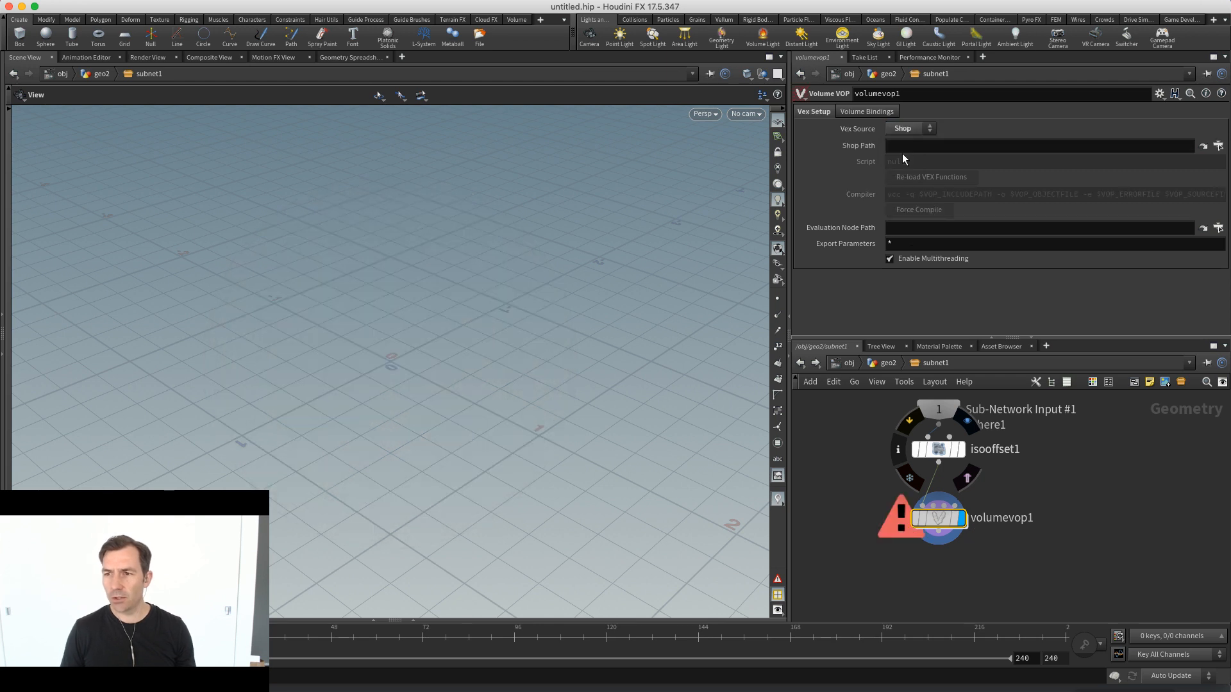
pyautogui.press('Tab')
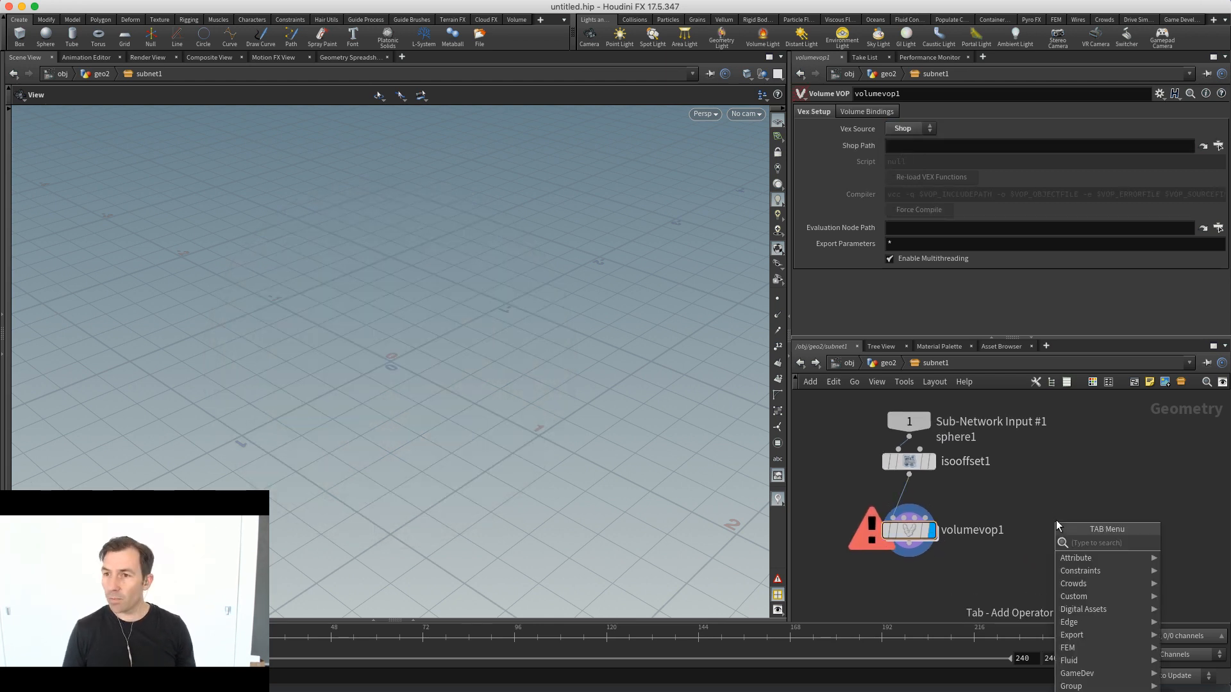
pyautogui.write('mat')
pyautogui.press('Return')
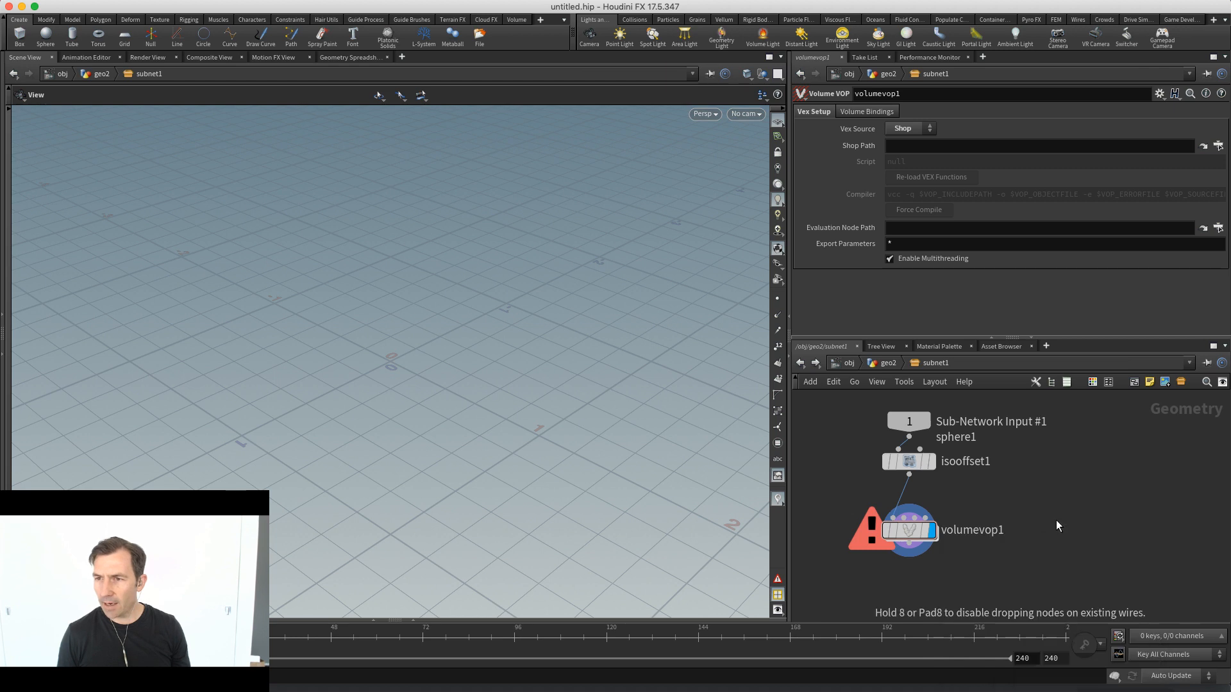
pyautogui.click(1056, 520)
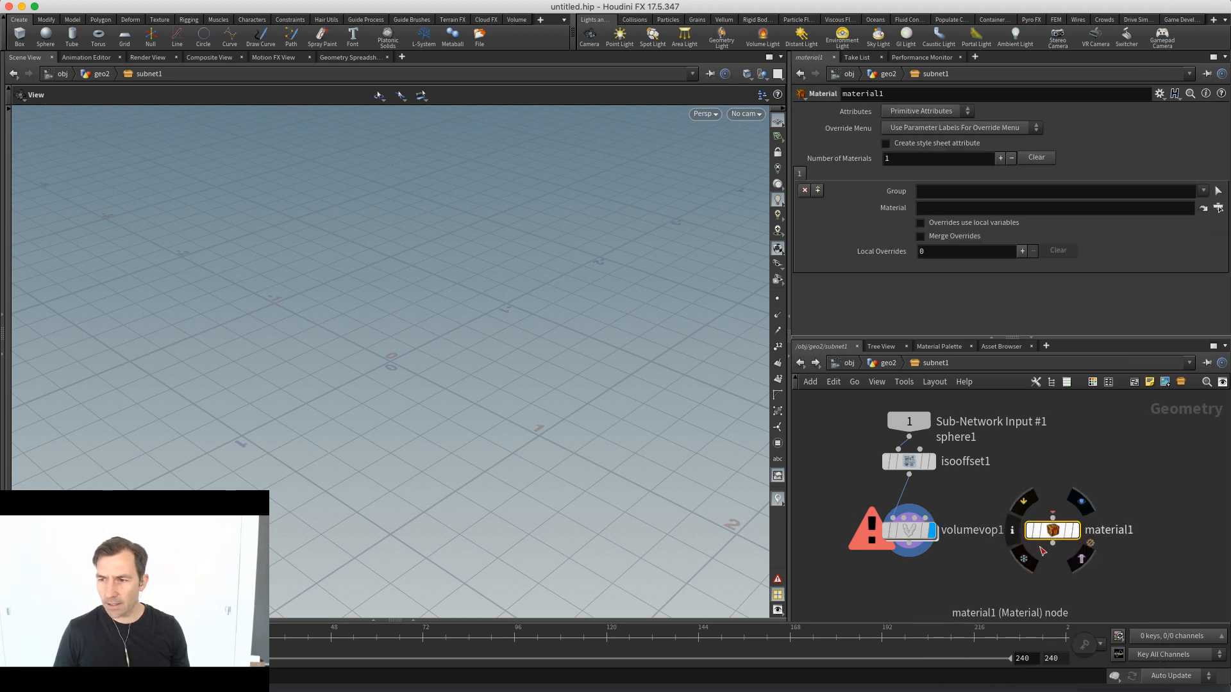
pyautogui.press('Delete')
# Add a Material Network node beside volumevop1 in subnet1 and go inside it
pyautogui.press('Tab')
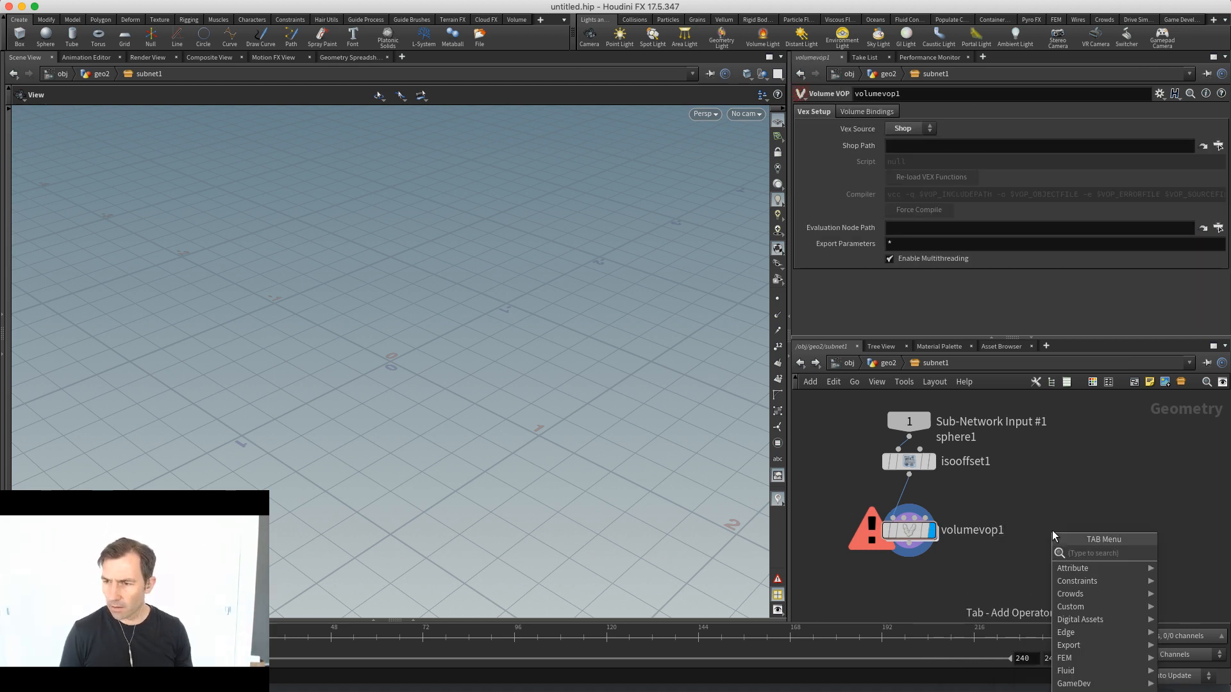
pyautogui.press('Escape')
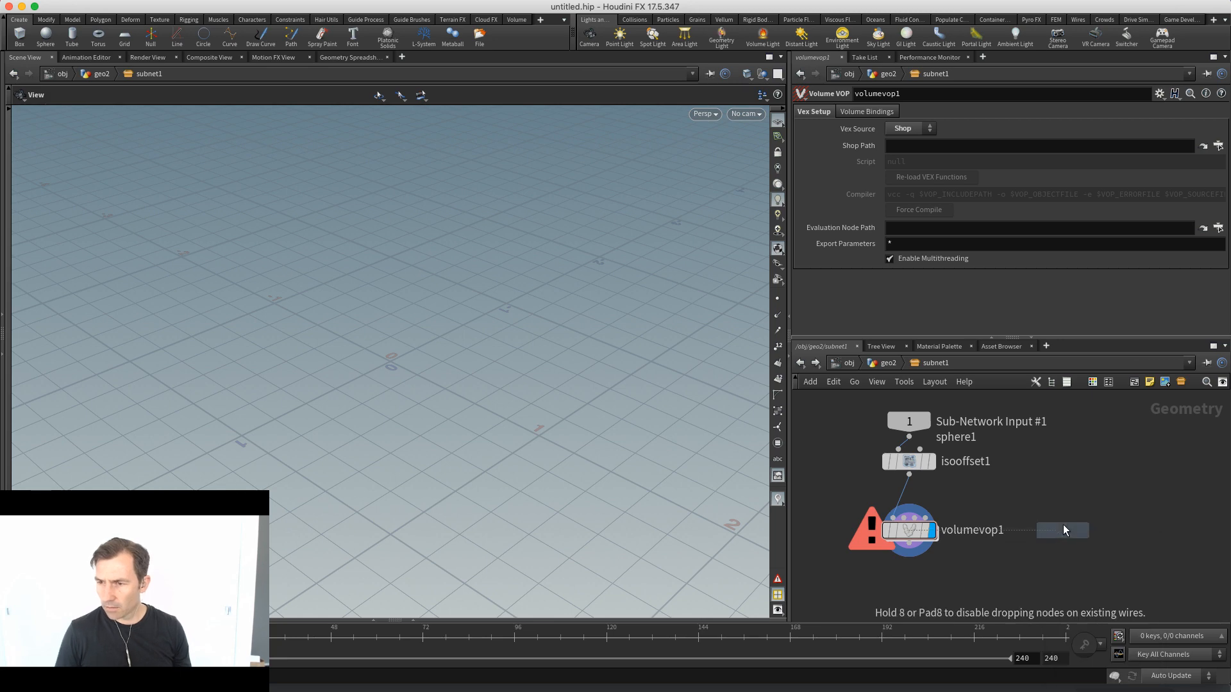
pyautogui.click(1063, 526)
pyautogui.doubleClick(1062, 526)
pyautogui.press('Tab')
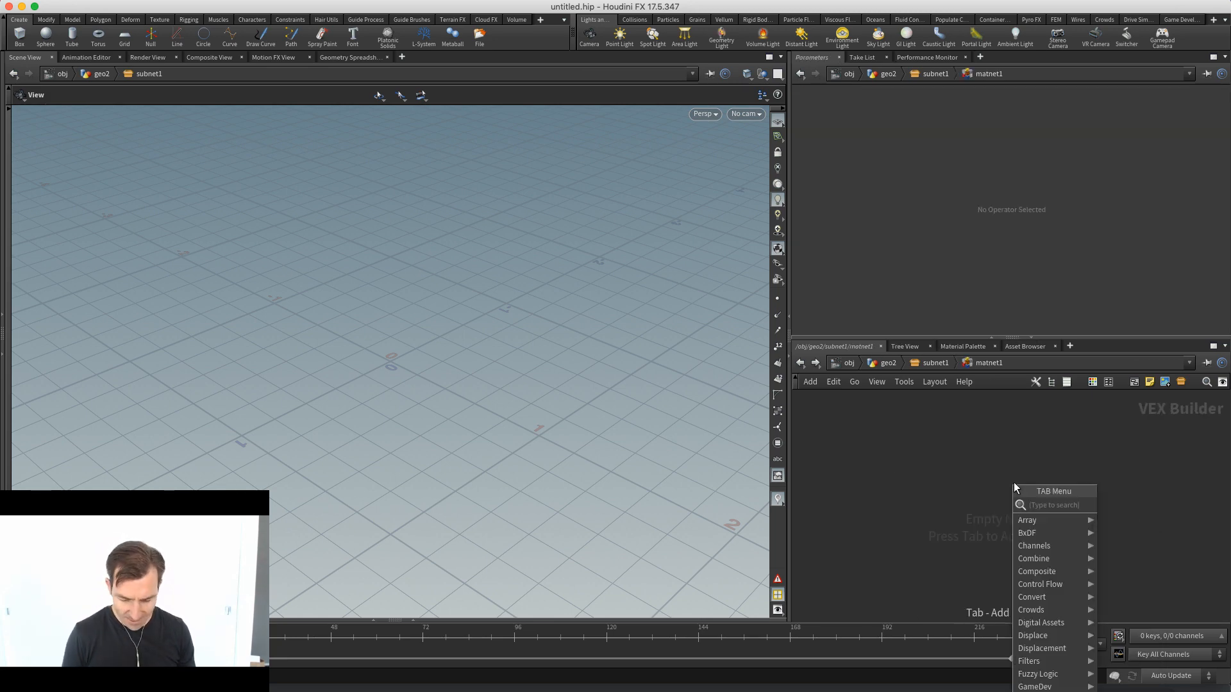
pyautogui.write('v')
pyautogui.press('BackSpace')
pyautogui.write('cv')
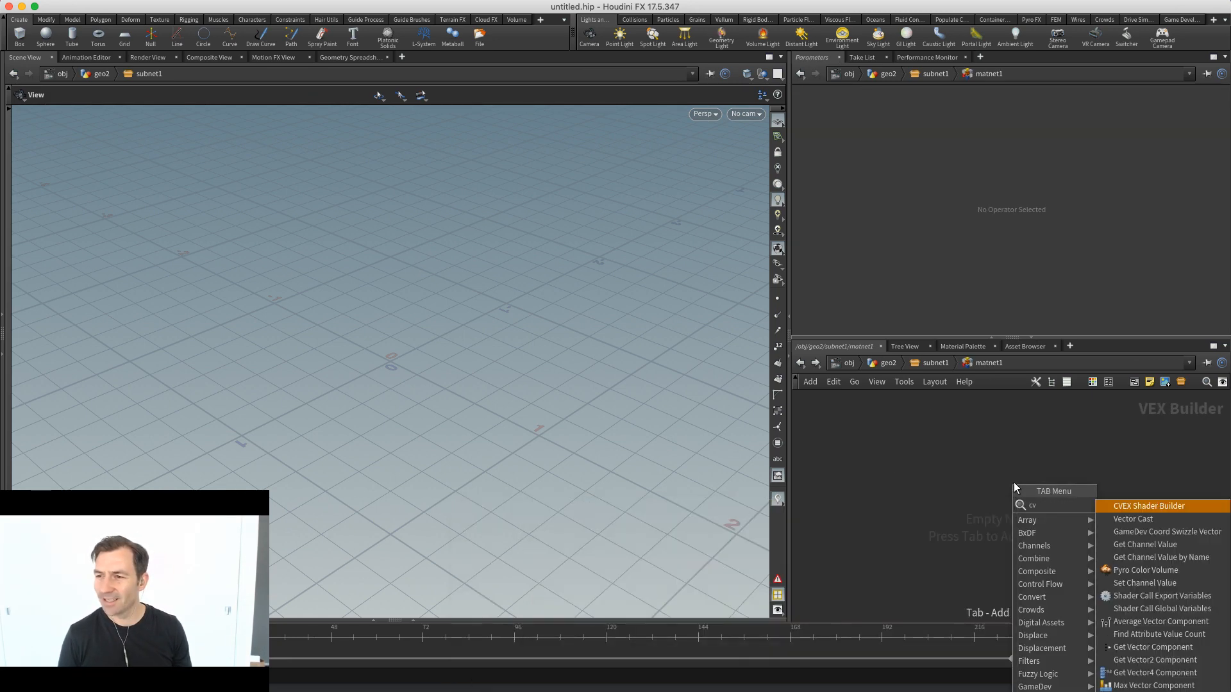
pyautogui.press('BackSpace')
pyautogui.press('BackSpace')
pyautogui.write('volume')
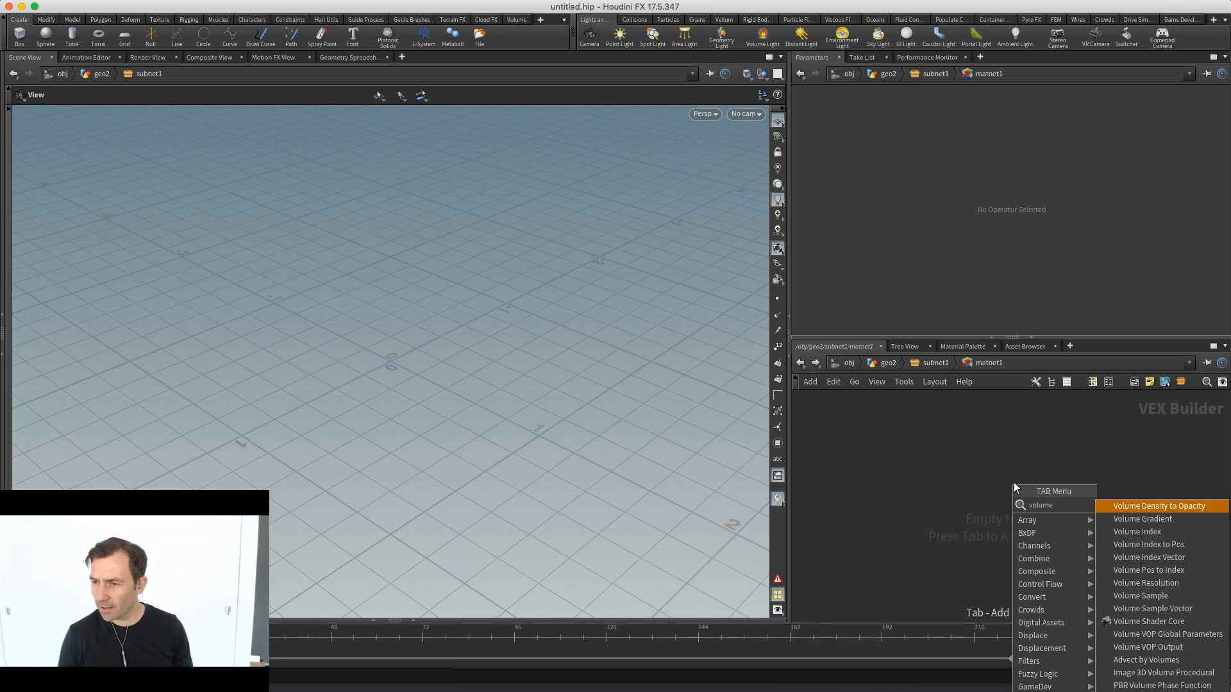
pyautogui.write('v')
pyautogui.press('Down')
pyautogui.press('Down')
pyautogui.press('Down')
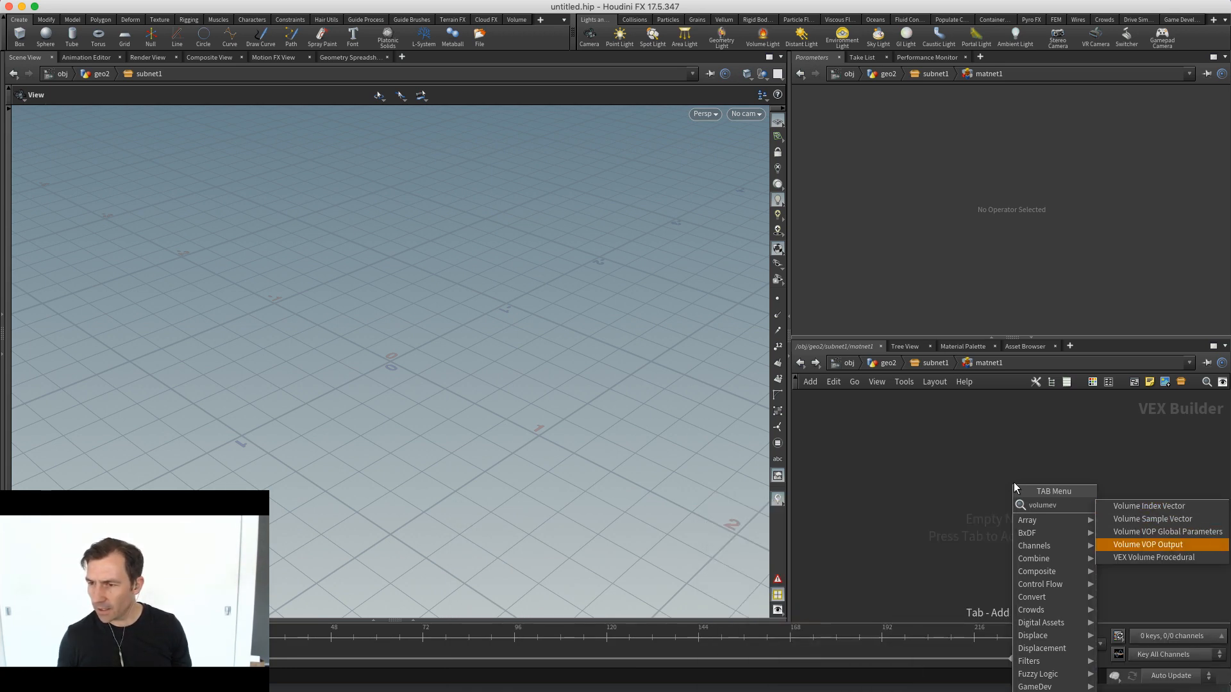
pyautogui.press('Escape')
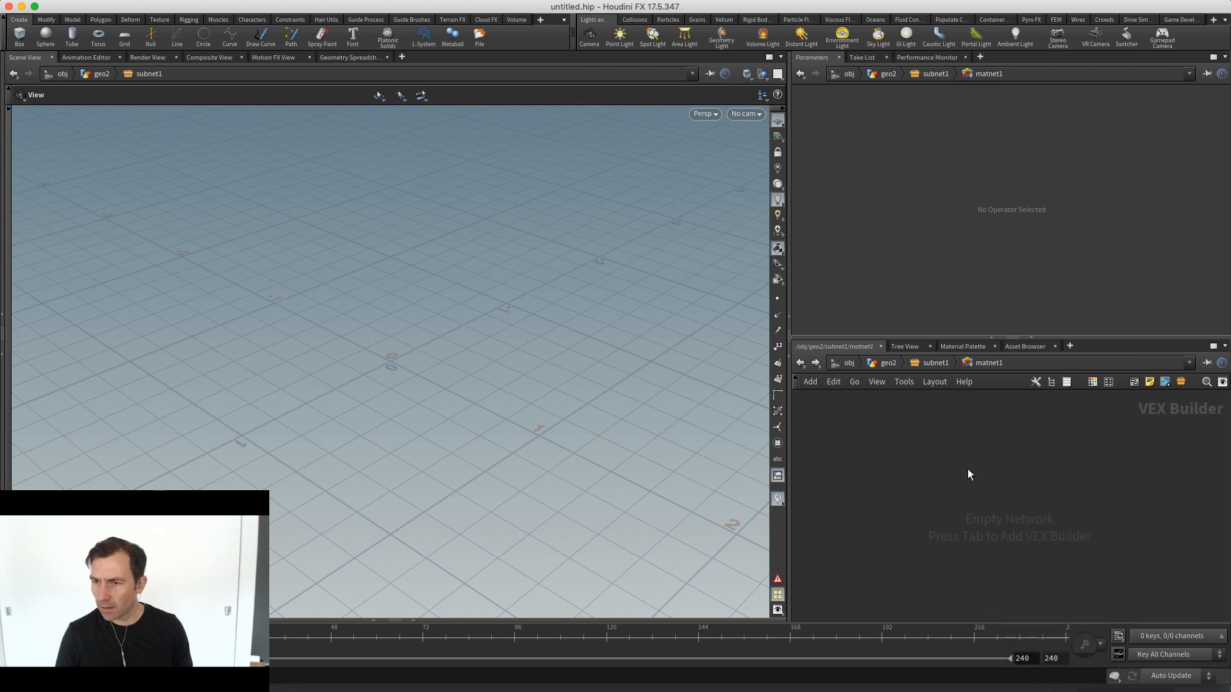
# Add a CVEX Shader Builder node inside the matnet1 network
pyautogui.press('Tab')
pyautogui.write('cve')
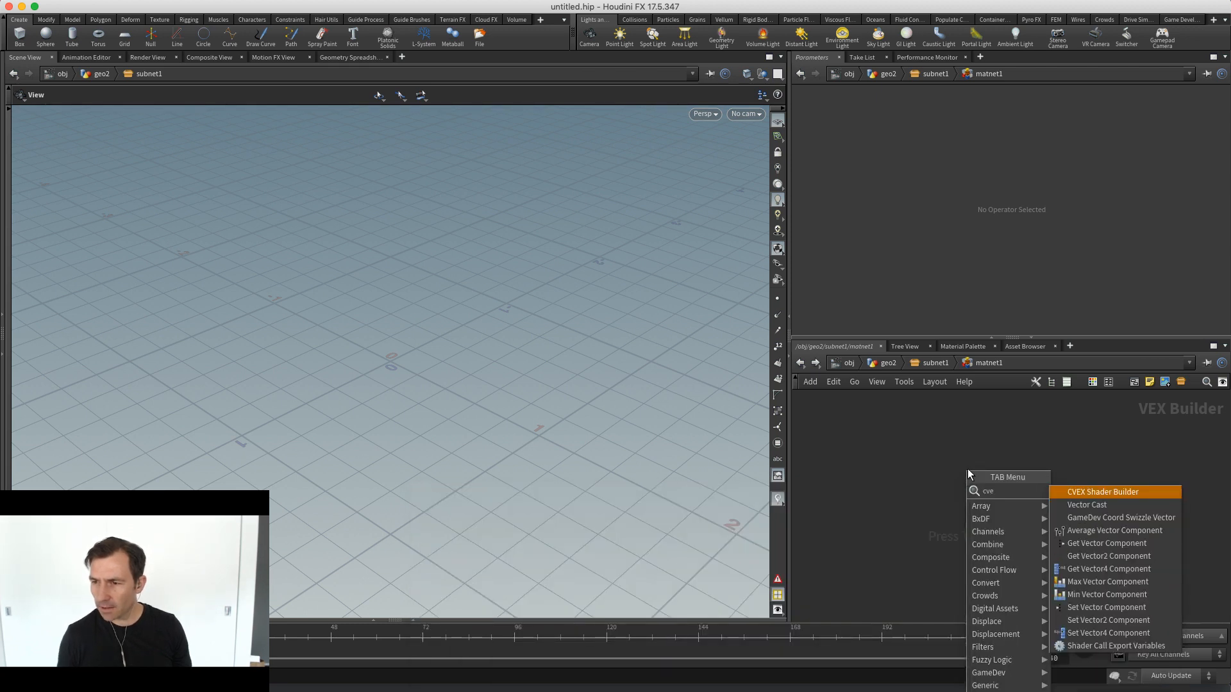
pyautogui.press('Return')
pyautogui.click(968, 475)
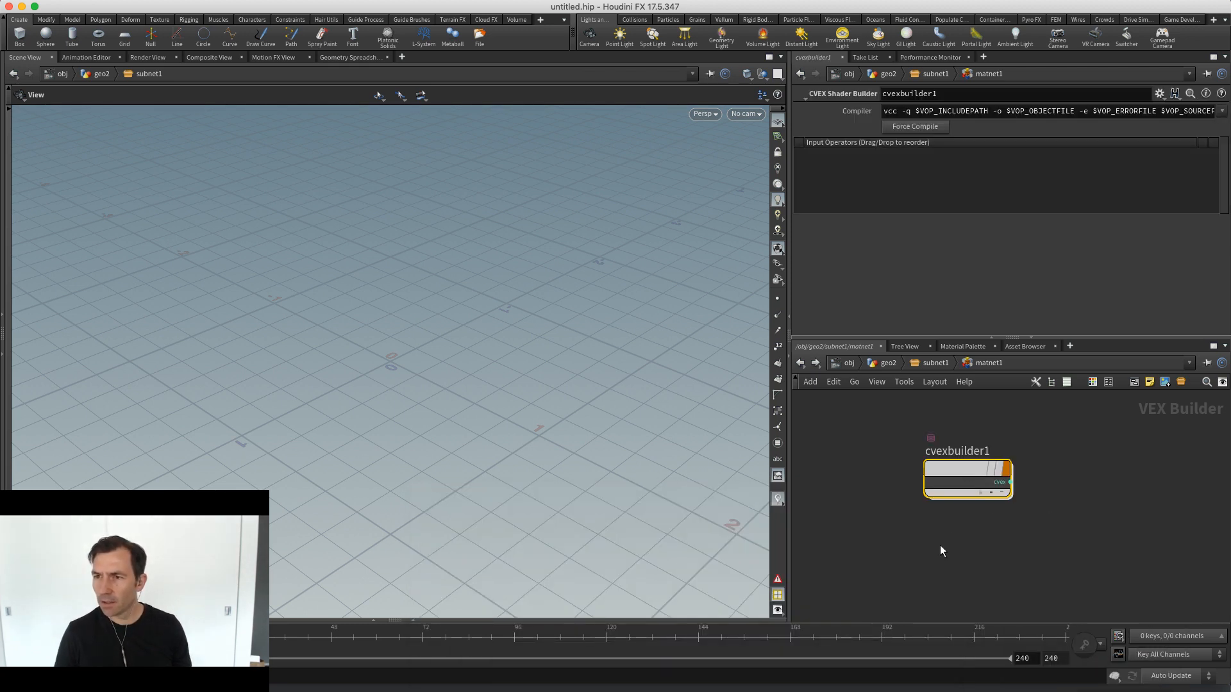
# Set the Shop Path of volumevop1 to the shader builder at /obj/geo2/subnet1/matnet1/cvexbuilder1
pyautogui.click(930, 363)
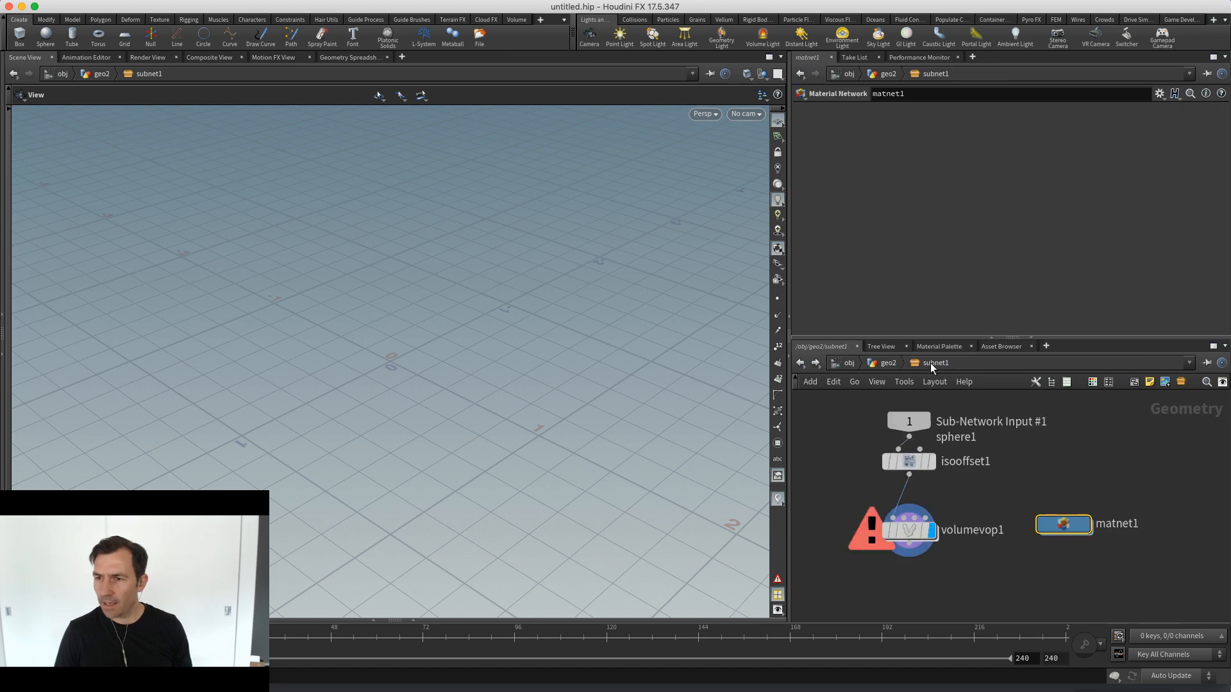
pyautogui.press('i')
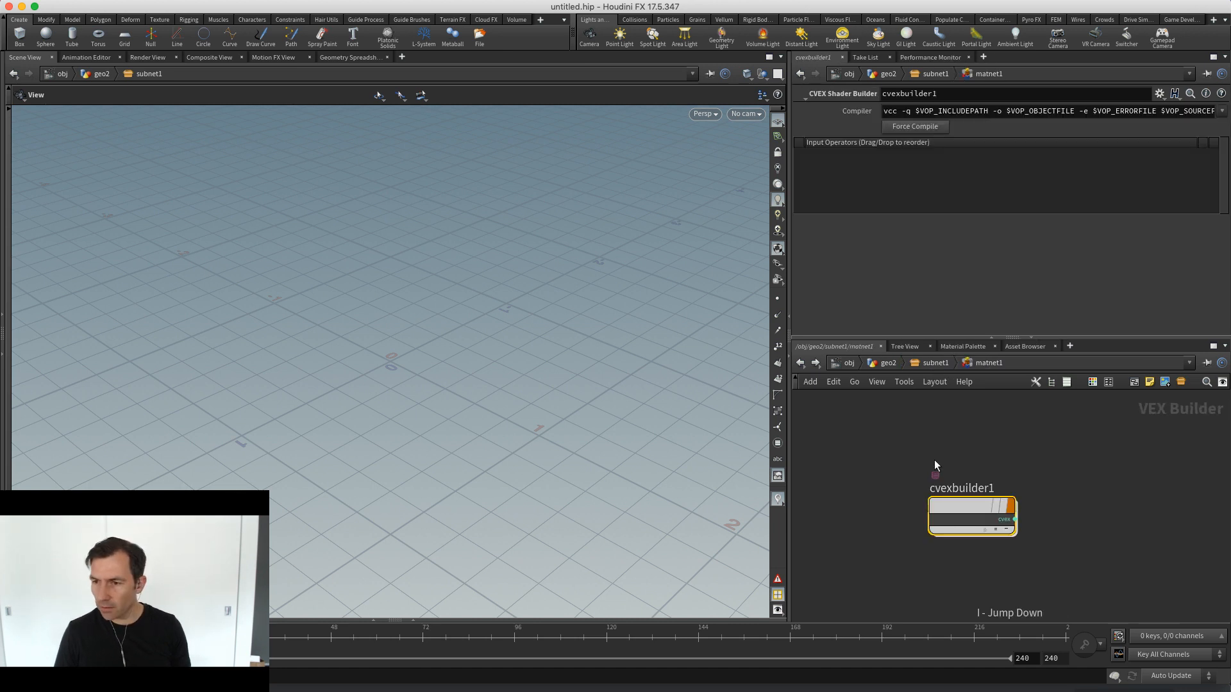
pyautogui.moveTo(910, 455); pyautogui.dragTo(1112, 593)
pyautogui.press('u')
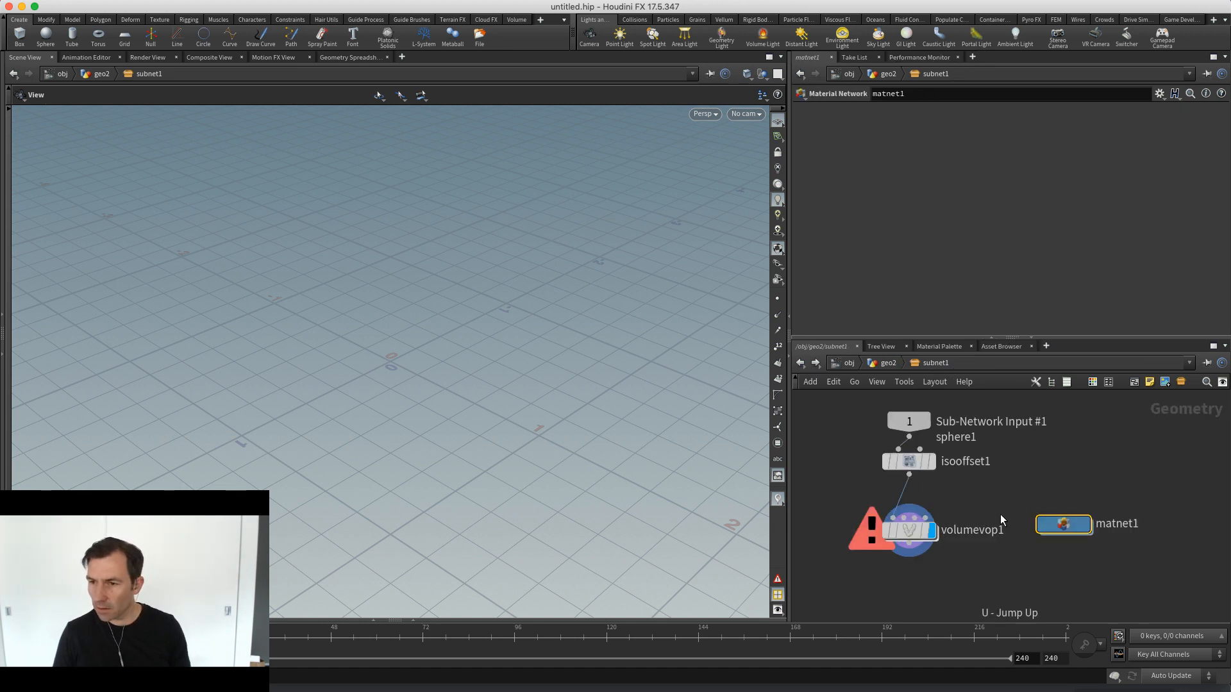
pyautogui.click(925, 531)
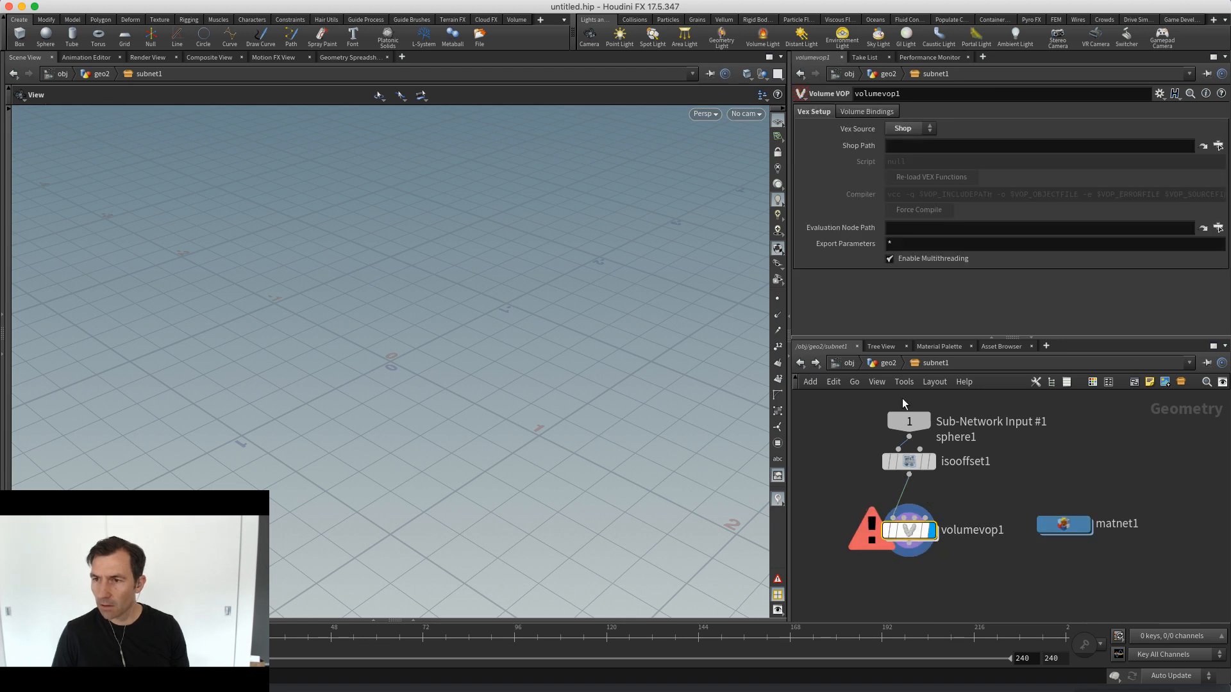
pyautogui.click(917, 145)
pyautogui.write('/obj/geo2/subnet1/matnet1/cvexbuilder1')
pyautogui.press('Return')
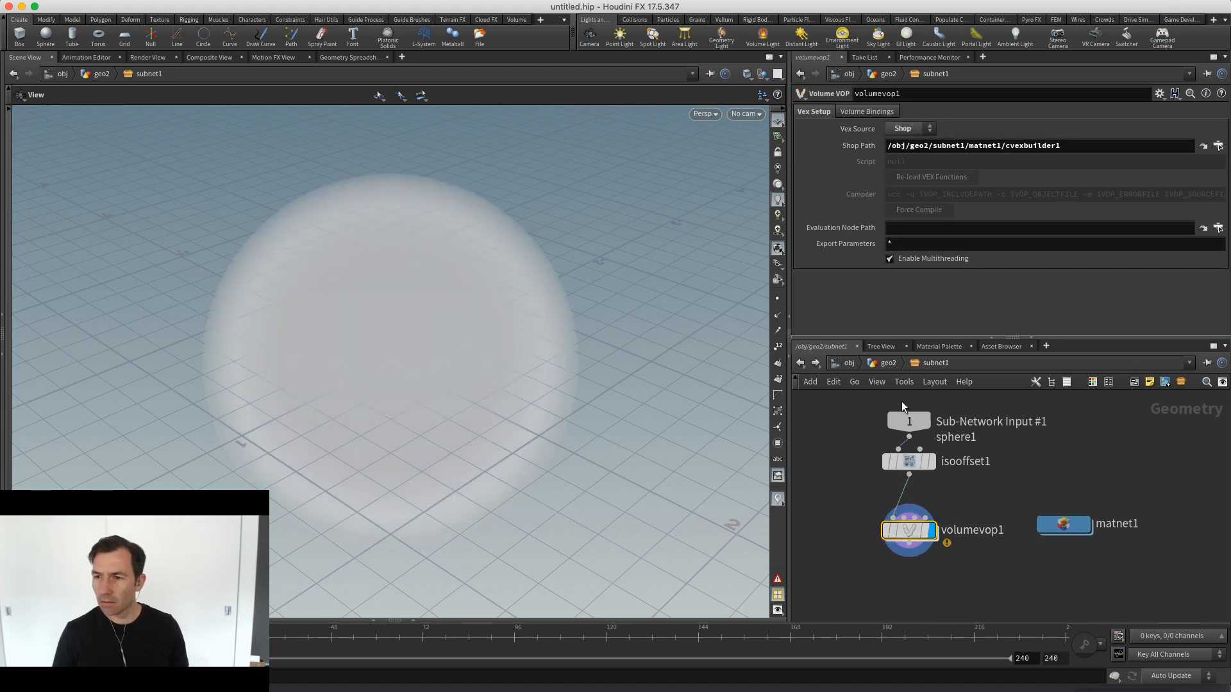
# Check the contents of cvexbuilder1 inside matnet1, return to subnet1 and open the volumevop1 network
pyautogui.scroll(-2, 983, 496)
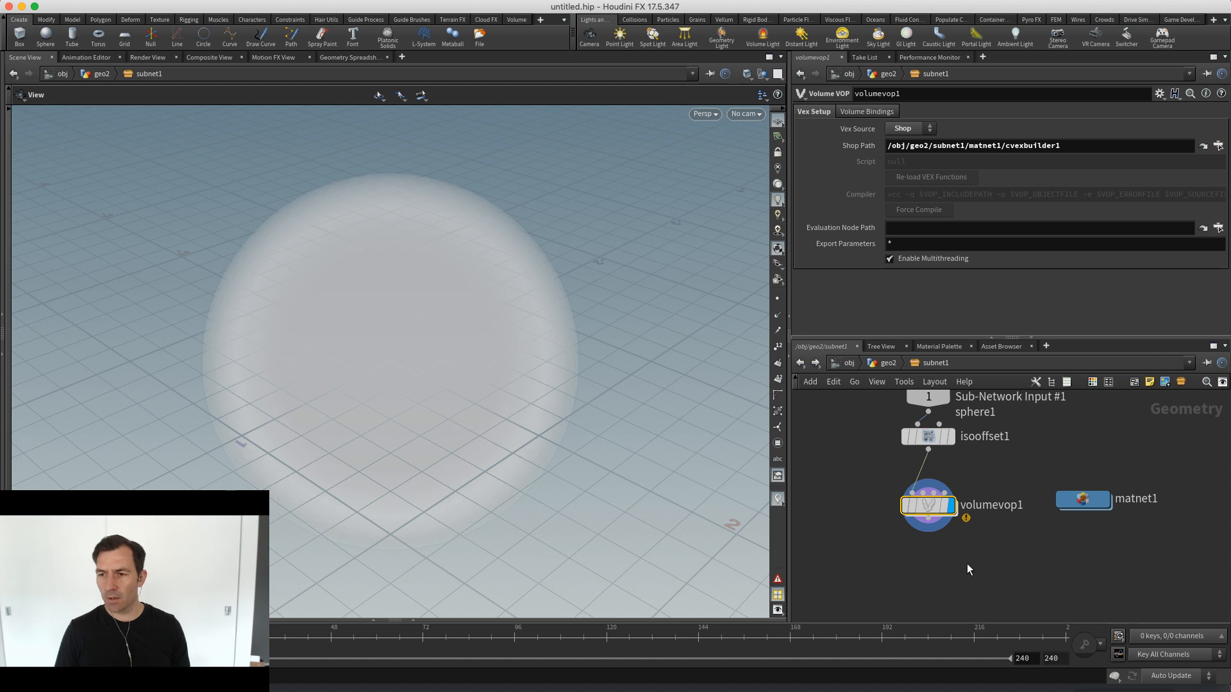
pyautogui.scroll(-1, 966, 563)
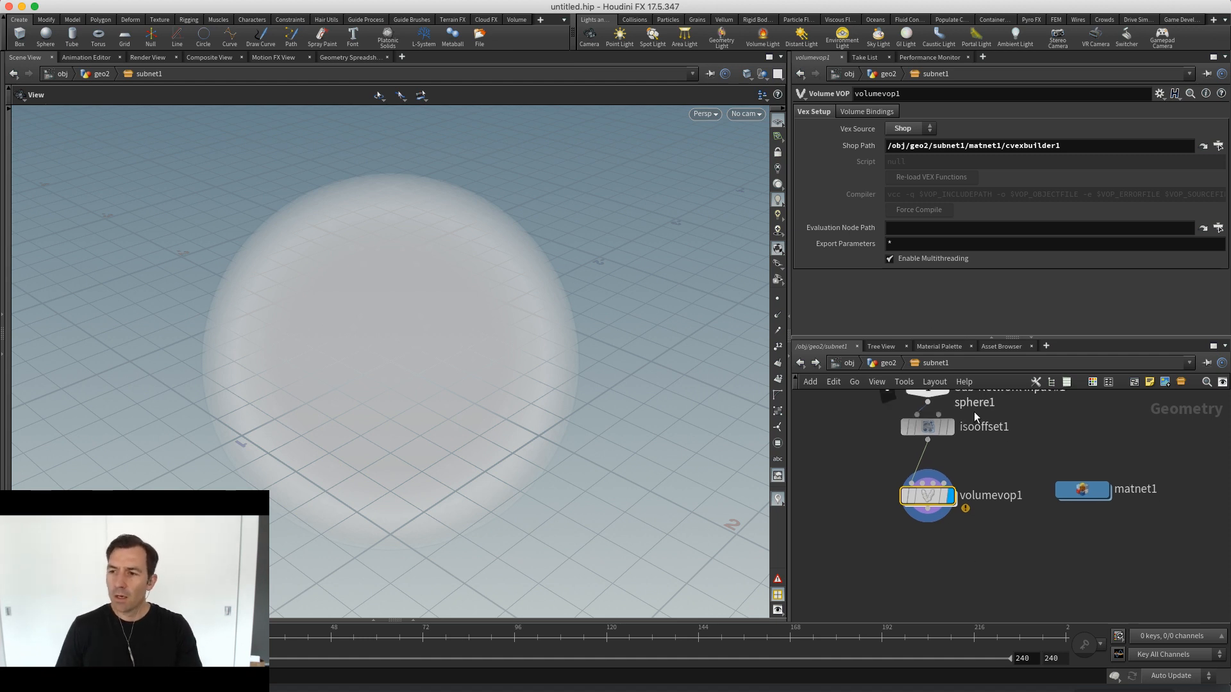
pyautogui.doubleClick(1094, 491)
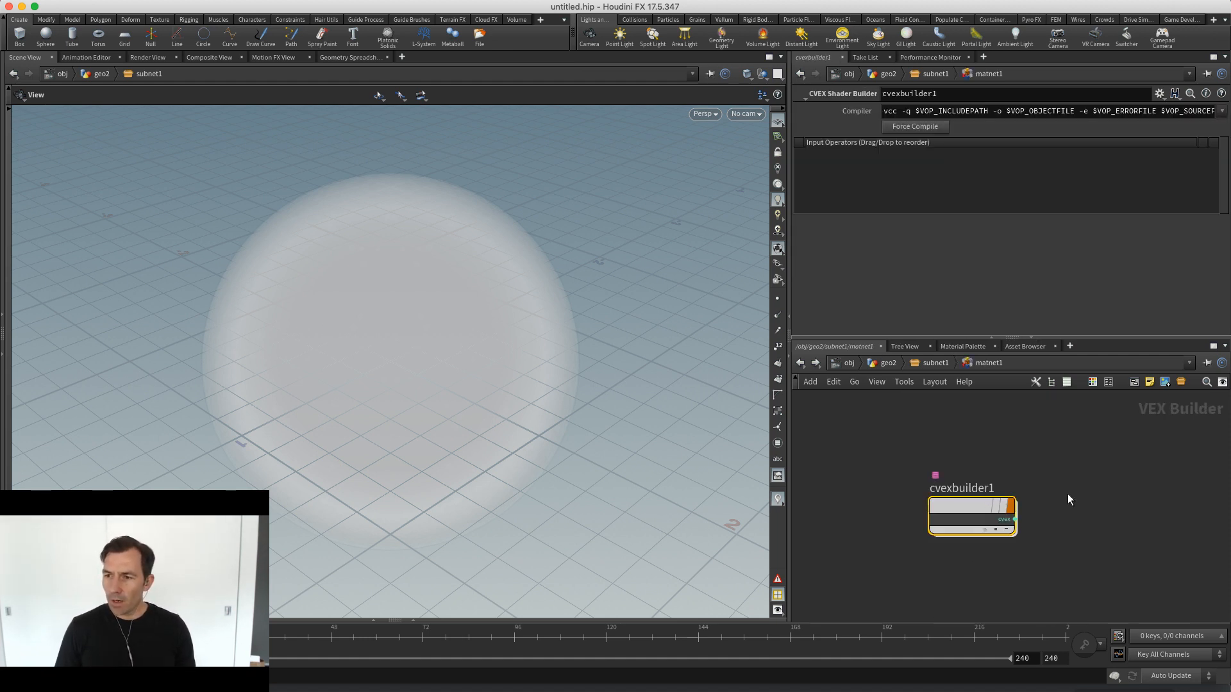
pyautogui.doubleClick(957, 506)
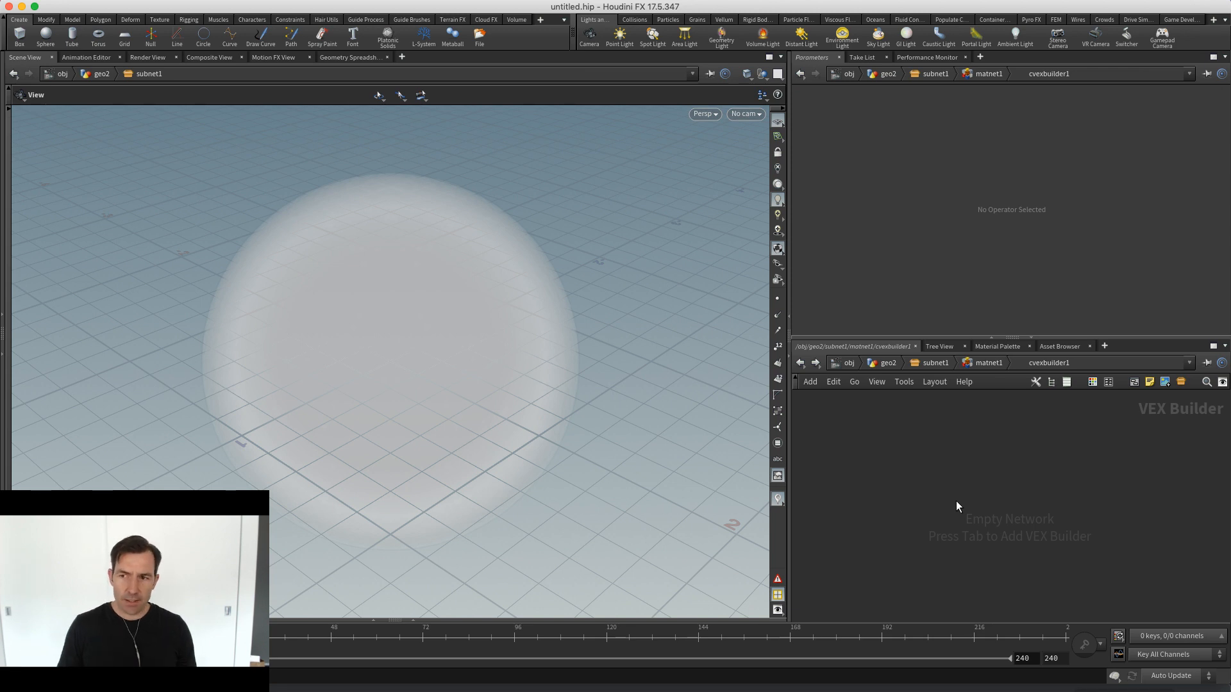
pyautogui.press('u')
pyautogui.press('u')
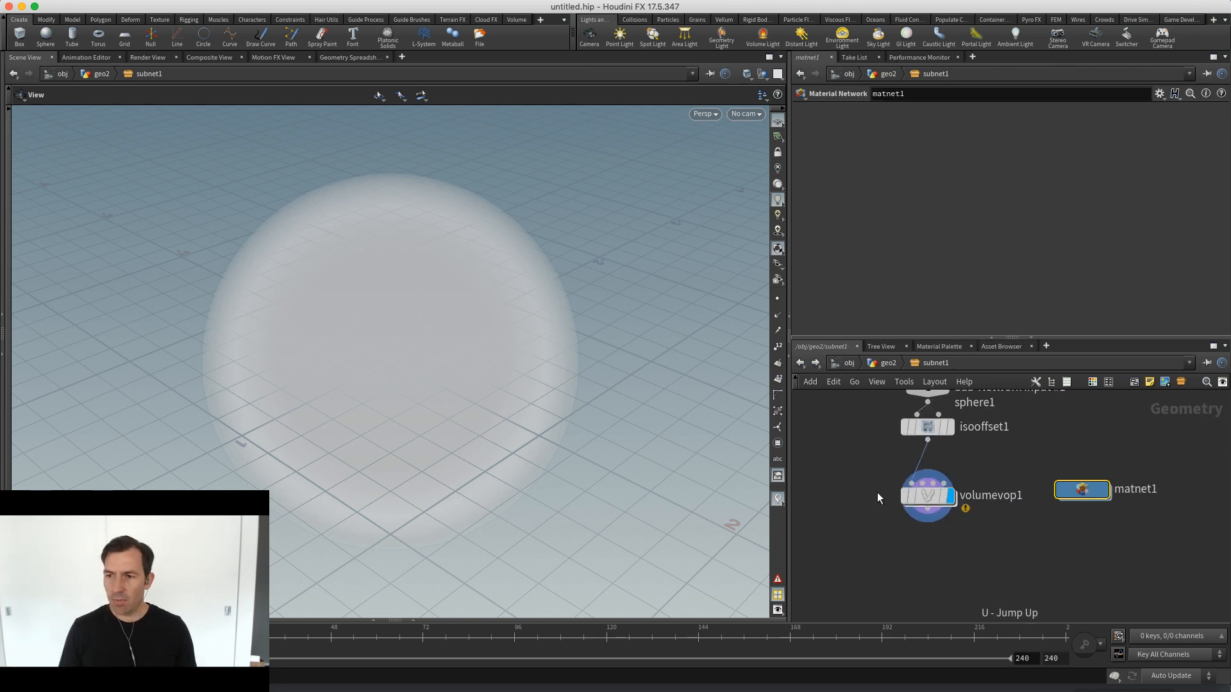
pyautogui.doubleClick(927, 496)
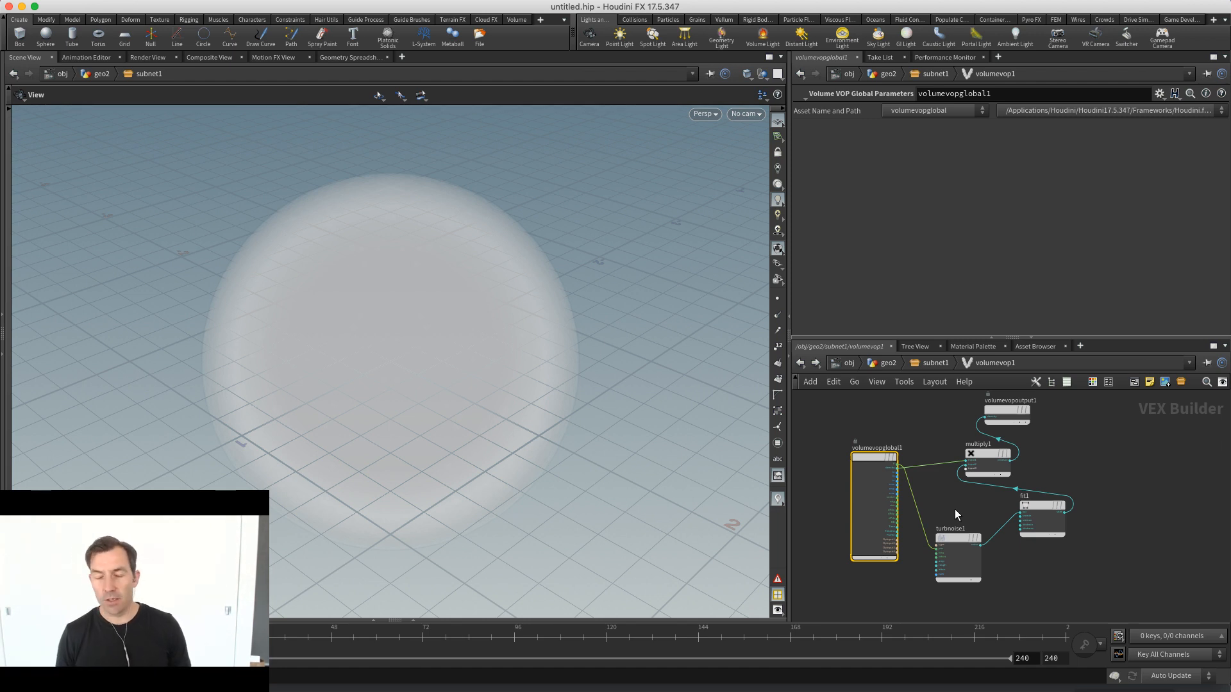
# Return to subnet1 and check the CVEX shader builder inside matnet1
pyautogui.press('u')
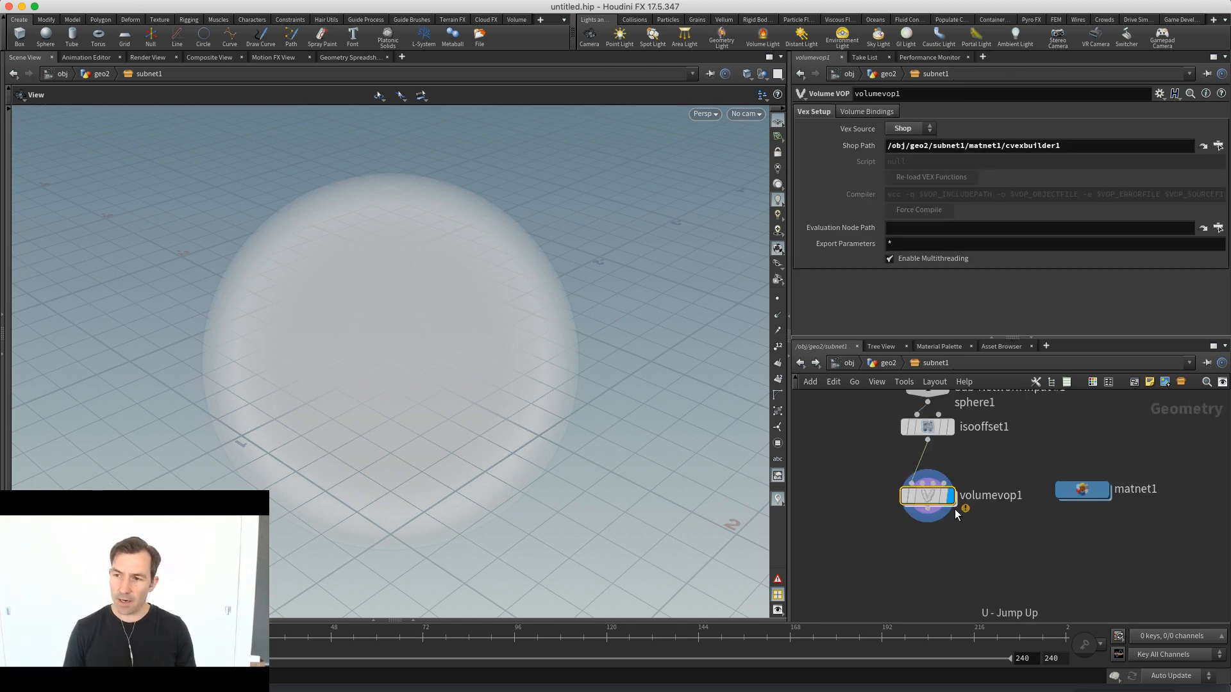
pyautogui.moveTo(1037, 459); pyautogui.dragTo(1121, 522)
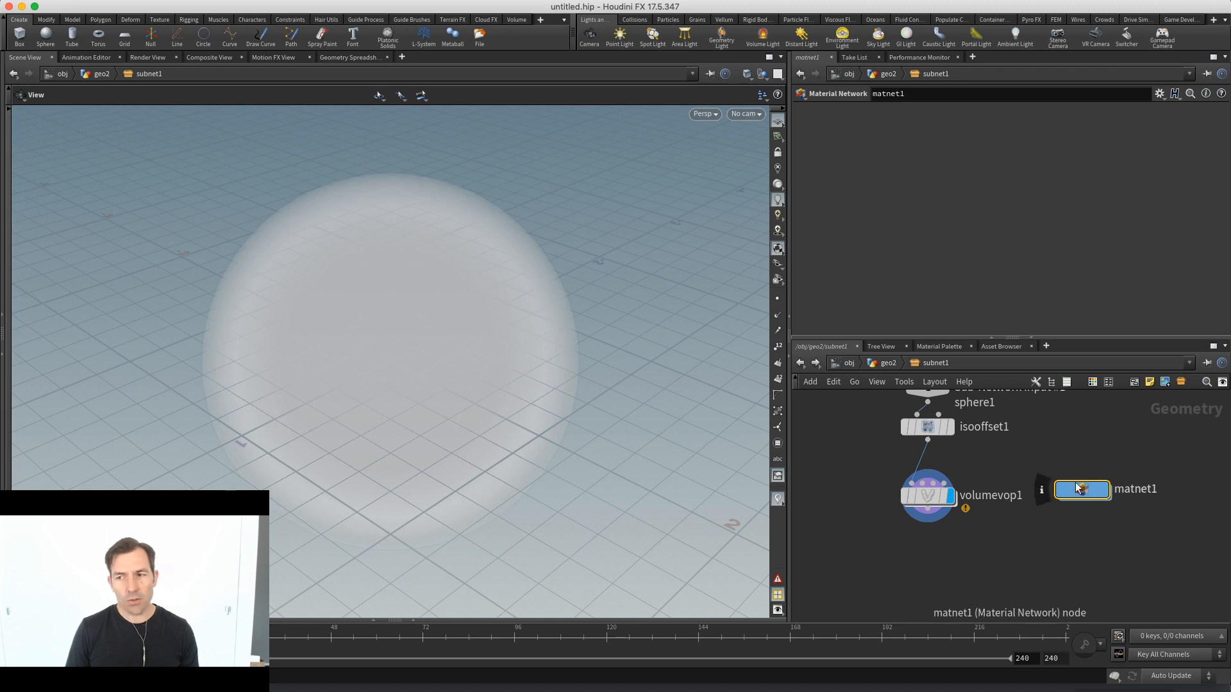
pyautogui.doubleClick(1081, 489)
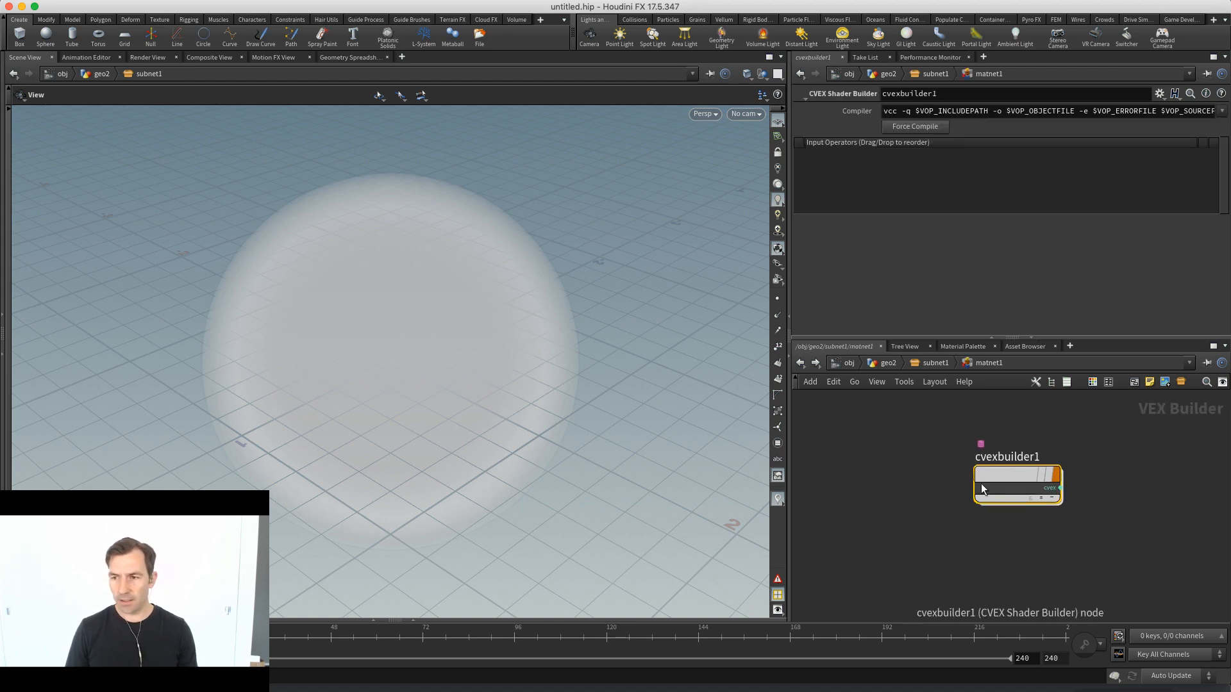
pyautogui.press('u')
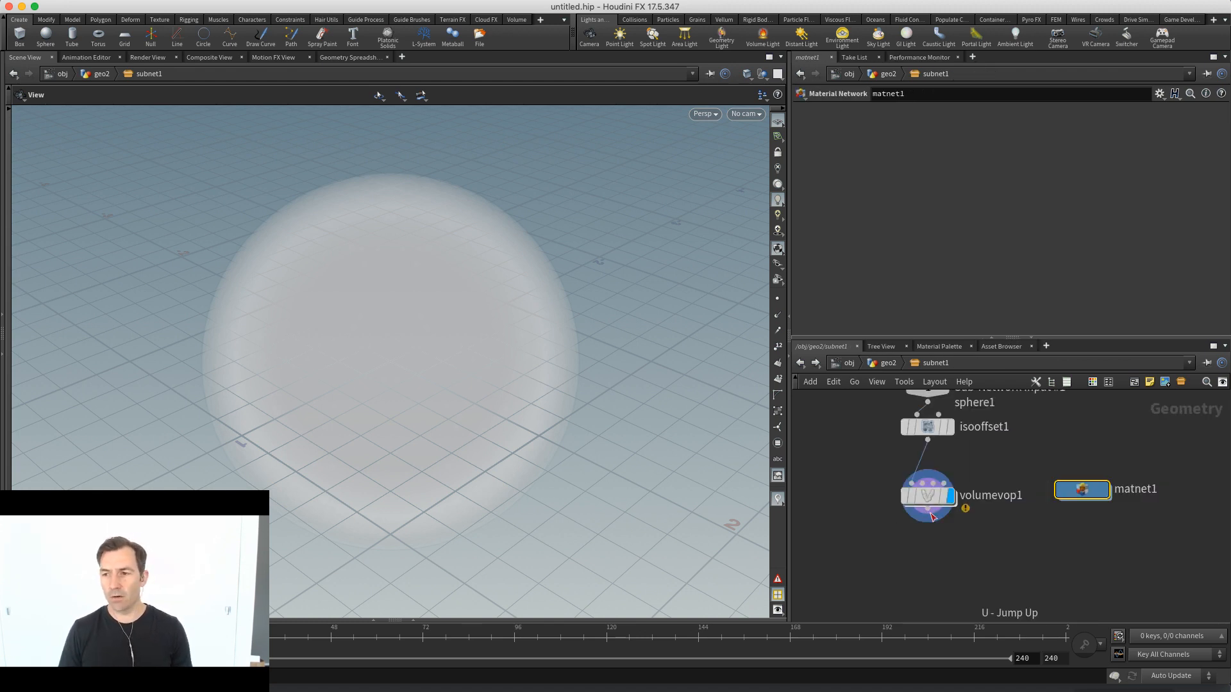
# Add a Toggle parameter to the myTestAsset operator type properties and apply the change
pyautogui.press('u')
pyautogui.press('i')
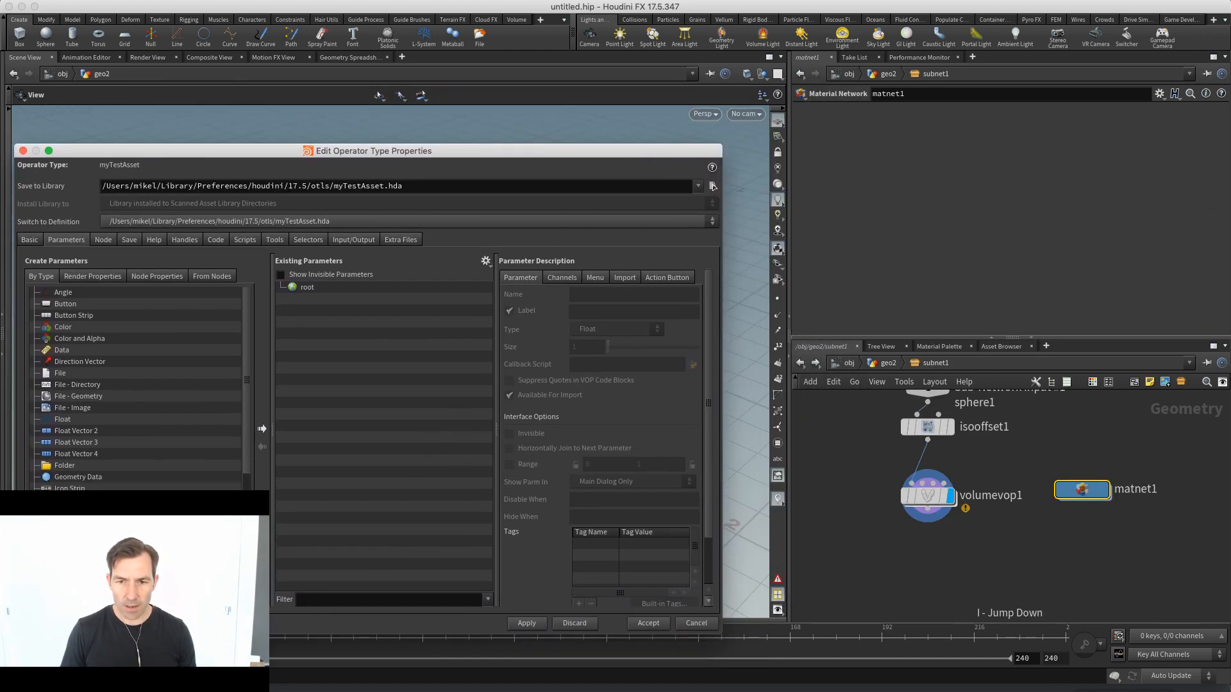
pyautogui.scroll(-5, 236, 440)
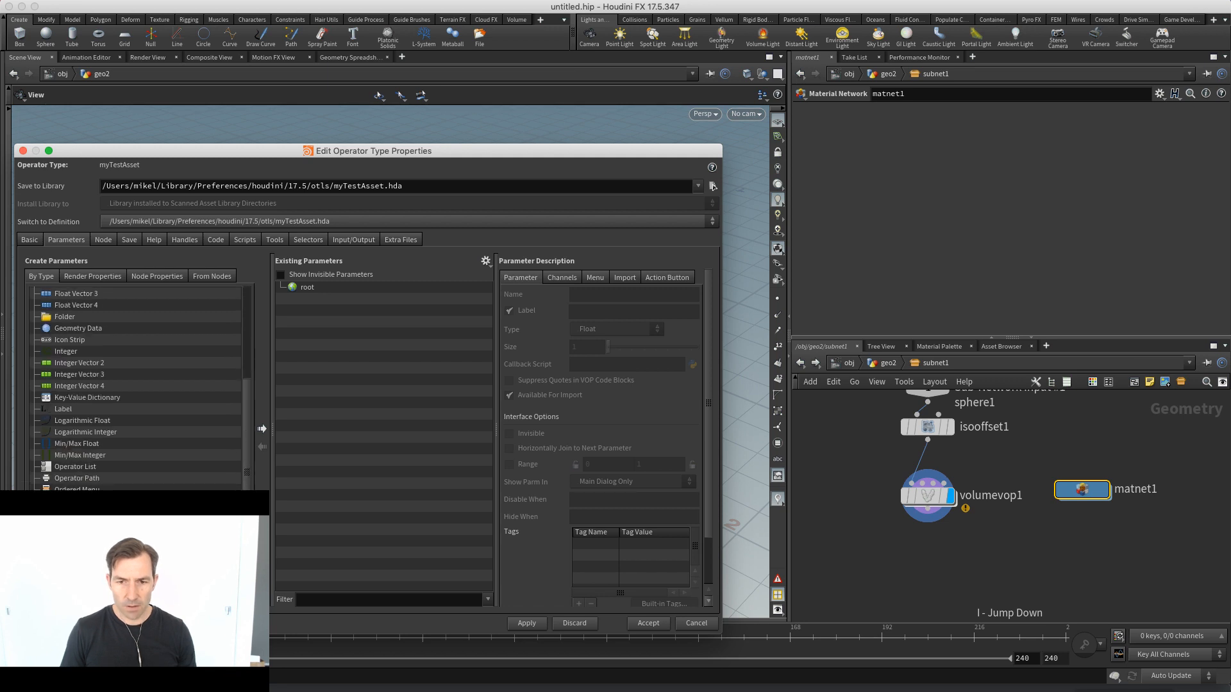
pyautogui.moveTo(68, 547); pyautogui.dragTo(371, 364)
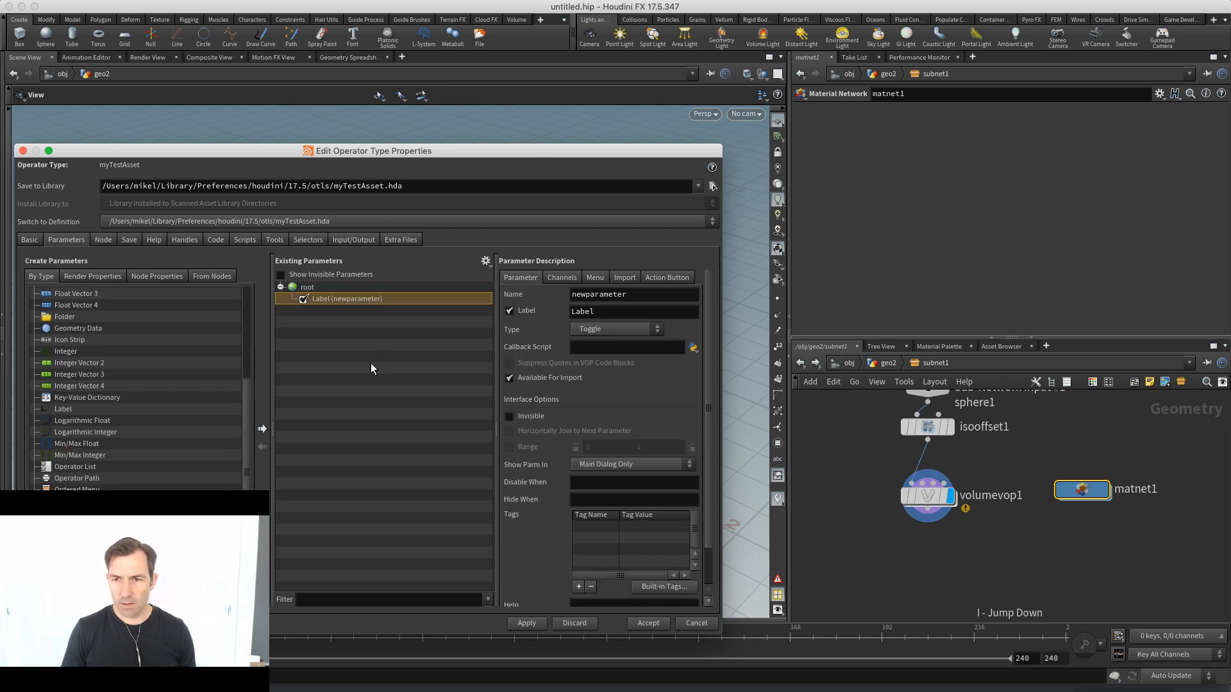
pyautogui.doubleClick(928, 497)
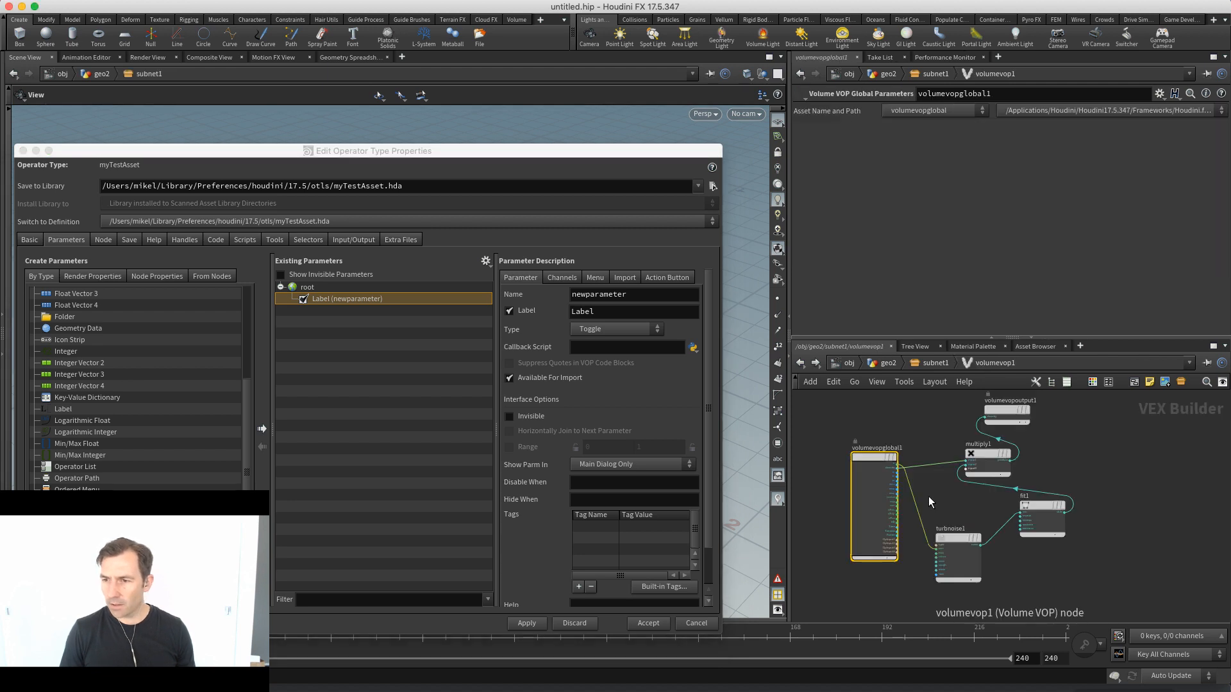
pyautogui.click(934, 363)
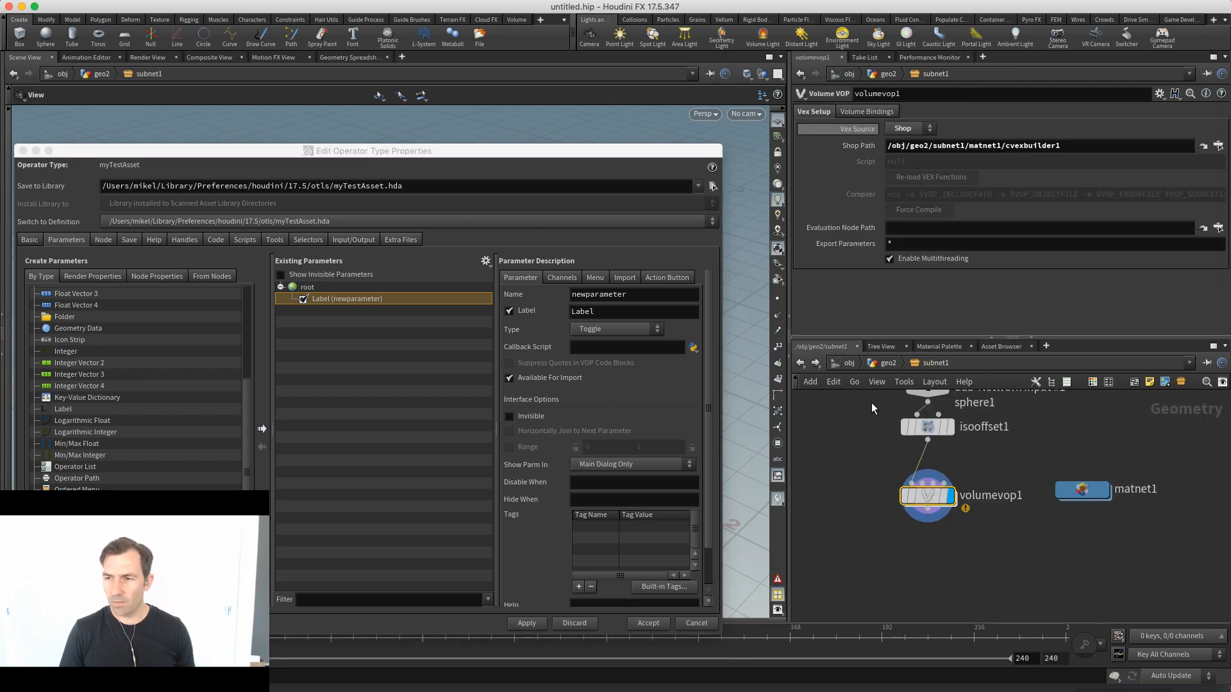
pyautogui.click(532, 623)
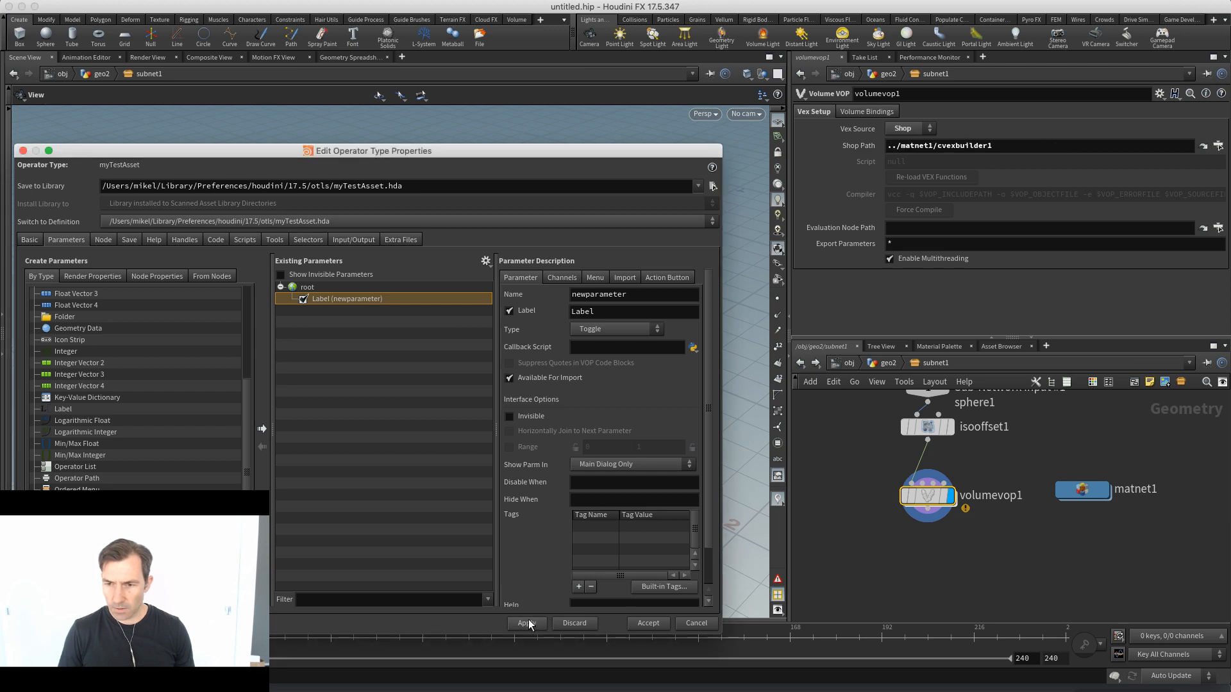
# Link the Vex Source of volumevop1 to the asset's Label toggle by pasting the parameter as a relative reference
pyautogui.click(888, 552)
pyautogui.press('u')
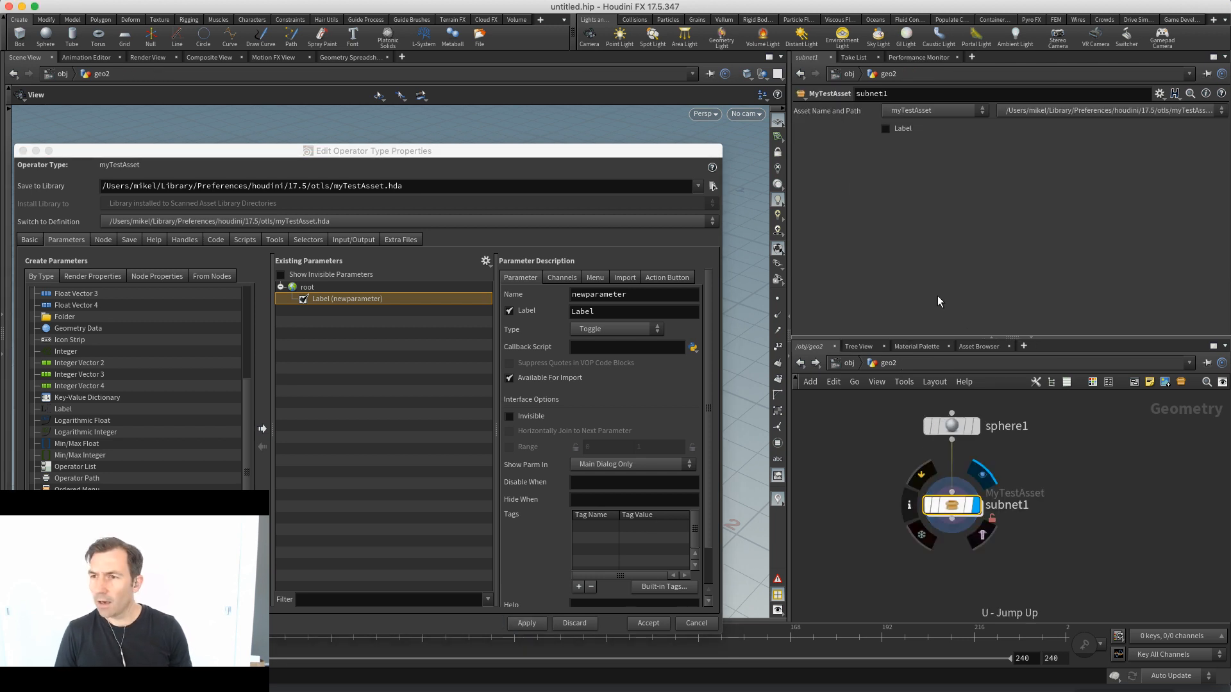
pyautogui.rightClick(904, 128)
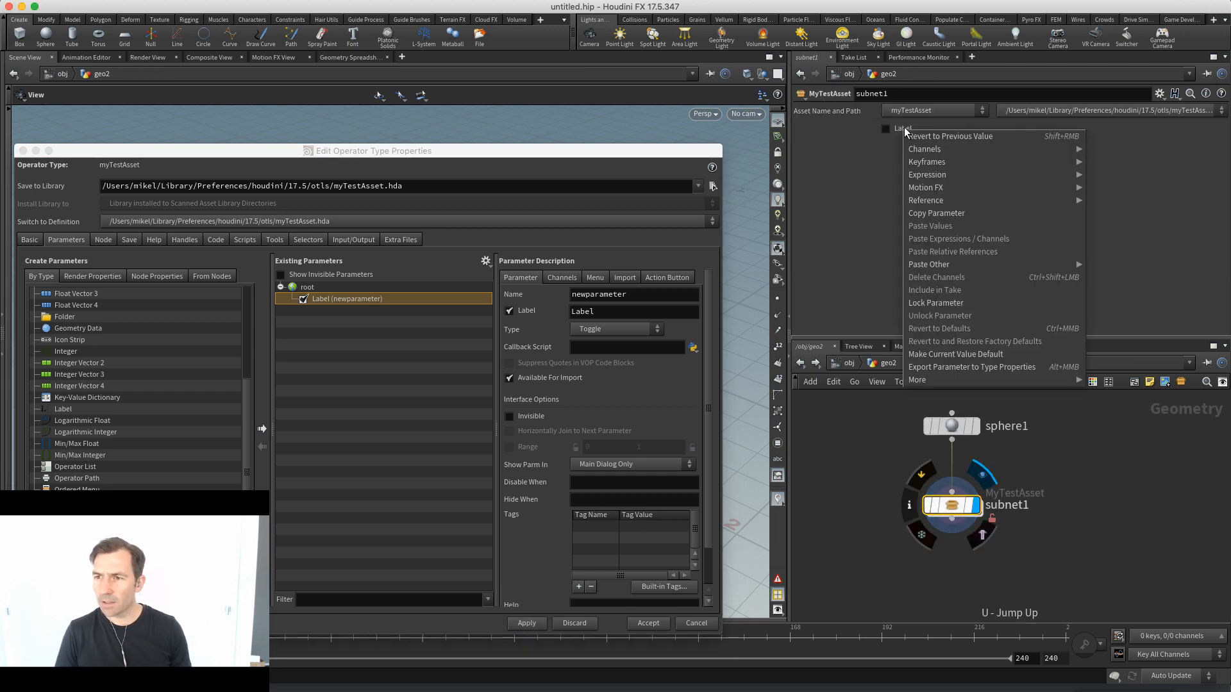
pyautogui.moveTo(935, 173)
pyautogui.click(936, 213)
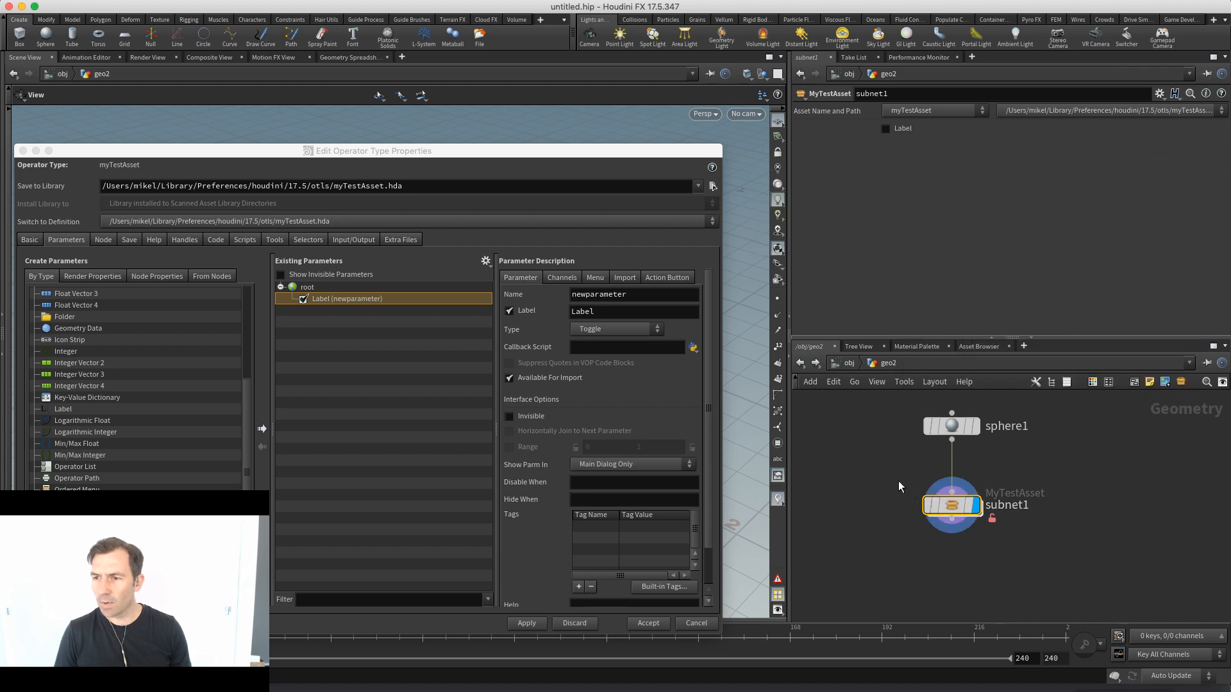
pyautogui.press('i')
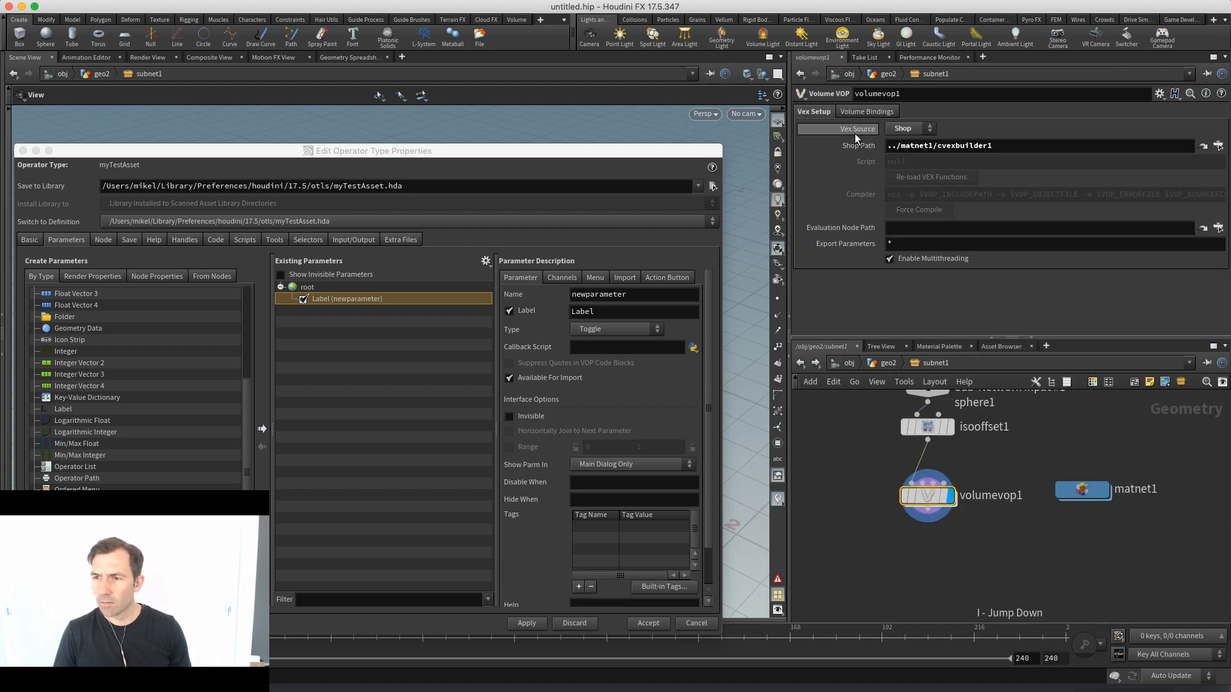
pyautogui.rightClick(855, 133)
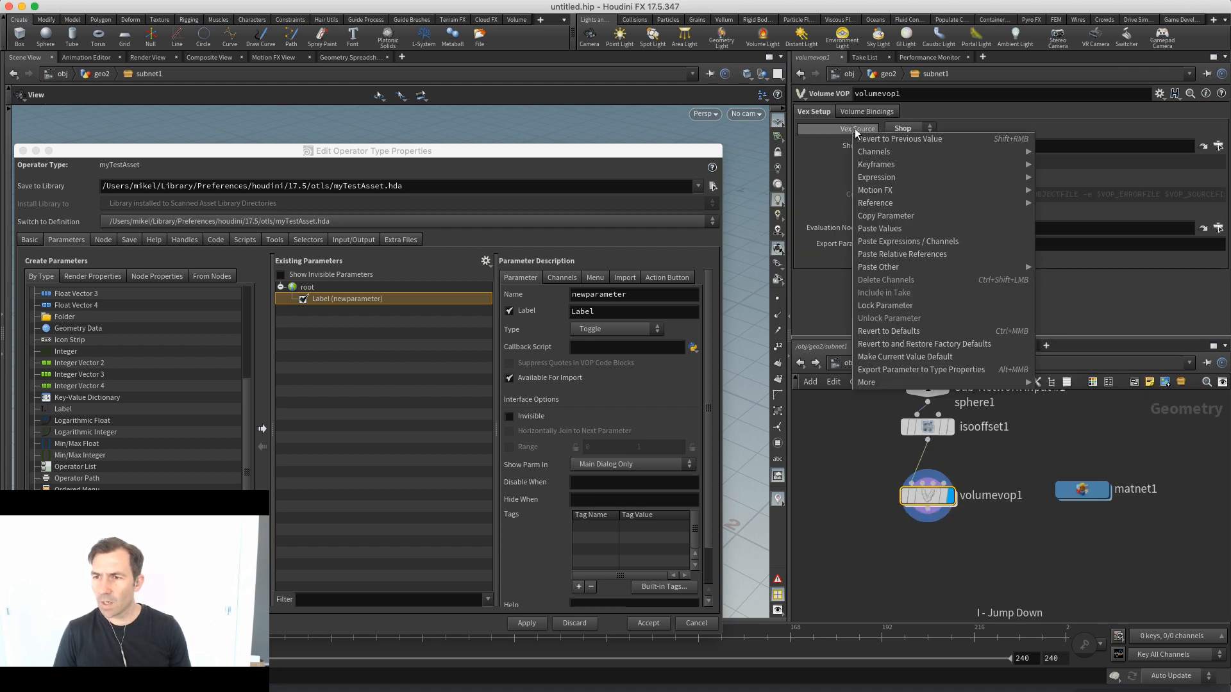
pyautogui.click(897, 254)
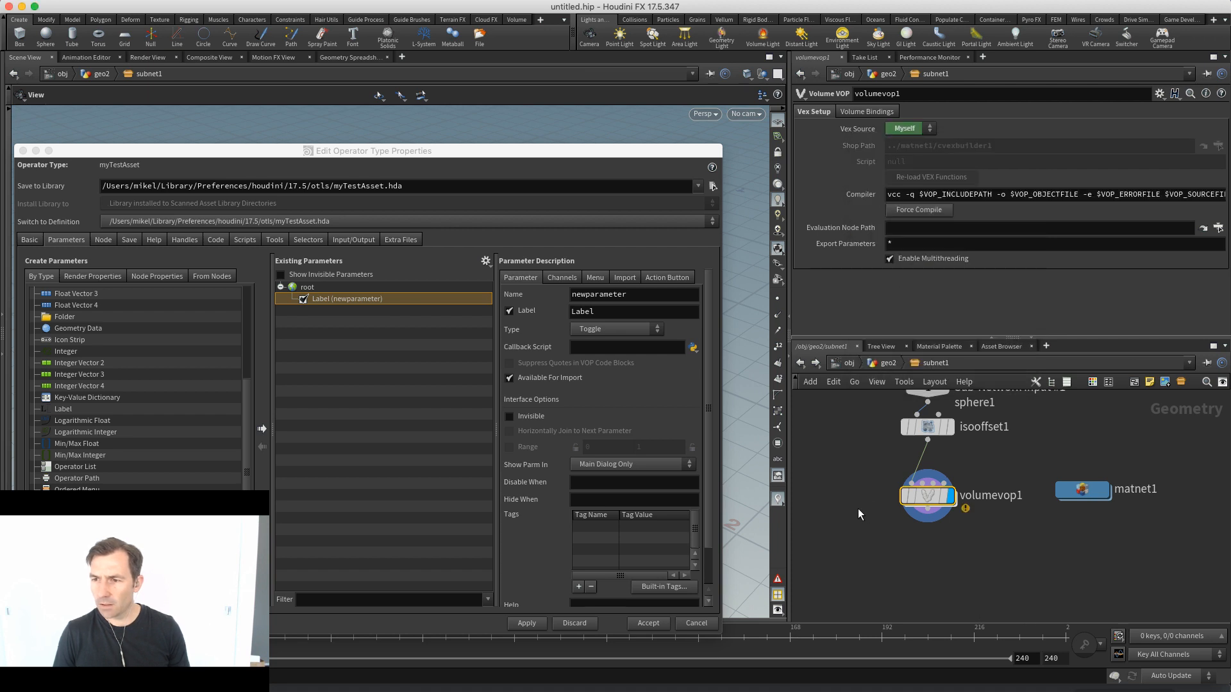
# Turn on the Label toggle of subnet1 and check the linked Vex Source of volumevop1 inside it
pyautogui.press('u')
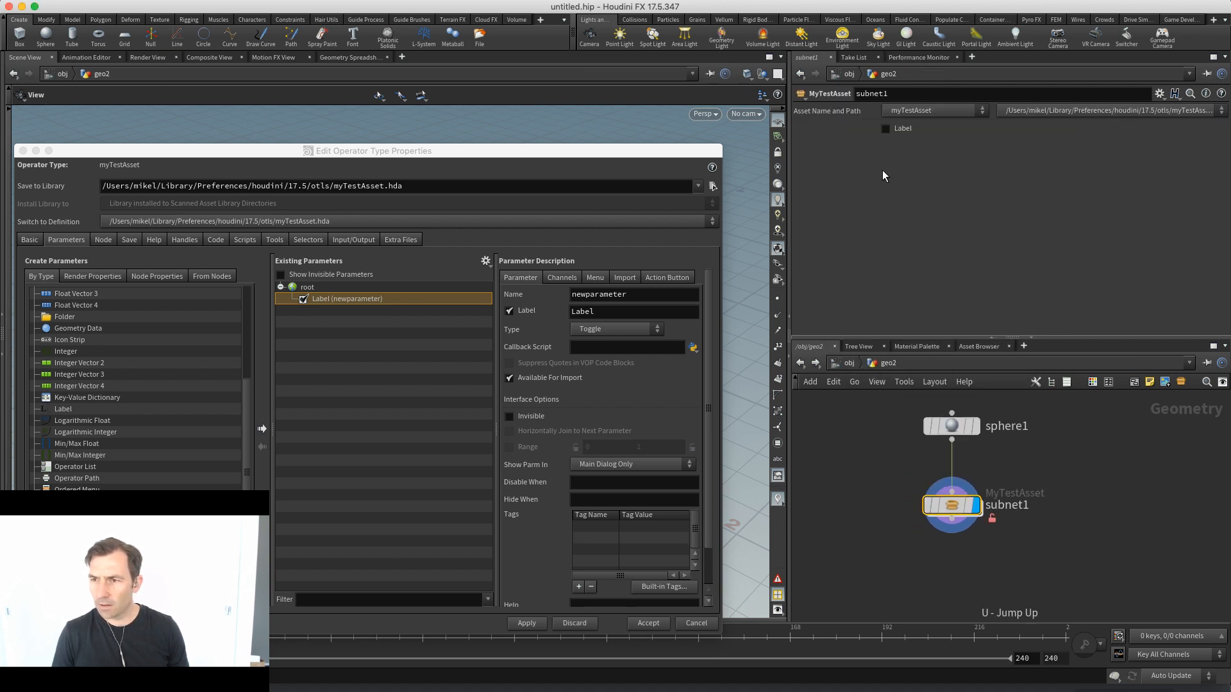
pyautogui.click(895, 129)
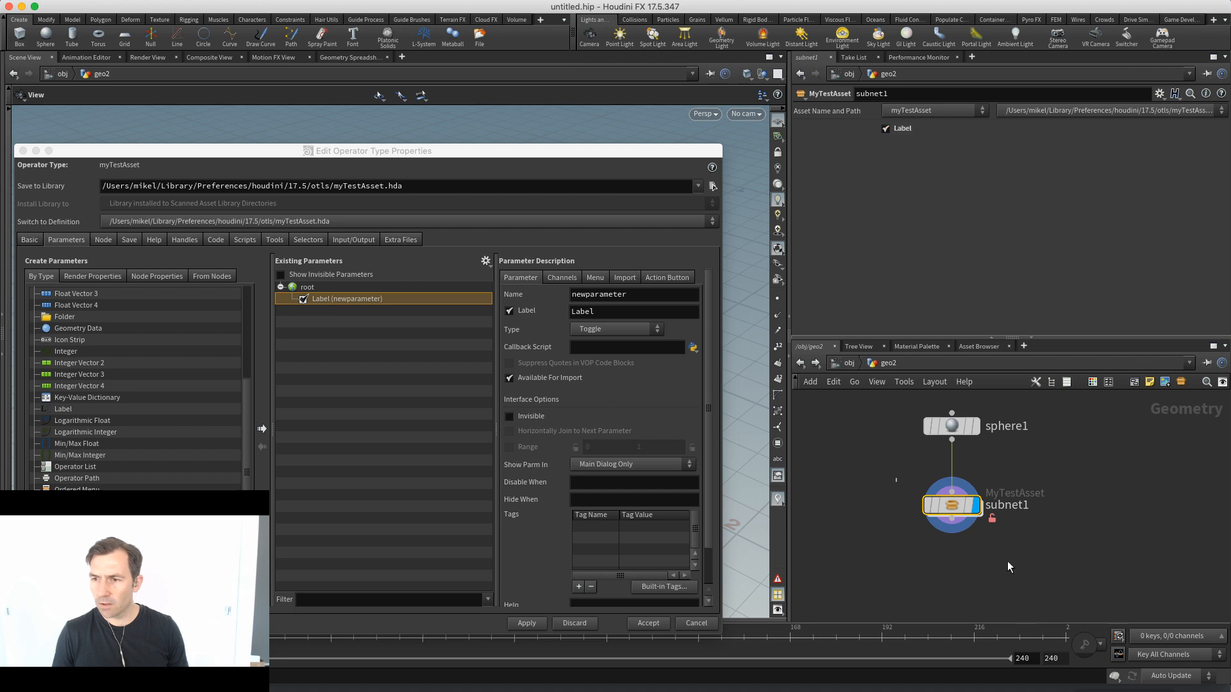
pyautogui.press('i')
pyautogui.press('u')
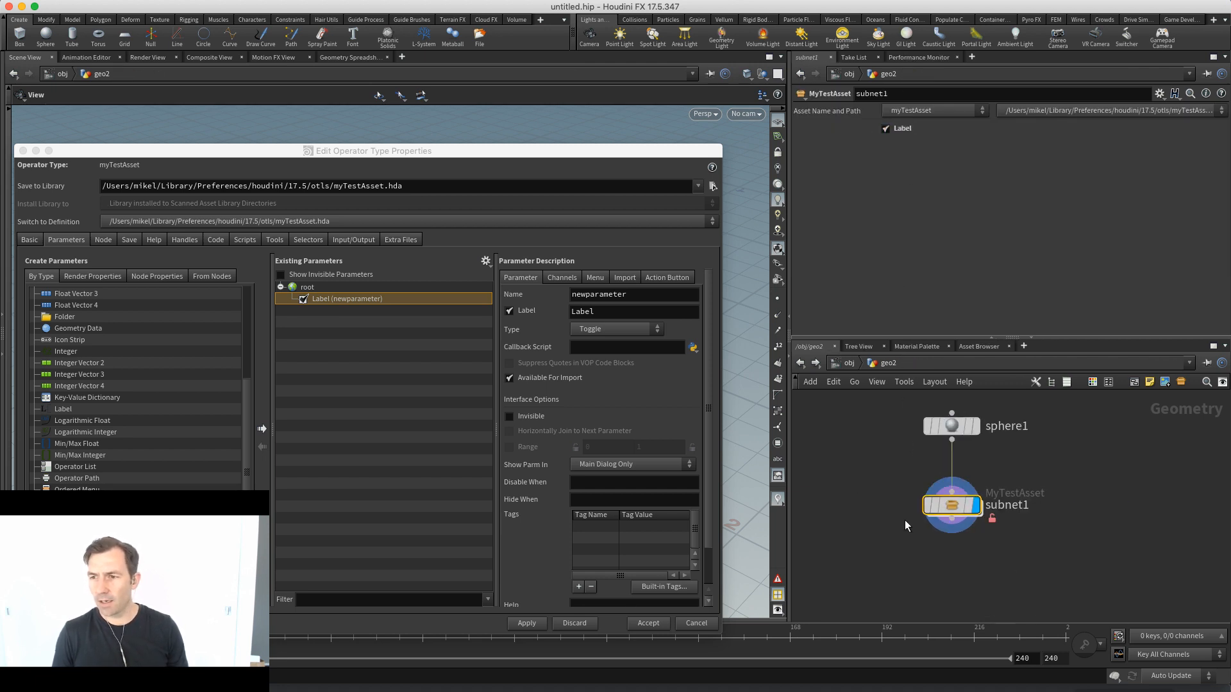
pyautogui.moveTo(904, 521); pyautogui.dragTo(884, 499, button='middle')
pyautogui.press('i')
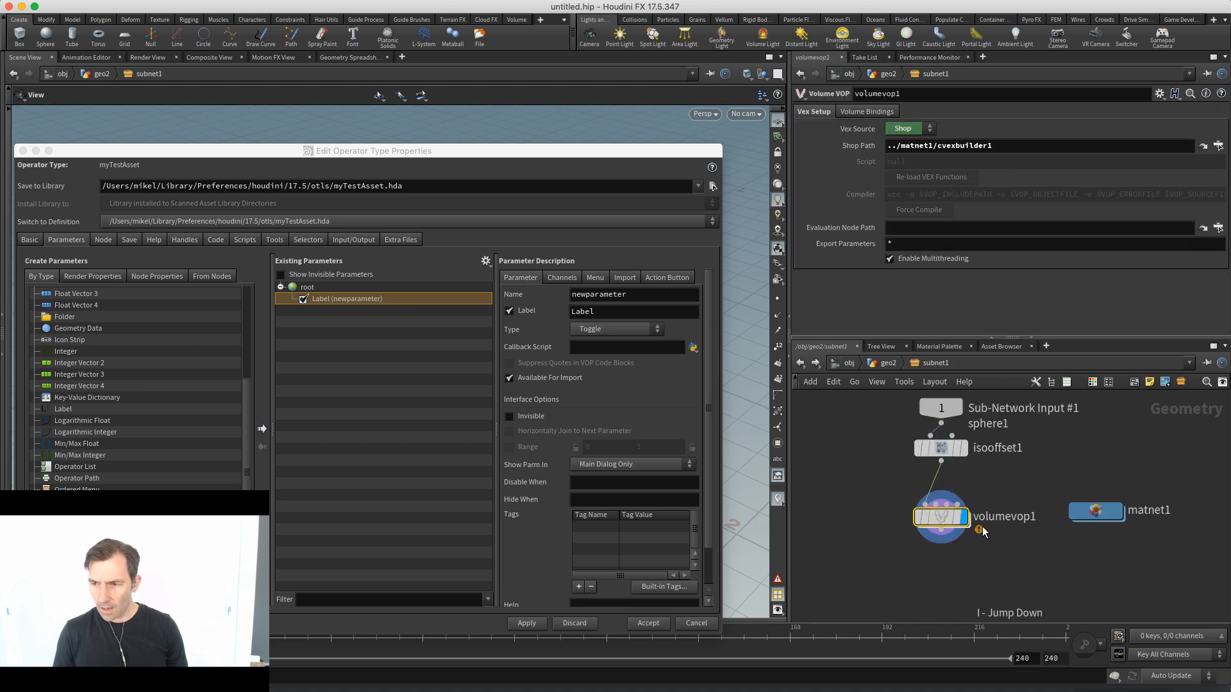
# Look inside the cvexbuilder1 network in matnet1 and return to the matnet1 level
pyautogui.moveTo(1098, 518)
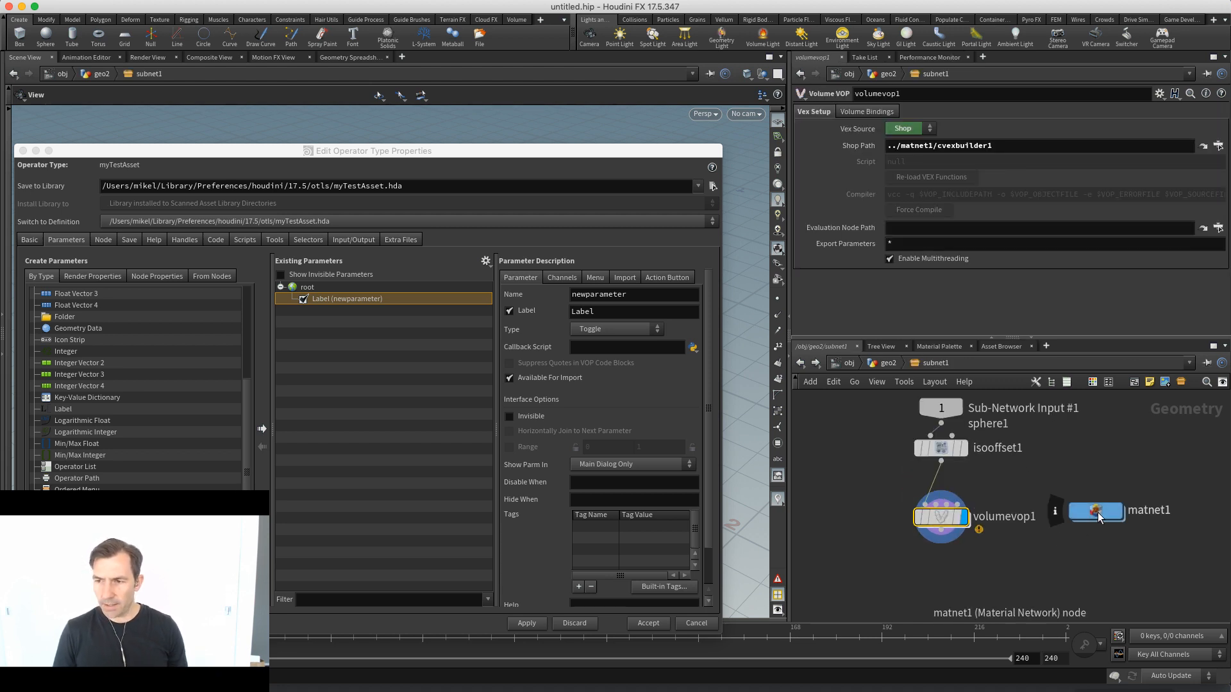
pyautogui.press('i')
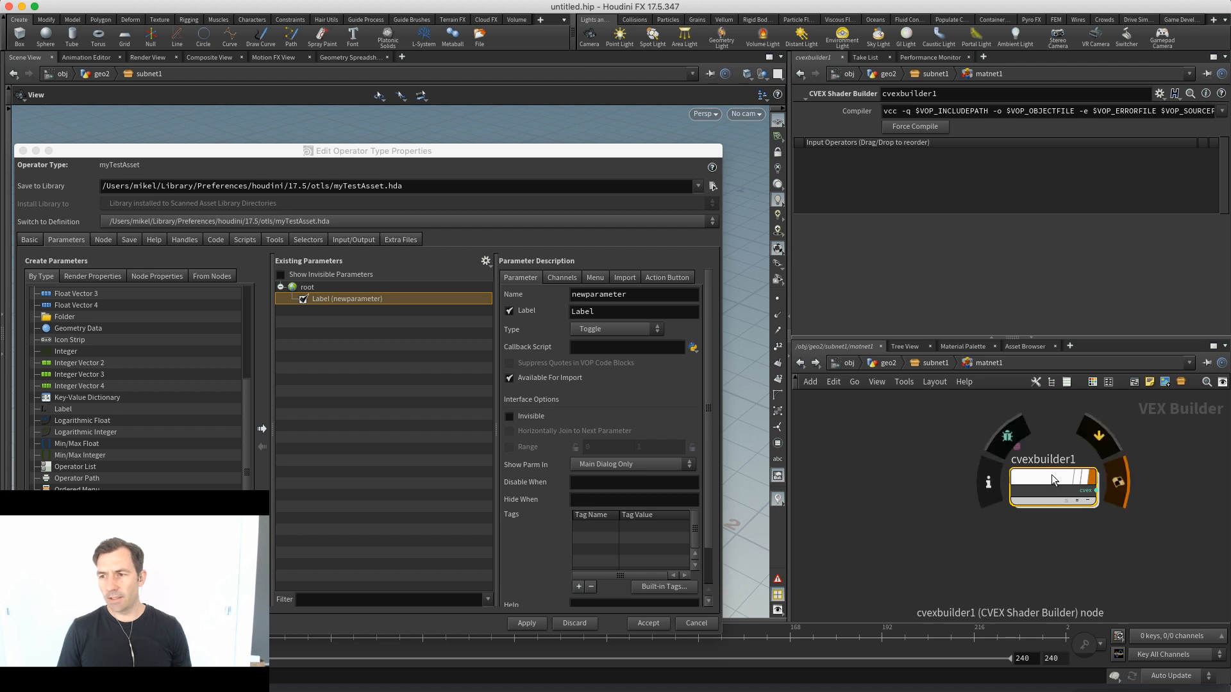
pyautogui.press('i')
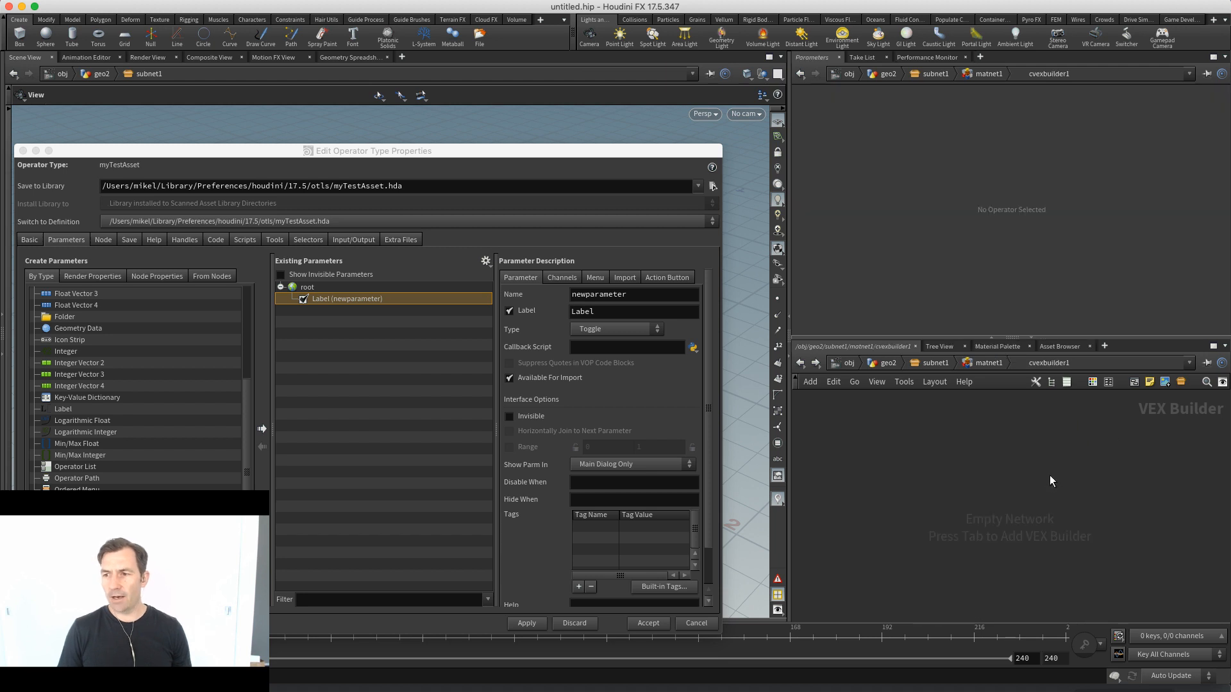
pyautogui.click(981, 363)
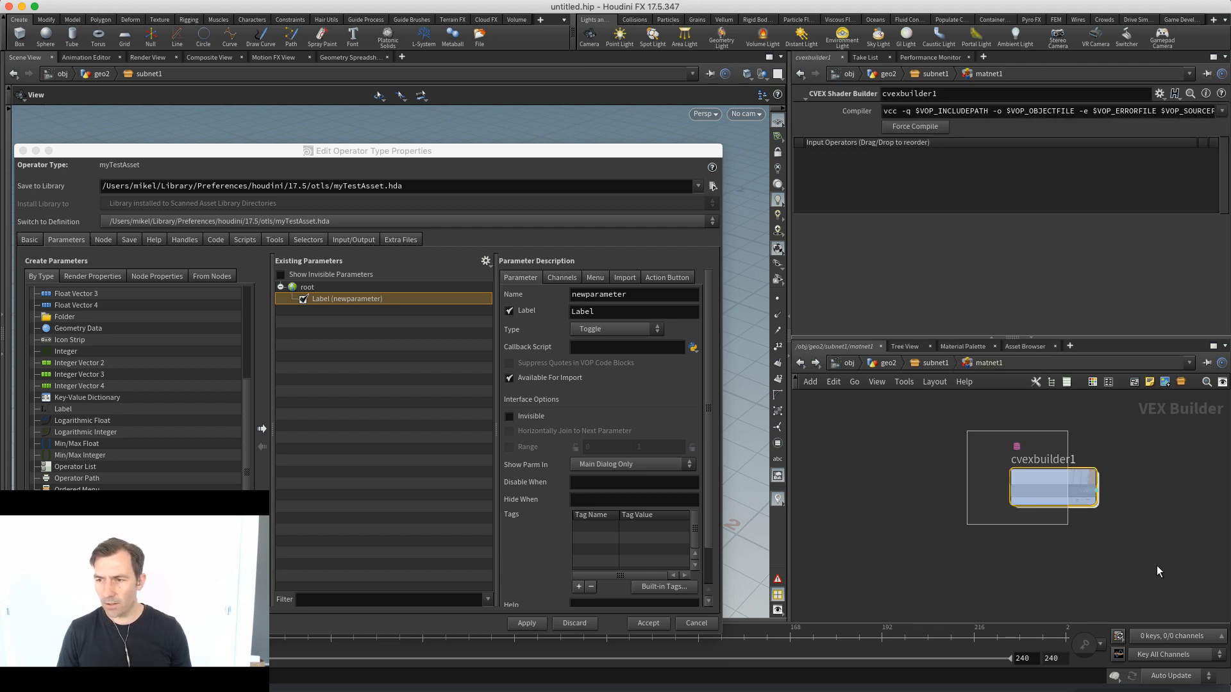
# Set the asset's Dive Target to the copied path of the shader builder, shortened to matnet1/cvexbuilder1, and accept the type properties
pyautogui.press('super+c')
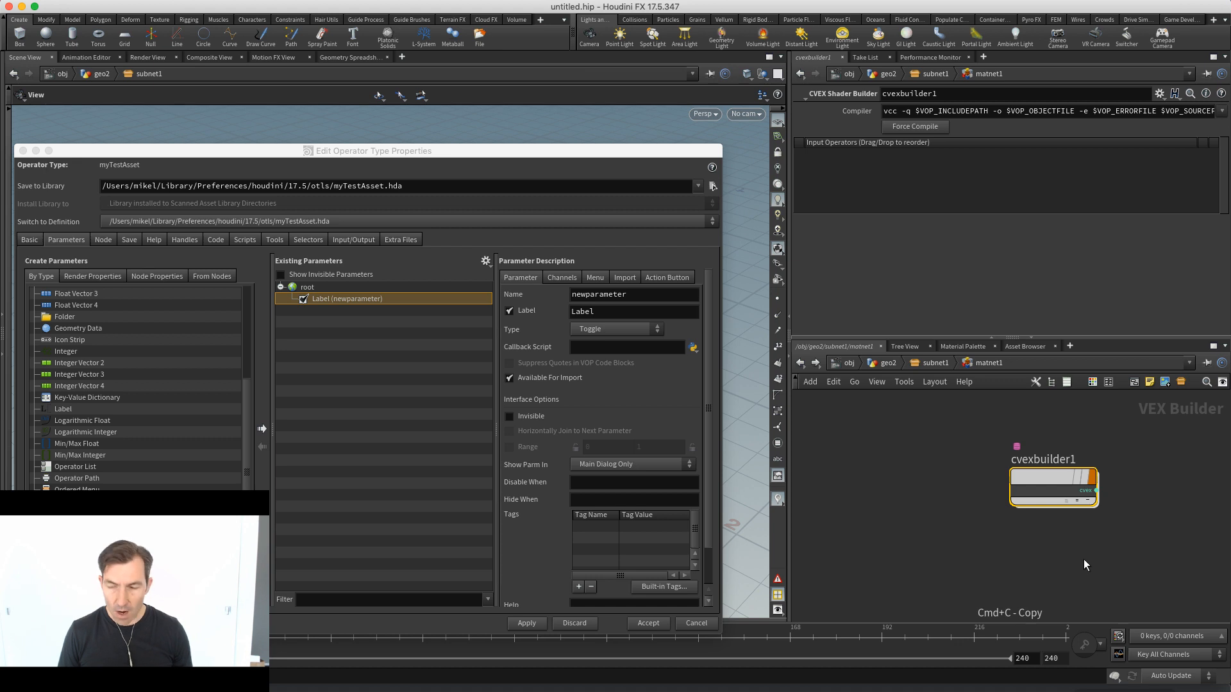
pyautogui.click(96, 242)
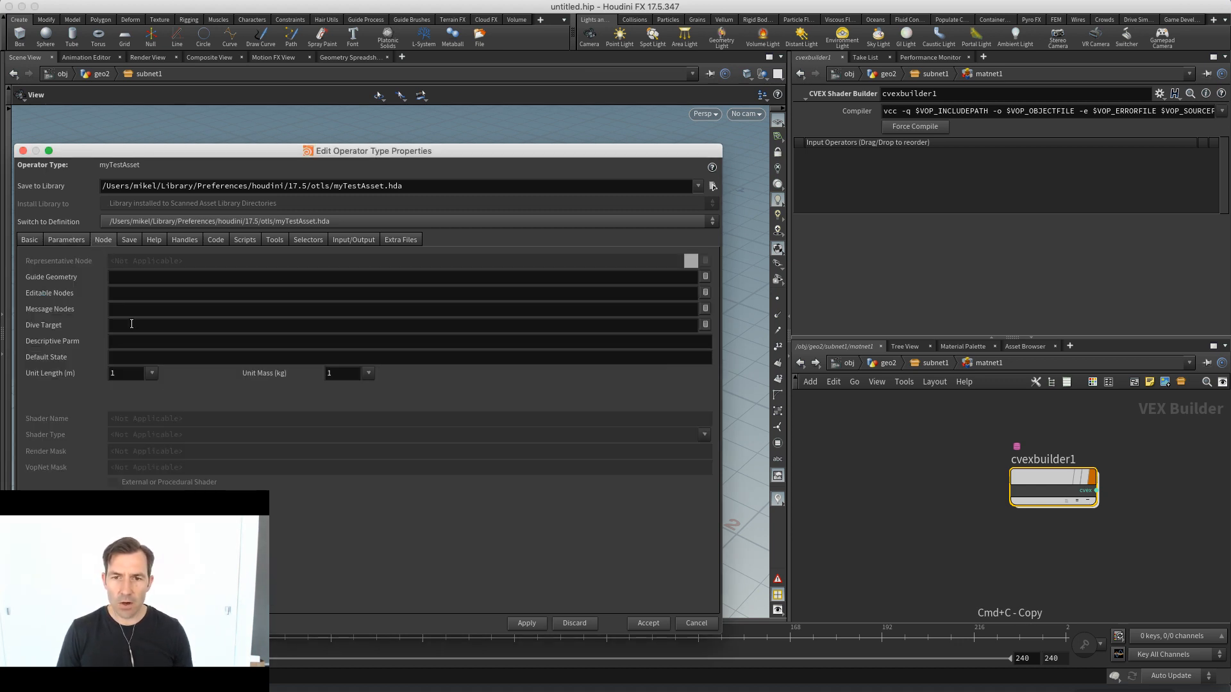
pyautogui.click(147, 324)
pyautogui.press('super+v')
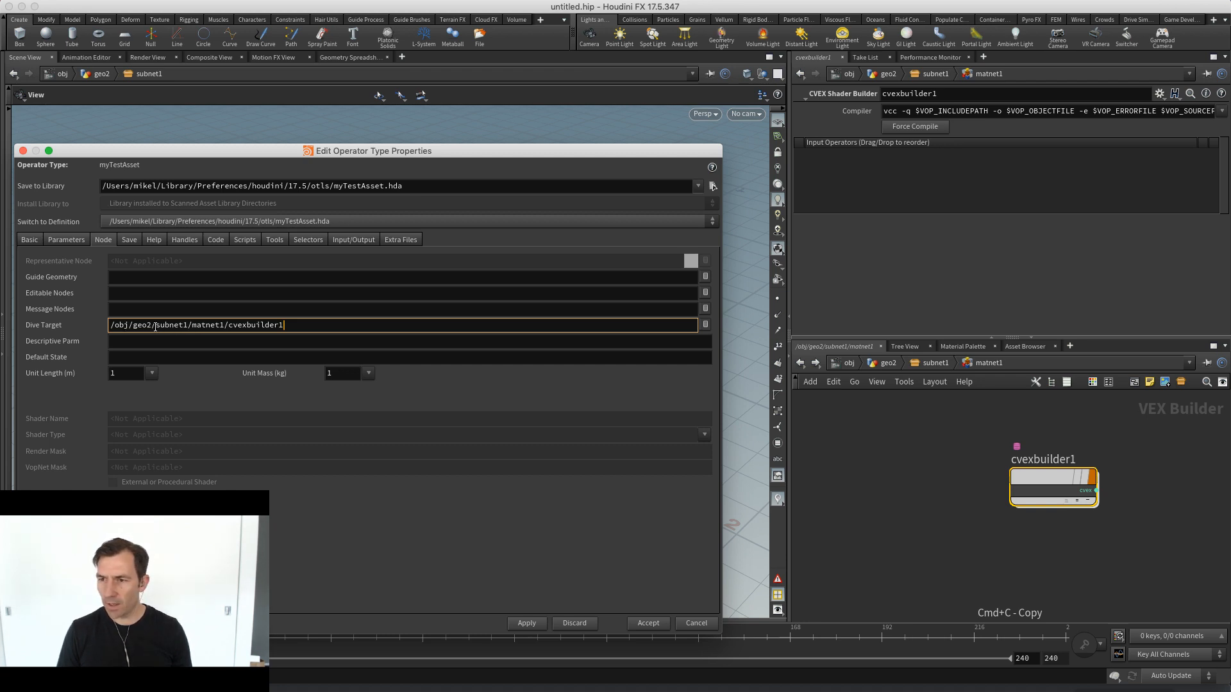
pyautogui.moveTo(188, 326); pyautogui.dragTo(67, 329)
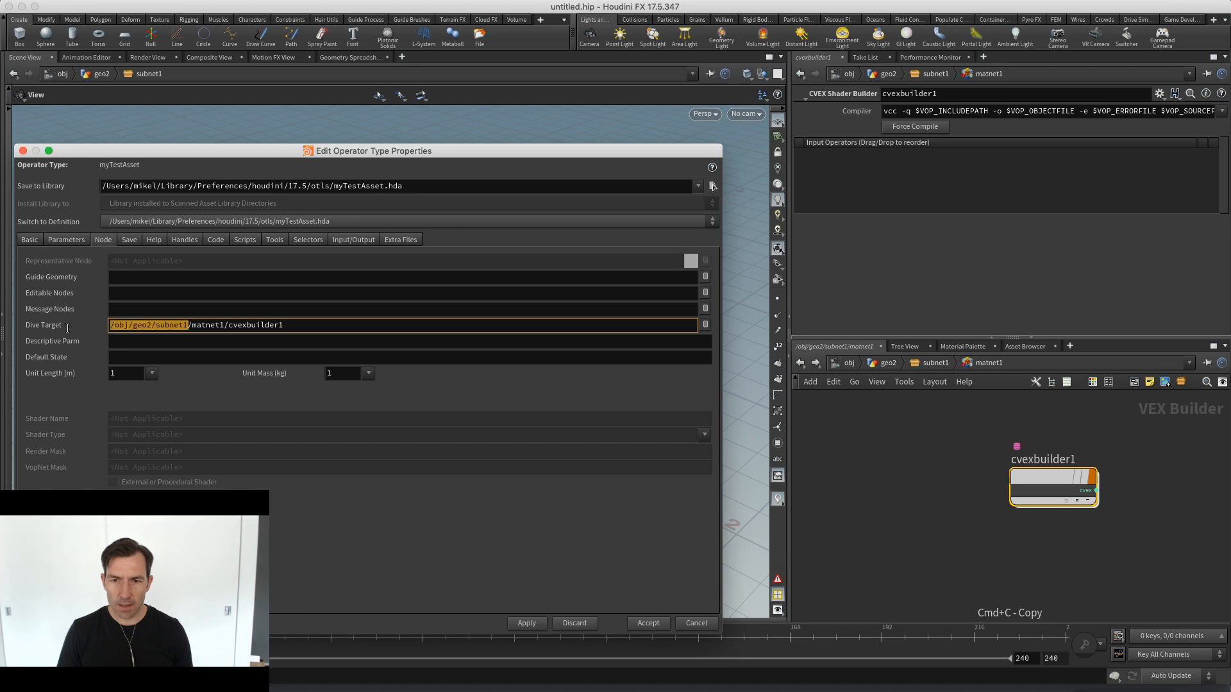
pyautogui.press('BackSpace')
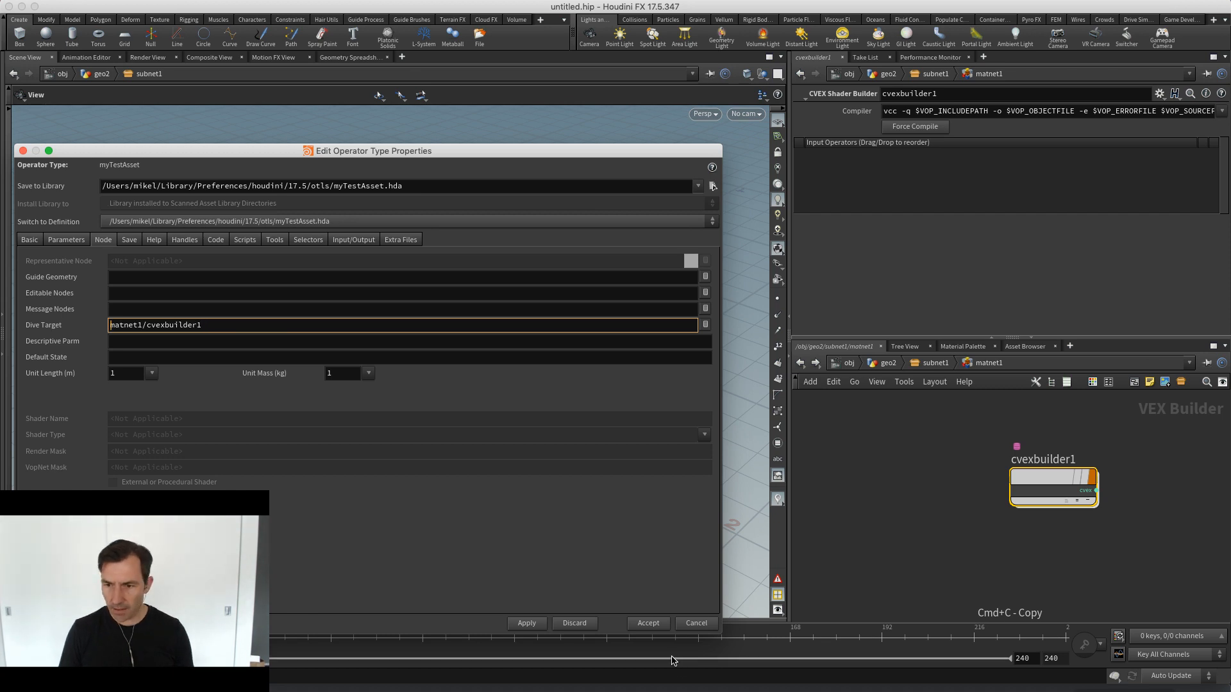
pyautogui.click(645, 623)
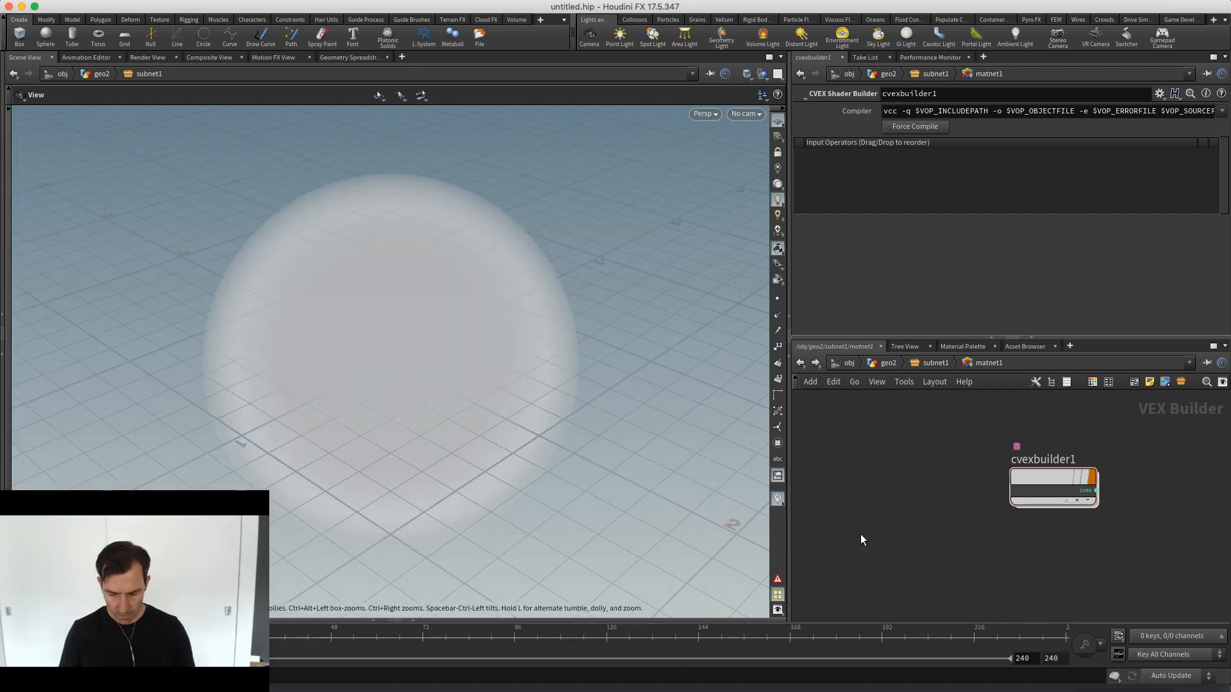
# Save the node type of subnet1 and match the node to its current definition
pyautogui.press('u')
pyautogui.press('u')
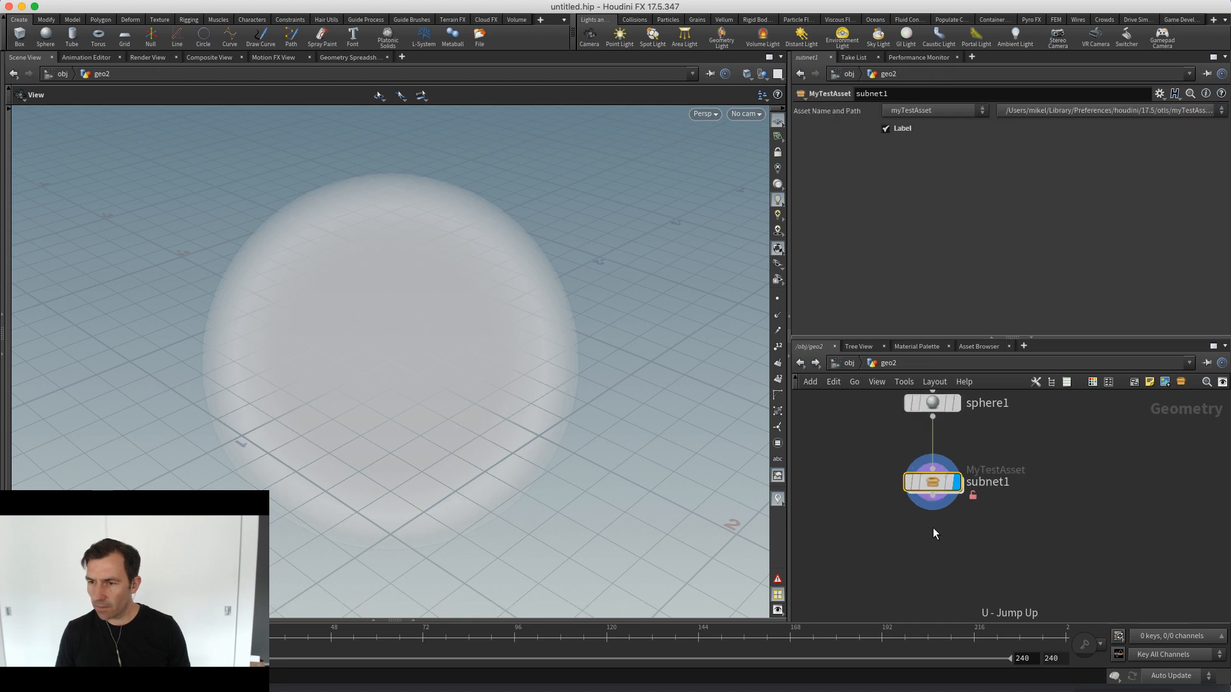
pyautogui.rightClick(929, 482)
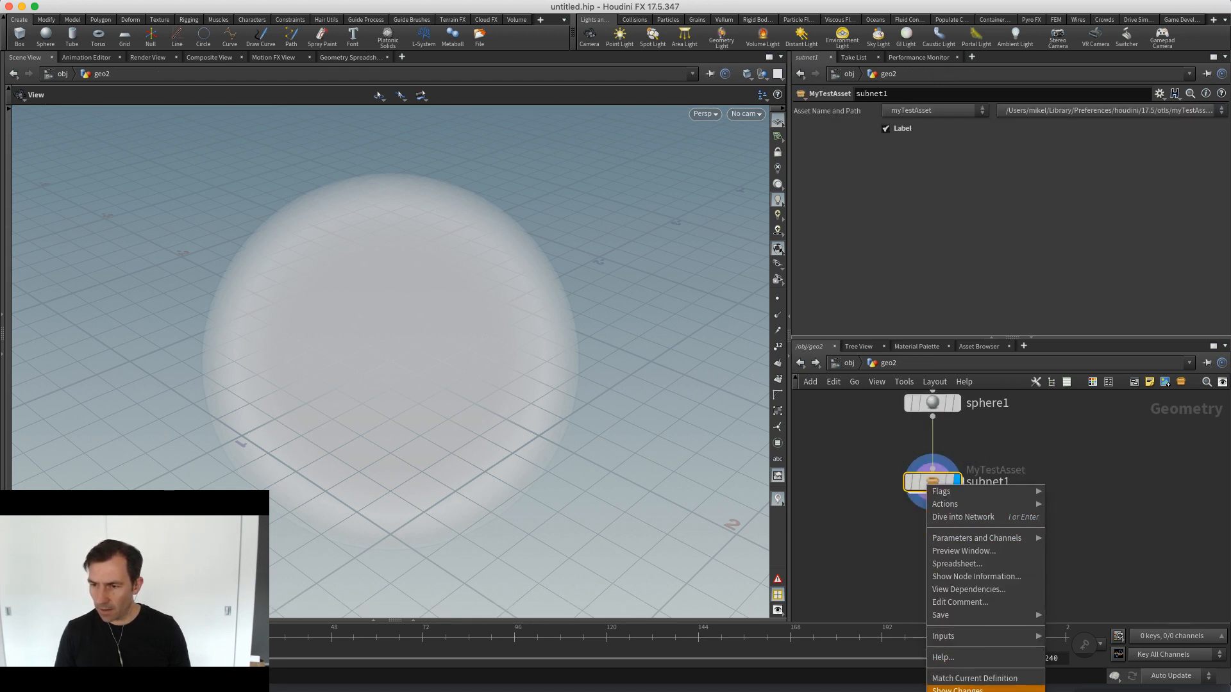
pyautogui.click(969, 686)
pyautogui.rightClick(929, 484)
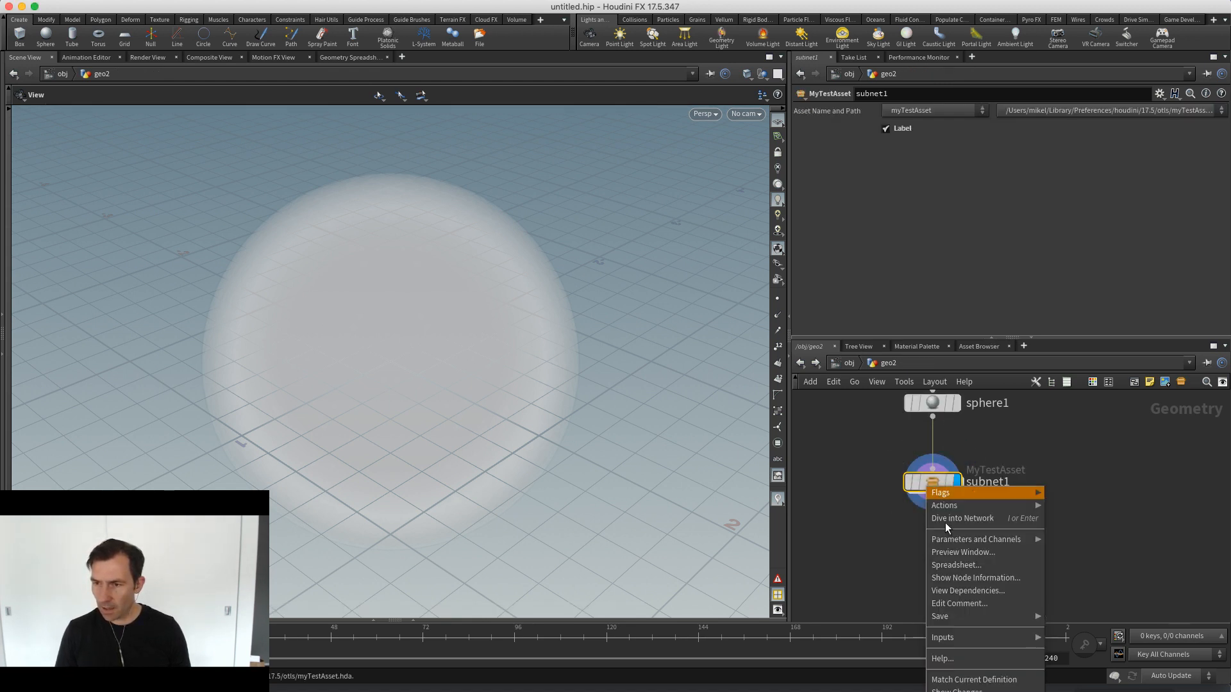
pyautogui.click(963, 681)
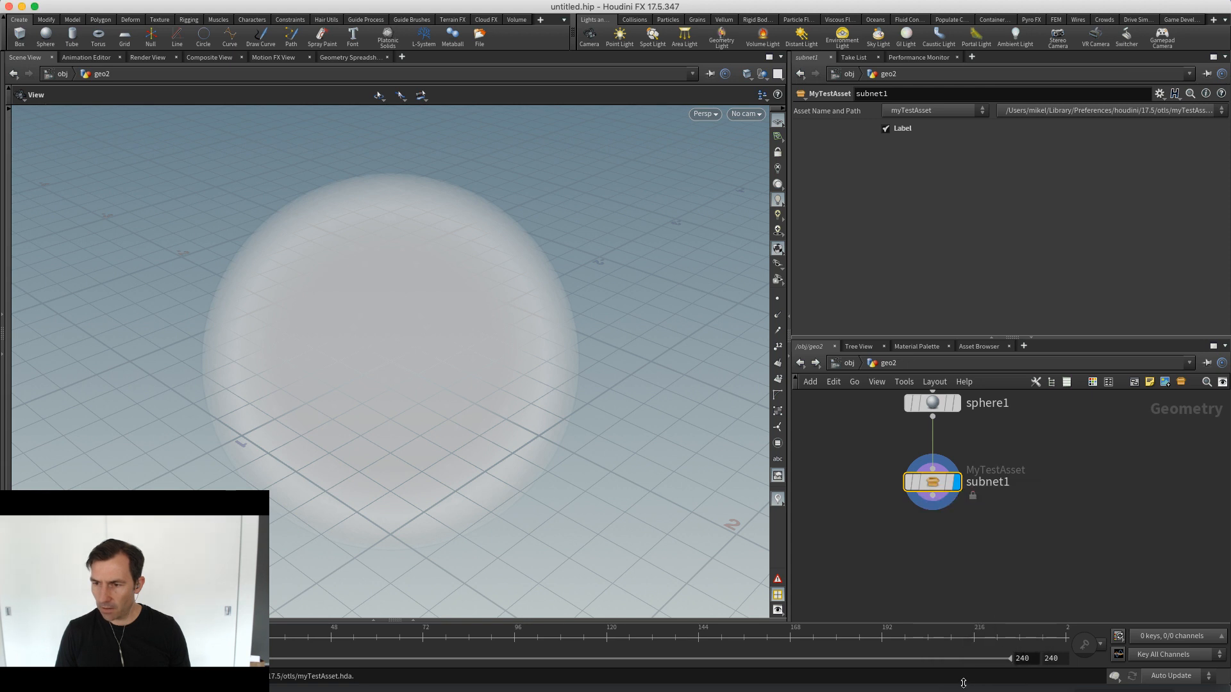
# Dive into the locked subnet1 asset to test its dive target
pyautogui.doubleClick(932, 486)
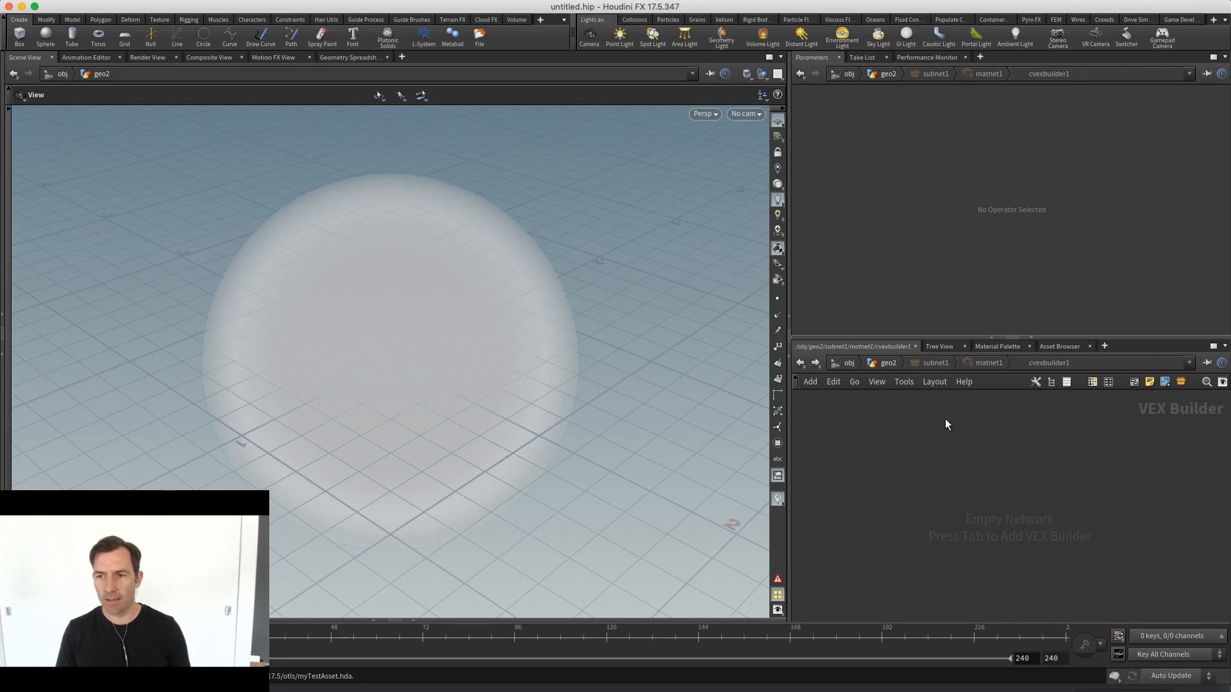
# Set the subnet1 asset's Editable Nodes to matnet1/cvexbuilder1 in its type properties, accept, and unlock and save the definition
pyautogui.press('u')
pyautogui.moveTo(859, 466); pyautogui.dragTo(895, 470, button='middle')
pyautogui.rightClick(962, 491)
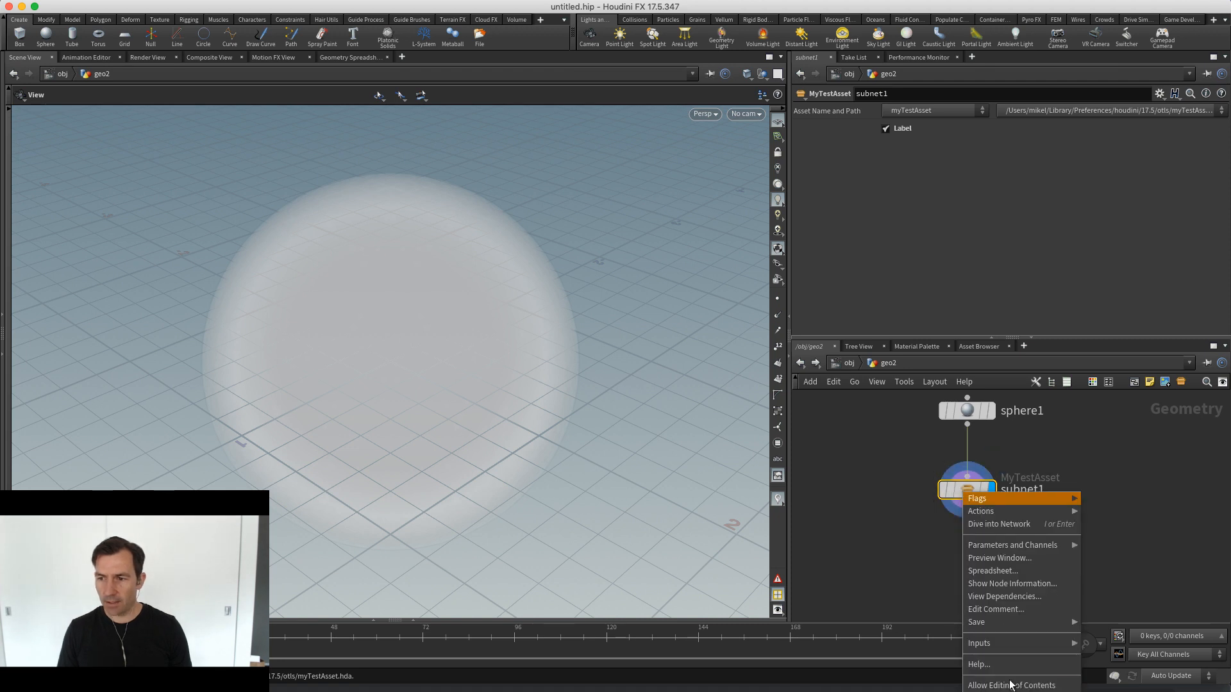
pyautogui.click(1000, 691)
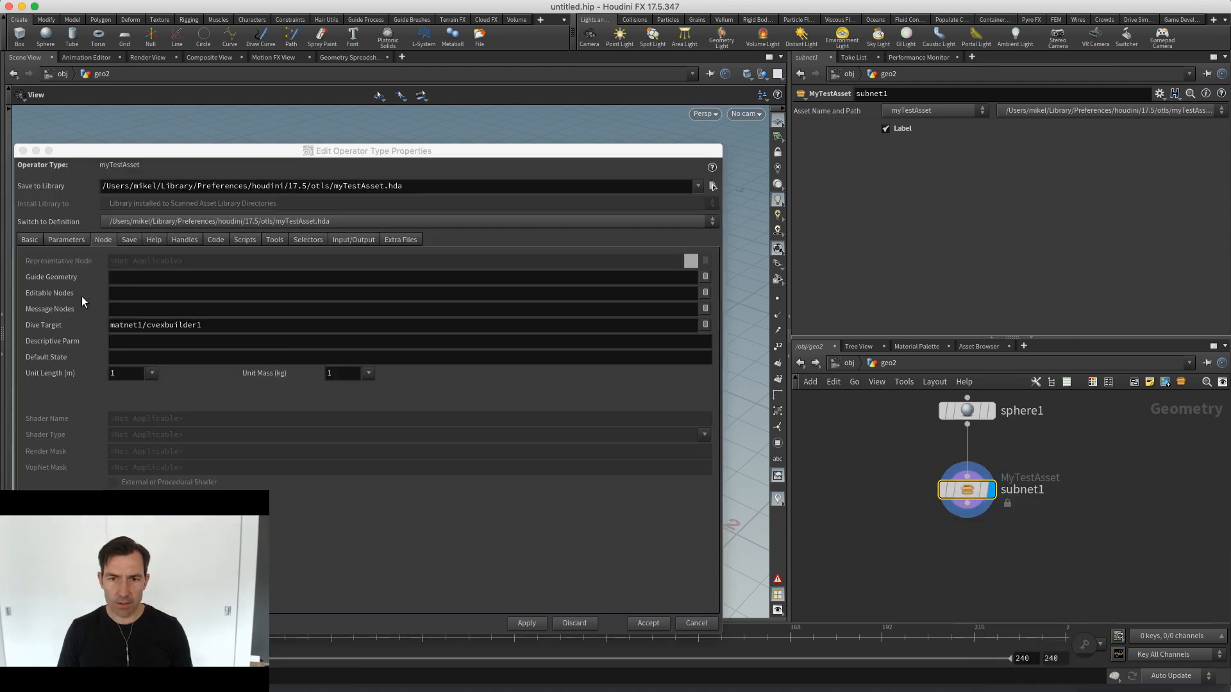
pyautogui.click(138, 293)
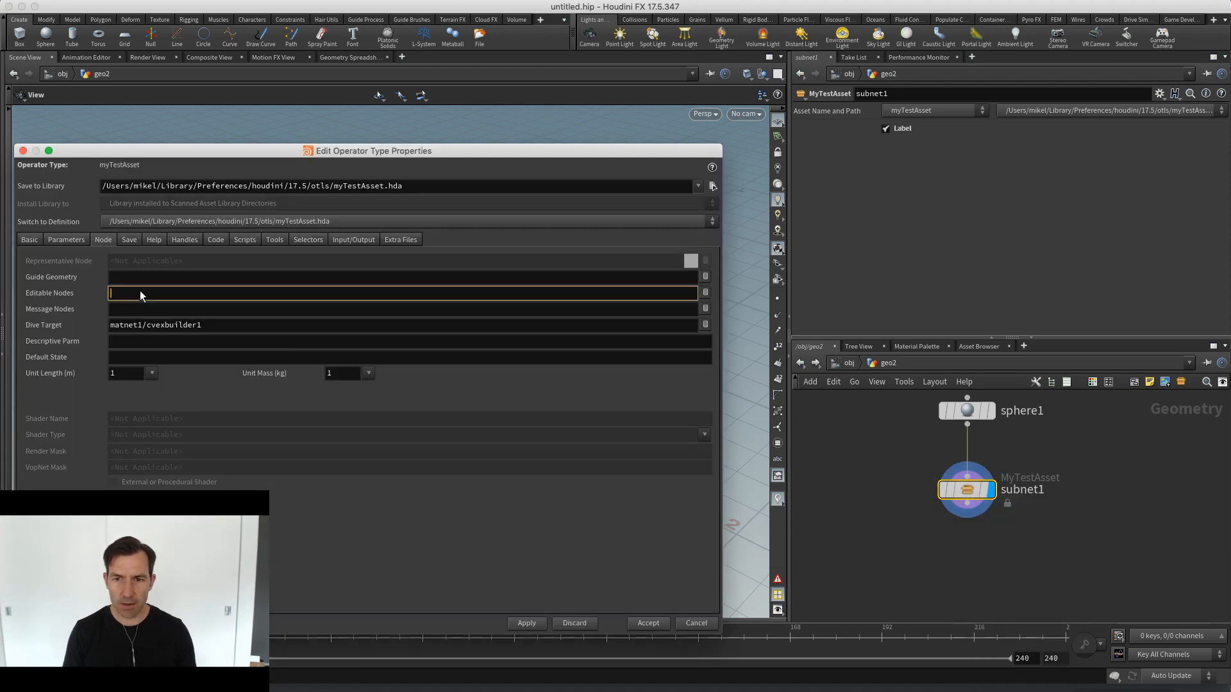
pyautogui.write('ma')
pyautogui.press('BackSpace')
pyautogui.press('BackSpace')
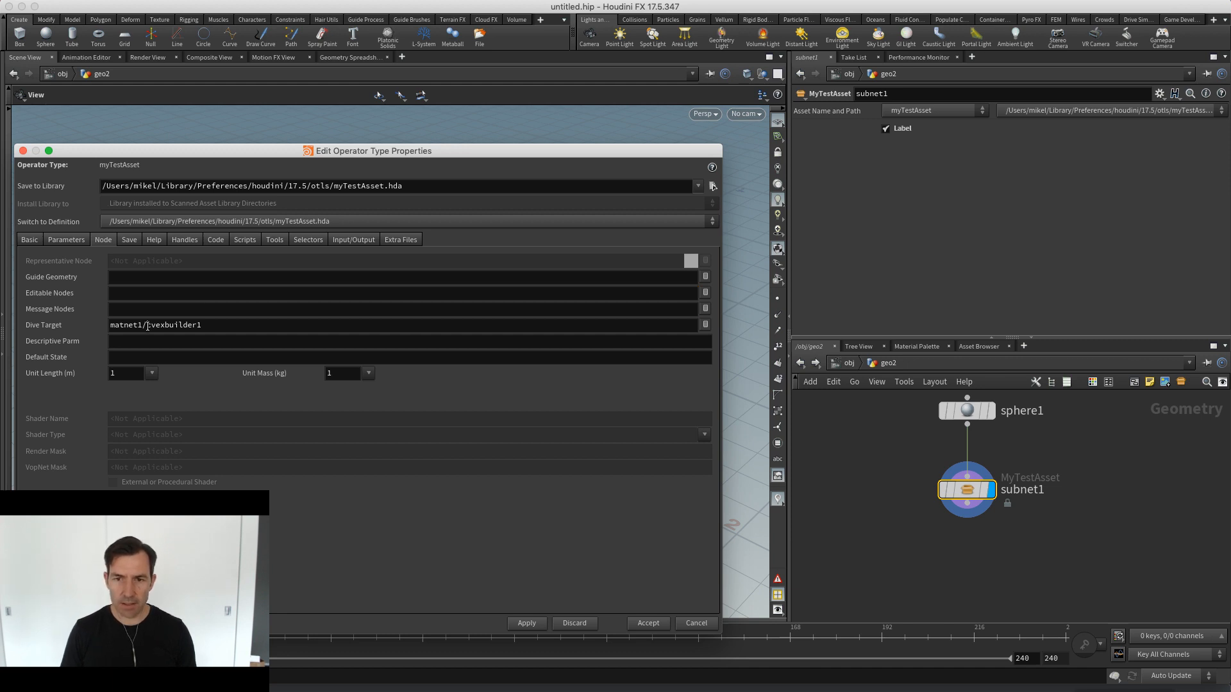
pyautogui.doubleClick(148, 327)
pyautogui.click(144, 293)
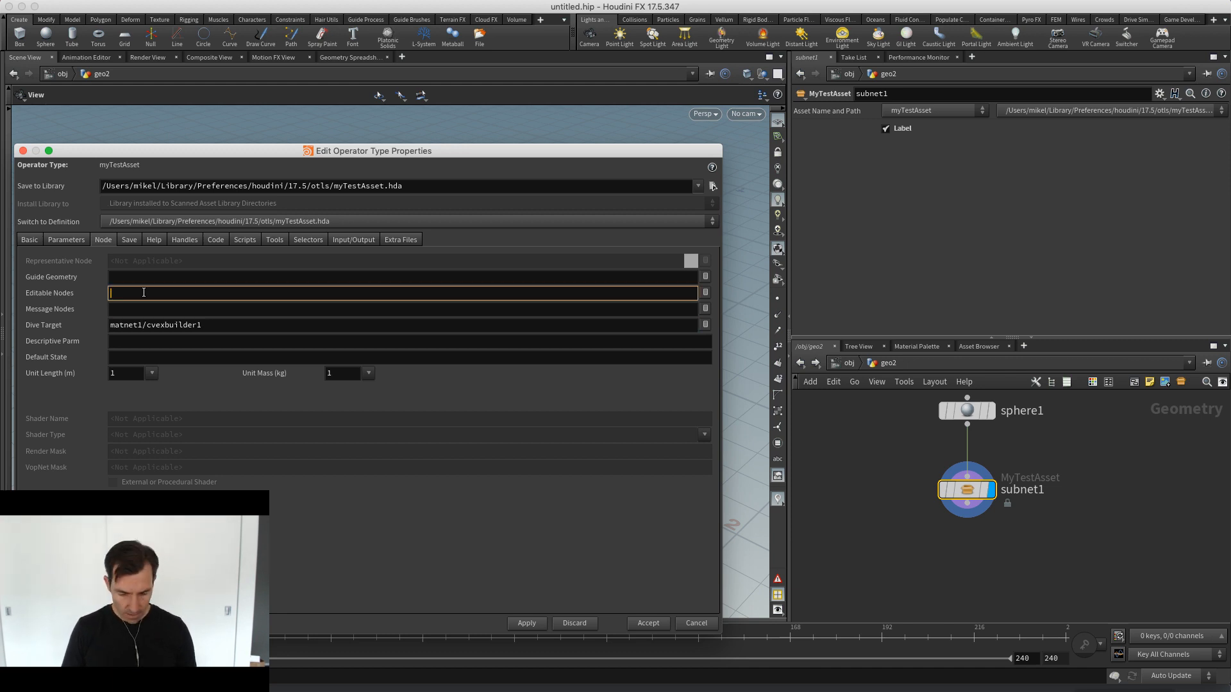
pyautogui.press('super+v')
pyautogui.click(648, 623)
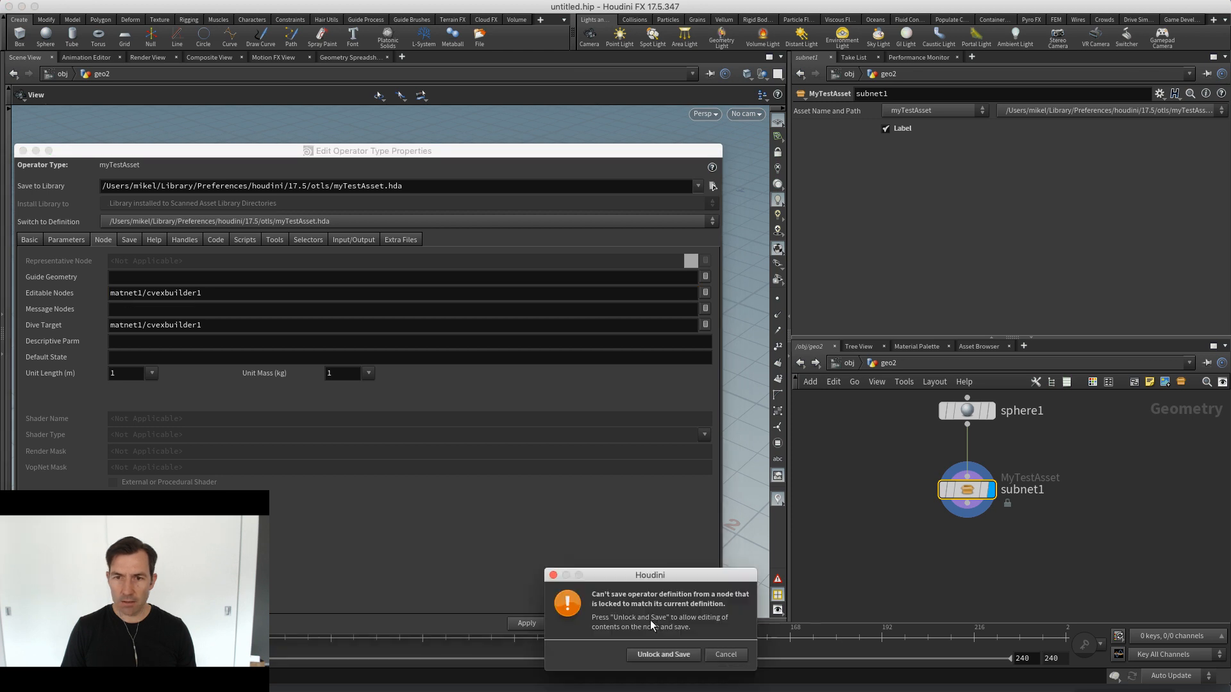
pyautogui.click(664, 652)
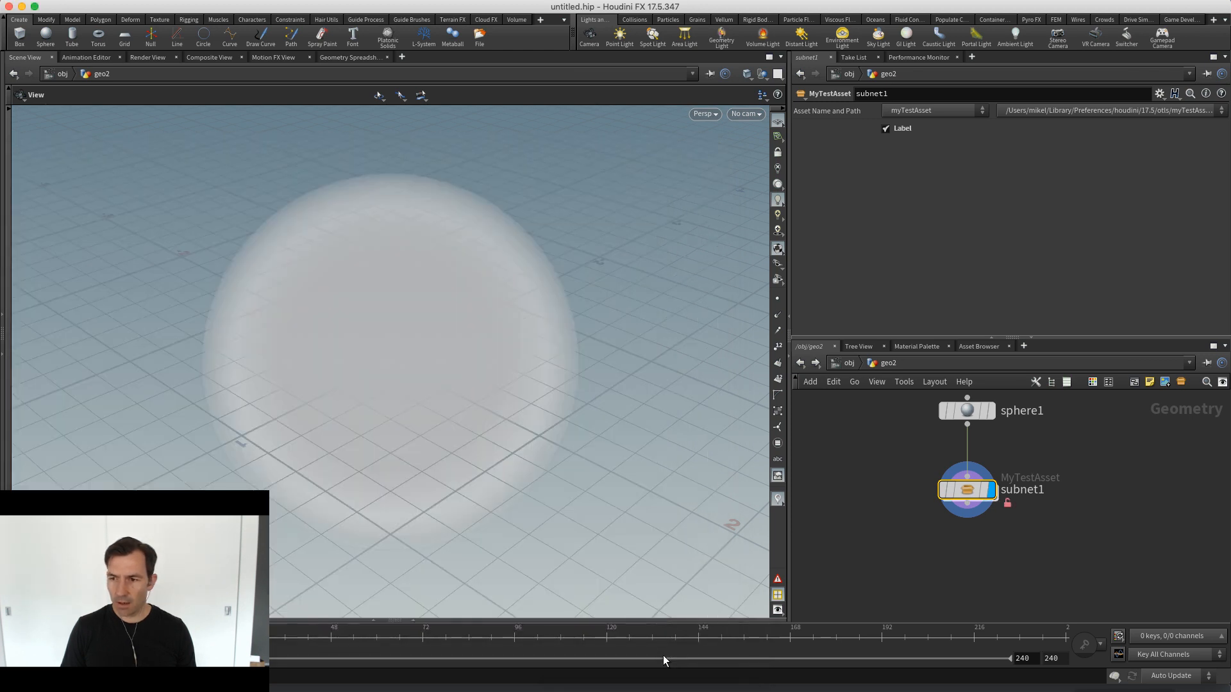
# Match the subnet1 node to its current definition so that it is locked again
pyautogui.rightClick(971, 492)
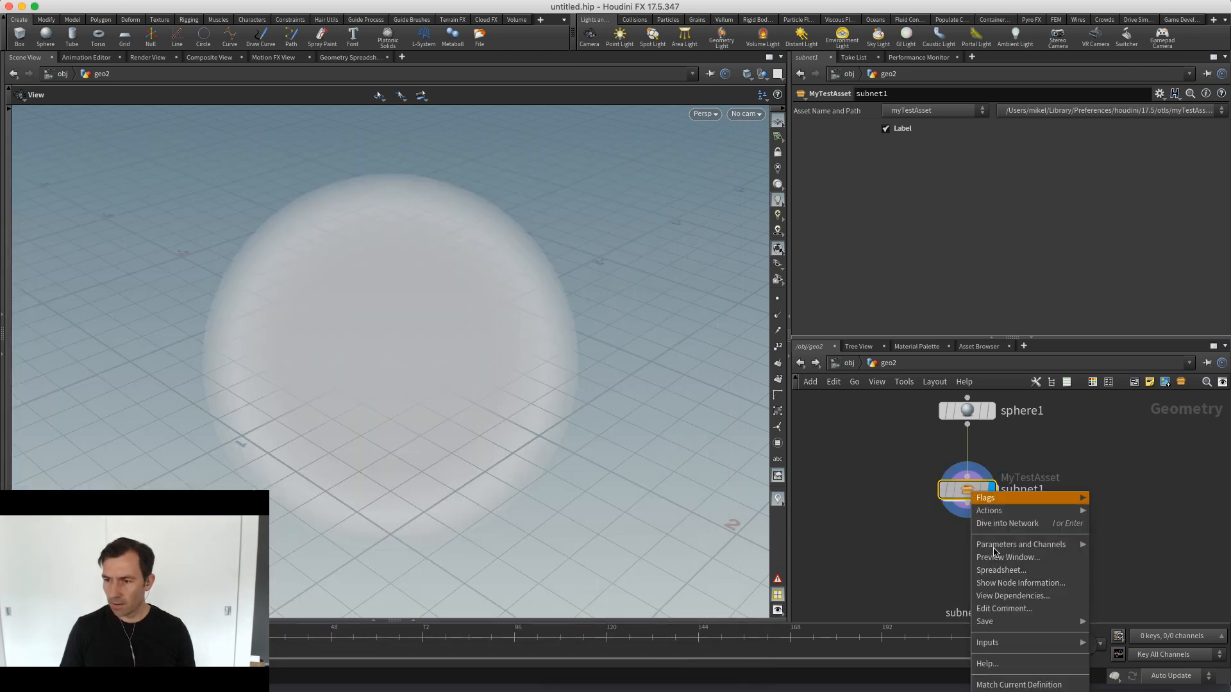
pyautogui.click(968, 493)
pyautogui.rightClick(966, 497)
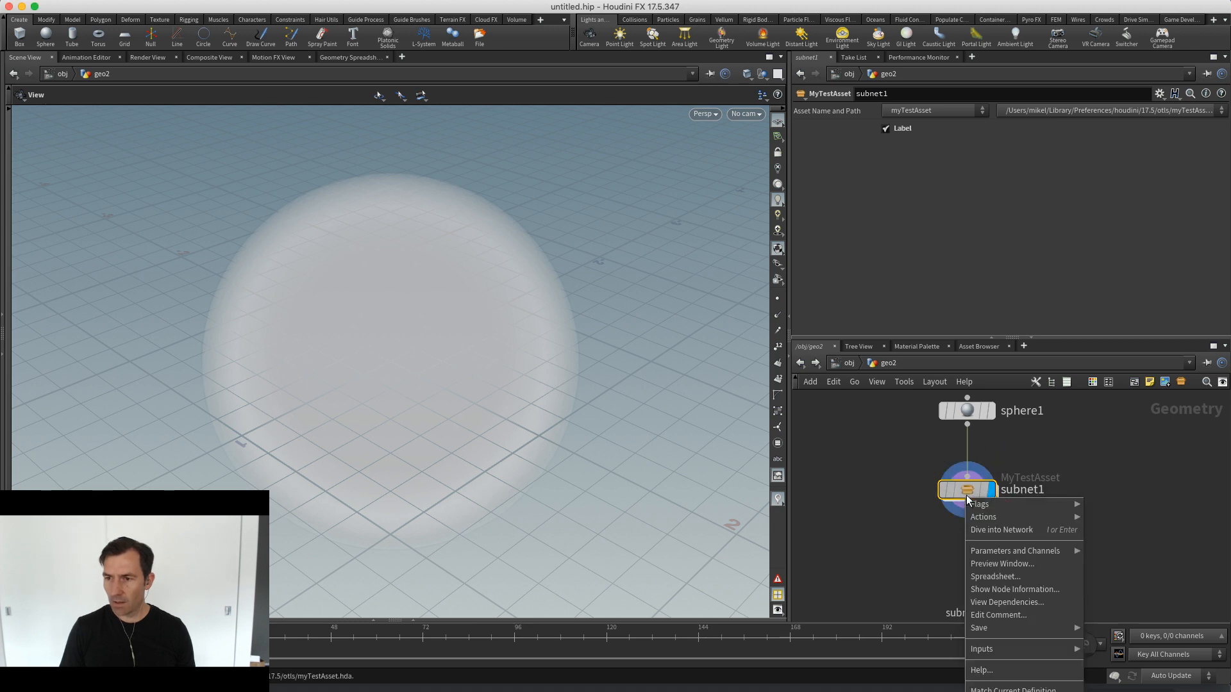
pyautogui.click(1000, 688)
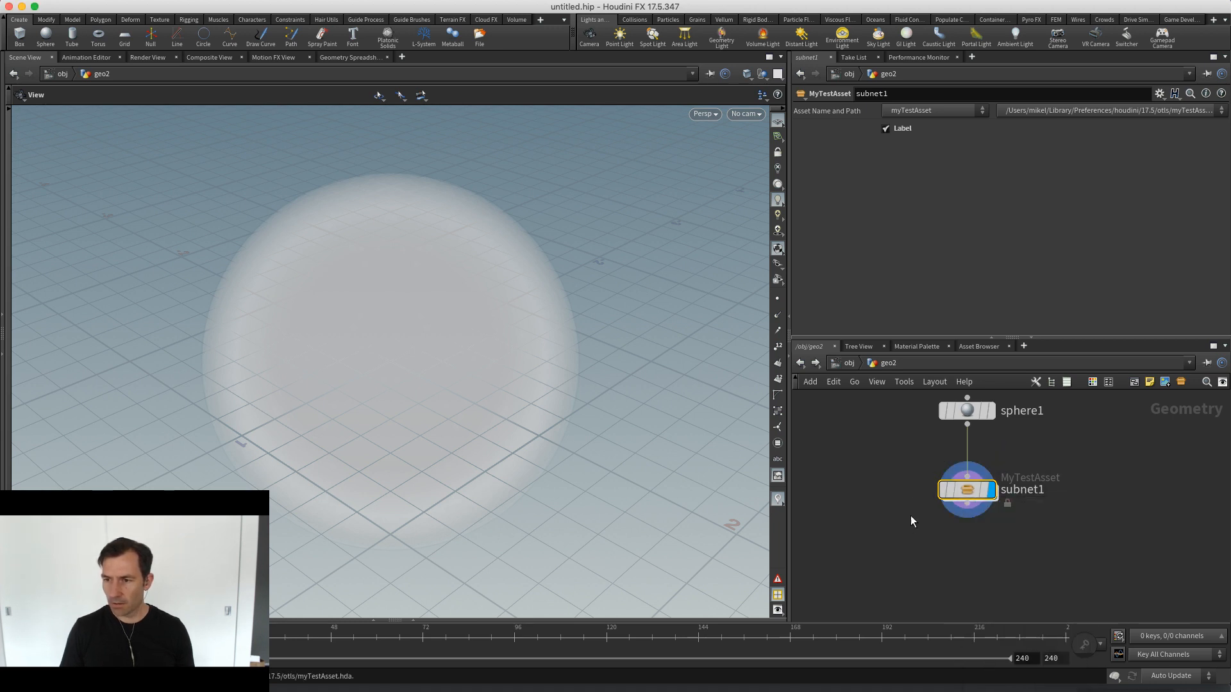
# Dive into the locked subnet1 asset, go up to matnet1, and re-enter cvexbuilder1 to check that operators can be added
pyautogui.click(886, 129)
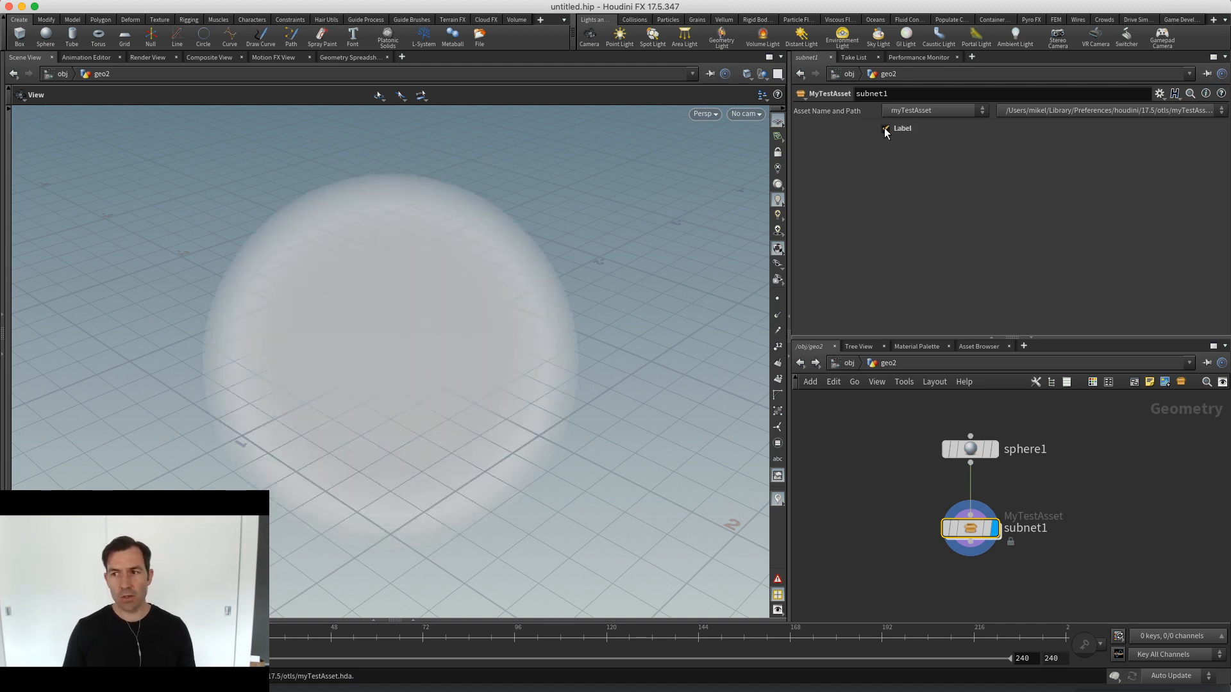
pyautogui.doubleClick(968, 528)
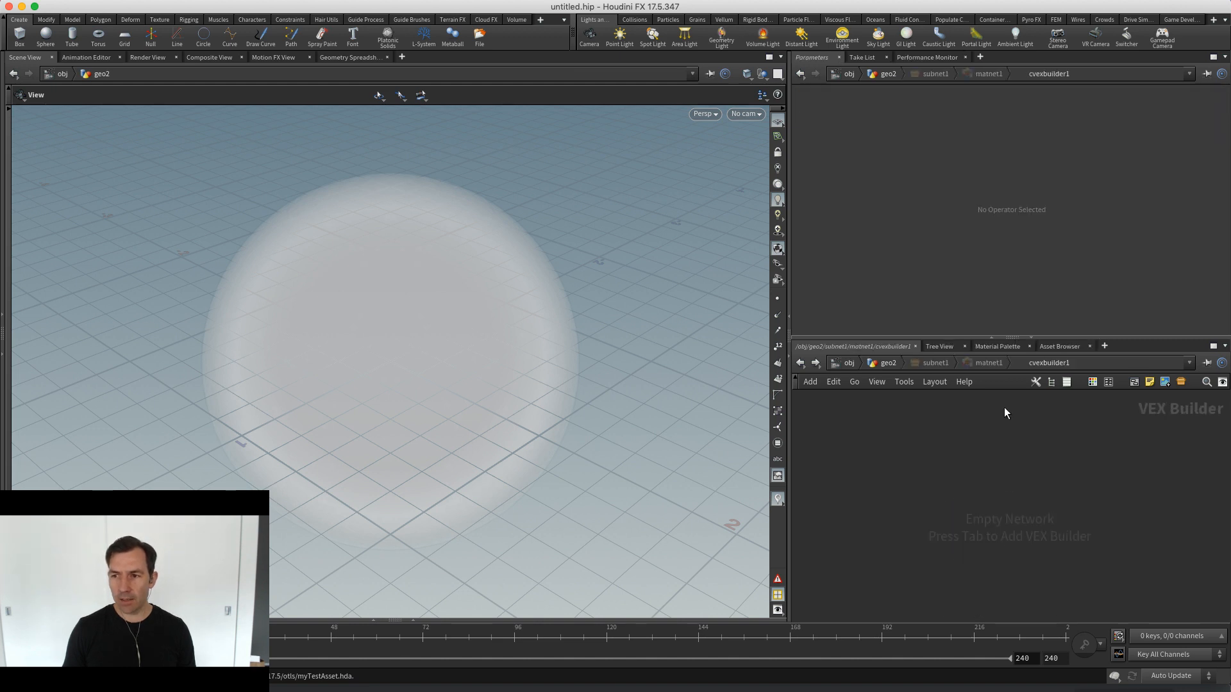
pyautogui.click(989, 363)
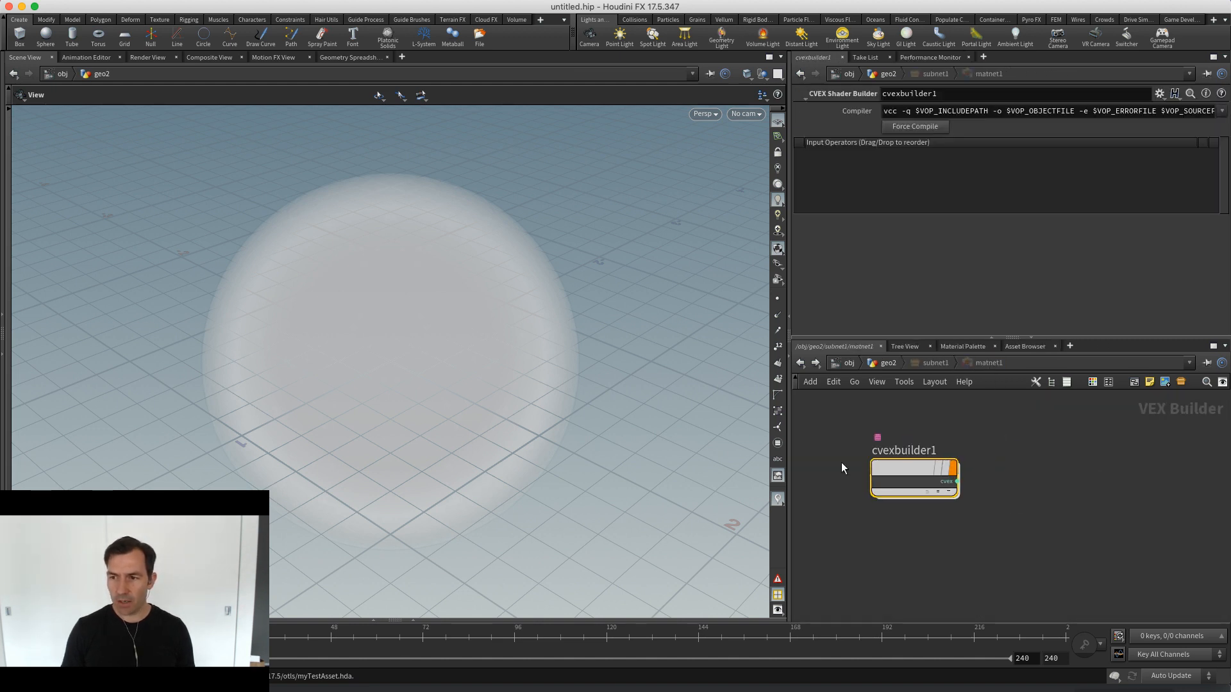
pyautogui.doubleClick(913, 469)
pyautogui.press('Tab')
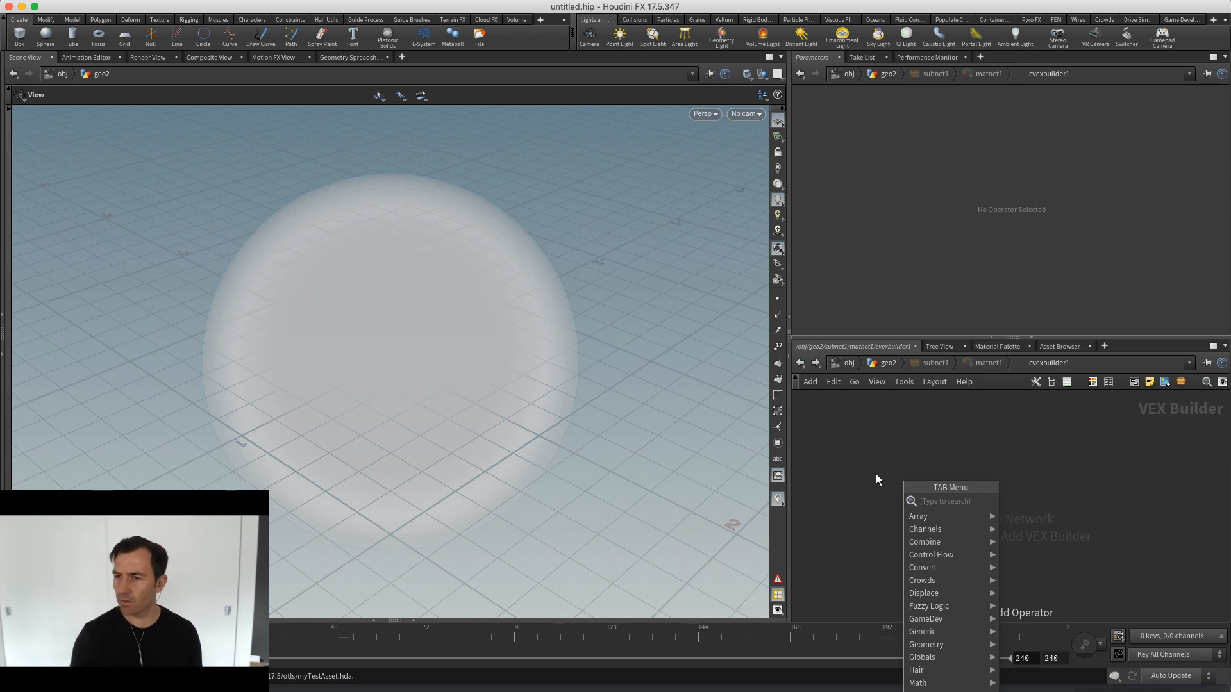
pyautogui.click(876, 475)
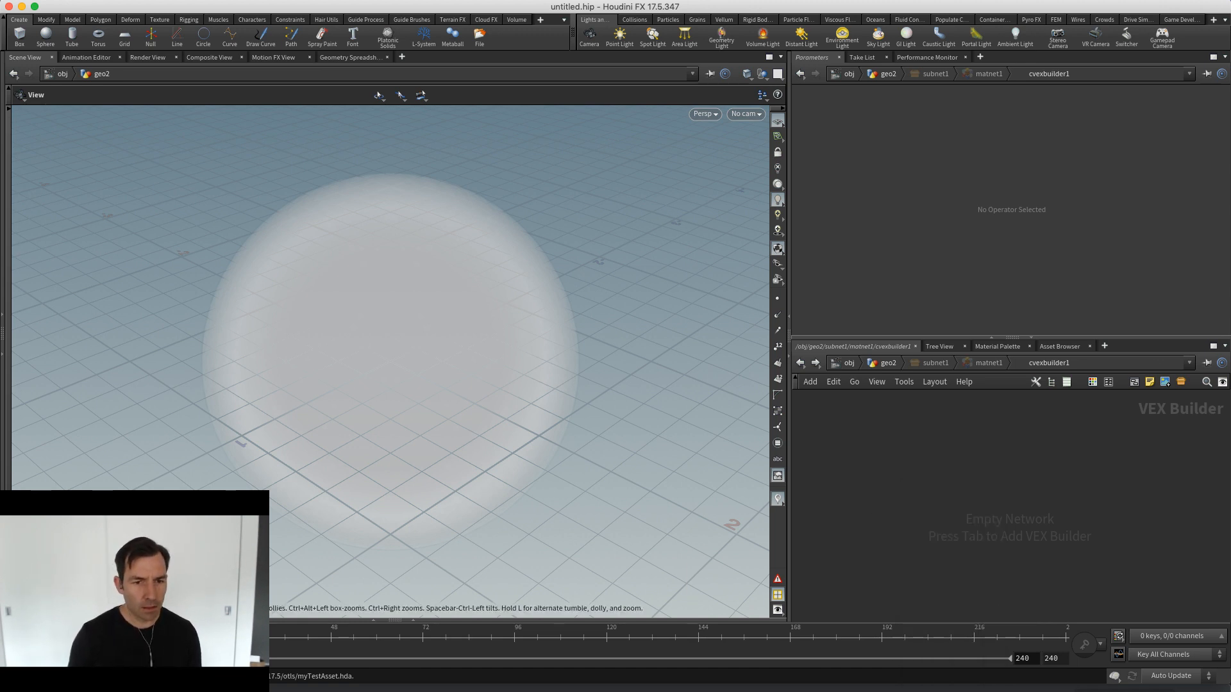
pyautogui.press('super+Tab')
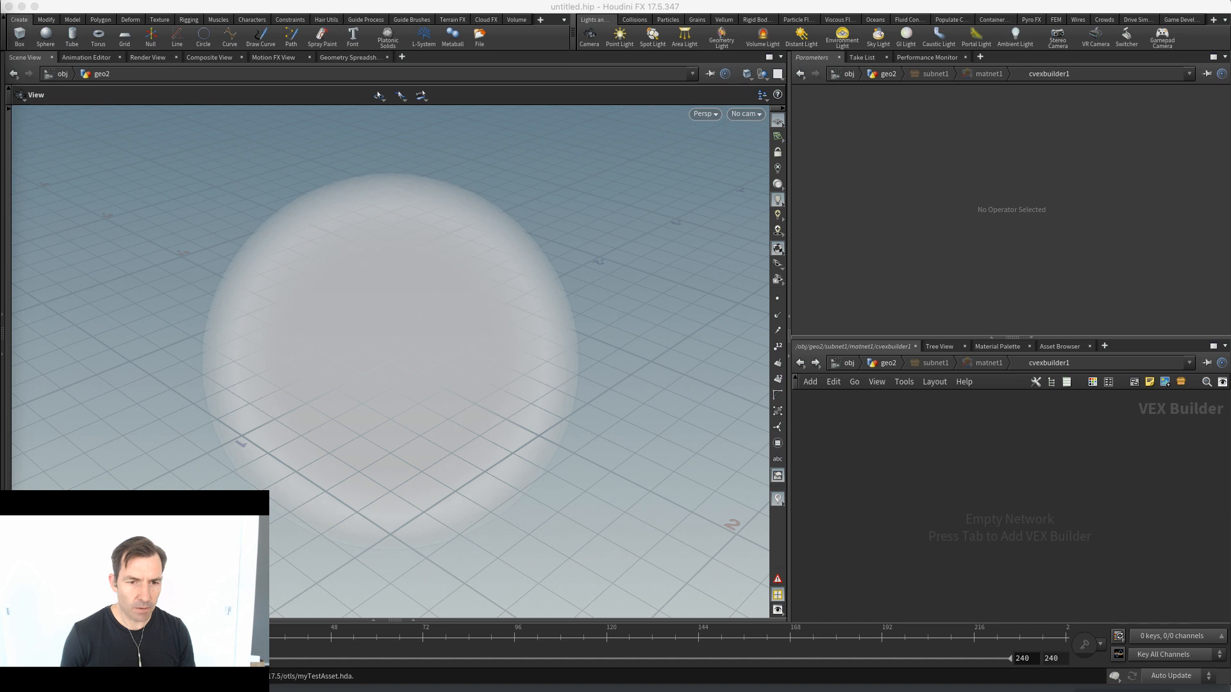
pyautogui.click(903, 552)
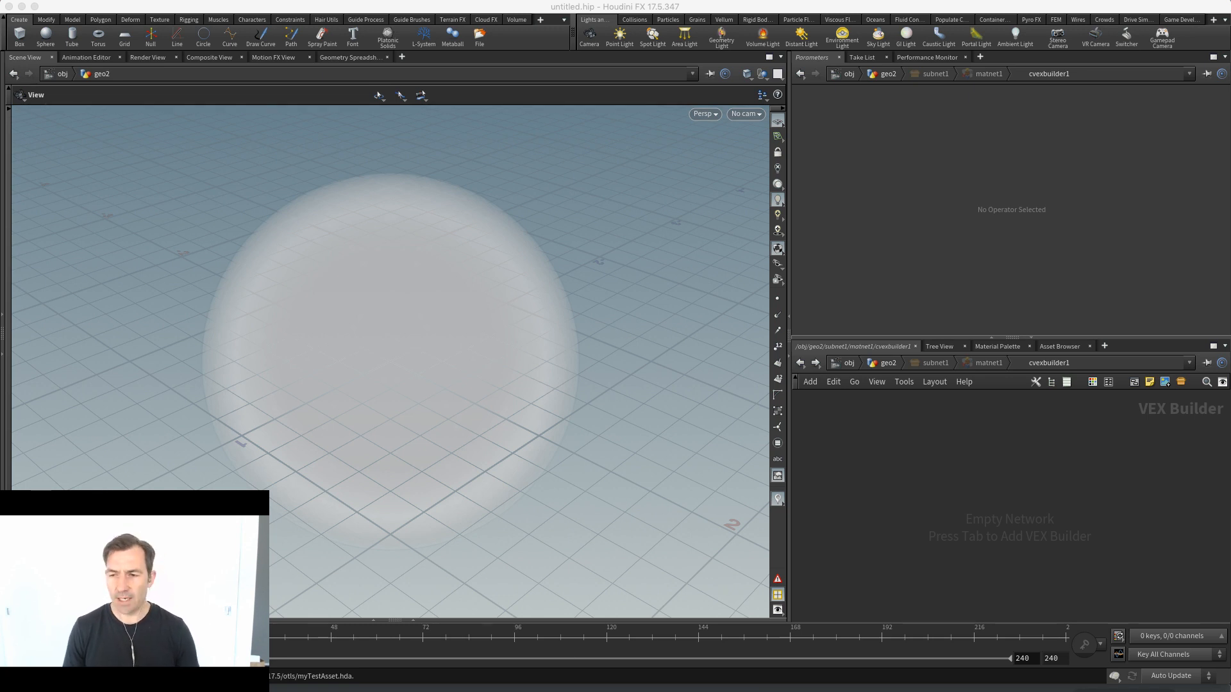
# Leave the shader builder network up to the object level and enter geo2 again
pyautogui.click(1067, 544)
pyautogui.press('u')
pyautogui.press('u')
pyautogui.press('u')
pyautogui.press('u')
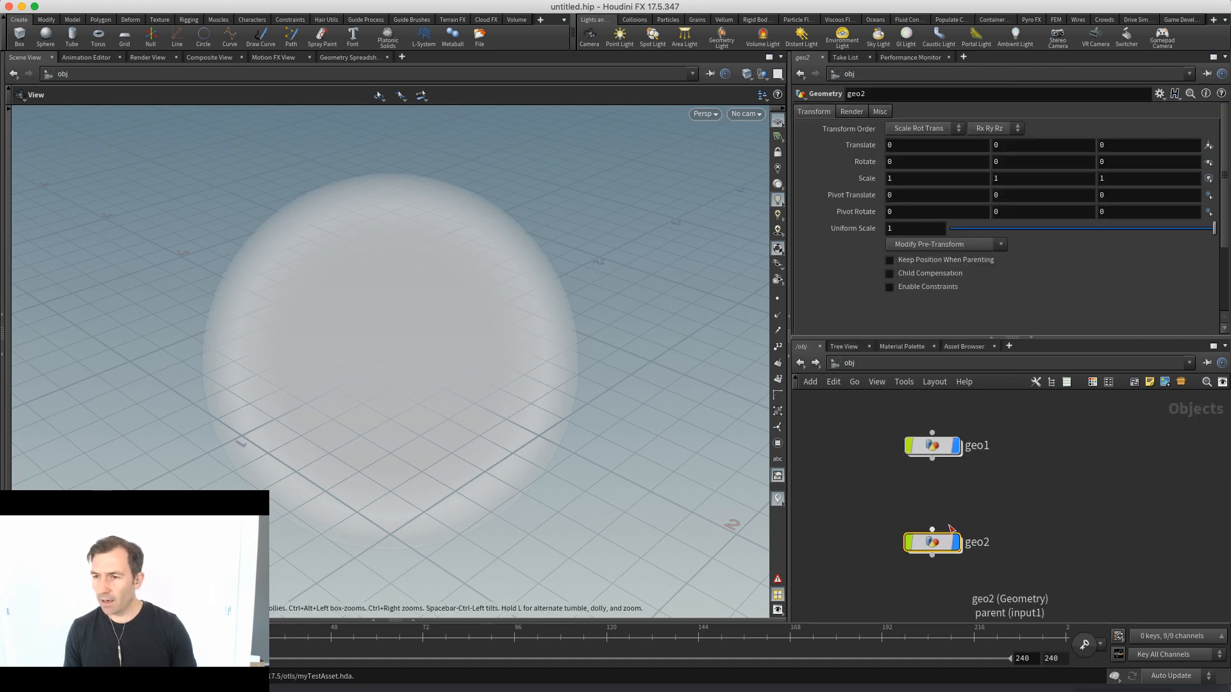
pyautogui.doubleClick(930, 544)
# Examine the Label toggle's parameter settings in subnet1's type properties, with invisible parameters shown, and cancel the dialog
pyautogui.rightClick(973, 528)
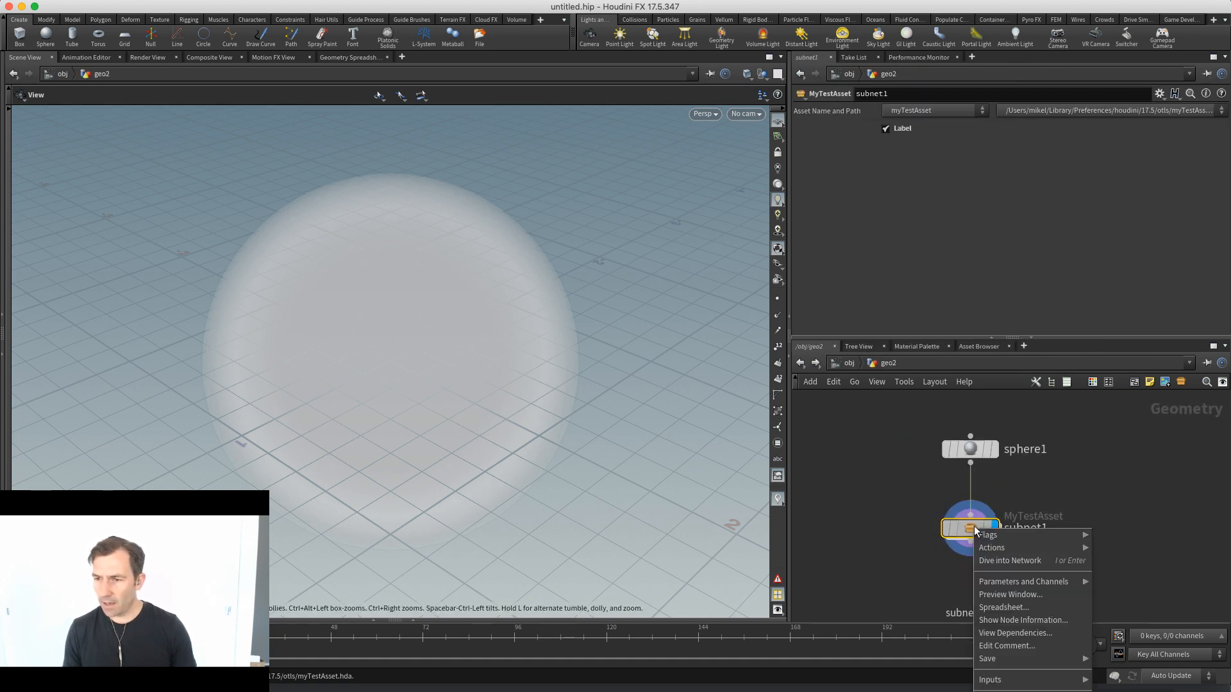
pyautogui.click(1013, 691)
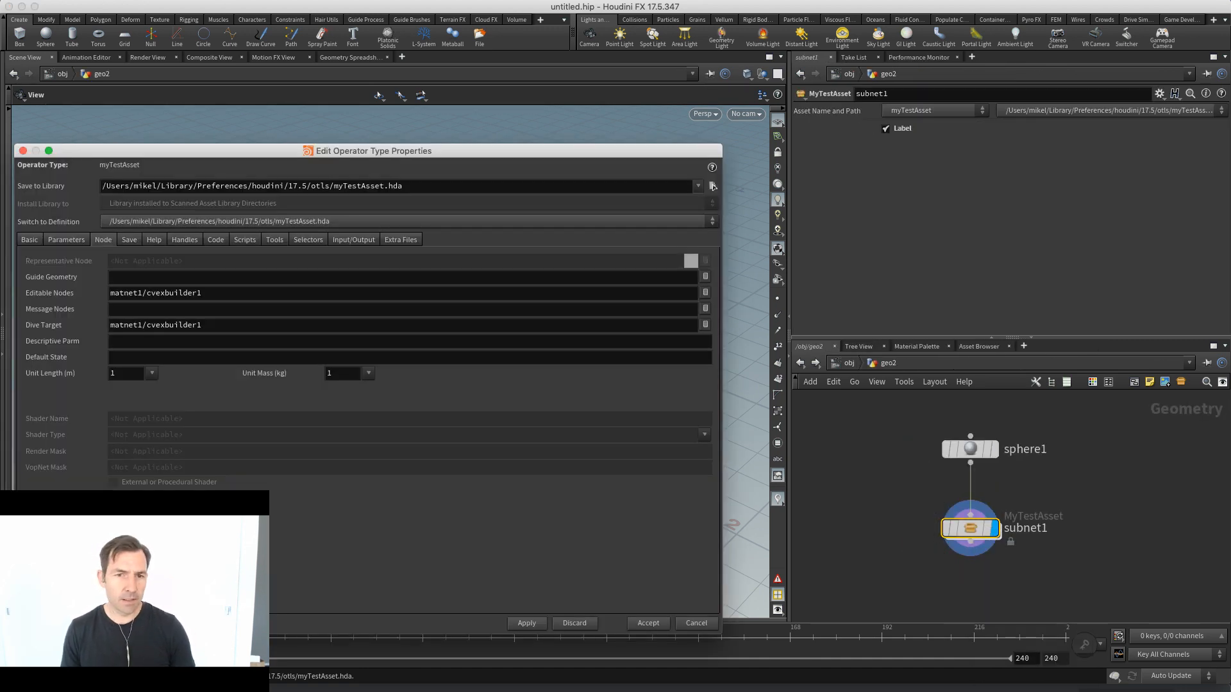
pyautogui.moveTo(282, 159); pyautogui.dragTo(532, 147)
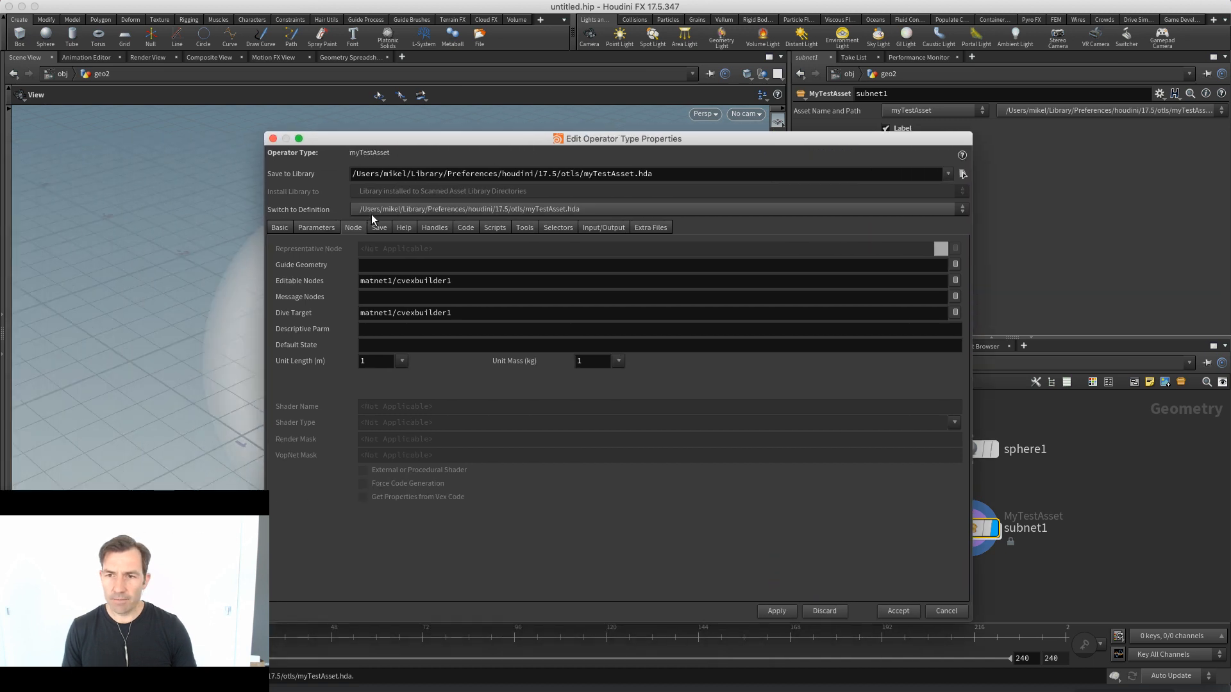
pyautogui.click(321, 229)
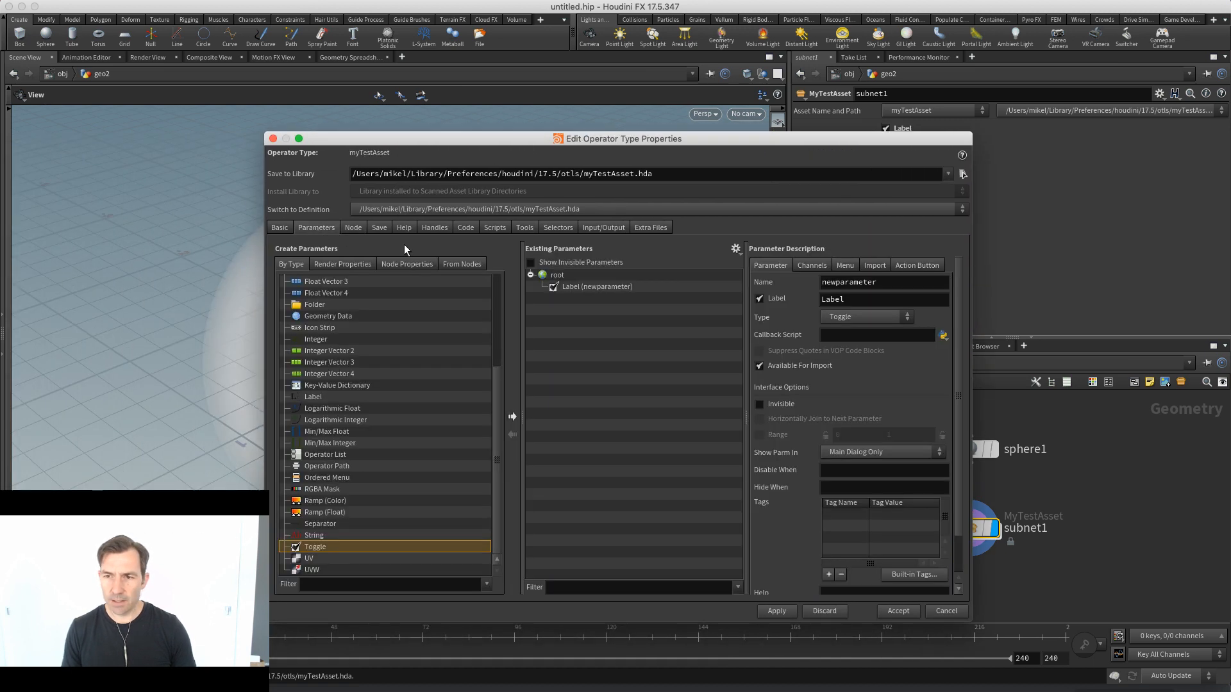
pyautogui.click(530, 262)
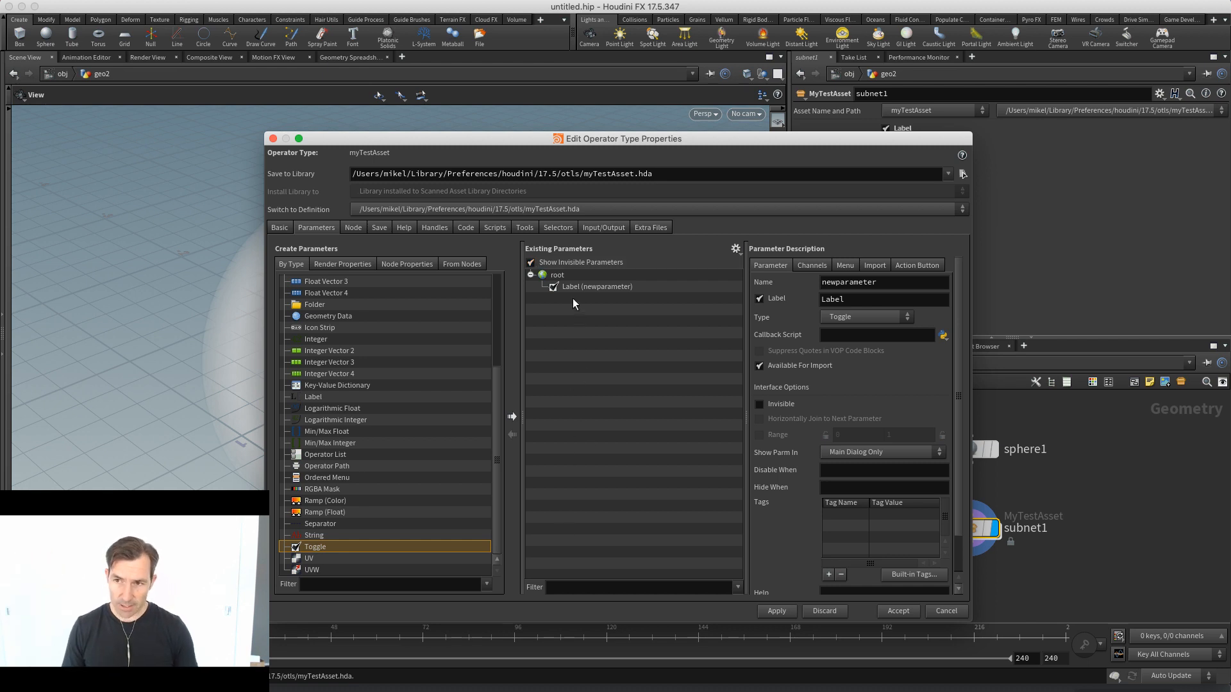
pyautogui.doubleClick(593, 287)
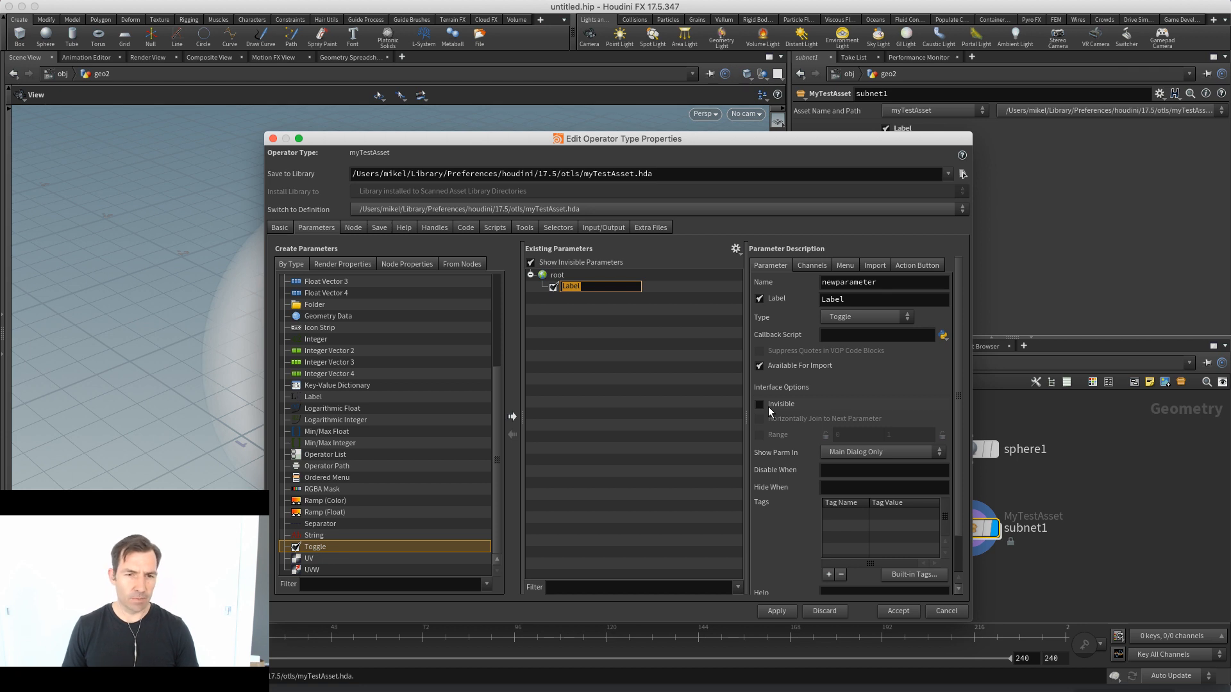
pyautogui.click(941, 610)
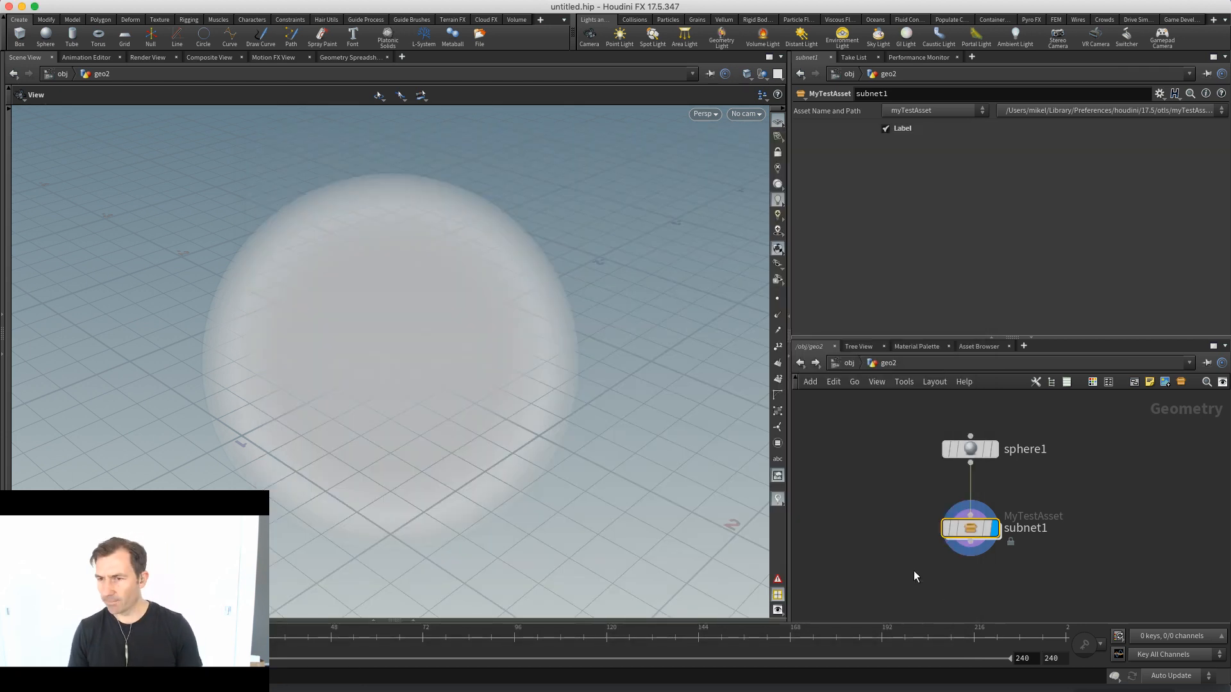
# Switch to the compositing networks context, add an Image Network there, and dive into it
pyautogui.hotkey('ctrl', '2')
pyautogui.hotkey('ctrl', '3')
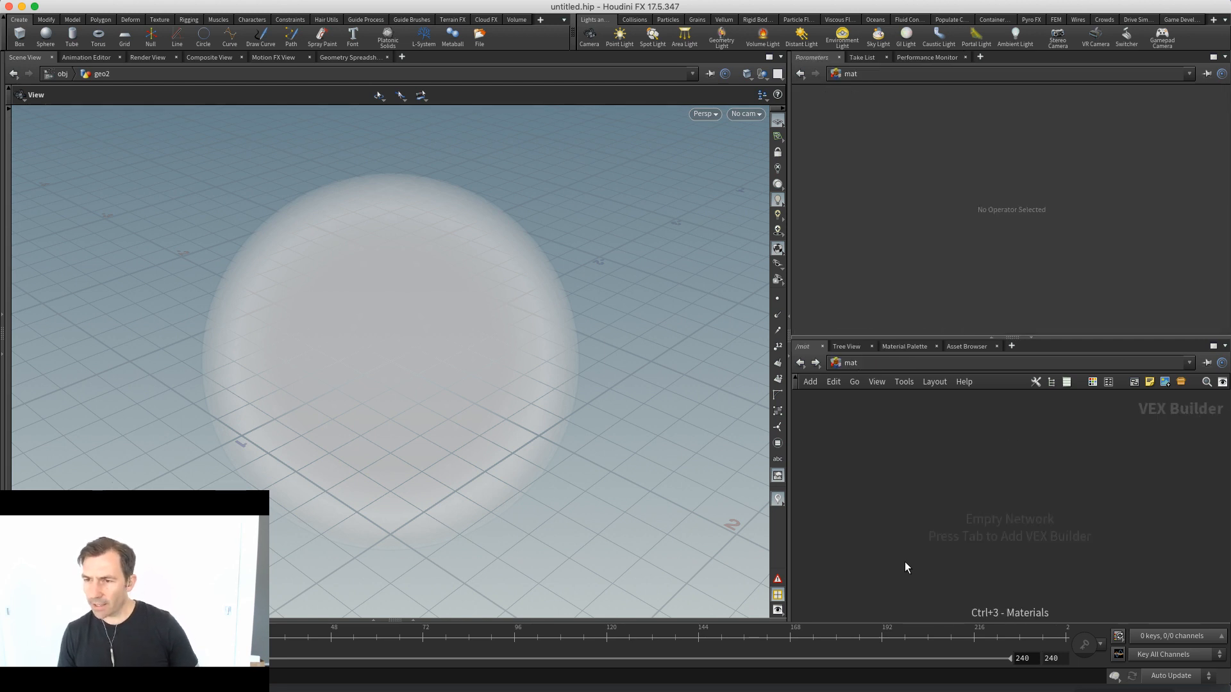
pyautogui.hotkey('ctrl', '4')
pyautogui.press('Tab')
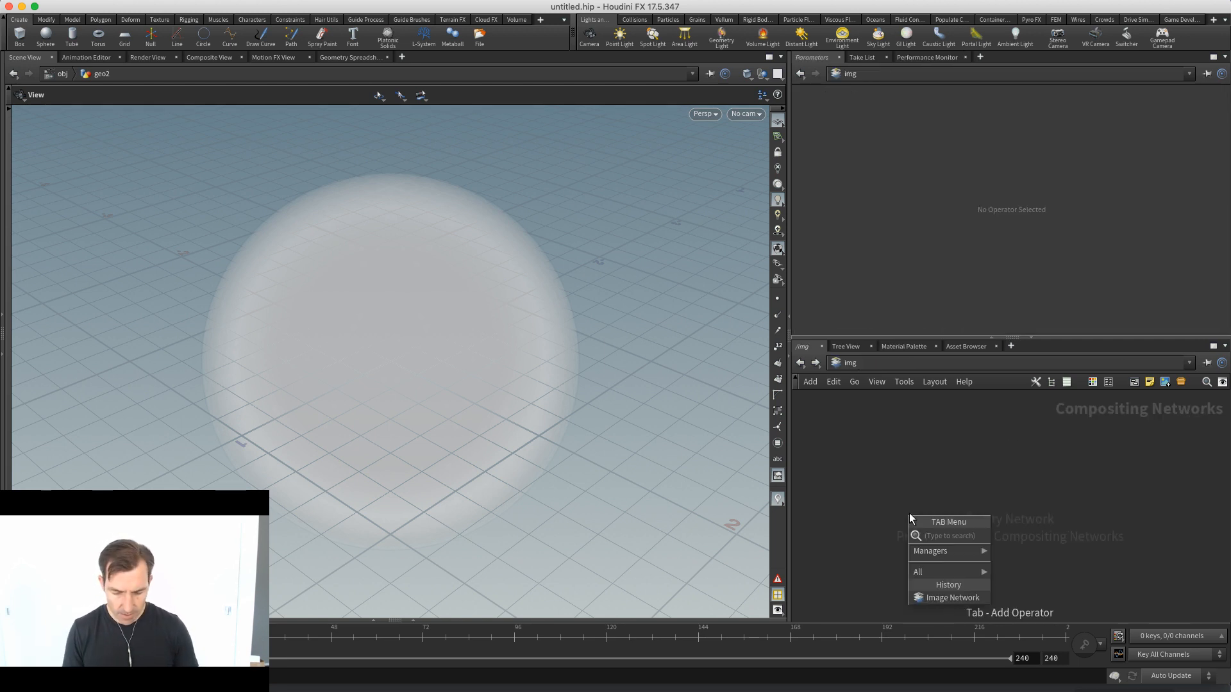
pyautogui.write('im')
pyautogui.press('Return')
pyautogui.click(909, 514)
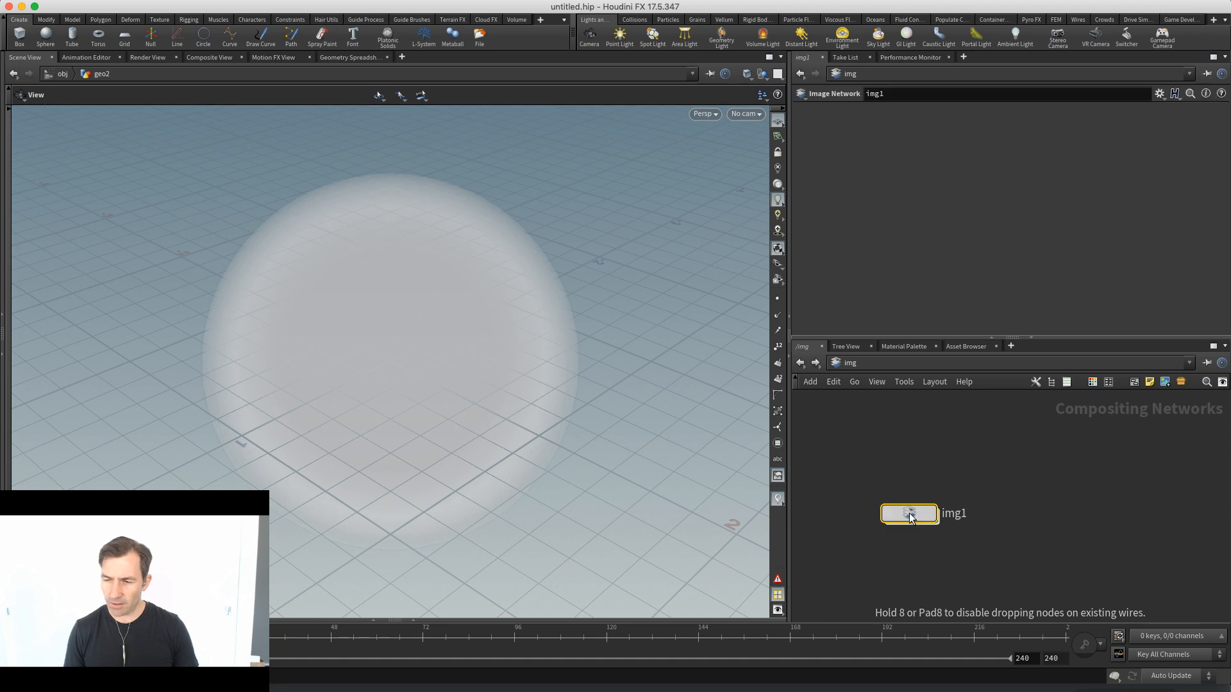
pyautogui.doubleClick(910, 516)
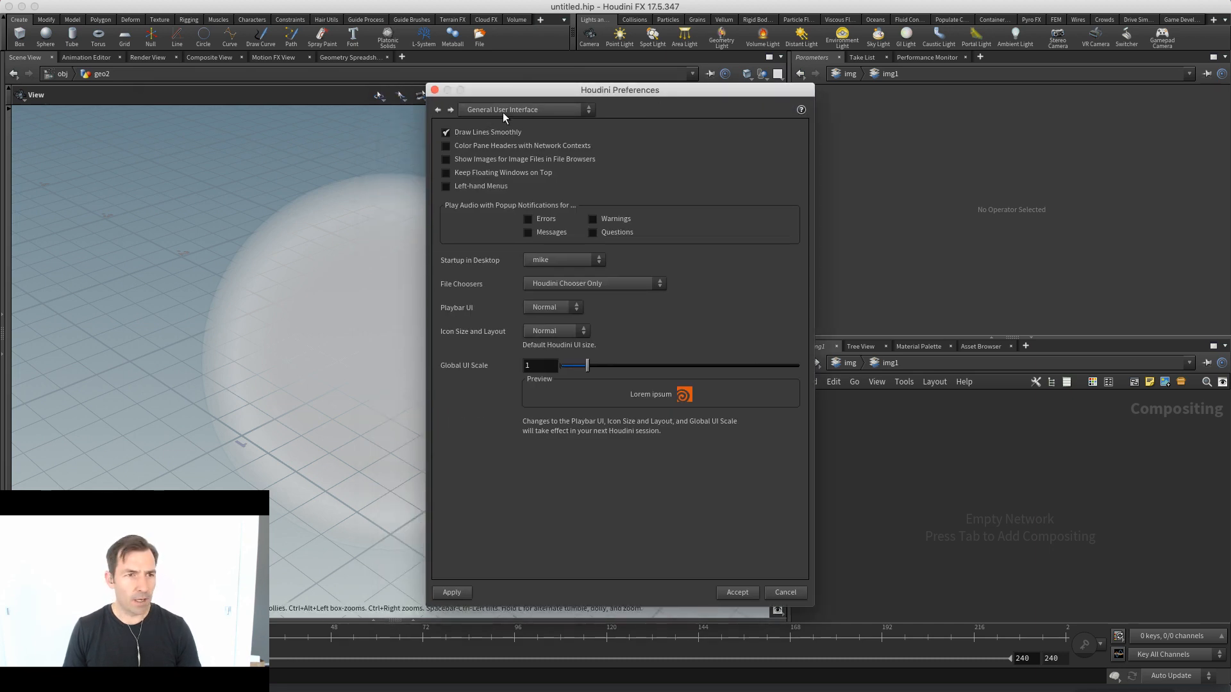
# Examine the Compositing preferences, covering the cache, cooking, interactive, selectors, names, Cineon and colors settings
pyautogui.click(529, 110)
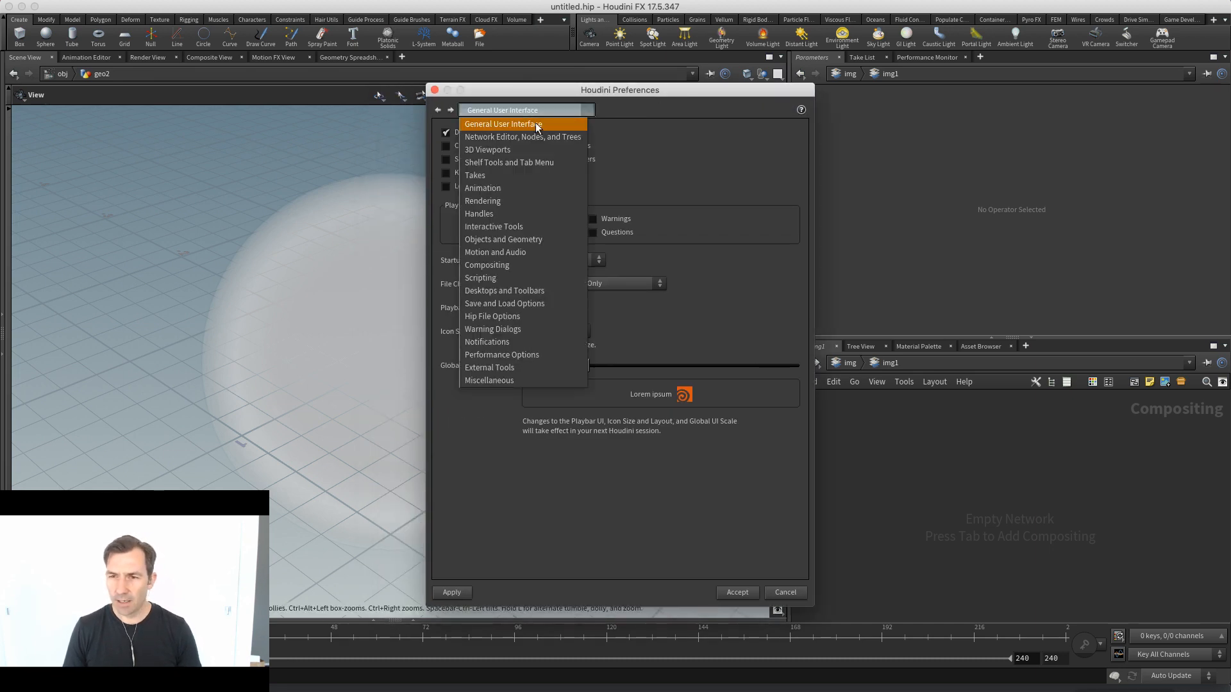
pyautogui.click(514, 264)
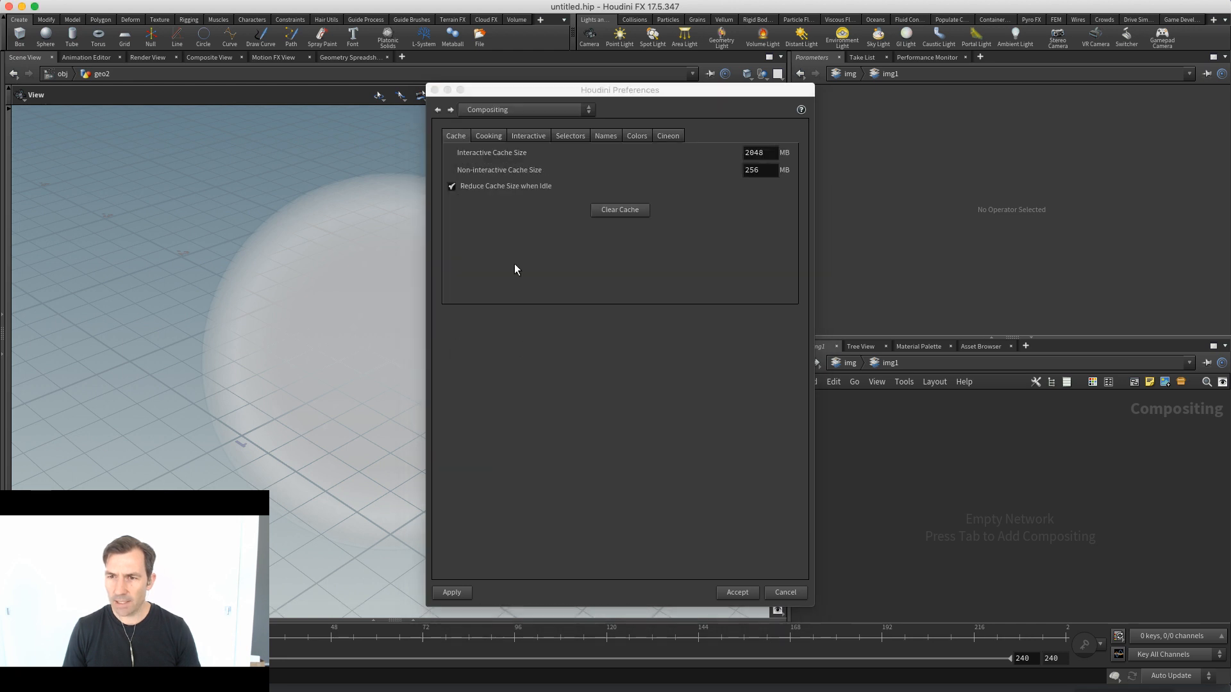
pyautogui.click(488, 136)
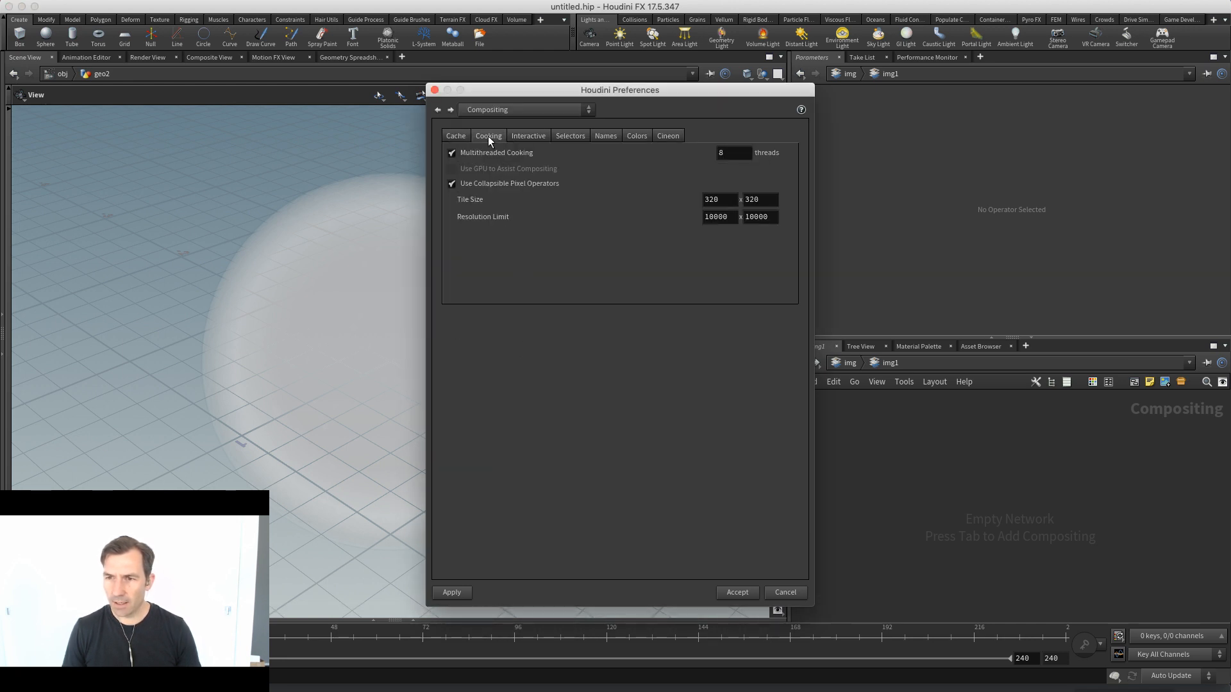
pyautogui.click(536, 137)
pyautogui.click(572, 136)
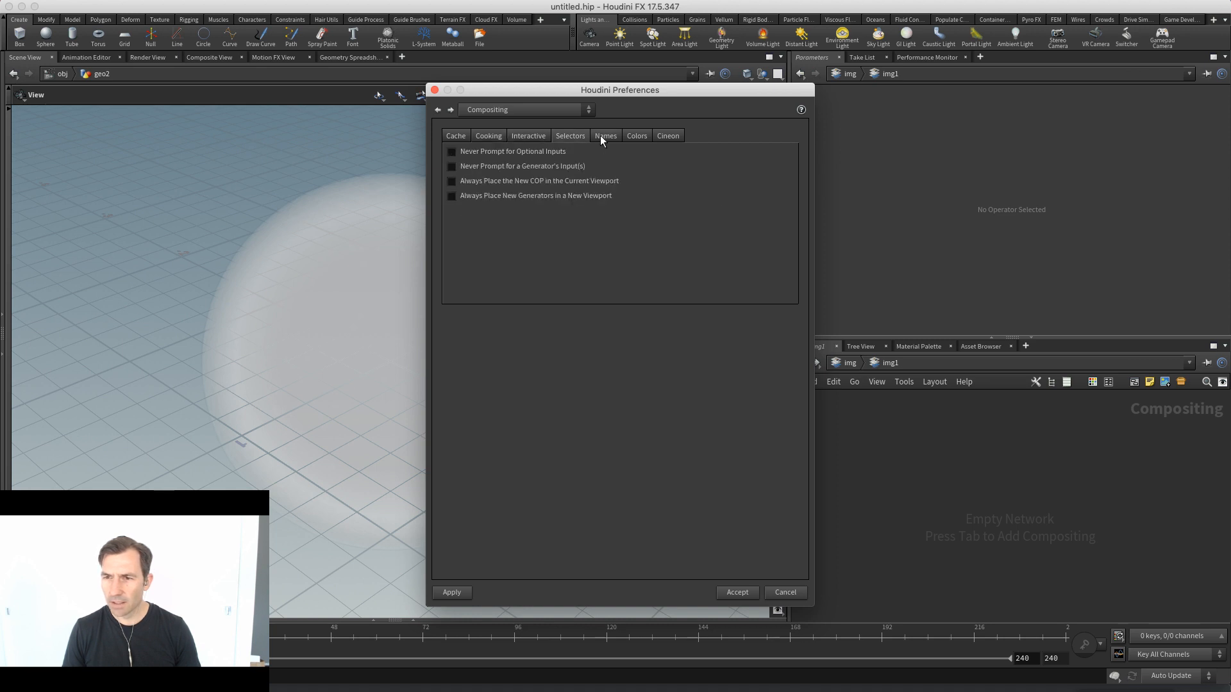
pyautogui.click(600, 136)
pyautogui.click(664, 134)
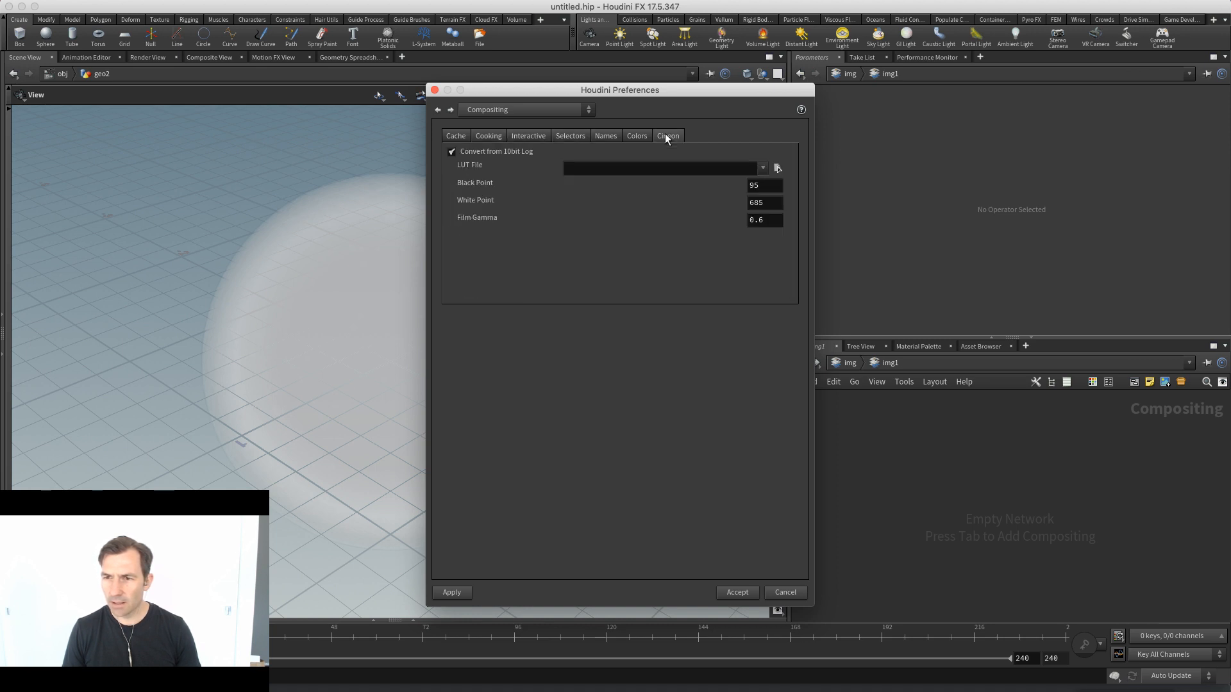
pyautogui.click(630, 136)
pyautogui.click(457, 136)
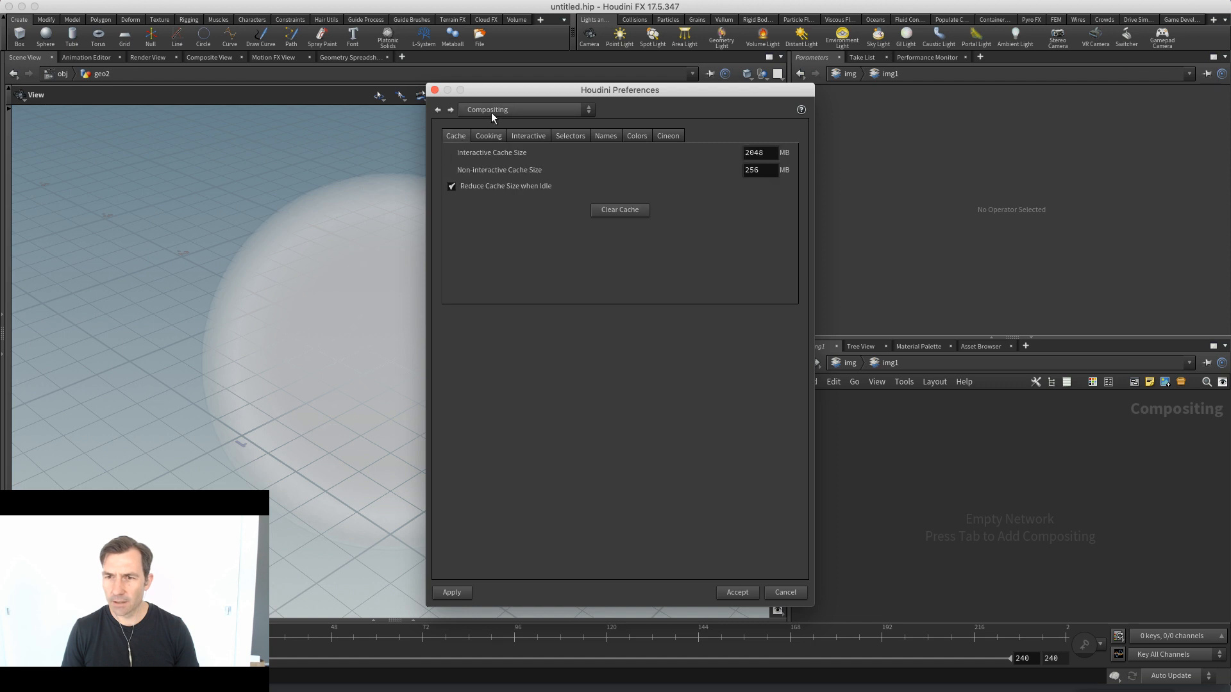
# Look through the Miscellaneous and External Tools preferences and return to the General User Interface page
pyautogui.click(493, 109)
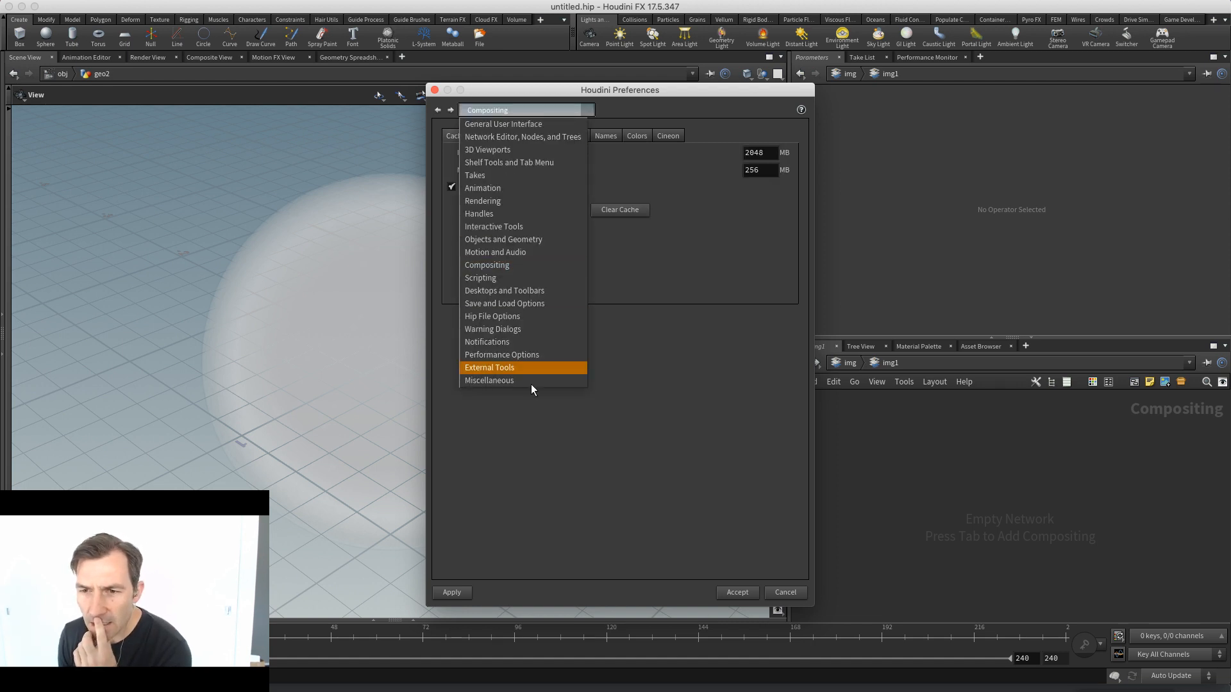
pyautogui.click(514, 377)
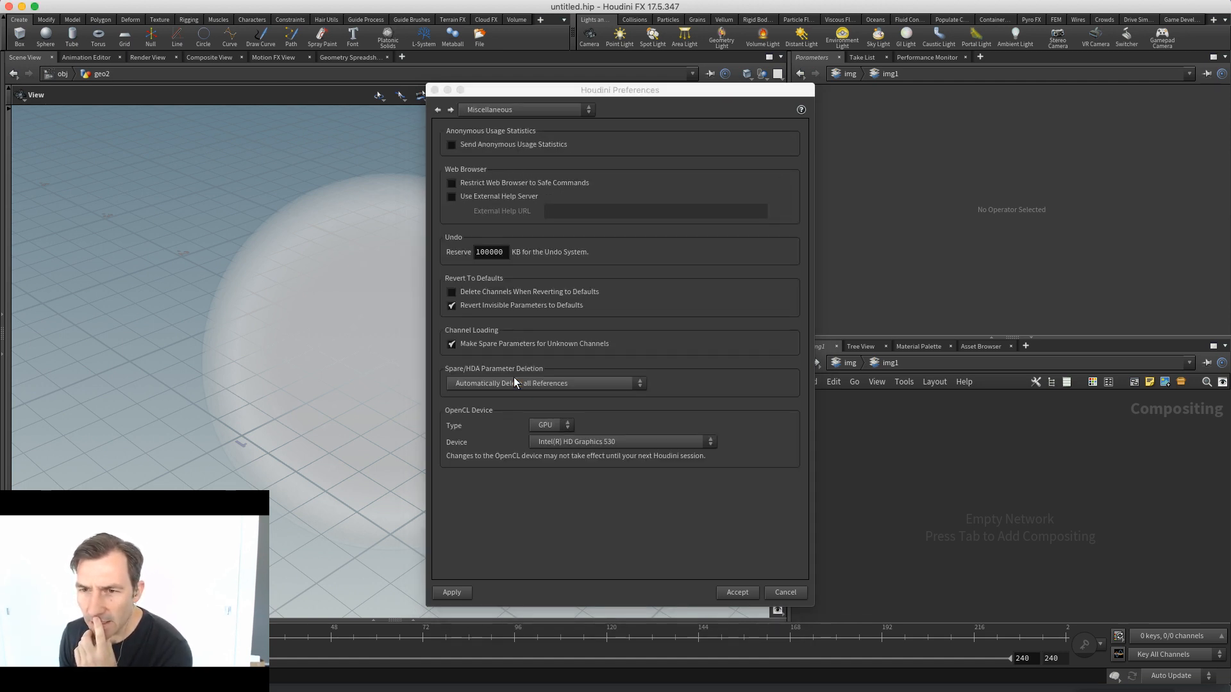
pyautogui.click(505, 114)
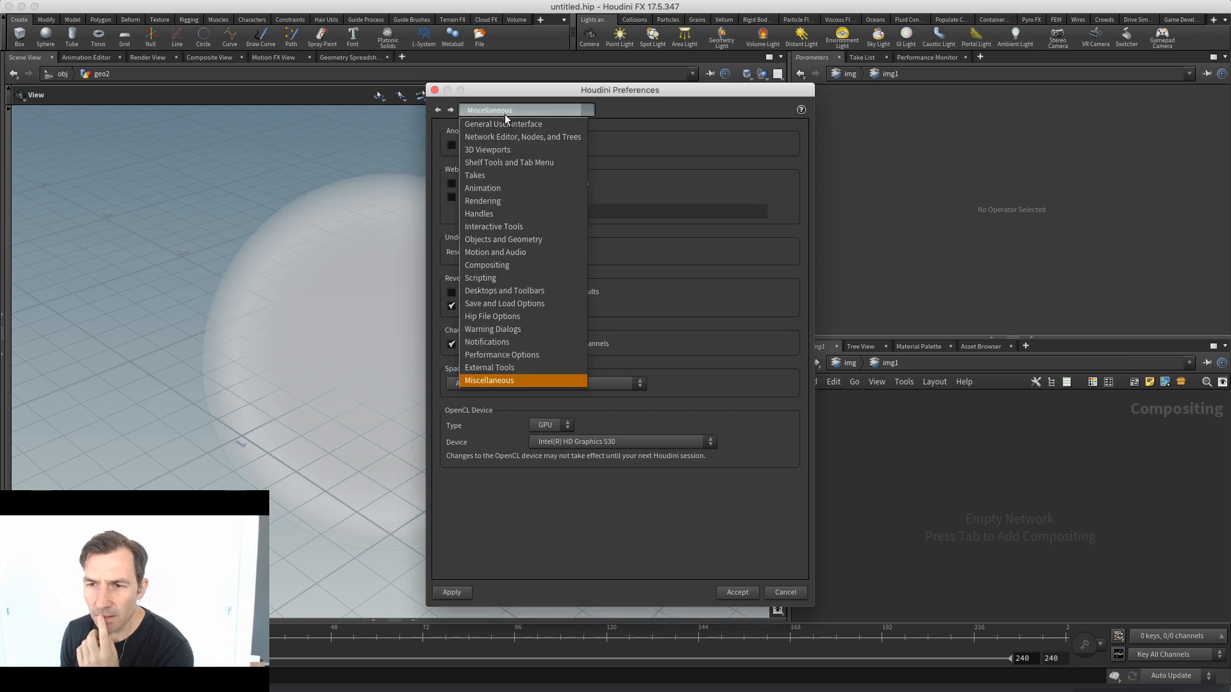
pyautogui.click(509, 365)
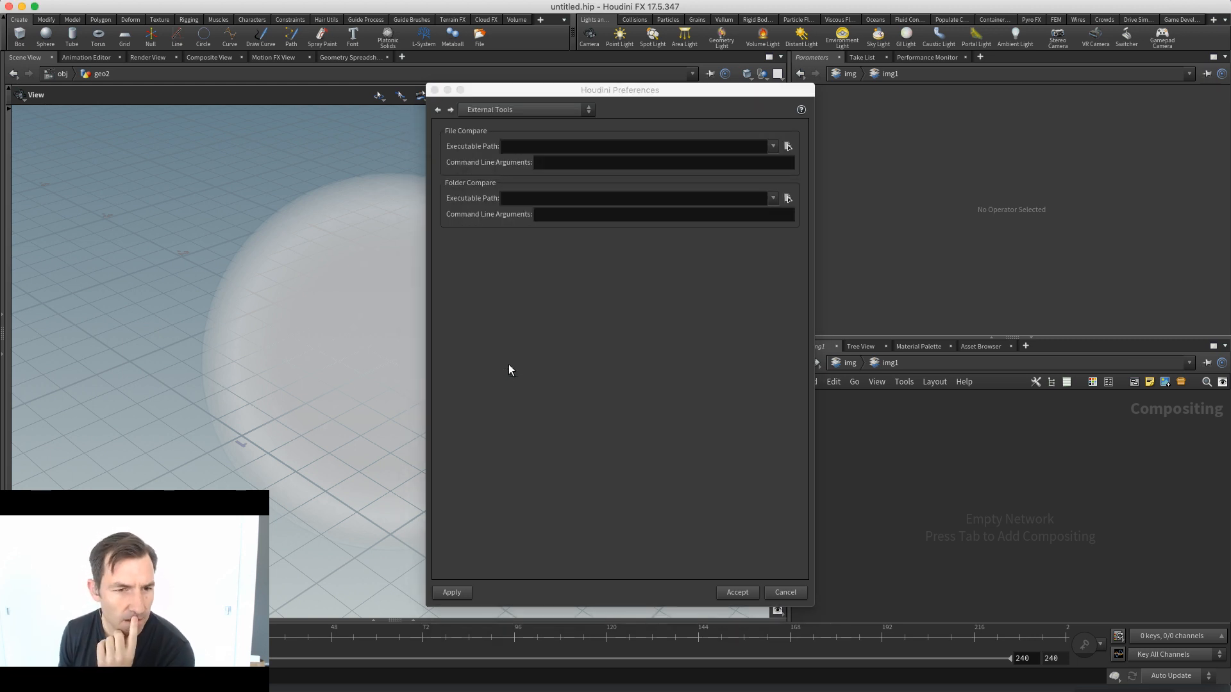
pyautogui.click(485, 115)
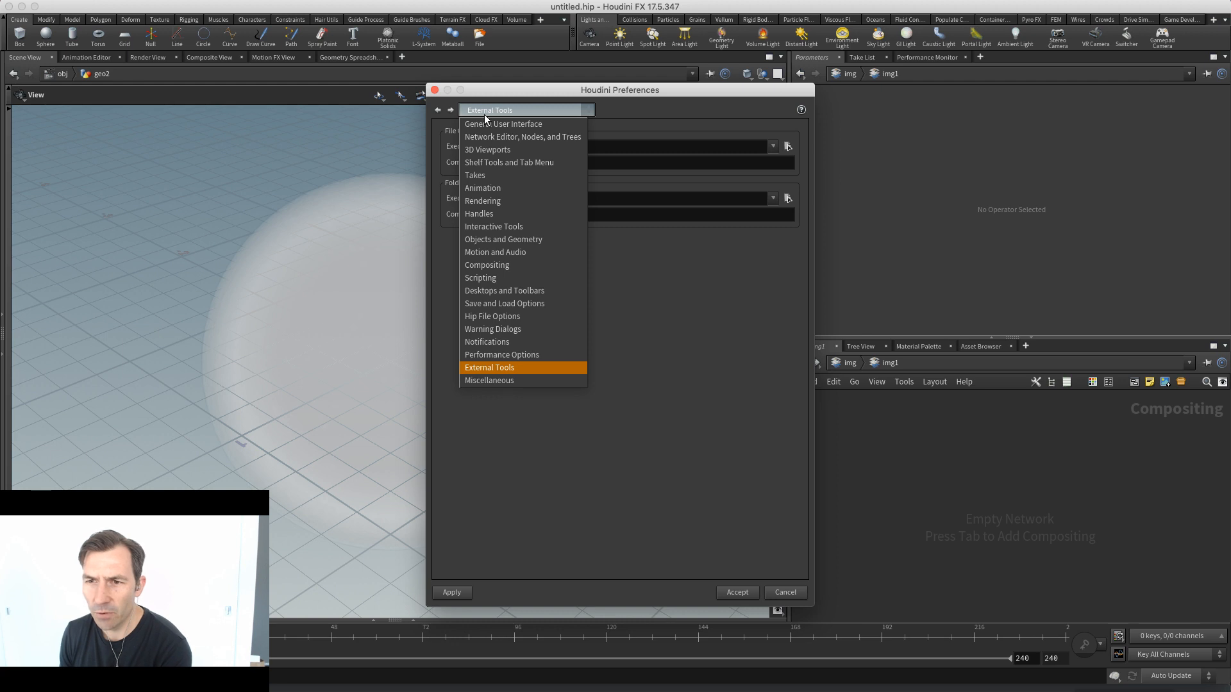
pyautogui.click(486, 123)
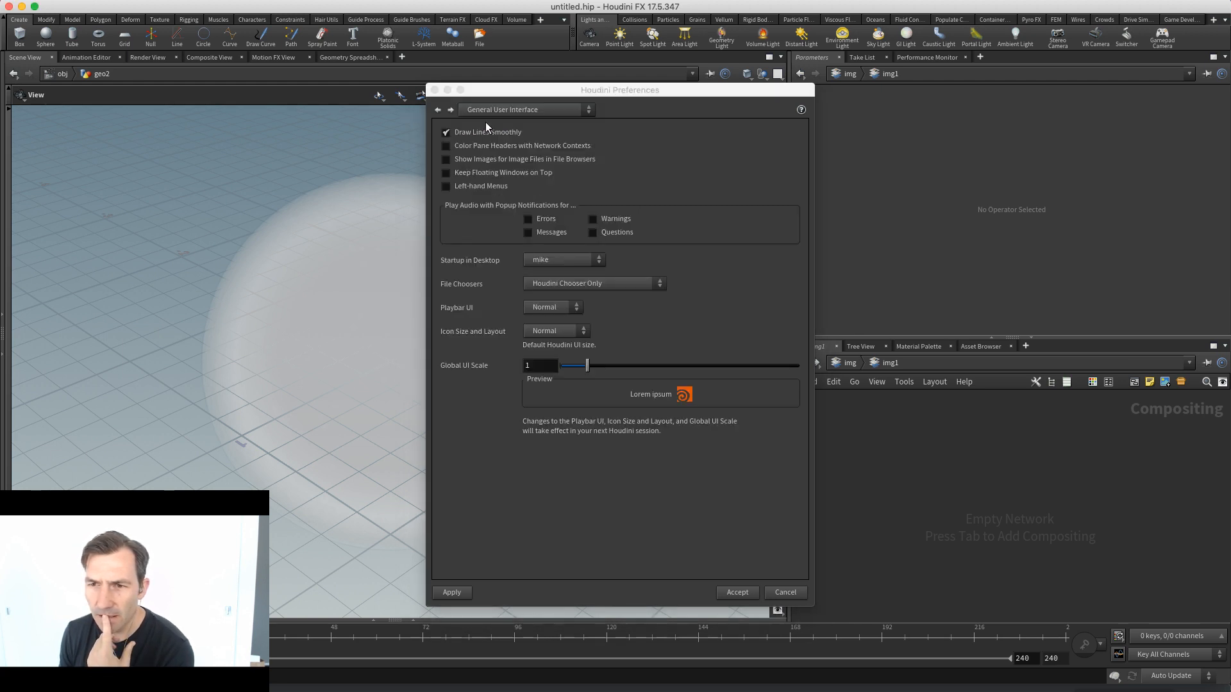
# Page through the preferences up to Compositing, examine its cooking settings for the resolution limit, and close the preferences
pyautogui.click(451, 110)
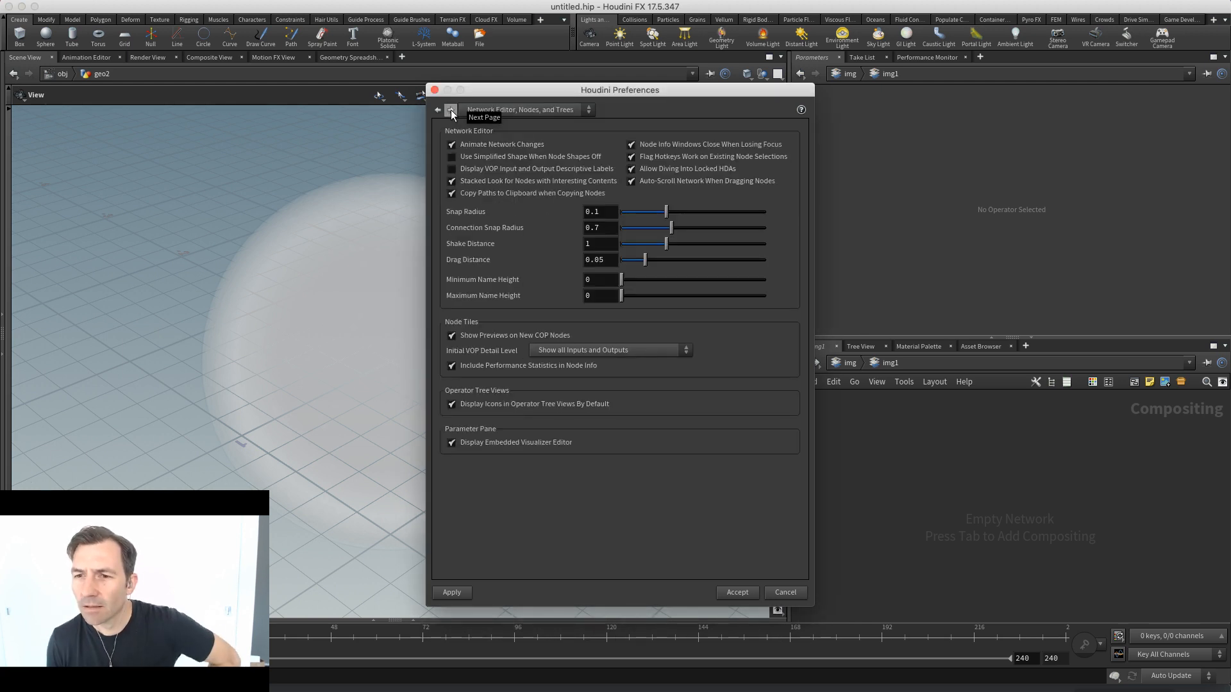
pyautogui.click(451, 110)
pyautogui.click(452, 110)
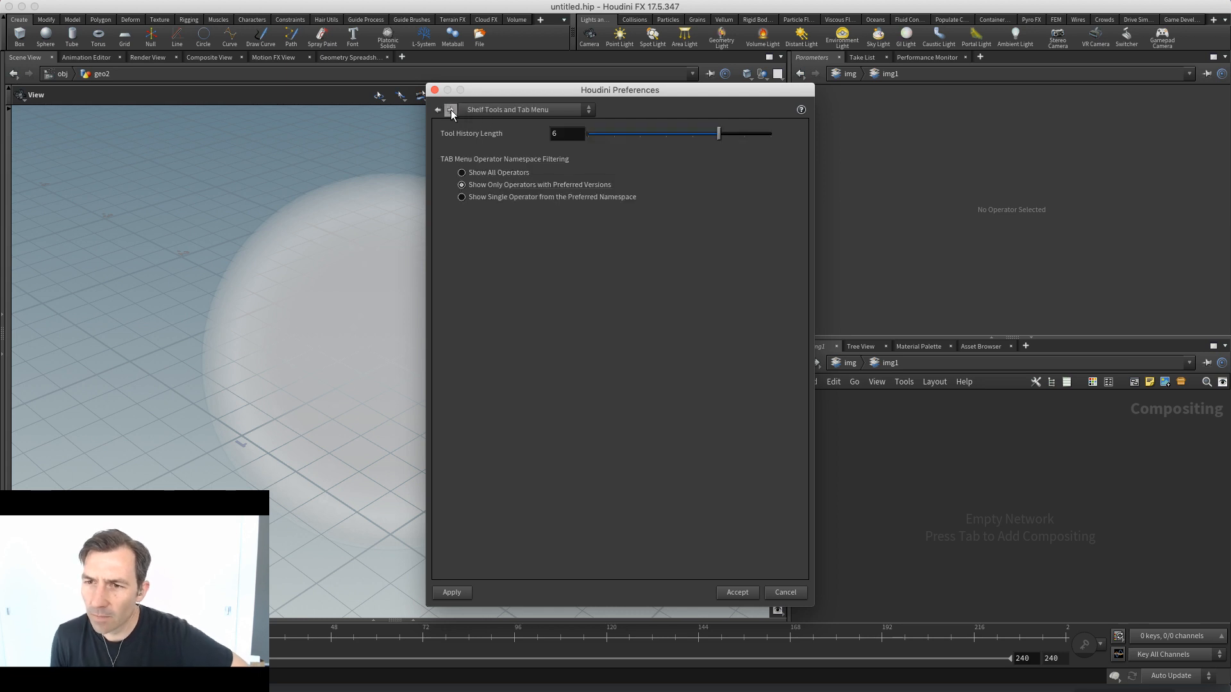
pyautogui.click(451, 109)
pyautogui.click(451, 110)
pyautogui.click(451, 109)
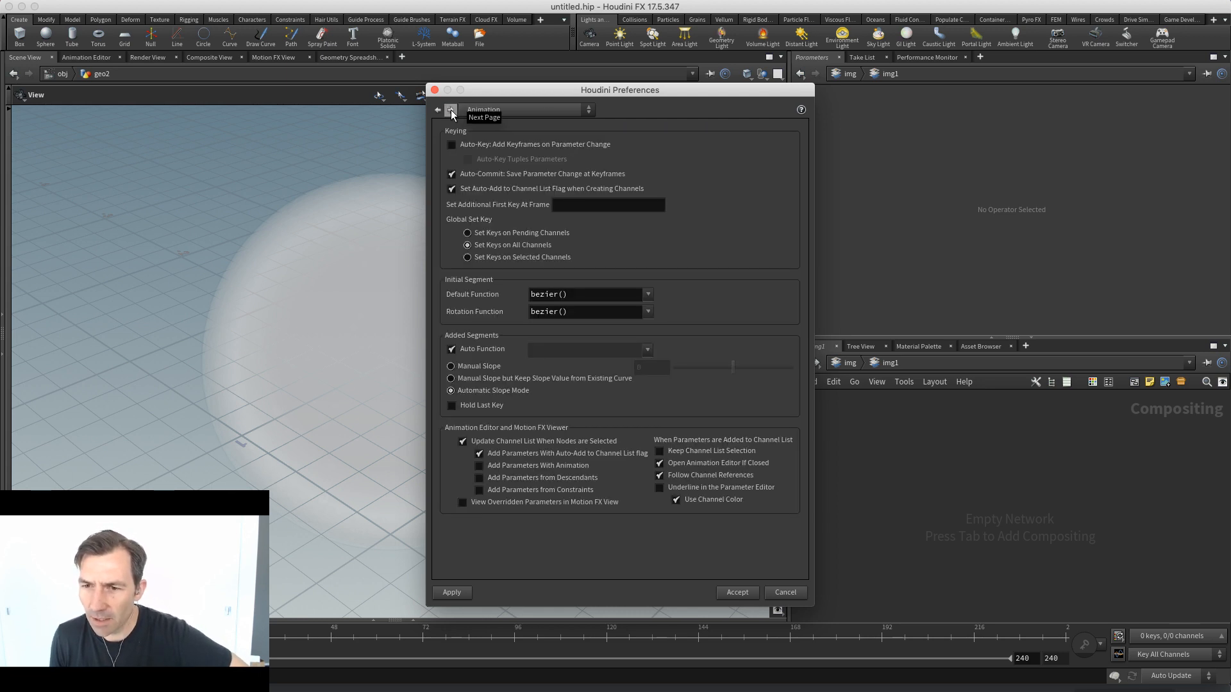
pyautogui.click(451, 110)
pyautogui.click(451, 110)
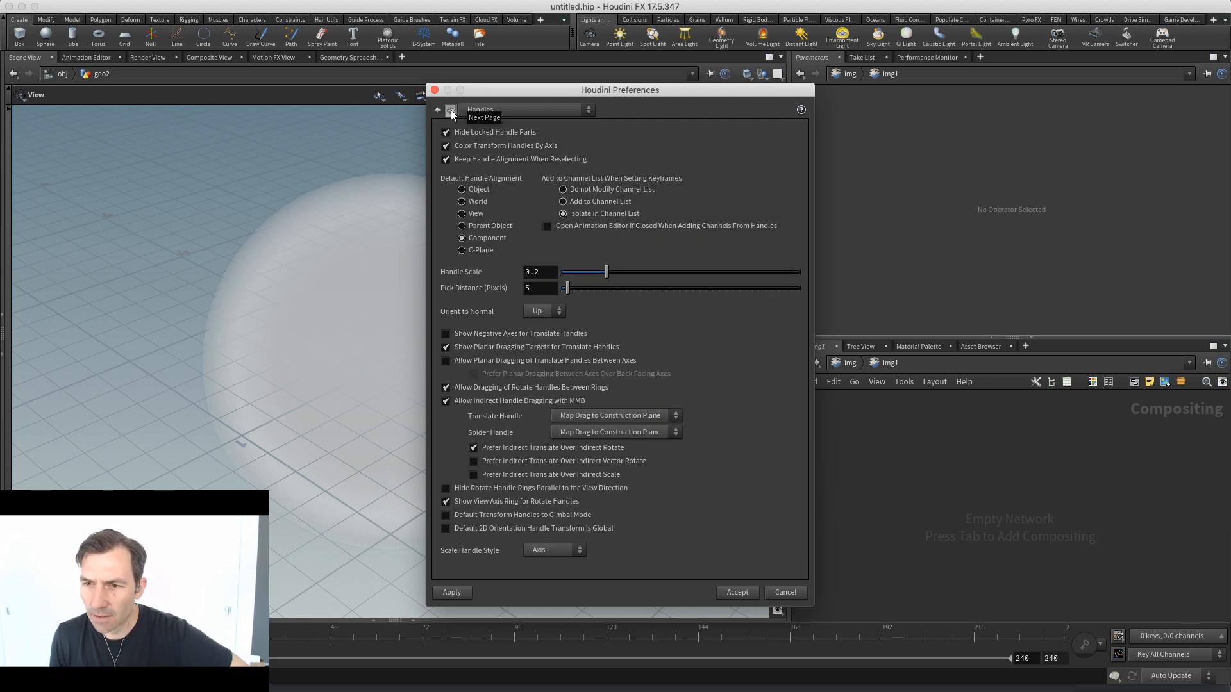
pyautogui.click(452, 110)
pyautogui.click(451, 110)
pyautogui.click(452, 109)
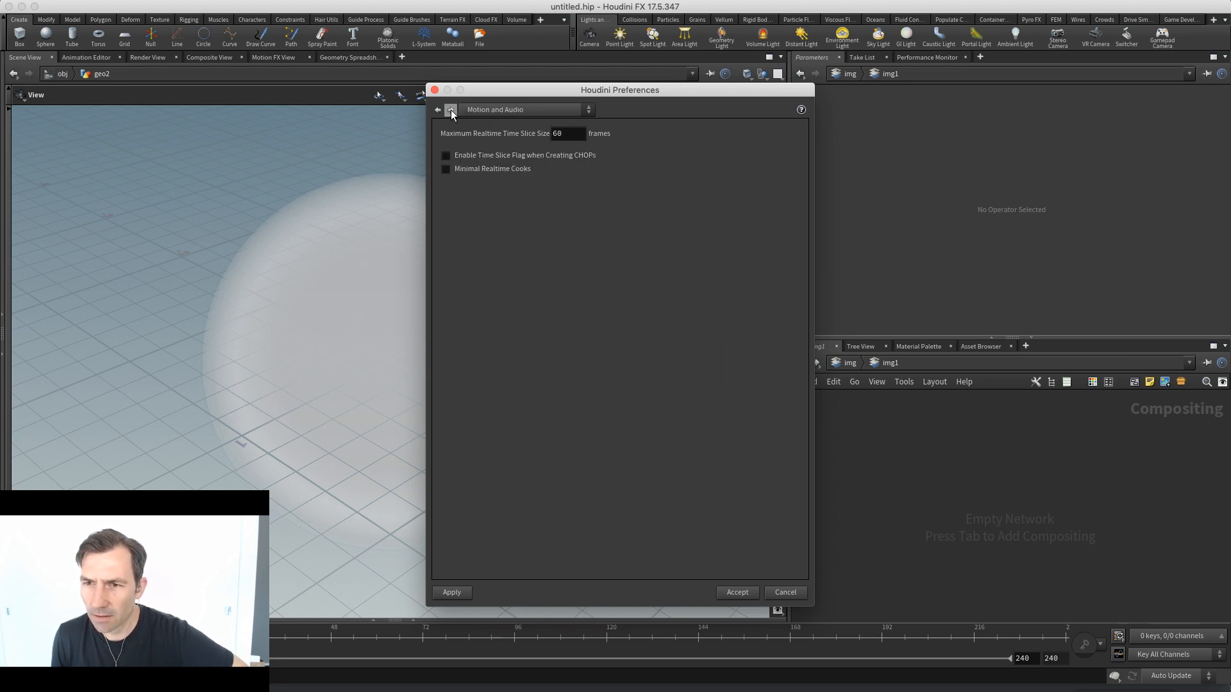
pyautogui.click(451, 110)
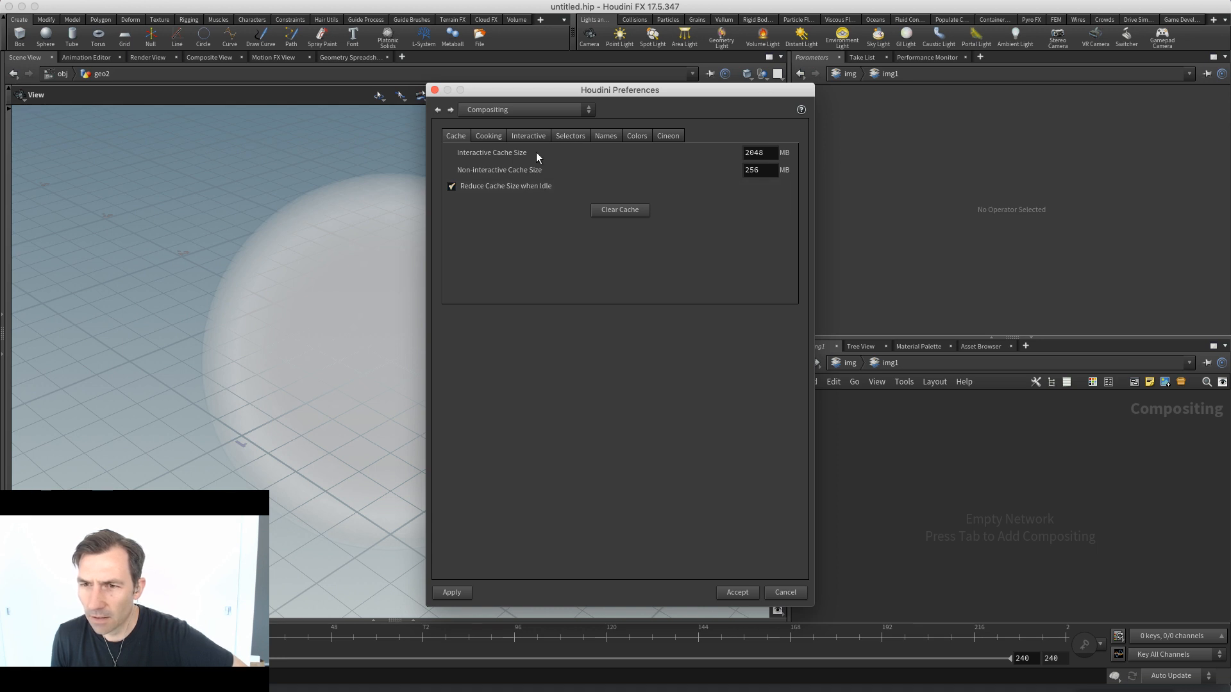
pyautogui.click(503, 136)
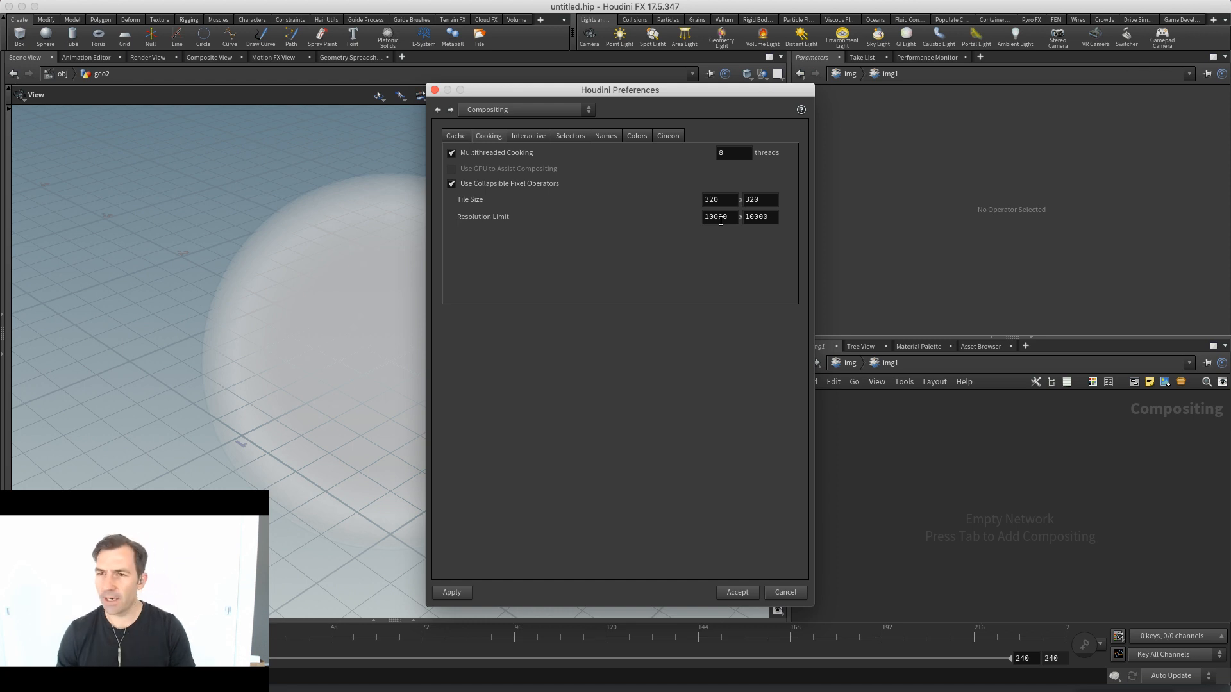
pyautogui.click(434, 91)
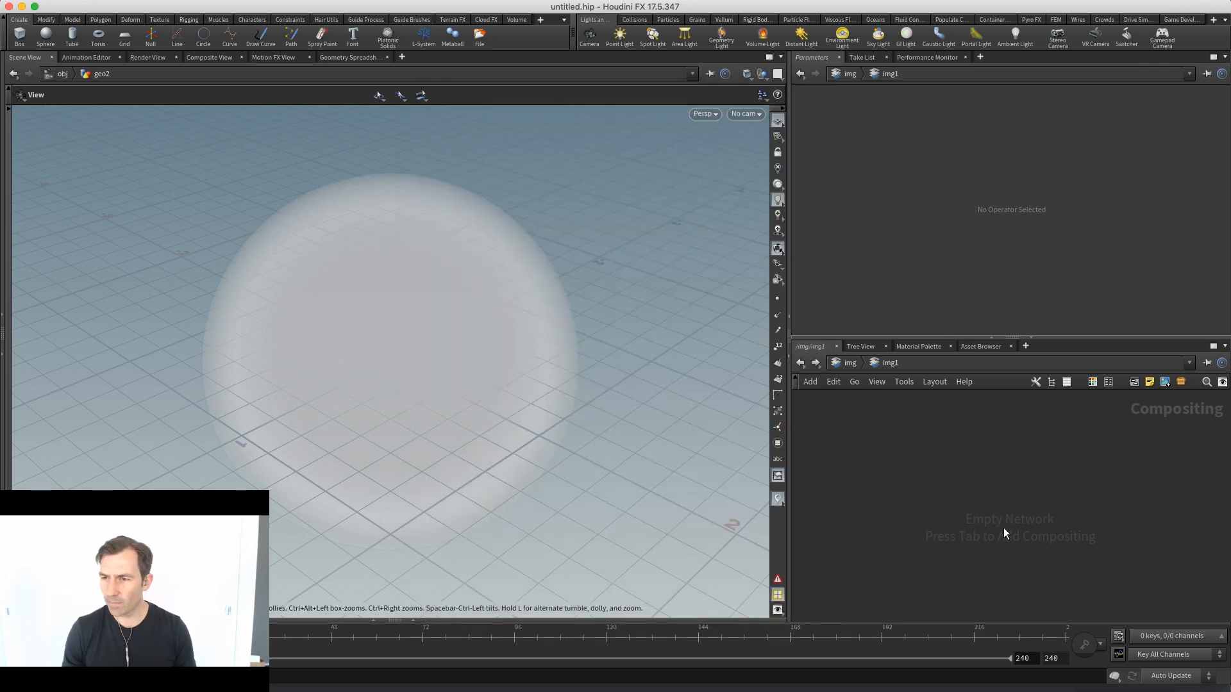
# Switch to the outputs context and add a GameDev Vertex Animation Textures node below rop_texture_sheets1
pyautogui.hotkey('ctrl', '4')
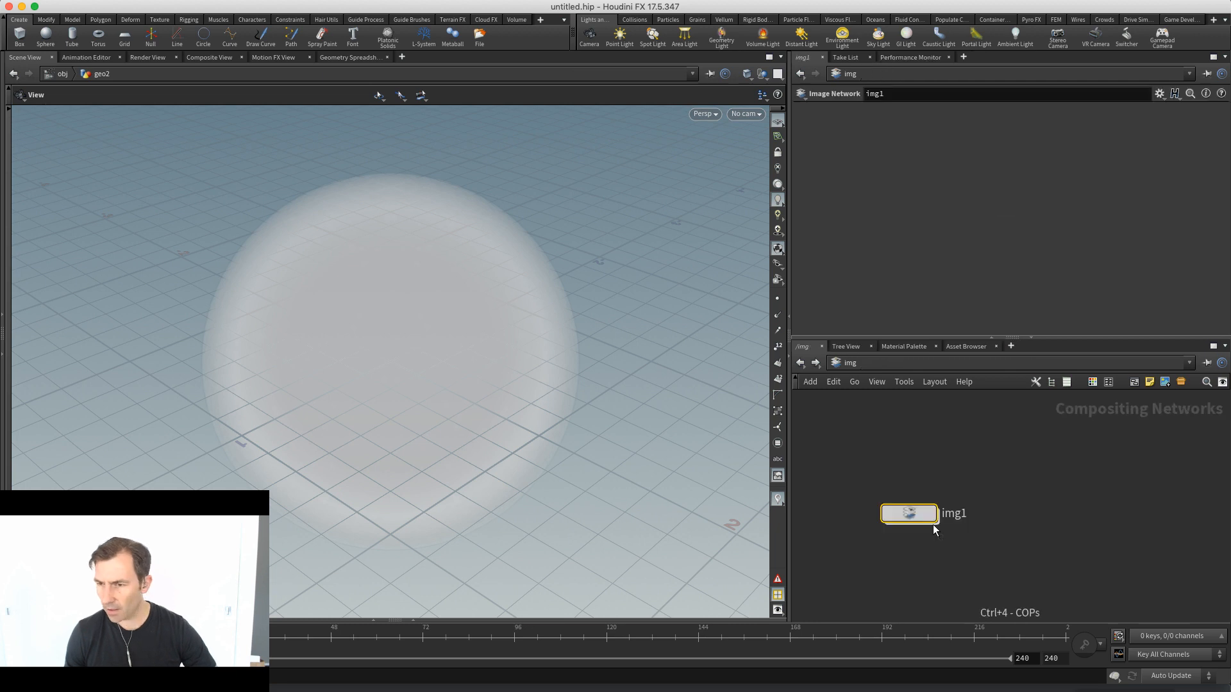
pyautogui.hotkey('ctrl', '3')
pyautogui.hotkey('ctrl', '2')
pyautogui.click(891, 492)
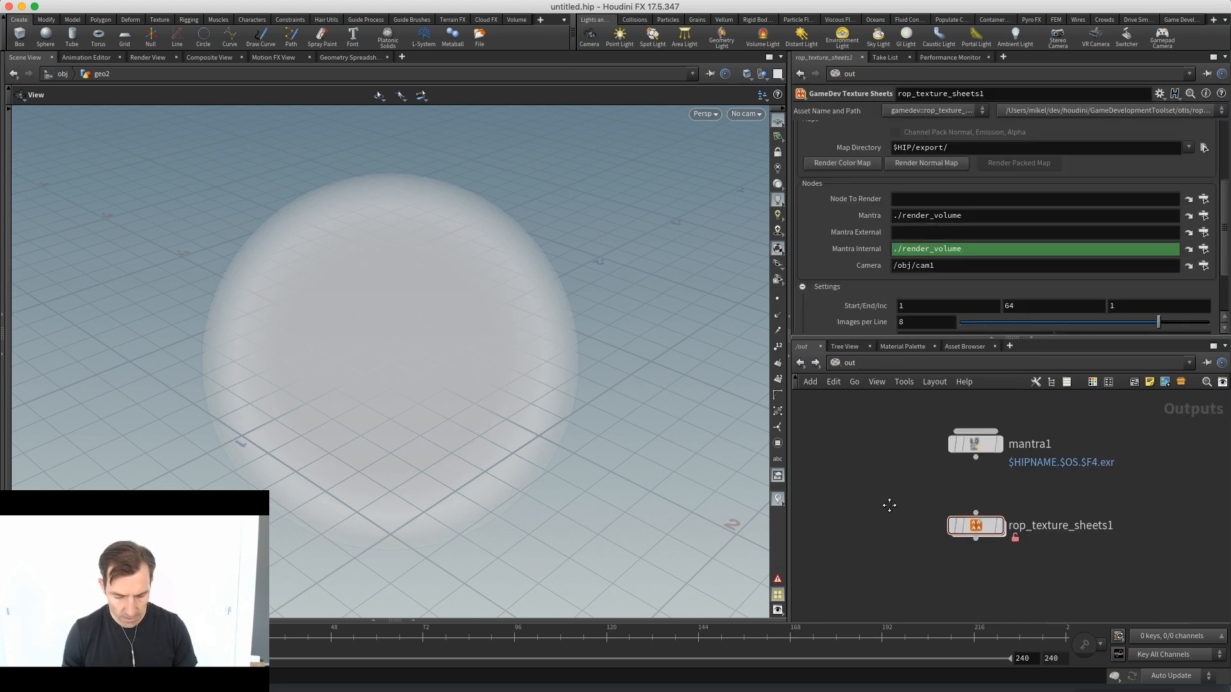
pyautogui.press('Tab')
pyautogui.write('verte')
pyautogui.press('Return')
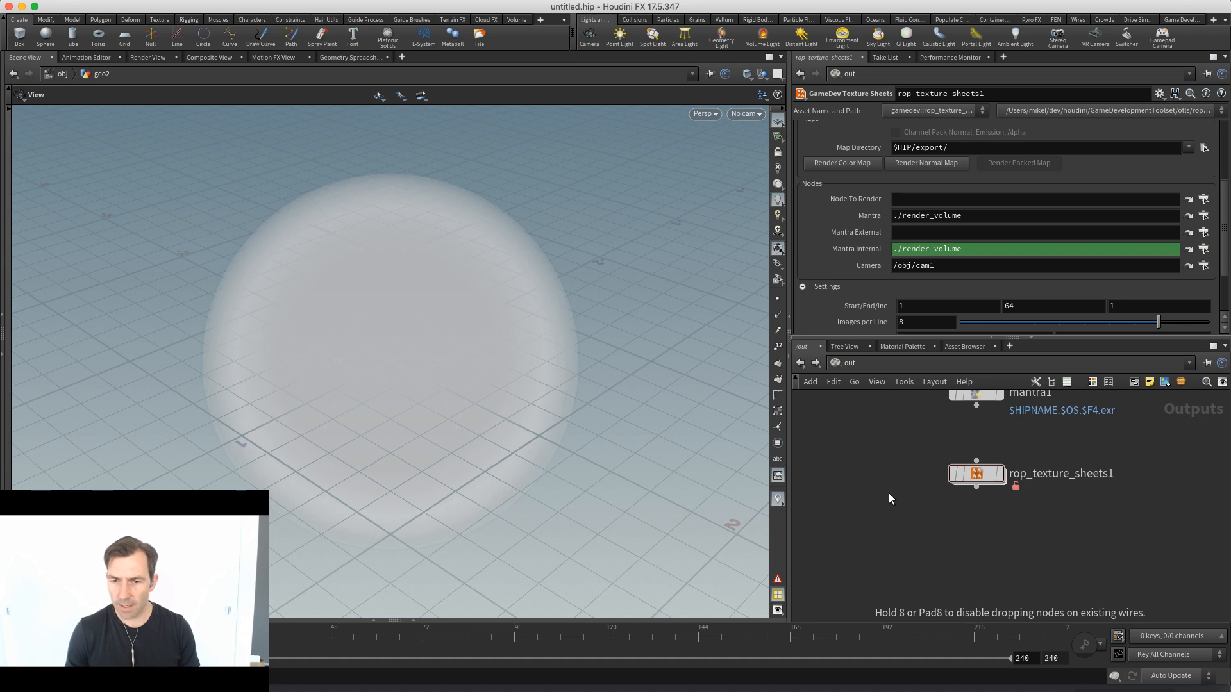
pyautogui.click(888, 494)
pyautogui.moveTo(888, 494); pyautogui.dragTo(916, 524)
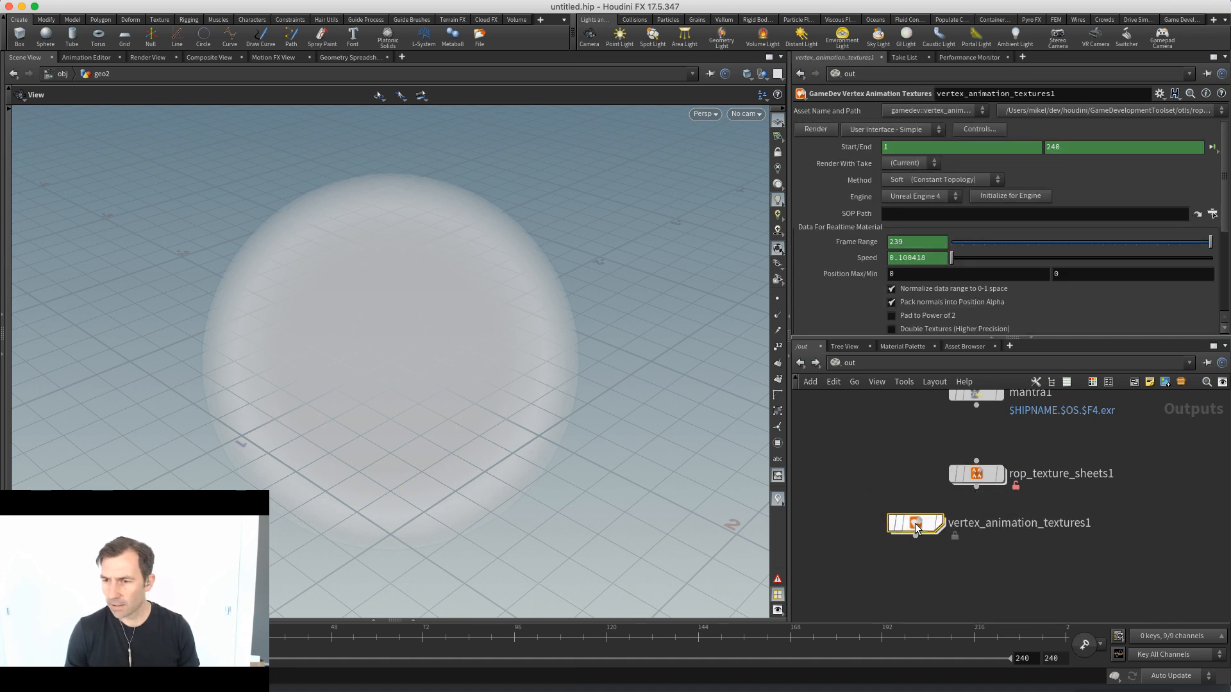
# Dive into vertex_animation_textures1 and enter its textures COP2 network
pyautogui.rightClick(916, 526)
pyautogui.click(969, 672)
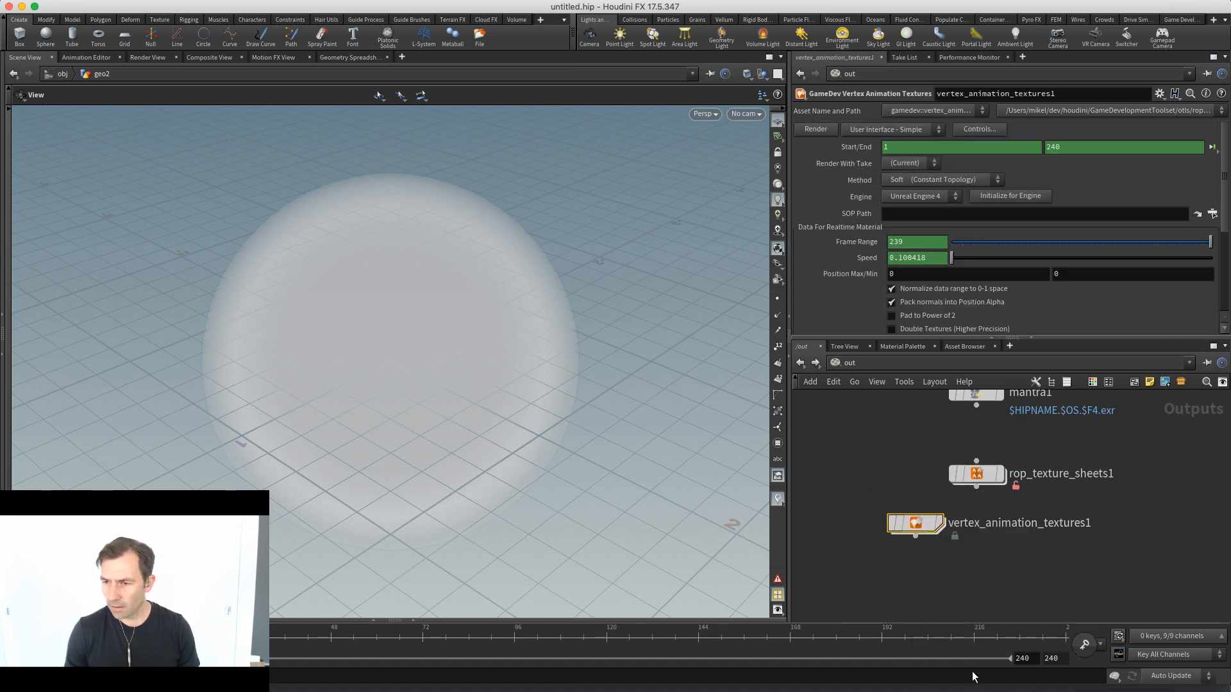
pyautogui.doubleClick(916, 523)
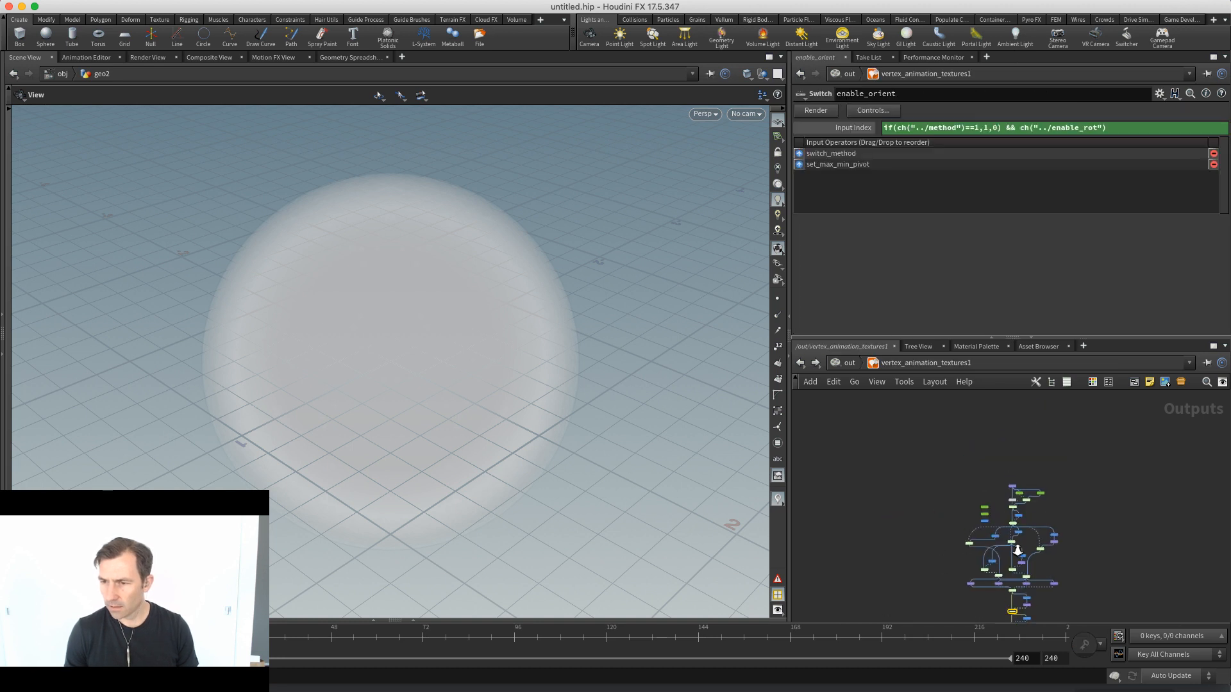
pyautogui.scroll(3, 1059, 517)
pyautogui.scroll(-3, 1059, 517)
pyautogui.click(1031, 501)
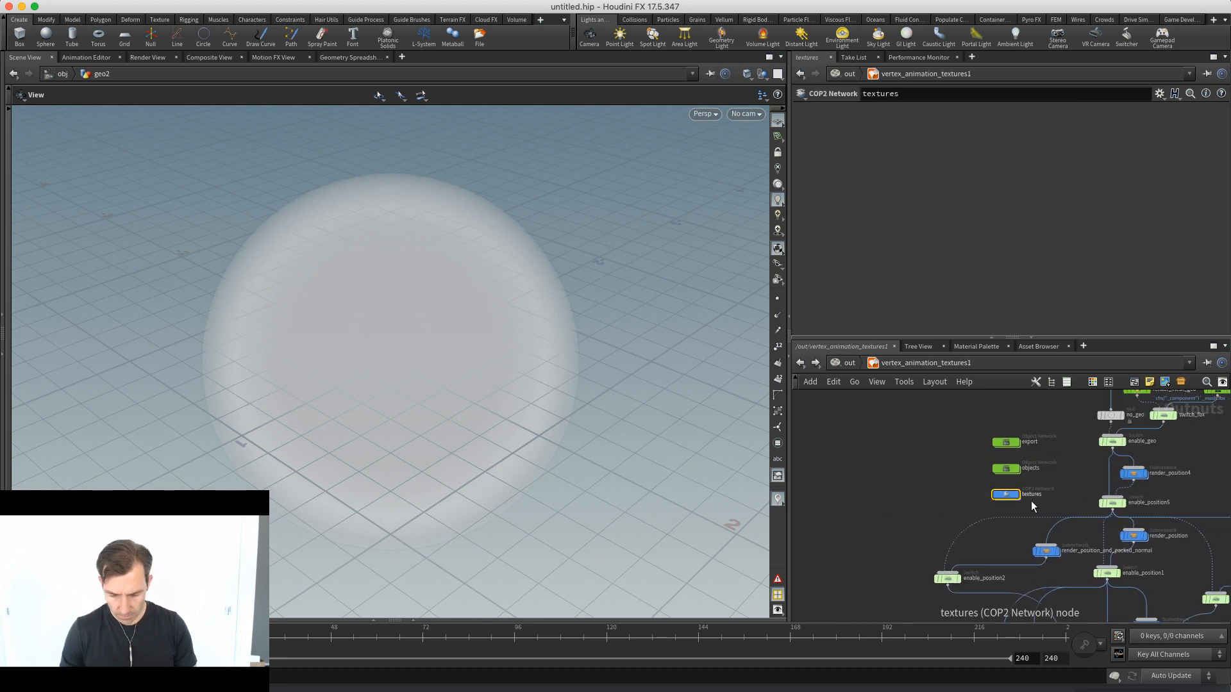
pyautogui.press('i')
# Enter the position VOP COP2 Generator, examine how its VEX nodes are wired, and go back up to textures
pyautogui.scroll(4, 1007, 462)
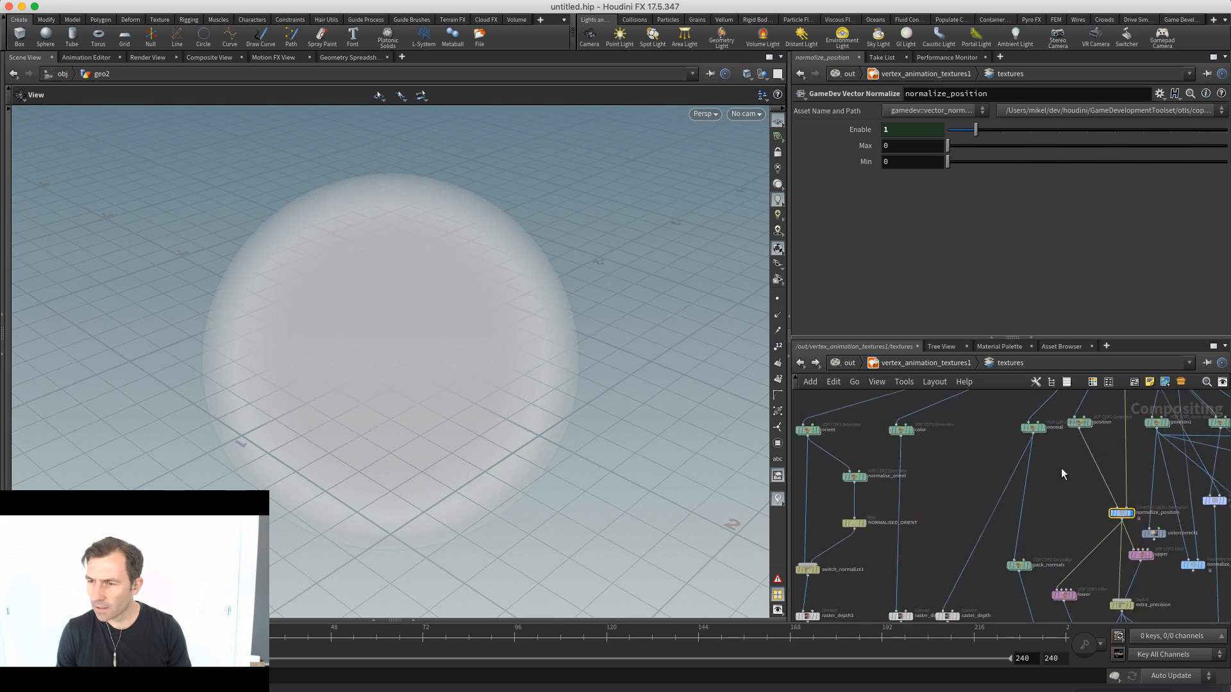
pyautogui.scroll(-2, 1013, 520)
pyautogui.press('i')
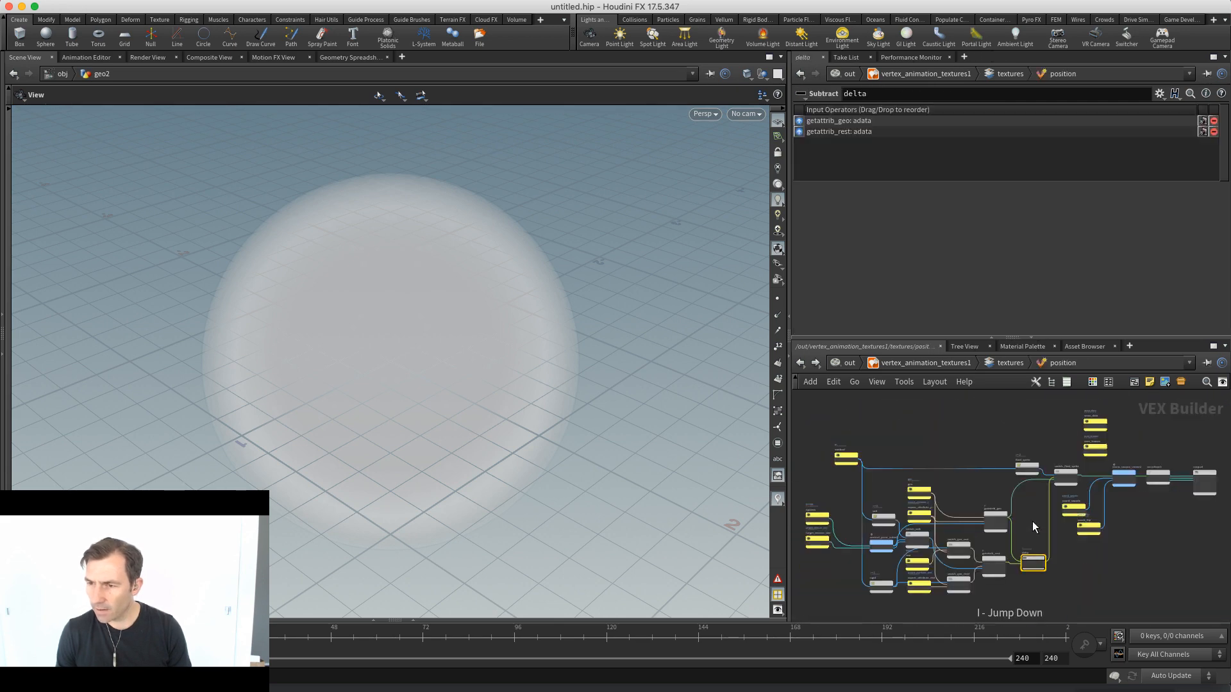
pyautogui.scroll(3, 1128, 577)
pyautogui.moveTo(1040, 473); pyautogui.dragTo(1117, 486, button='middle')
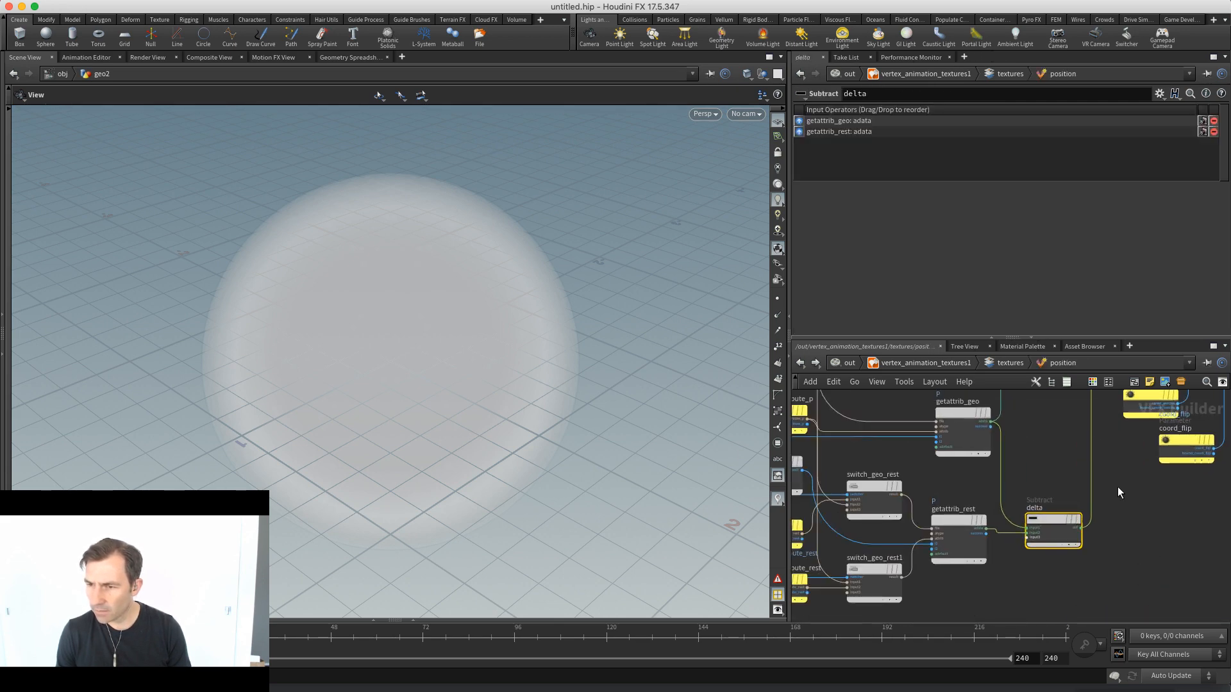
pyautogui.scroll(-3, 1019, 496)
pyautogui.scroll(3, 1026, 501)
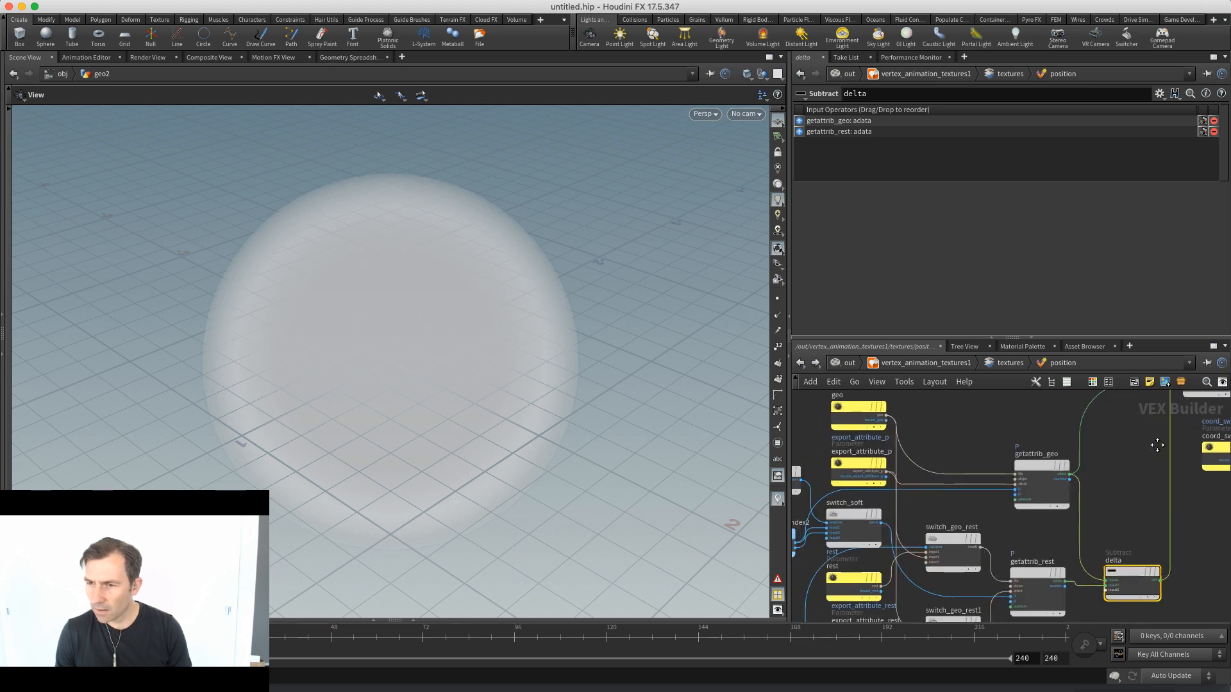
pyautogui.moveTo(1026, 501); pyautogui.dragTo(1202, 461, button='middle')
pyautogui.moveTo(875, 572); pyautogui.dragTo(925, 566, button='middle')
pyautogui.scroll(-2, 924, 564)
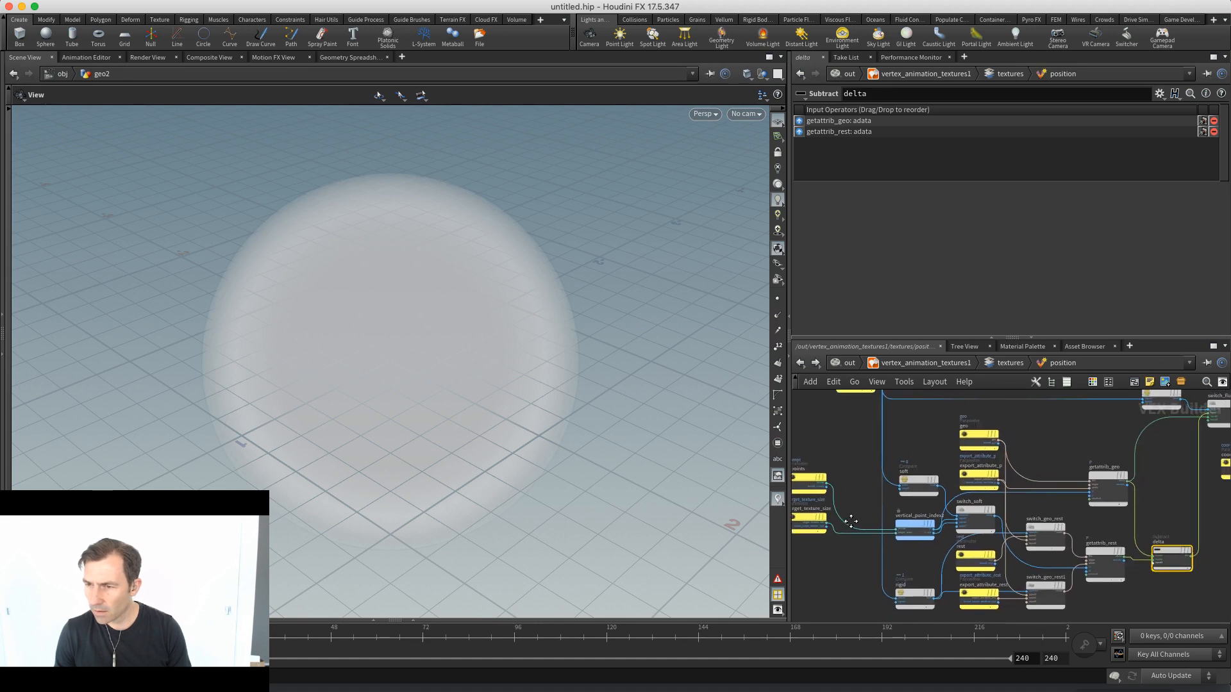
pyautogui.moveTo(1173, 496); pyautogui.dragTo(964, 525, button='middle')
pyautogui.press('u')
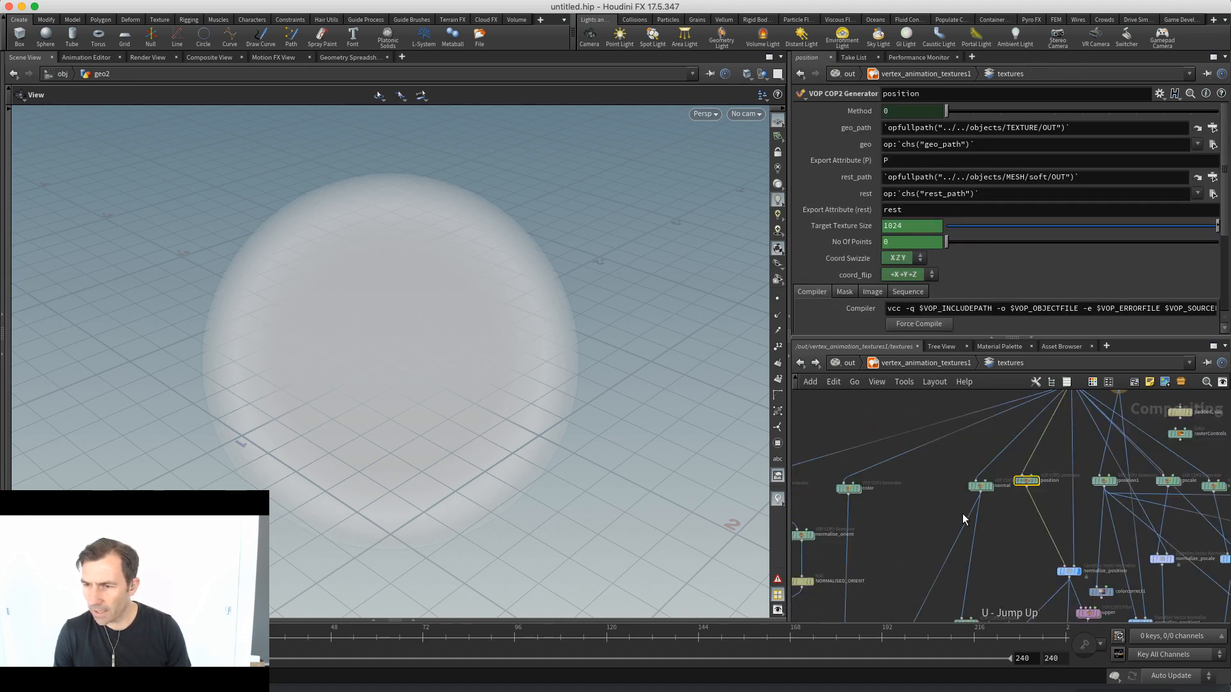
# Re-enter the position generator and maximize the network pane with all of its VEX nodes framed
pyautogui.press('i')
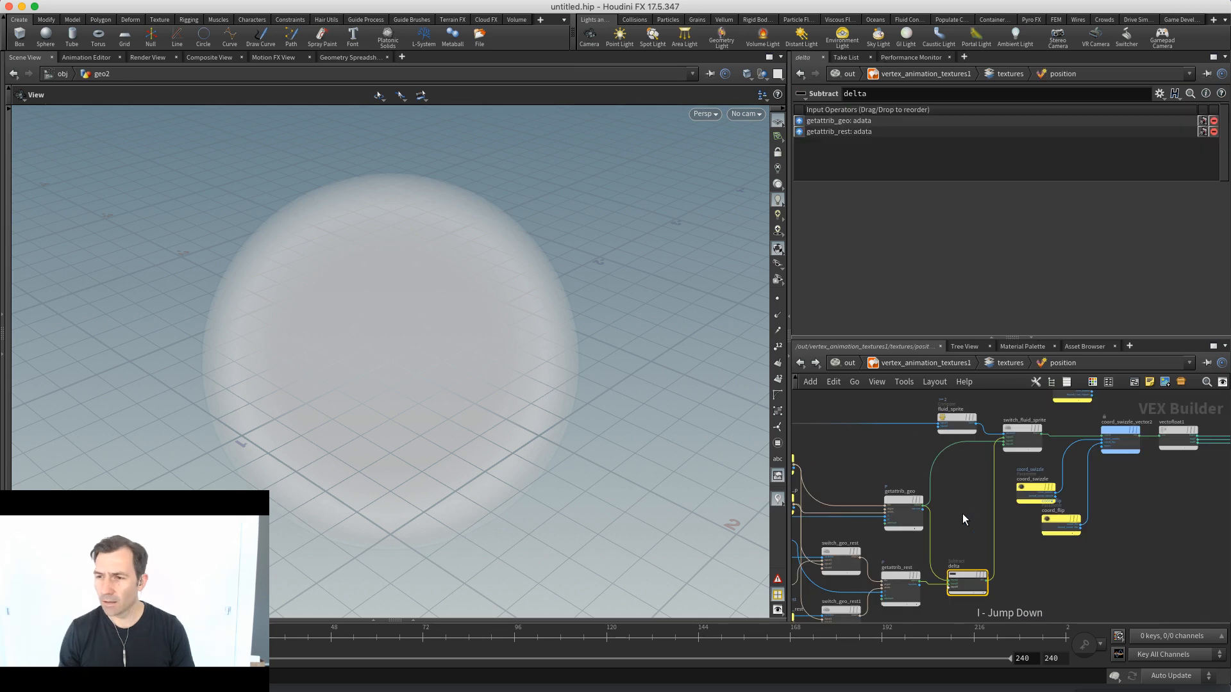
pyautogui.press('space')
pyautogui.hotkey('ctrl', 'b')
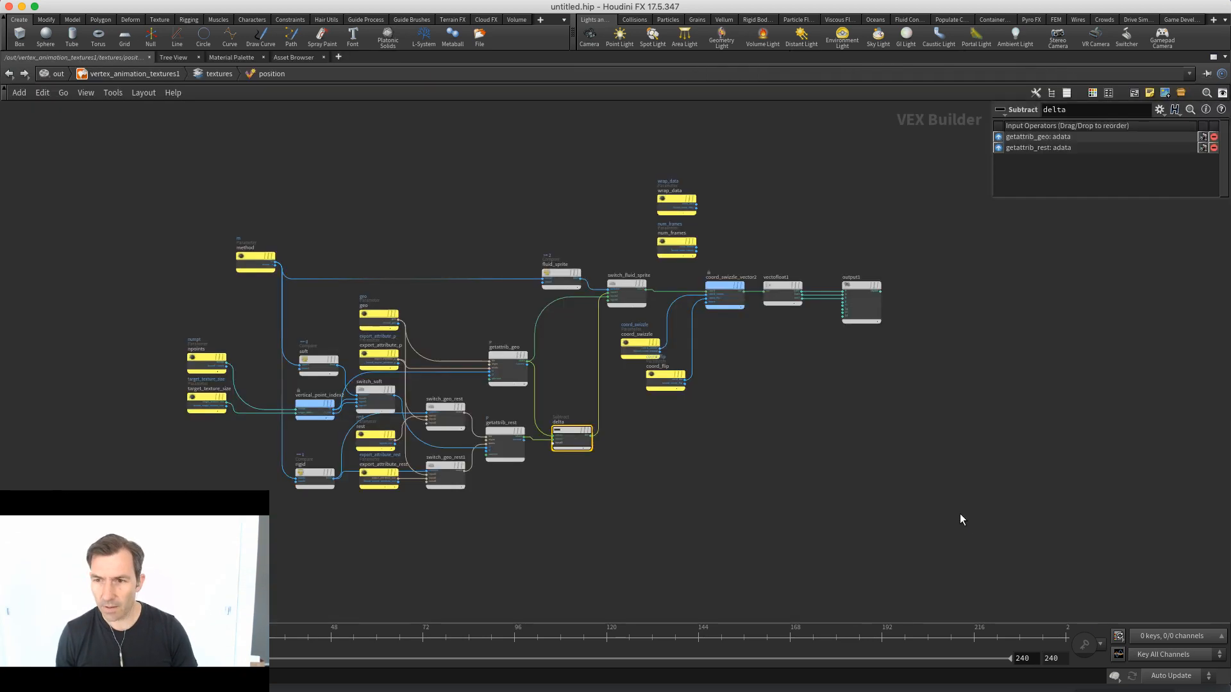
# Examine the position generator's VEX wiring up close, then return to textures and look over the surrounding COP nodes
pyautogui.moveTo(492, 315); pyautogui.dragTo(547, 323, button='right')
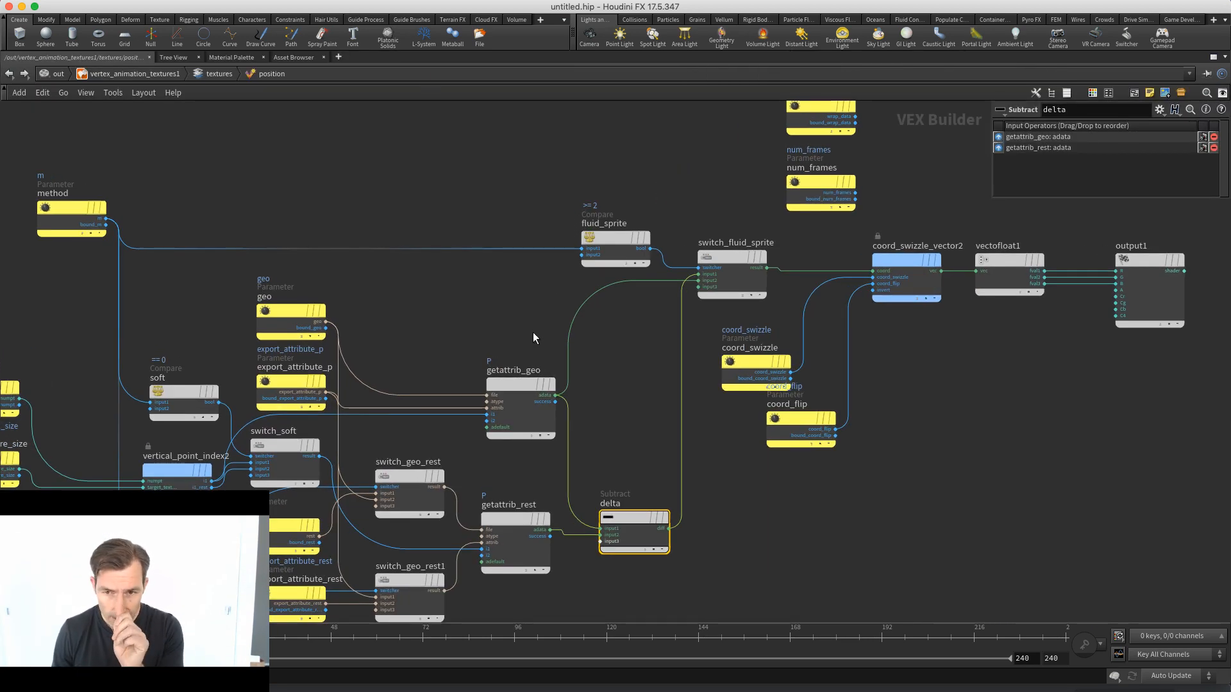
pyautogui.moveTo(475, 317); pyautogui.dragTo(564, 339, button='middle')
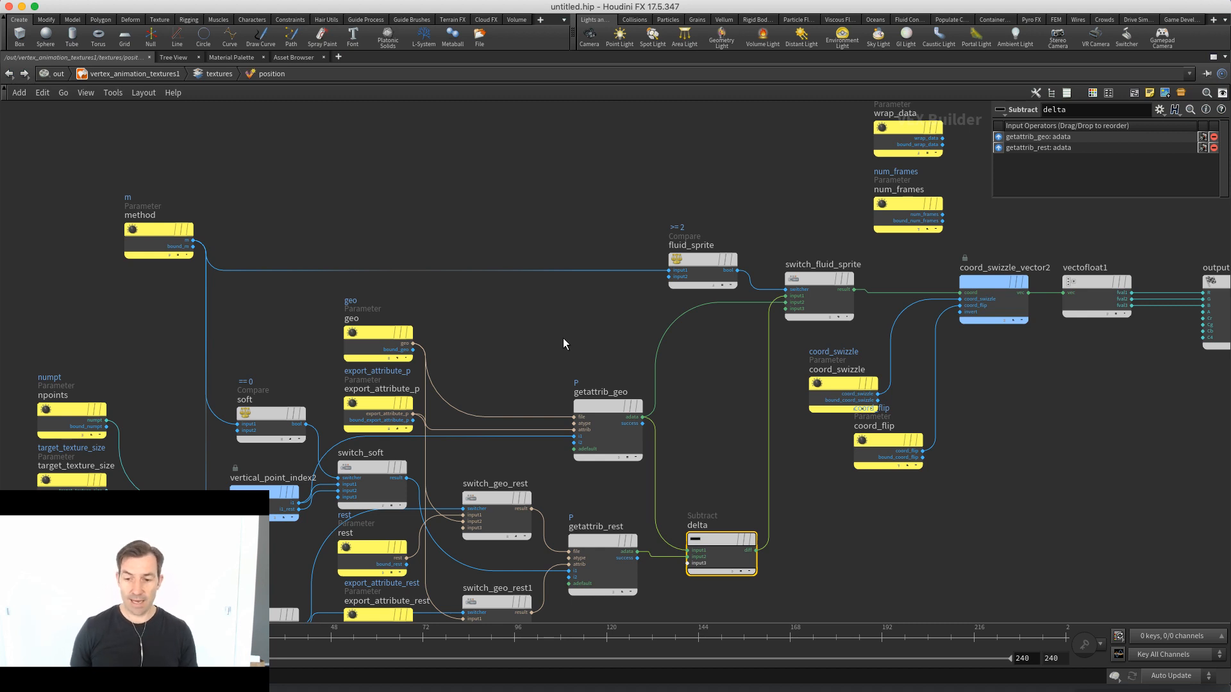
pyautogui.press('u')
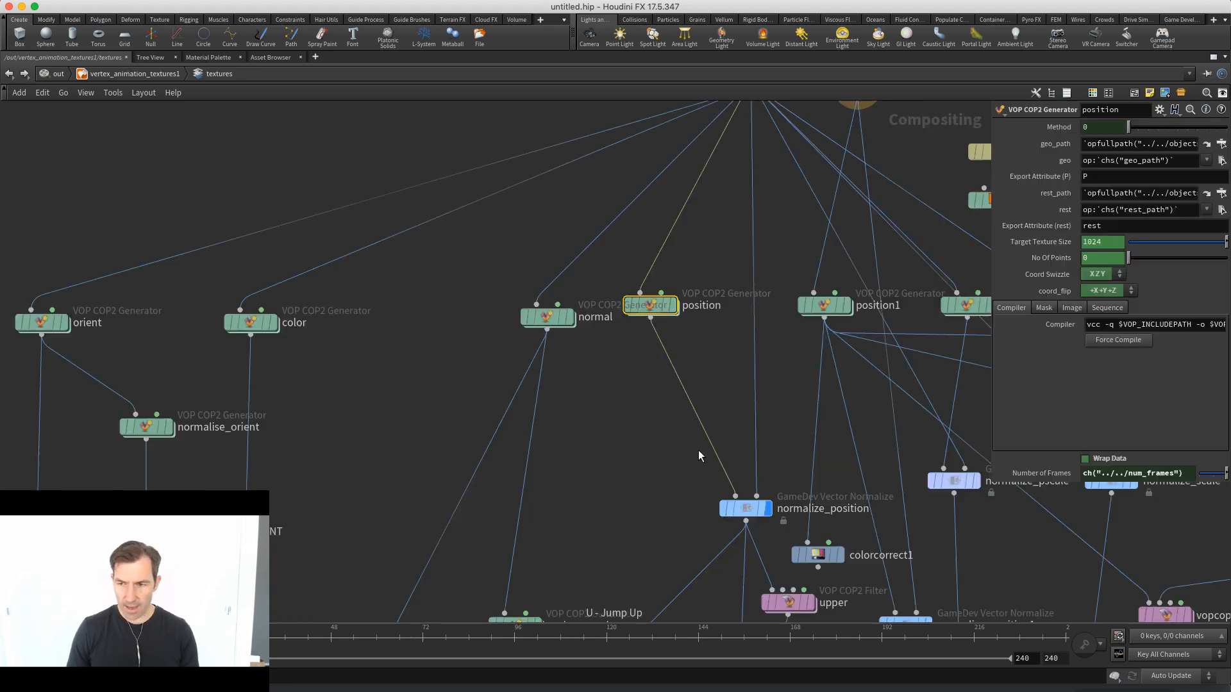
pyautogui.moveTo(610, 485); pyautogui.dragTo(637, 475, button='middle')
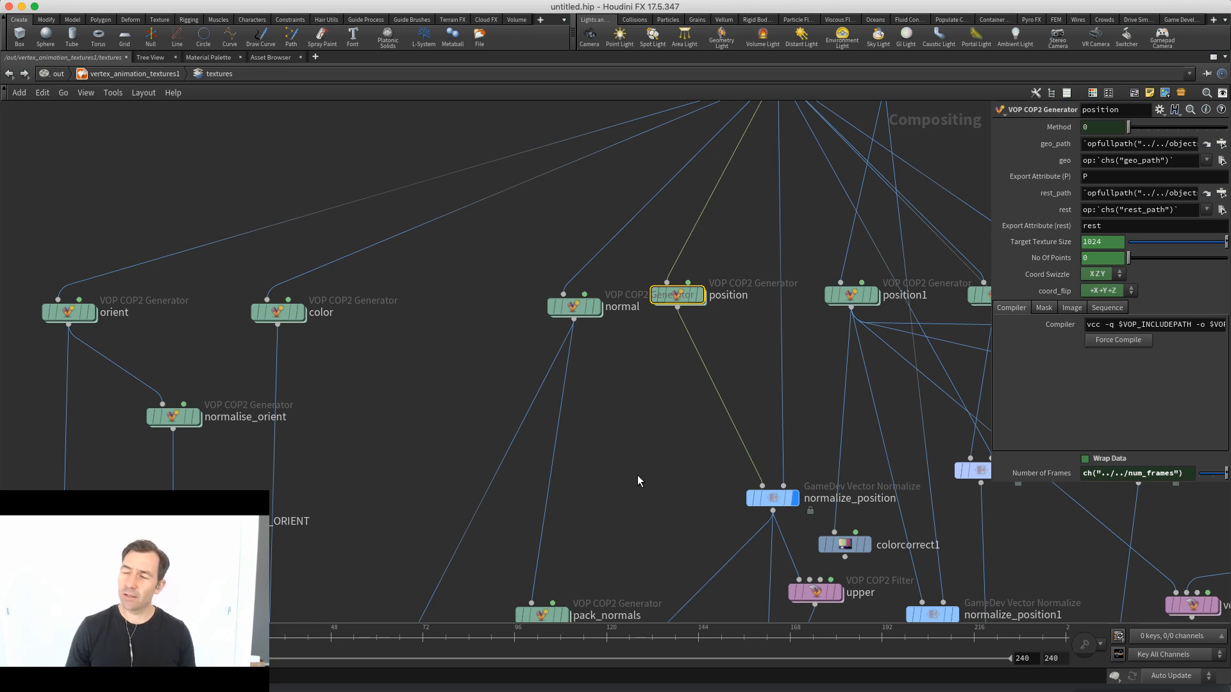
pyautogui.scroll(-2, 631, 494)
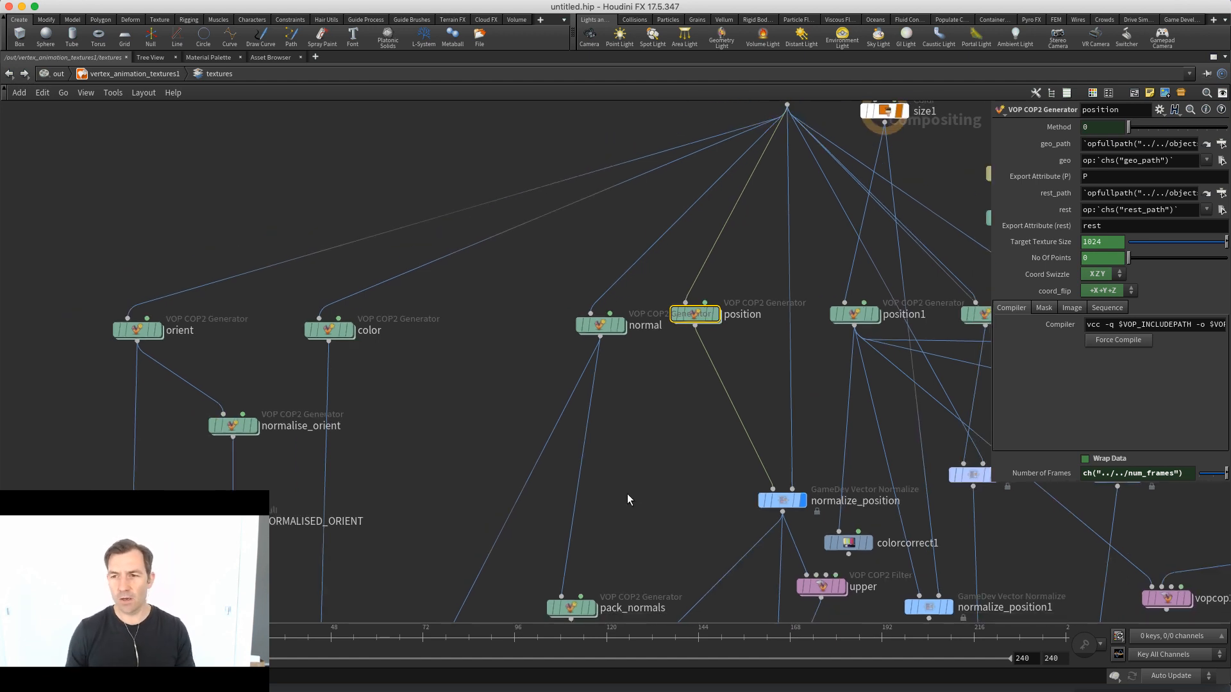
pyautogui.moveTo(637, 498); pyautogui.dragTo(633, 495, button='middle')
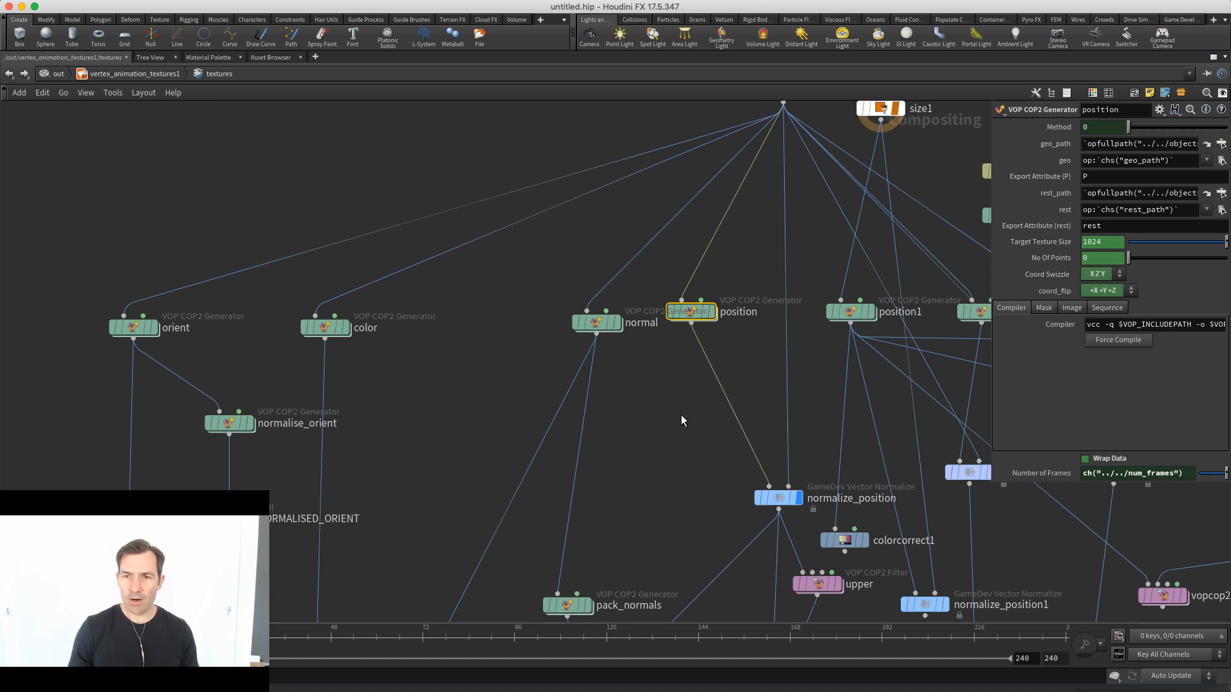
pyautogui.press('Tab')
pyautogui.write('wr')
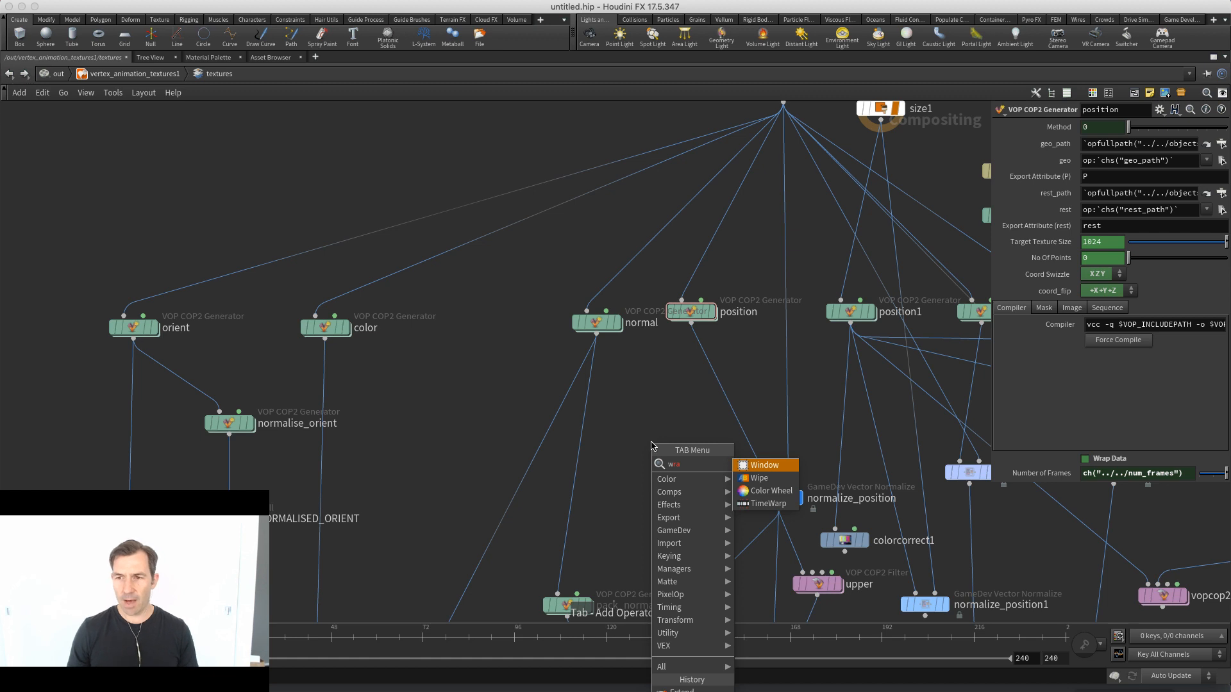
pyautogui.press('Escape')
pyautogui.moveTo(642, 430); pyautogui.dragTo(651, 441, button='middle')
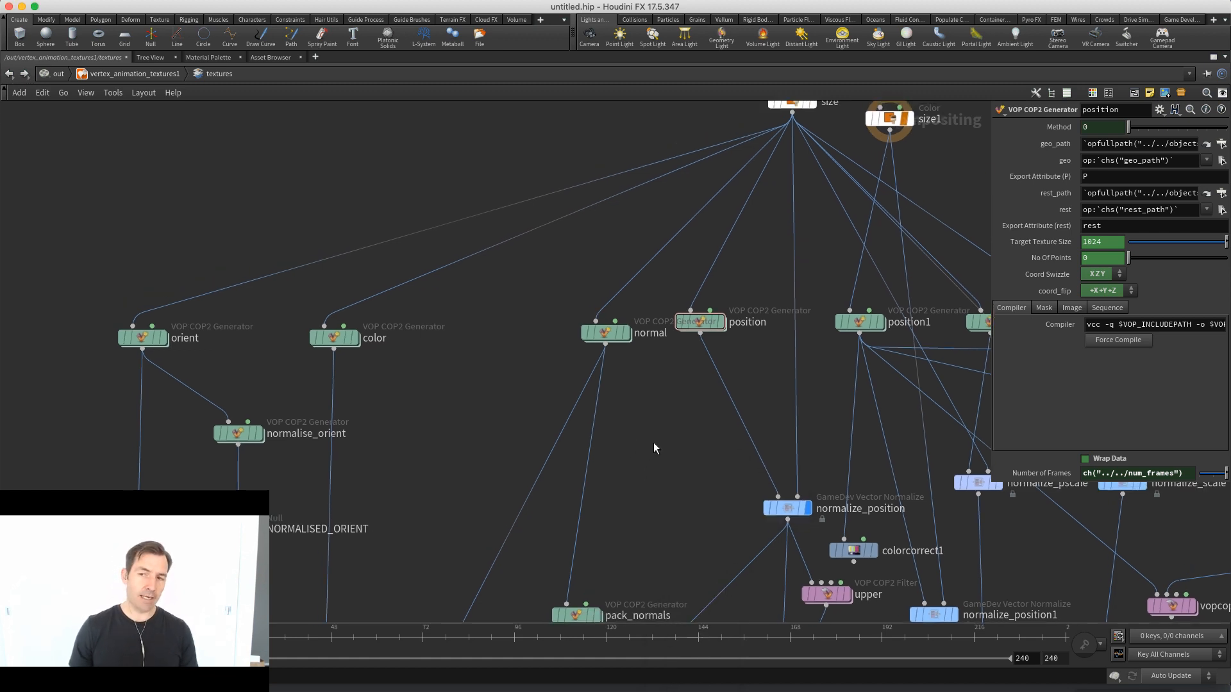
# Add a VOP COP2 Filter node in the textures network and dive inside it
pyautogui.press('Tab')
pyautogui.write('vop')
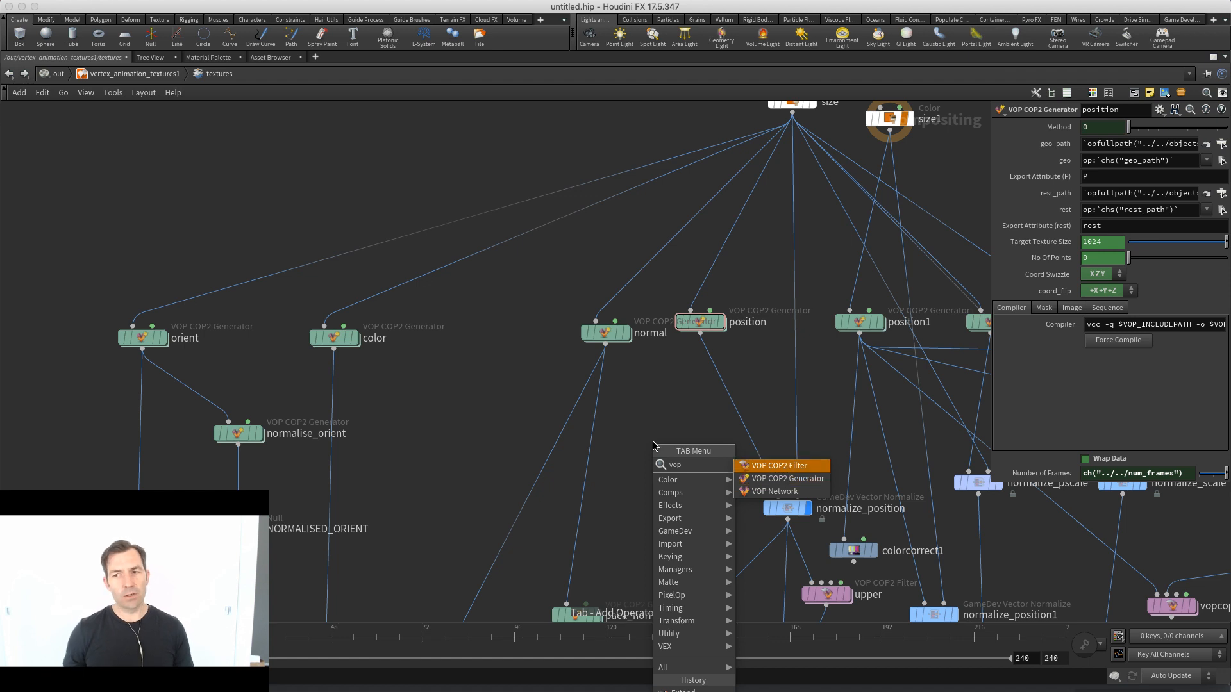
pyautogui.press('Return')
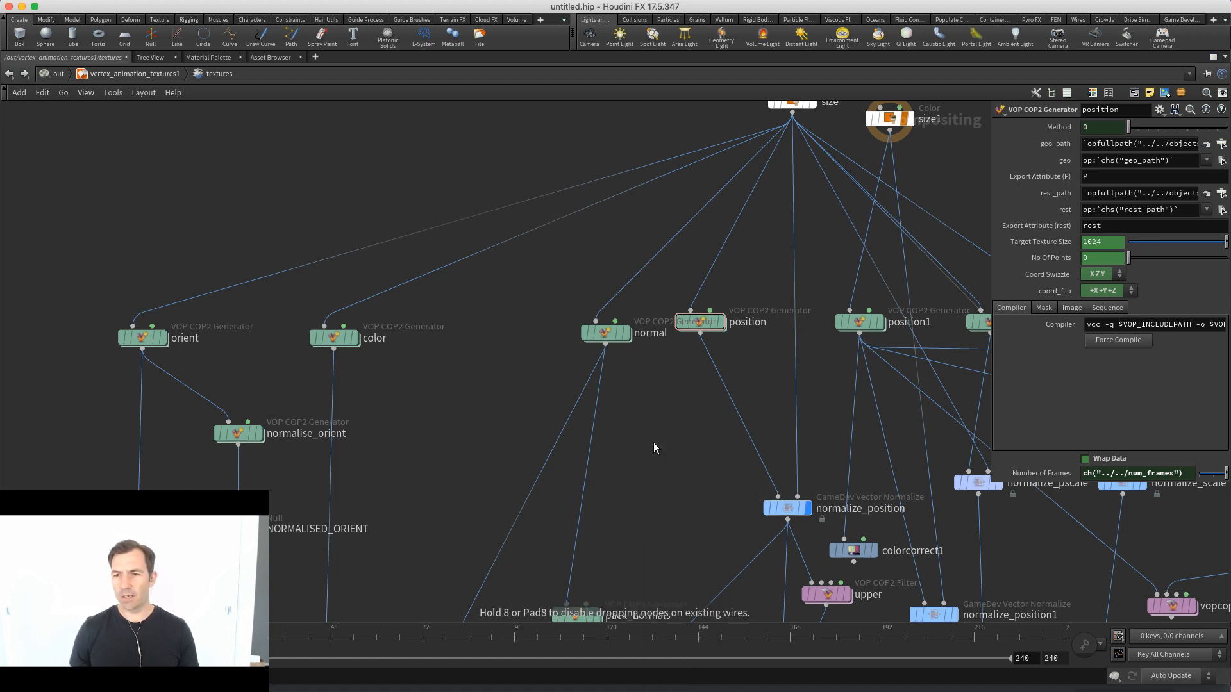
pyautogui.click(653, 442)
pyautogui.press('Return')
pyautogui.click(669, 420)
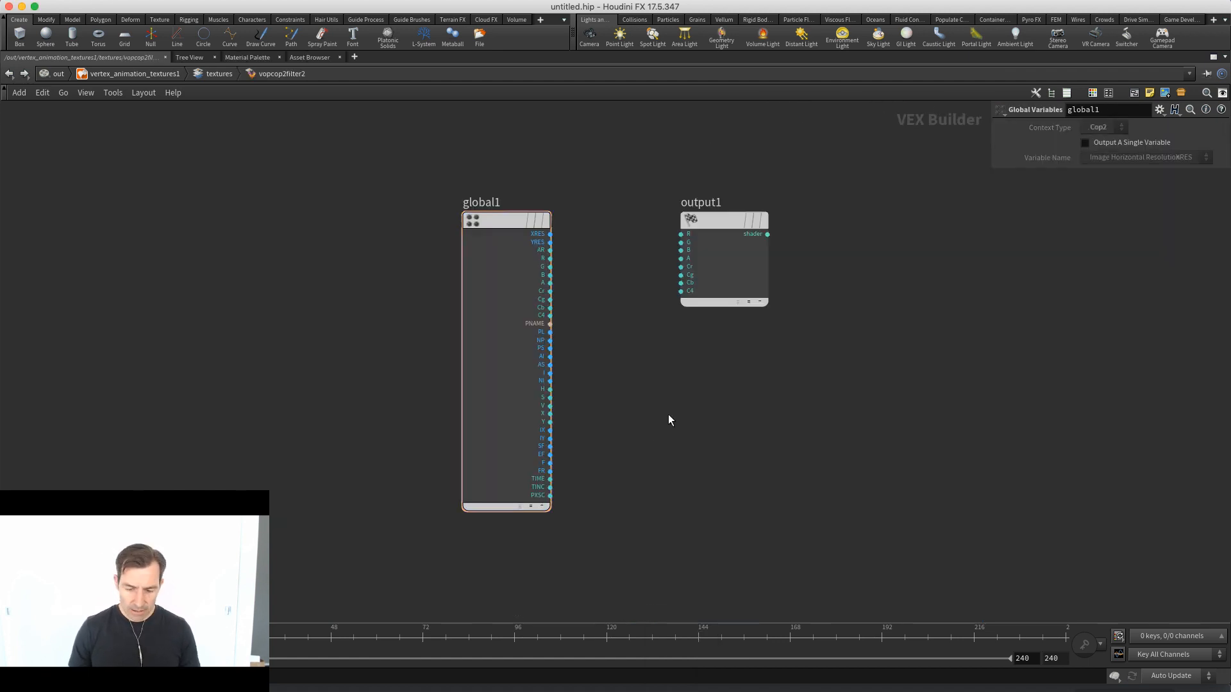
# Add a Snippet VOP and arrange it between global1 and output1, moving output1 aside to make room
pyautogui.press('Tab')
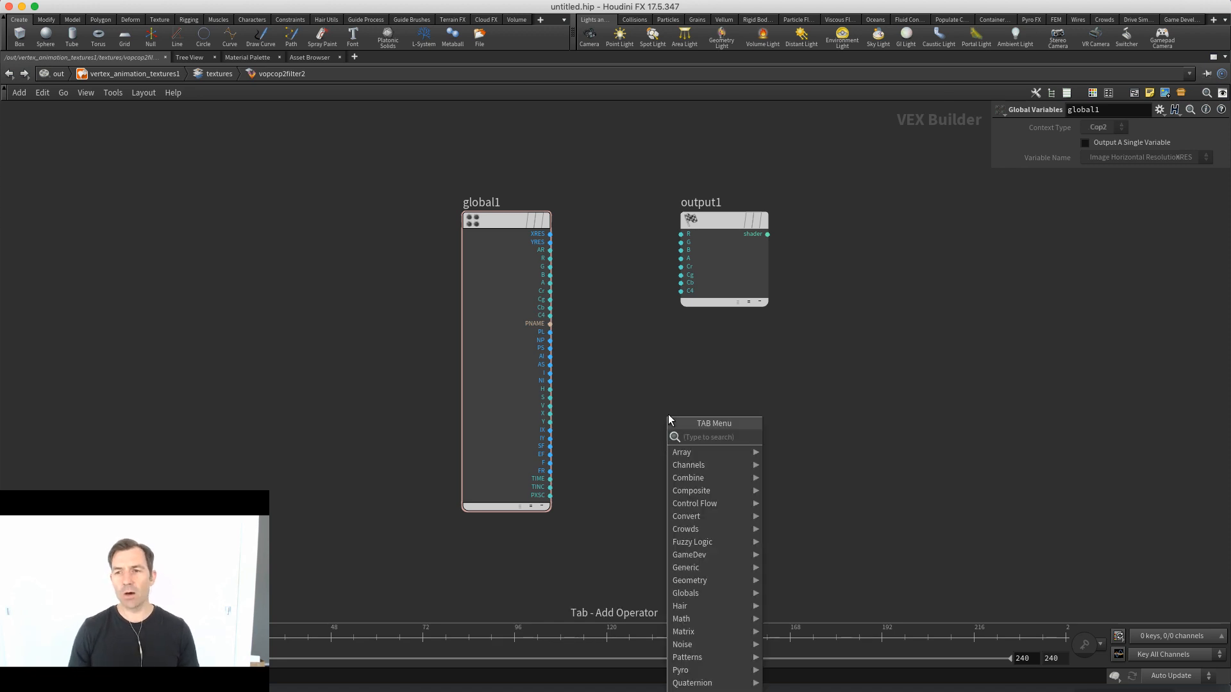
pyautogui.write('snip')
pyautogui.press('Return')
pyautogui.click(668, 415)
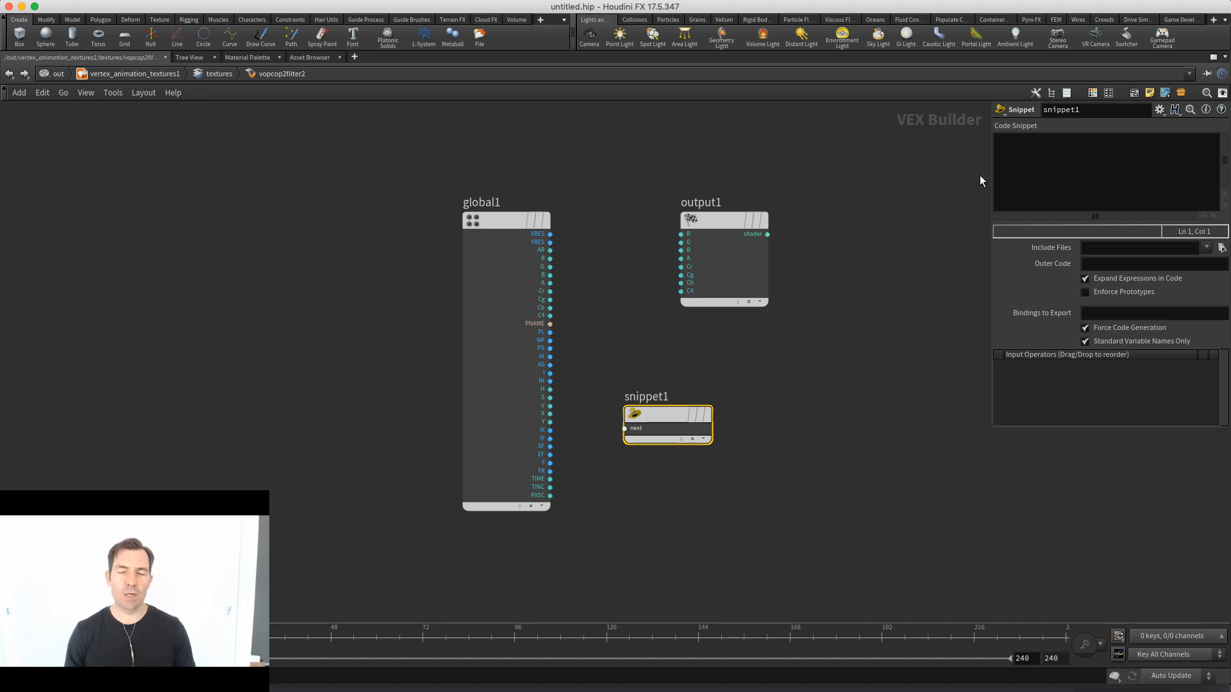
pyautogui.moveTo(863, 473); pyautogui.dragTo(832, 470, button='middle')
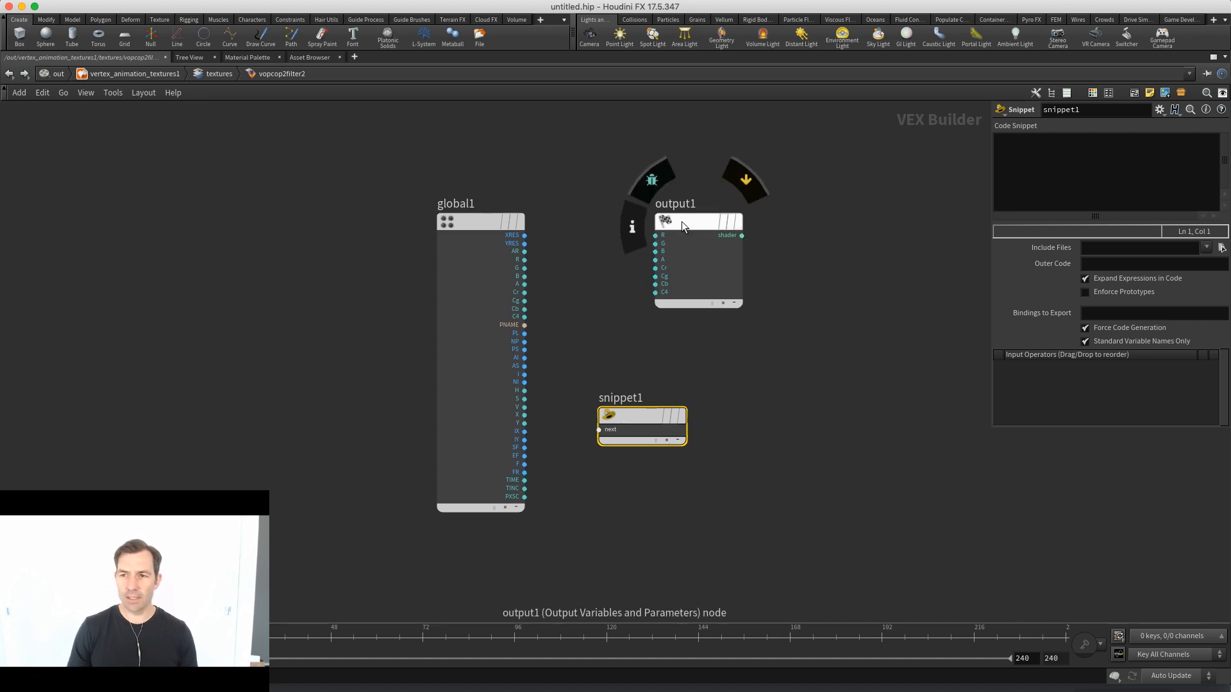
pyautogui.moveTo(682, 221); pyautogui.dragTo(797, 235)
pyautogui.moveTo(644, 417); pyautogui.dragTo(668, 264)
pyautogui.scroll(3, 618, 334)
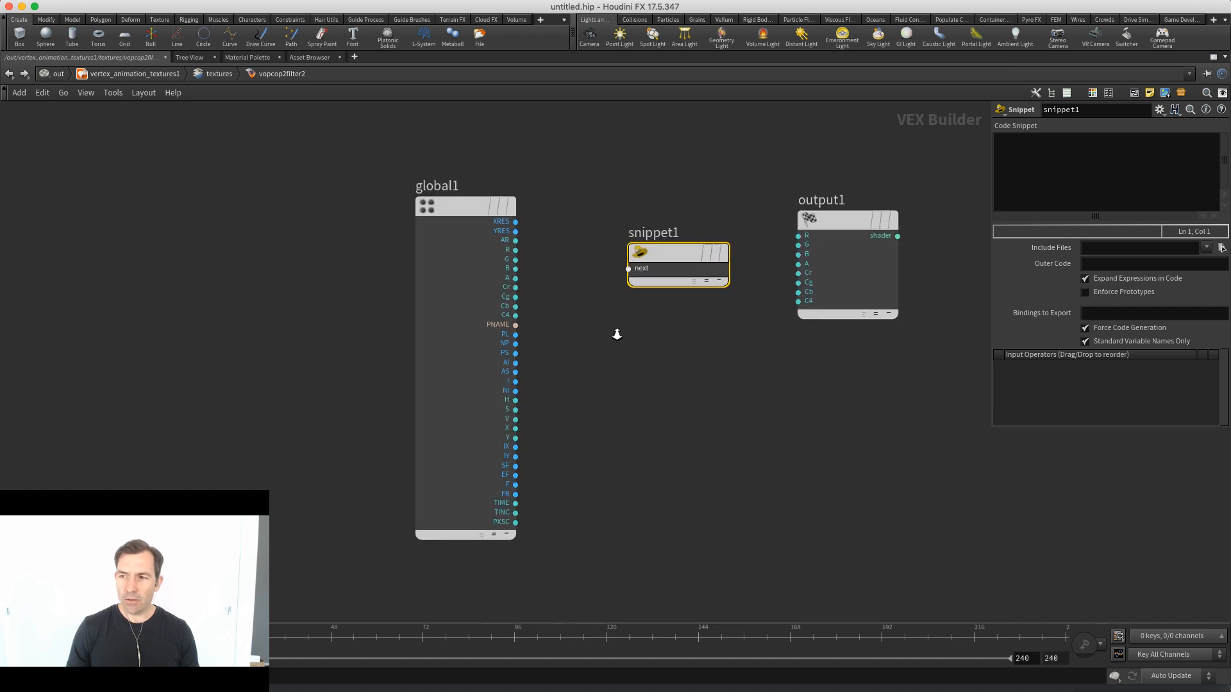
# Wire the R, G and B outputs of global1 into snippet1 and activate its code snippet for editing
pyautogui.click(447, 283)
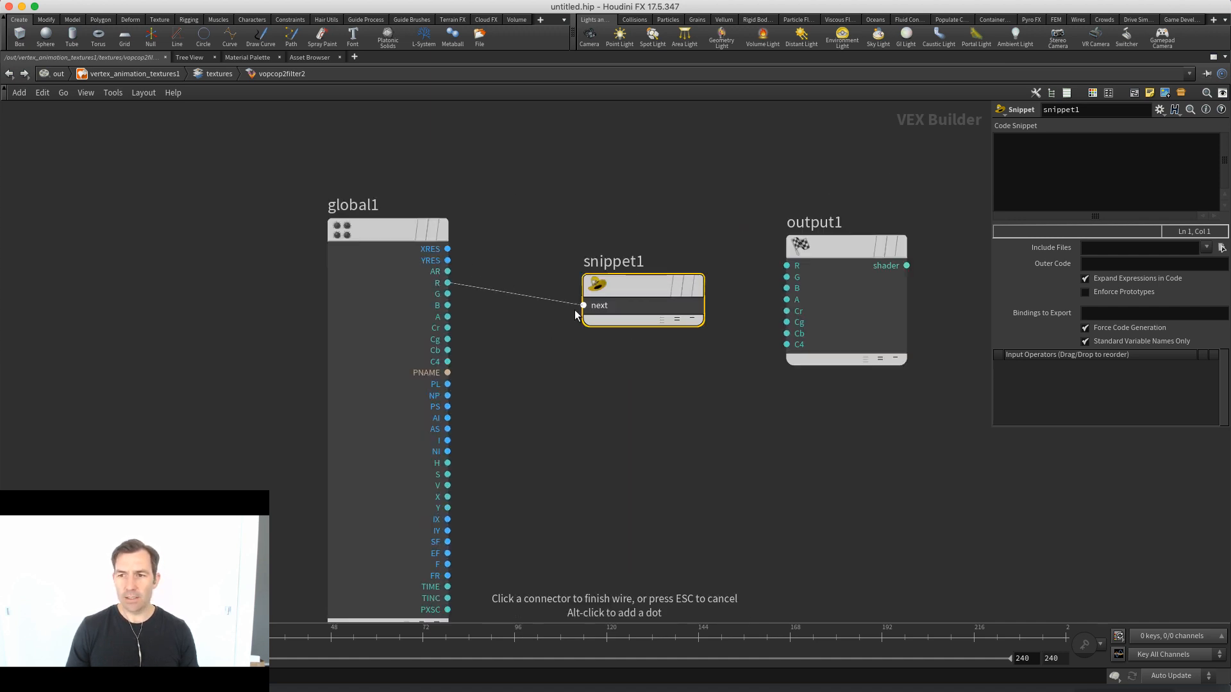
pyautogui.click(583, 305)
pyautogui.click(447, 294)
pyautogui.click(584, 316)
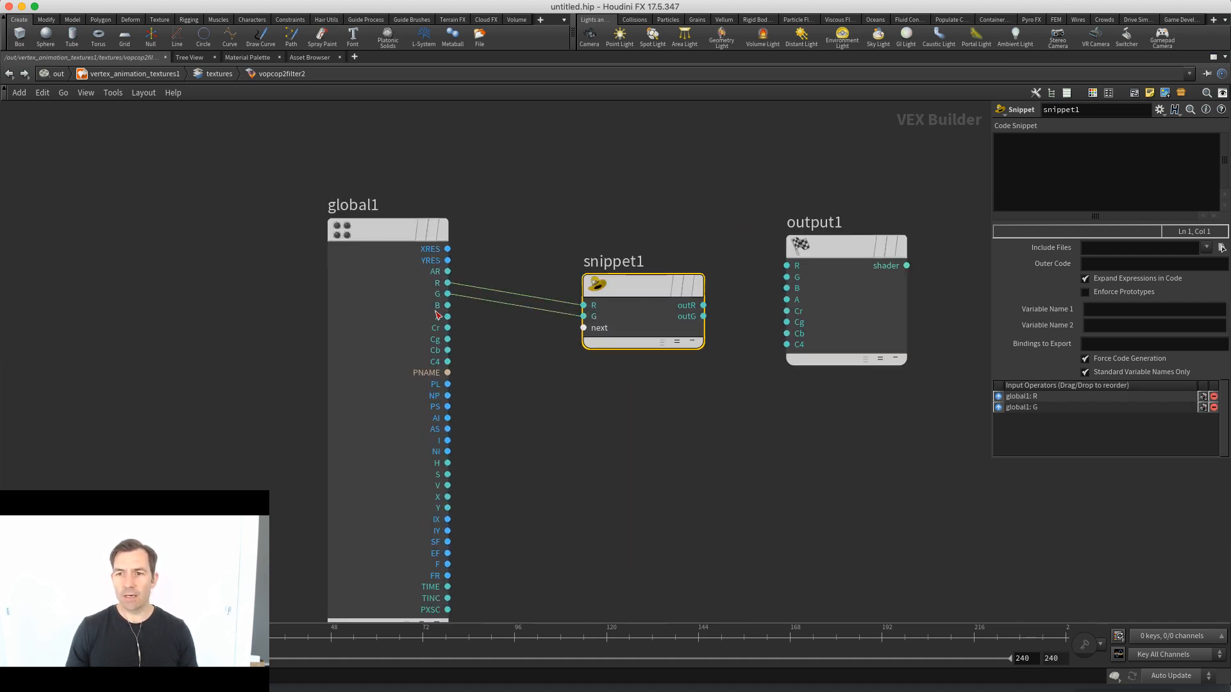
pyautogui.click(447, 306)
pyautogui.click(583, 327)
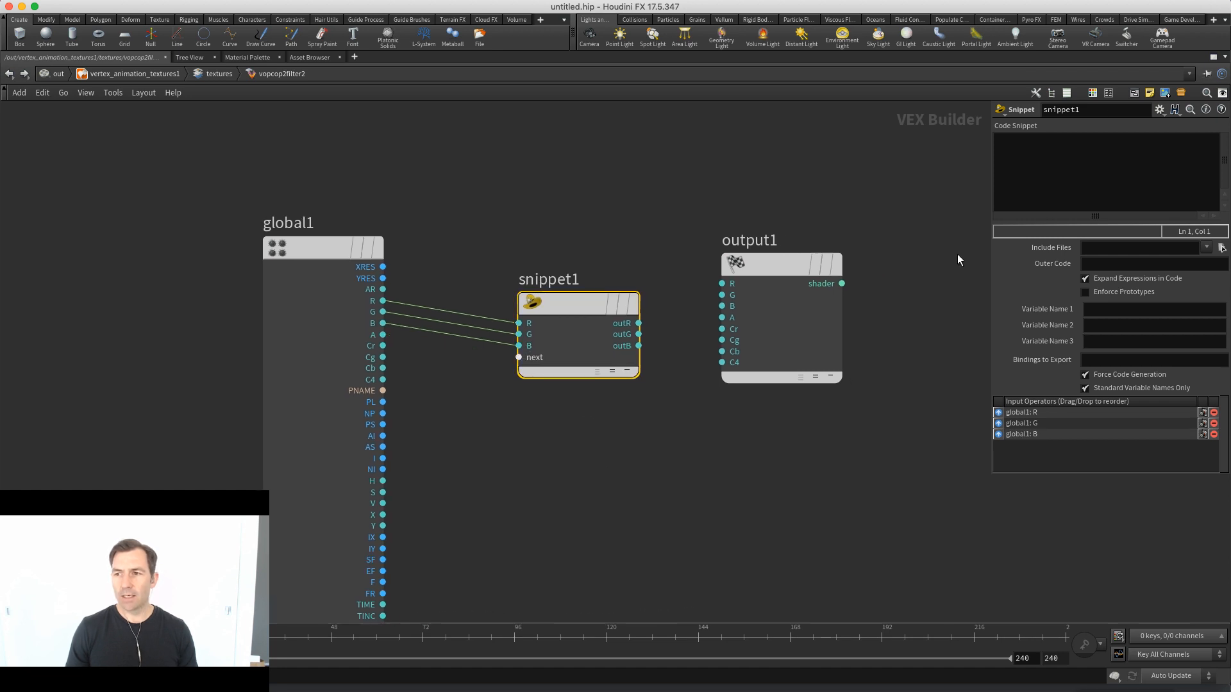
pyautogui.click(1017, 171)
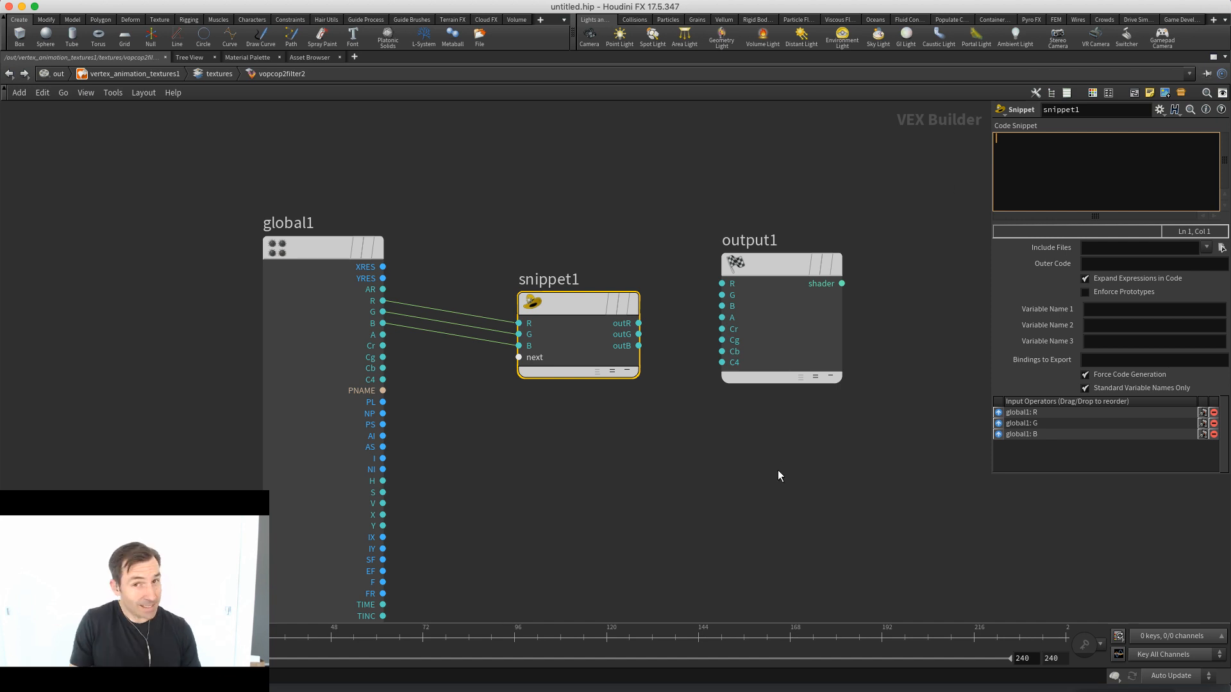
# Switch to the objects context, enter geo2 and add a Point Wrangle below subnet1
pyautogui.hotkey('ctrl', '1')
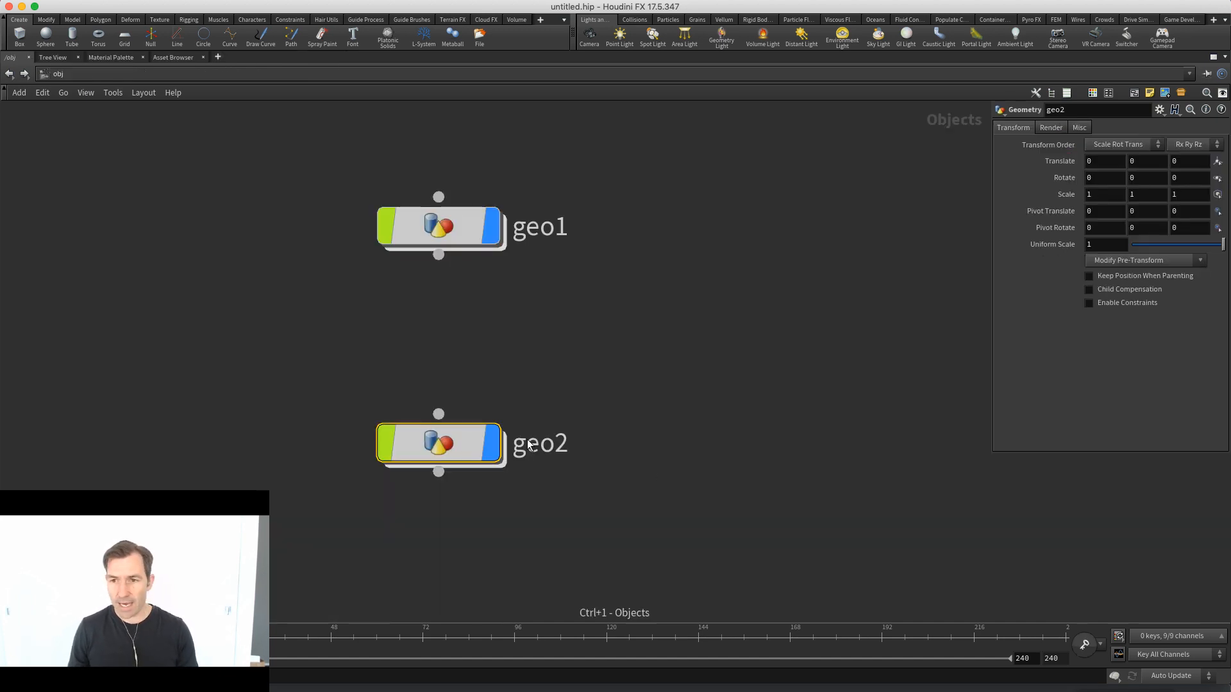
pyautogui.doubleClick(429, 445)
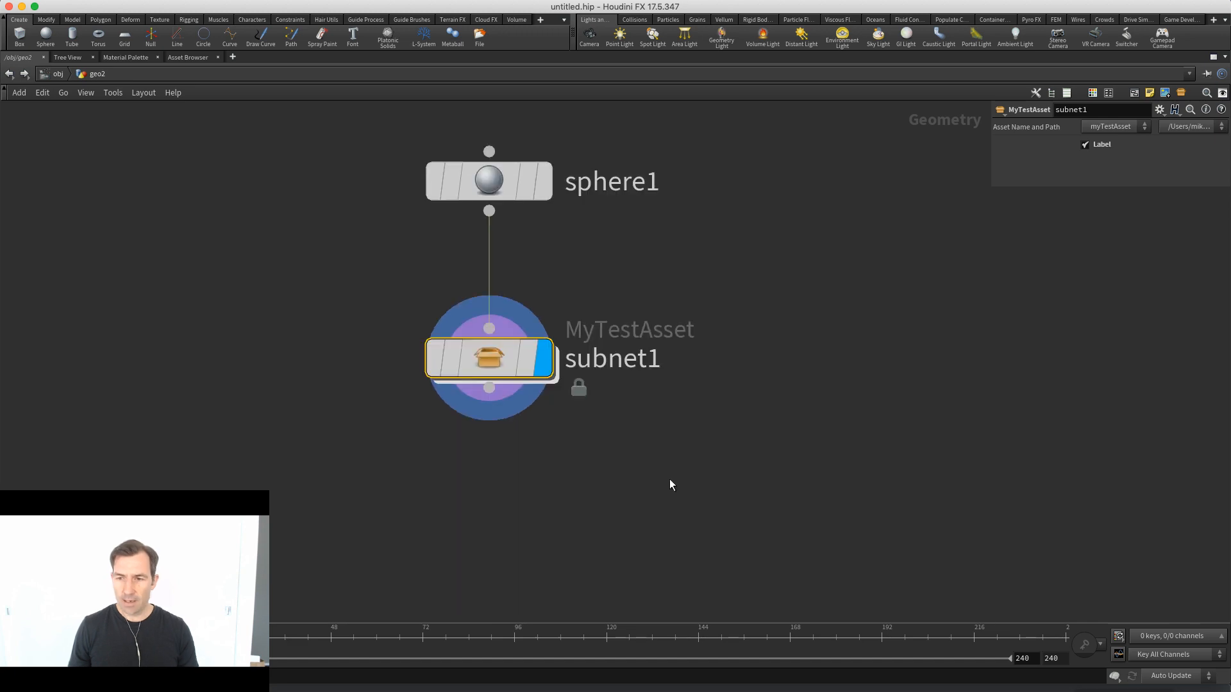
pyautogui.press('Tab')
pyautogui.write('wrang')
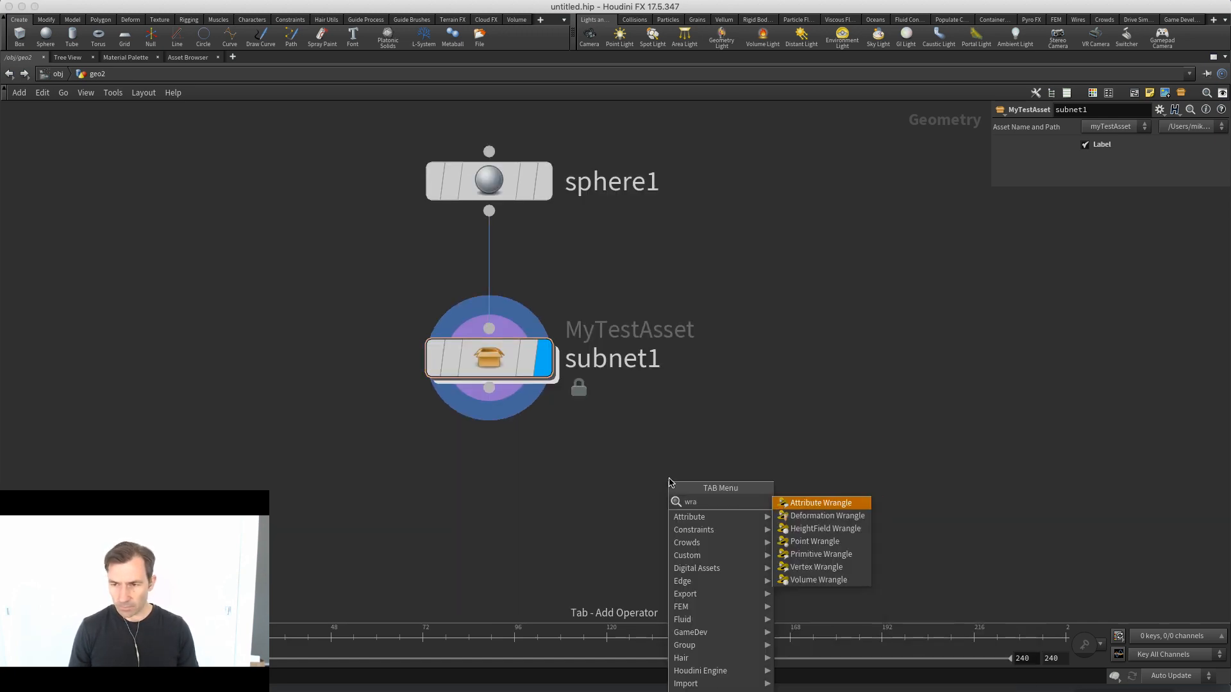
pyautogui.press('Down')
pyautogui.press('Down')
pyautogui.press('Down')
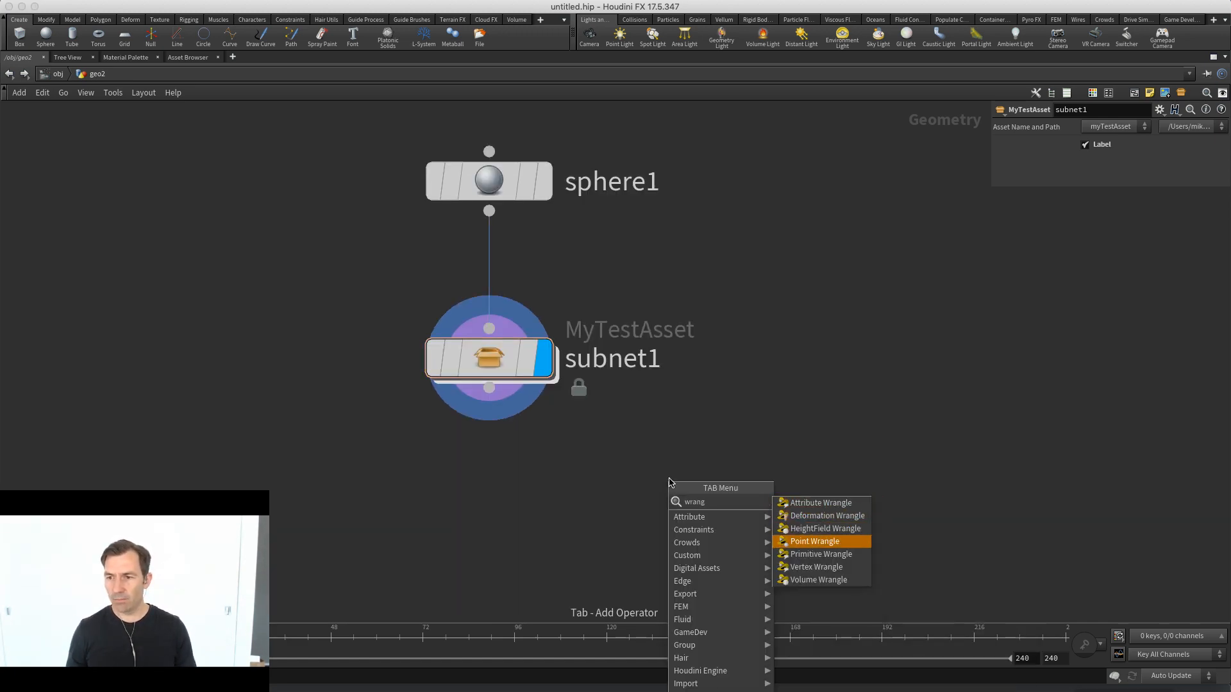
pyautogui.press('Return')
pyautogui.click(669, 479)
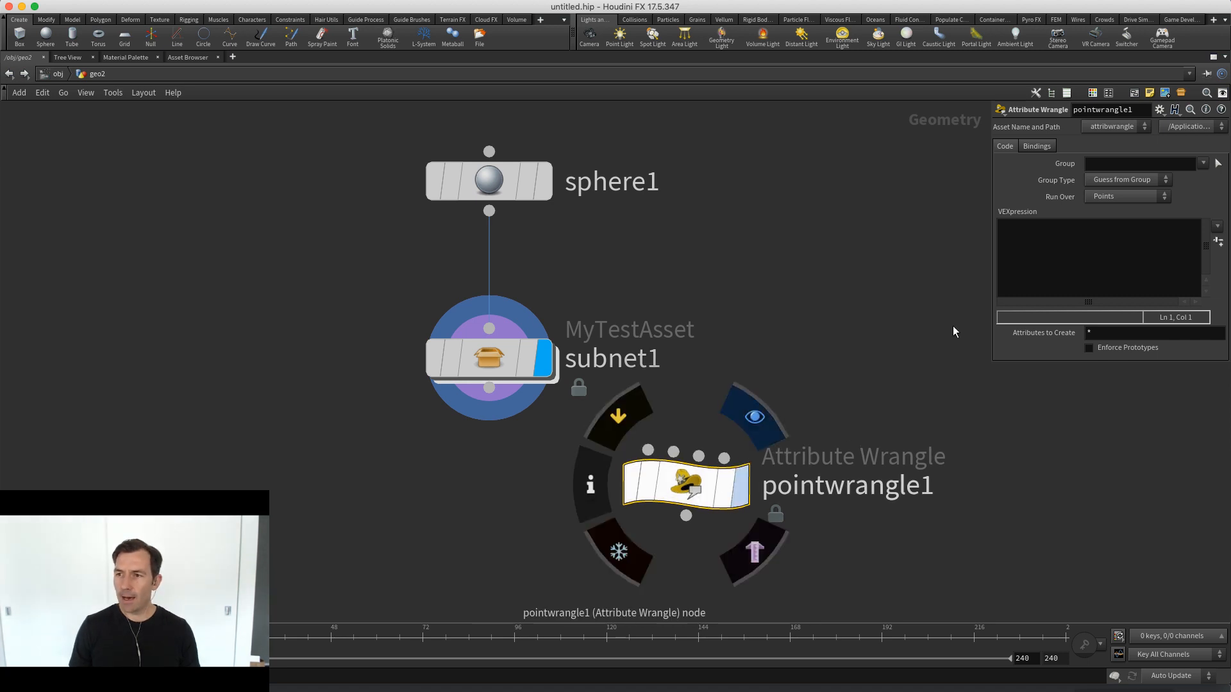
# Dive through pointwrangle1 into its attribvop1 to inspect the Snippet VOP it is built on
pyautogui.doubleClick(694, 486)
pyautogui.scroll(4, 603, 447)
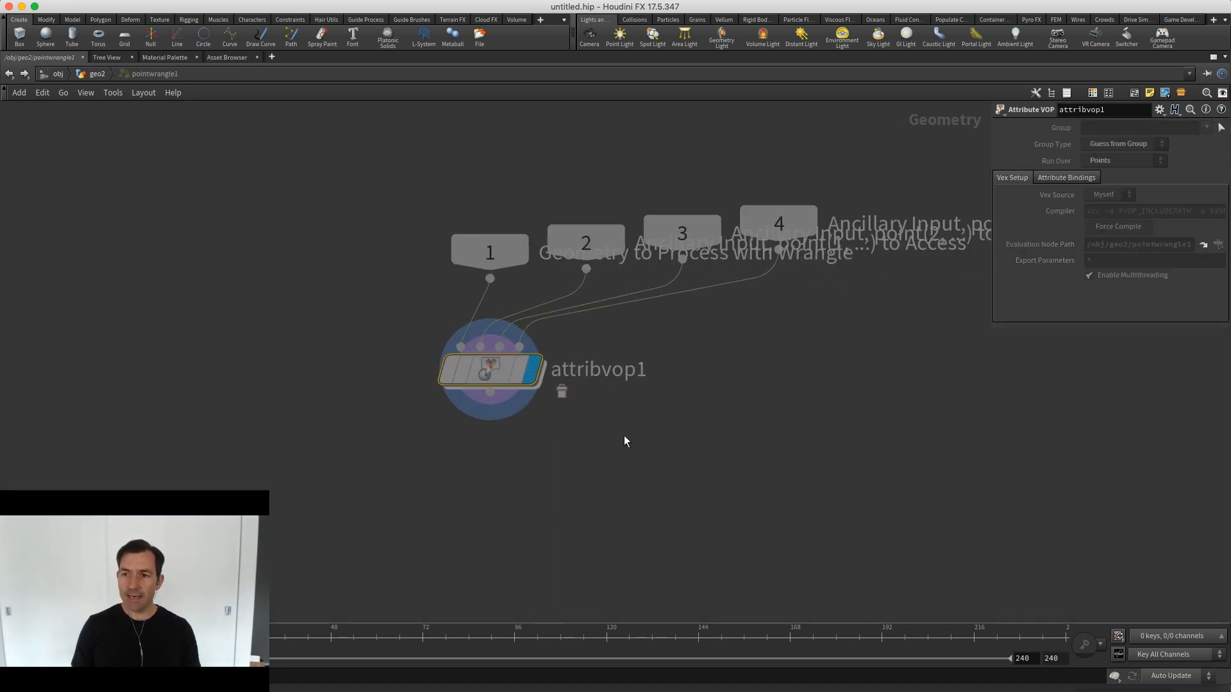
pyautogui.doubleClick(491, 370)
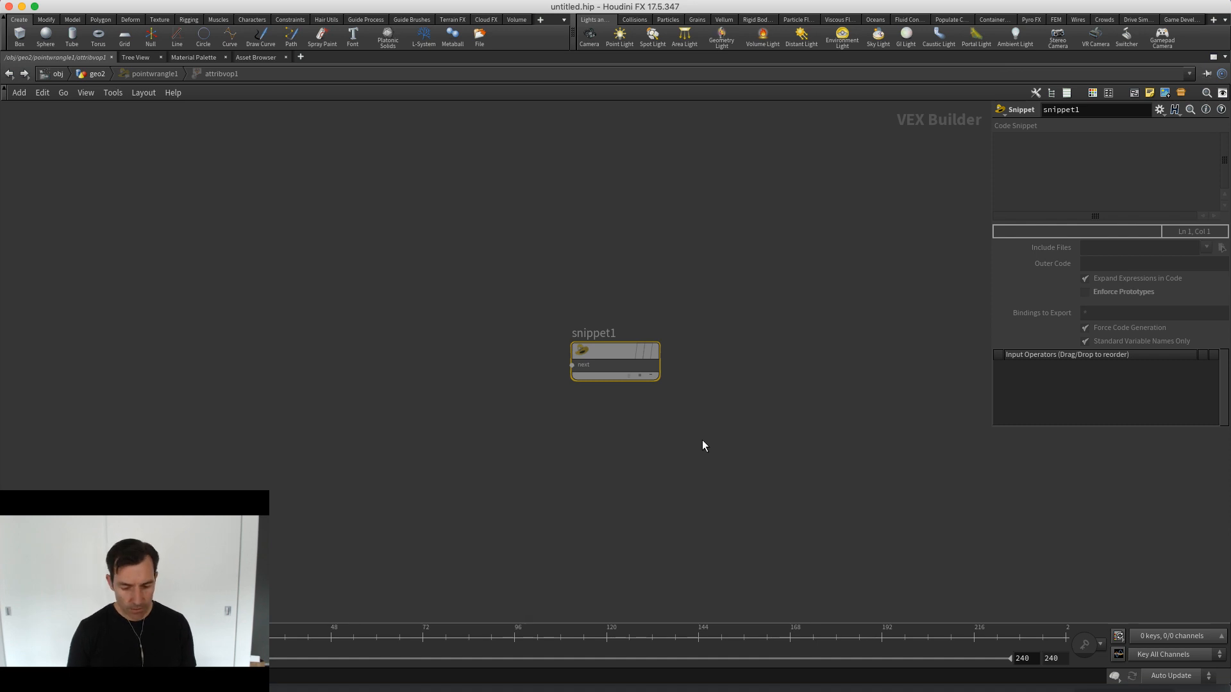
# Switch to the img compositing context and enter the img1 network
pyautogui.hotkey('ctrl', '4')
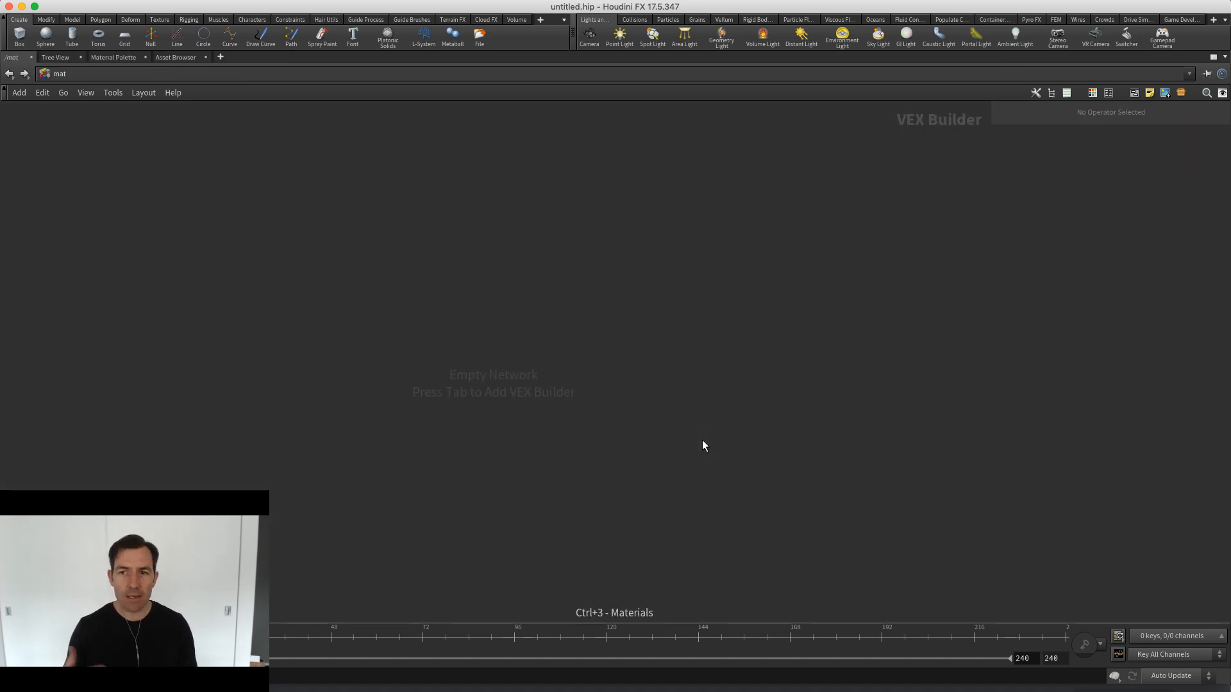
pyautogui.hotkey('ctrl', '2')
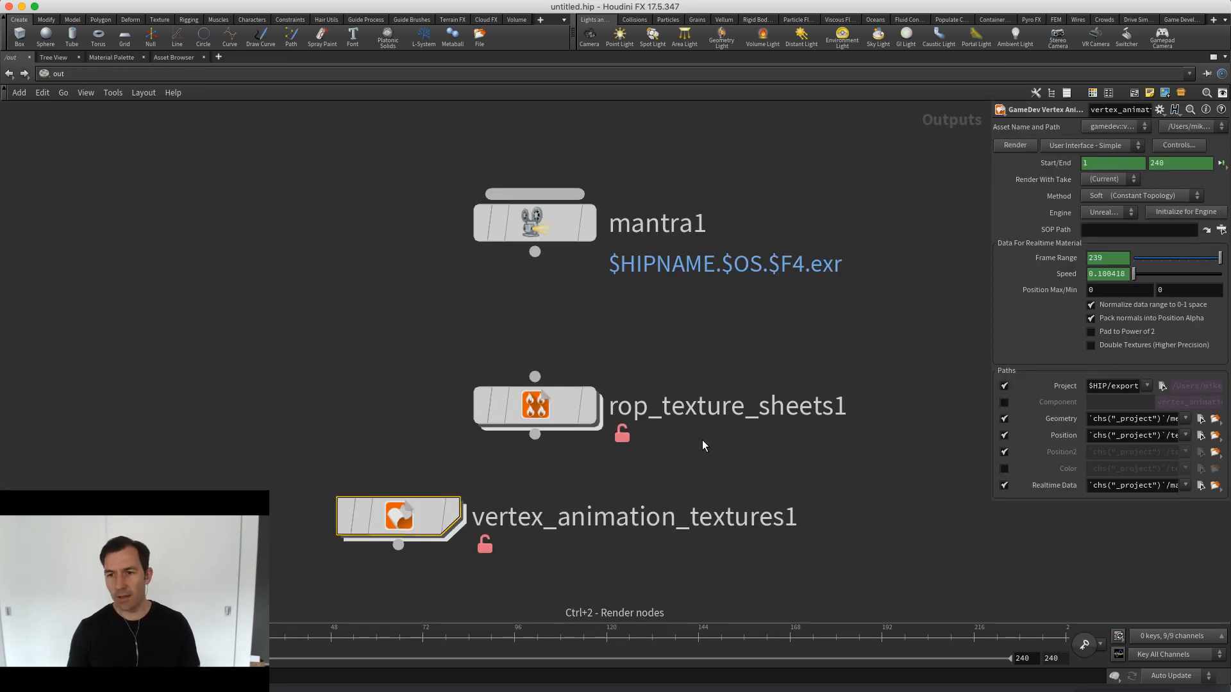
pyautogui.hotkey('ctrl', '3')
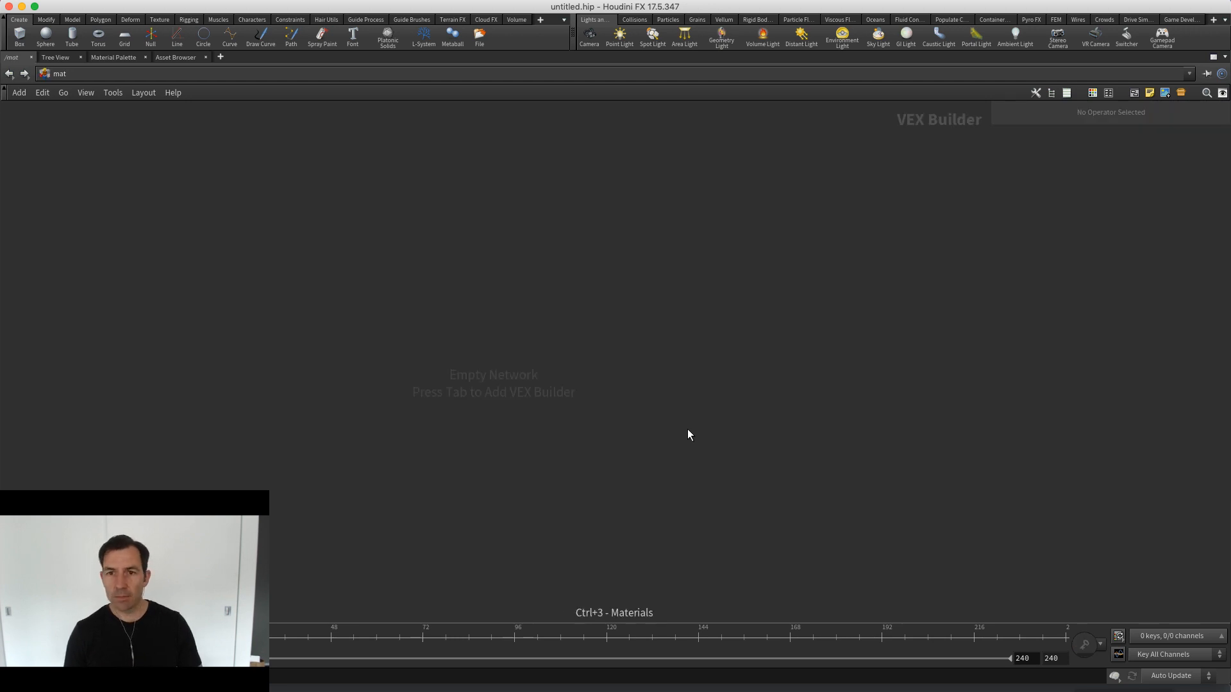
pyautogui.hotkey('ctrl', '4')
pyautogui.doubleClick(398, 384)
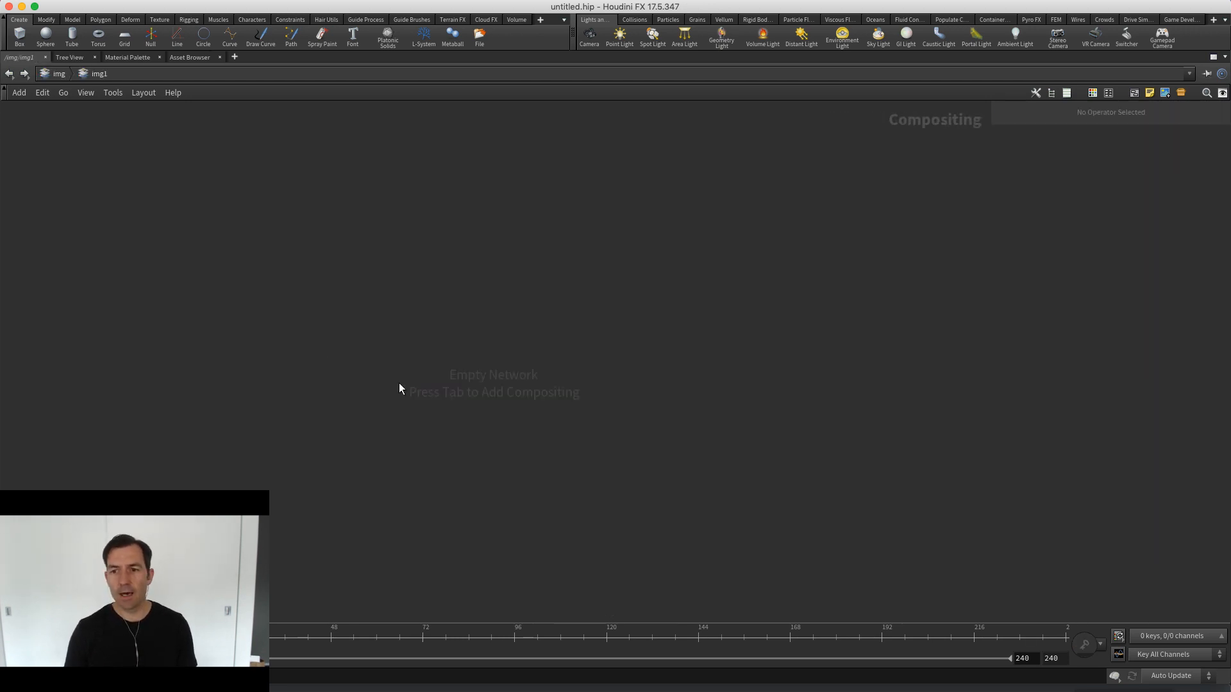
# Add a VOP COP2 Generator in img1 and dive inside it
pyautogui.press('Tab')
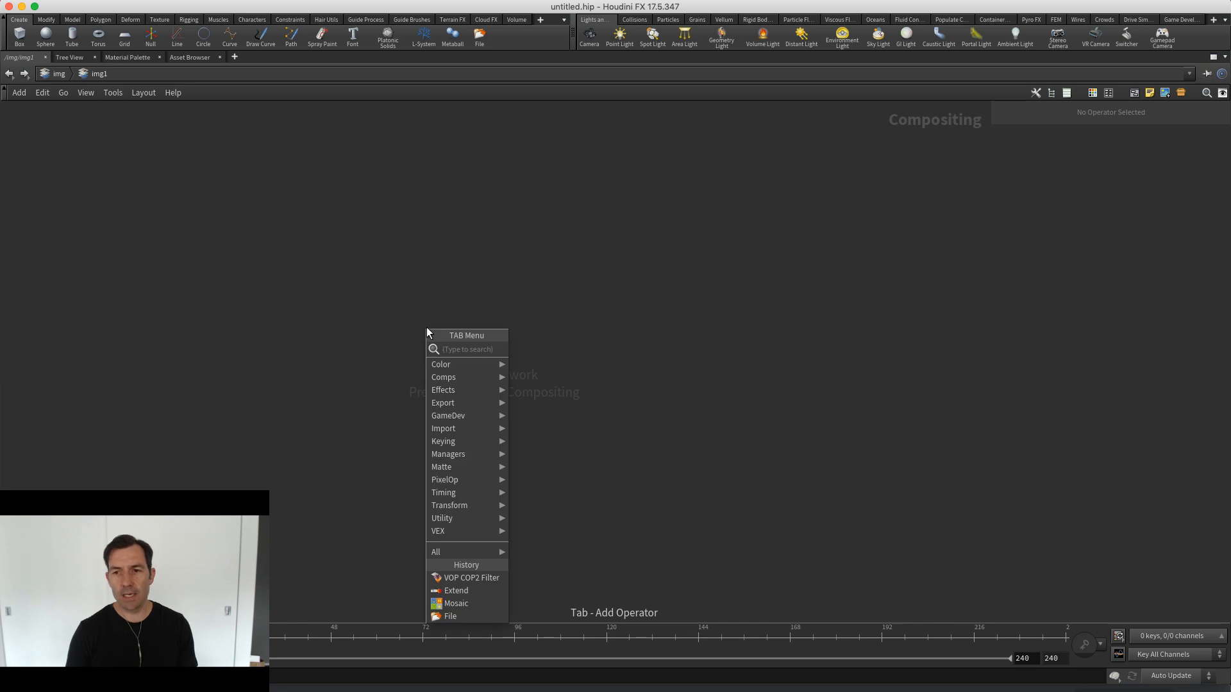
pyautogui.write('vopc')
pyautogui.press('Down')
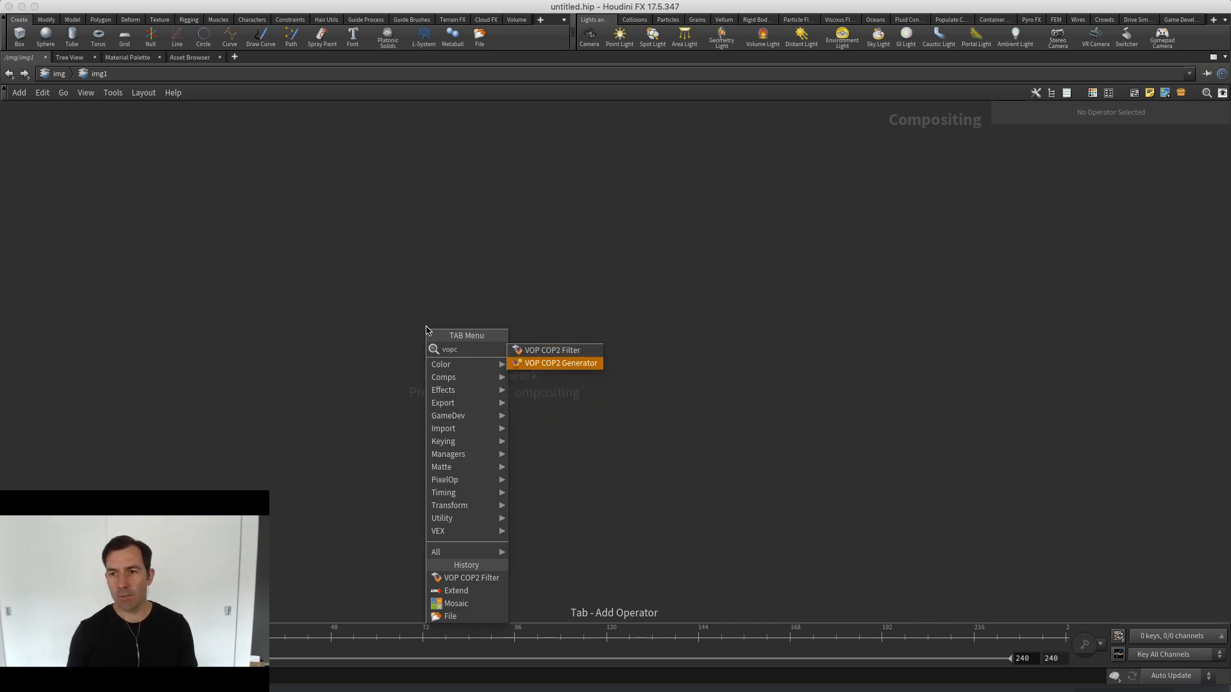
pyautogui.press('Return')
pyautogui.click(428, 333)
pyautogui.press('Return')
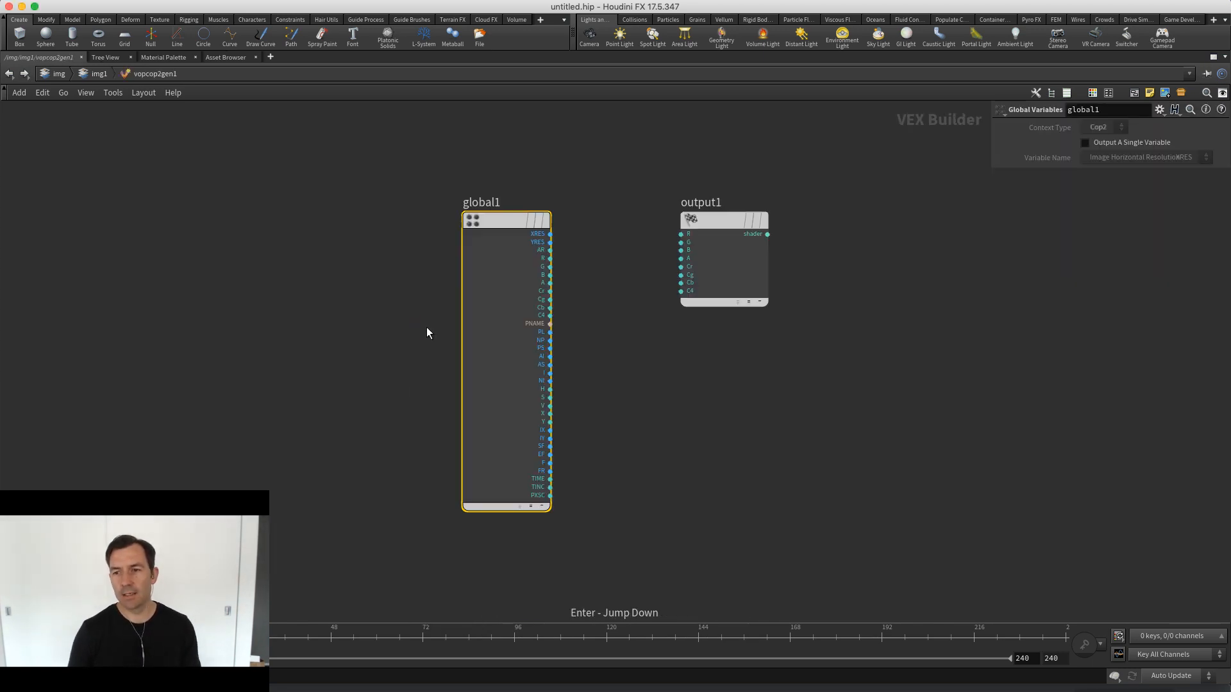
# Add a Snippet VOP inside the new COP2 generator
pyautogui.press('Tab')
pyautogui.write('snip')
pyautogui.press('Return')
pyautogui.click(427, 332)
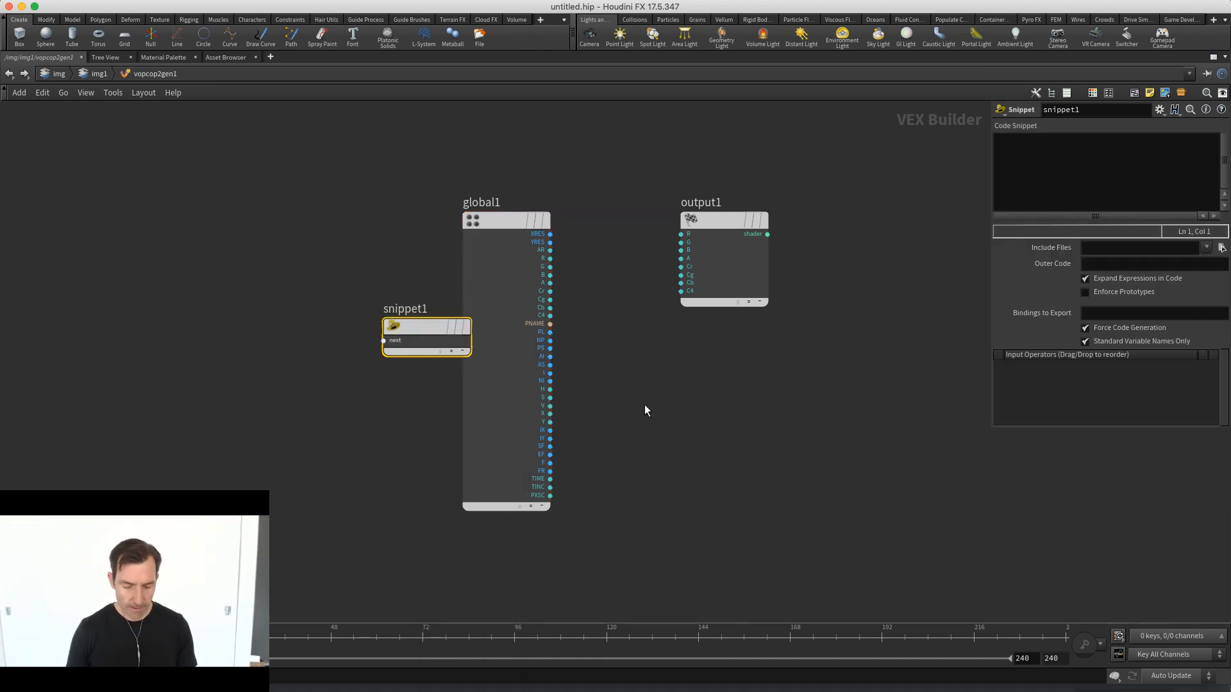
# Switch to the out context and dive through vertex_animation_textures1 into its textures COP2 network
pyautogui.hotkey('ctrl', '4')
pyautogui.hotkey('ctrl', '2')
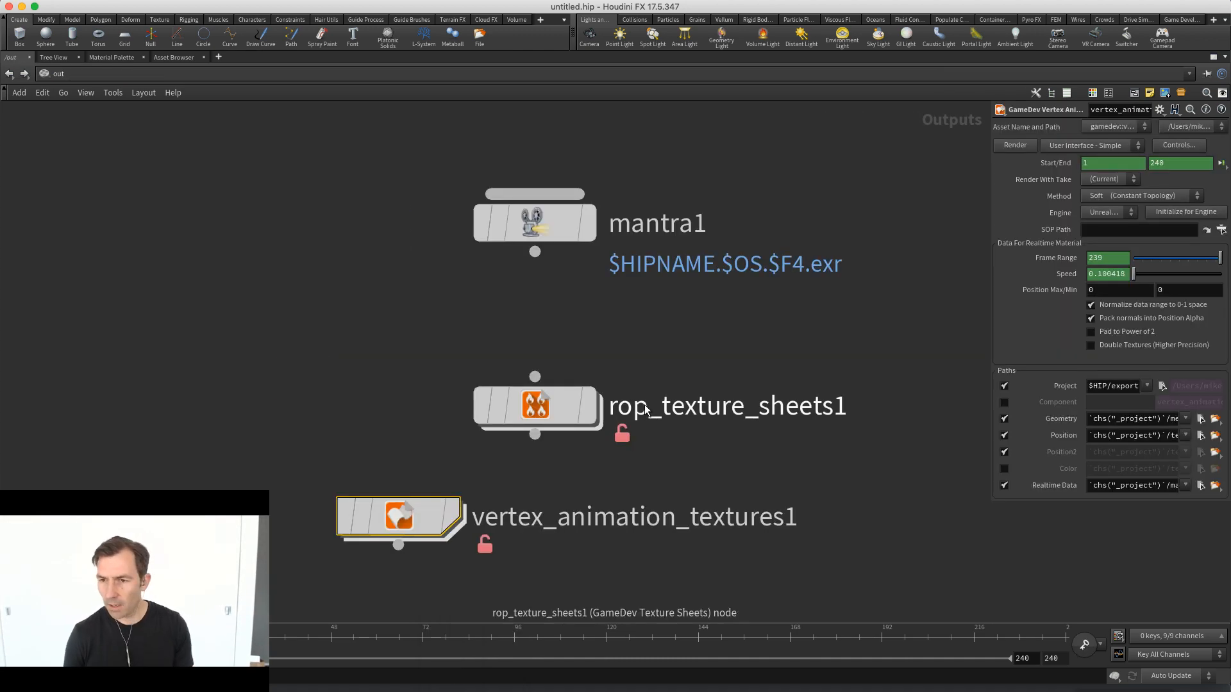
pyautogui.moveTo(359, 358); pyautogui.dragTo(409, 301, button='middle')
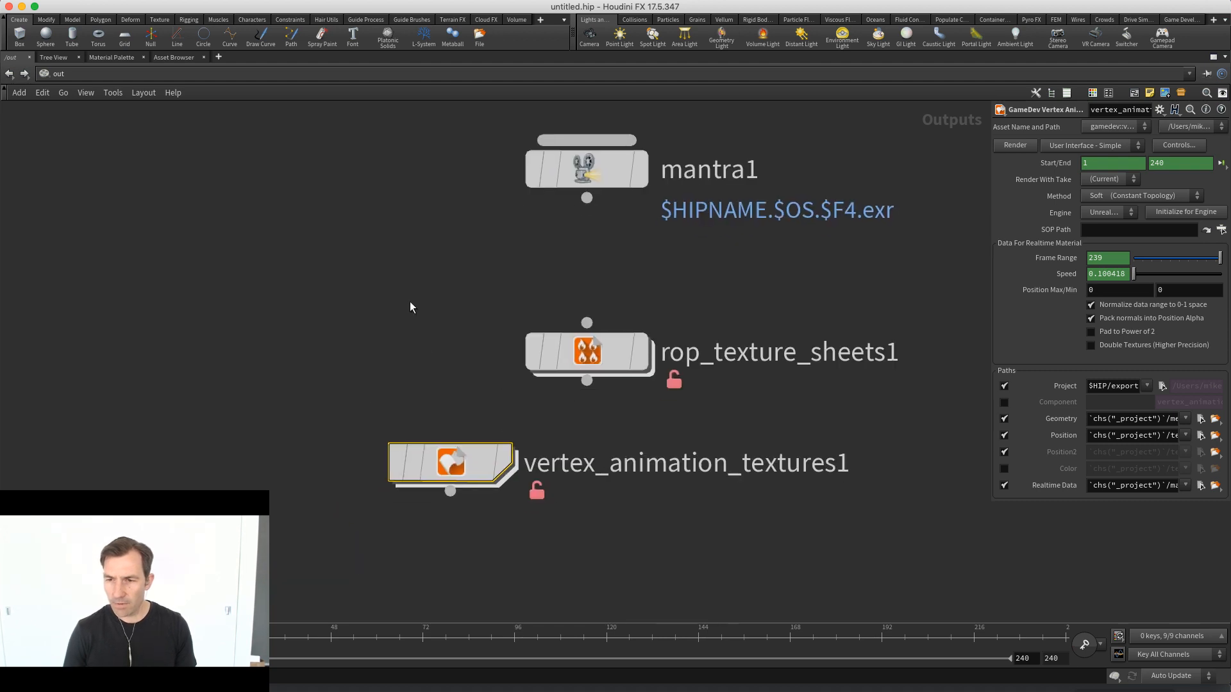
pyautogui.doubleClick(467, 468)
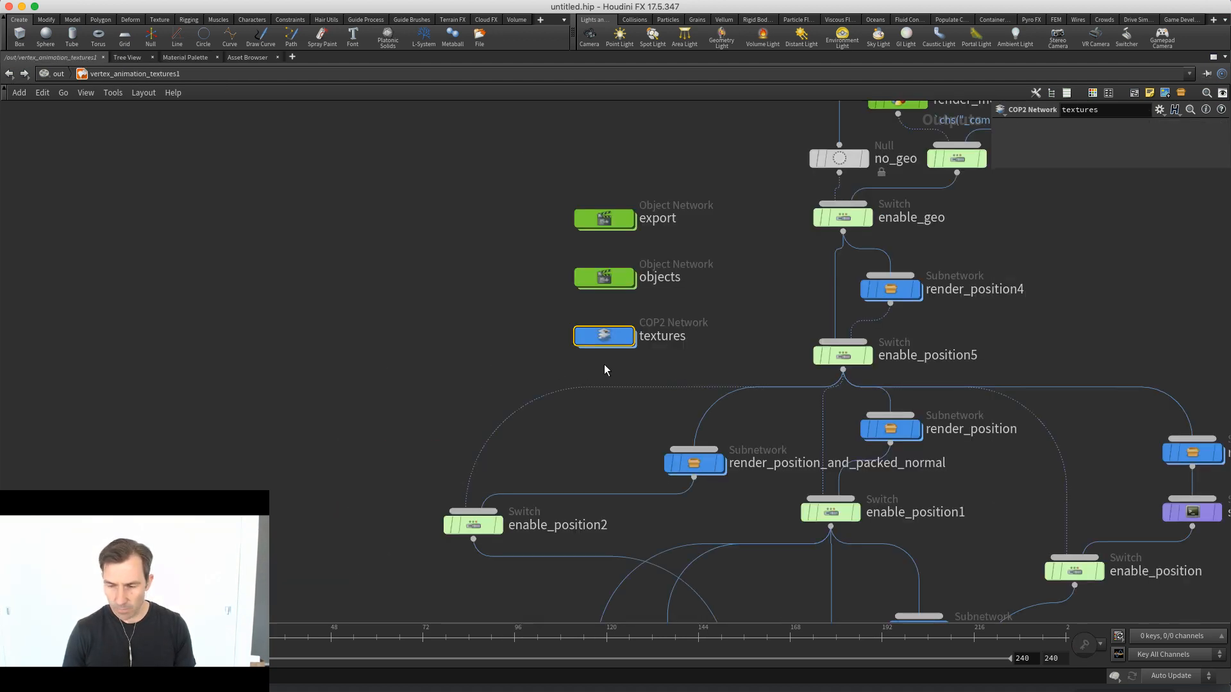
pyautogui.press('i')
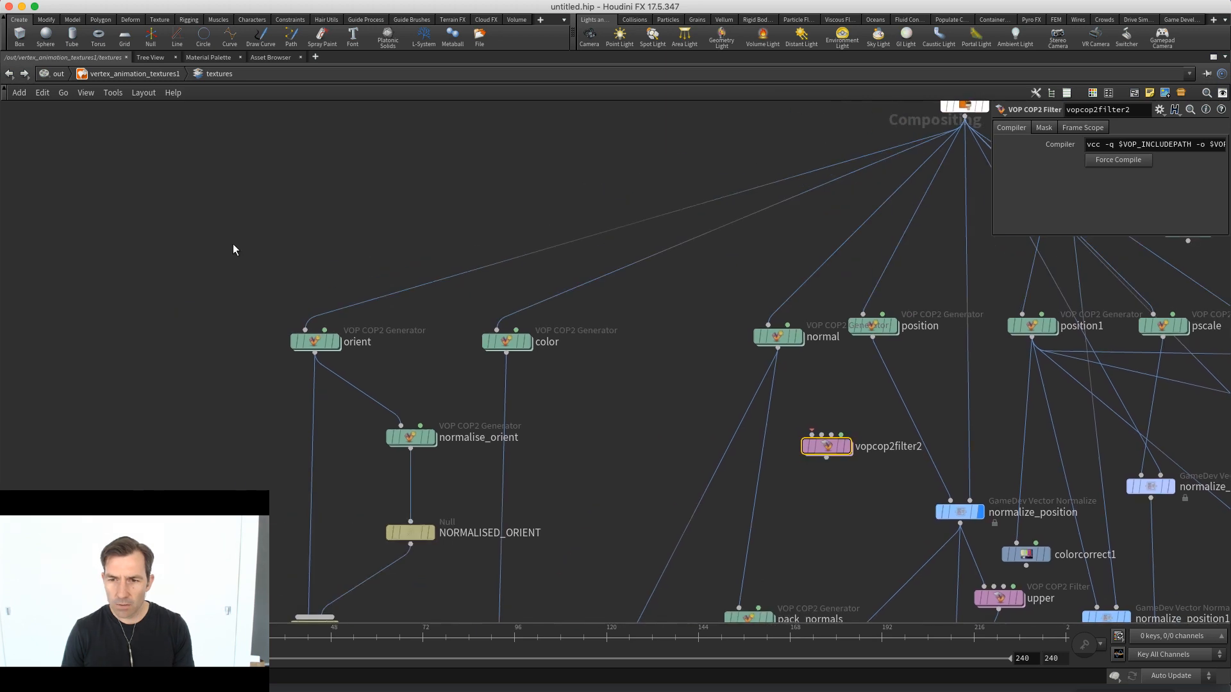
# Dive into the orient VOP COP2 generator and examine the contents of its coord_swizzle_quaternion1 node
pyautogui.moveTo(233, 244); pyautogui.dragTo(337, 416)
pyautogui.press('i')
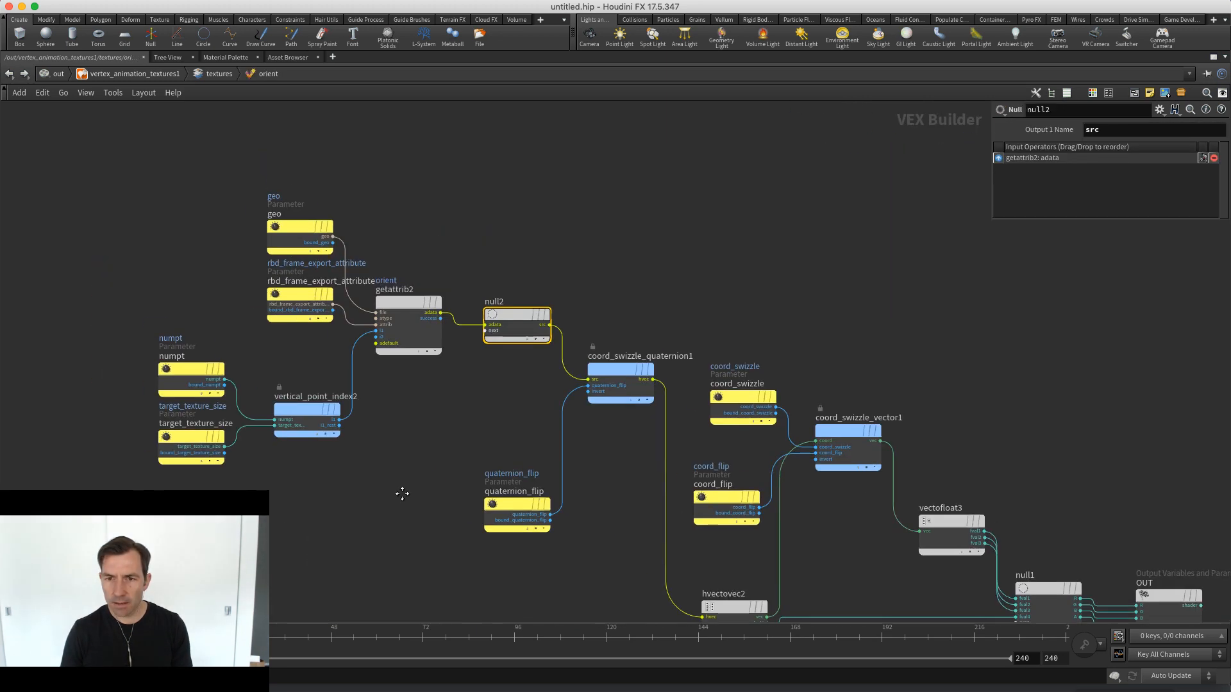
pyautogui.moveTo(420, 535); pyautogui.dragTo(350, 474, button='middle')
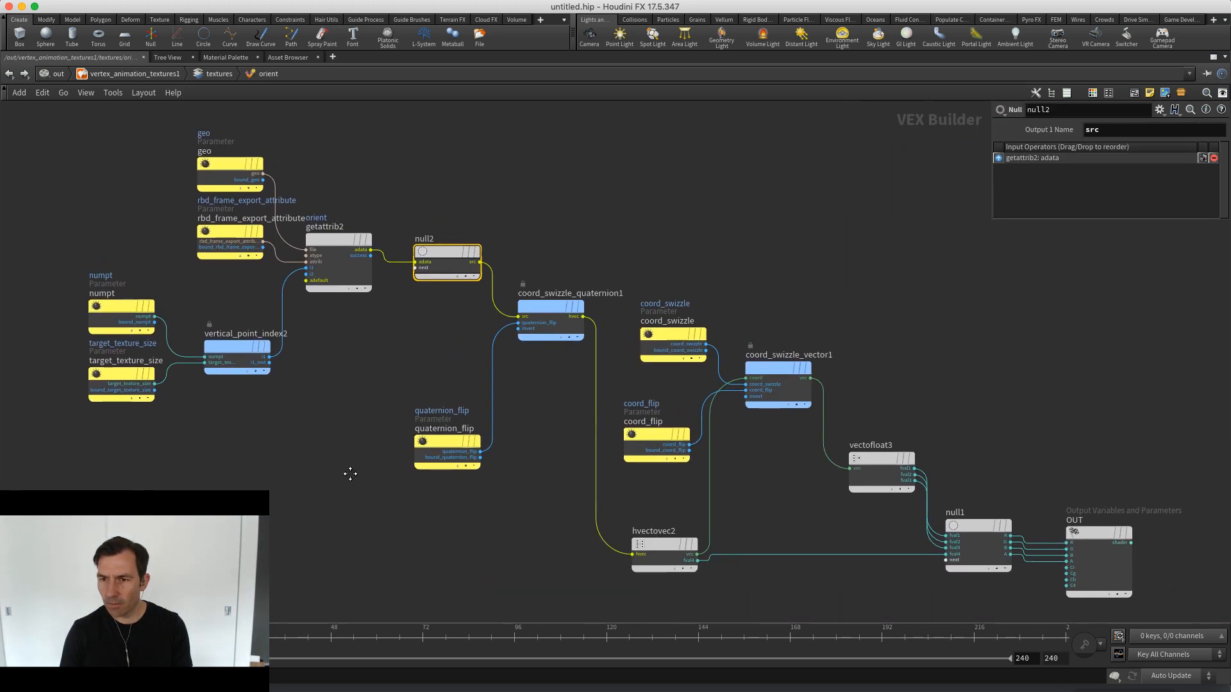
pyautogui.click(572, 308)
pyautogui.press('i')
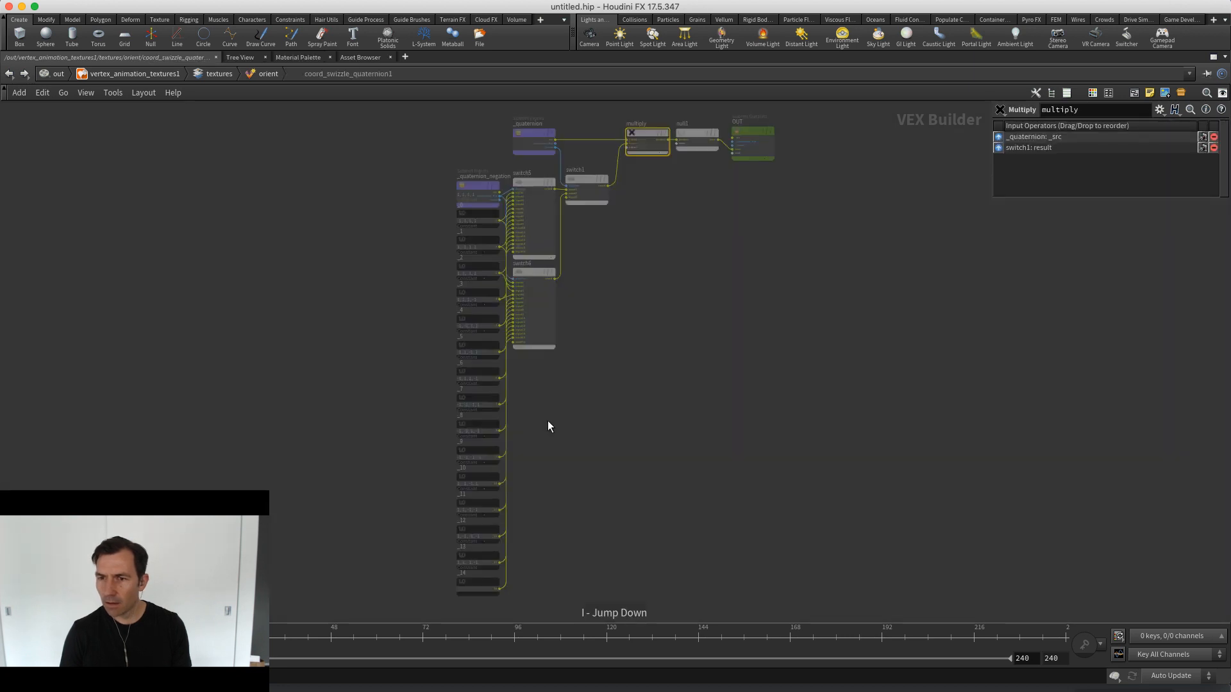
pyautogui.scroll(4, 616, 404)
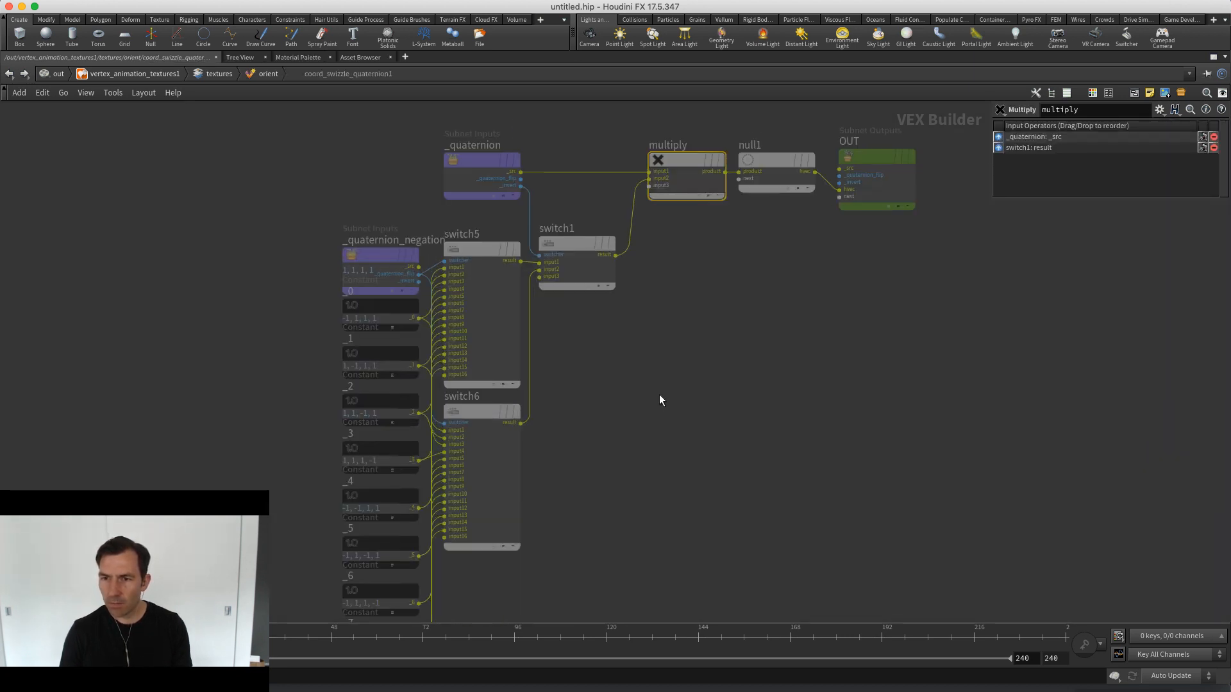
pyautogui.scroll(-3, 628, 426)
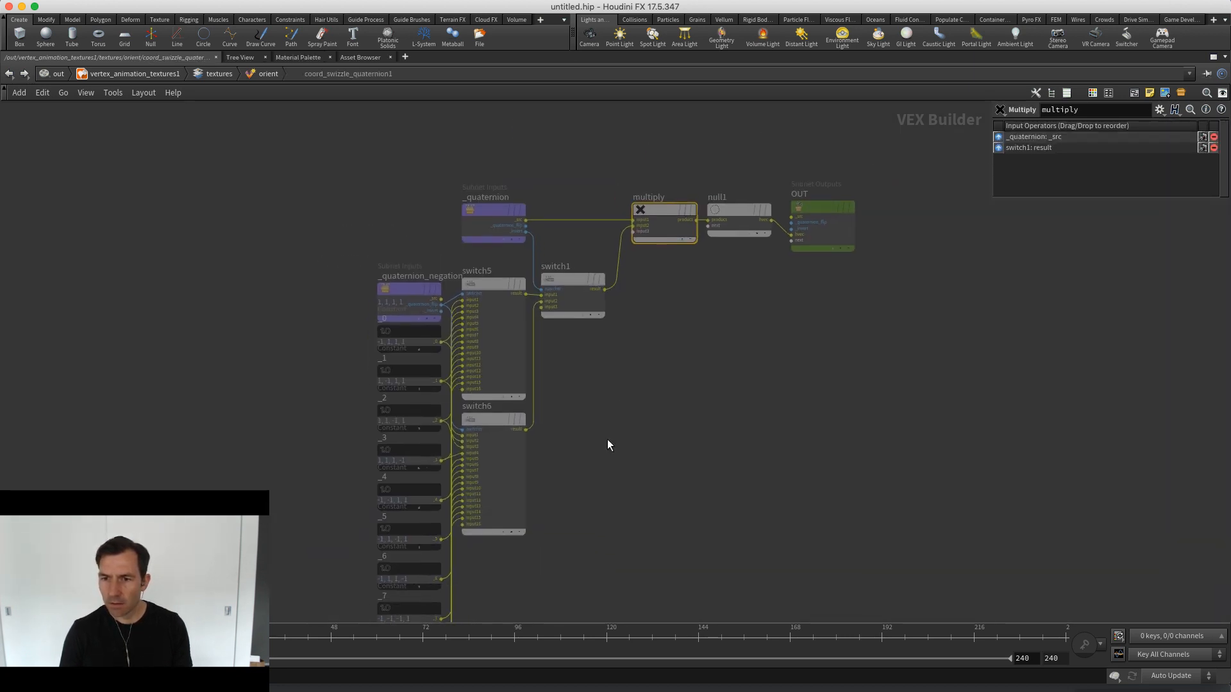
# Examine the contents of coord_swizzle_vector1 inside orient, and return to the textures network
pyautogui.press('u')
pyautogui.click(791, 400)
pyautogui.press('i')
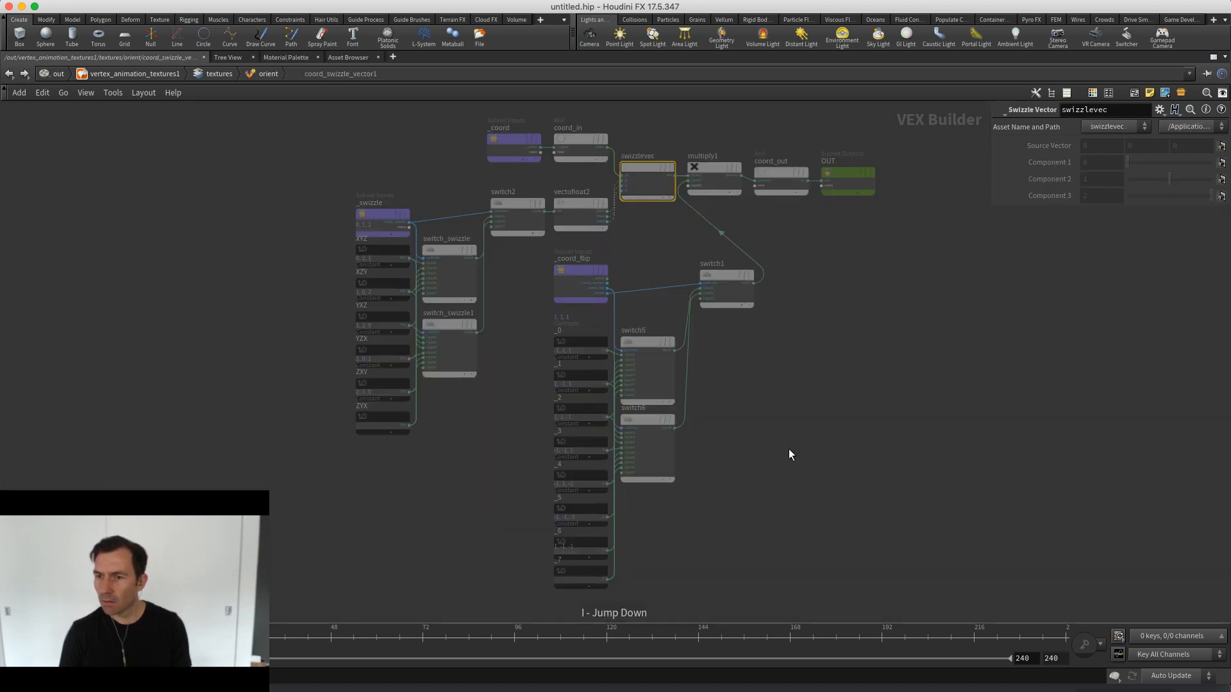
pyautogui.moveTo(770, 377); pyautogui.dragTo(746, 432, button='middle')
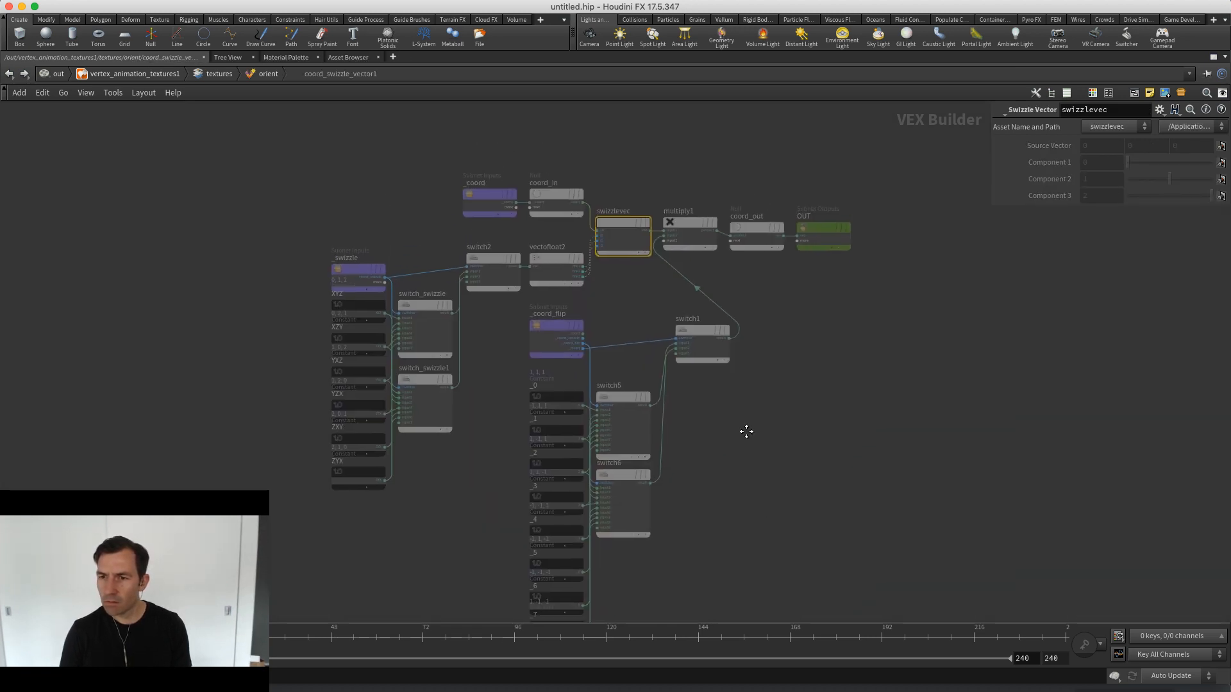
pyautogui.press('u')
pyautogui.press('u')
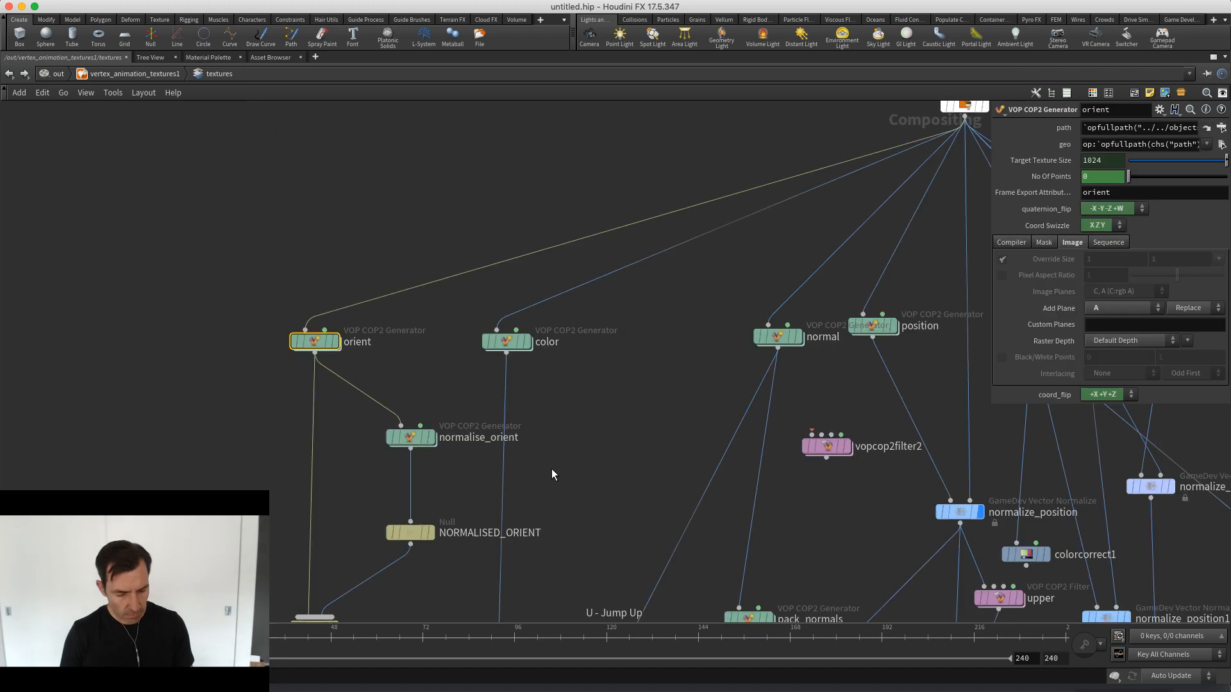
# Switch to the obj context, enter geo2 and add a GameDev Maps Baker node below subnet1
pyautogui.hotkey('ctrl', '1')
pyautogui.press('i')
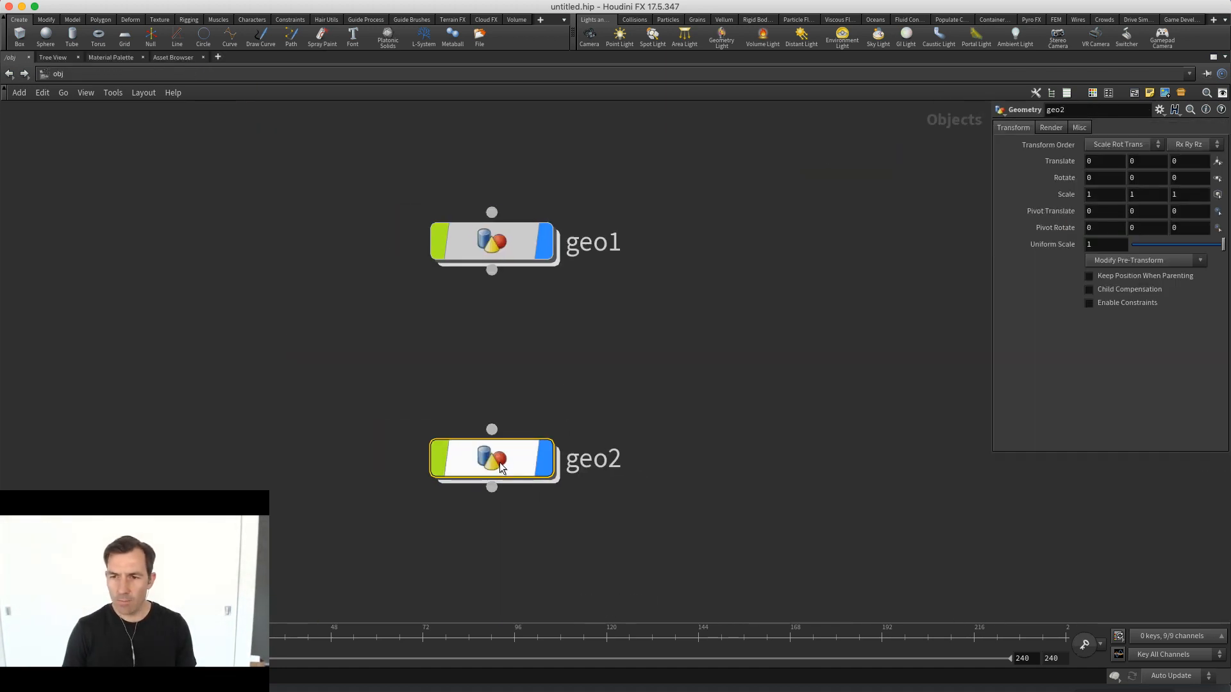
pyautogui.press('Tab')
pyautogui.write('mapsb')
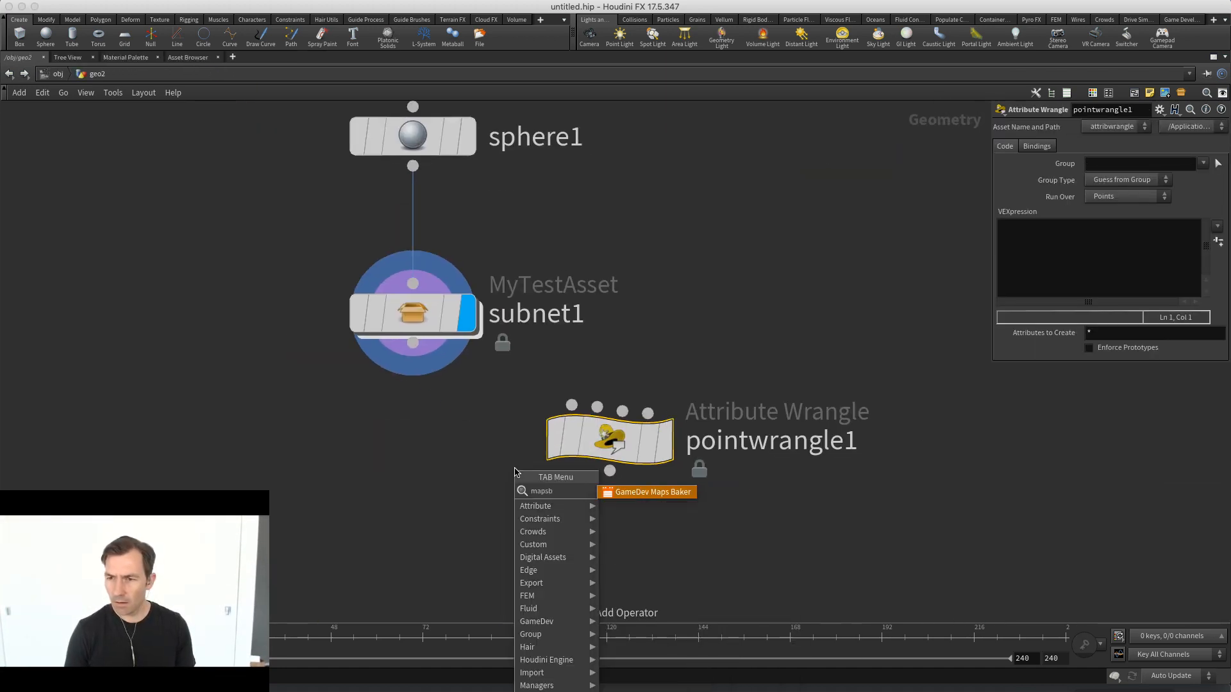
pyautogui.write('ak')
pyautogui.press('Return')
pyautogui.click(385, 497)
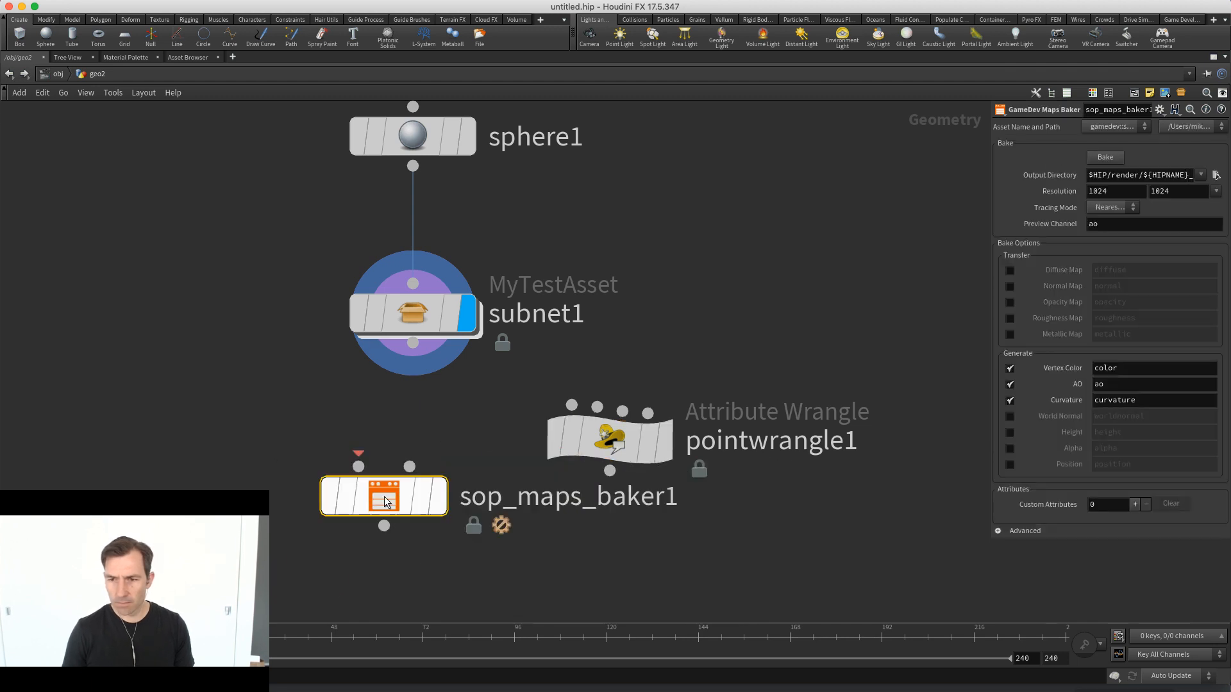
# Allow editing of sop_maps_baker1's contents and dive through it into the cops_baking network in its Bakes group
pyautogui.rightClick(387, 501)
pyautogui.click(424, 670)
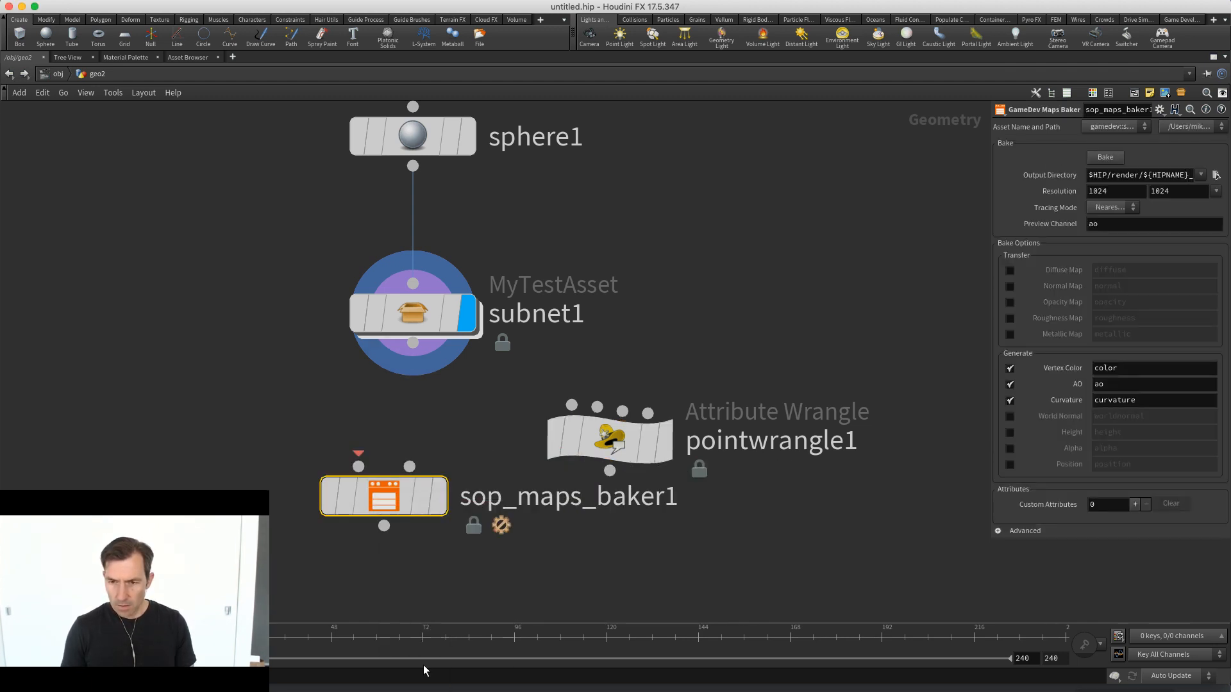
pyautogui.press('i')
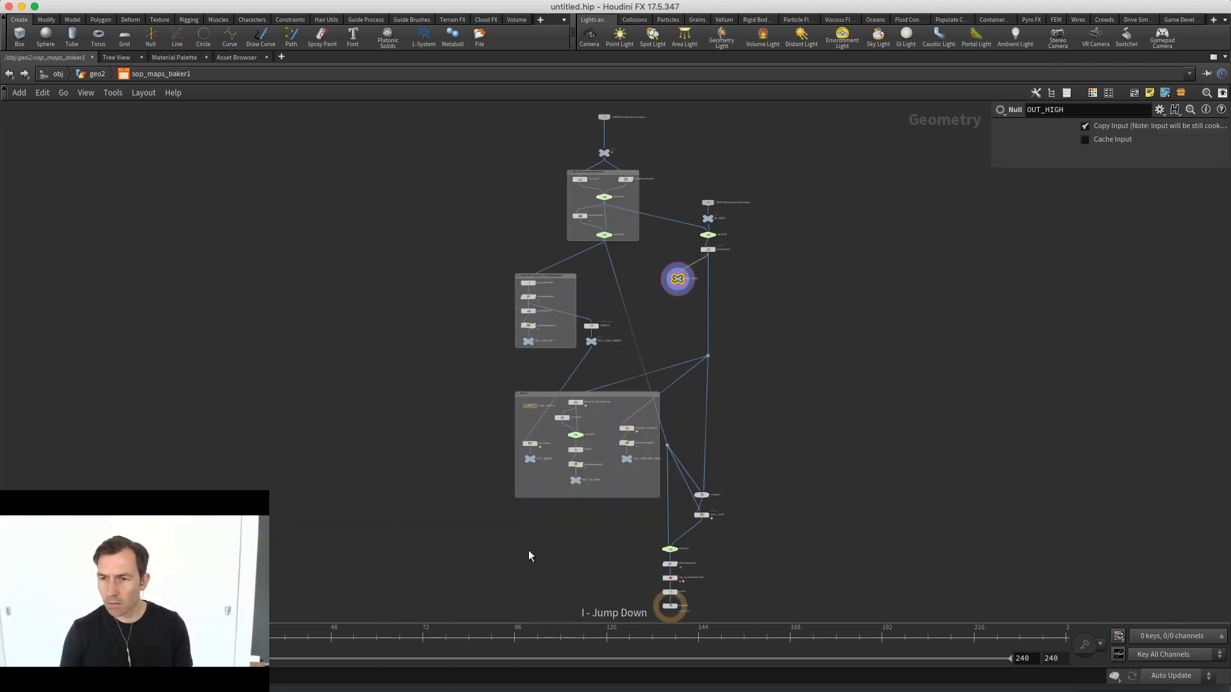
pyautogui.scroll(5, 529, 555)
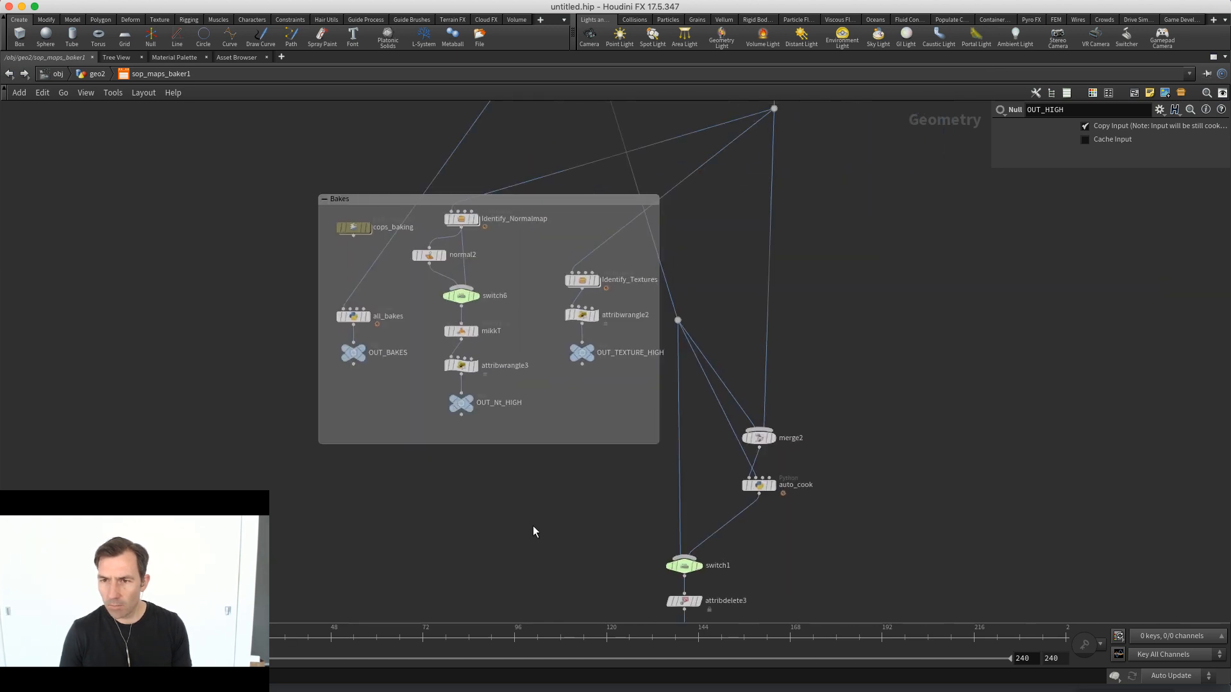
pyautogui.click(353, 229)
pyautogui.press('i')
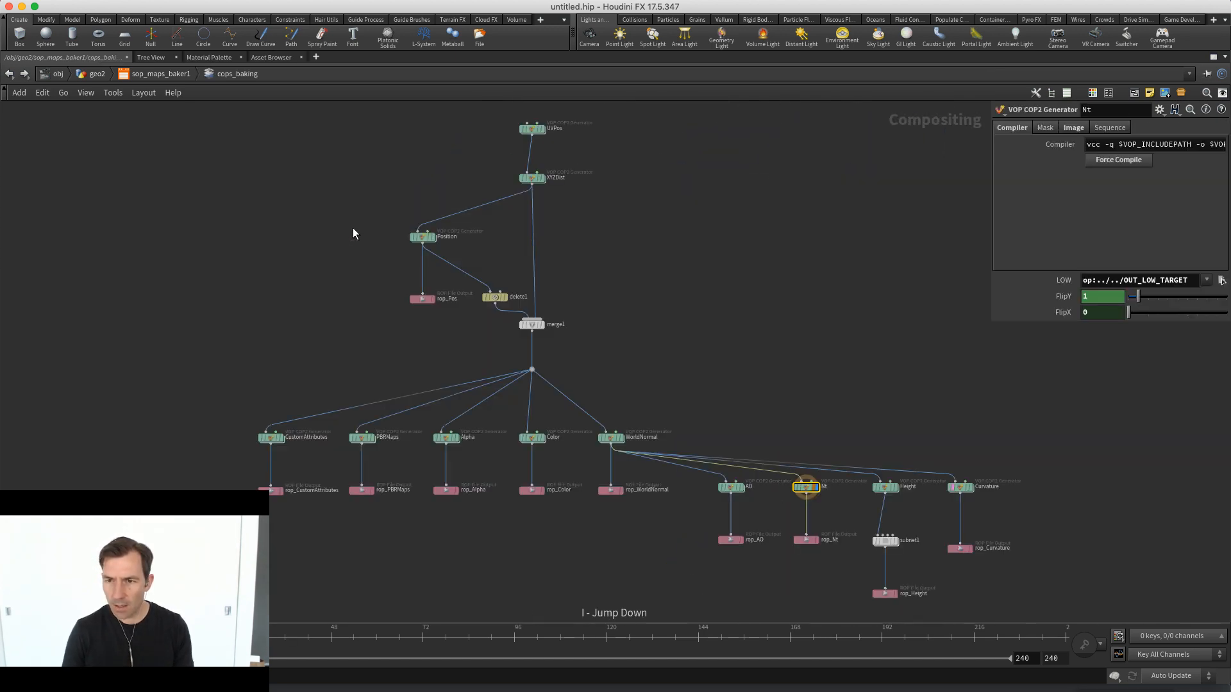
# Inspect the high_position Inline Code VOP inside the Position generator, and return to the cops_baking network
pyautogui.click(422, 237)
pyautogui.press('i')
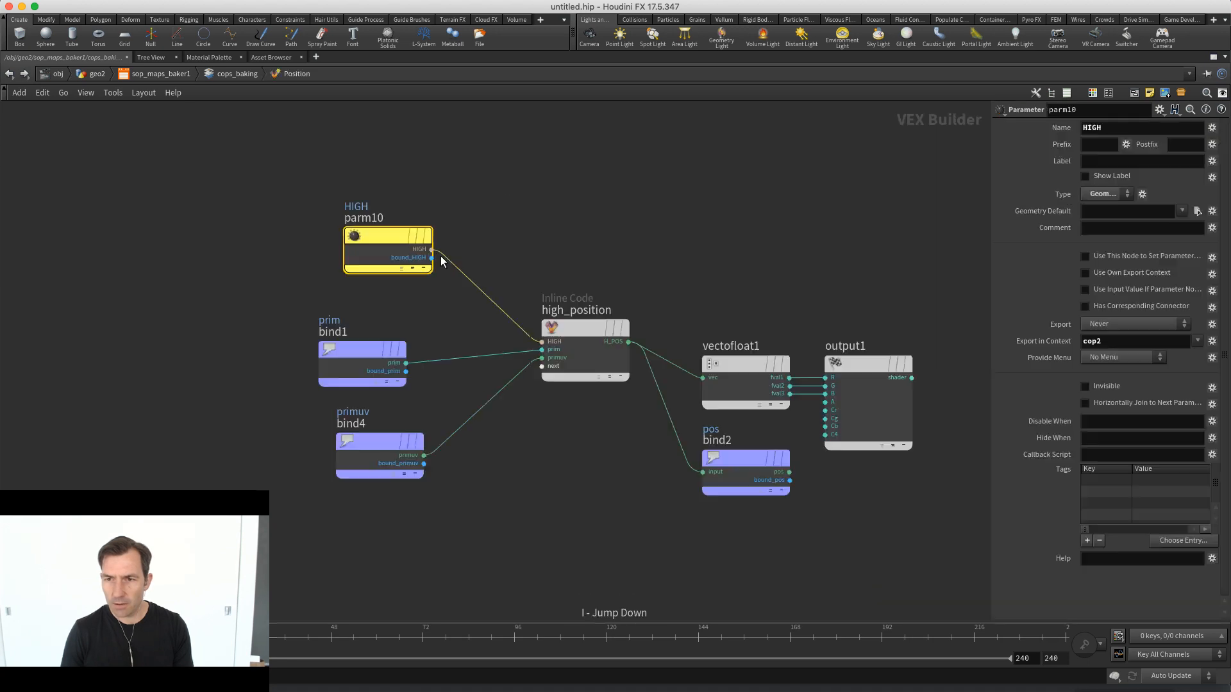
pyautogui.click(539, 306)
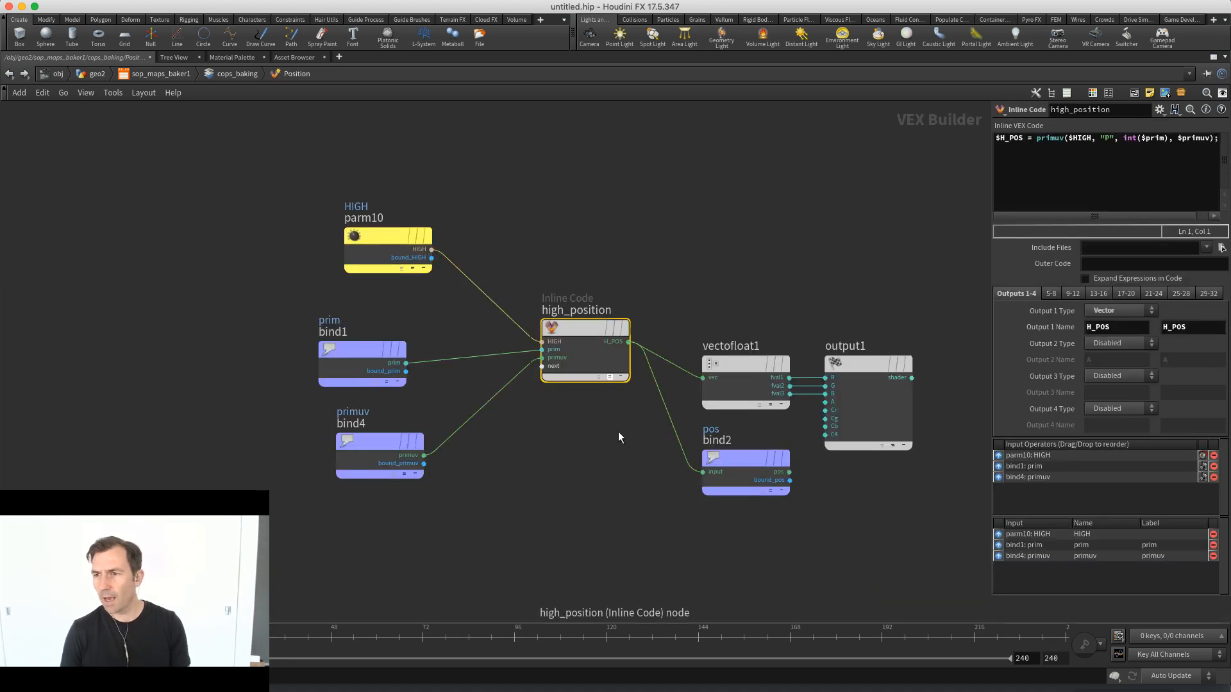
pyautogui.press('u')
pyautogui.scroll(6, 384, 298)
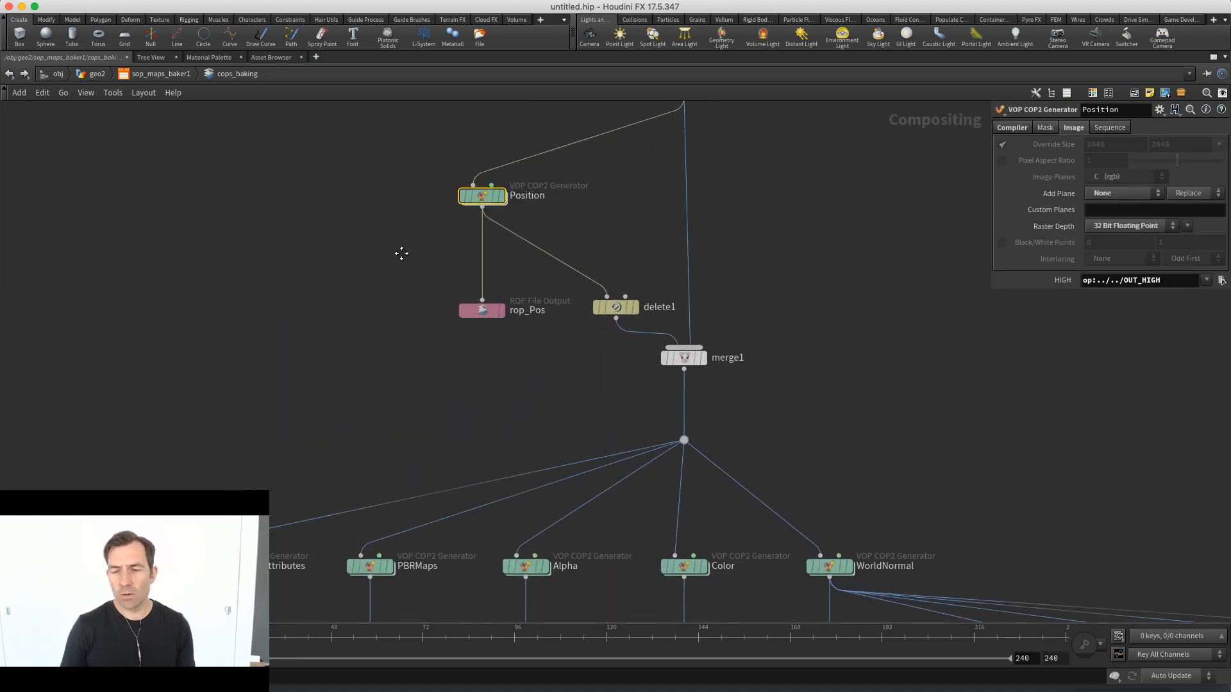
pyautogui.moveTo(415, 300); pyautogui.dragTo(360, 382, button='middle')
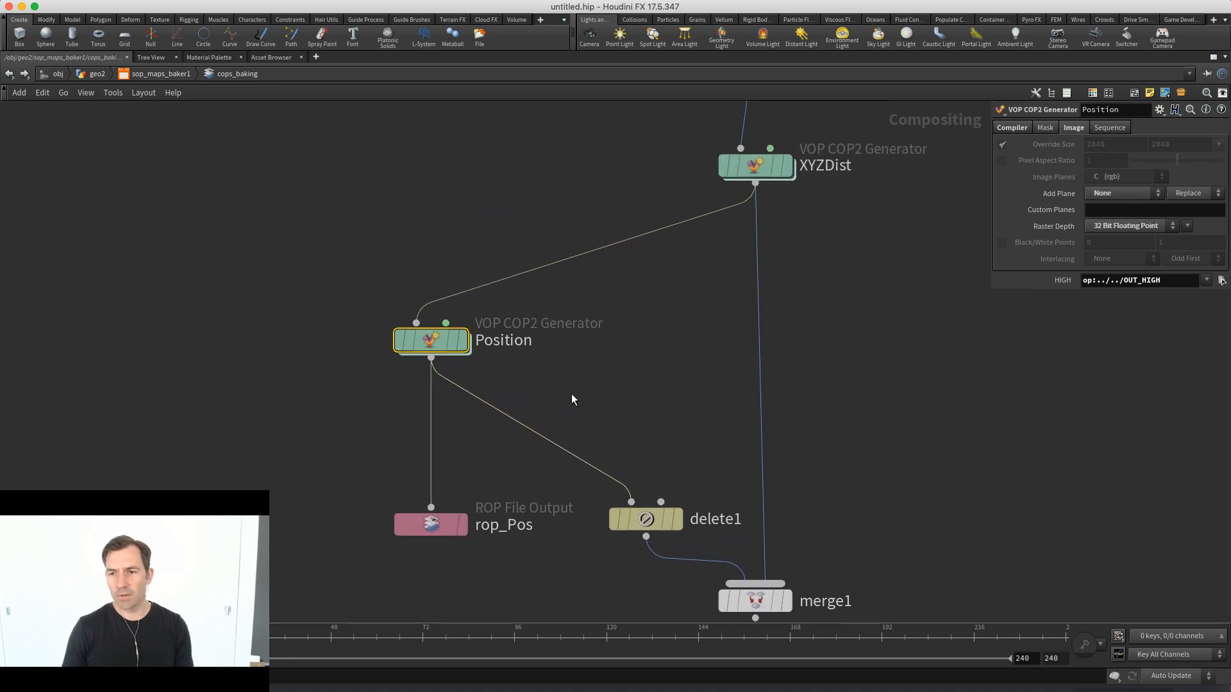
# Re-enter the Position generator and widen the parameter pane to read high_position's full primuv VEX line
pyautogui.moveTo(423, 332)
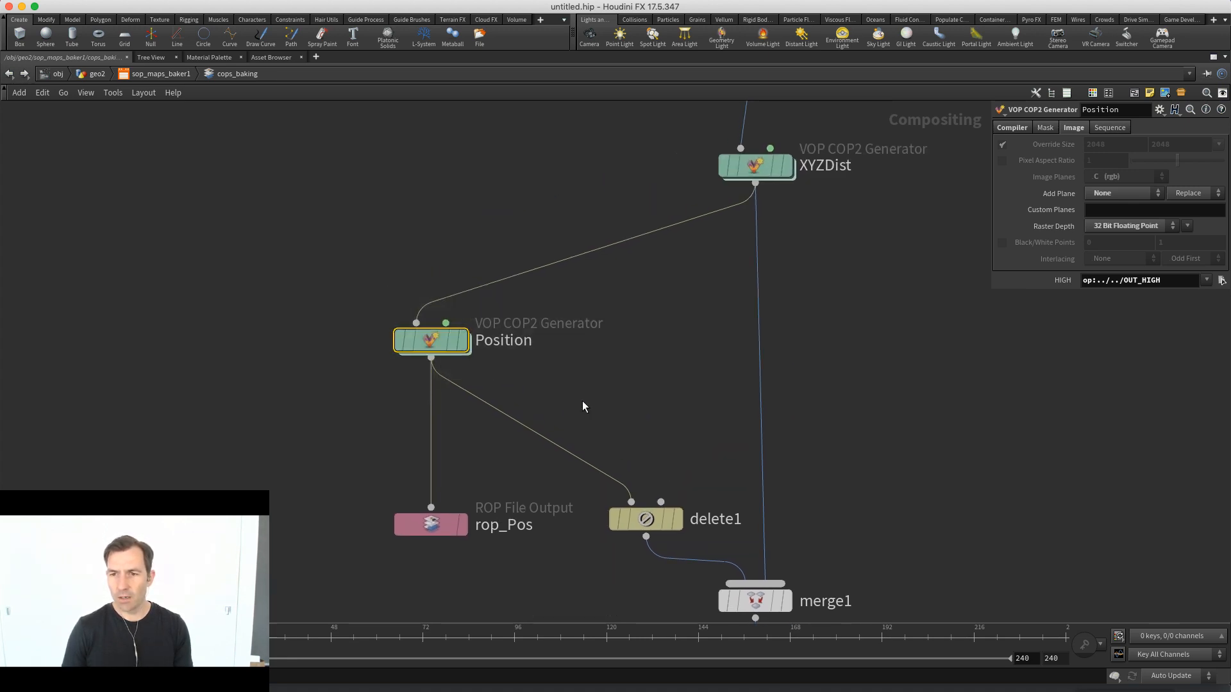
pyautogui.press('i')
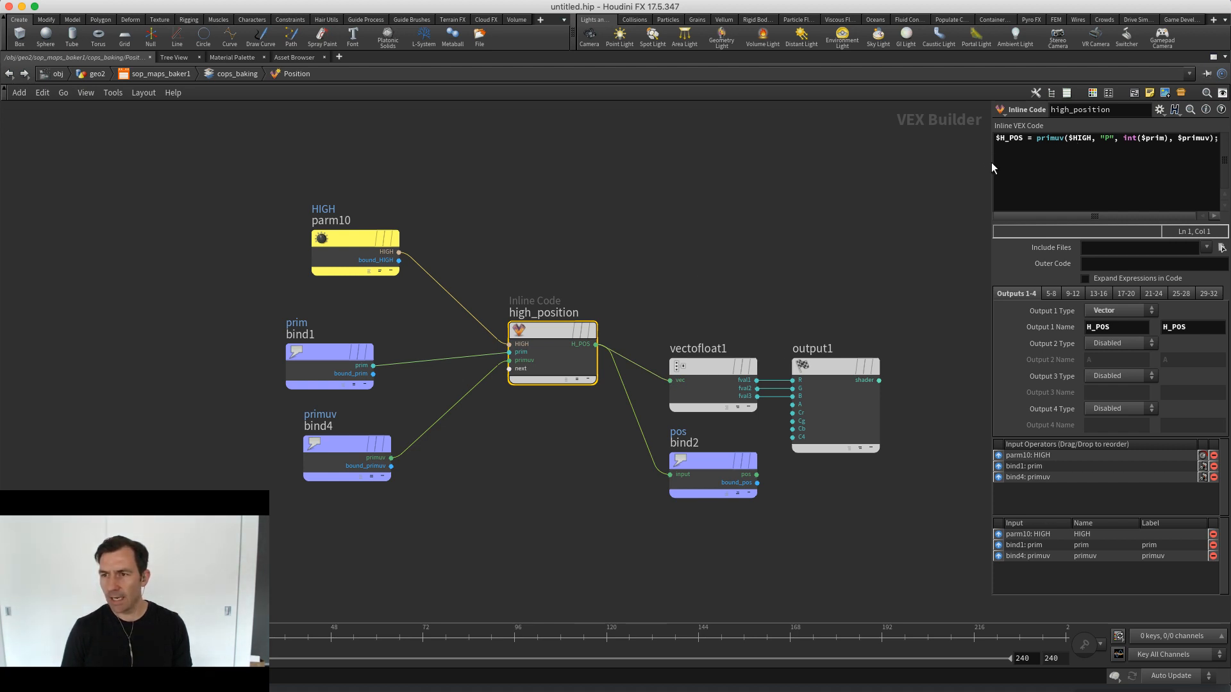
pyautogui.moveTo(990, 168); pyautogui.dragTo(745, 168)
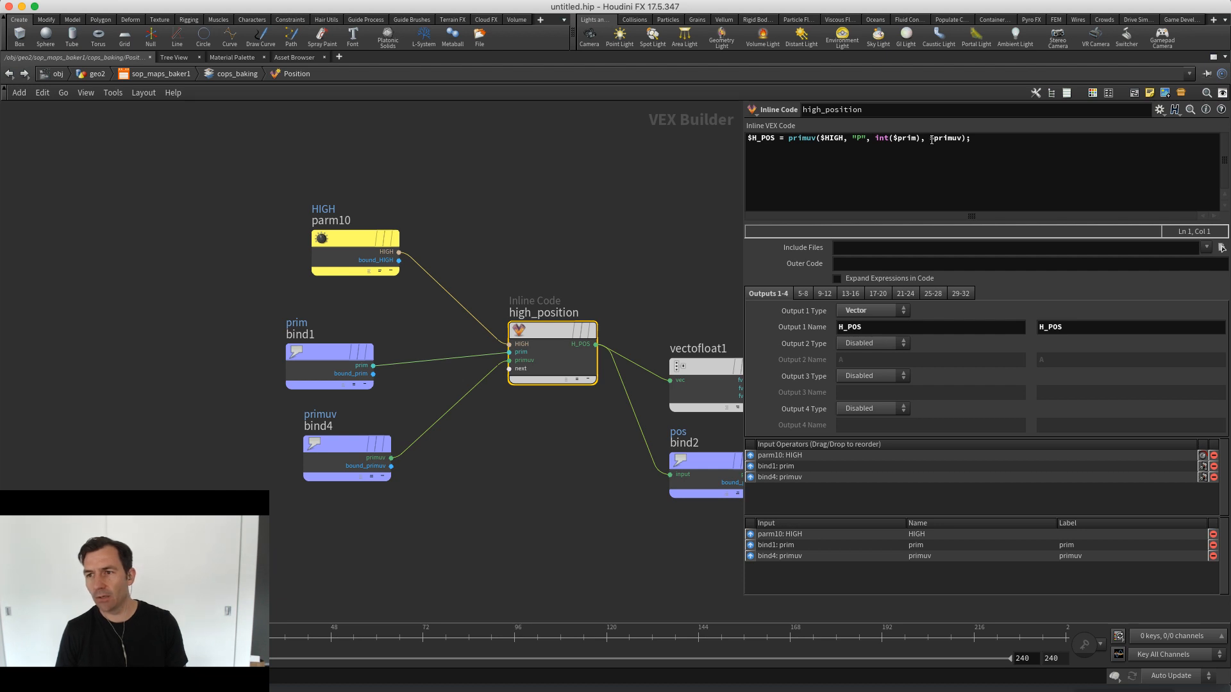
pyautogui.moveTo(638, 203); pyautogui.dragTo(563, 269, button='middle')
pyautogui.scroll(-2, 622, 227)
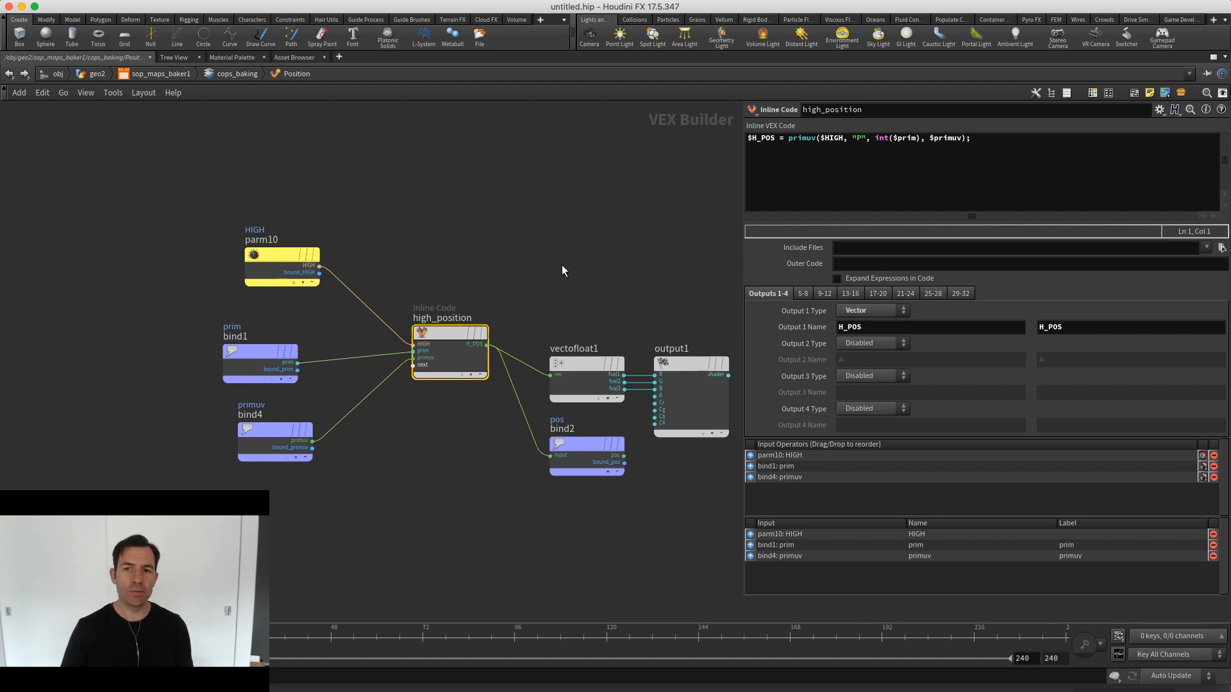
# Climb out of Position, cops_baking, sop_maps_baker1 and geo2 back to the obj level
pyautogui.press('u')
pyautogui.moveTo(589, 390); pyautogui.dragTo(542, 385, button='middle')
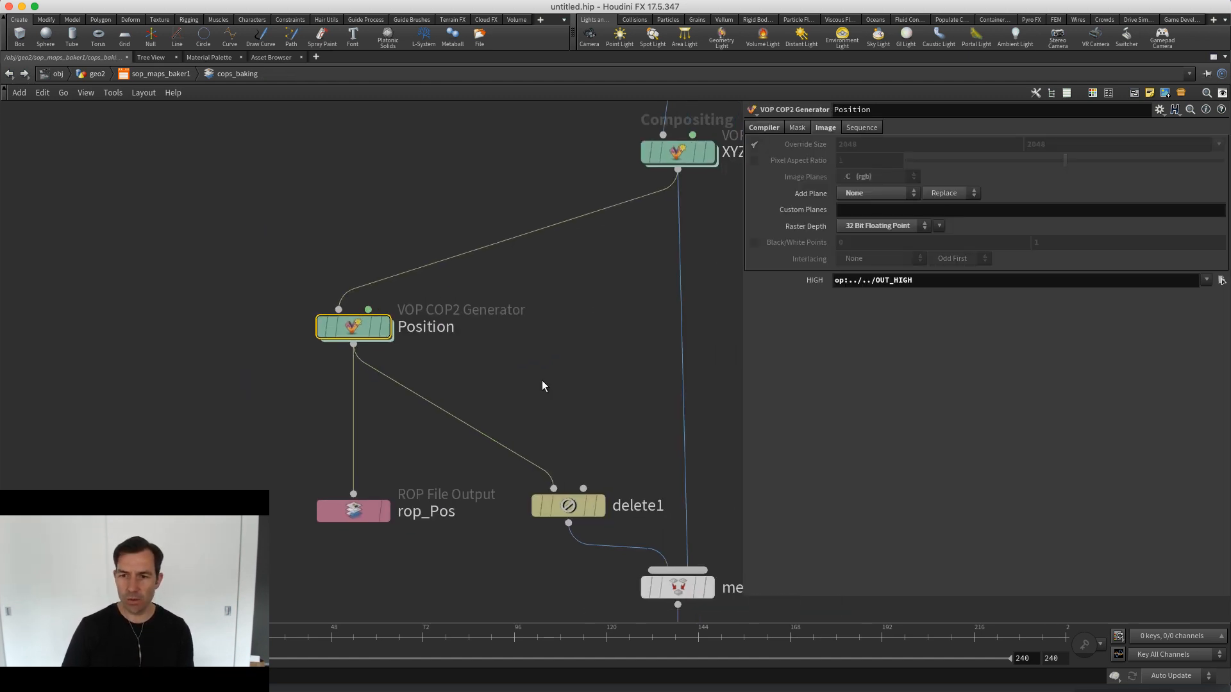
pyautogui.press('u')
pyautogui.moveTo(579, 508); pyautogui.dragTo(467, 513, button='middle')
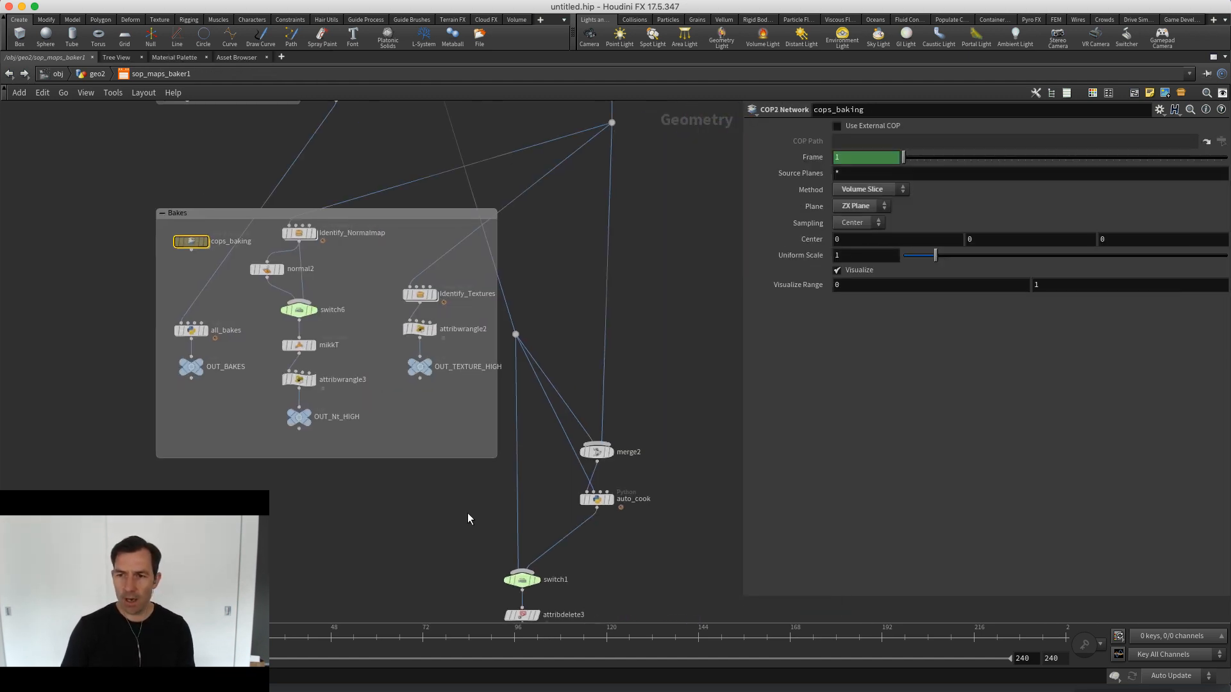
pyautogui.scroll(-2, 455, 500)
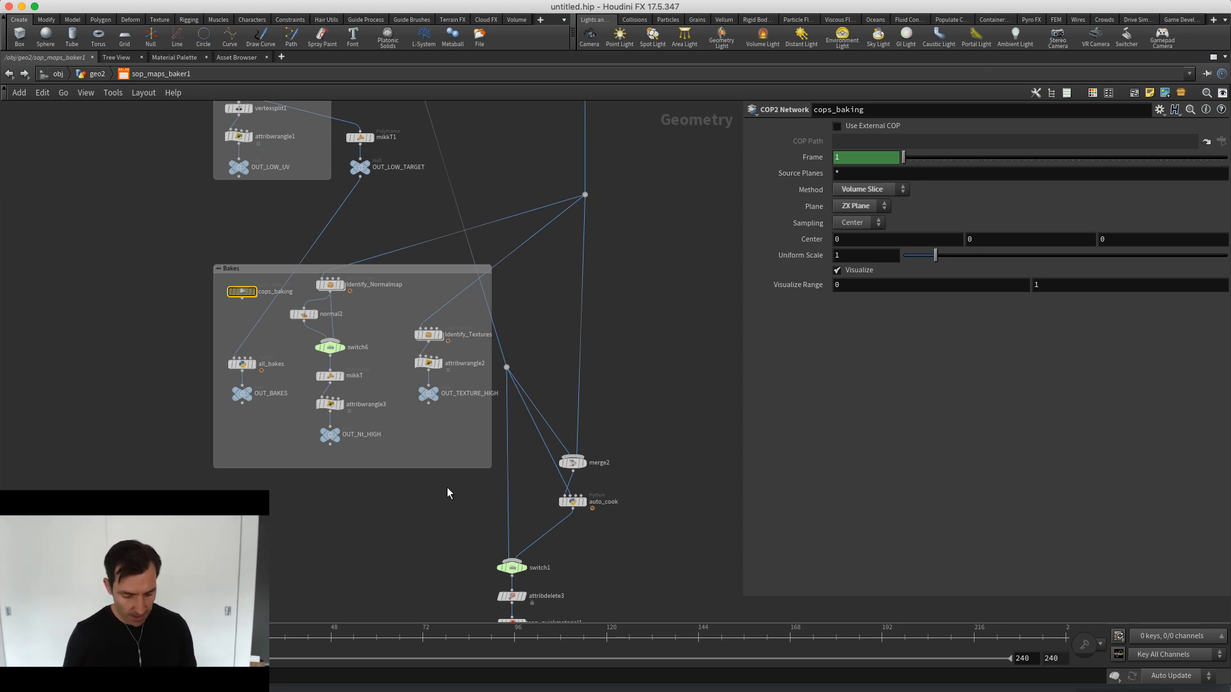
pyautogui.press('u')
pyautogui.press('u')
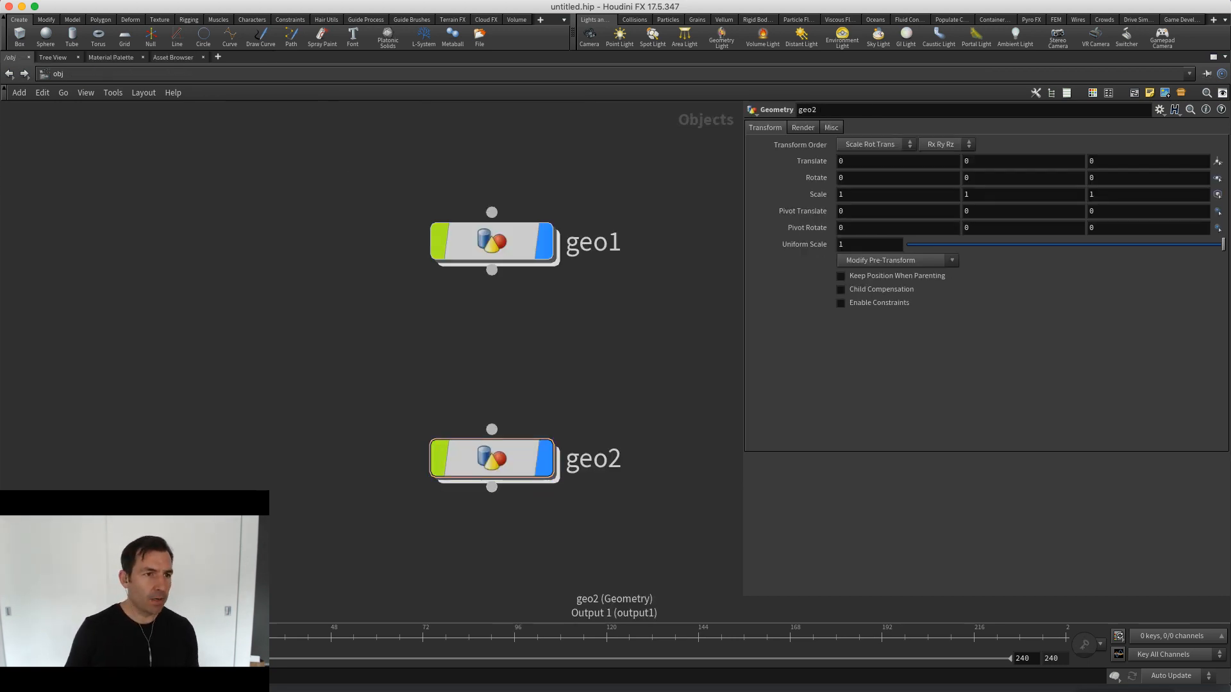
# Switch to the Houdini session with volume_to_texture_ue4_res.hip, go to its obj level and restore the layout with the scene view
pyautogui.press('super+Tab')
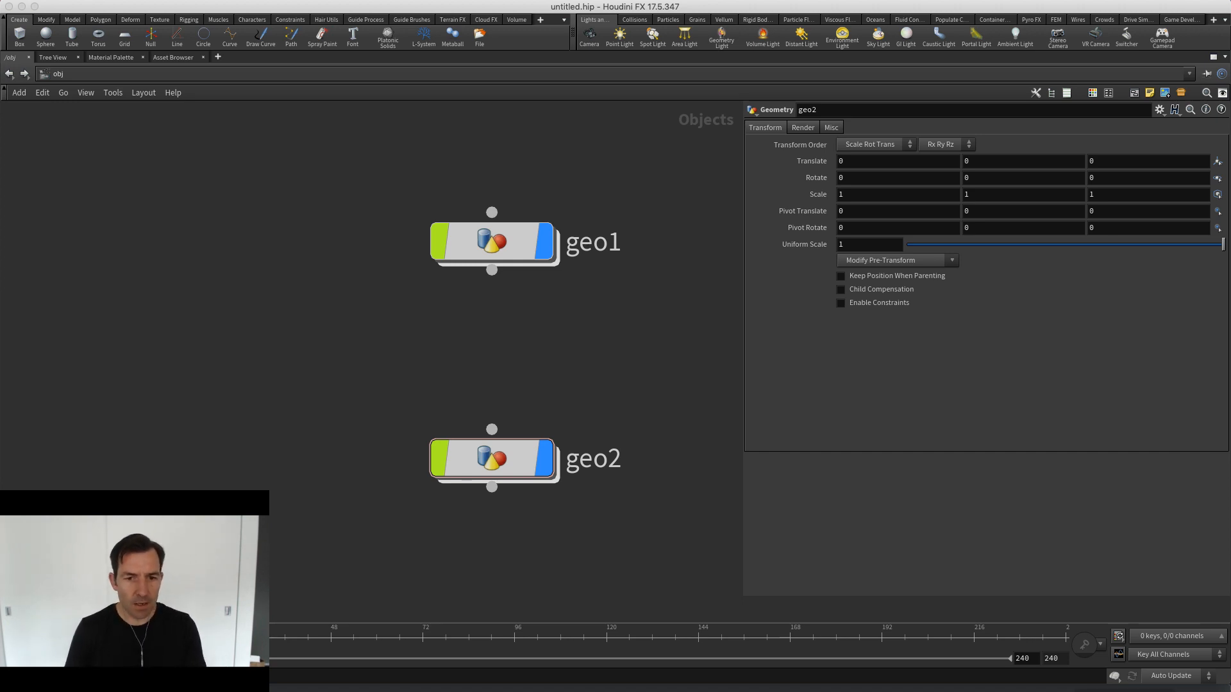
pyautogui.click(99, 414)
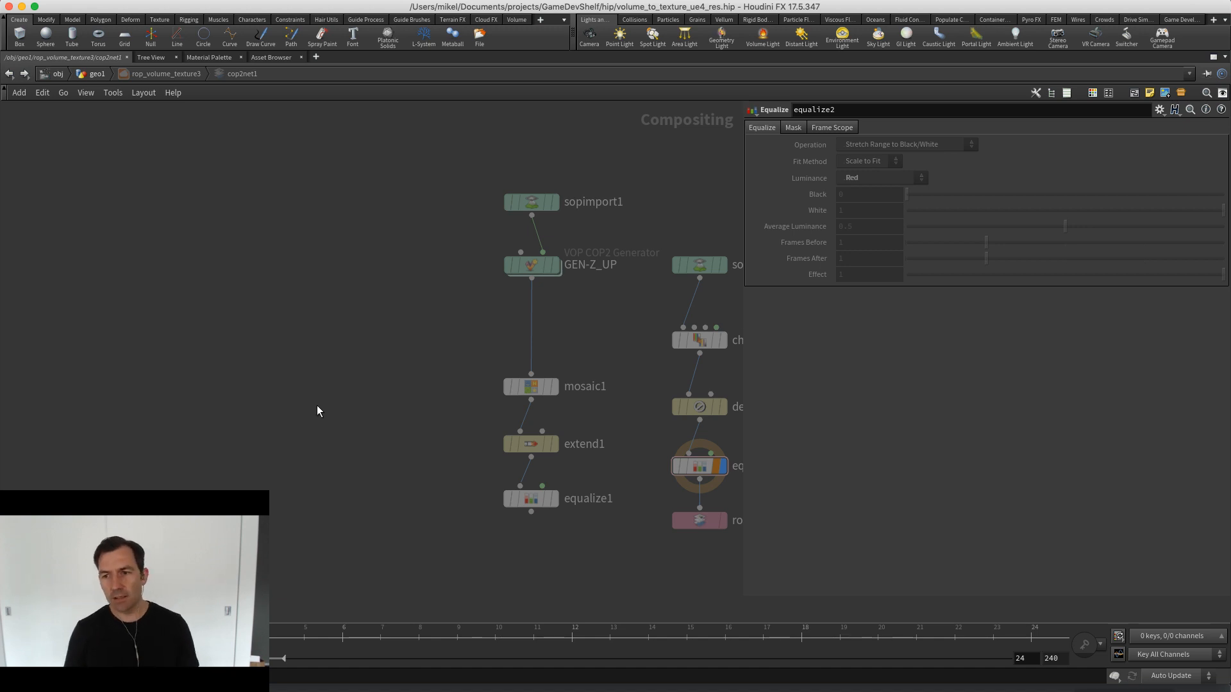
pyautogui.press('1')
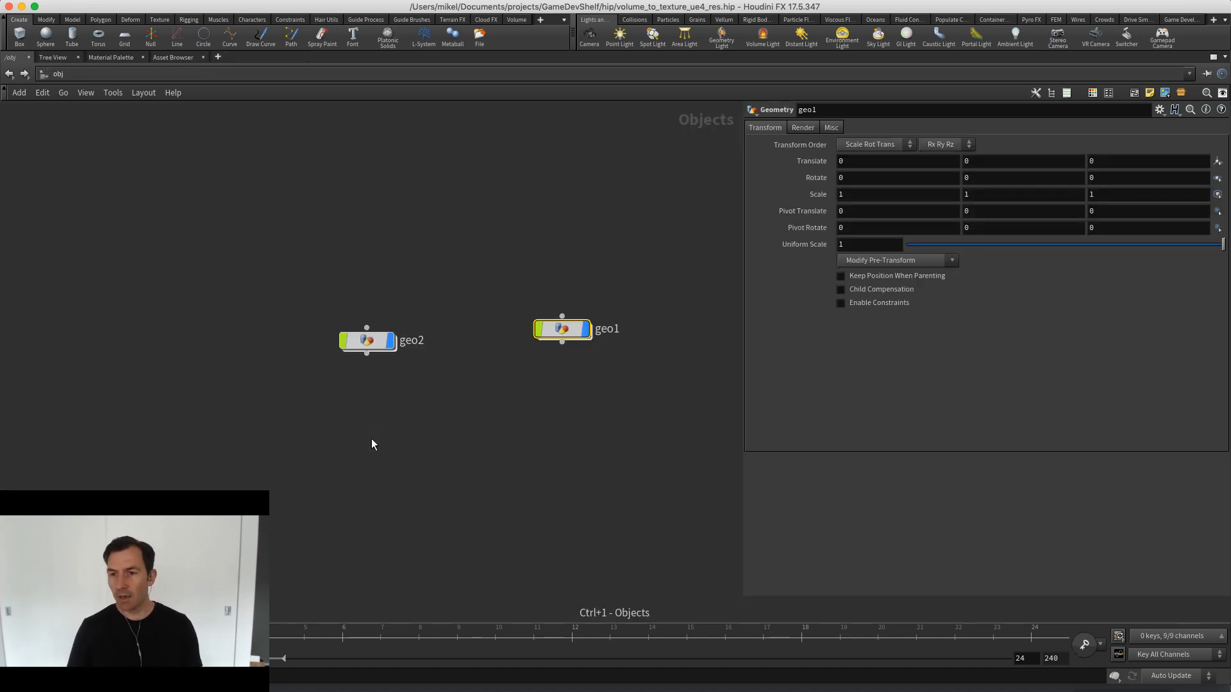
pyautogui.hotkey('ctrl', 'b')
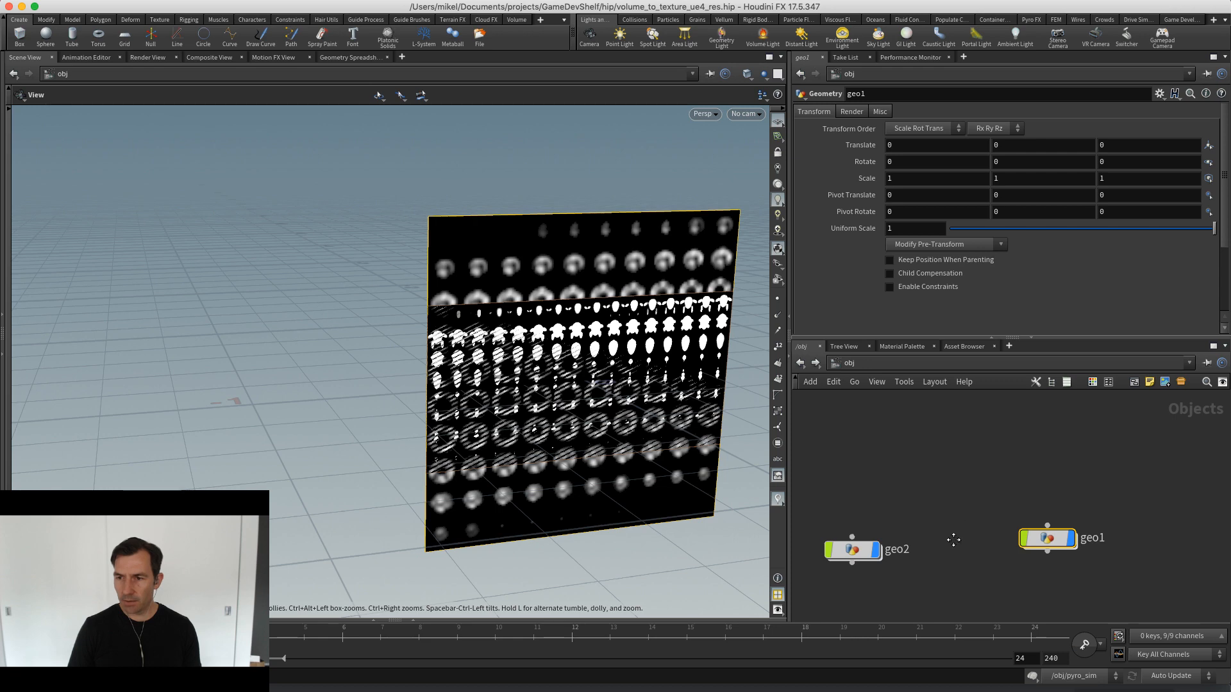
# Enter geo1 and display blast2 to view its isolated heat volume feeding rop_volume_texture3
pyautogui.click(842, 542)
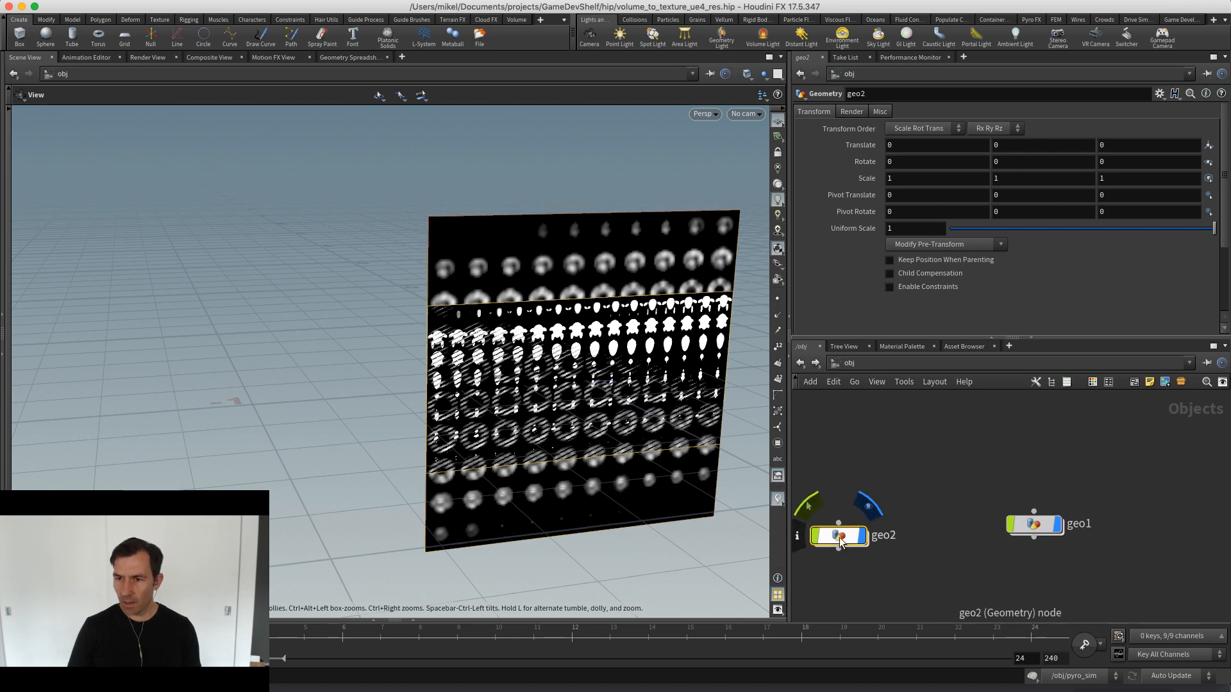
pyautogui.doubleClick(1033, 525)
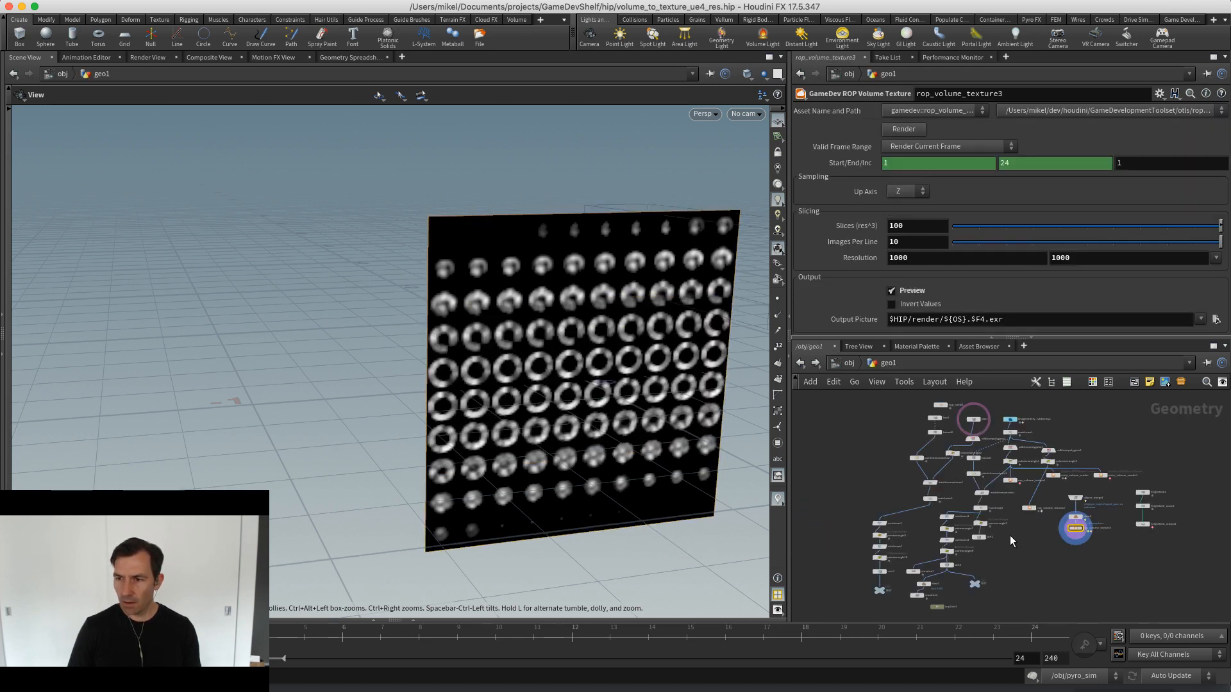
pyautogui.scroll(5, 1041, 517)
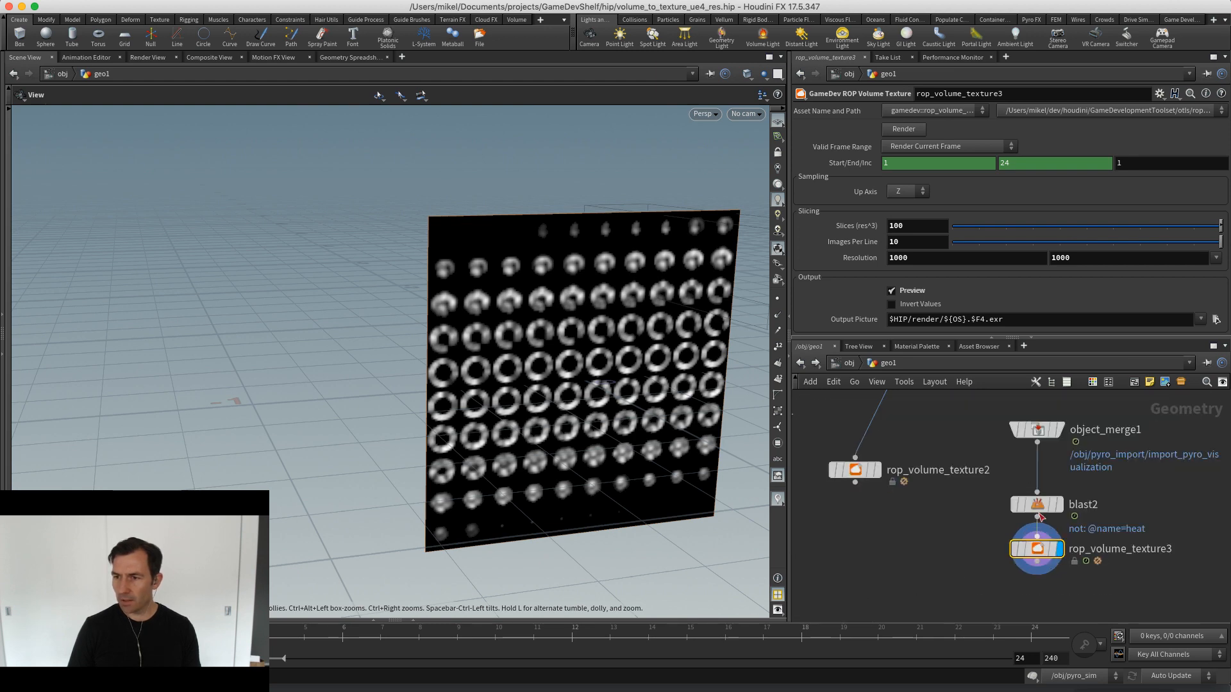
pyautogui.click(1039, 506)
pyautogui.click(1058, 505)
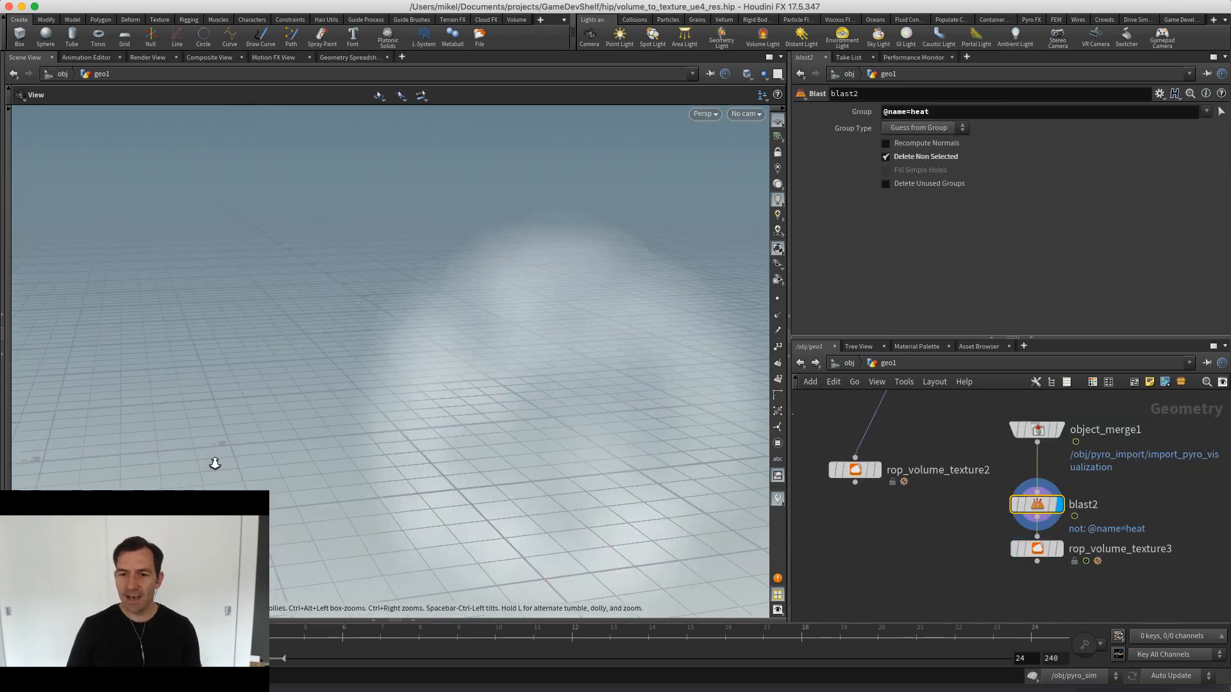
pyautogui.moveTo(215, 463); pyautogui.dragTo(414, 430)
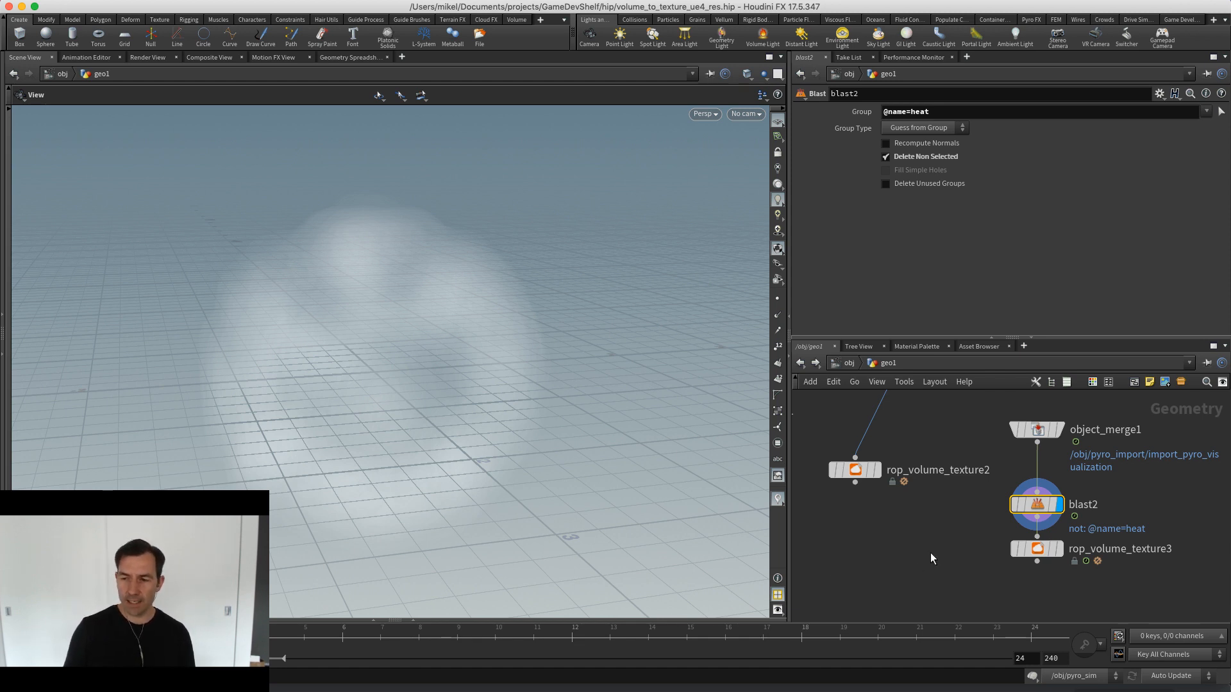
pyautogui.moveTo(929, 553); pyautogui.dragTo(844, 552, button='middle')
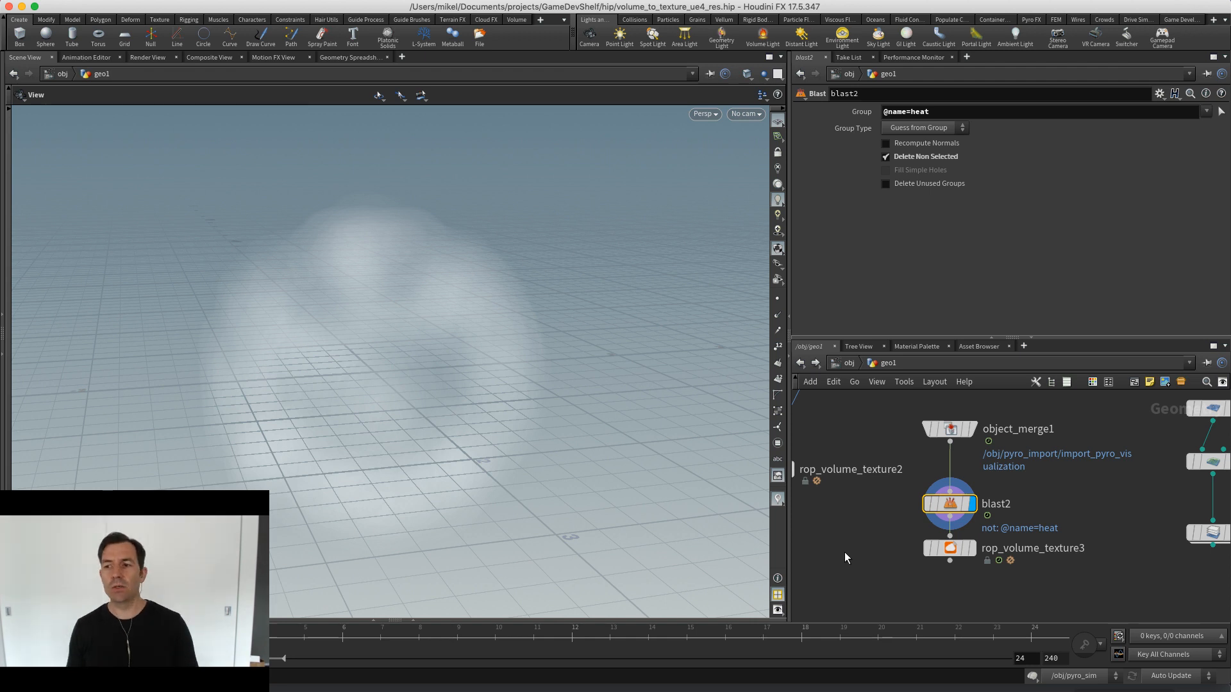
pyautogui.scroll(3, 885, 561)
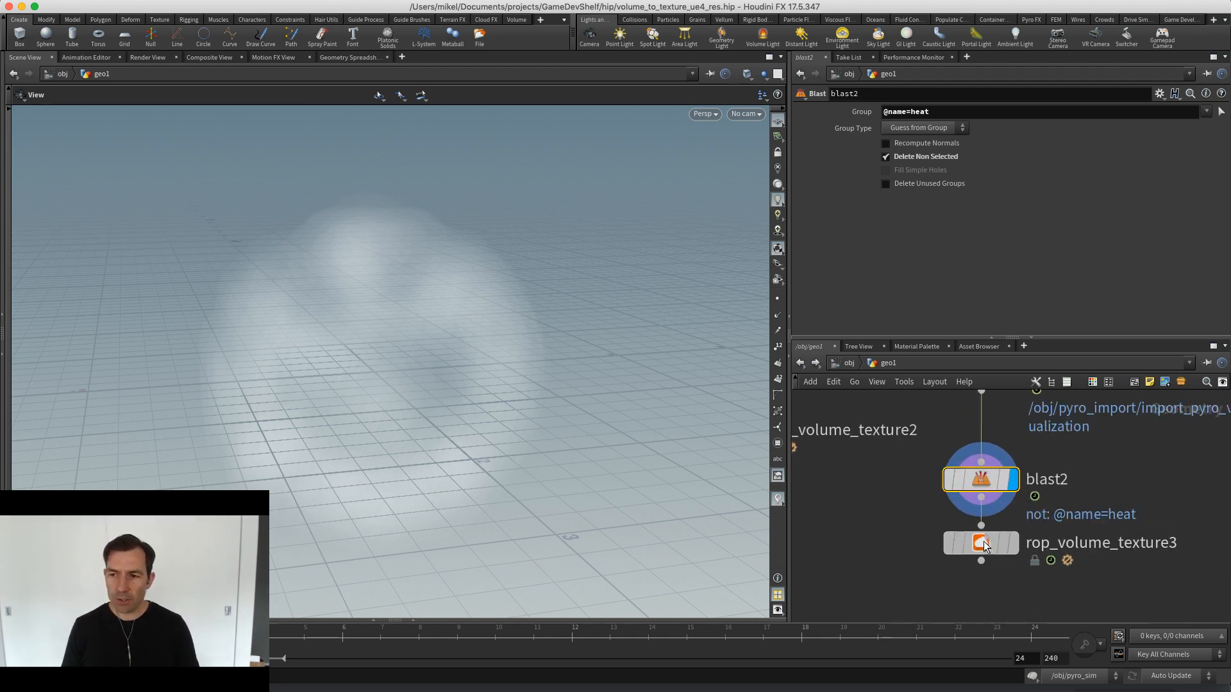
# Check rop_volume_texture3's slicing and output parameters, and look at the node network inside it
pyautogui.click(984, 542)
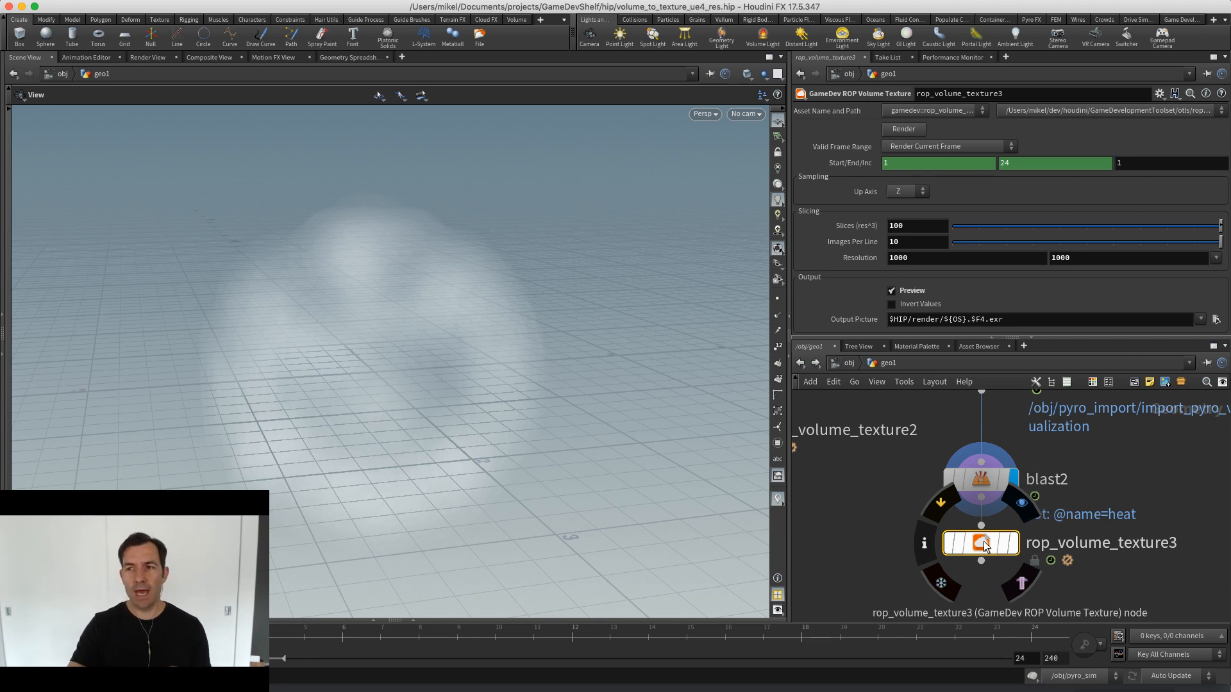
pyautogui.rightClick(983, 541)
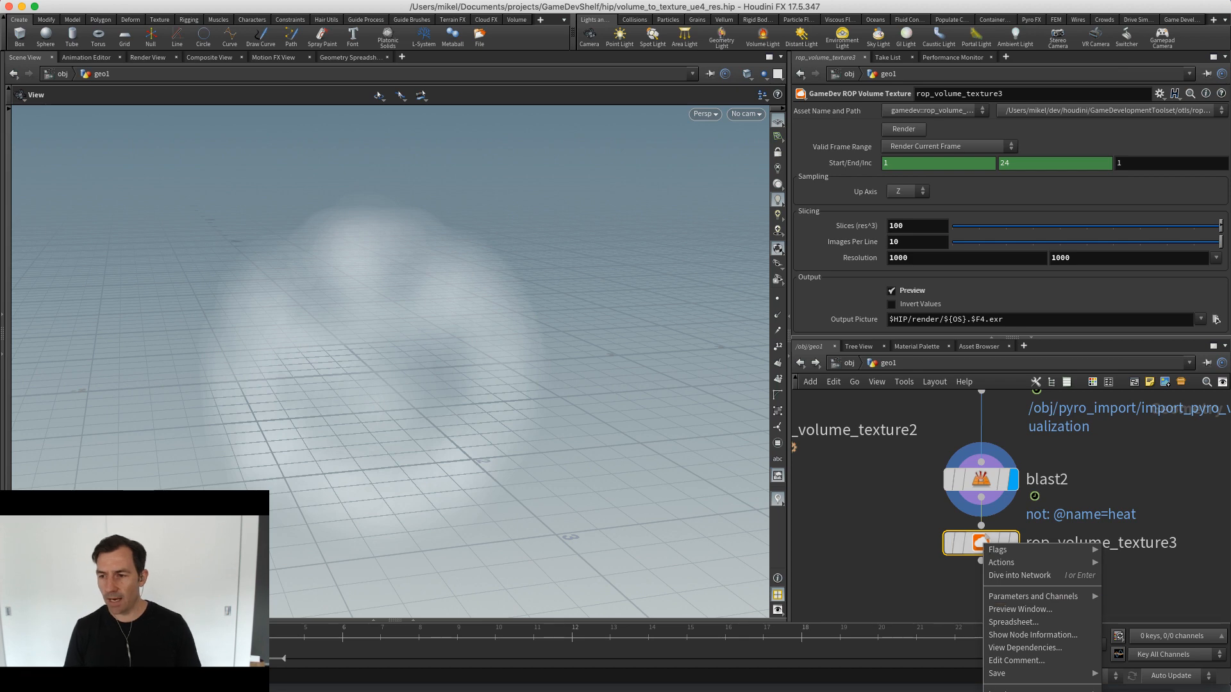
pyautogui.press('Escape')
pyautogui.doubleClick(983, 544)
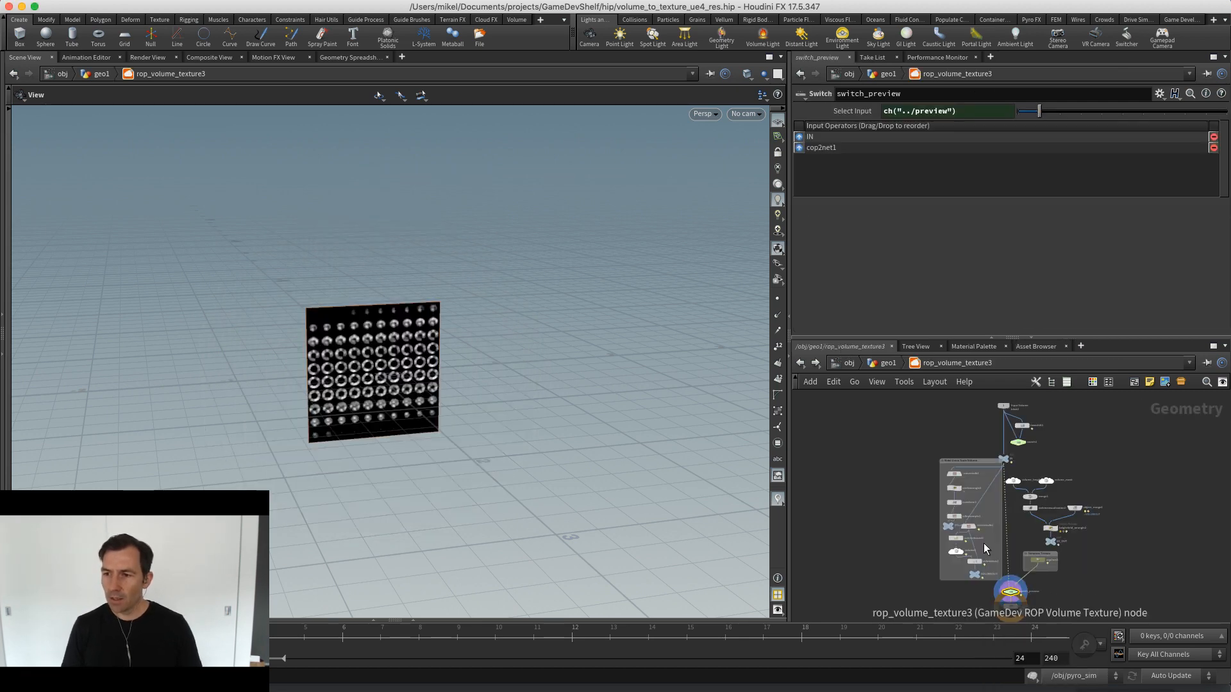
pyautogui.scroll(6, 1026, 525)
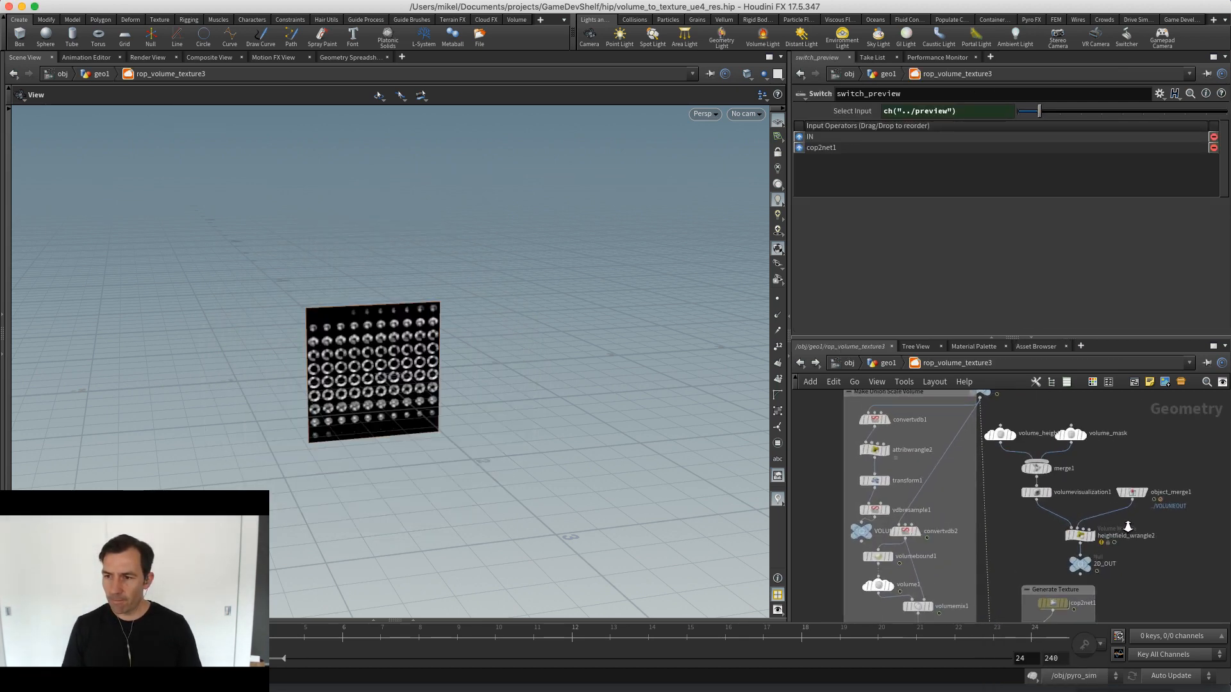
# Return to geo1, select blast2 and play back its heat volume
pyautogui.click(888, 362)
pyautogui.click(992, 479)
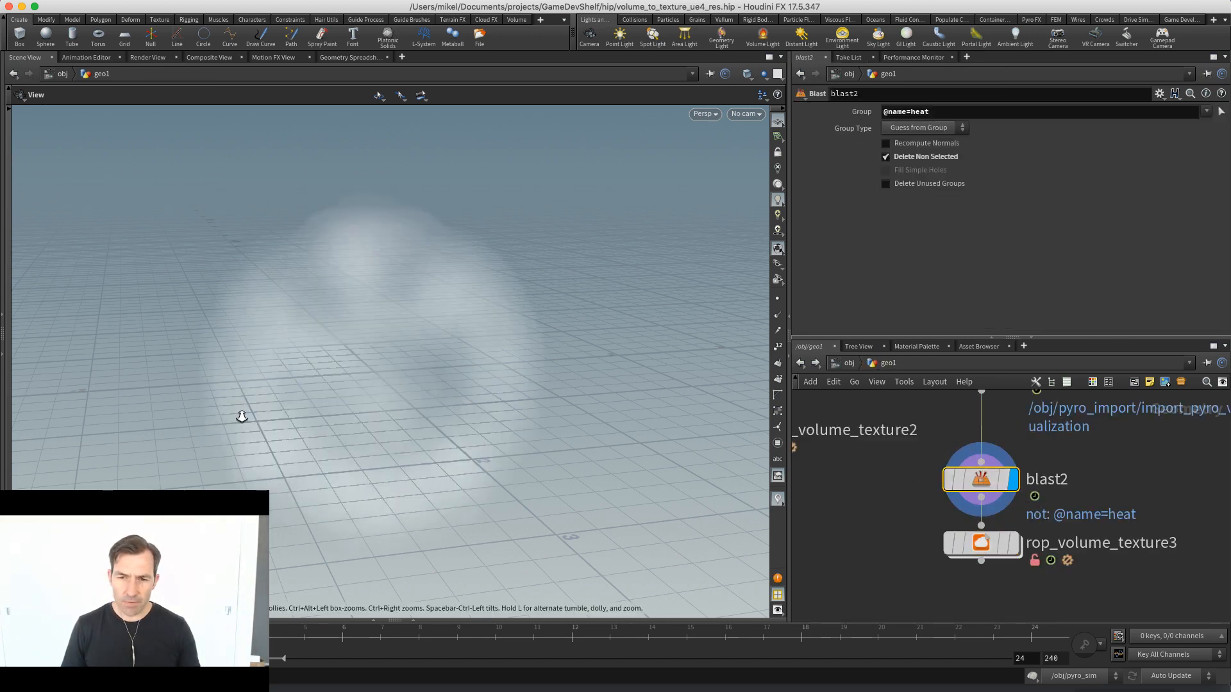
pyautogui.moveTo(242, 414); pyautogui.dragTo(222, 412)
pyautogui.press('Up')
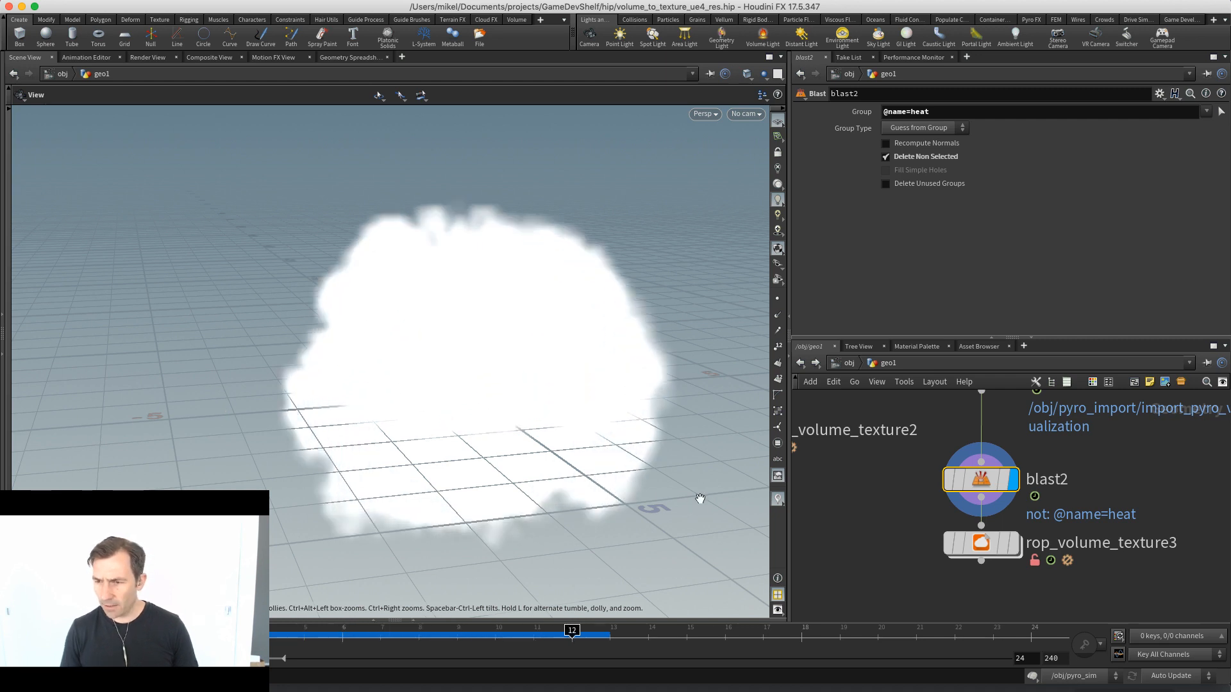
# Display object_merge1 to view the full imported pyro simulation, and switch the display back to blast2
pyautogui.scroll(3, 929, 510)
pyautogui.click(990, 461)
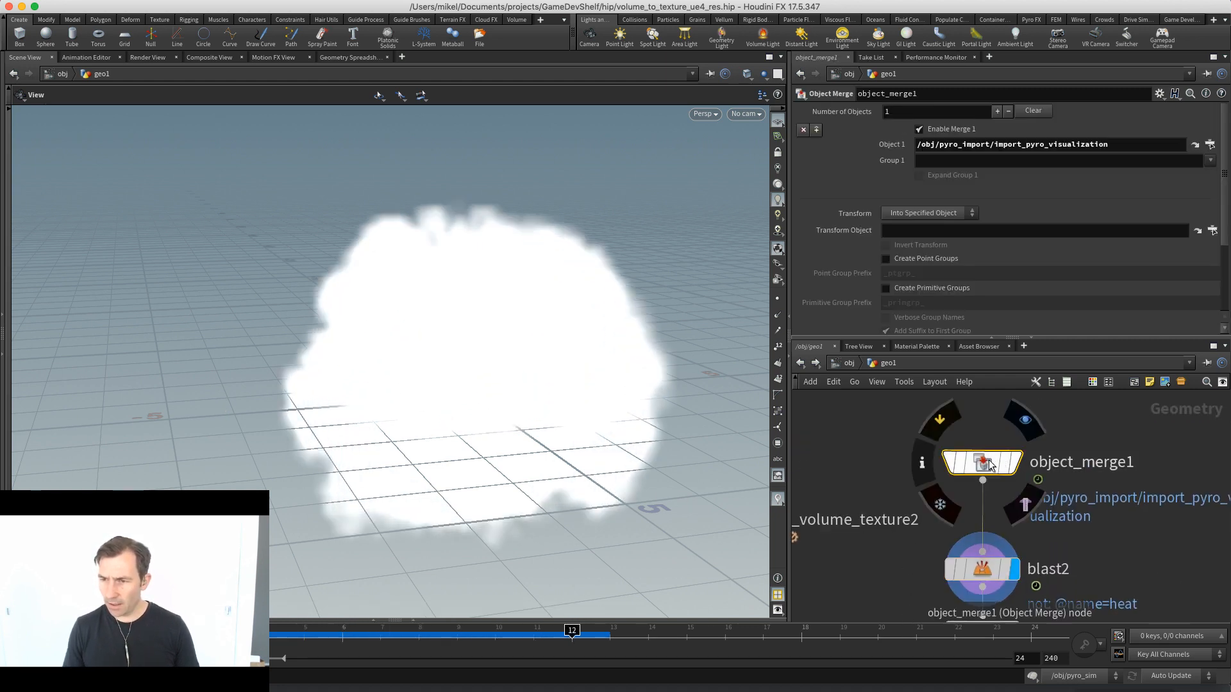
pyautogui.click(1013, 461)
pyautogui.moveTo(380, 418); pyautogui.dragTo(478, 417, button='right')
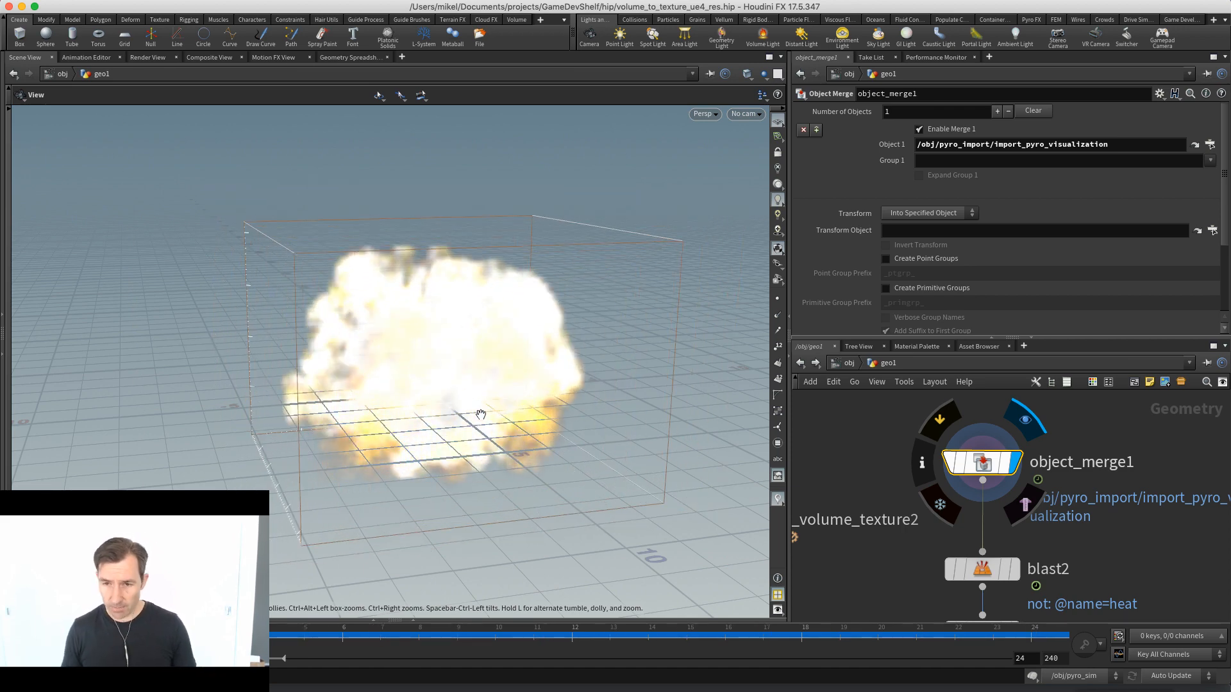
pyautogui.click(982, 570)
pyautogui.click(1015, 569)
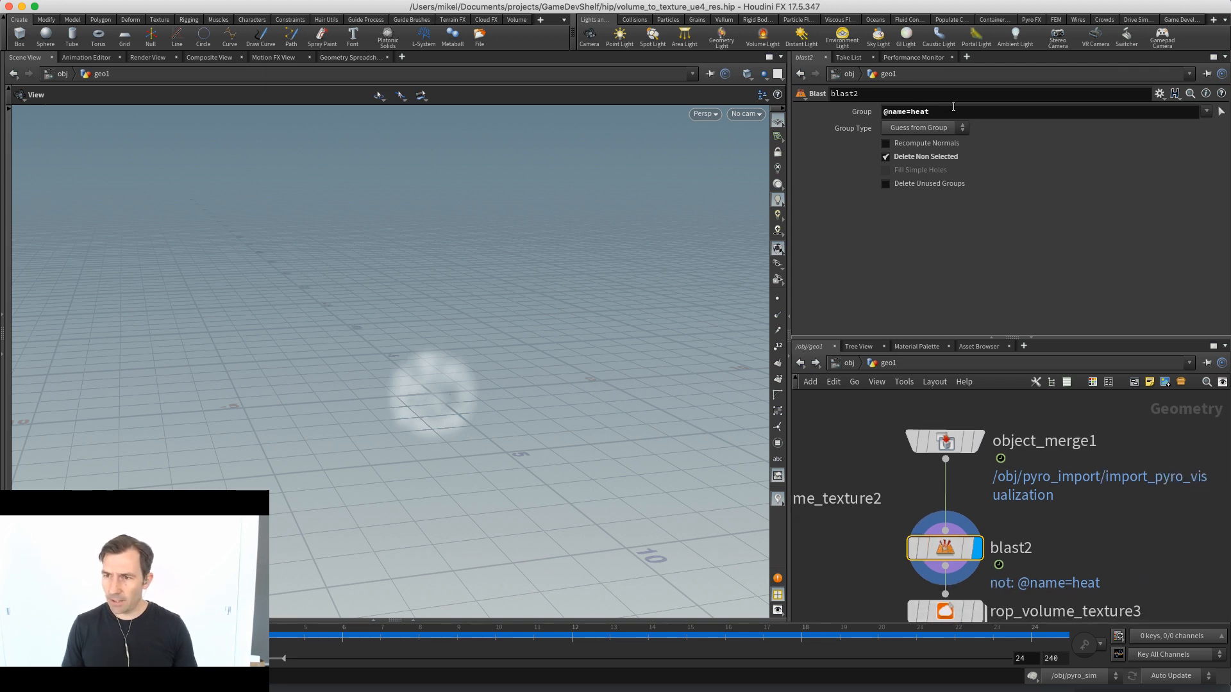
# Enter rop_volume_texture3, display volumemix1 in the Make Union Scale Volume group and frame it in the scene view
pyautogui.moveTo(878, 567); pyautogui.dragTo(878, 532, button='middle')
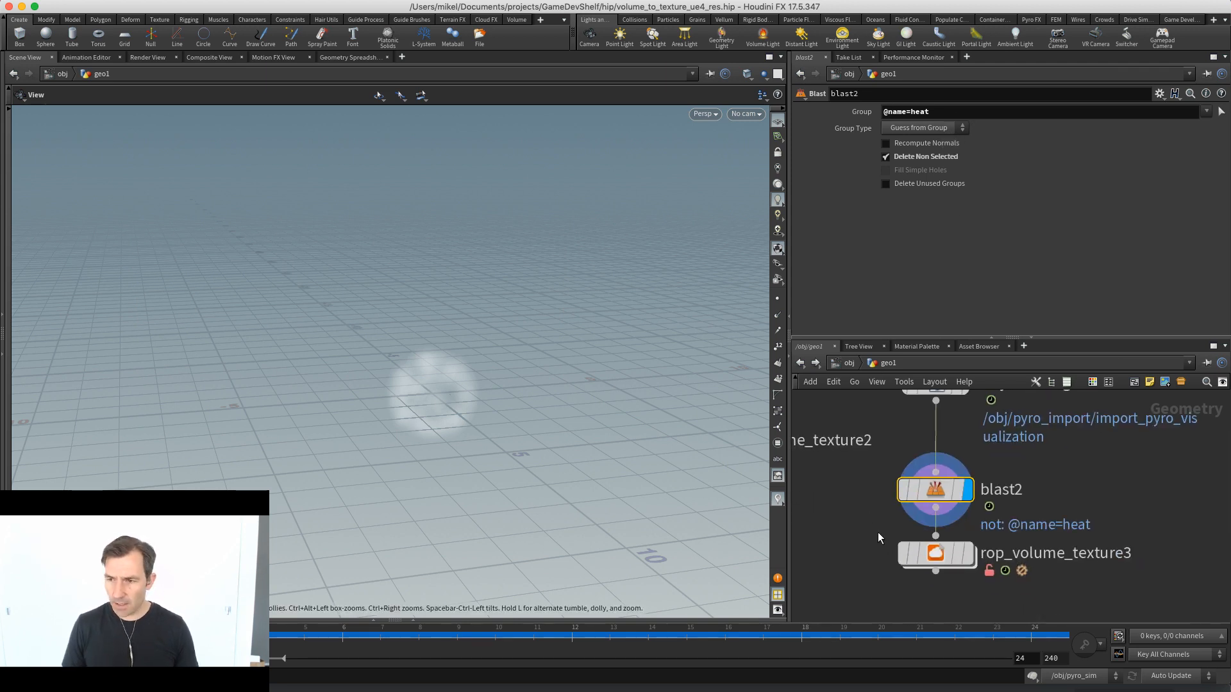
pyautogui.doubleClick(945, 559)
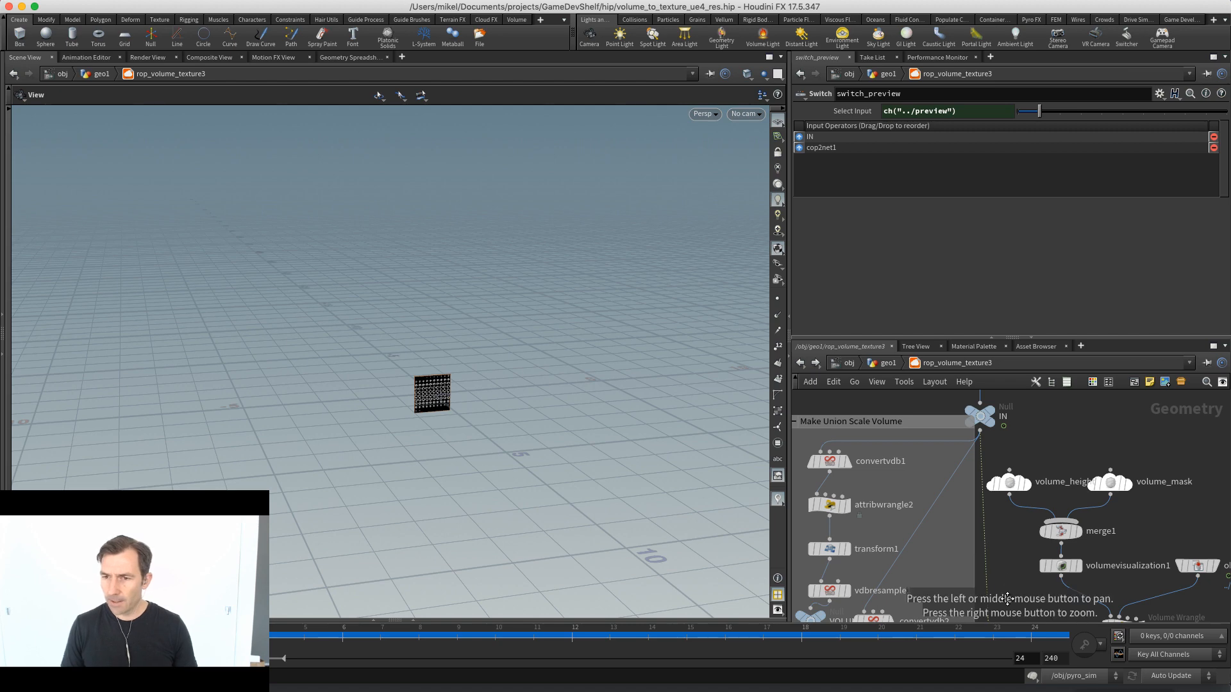
pyautogui.scroll(-5, 924, 582)
pyautogui.click(920, 527)
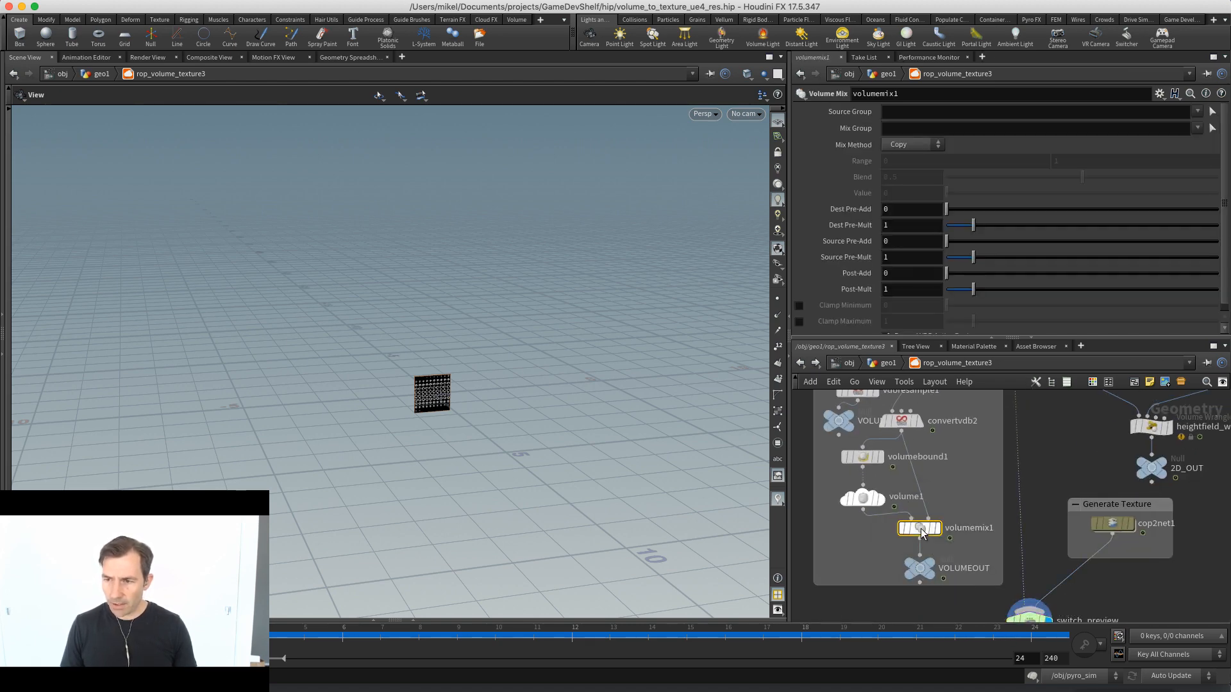
pyautogui.click(935, 528)
pyautogui.hotkey('space', 'g')
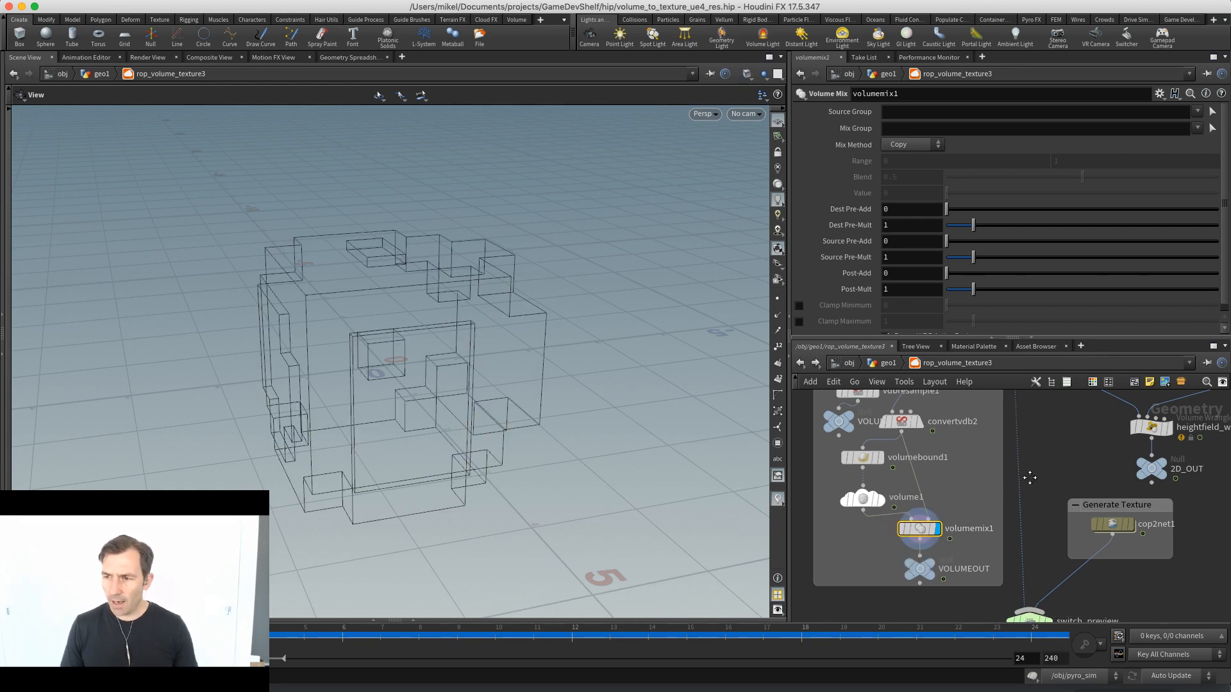
# Look over the volume_height and volume_mask branch, and enter cop2net1 to examine its GEN-Z_UP and mosaic1 chain
pyautogui.moveTo(1011, 478); pyautogui.dragTo(970, 609, button='middle')
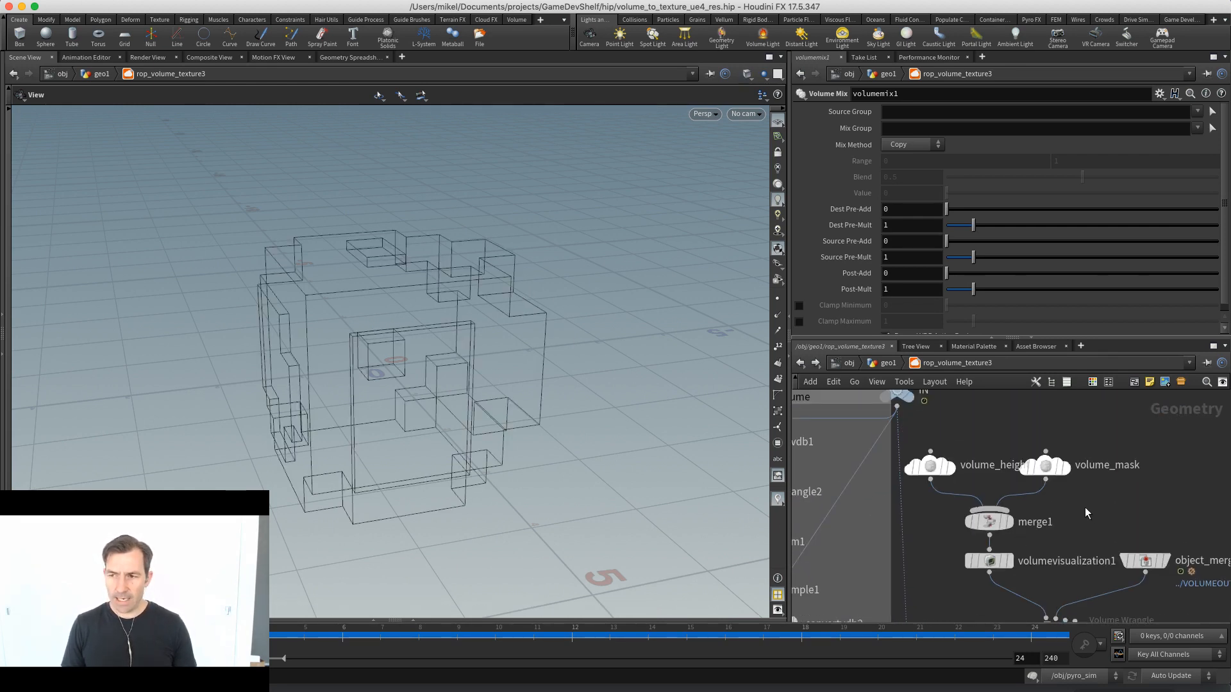
pyautogui.scroll(-2, 1085, 508)
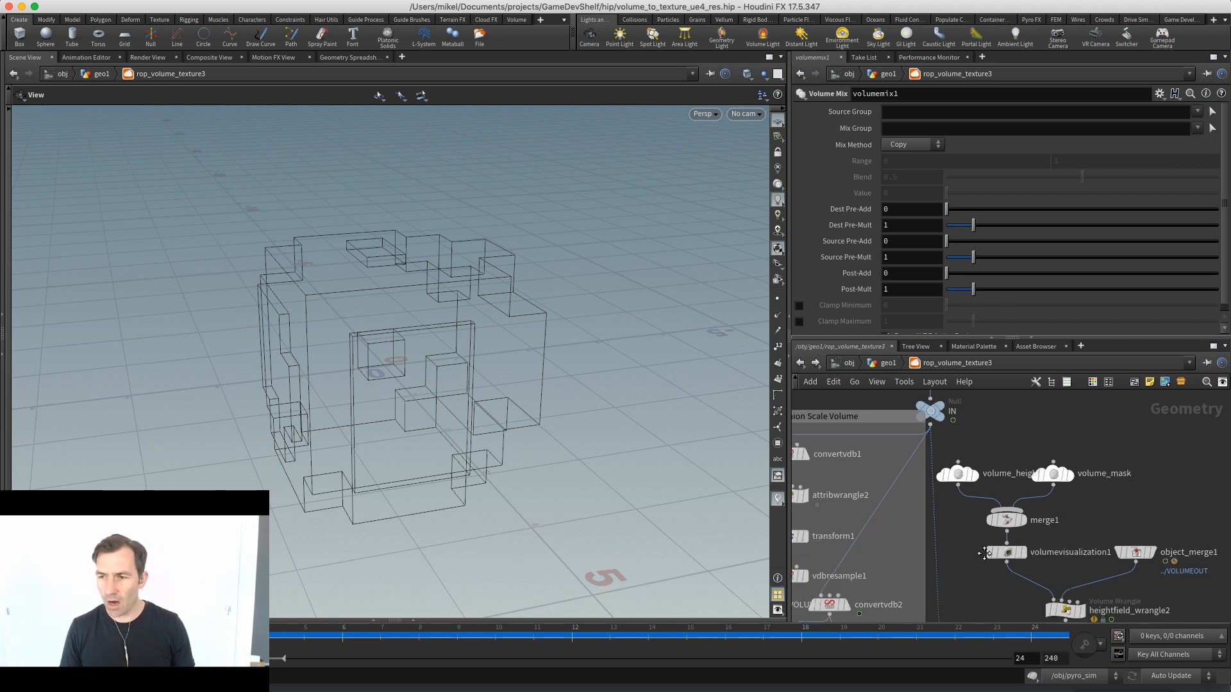
pyautogui.moveTo(1022, 599); pyautogui.dragTo(1024, 529, button='middle')
pyautogui.doubleClick(1019, 536)
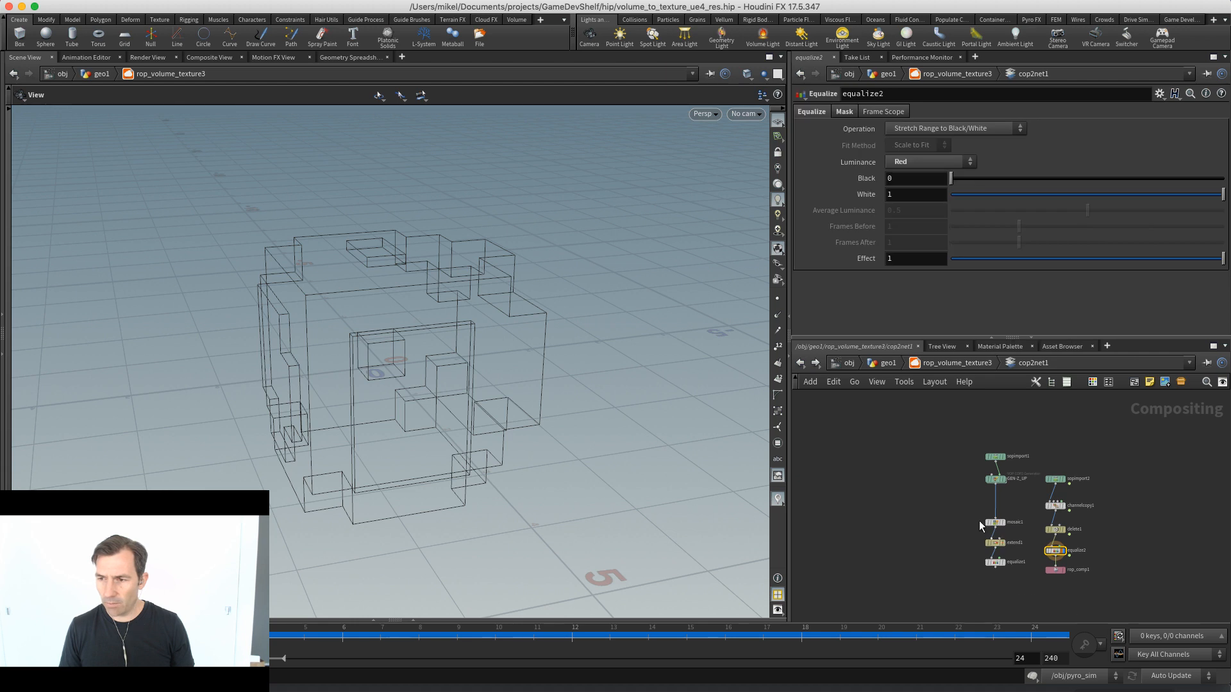
pyautogui.moveTo(994, 518); pyautogui.dragTo(1000, 494, button='right')
pyautogui.moveTo(1000, 493); pyautogui.dragTo(909, 545, button='middle')
pyautogui.moveTo(909, 544); pyautogui.dragTo(925, 542, button='right')
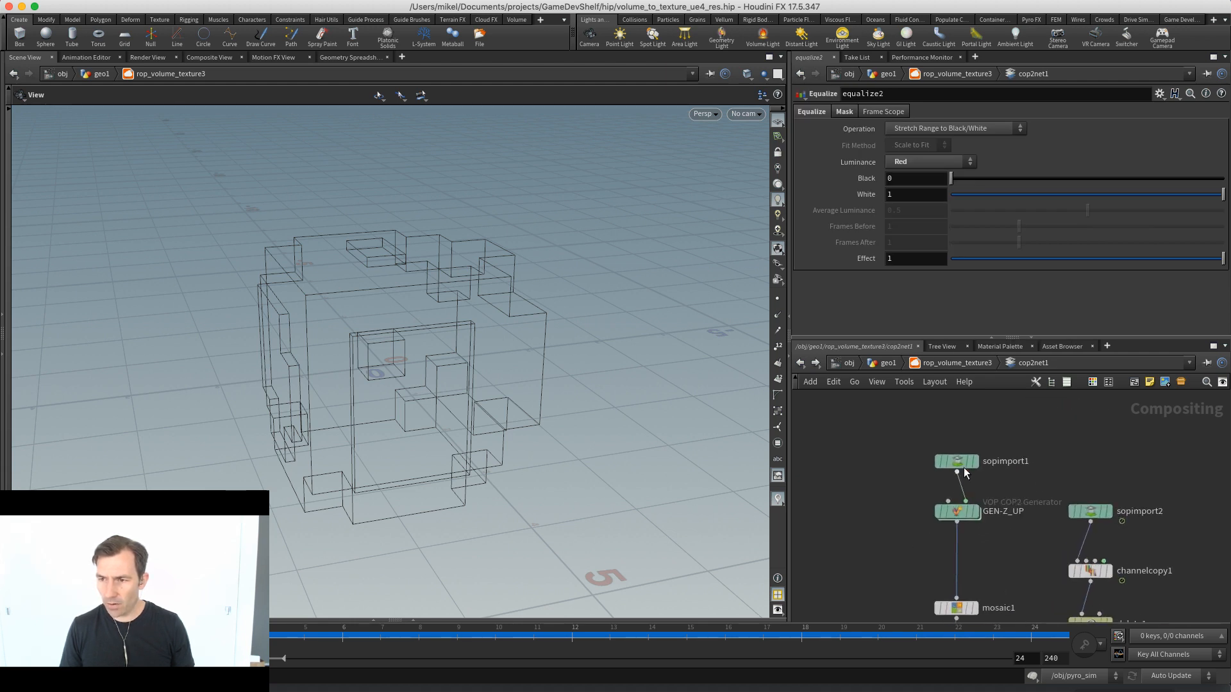
# Inspect sopimport1's SOP source path and show the node in the composite viewer
pyautogui.click(956, 462)
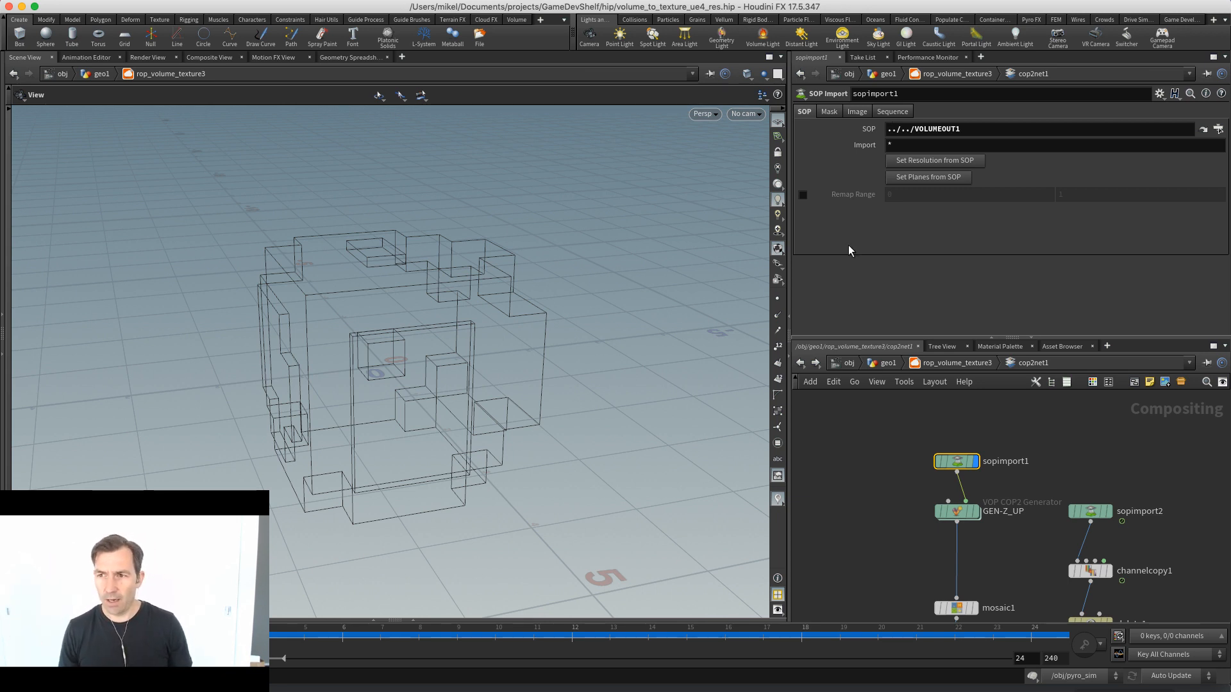
pyautogui.moveTo(835, 536); pyautogui.dragTo(822, 513, button='middle')
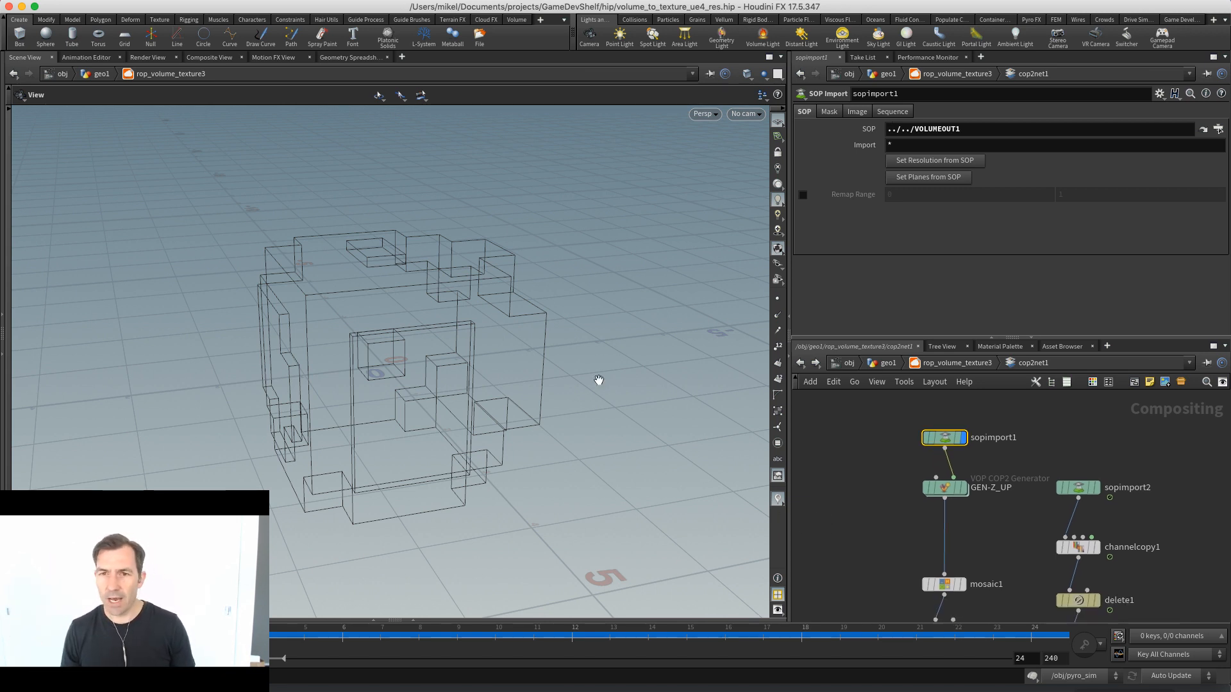
pyautogui.click(218, 59)
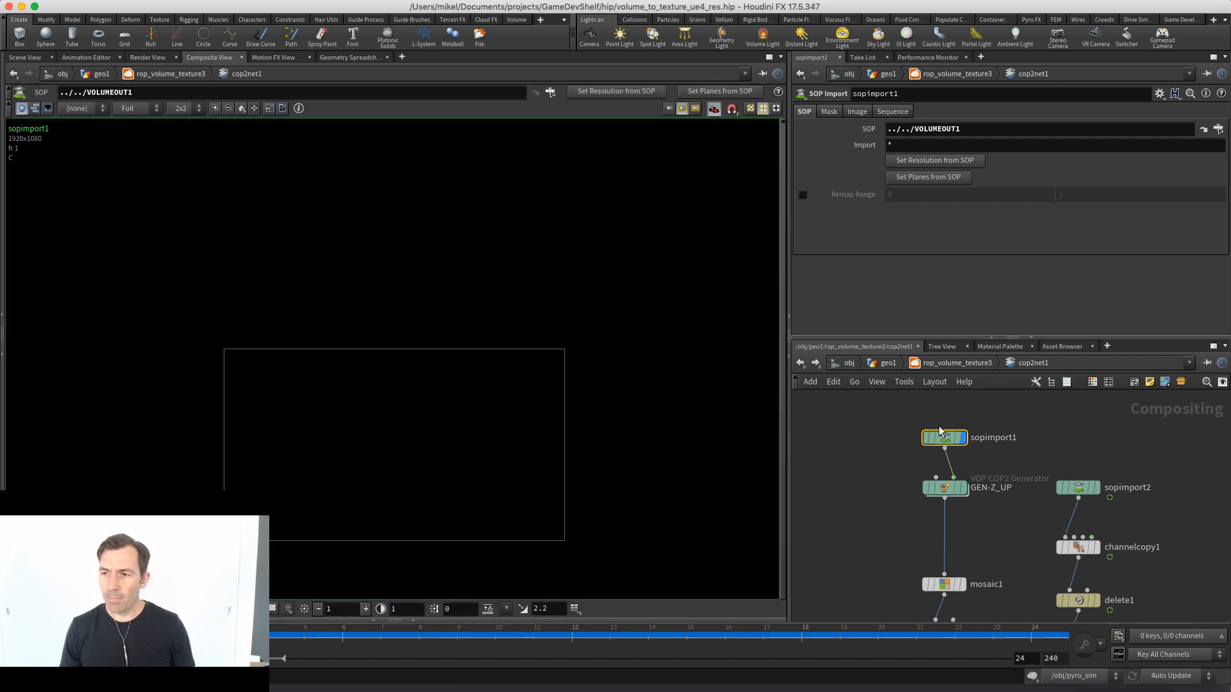
# Enter the GEN-Z_UP VOP COP2 Generator and examine its VOP chain through to output1
pyautogui.click(944, 488)
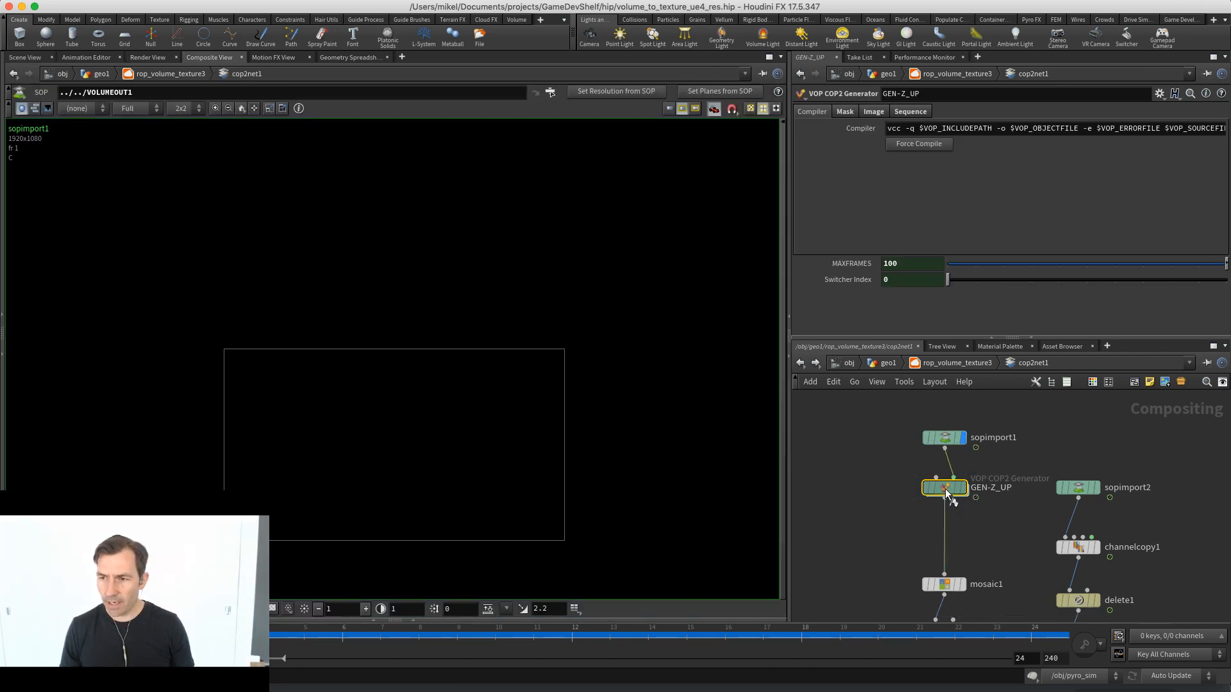
pyautogui.doubleClick(944, 487)
pyautogui.scroll(5, 949, 525)
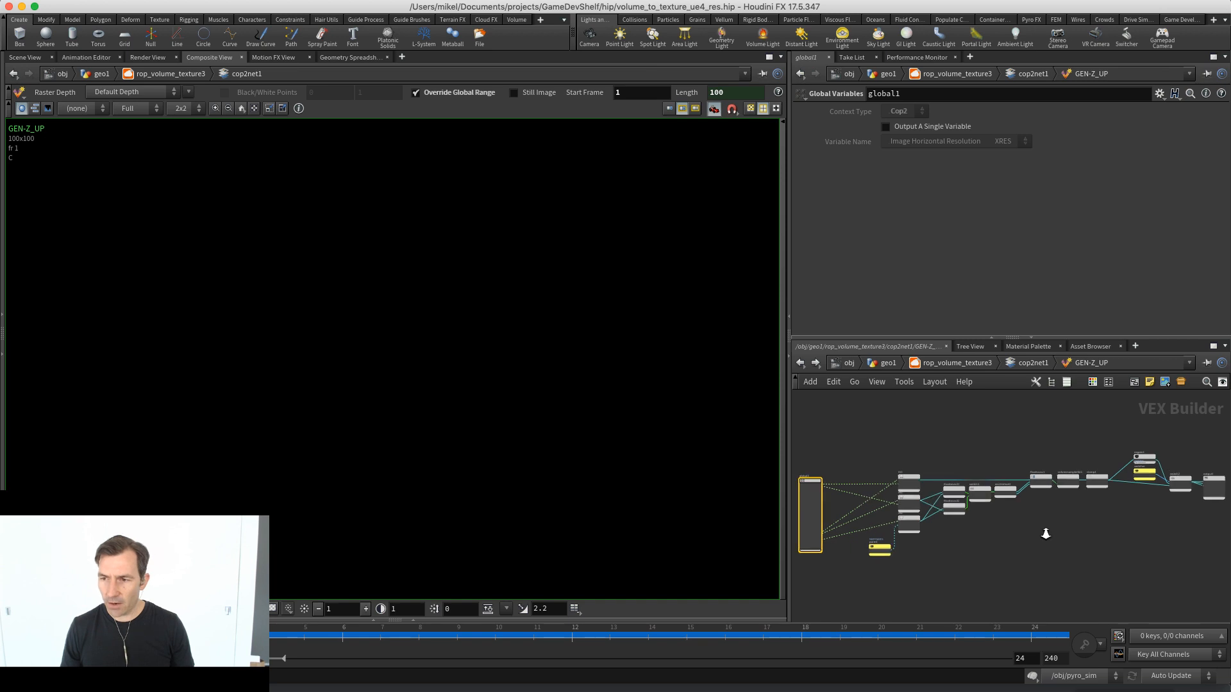
pyautogui.moveTo(1025, 564)
pyautogui.mouseDown(button='middle')
pyautogui.moveTo(1000, 561)
pyautogui.moveTo(1052, 552)
pyautogui.moveTo(1003, 555)
pyautogui.mouseUp(button='middle')
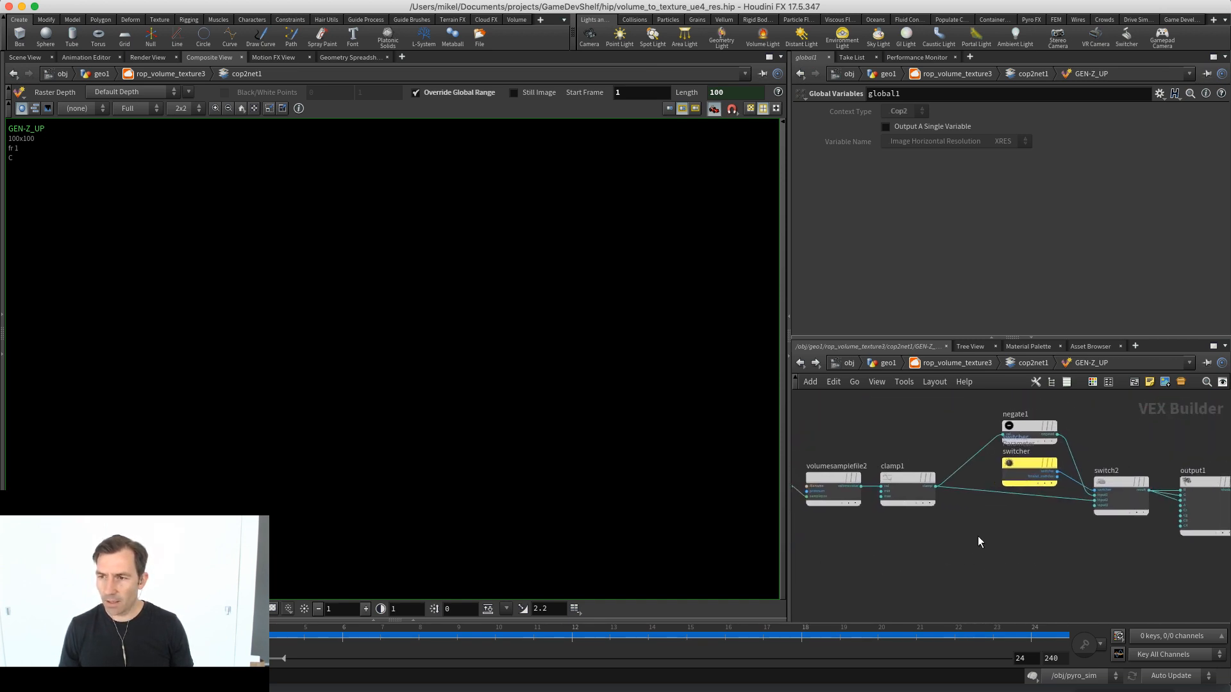
# Return to cop2net1, display mosaic1 in the composite viewer and reselect GEN-Z_UP
pyautogui.click(1012, 363)
pyautogui.click(944, 583)
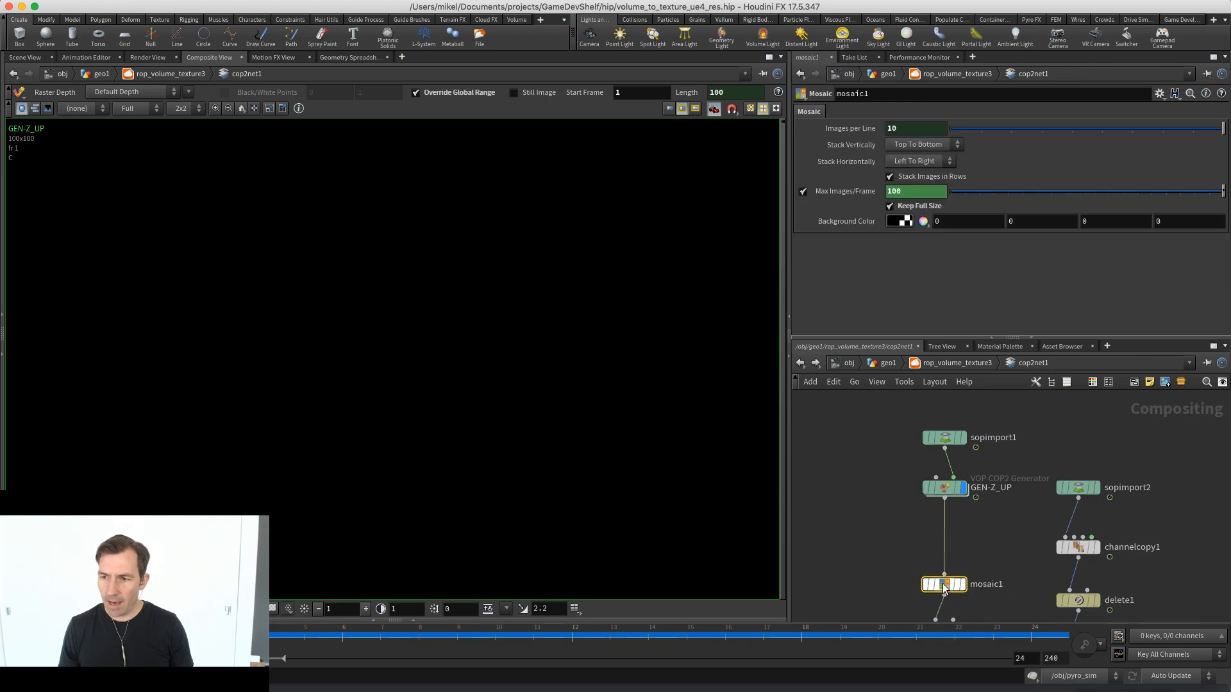
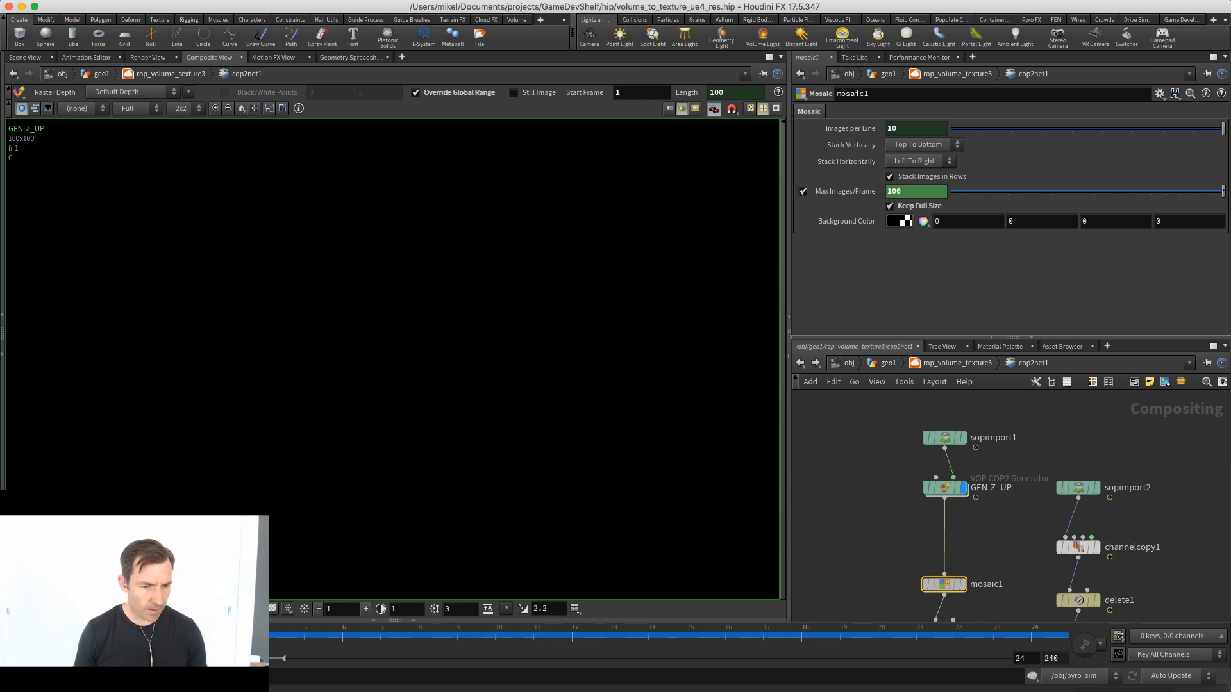
pyautogui.press('super+Tab')
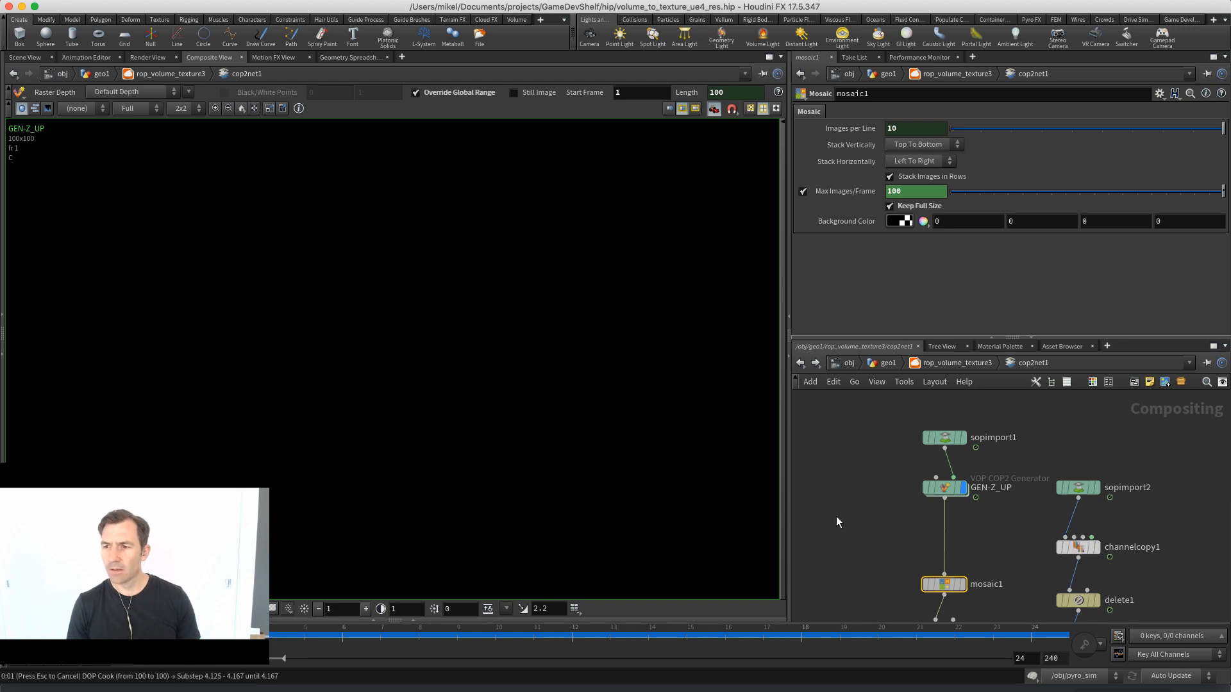
pyautogui.press('r')
pyautogui.press('Up')
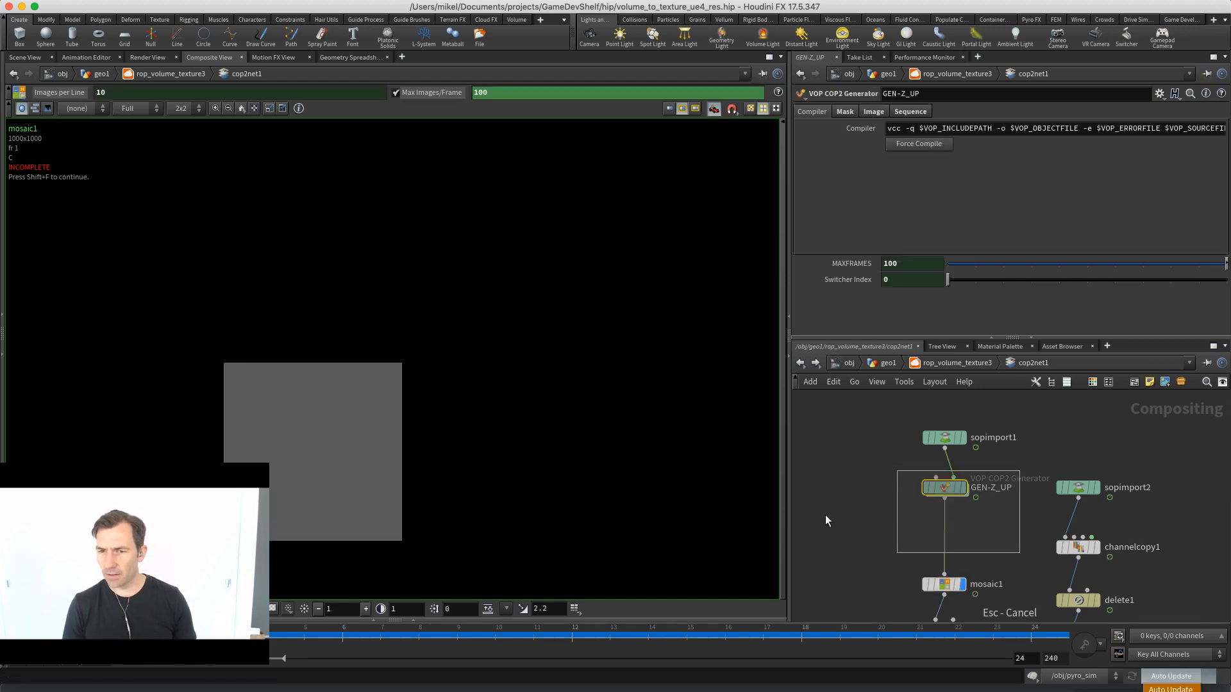
pyautogui.press('r')
pyautogui.click(937, 485)
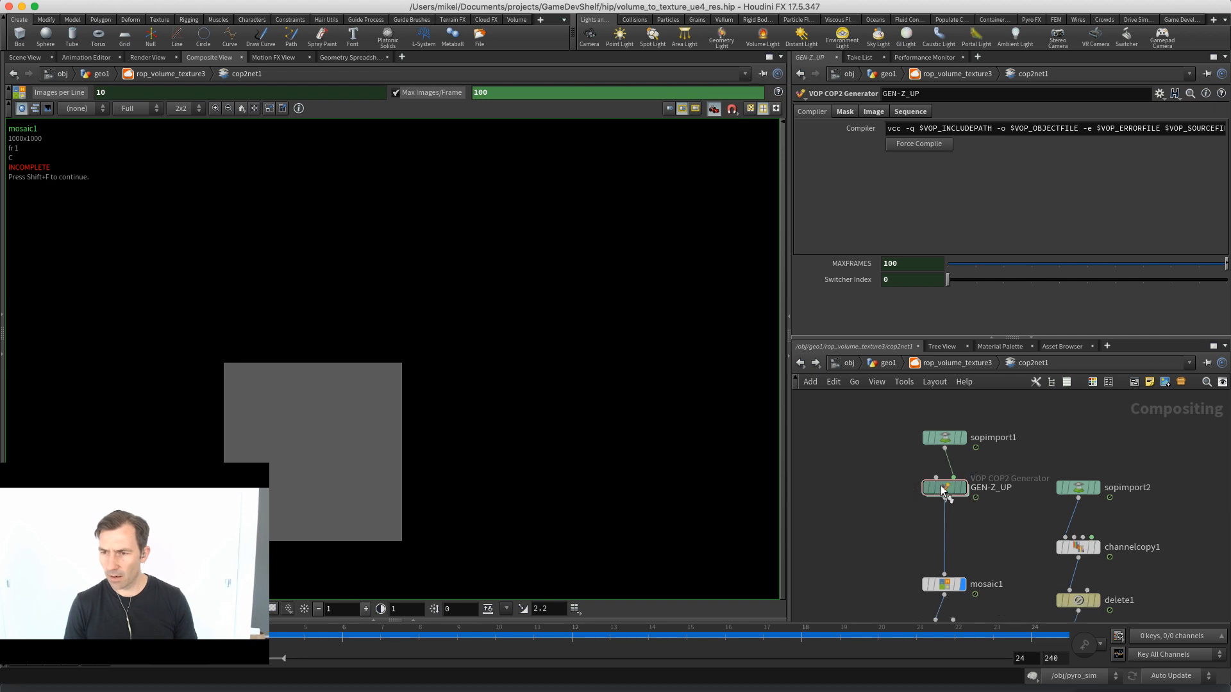
# Display GEN-Z_UP in the composite viewer, scrub its slices to about frame 8, and return to frame 1
pyautogui.click(944, 486)
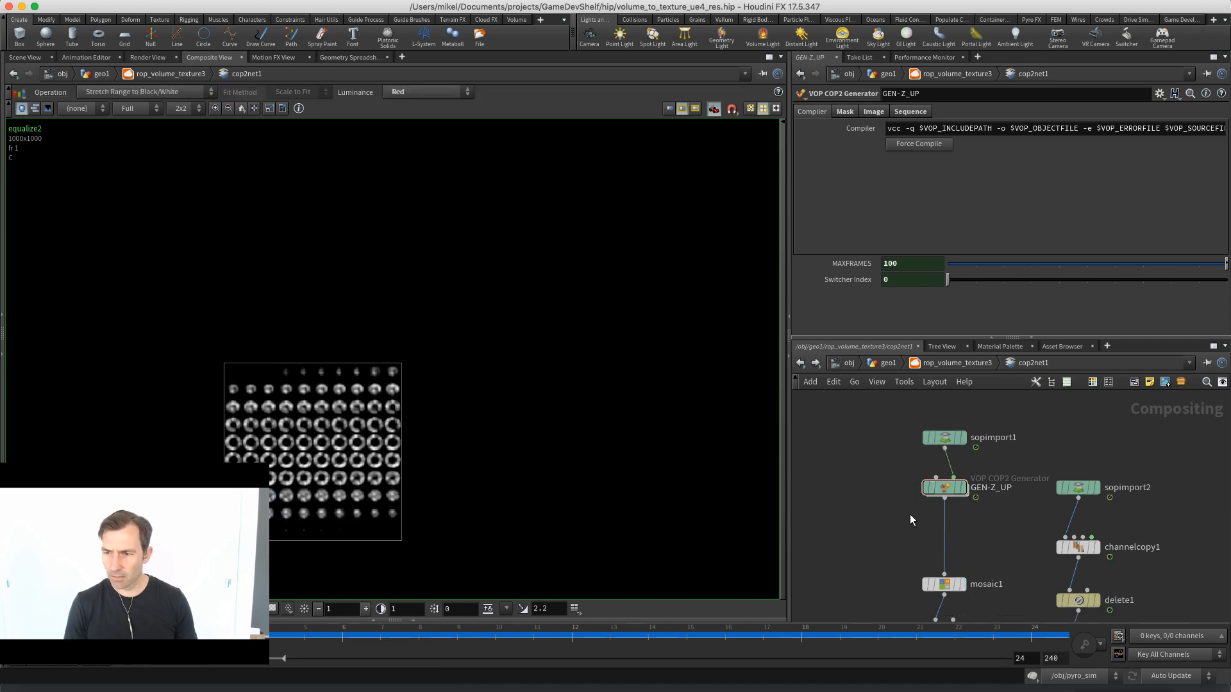
pyautogui.click(949, 486)
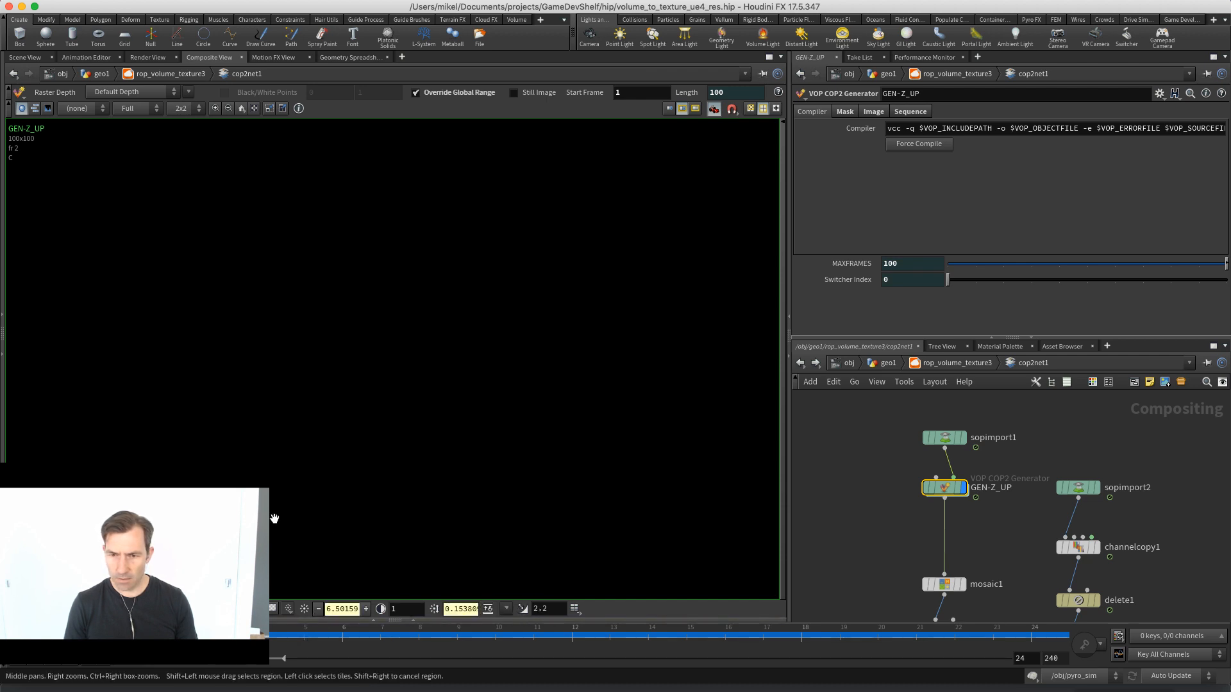
pyautogui.press('h')
pyautogui.moveTo(241, 496); pyautogui.dragTo(477, 492, button='right')
pyautogui.moveTo(485, 345); pyautogui.dragTo(434, 435, button='middle')
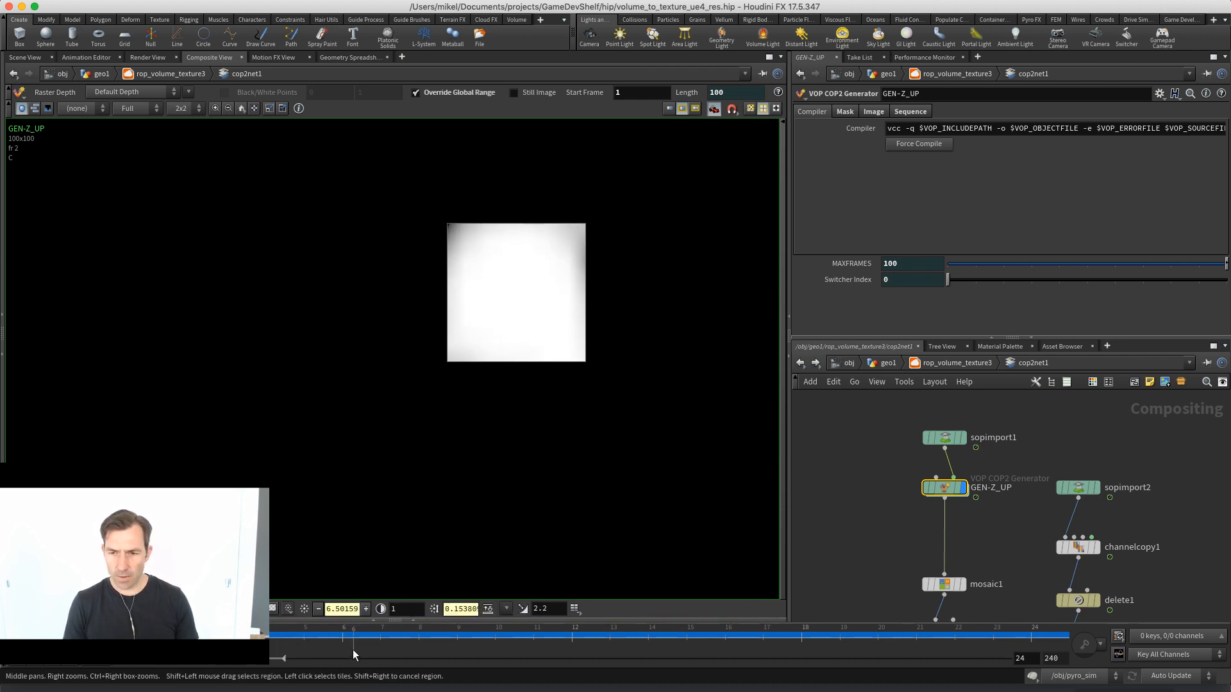
pyautogui.moveTo(353, 649); pyautogui.dragTo(407, 639)
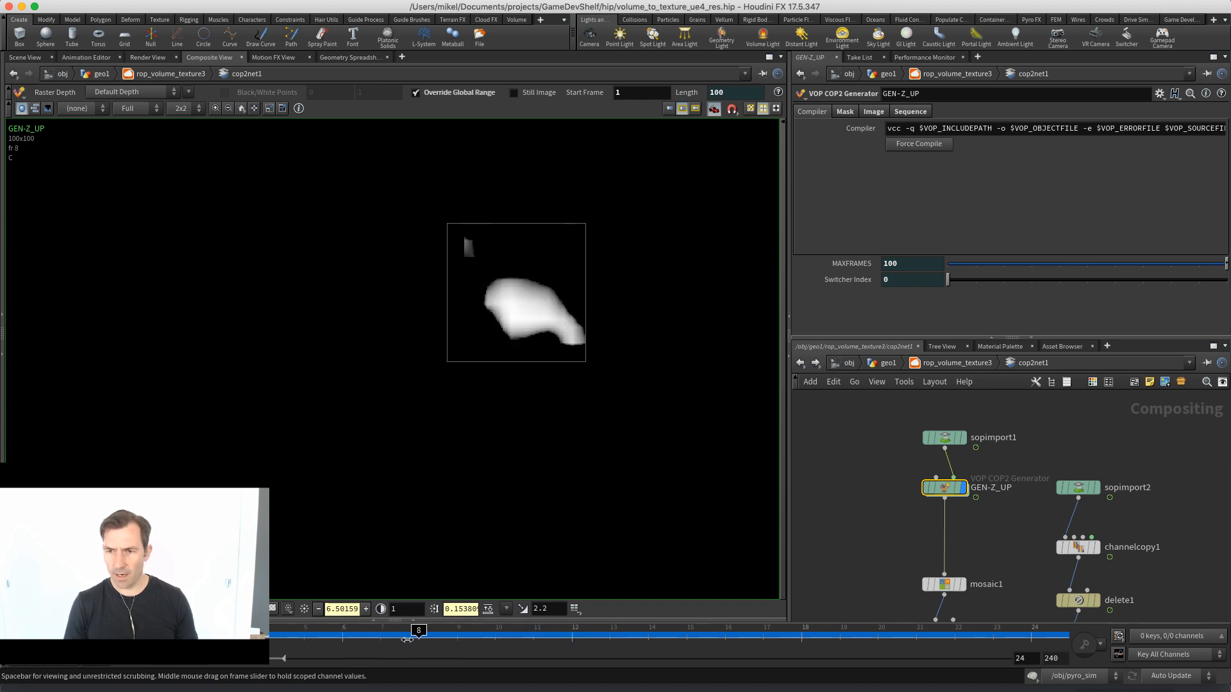
pyautogui.moveTo(896, 531); pyautogui.dragTo(887, 481, button='middle')
pyautogui.scroll(-1, 887, 383)
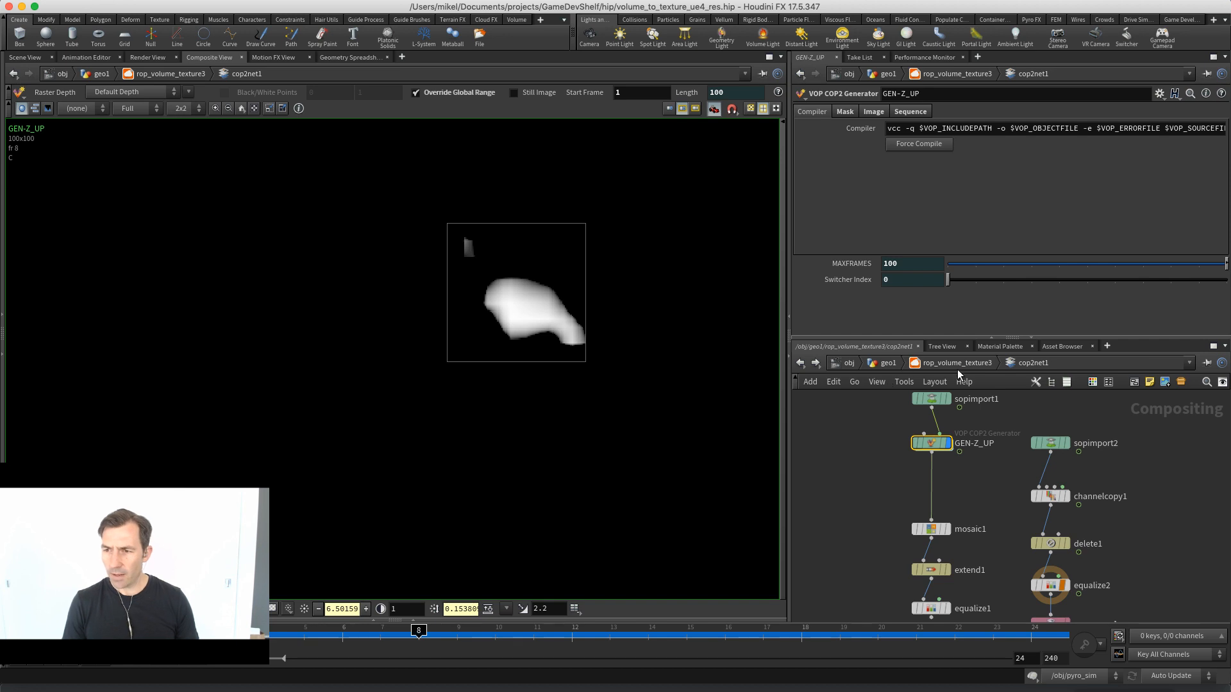
pyautogui.press('Up')
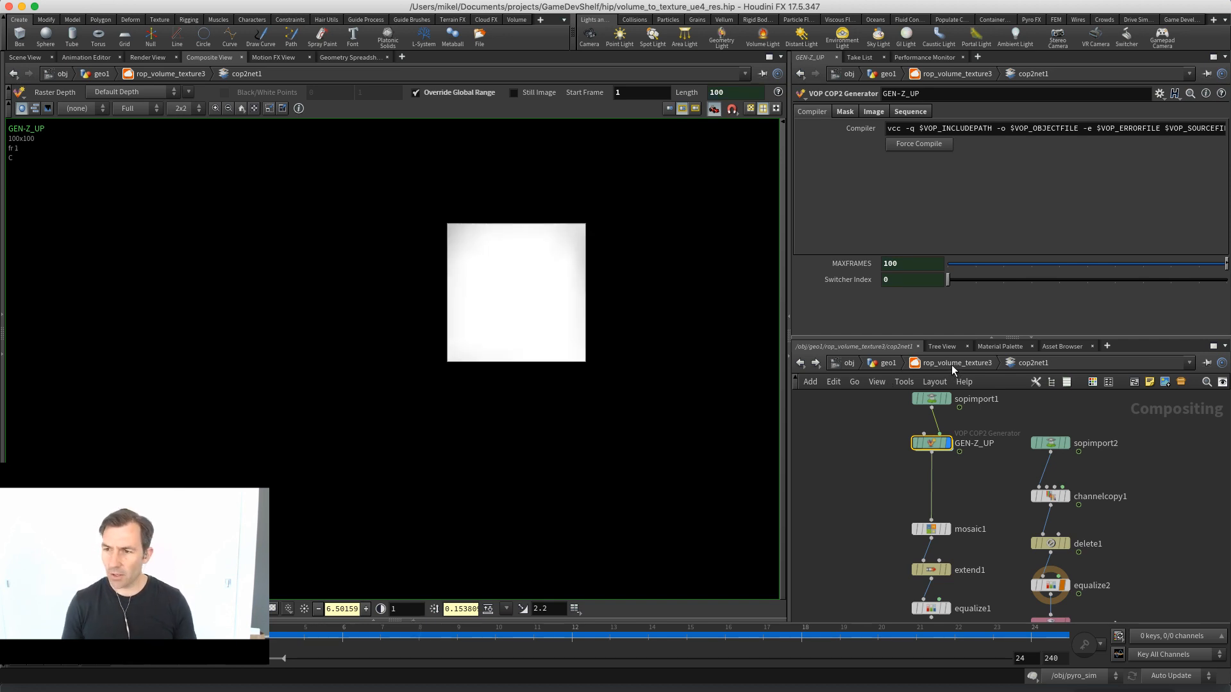
# Return to the rop_volume_texture3 network and display volume_height in the scene view to examine its dimensions and sampling
pyautogui.click(953, 363)
pyautogui.moveTo(963, 500); pyautogui.dragTo(979, 576, button='middle')
pyautogui.moveTo(944, 452)
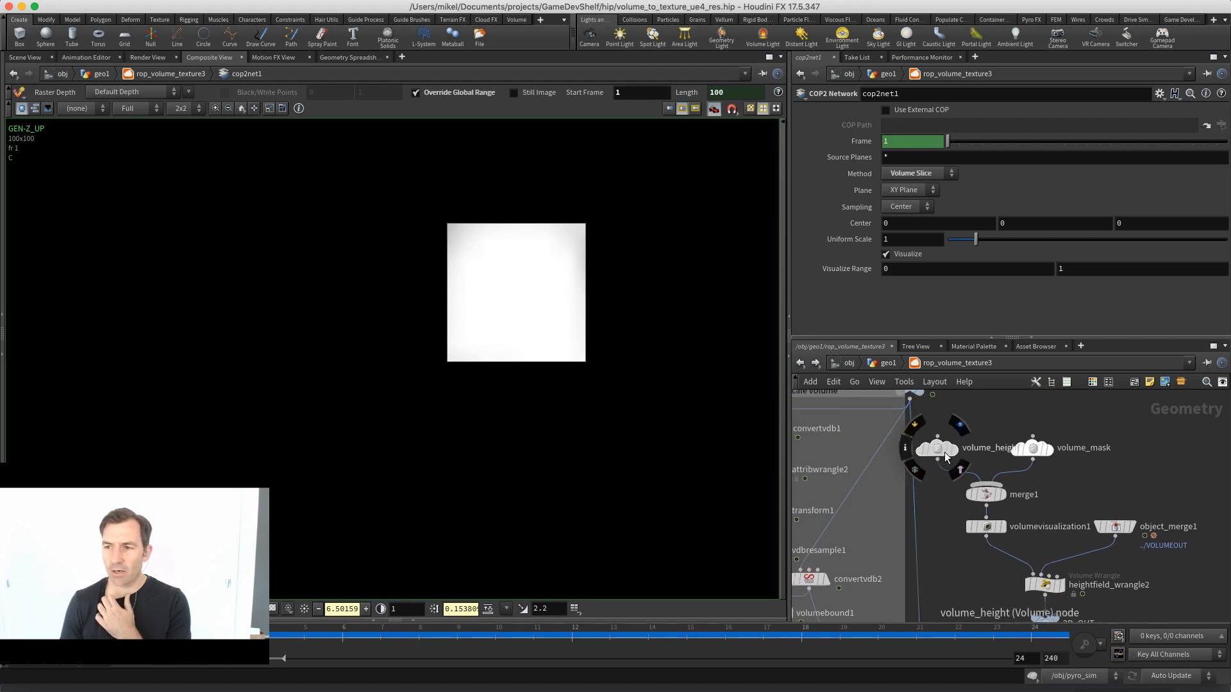
pyautogui.click(25, 57)
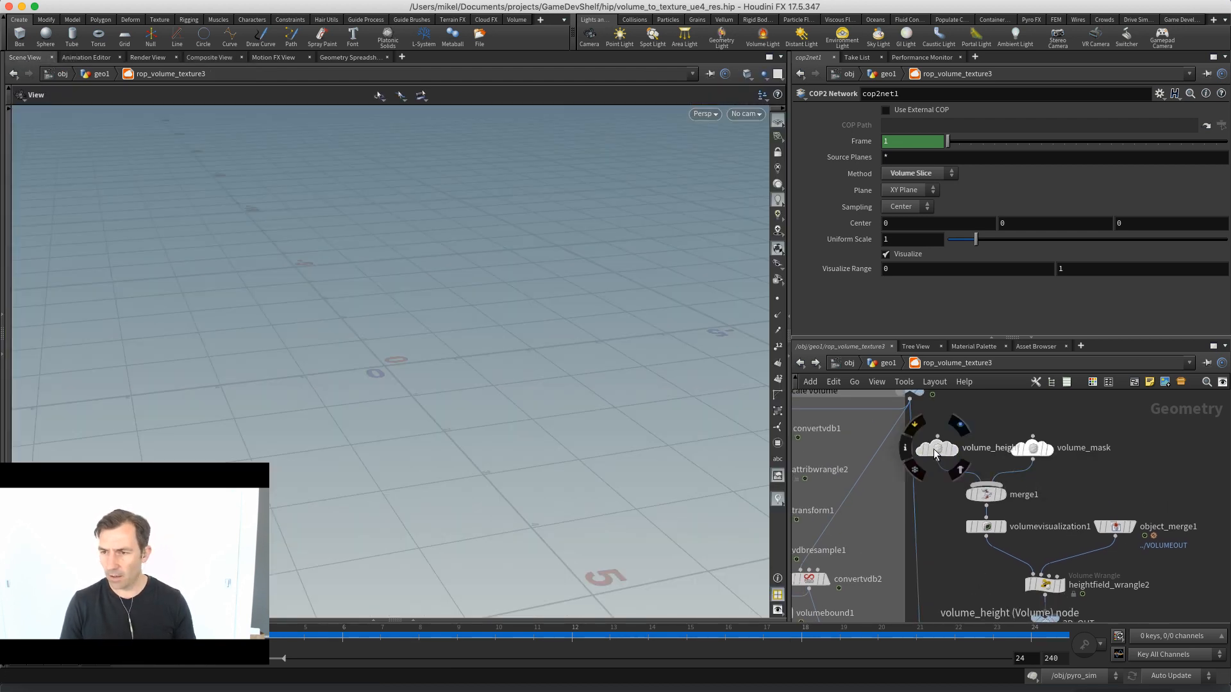
pyautogui.click(936, 451)
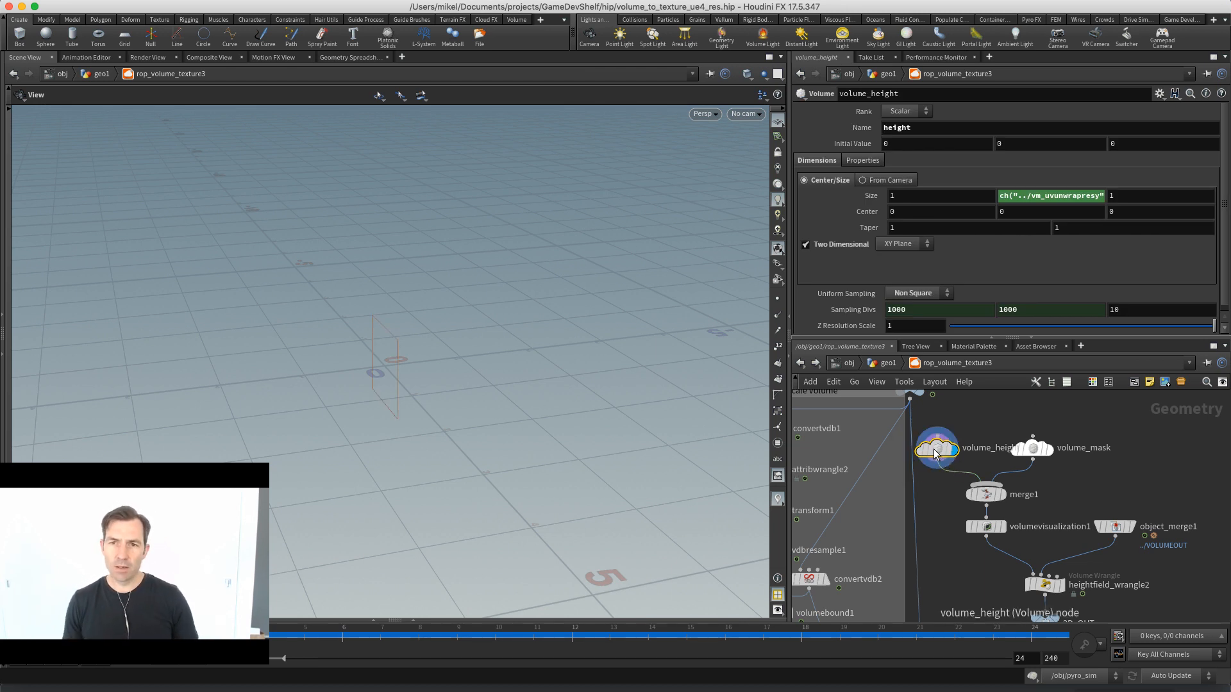
pyautogui.moveTo(934, 516); pyautogui.dragTo(974, 510, button='middle')
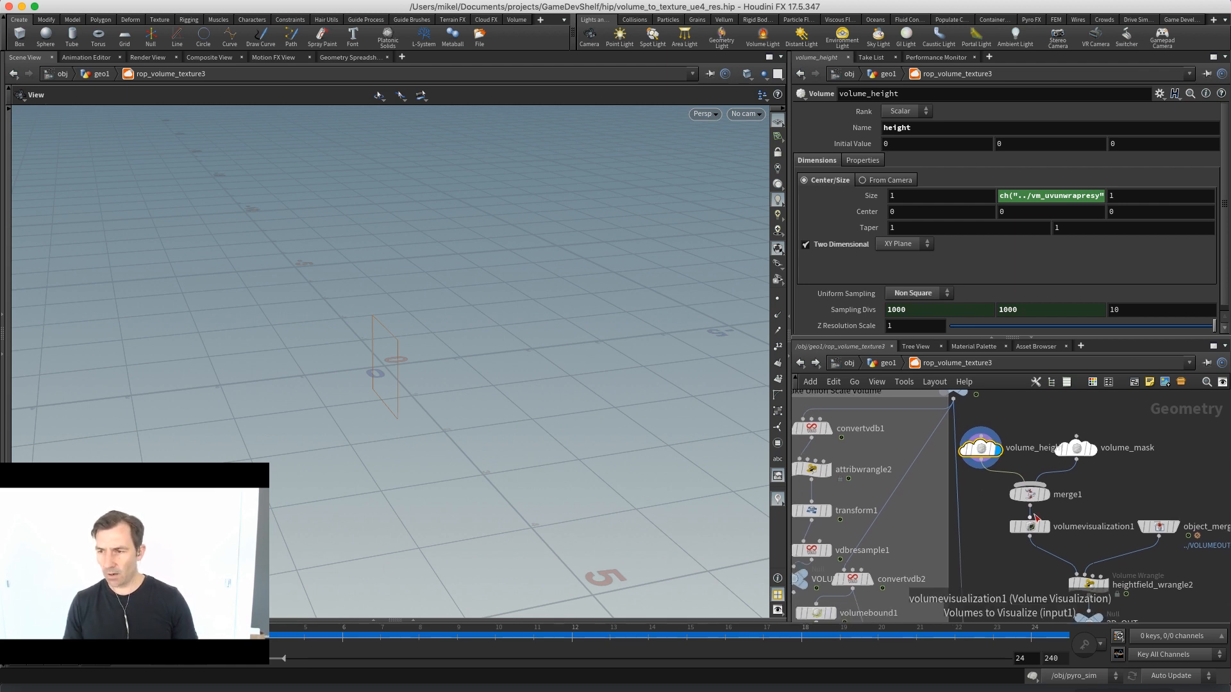
# Display merge1 and inspect the combined volume_height and volume_mask plane in the scene view
pyautogui.moveTo(1028, 495)
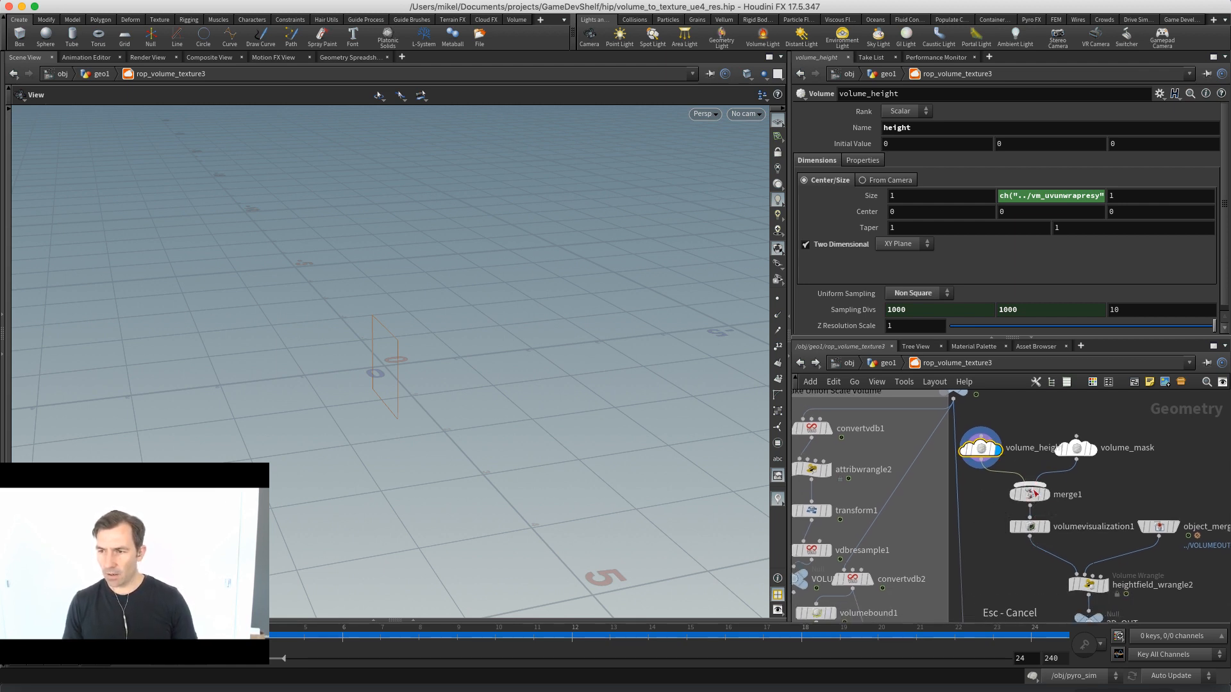
pyautogui.click(1033, 496)
pyautogui.click(1046, 494)
pyautogui.hotkey('space', 'g')
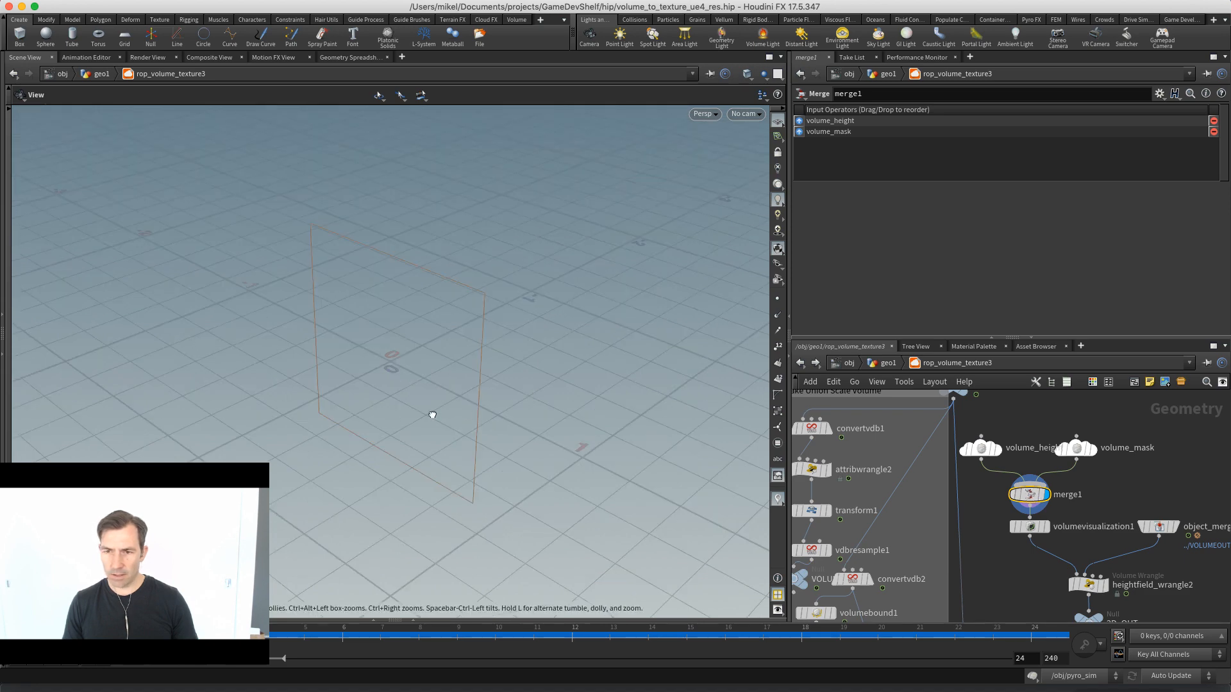
pyautogui.moveTo(431, 414); pyautogui.dragTo(348, 297)
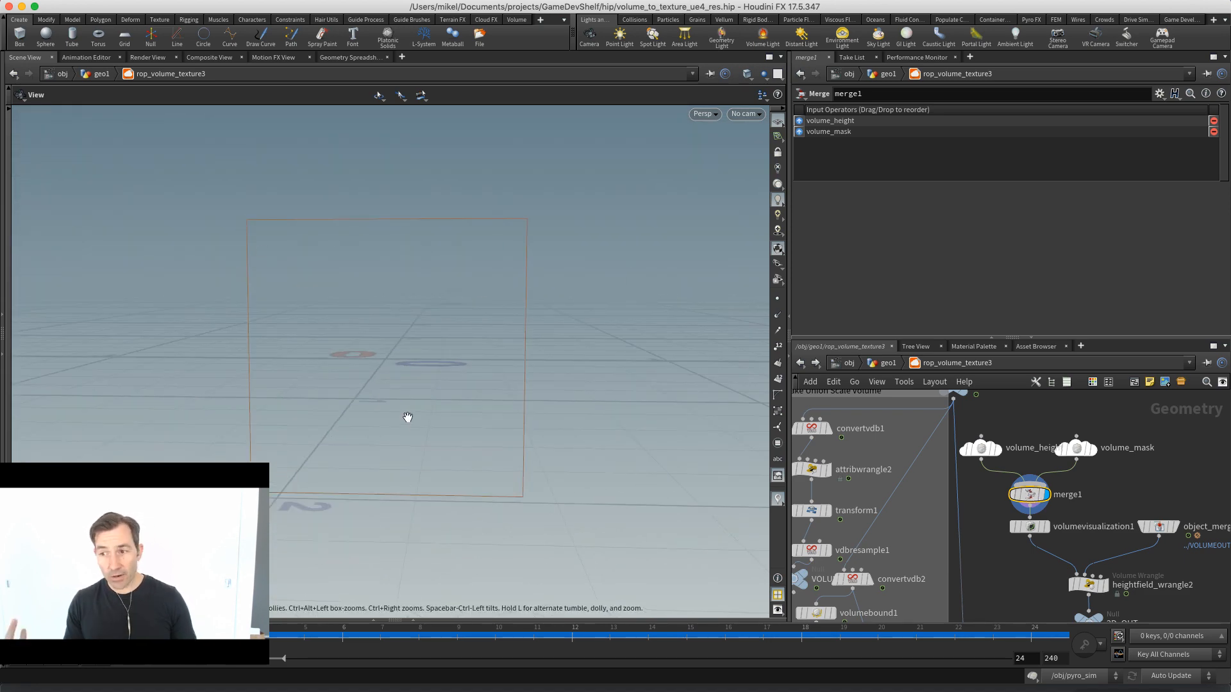
# Display volumevisualization1, followed by heightfield_wrangle2, and examine the wrangle's VEX code that tiles the volume slices into the mask
pyautogui.click(1031, 527)
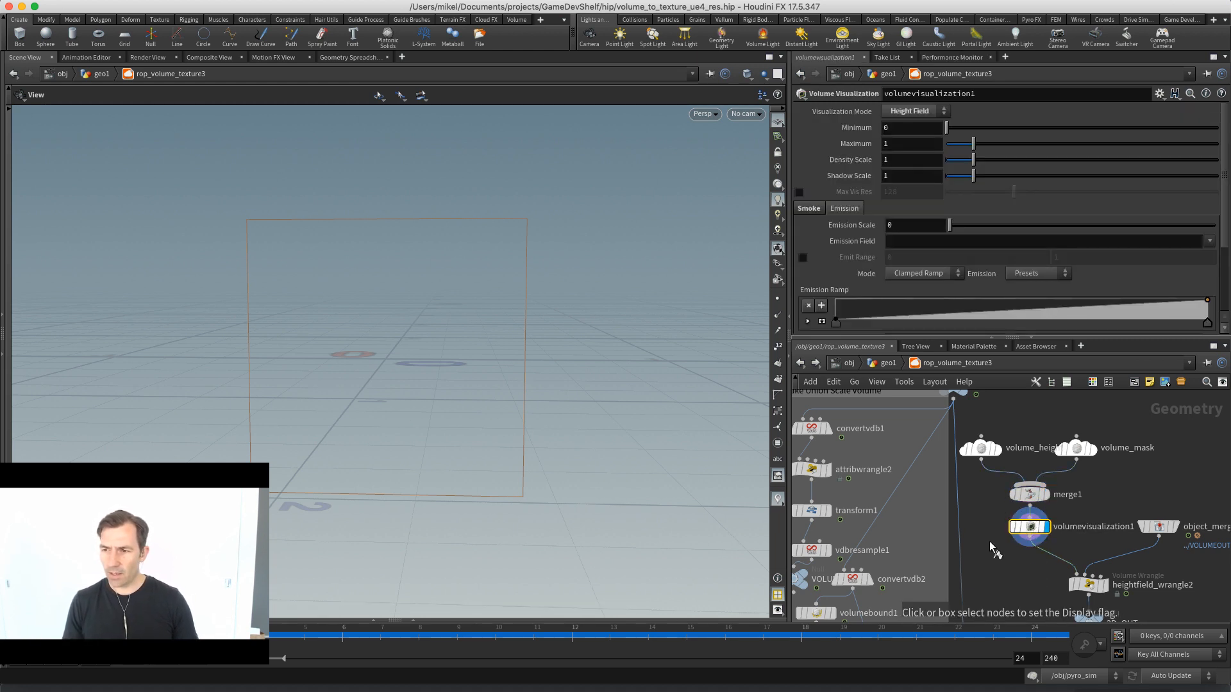
pyautogui.moveTo(1029, 573); pyautogui.dragTo(987, 541, button='middle')
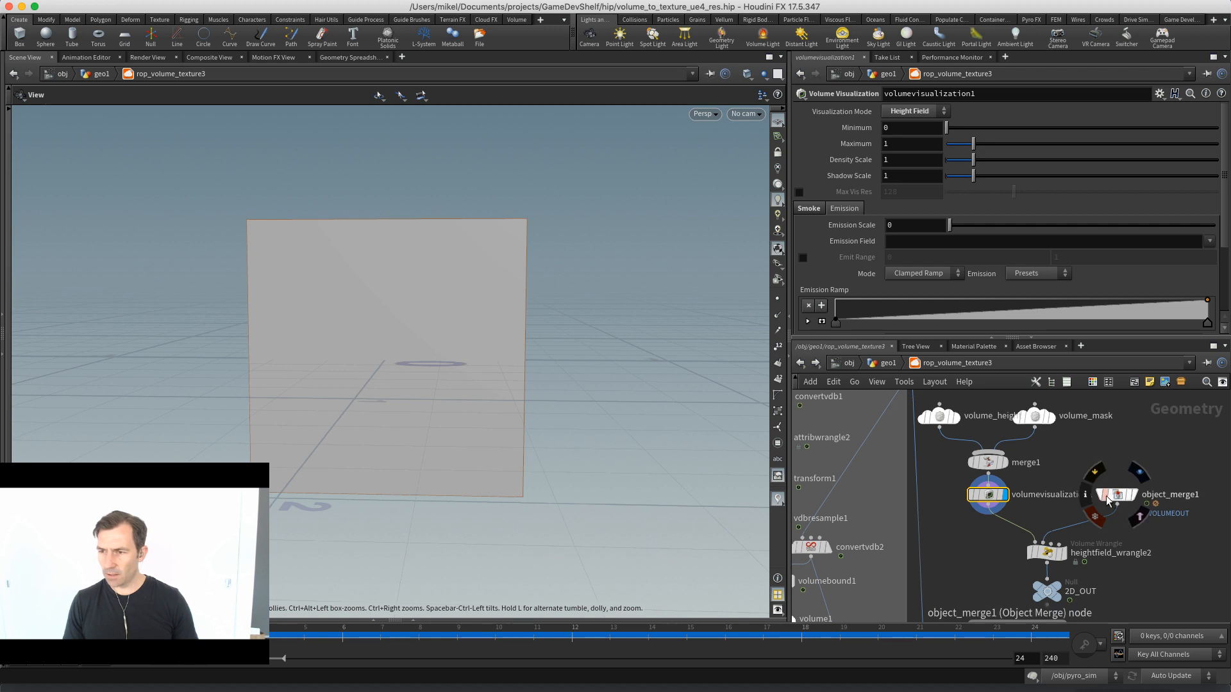
pyautogui.click(1050, 553)
pyautogui.press('r')
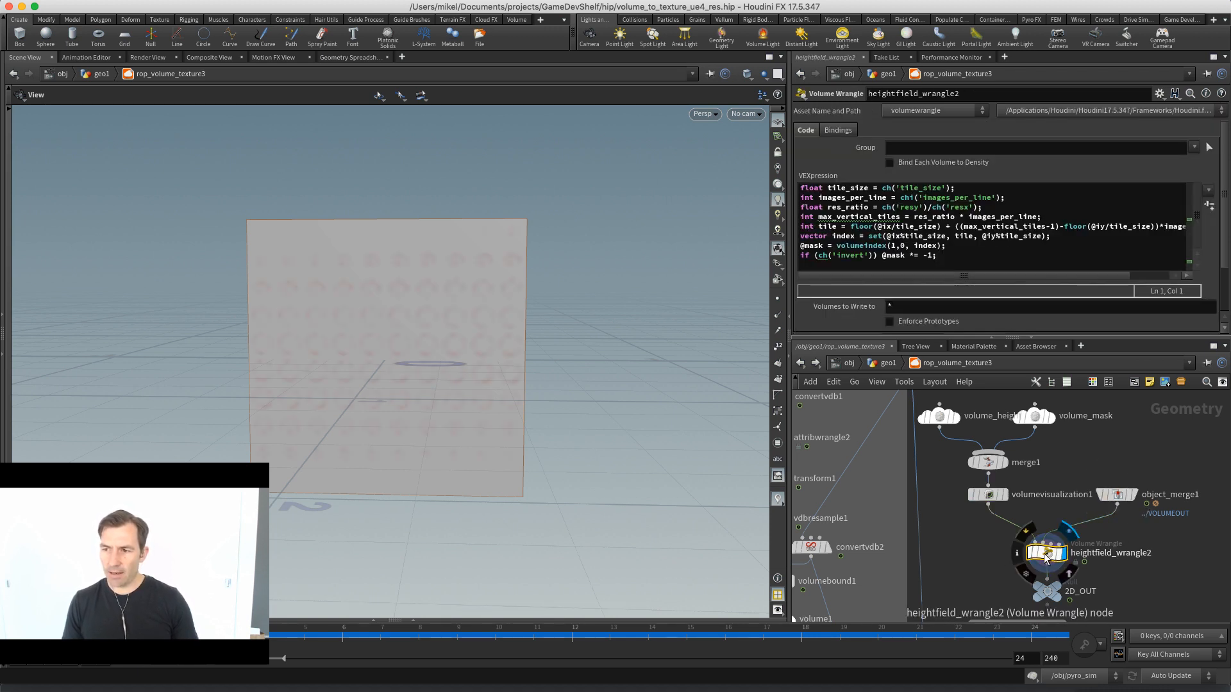
pyautogui.moveTo(1030, 555)
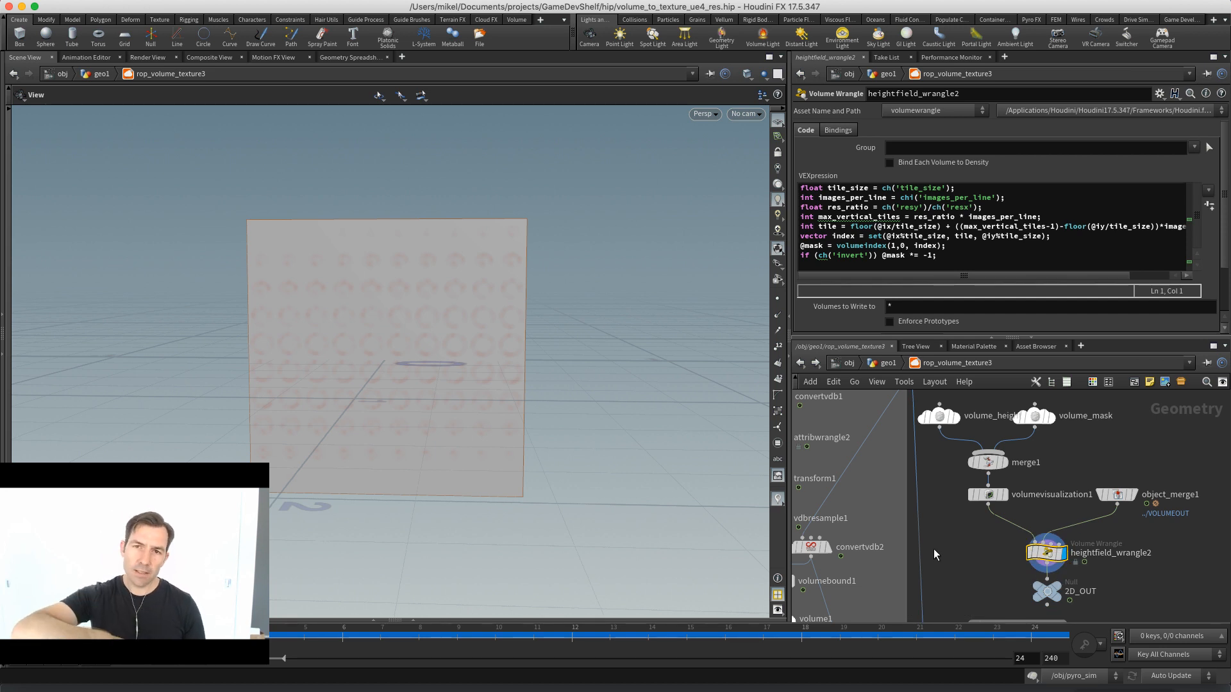
# Display volumemix1 framed in the scene view and step through neighbouring frames to examine the source pyro volume at frame 5
pyautogui.moveTo(936, 547); pyautogui.dragTo(1073, 452, button='middle')
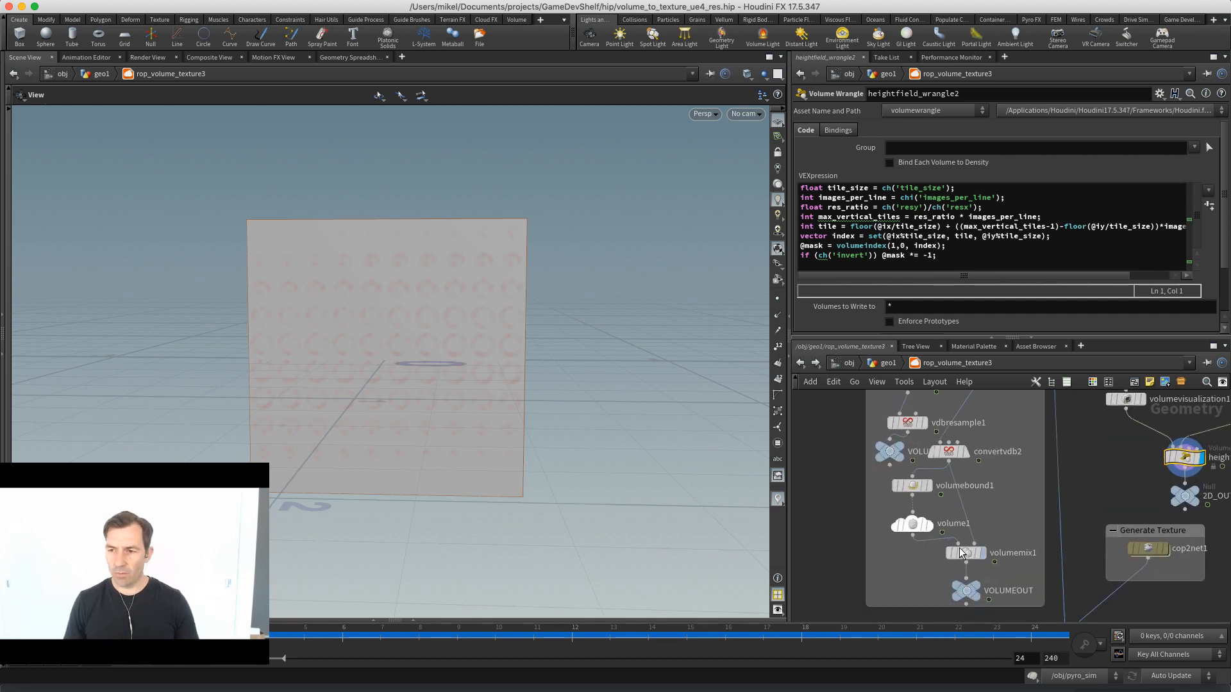
pyautogui.click(966, 553)
pyautogui.press('r')
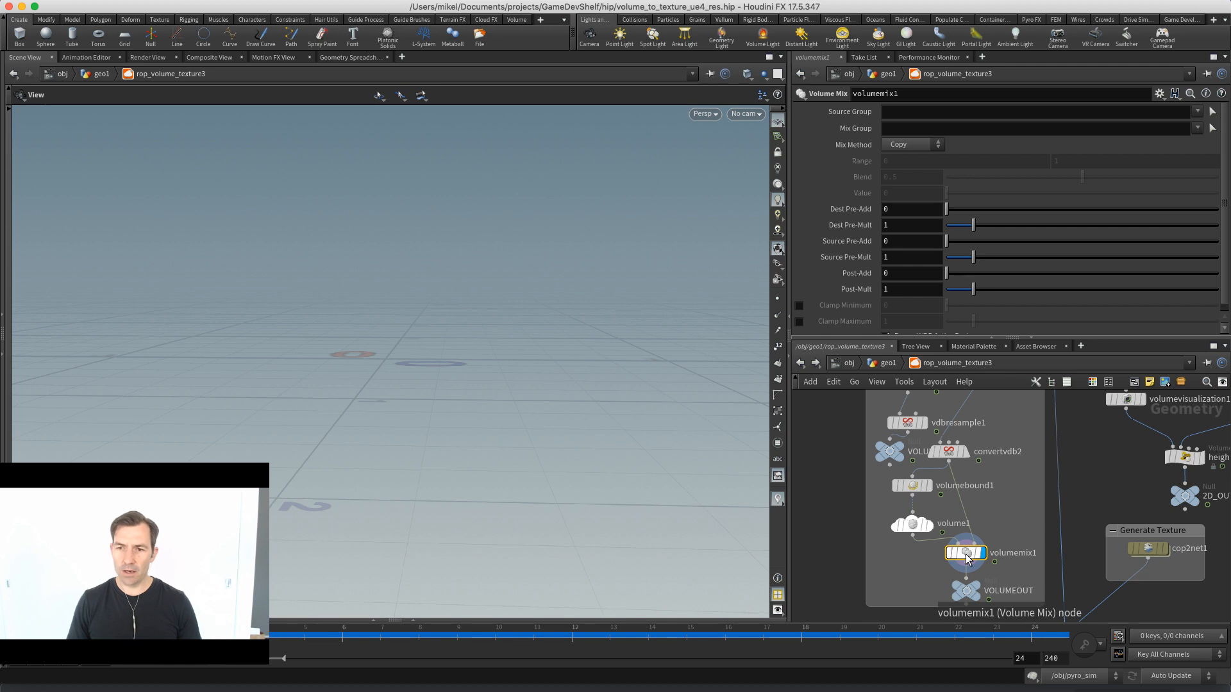
pyautogui.press('g')
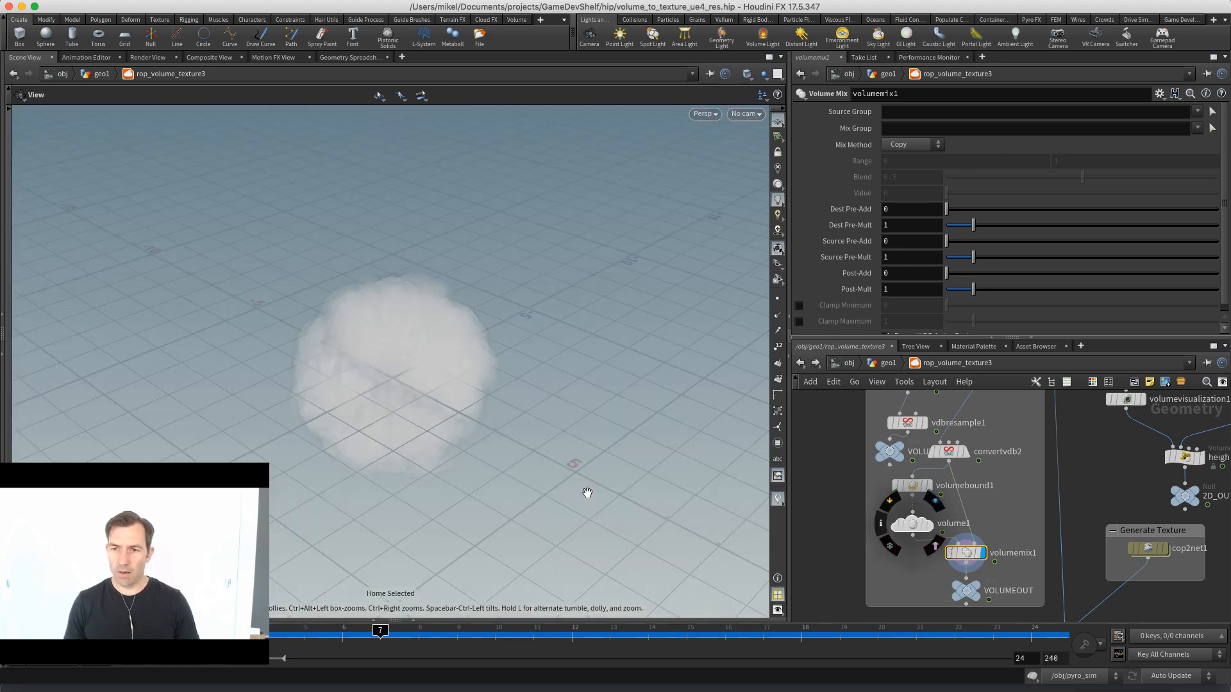
pyautogui.moveTo(587, 493); pyautogui.dragTo(480, 476, button='right')
pyautogui.moveTo(481, 476); pyautogui.dragTo(535, 451)
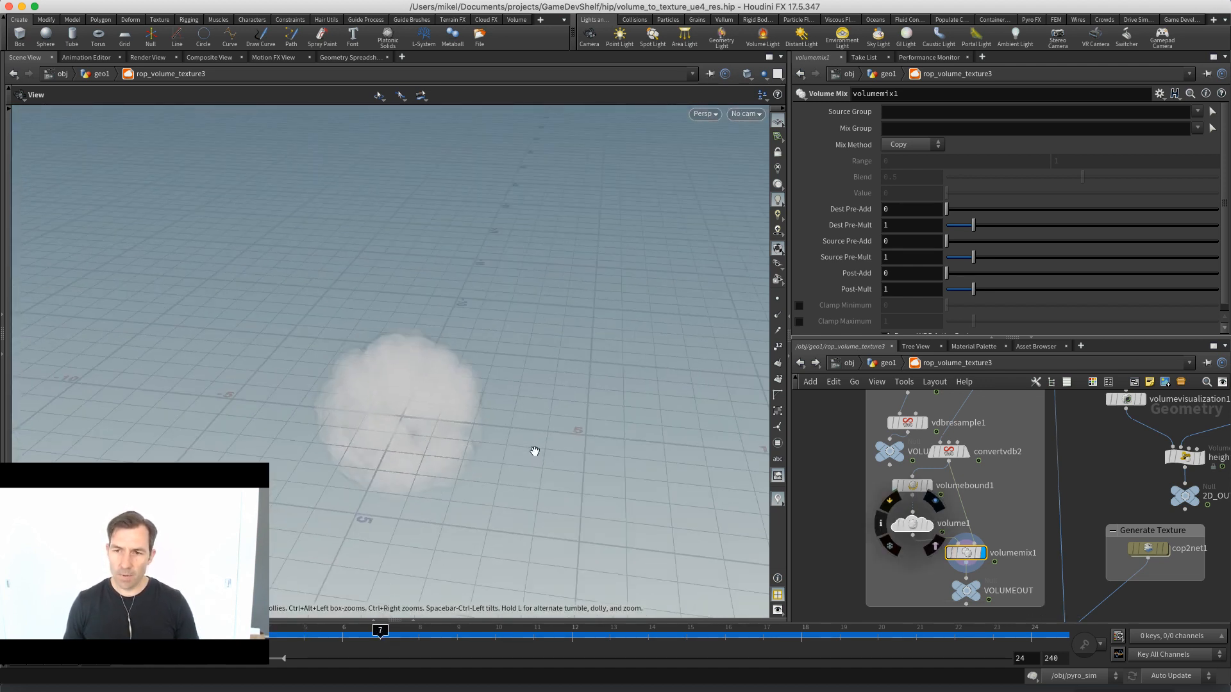
pyautogui.press('Left')
pyautogui.press('Left')
pyautogui.press('Left')
pyautogui.press('Right')
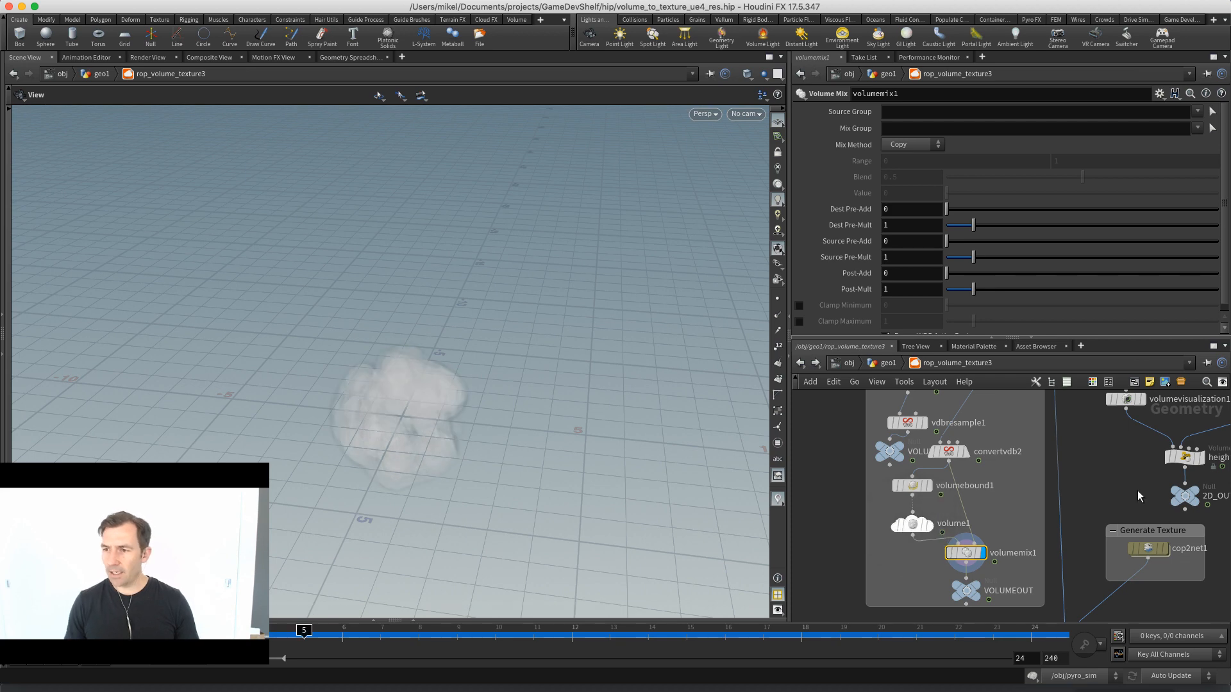
# Display heightfield_wrangle2 again, frame it, and examine its sliced mosaic plane and node information at frame 5
pyautogui.moveTo(1195, 461); pyautogui.dragTo(1135, 492, button='middle')
pyautogui.click(1134, 490)
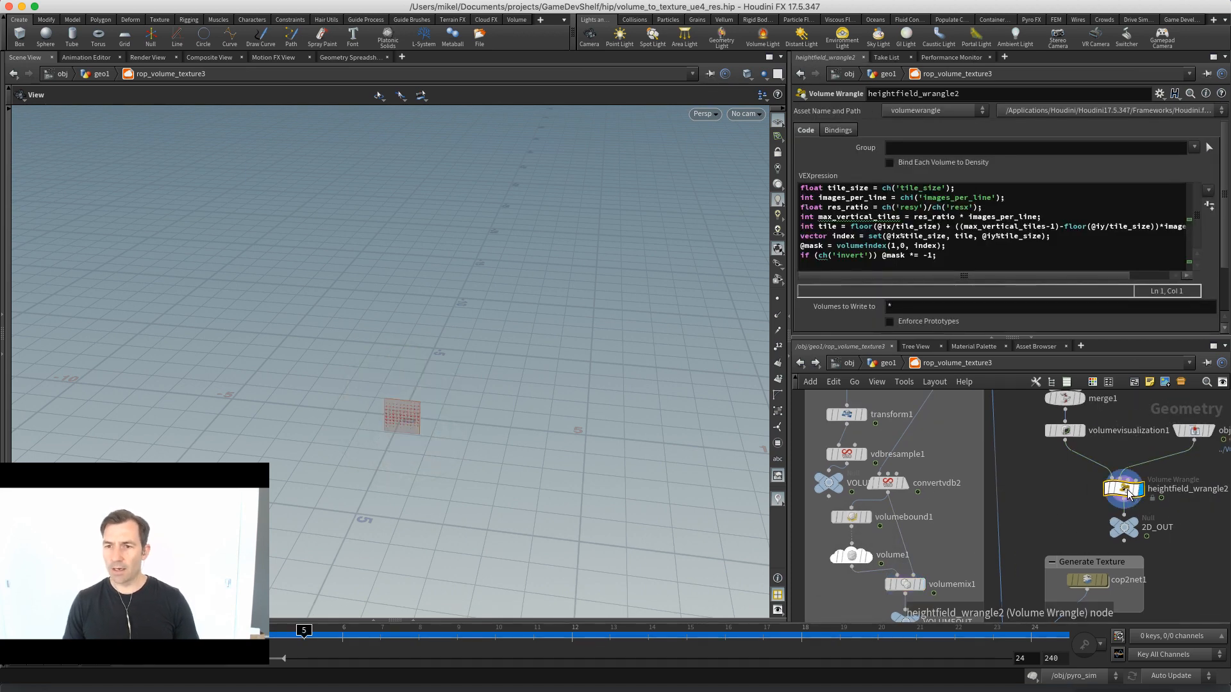
pyautogui.moveTo(1039, 491); pyautogui.dragTo(967, 517, button='middle')
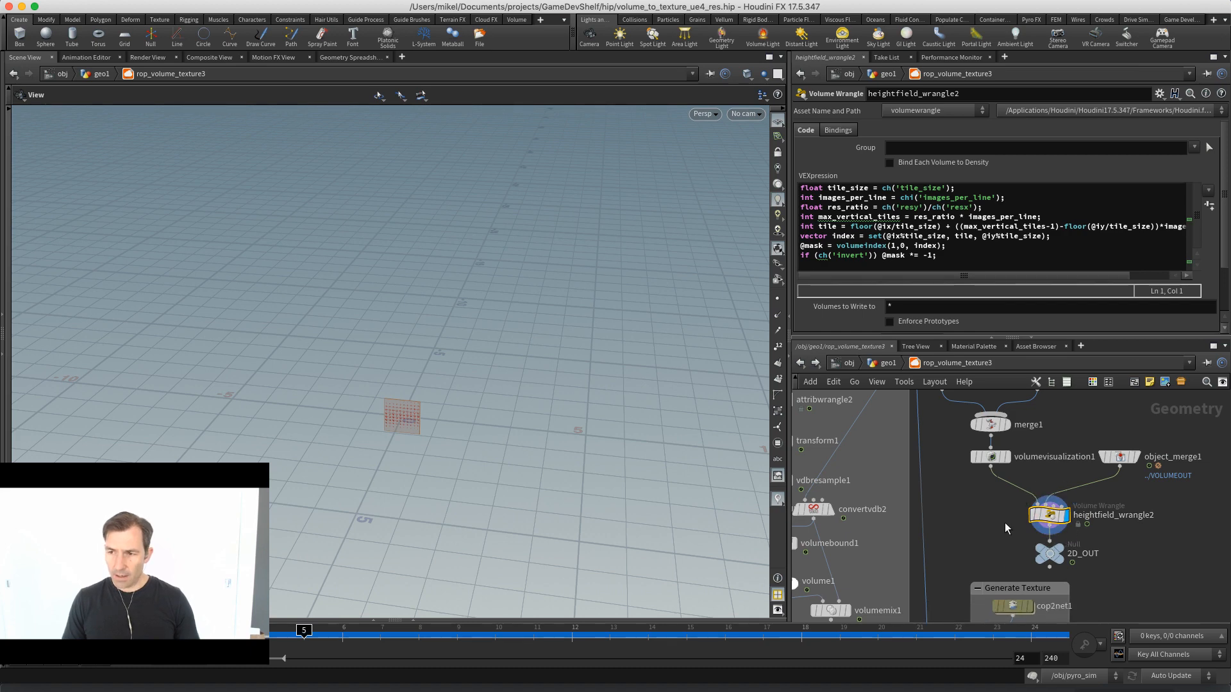
pyautogui.press('g')
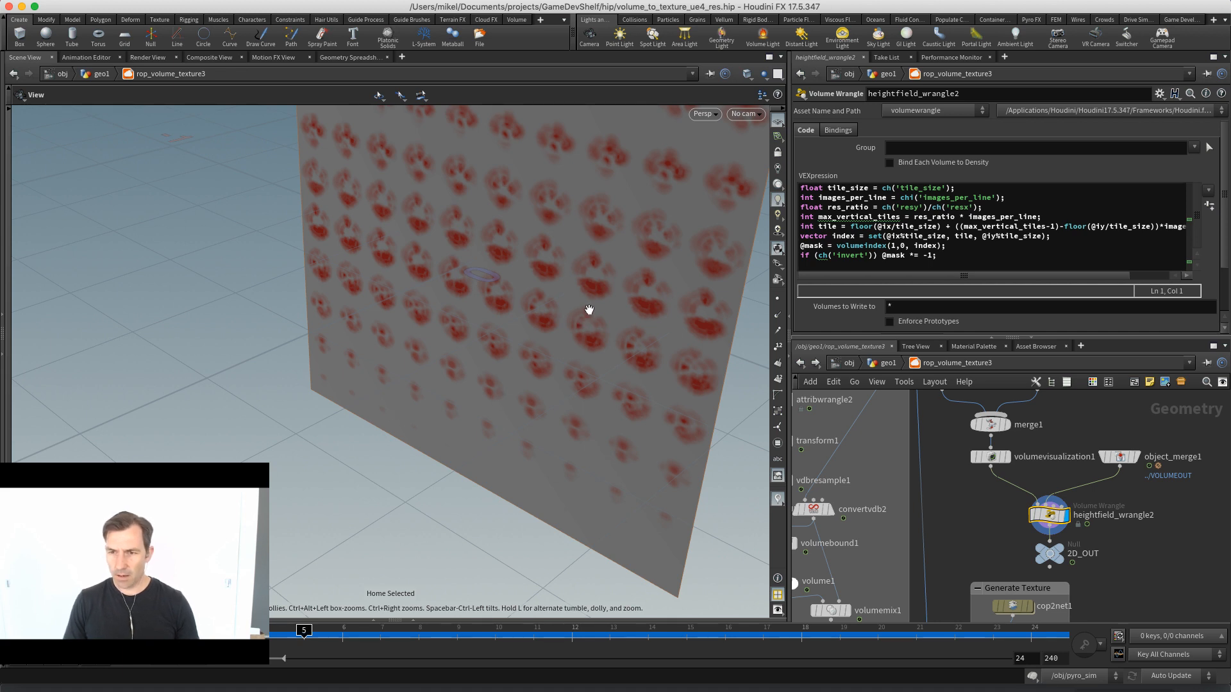
pyautogui.moveTo(530, 382)
pyautogui.mouseDown()
pyautogui.moveTo(613, 344)
pyautogui.moveTo(537, 381)
pyautogui.mouseUp()
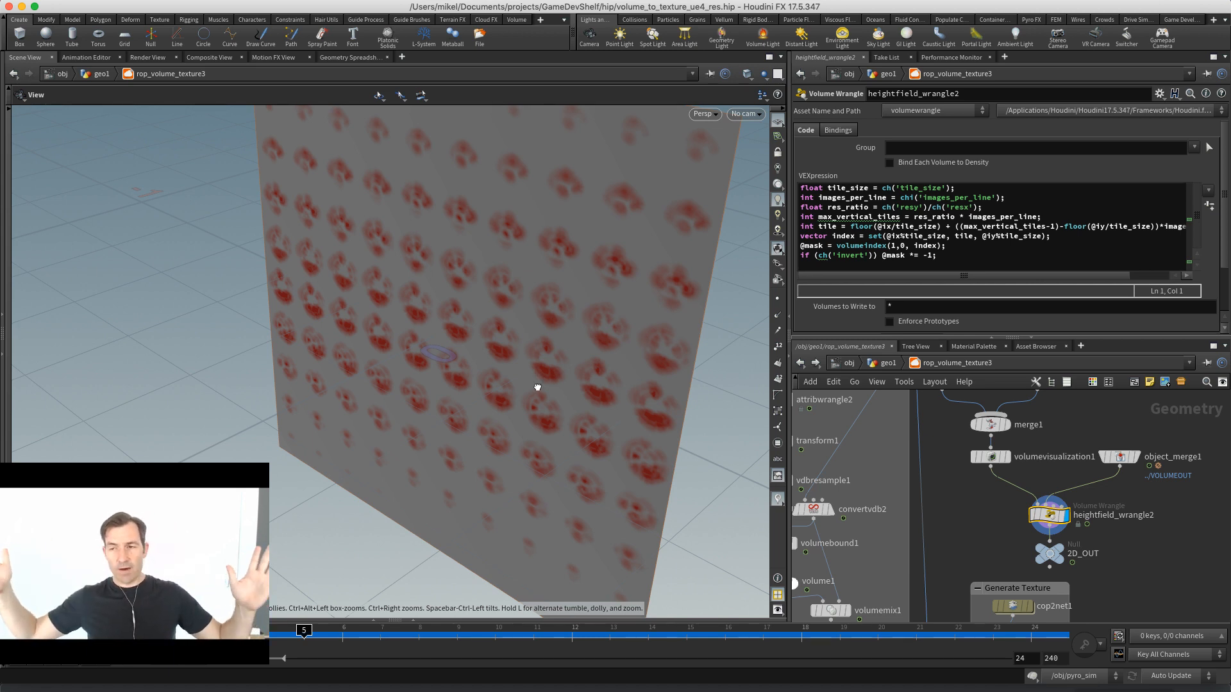
pyautogui.moveTo(1047, 175); pyautogui.dragTo(1075, 242)
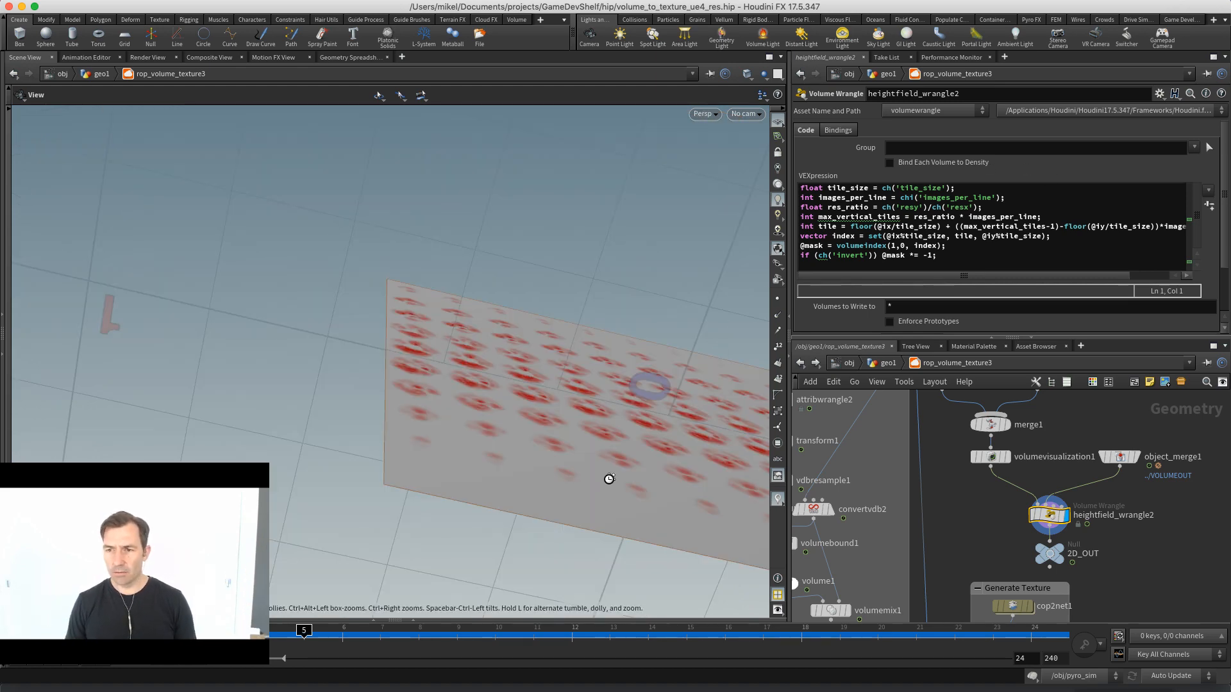
pyautogui.moveTo(610, 478); pyautogui.dragTo(612, 483)
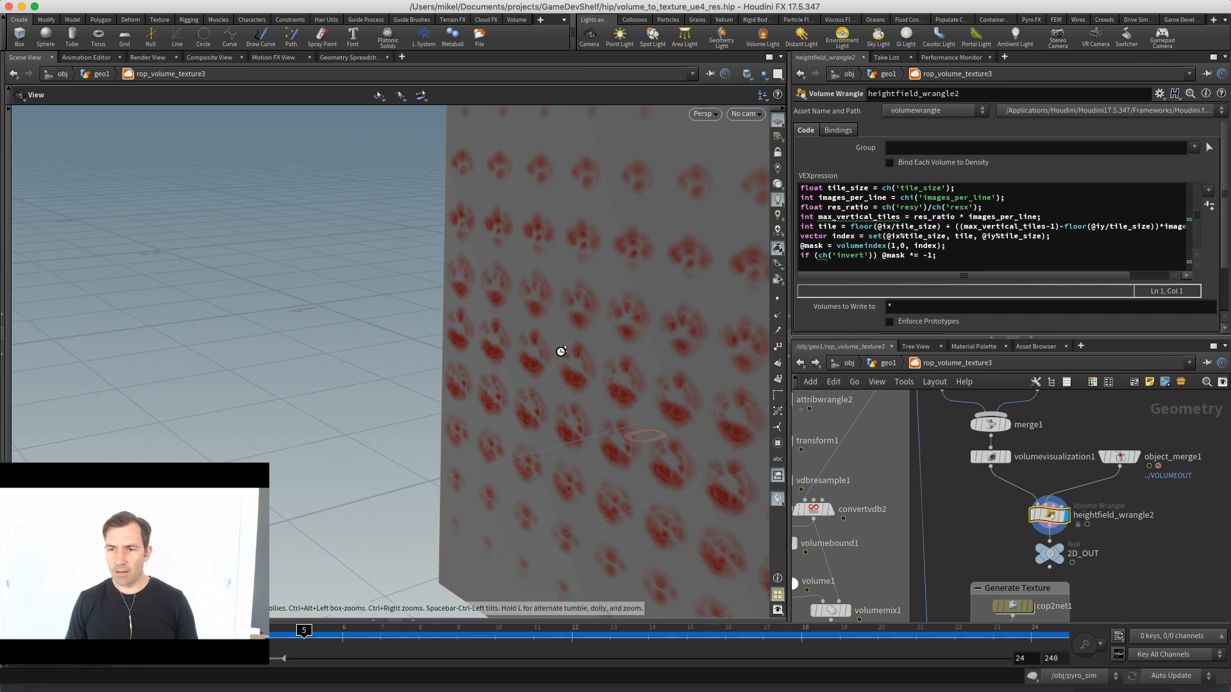
pyautogui.moveTo(561, 353); pyautogui.dragTo(564, 357, button='middle')
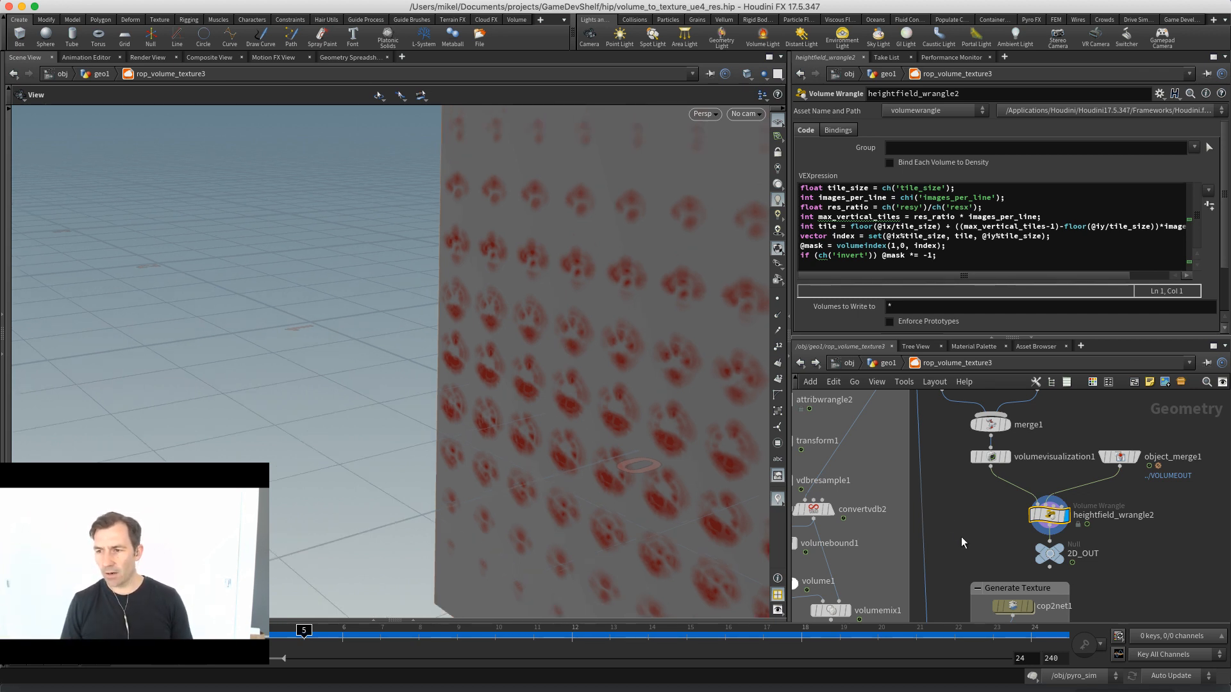
pyautogui.moveTo(960, 536); pyautogui.dragTo(957, 487, button='middle')
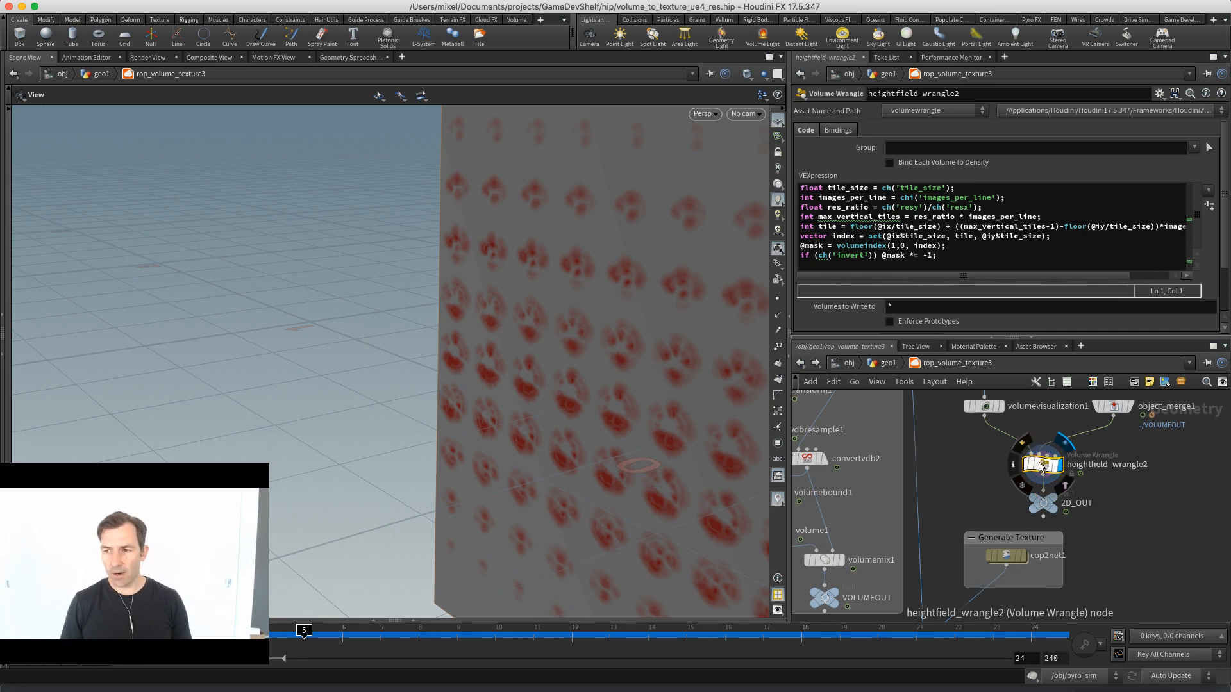
pyautogui.middleClick(1040, 466)
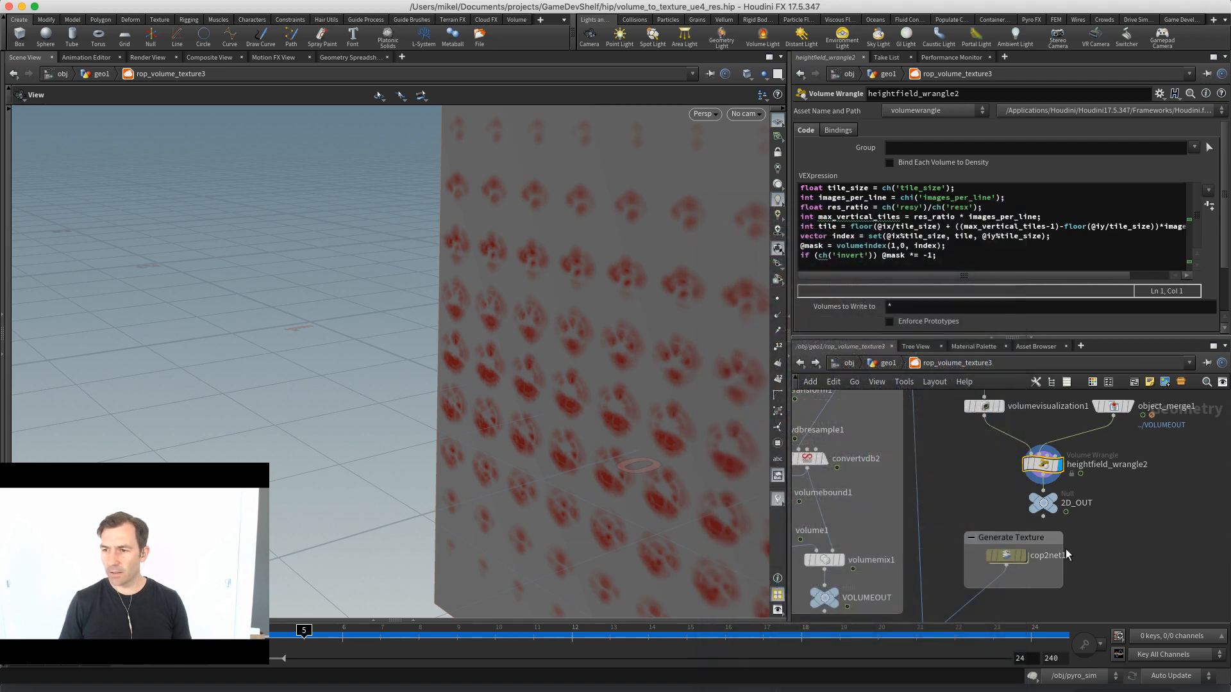
# Enter cop2net1, show sopimport2 in the composite viewer and adapt the viewer's display range to its mask image
pyautogui.doubleClick(1017, 560)
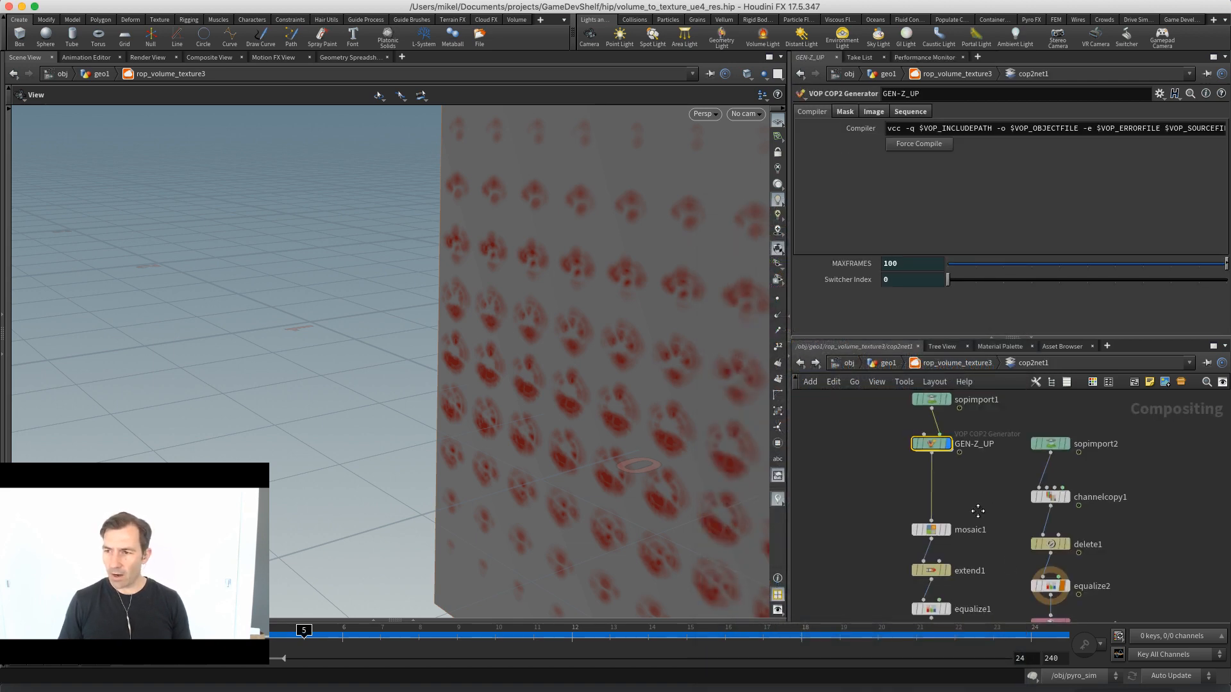
pyautogui.scroll(2, 976, 526)
pyautogui.click(1025, 480)
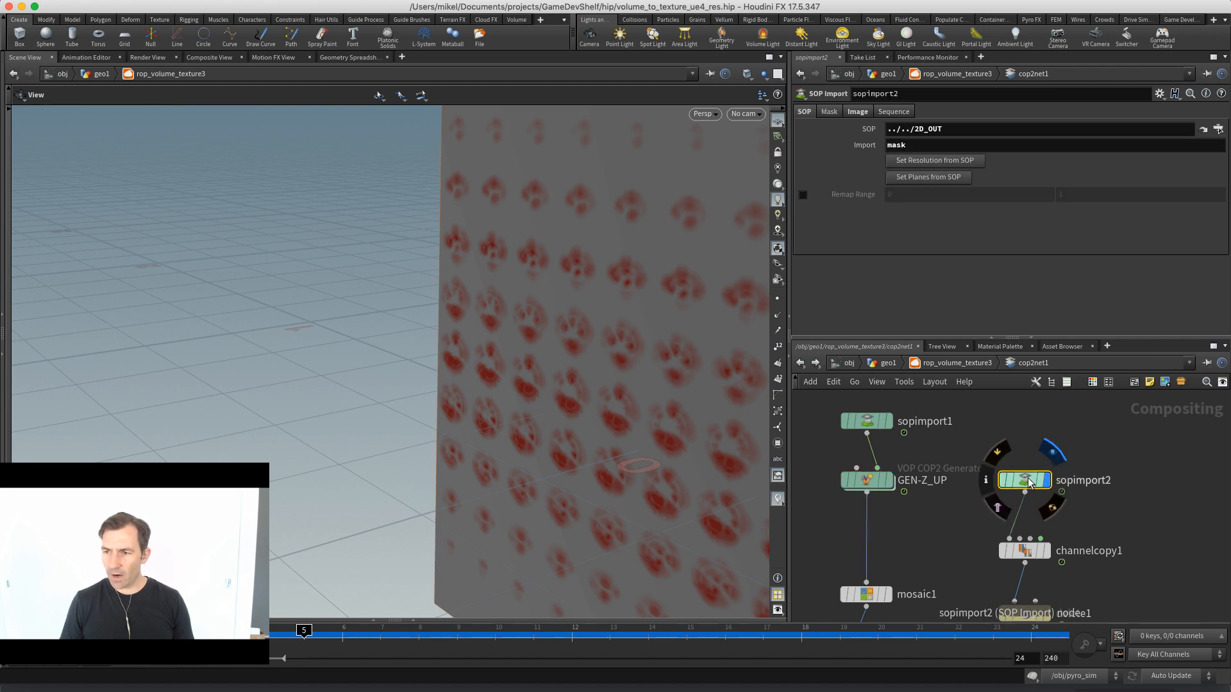
pyautogui.click(204, 57)
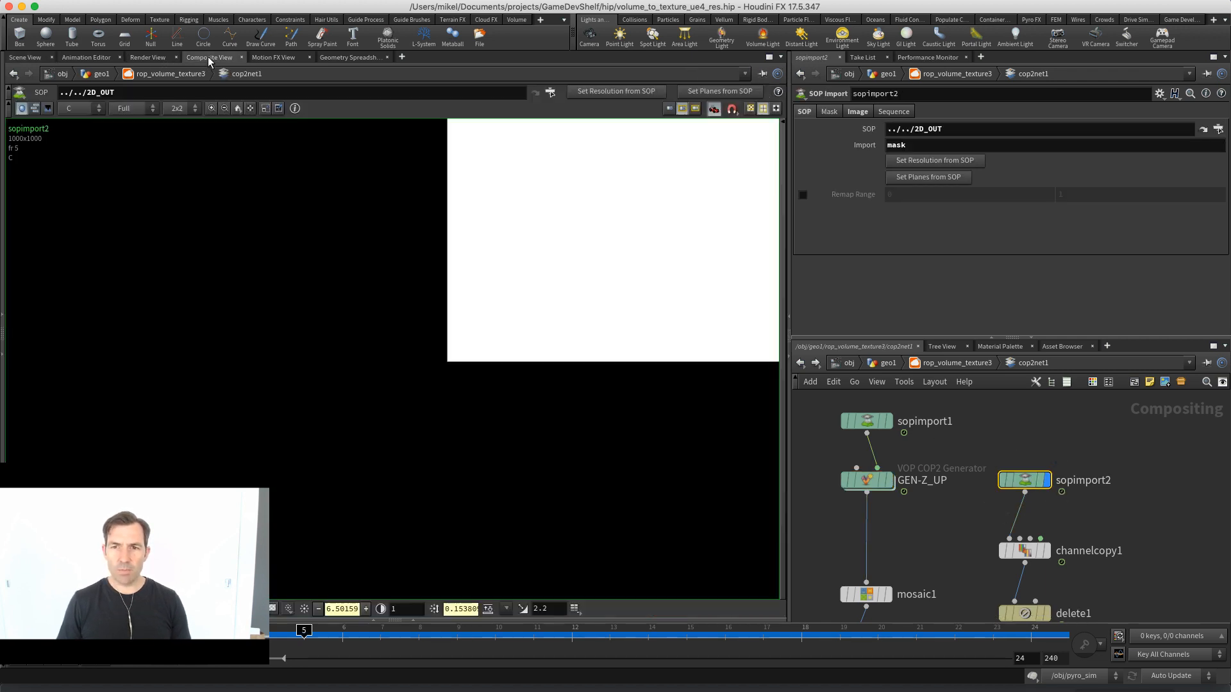
pyautogui.click(487, 610)
pyautogui.moveTo(555, 284); pyautogui.dragTo(504, 344, button='middle')
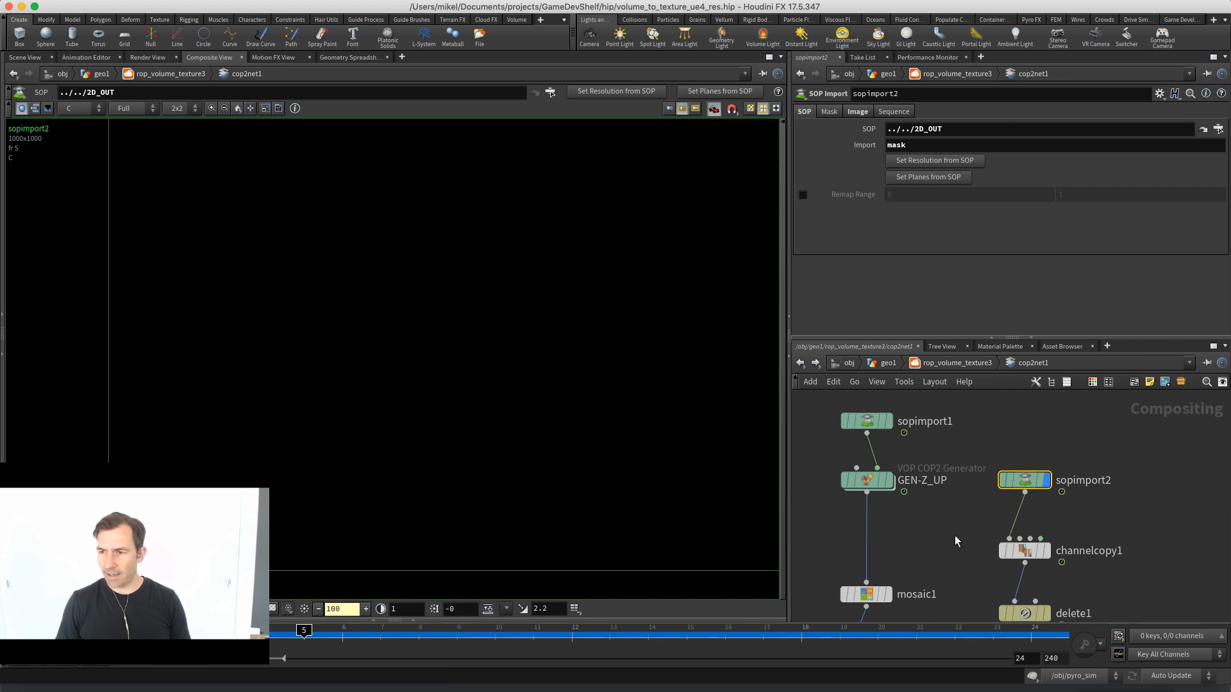
# Display channelcopy1, followed by equalize2, in the composite viewer to compare their volume slice mosaics
pyautogui.click(1045, 551)
pyautogui.scroll(-5, 231, 348)
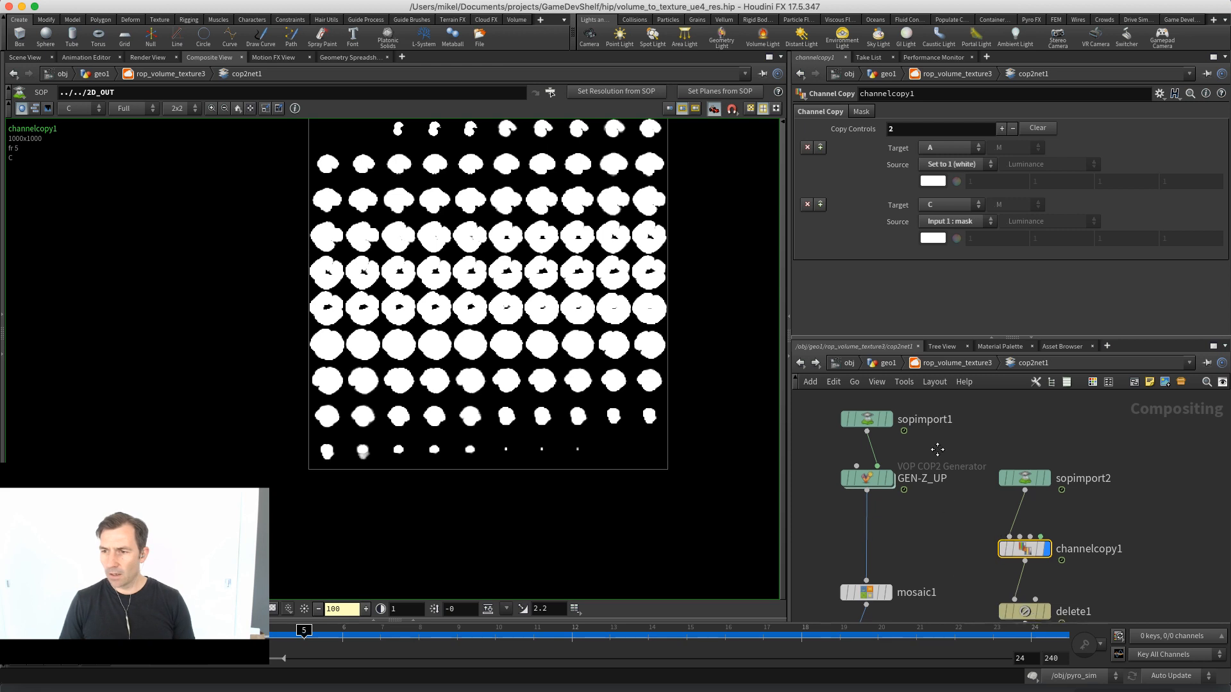
pyautogui.scroll(-5, 860, 448)
pyautogui.click(999, 521)
pyautogui.press('r')
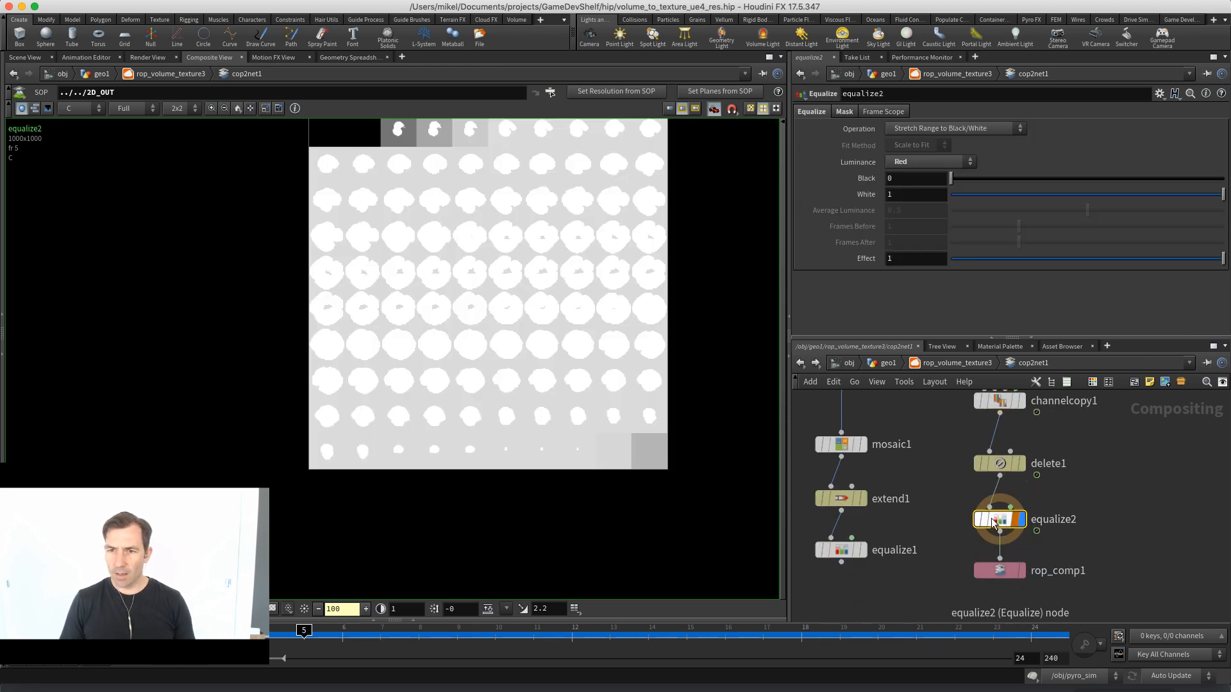
# Readapt the composite viewer's display range to equalize2's image and examine the individual volume slices up close
pyautogui.moveTo(563, 312); pyautogui.dragTo(545, 387, button='middle')
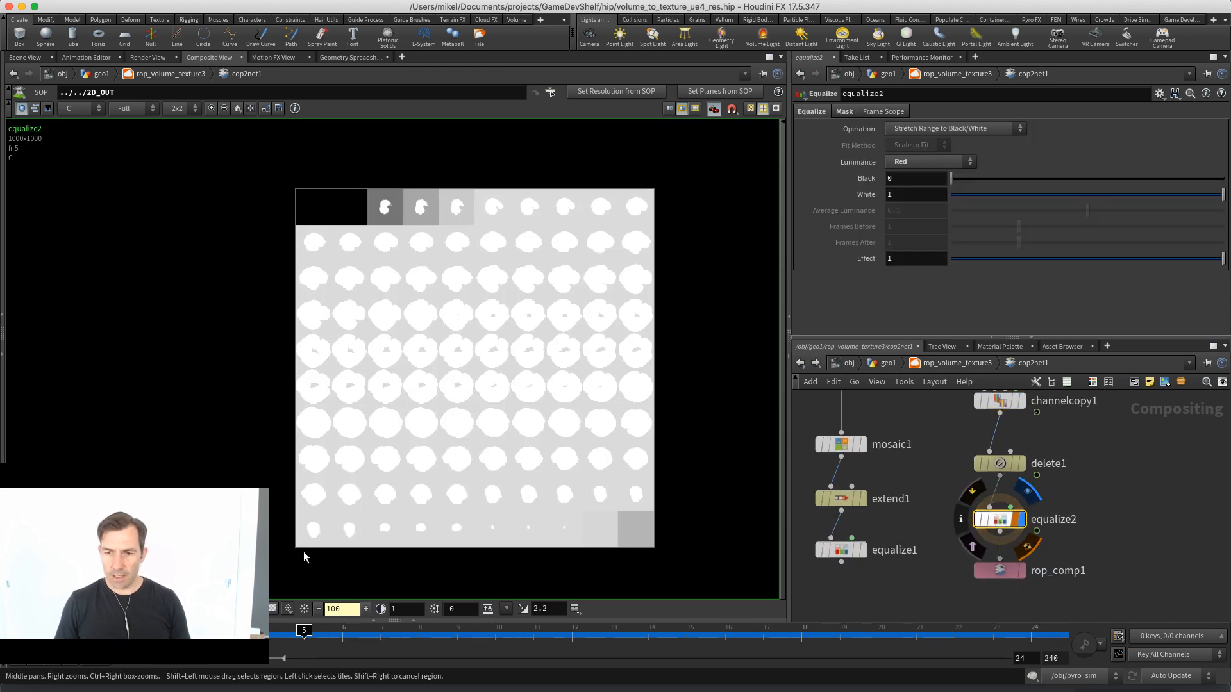
pyautogui.click(304, 608)
pyautogui.scroll(4, 692, 341)
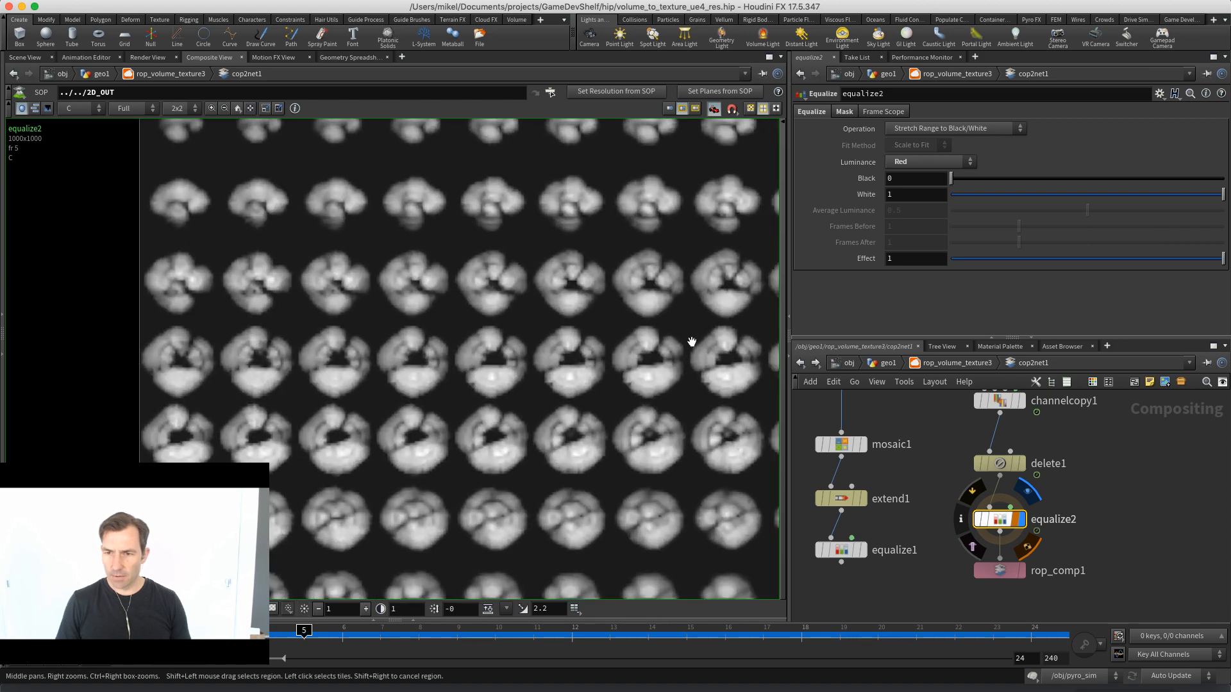
pyautogui.scroll(-2, 691, 342)
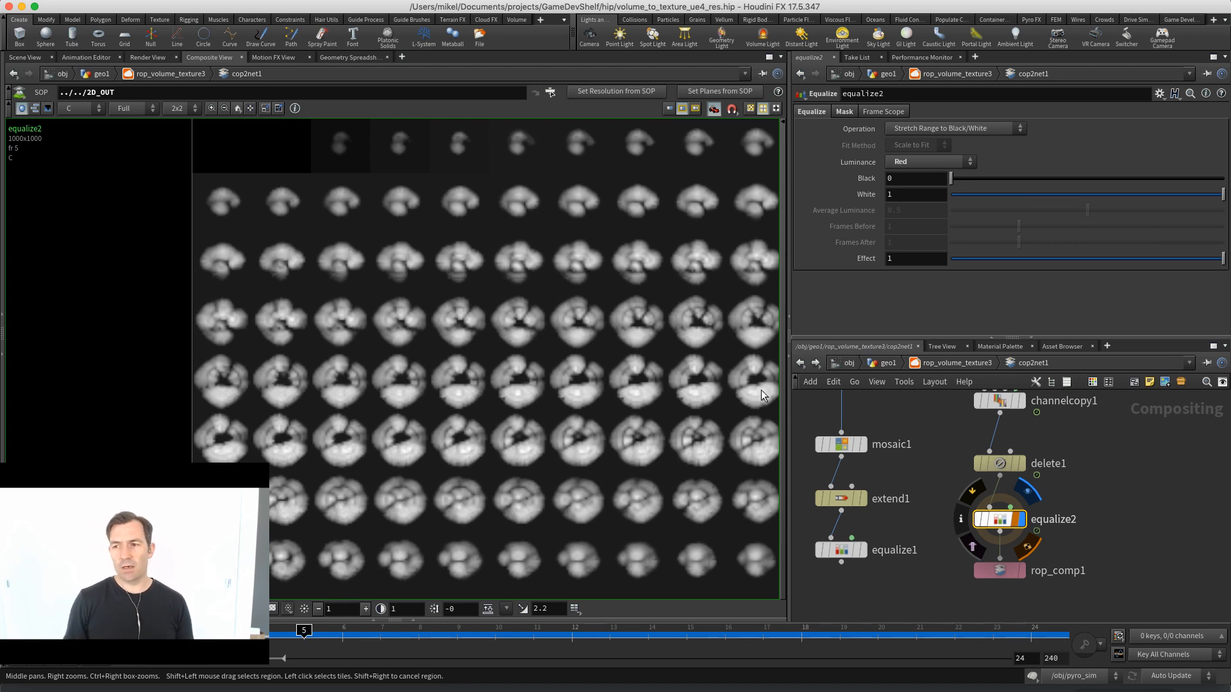
# Return to the rop_volume_texture3 network and set output1 as the displayed node
pyautogui.moveTo(933, 415); pyautogui.dragTo(925, 456, button='middle')
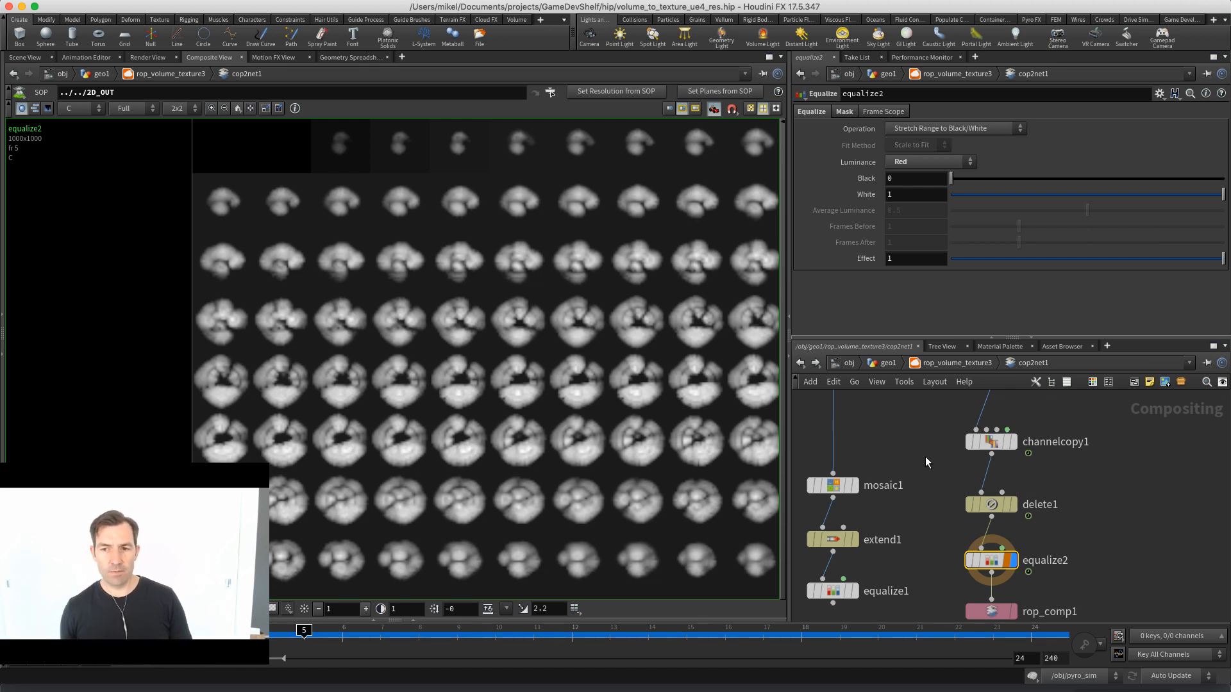
pyautogui.moveTo(940, 541); pyautogui.dragTo(959, 543, button='middle')
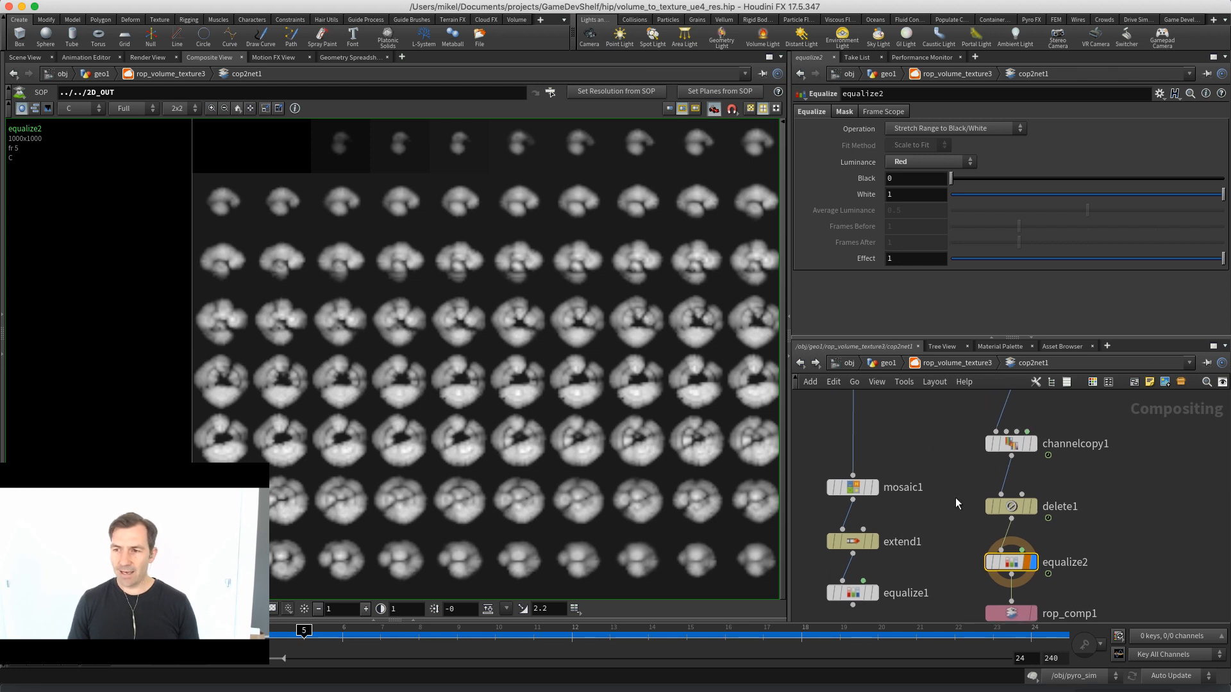
pyautogui.click(950, 367)
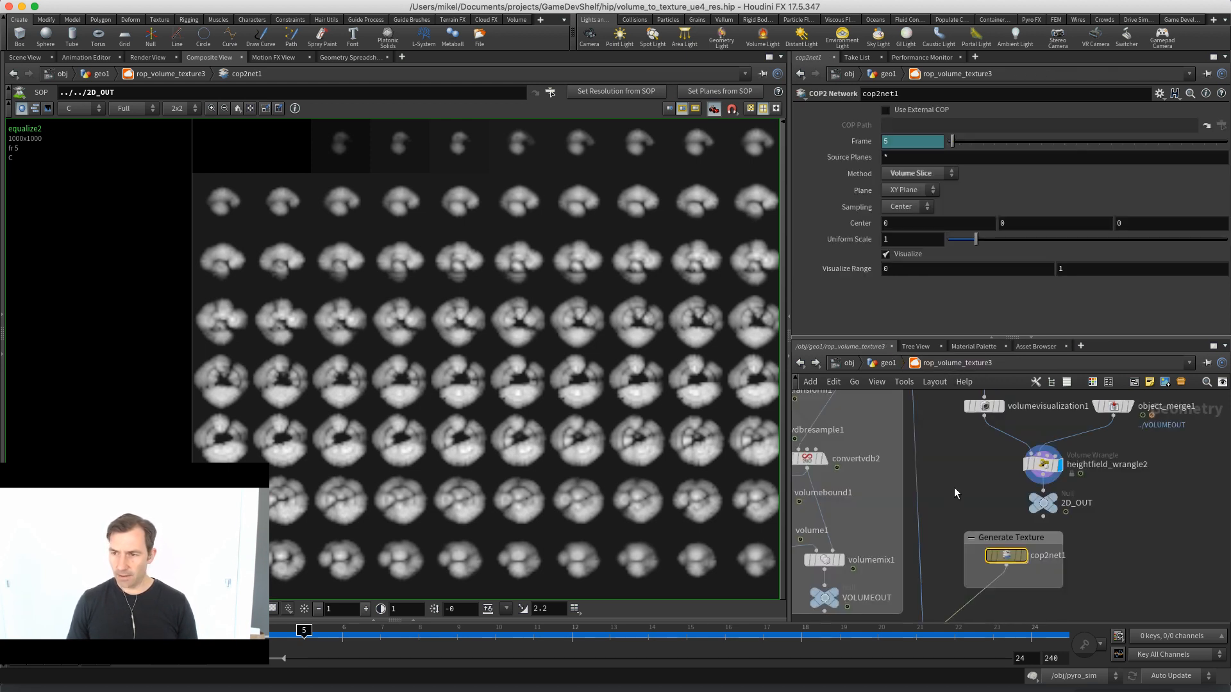
pyautogui.moveTo(953, 487); pyautogui.dragTo(1018, 400, button='middle')
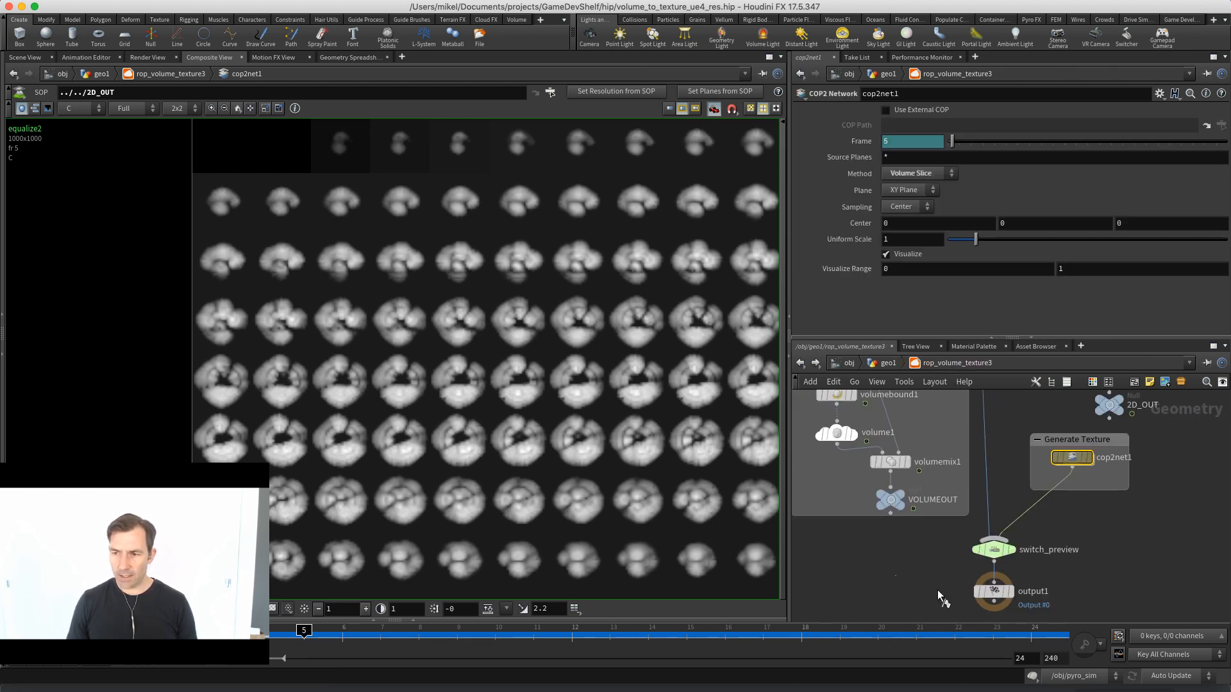
pyautogui.click(996, 595)
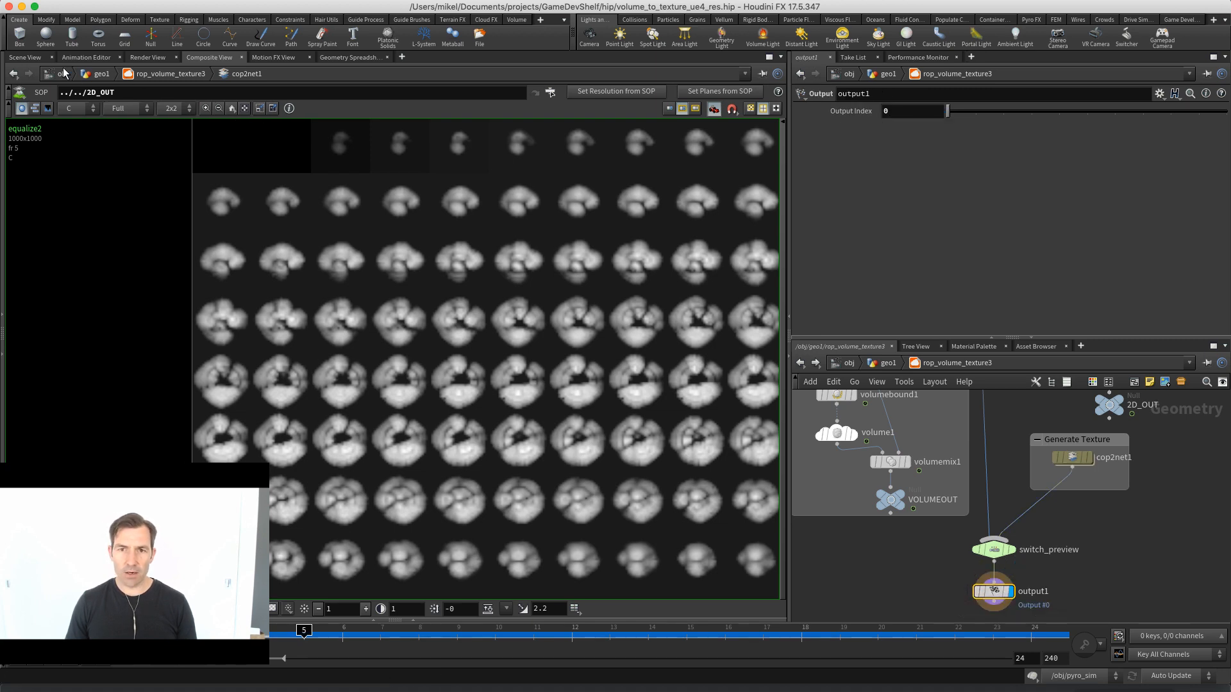
# Show output1 in the scene view and examine its textured slice mosaic plane across the frames up to frame 15
pyautogui.click(32, 58)
pyautogui.moveTo(380, 373); pyautogui.dragTo(596, 370)
pyautogui.moveTo(507, 384); pyautogui.dragTo(674, 395, button='right')
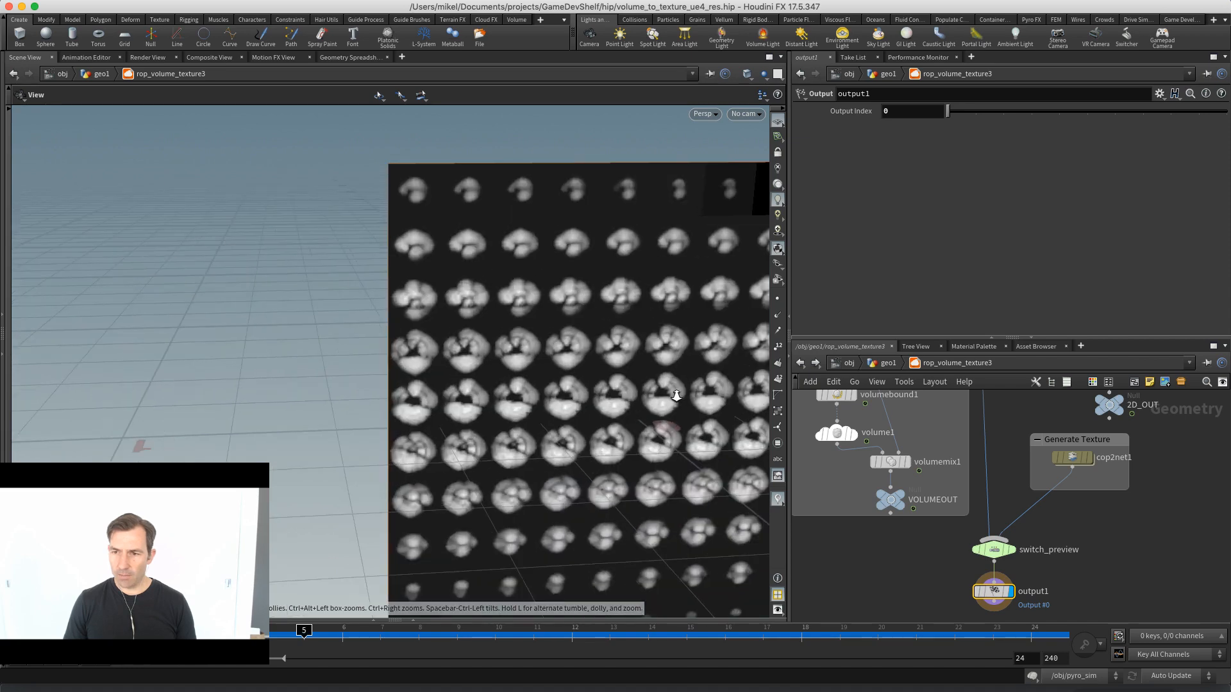
pyautogui.moveTo(676, 398); pyautogui.dragTo(515, 354, button='middle')
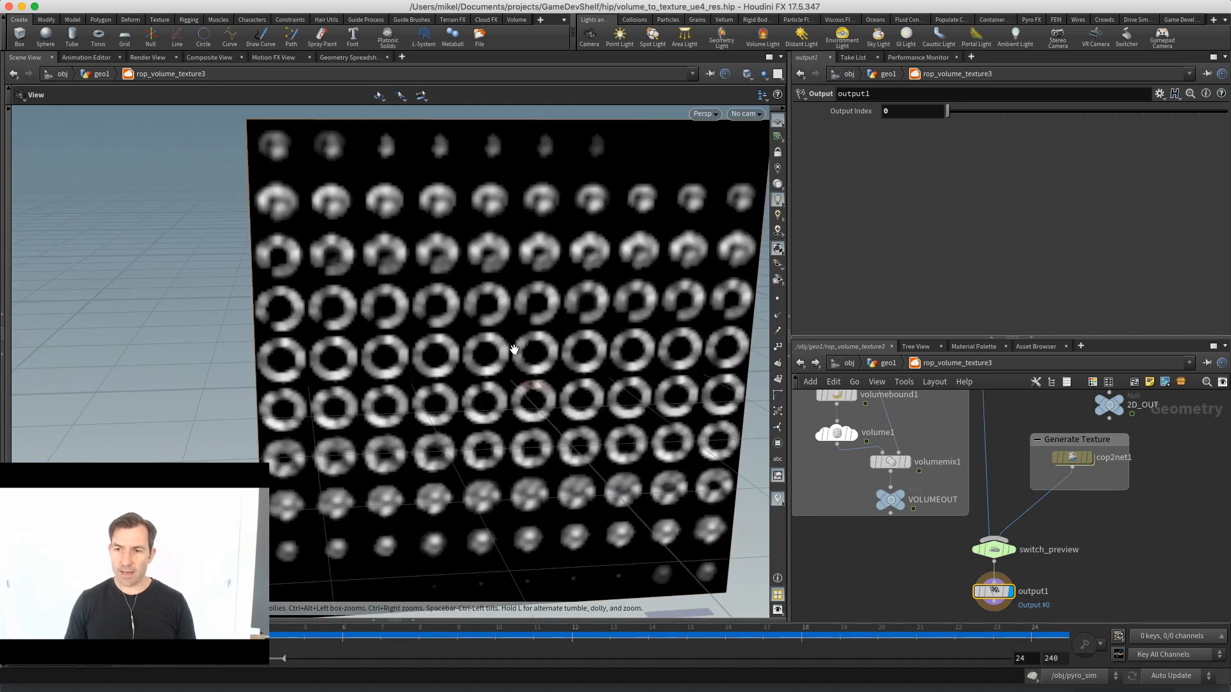
pyautogui.moveTo(514, 349); pyautogui.dragTo(506, 359, button='right')
pyautogui.moveTo(507, 359)
pyautogui.mouseDown()
pyautogui.moveTo(493, 372)
pyautogui.moveTo(502, 383)
pyautogui.mouseUp()
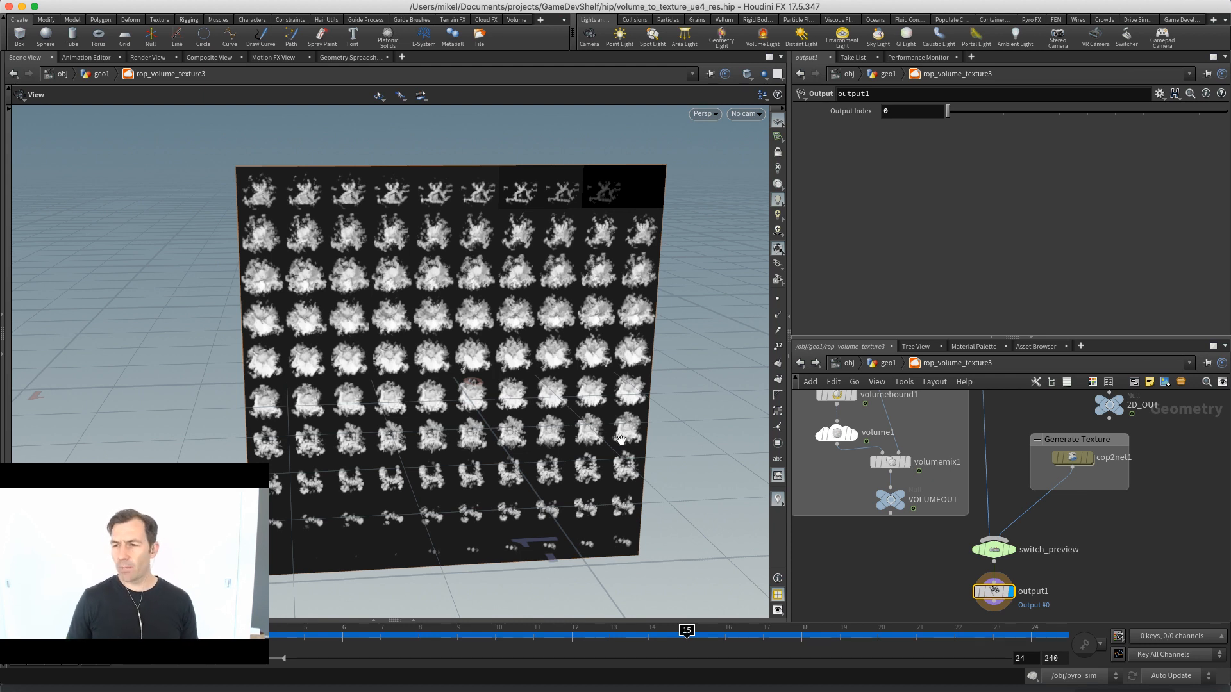
pyautogui.moveTo(920, 575); pyautogui.dragTo(946, 567, button='middle')
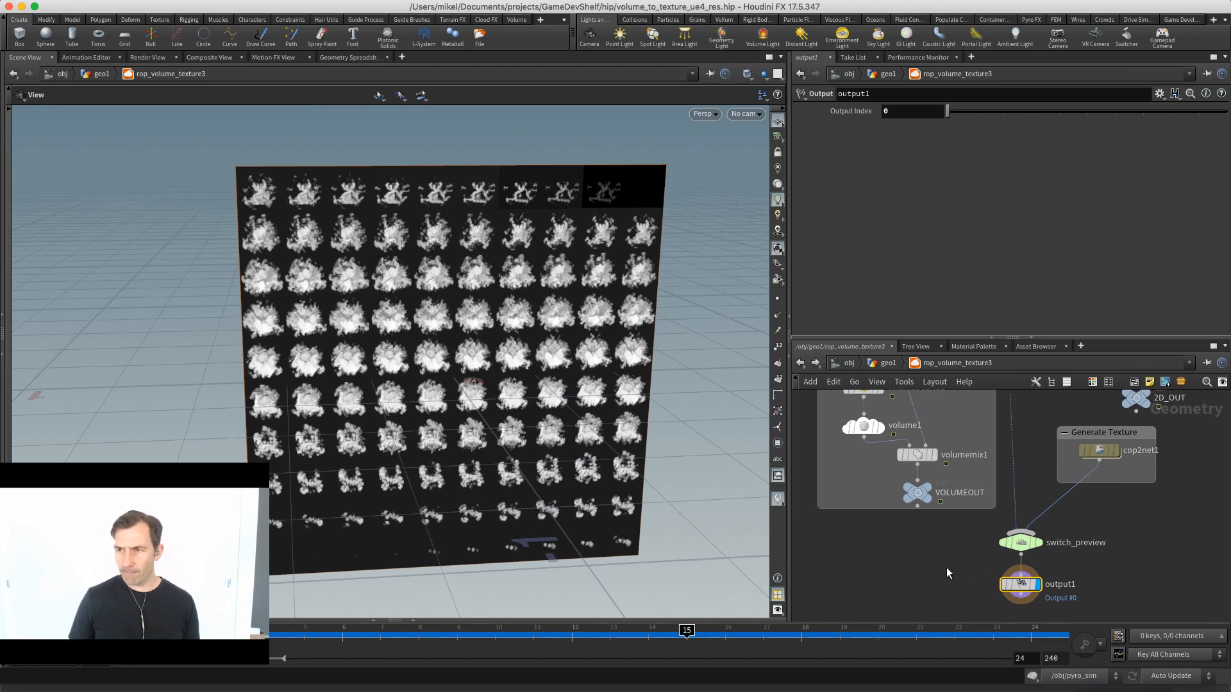
pyautogui.scroll(-1, 946, 567)
pyautogui.moveTo(926, 555); pyautogui.dragTo(927, 571, button='middle')
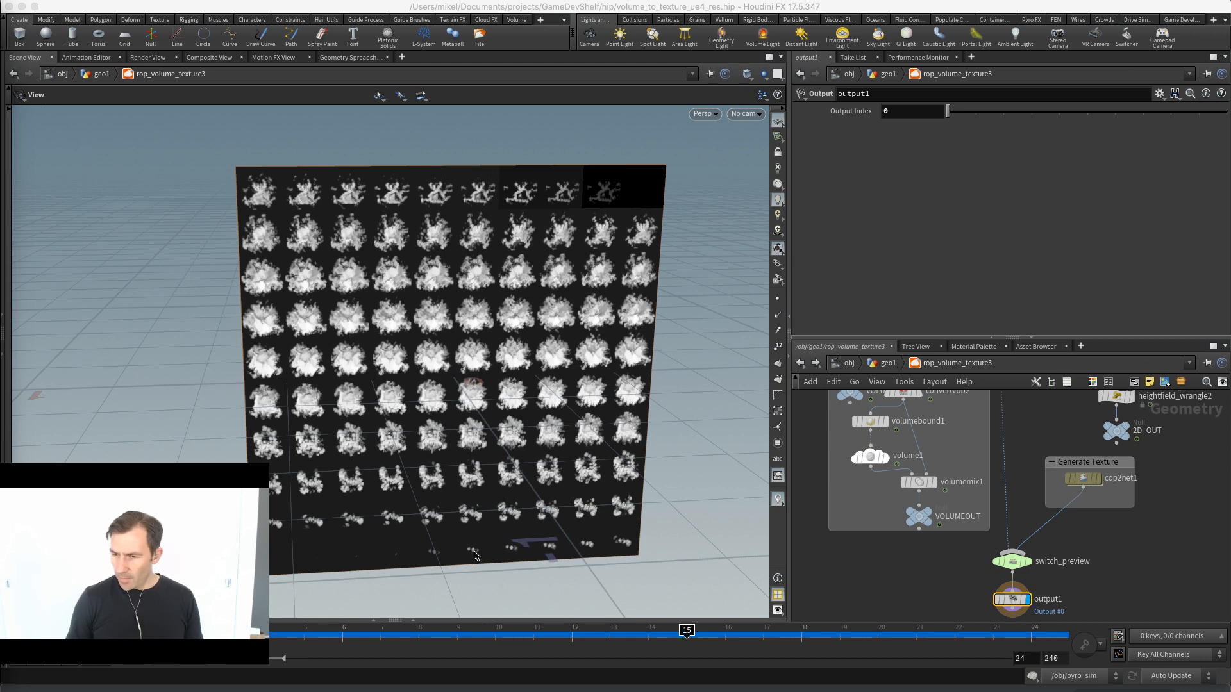
pyautogui.click(883, 560)
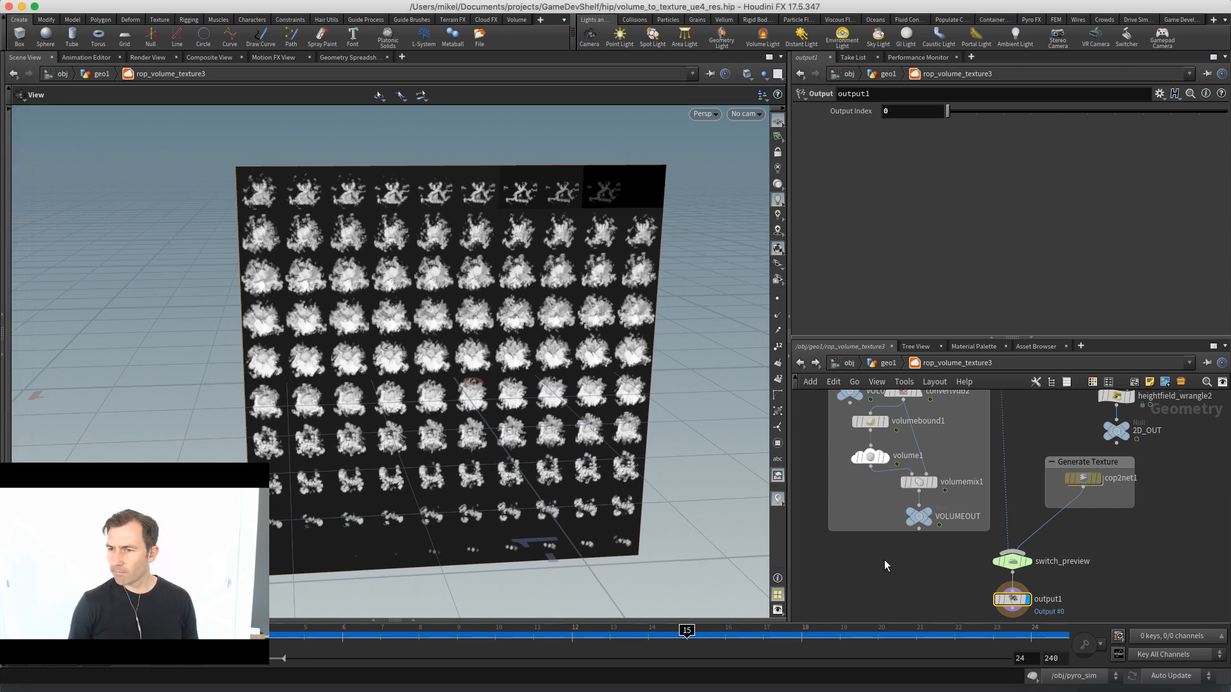
pyautogui.moveTo(895, 562); pyautogui.dragTo(881, 548, button='middle')
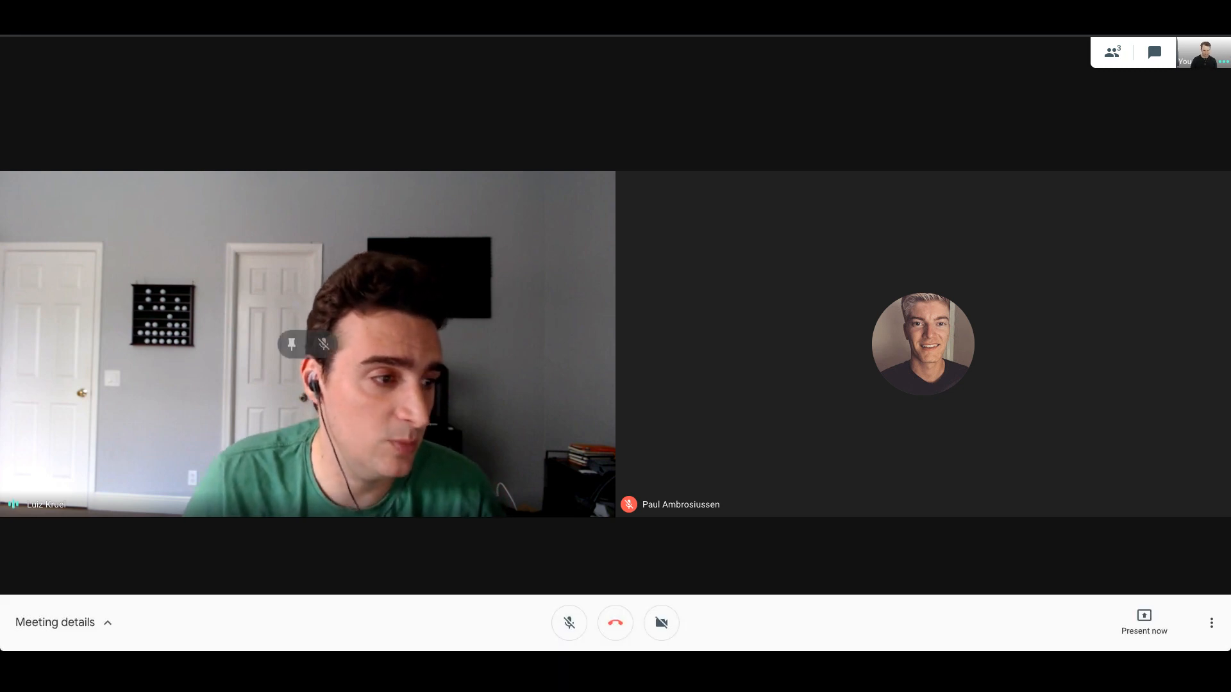
# Pin the other participant's webcam video in the Google Meet call so it fills the meeting view
pyautogui.click(291, 344)
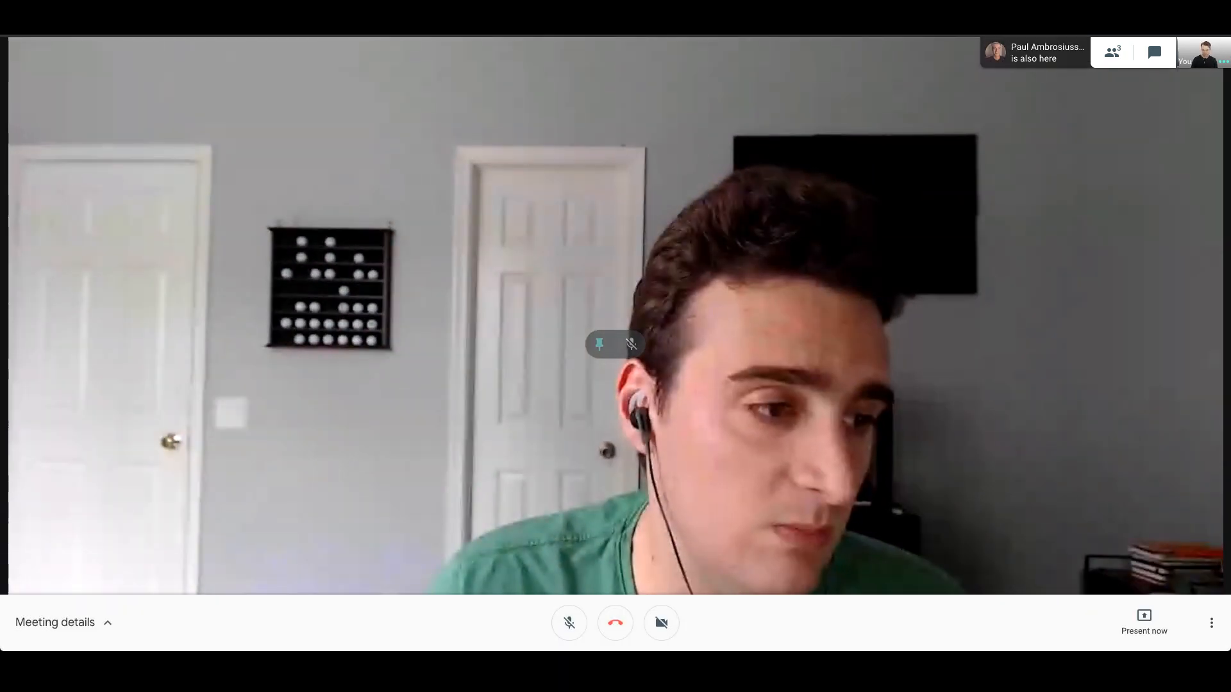